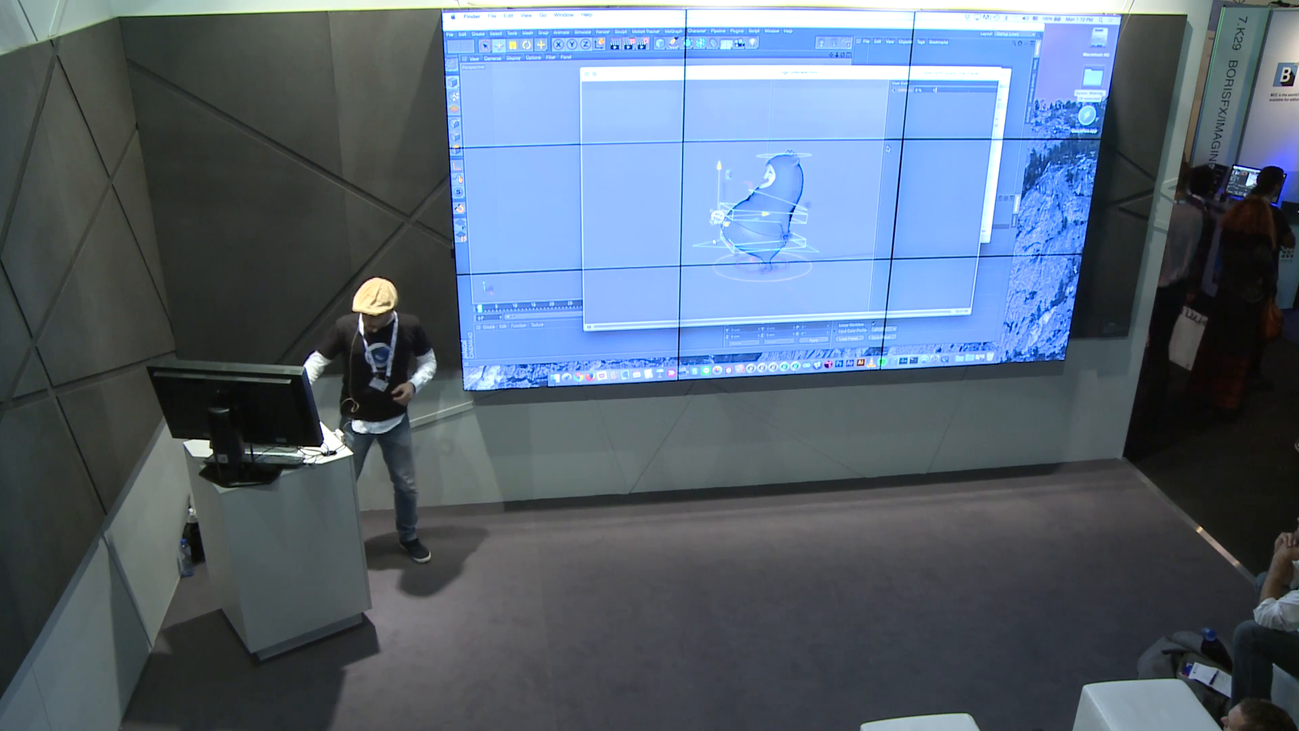
Step: Close the file preview and open the project file co_demo_01.c4d in Cinema 4D
key("space")
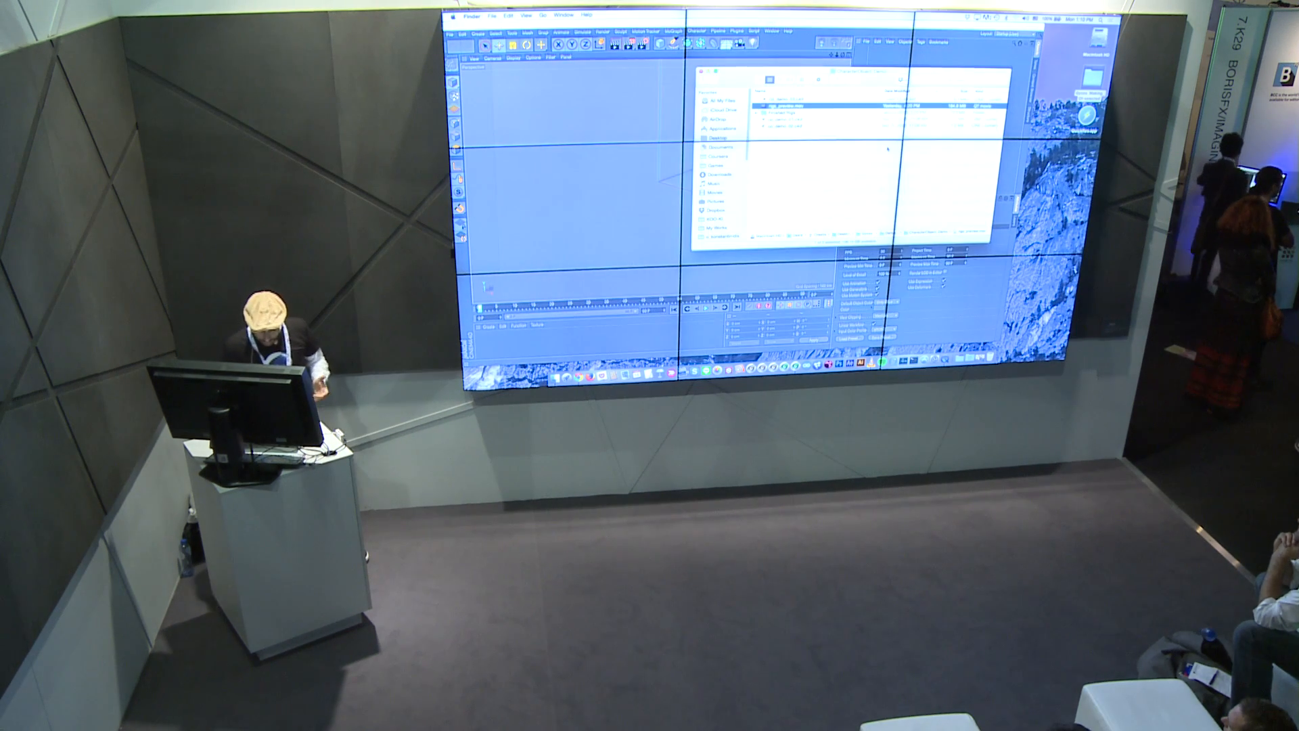
left_click(805, 167)
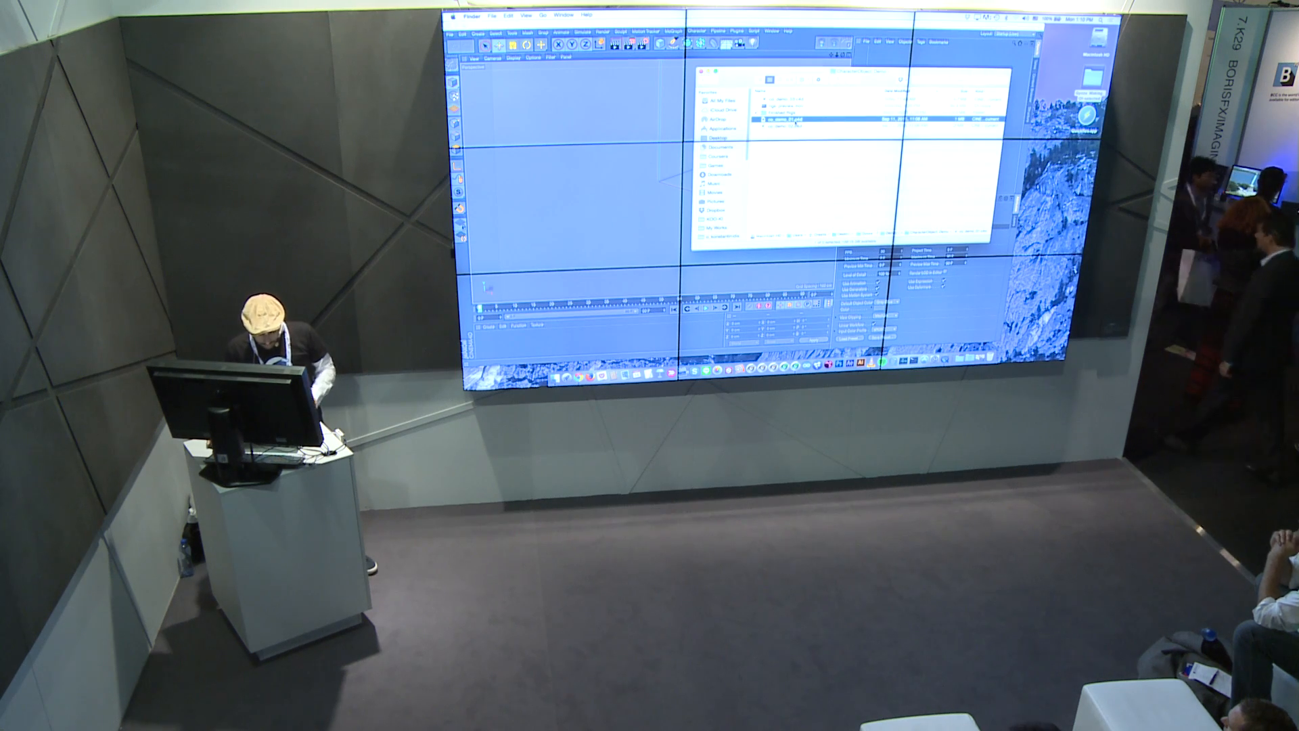
key("super+o")
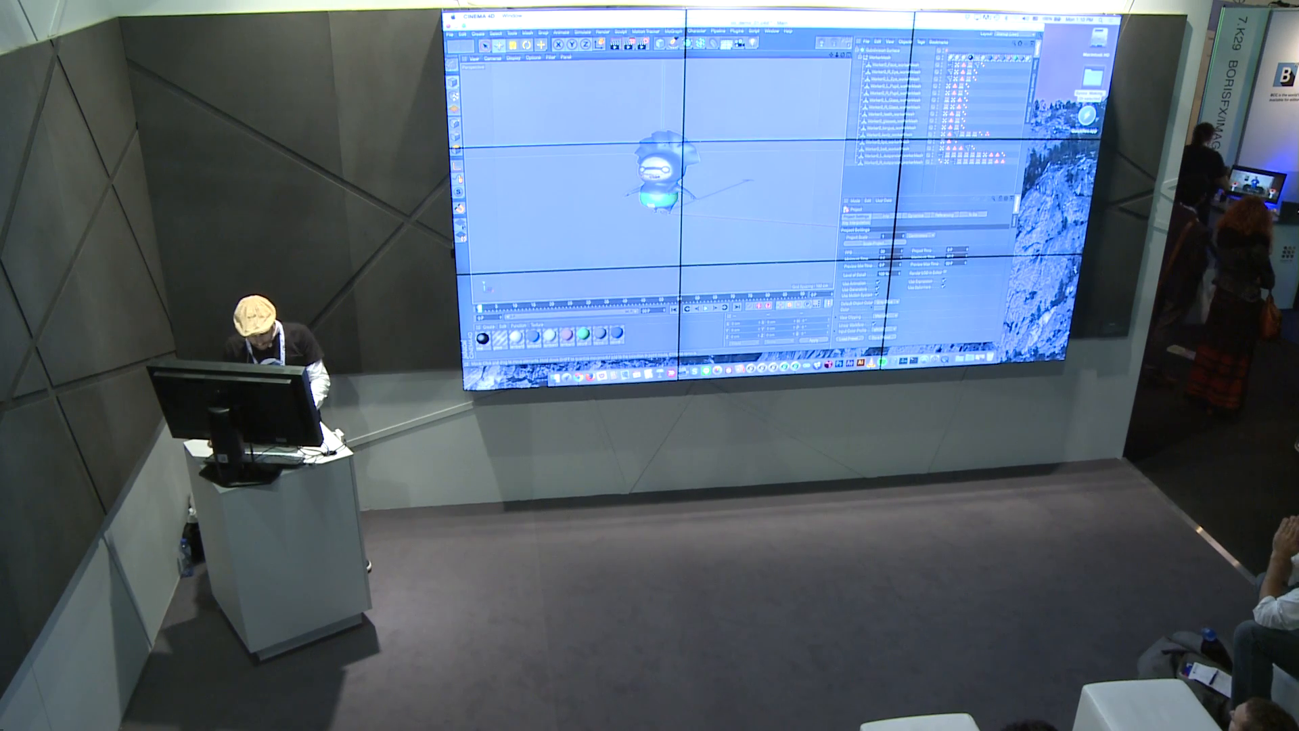
scroll(692, 177, "up", 3)
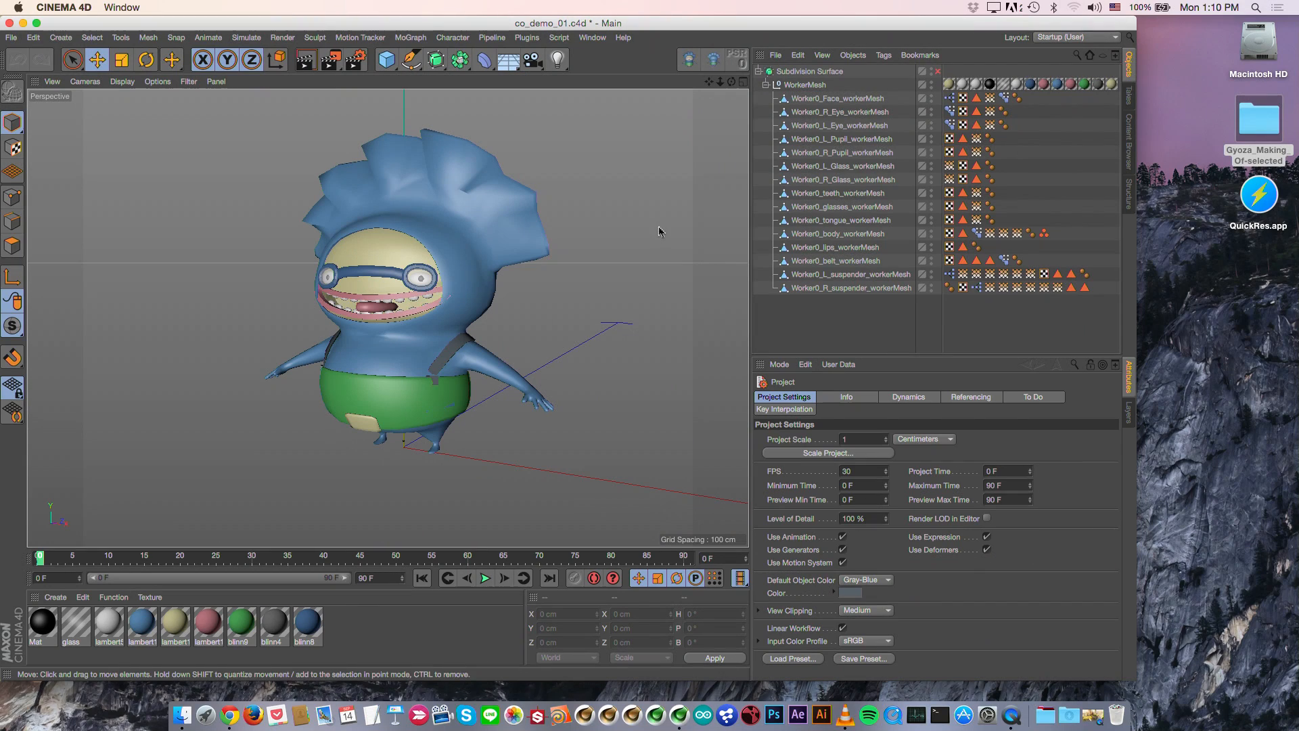
Step: Inspect the left pupil, right pupil and body meshes, checking the body's dimensions
left_click(835, 144)
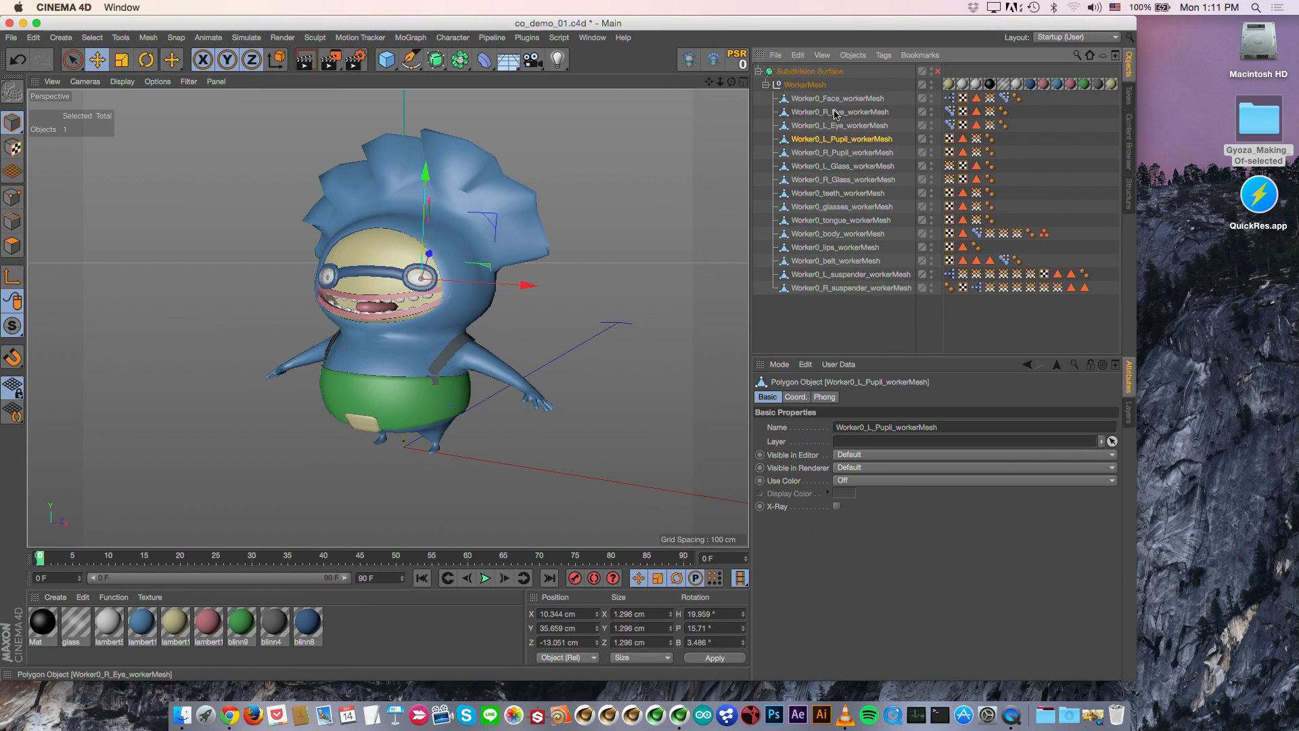
left_click(844, 154)
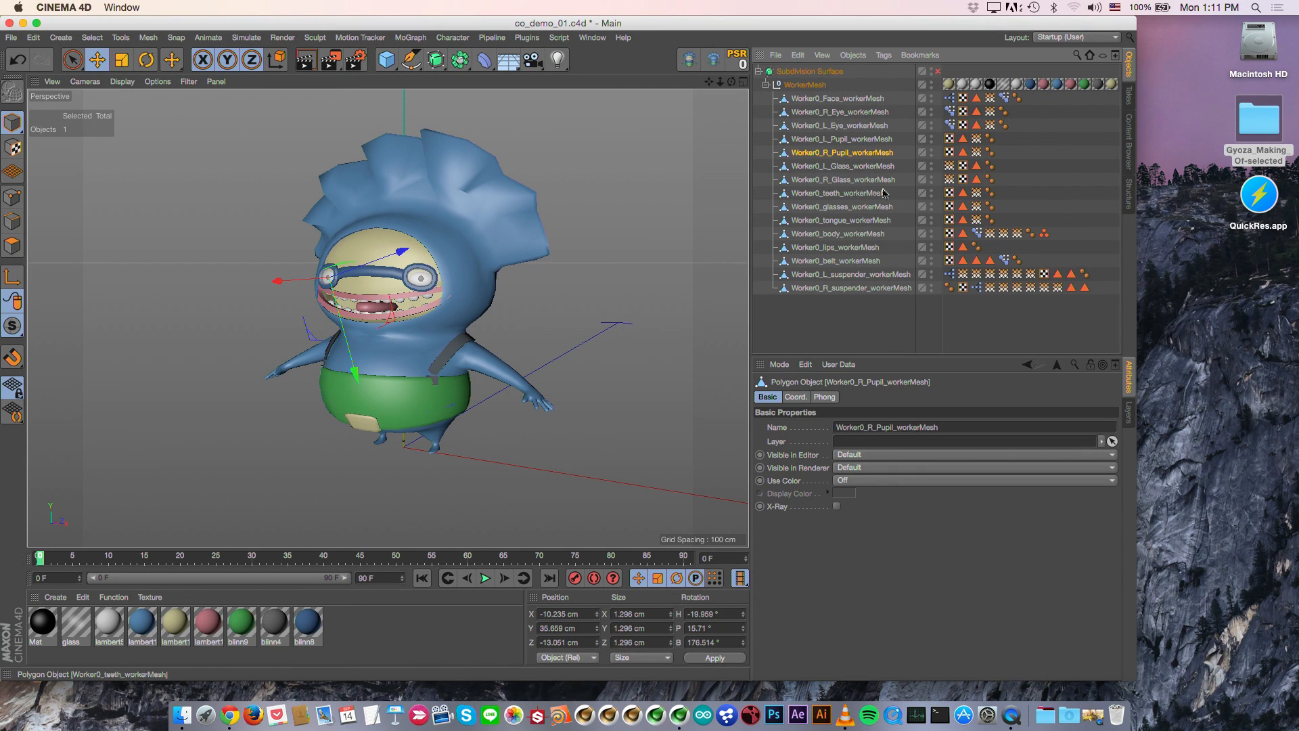
key("super+shift+a")
left_click(465, 238)
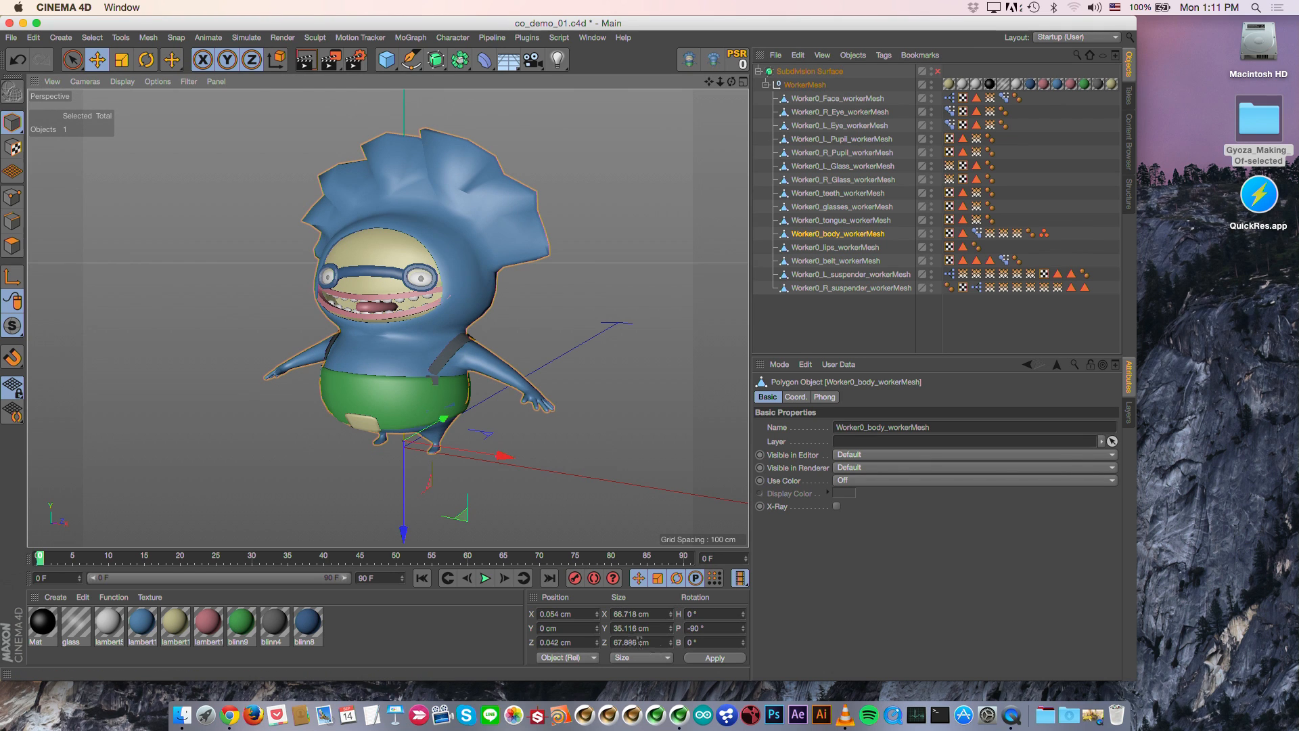
left_click(615, 641)
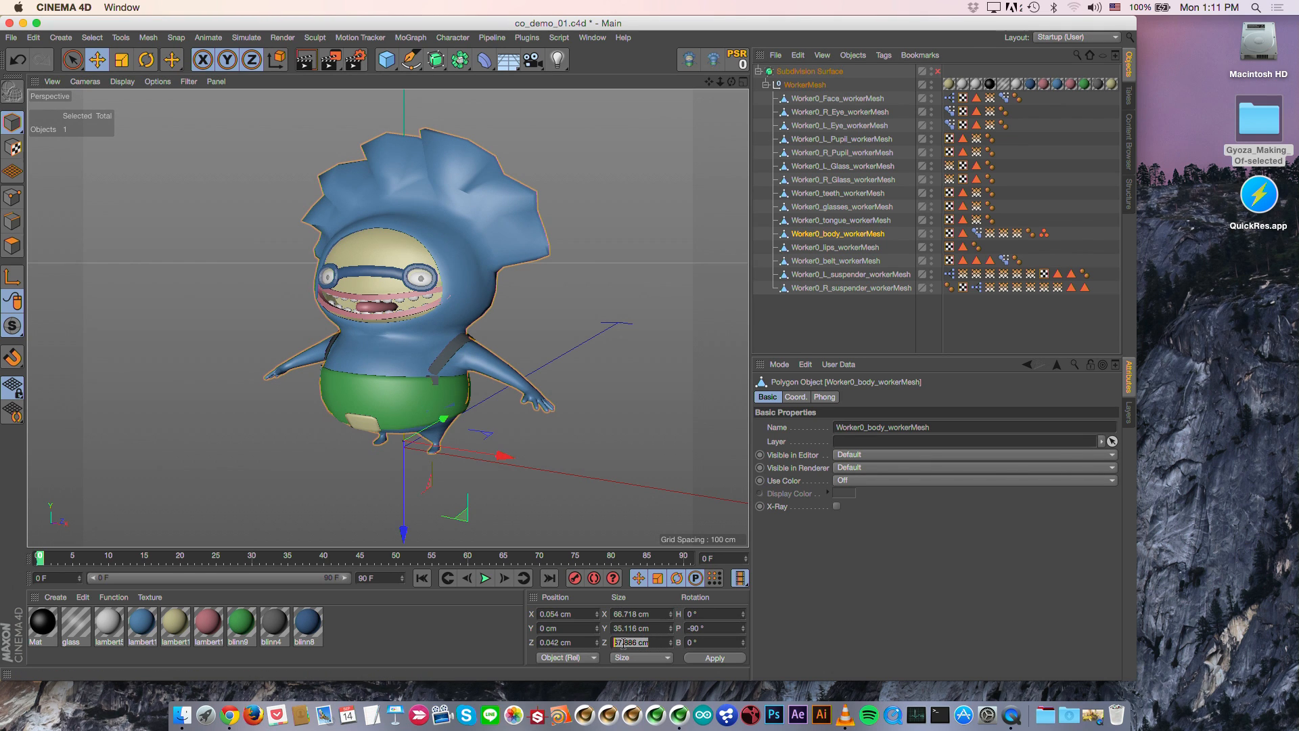
left_click(551, 293)
Step: Add a Character object with the Advanced Biped template and review its basic size settings
left_click(451, 38)
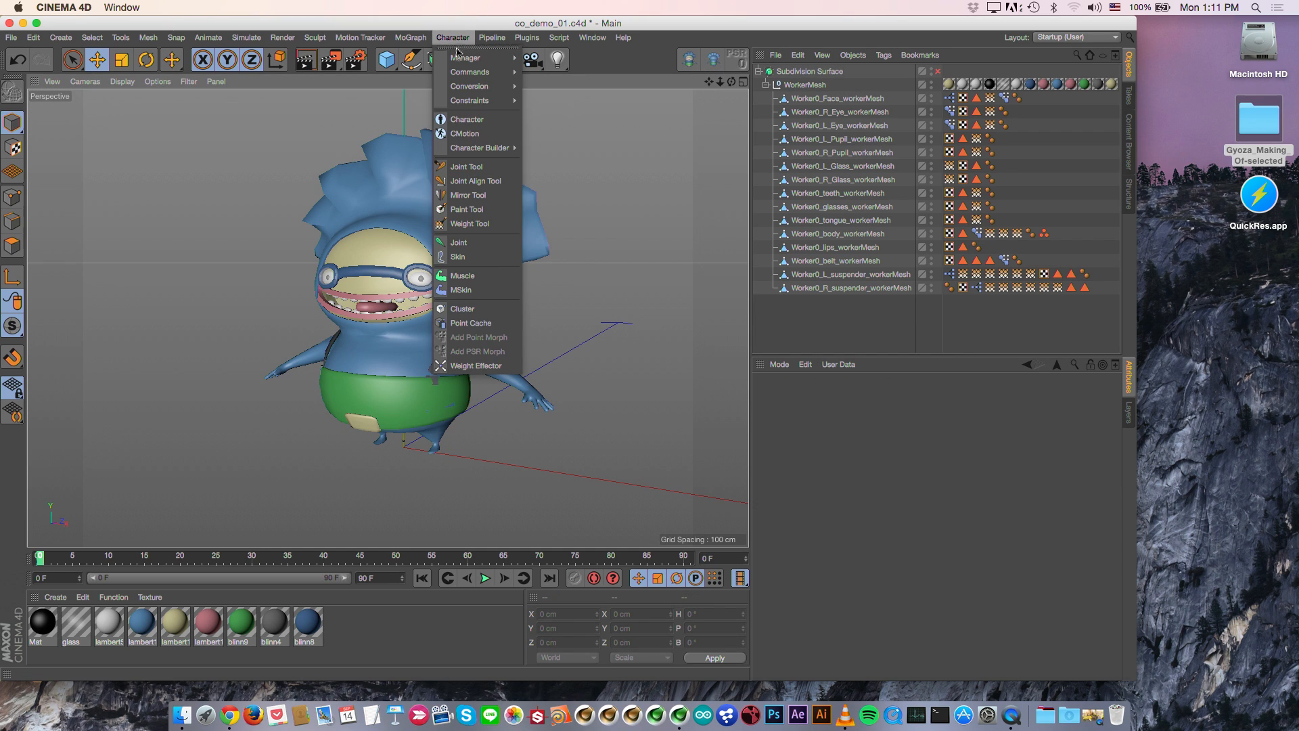
left_click(470, 120)
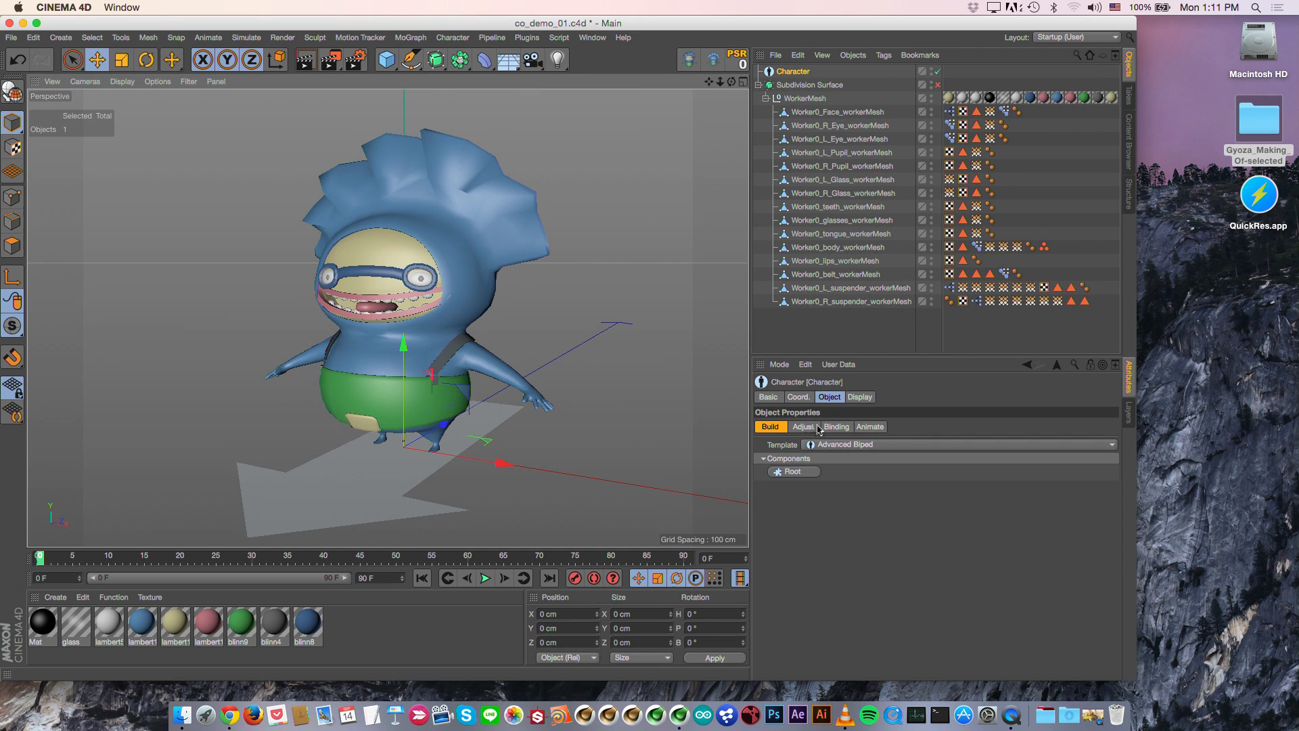
left_click(768, 397)
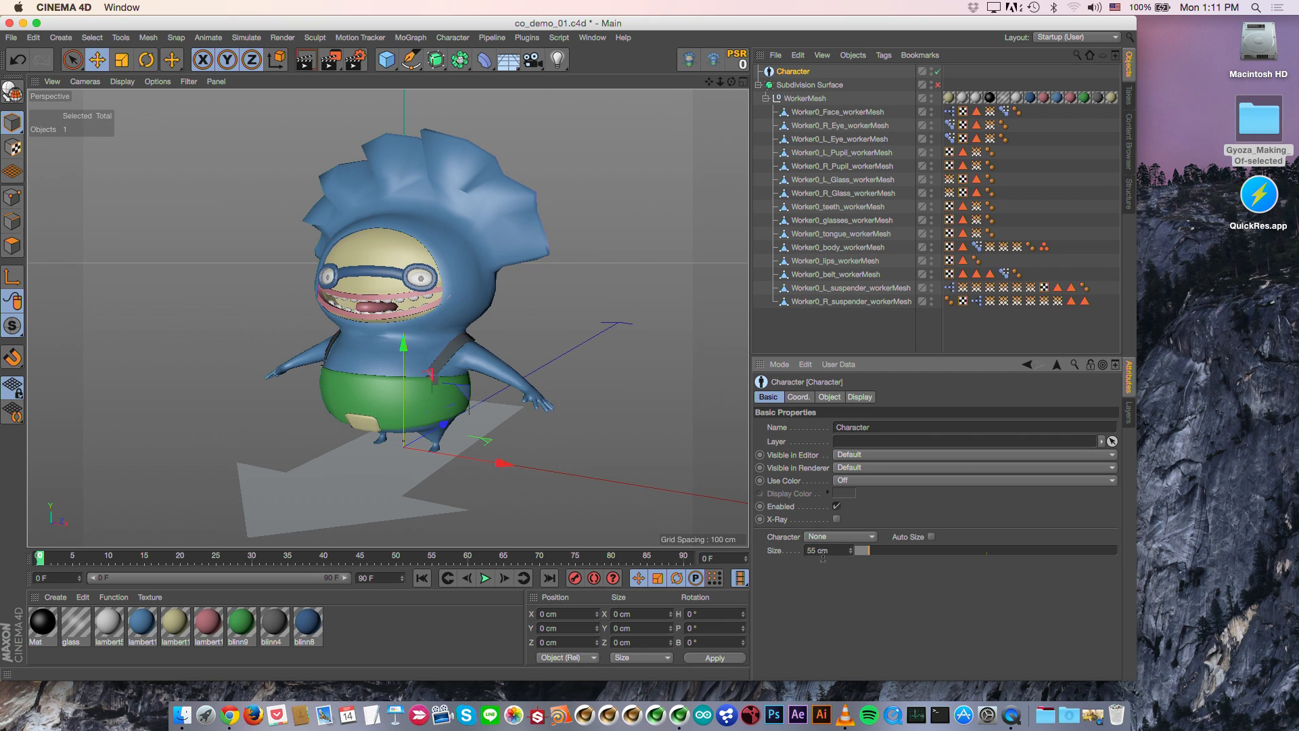
left_click(828, 397)
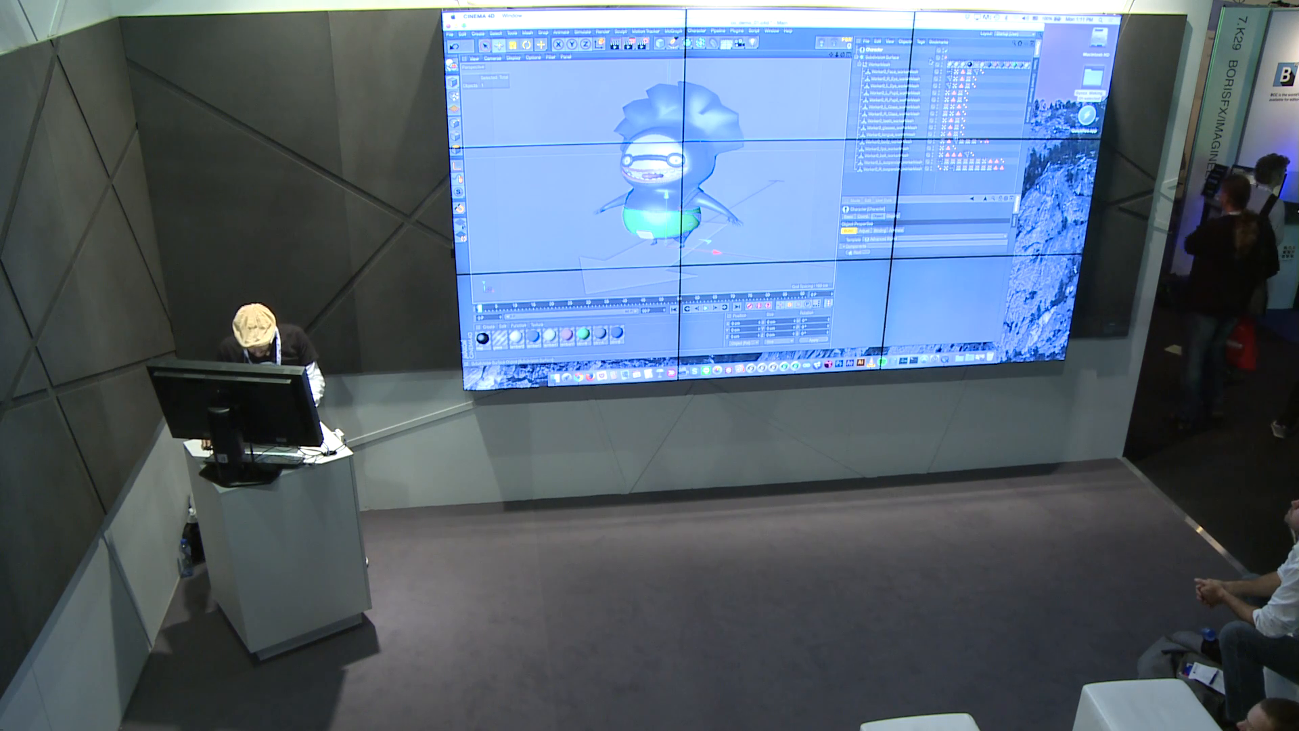
Step: Hide the Subdivision Surface mesh and add the Root and Spine components to the biped rig
left_click(944, 58)
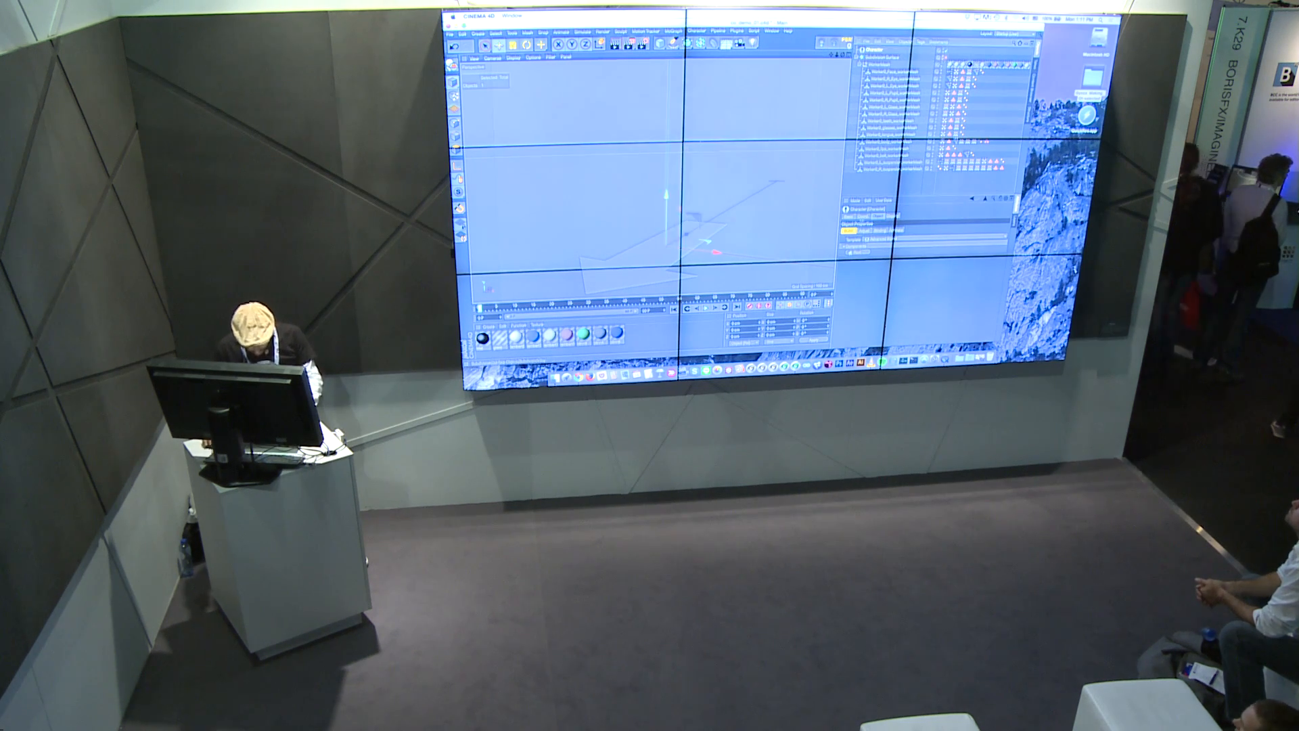
left_click(857, 252)
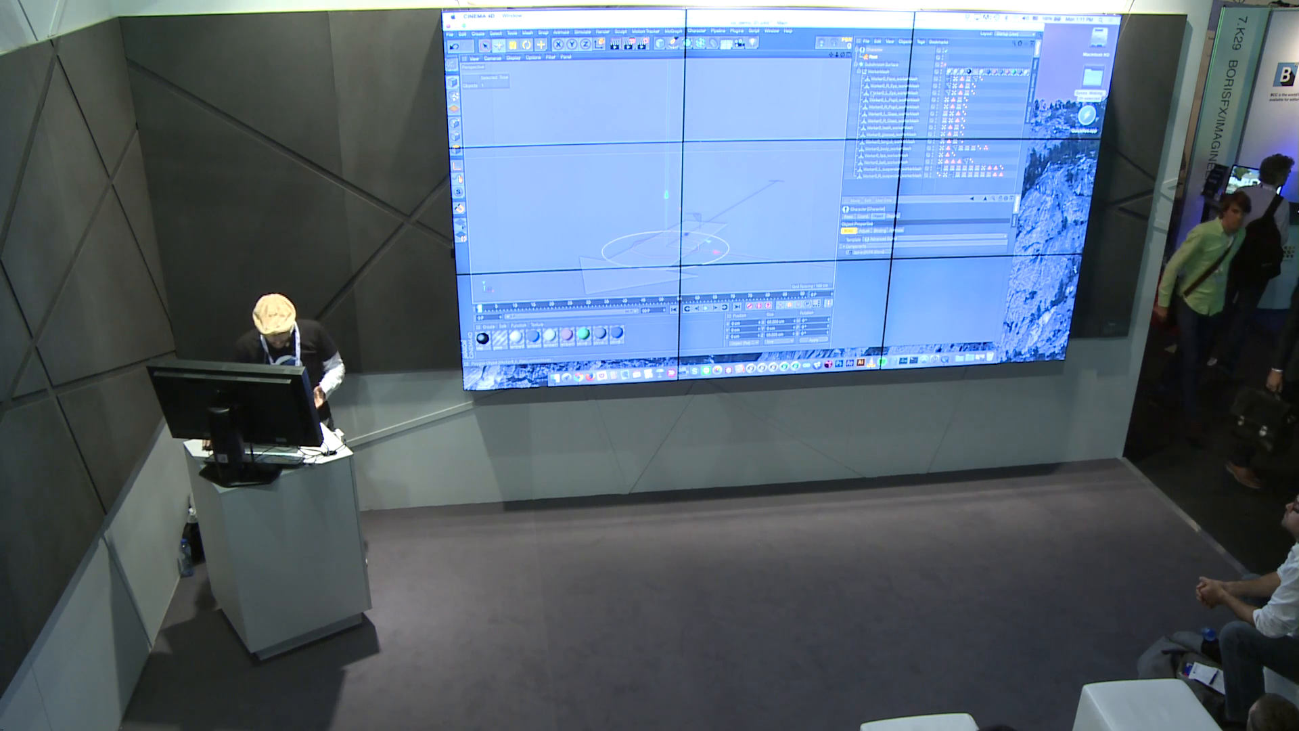
left_click(868, 252)
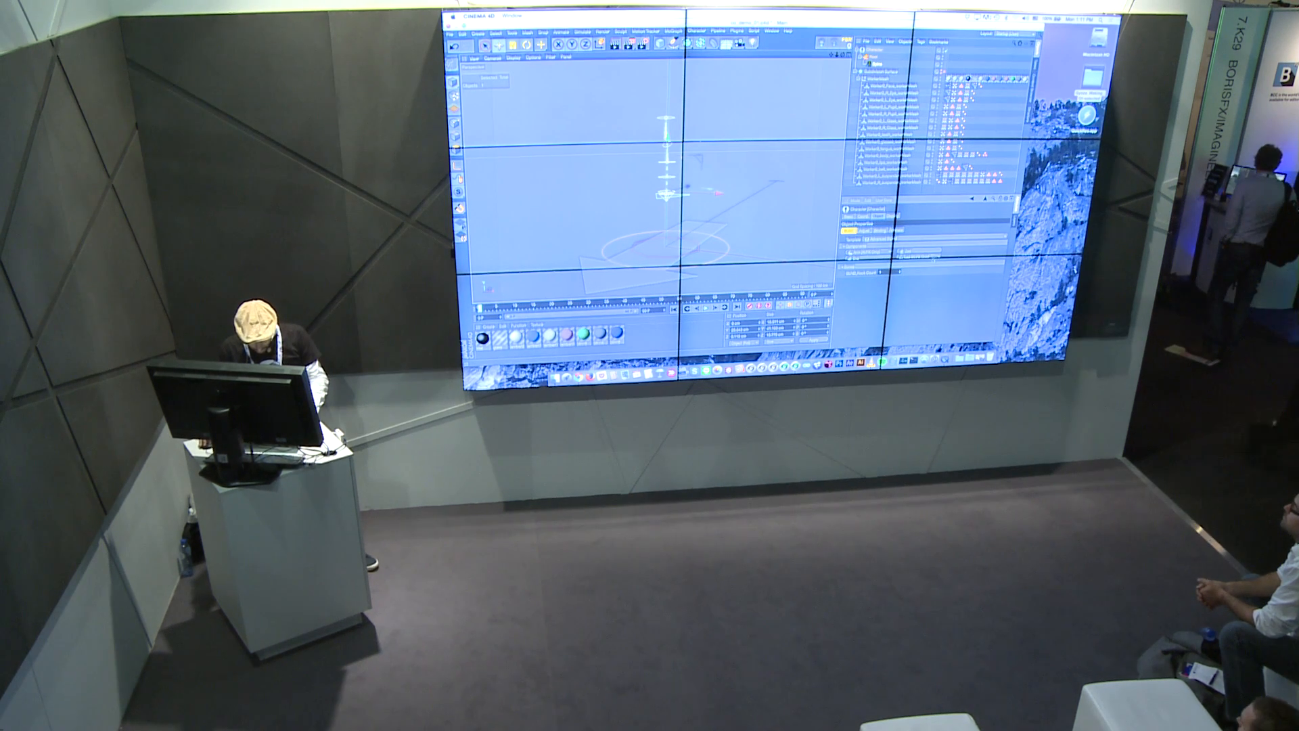
Step: Add legs, Arm (IK/FK Bendy) components and hands to both sides of the rig
left_click(928, 270)
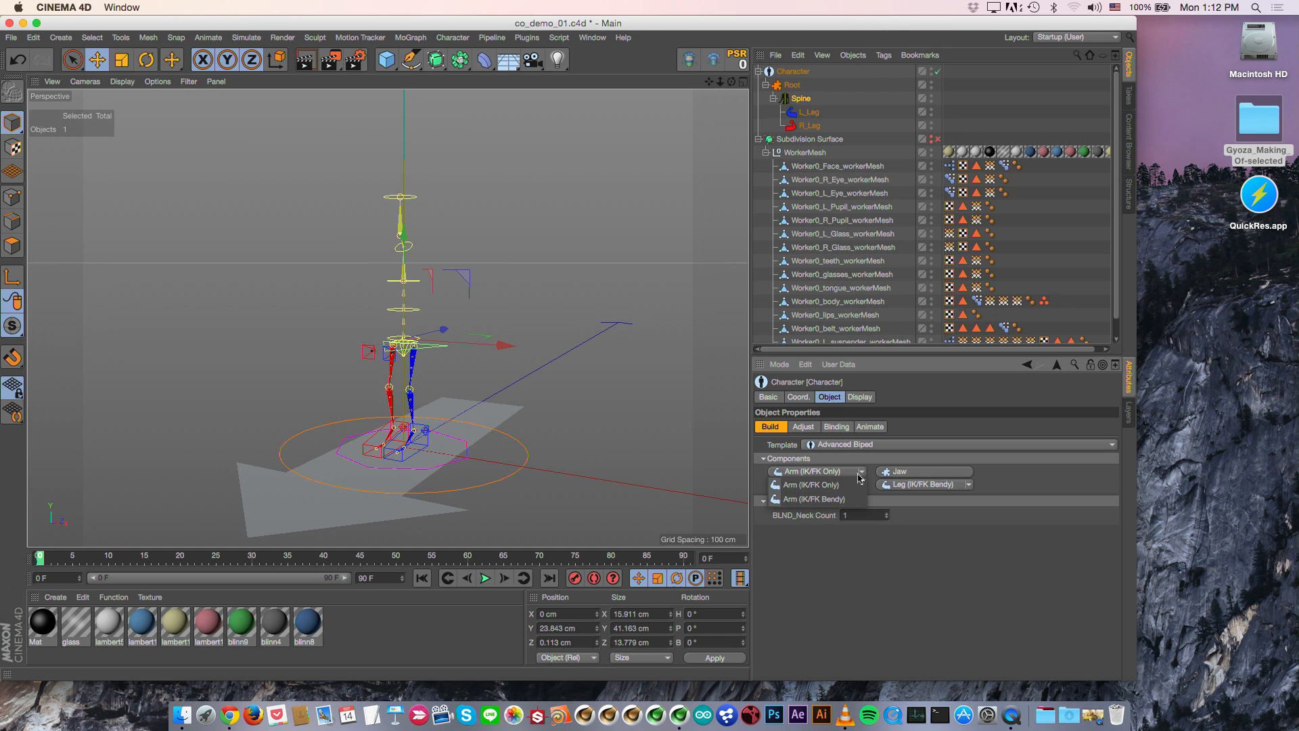
left_click(837, 501)
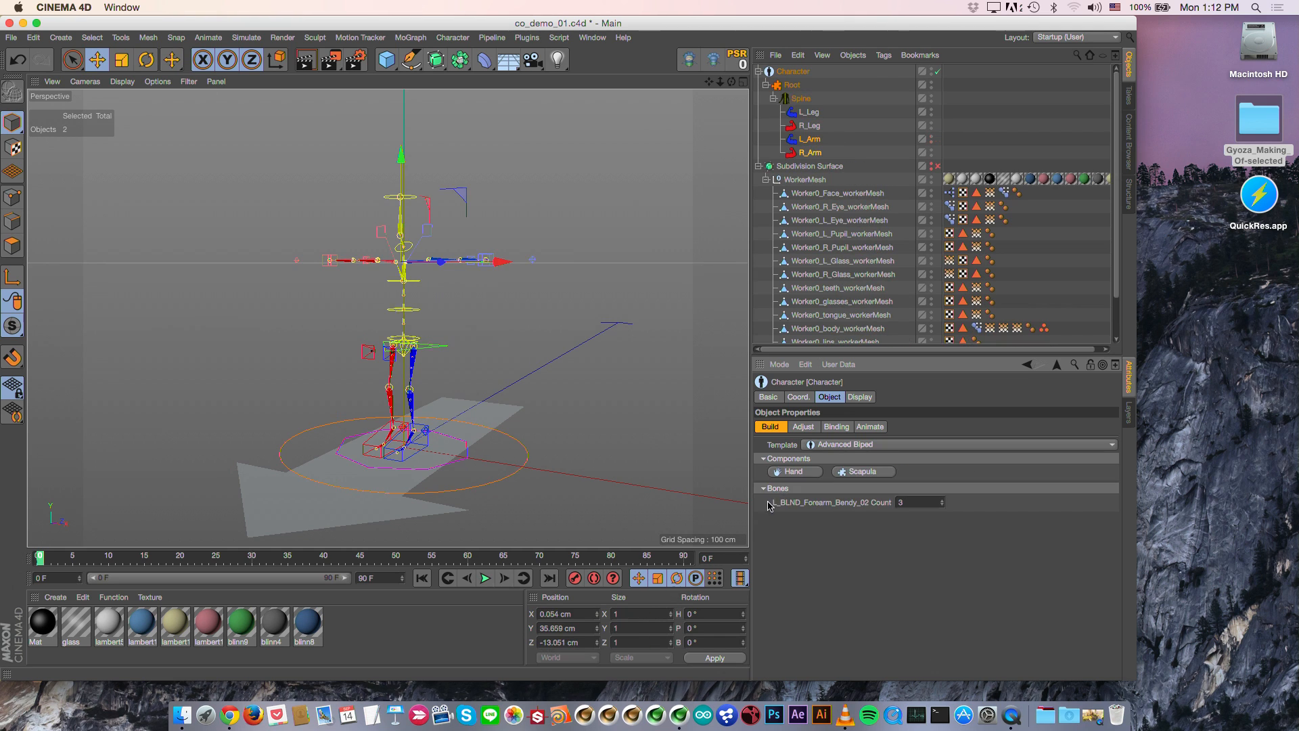
left_click(802, 472)
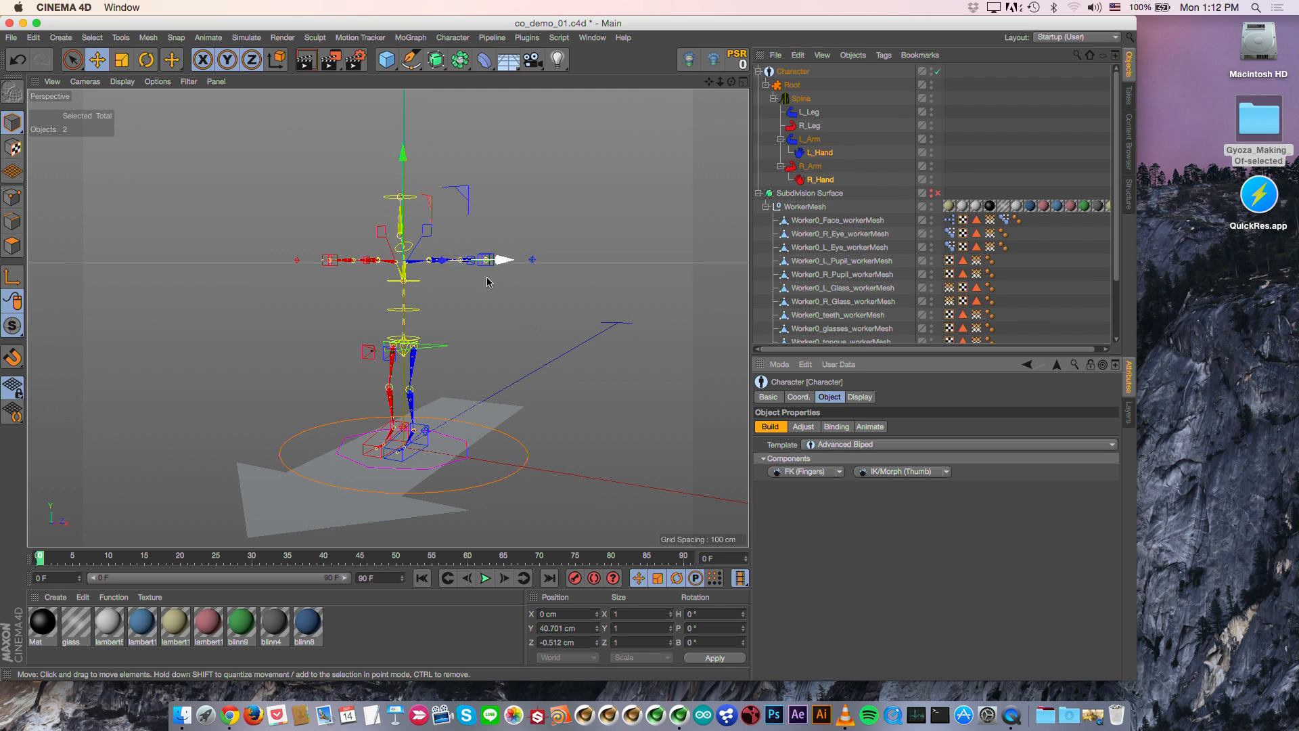
Step: Add an FK thumb and four FK fingers to both hands of the rig
mouse_move(477, 251)
left_mouse_down("alt")
mouse_move(493, 233)
mouse_move(483, 238)
left_mouse_up("alt")
right_click_drag(483, 238, 605, 247, "alt")
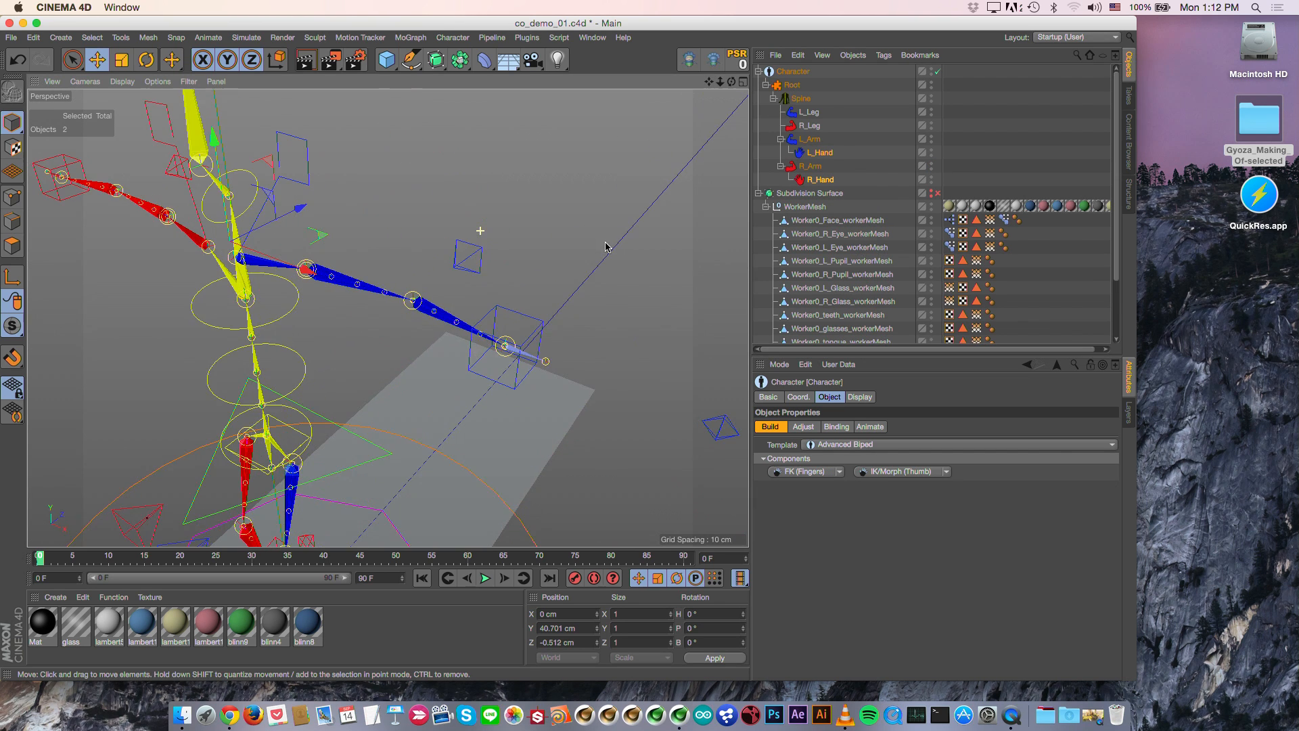
left_click(839, 472)
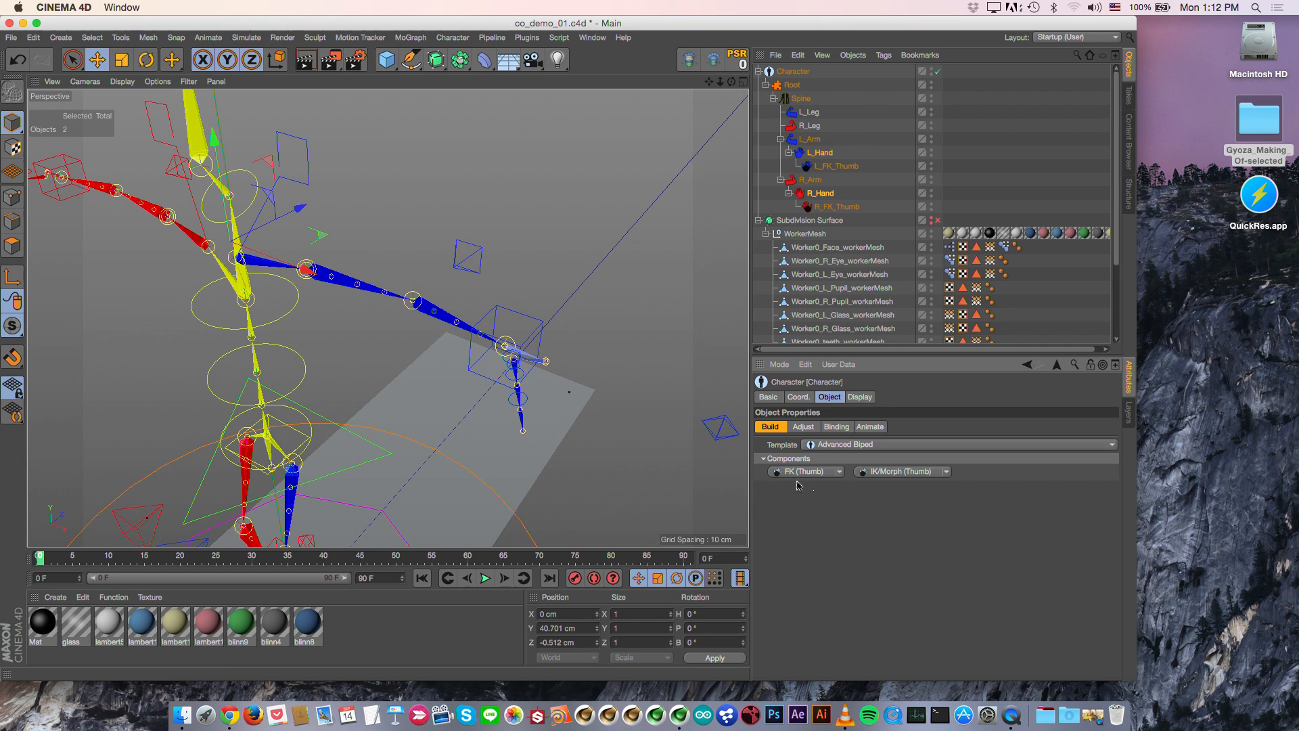
left_click(811, 476)
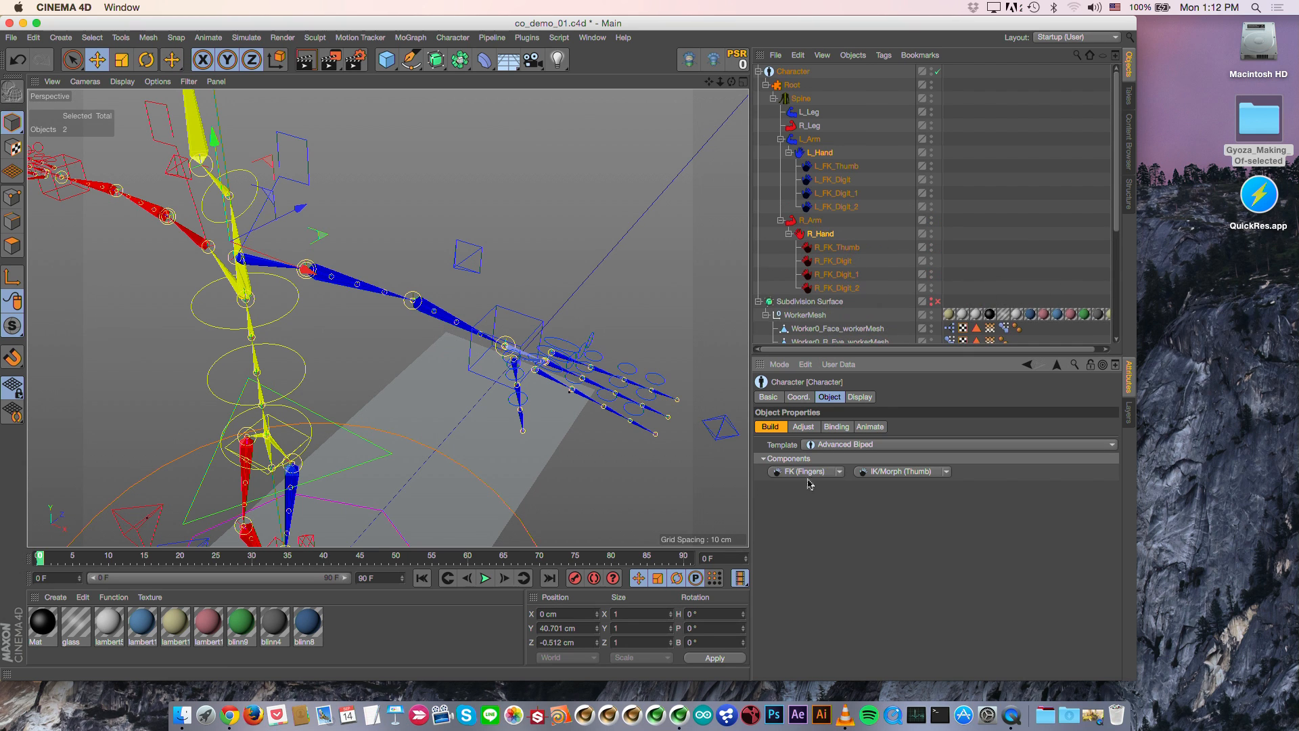
left_click(807, 477)
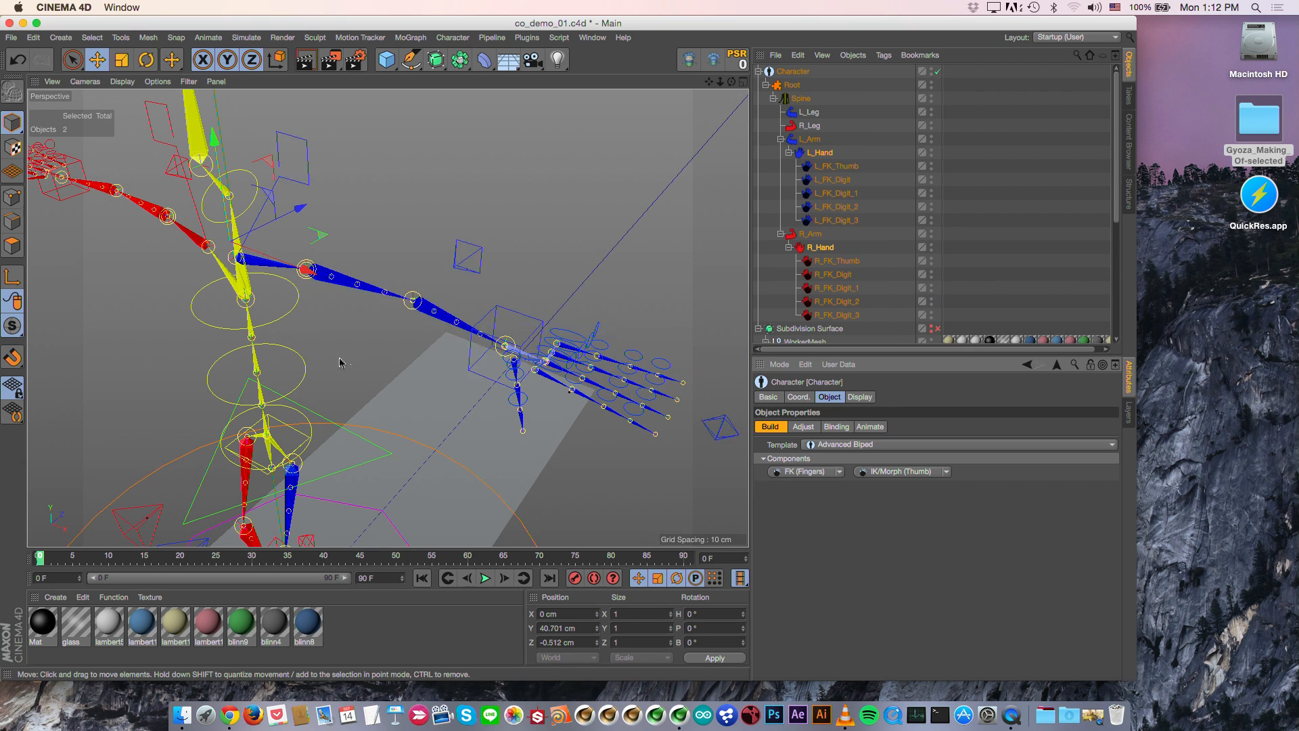
Step: Collapse the Root hierarchy and make the Subdivision Surface mesh visible together with the rig
scroll(345, 359, "down", 10)
middle_click_drag(353, 357, 373, 325, "alt")
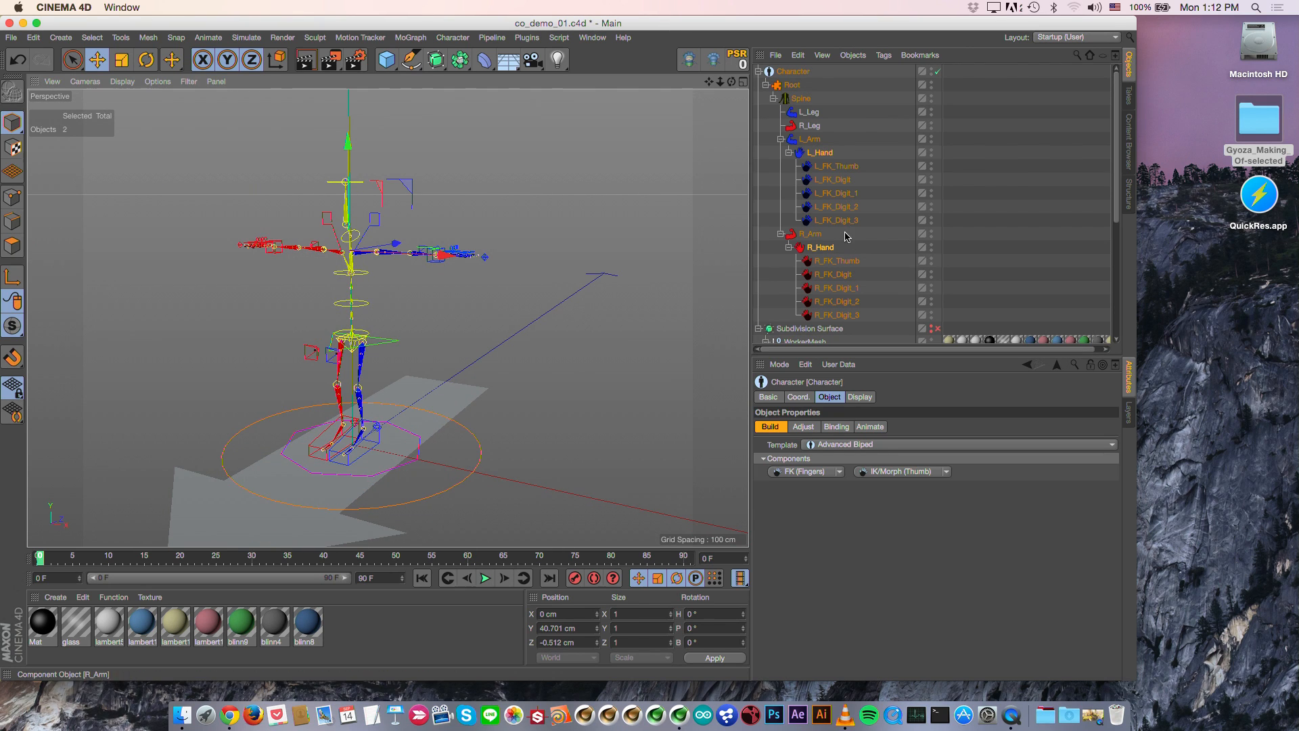
left_click(767, 85)
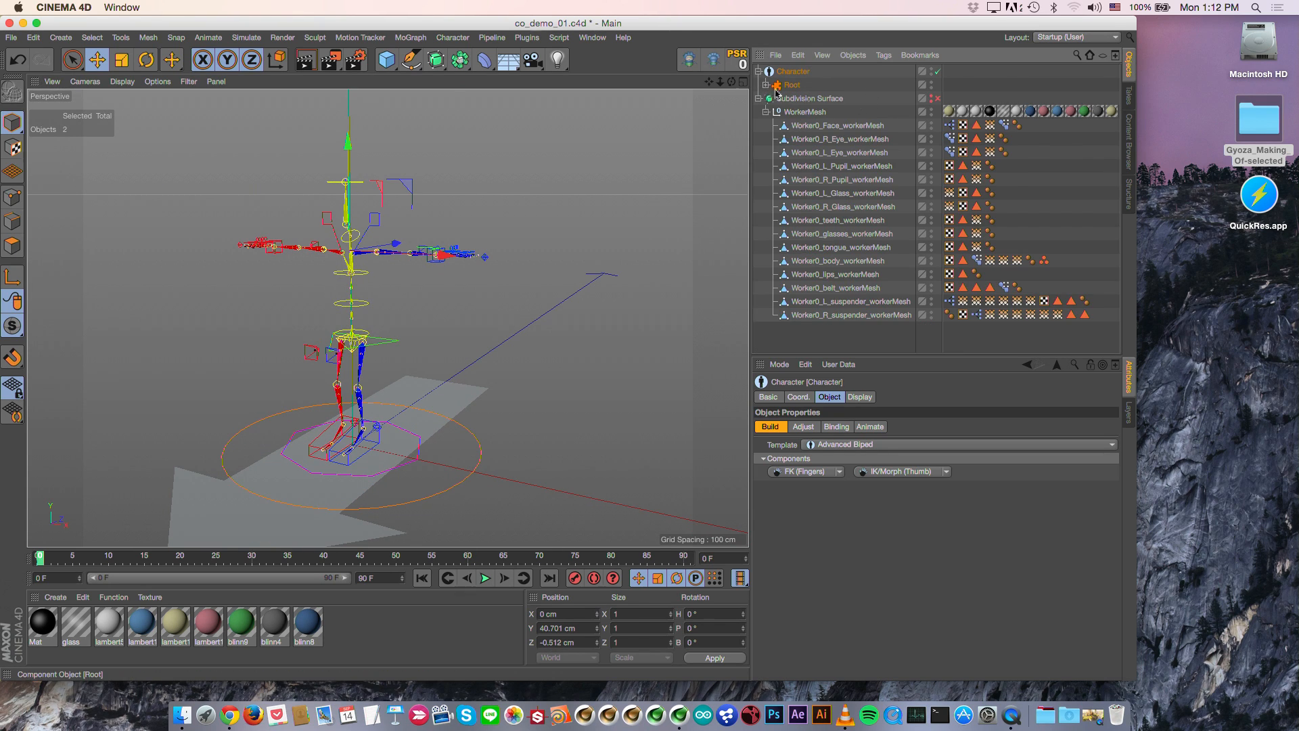
left_click(931, 98)
left_click_drag(318, 308, 447, 274, "alt")
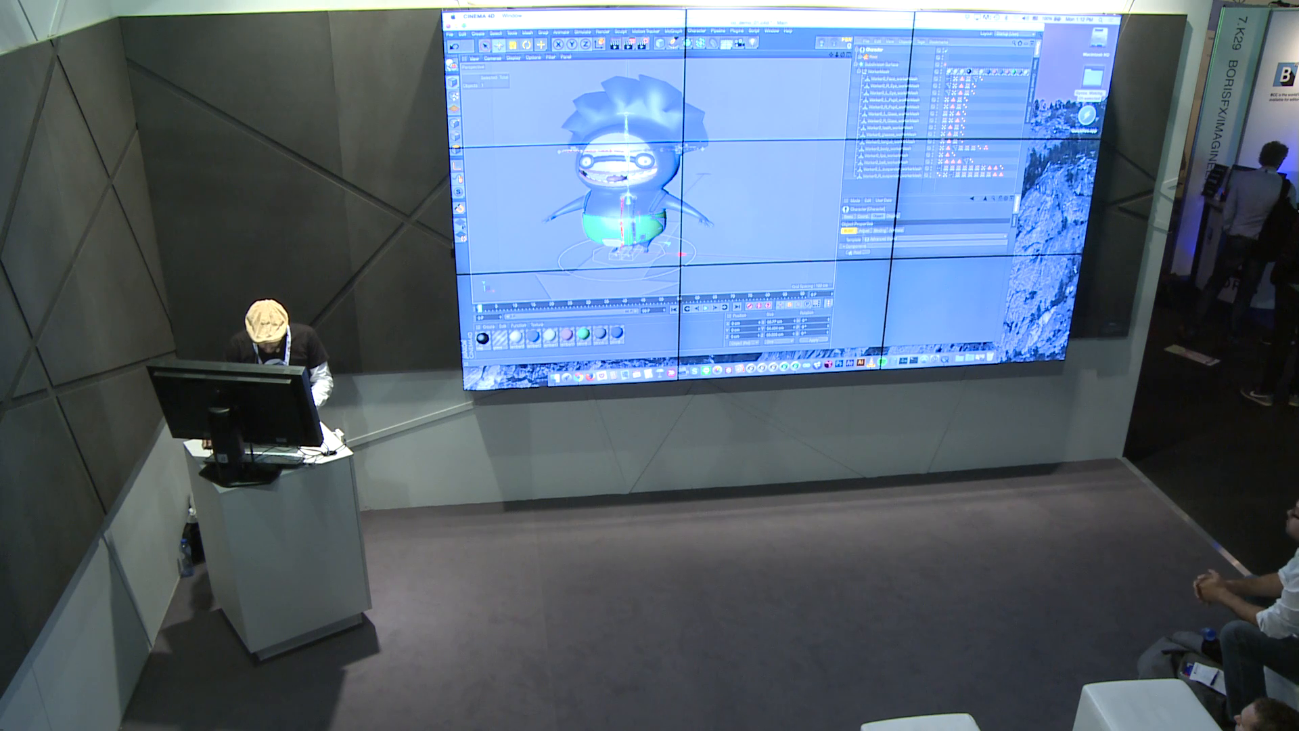
Step: Switch the Character object to Adjust mode and show the rig and mesh in the front view
left_click(866, 232)
left_click(824, 184)
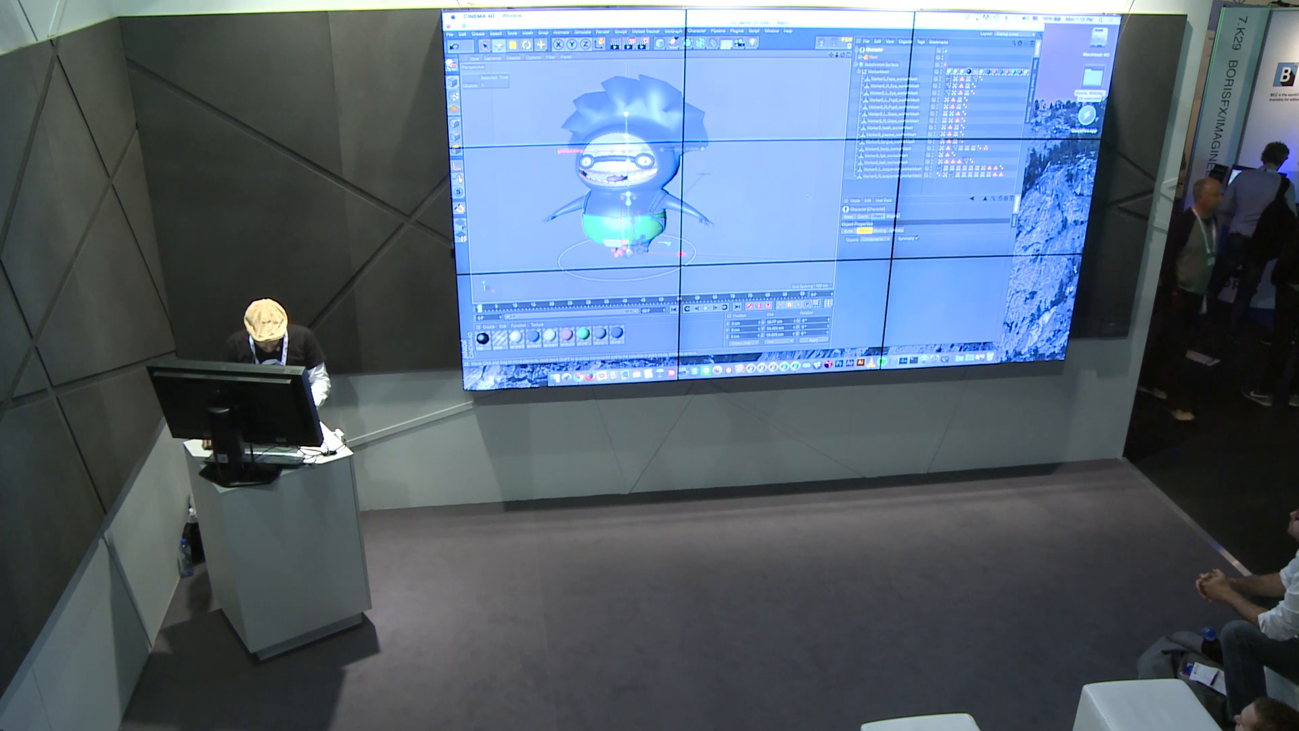
key("F4")
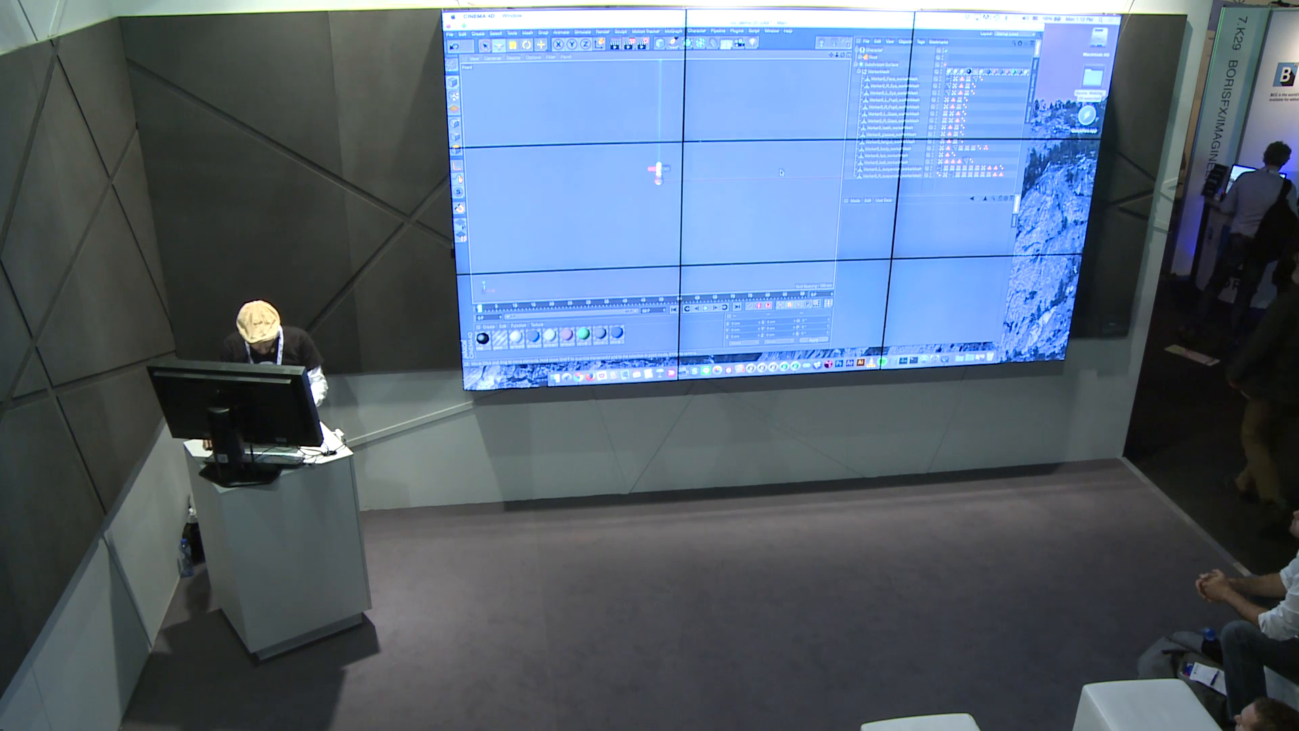
scroll(660, 177, "up", 10)
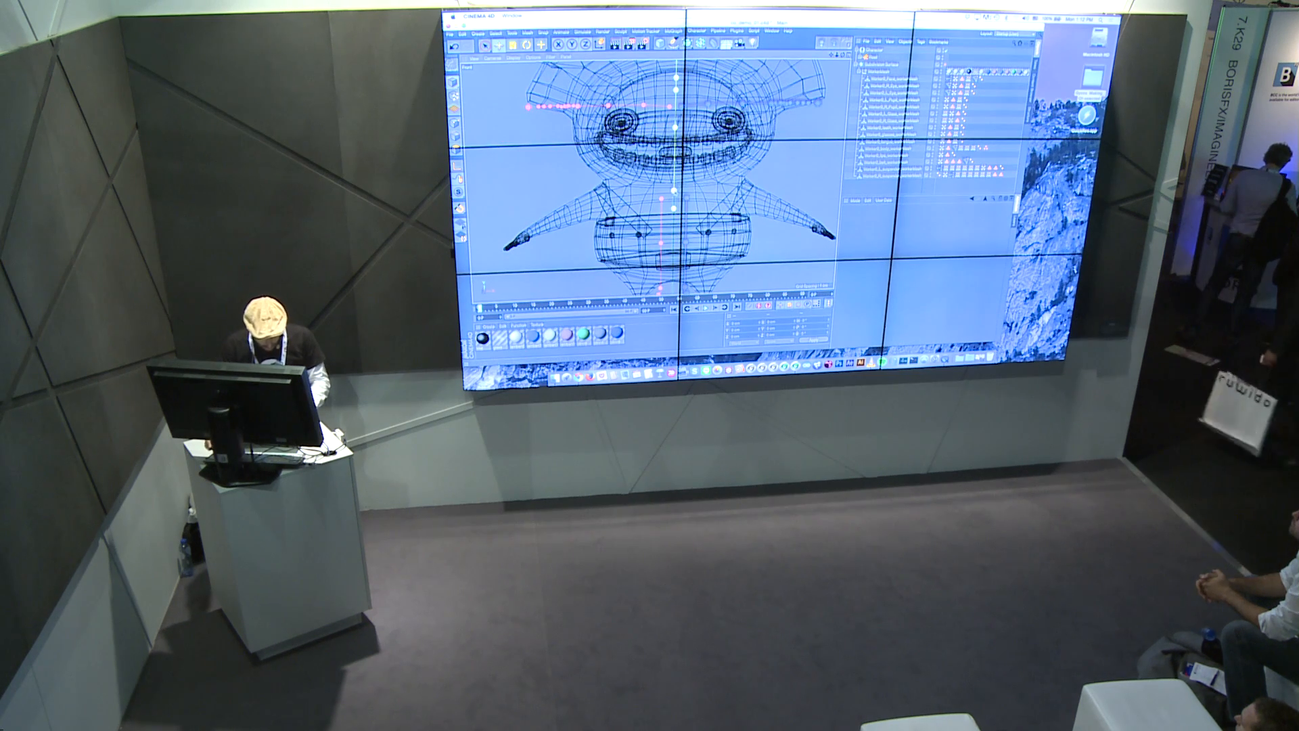
Step: Lower the pelvis and chest joints to fit the short torso and raise the head's end joint into the head
left_click_drag(674, 194, 673, 251)
left_click_drag(674, 127, 673, 226)
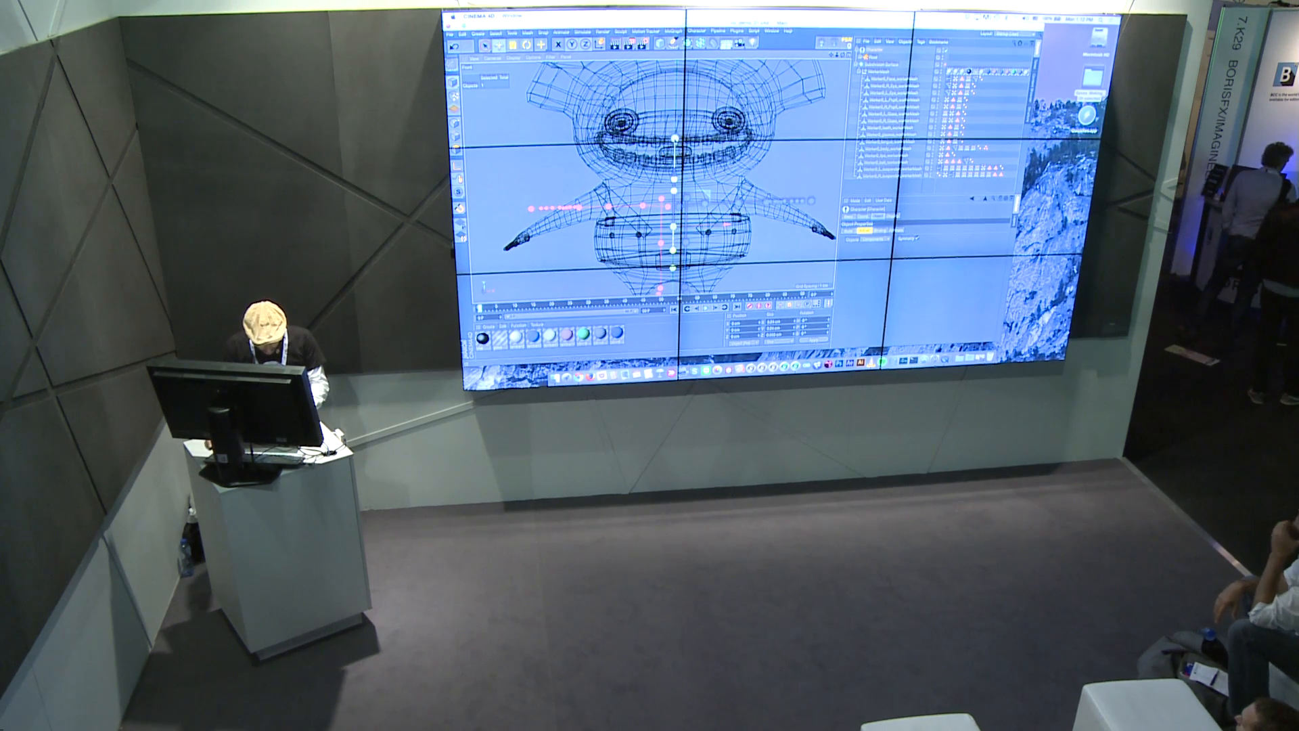
left_click_drag(674, 138, 676, 62)
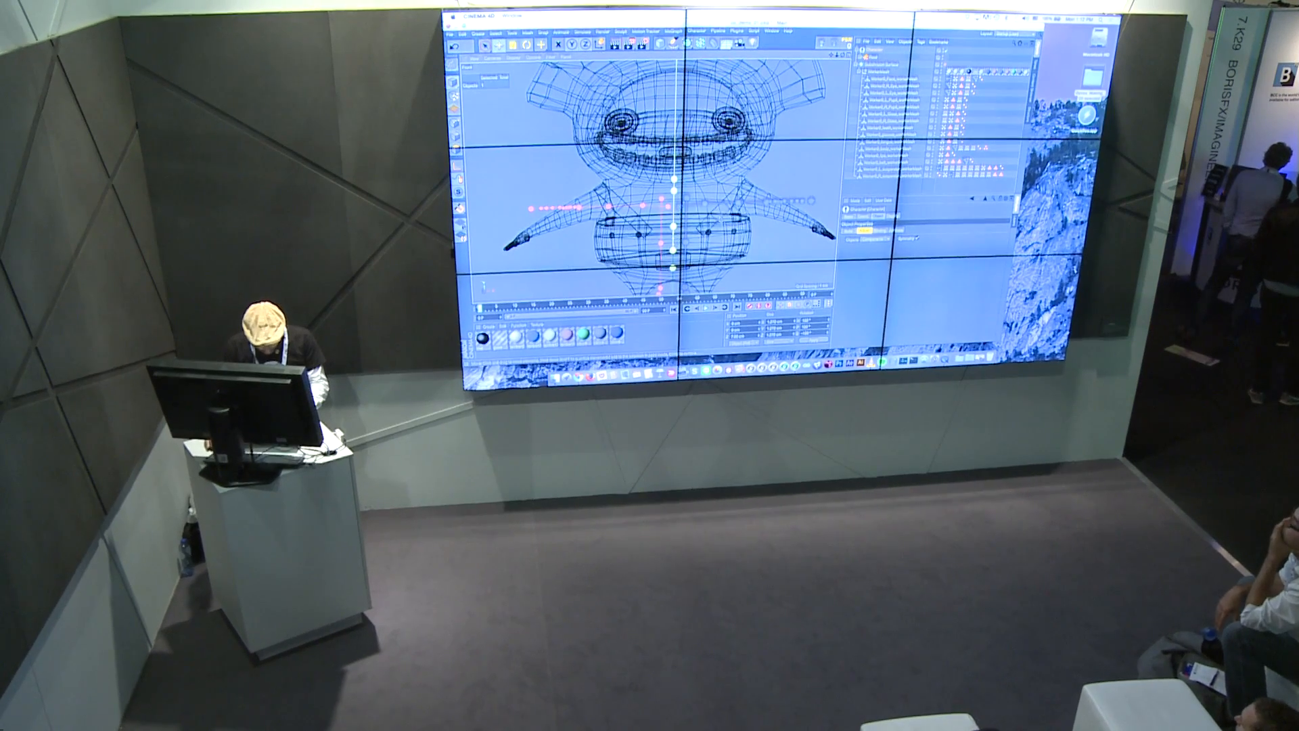
Step: Place the left upper-arm joint at the shoulder, rotate the arm down along the mesh arm, and check the fit in perspective
left_click_drag(703, 193, 704, 198)
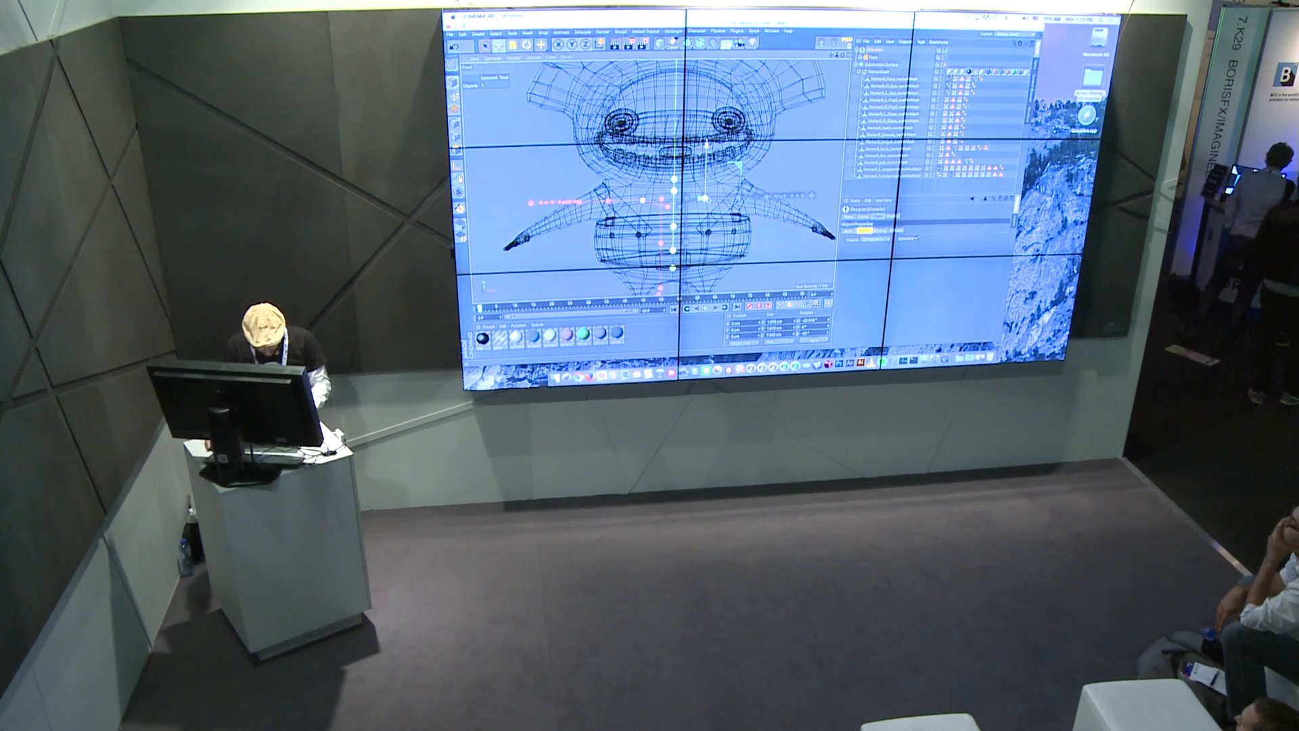
left_click(778, 161)
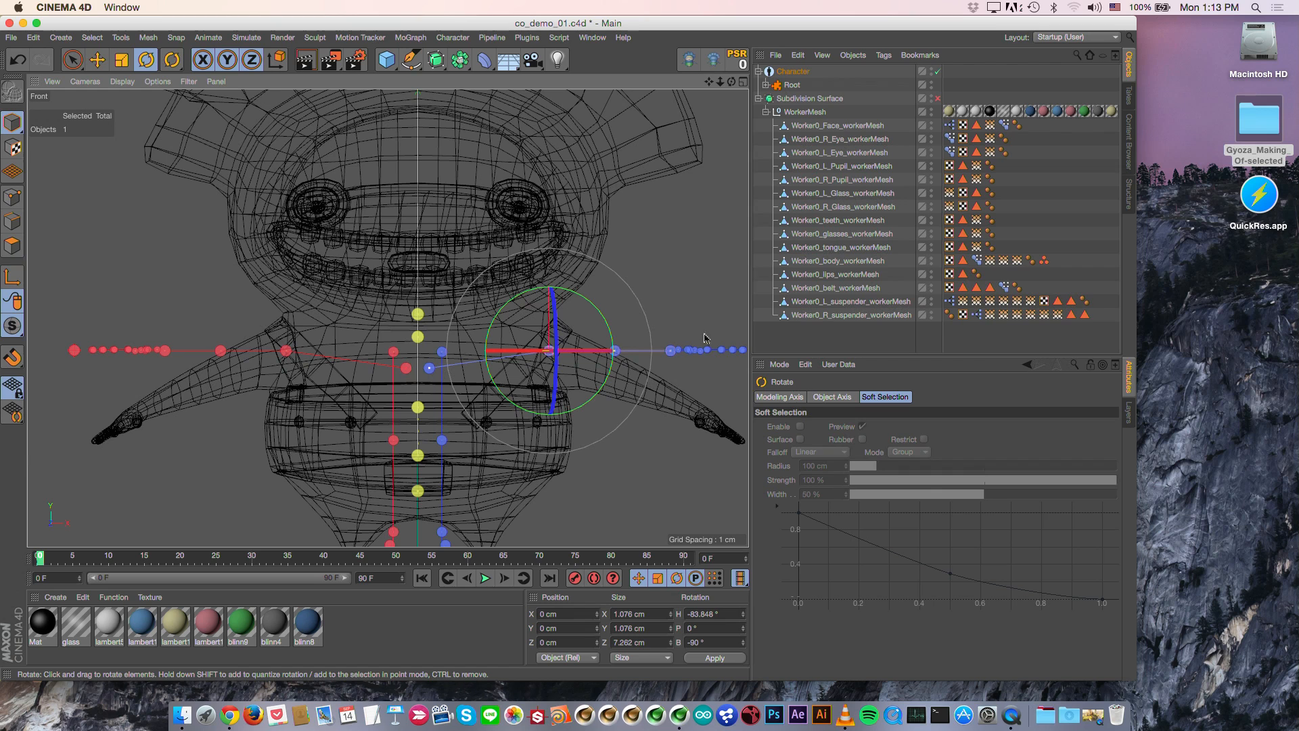
left_click_drag(604, 322, 621, 346)
scroll(487, 410, "down", 5)
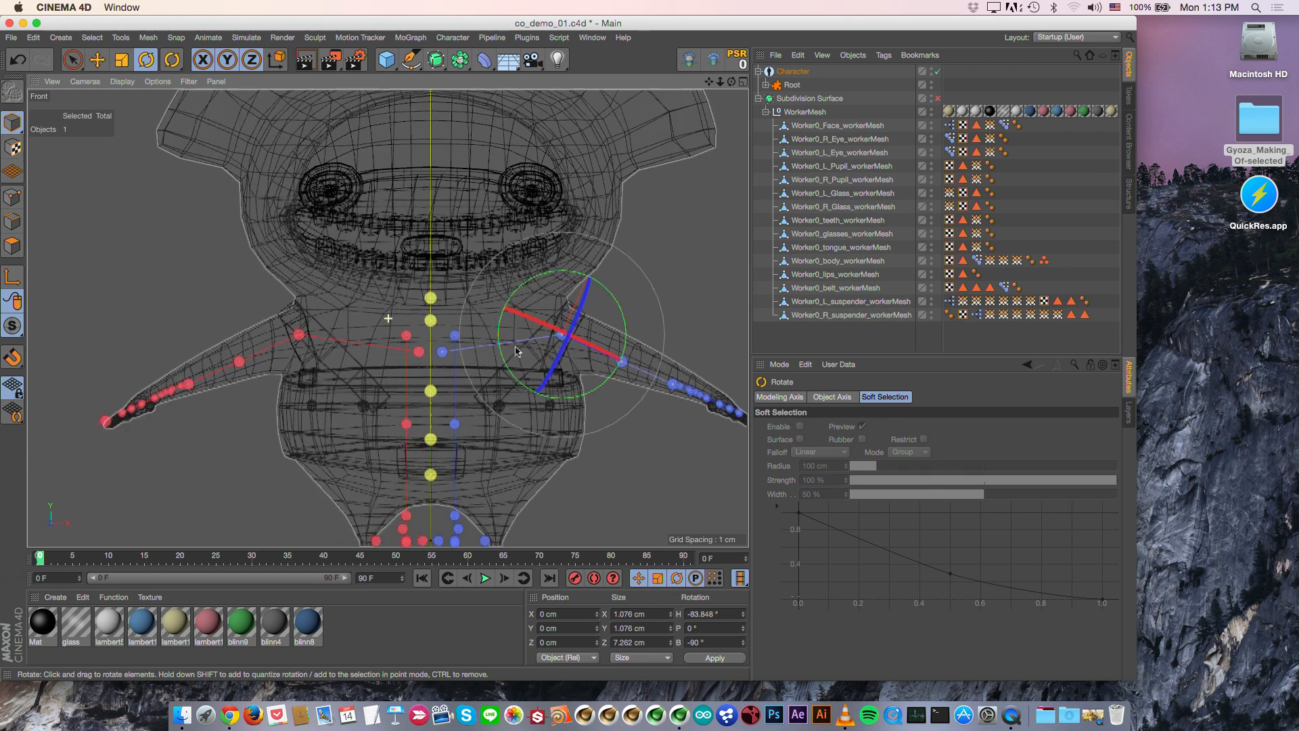
left_click(604, 401)
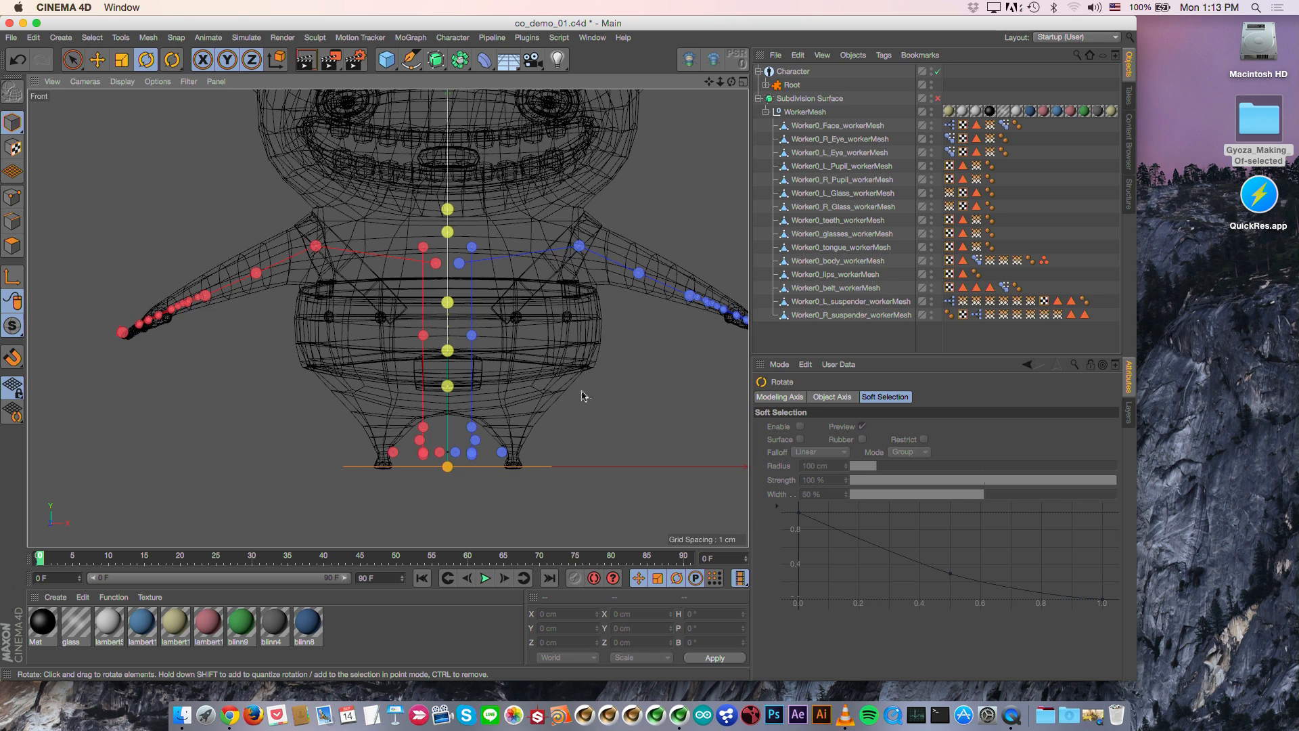
key("F1")
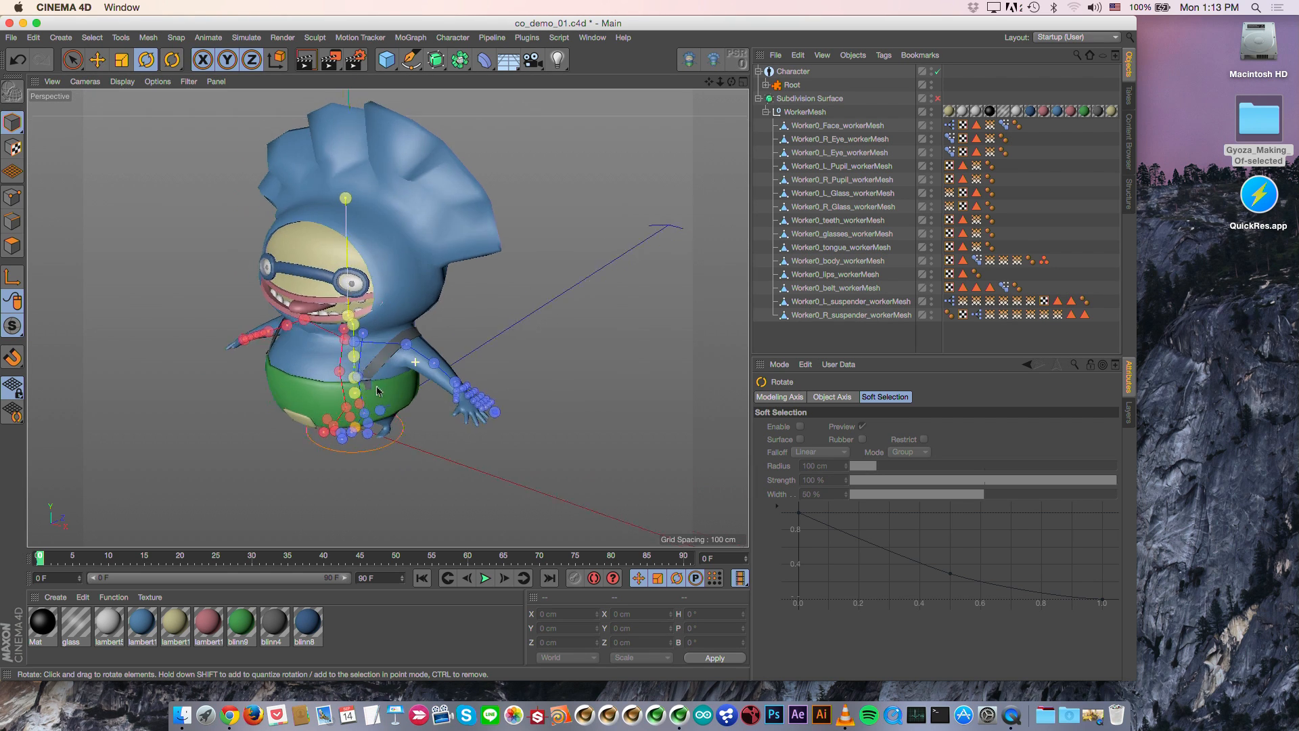
Step: Close co_demo_01.c4d, open the prepared scene co_demo_02.c4d, and frame the character
left_click_drag(377, 391, 379, 487, "alt")
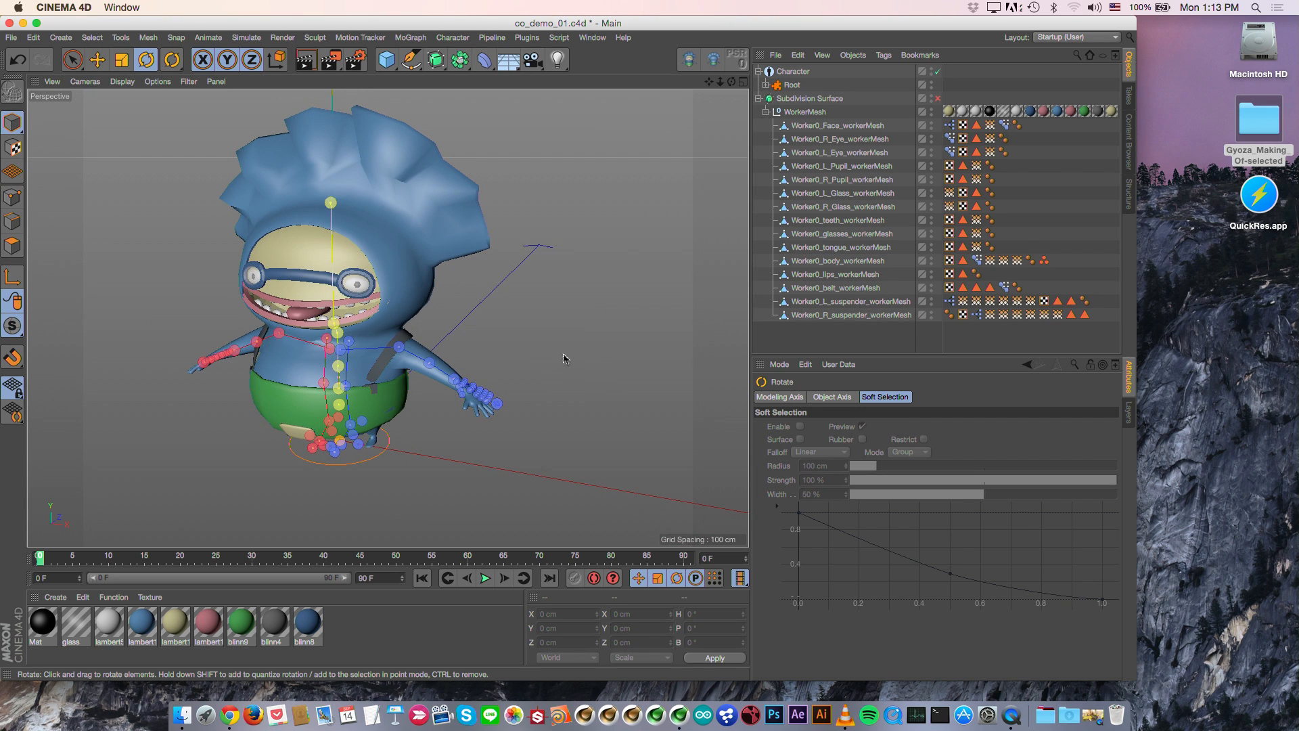
key("super+w")
left_click(575, 250)
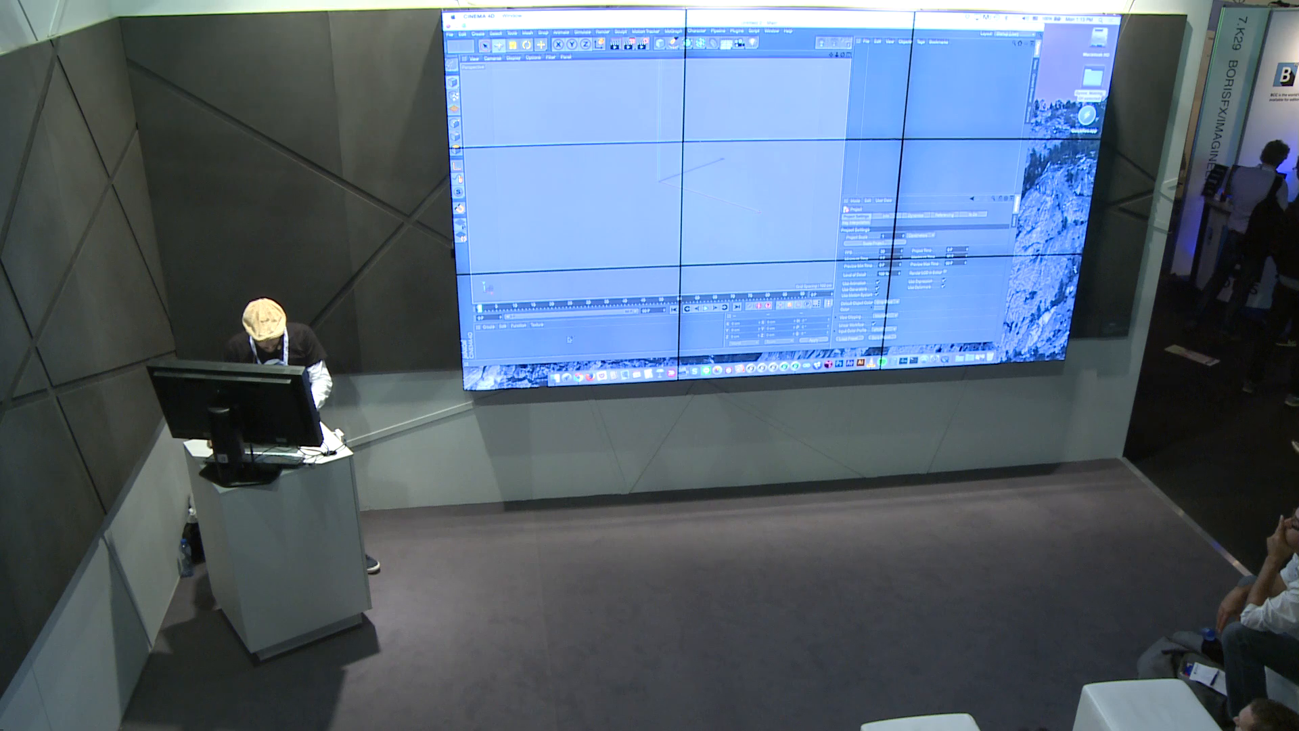
left_click(556, 377)
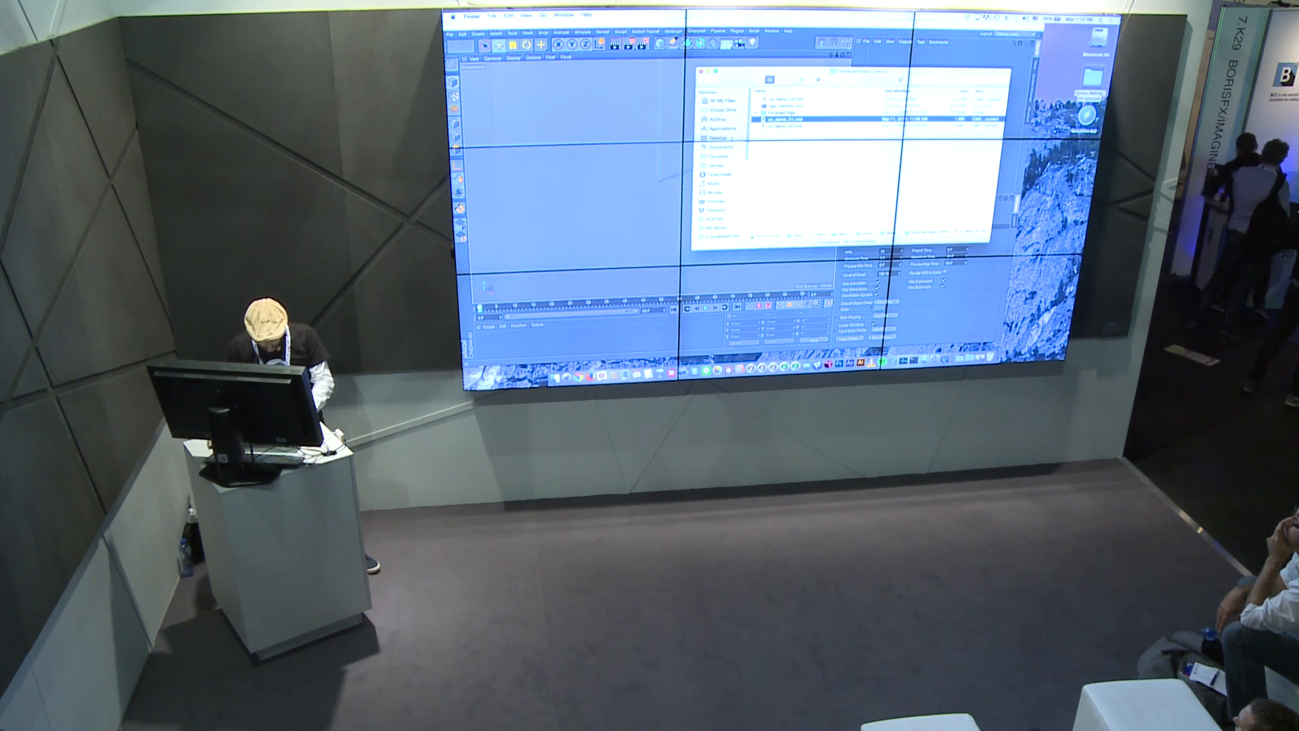
left_click(785, 50)
left_click_drag(710, 202, 659, 227, "alt")
right_click_drag(730, 245, 832, 245, "alt")
mouse_move(722, 230)
left_mouse_down("alt")
mouse_move(785, 220)
mouse_move(729, 218)
left_mouse_up("alt")
key("h")
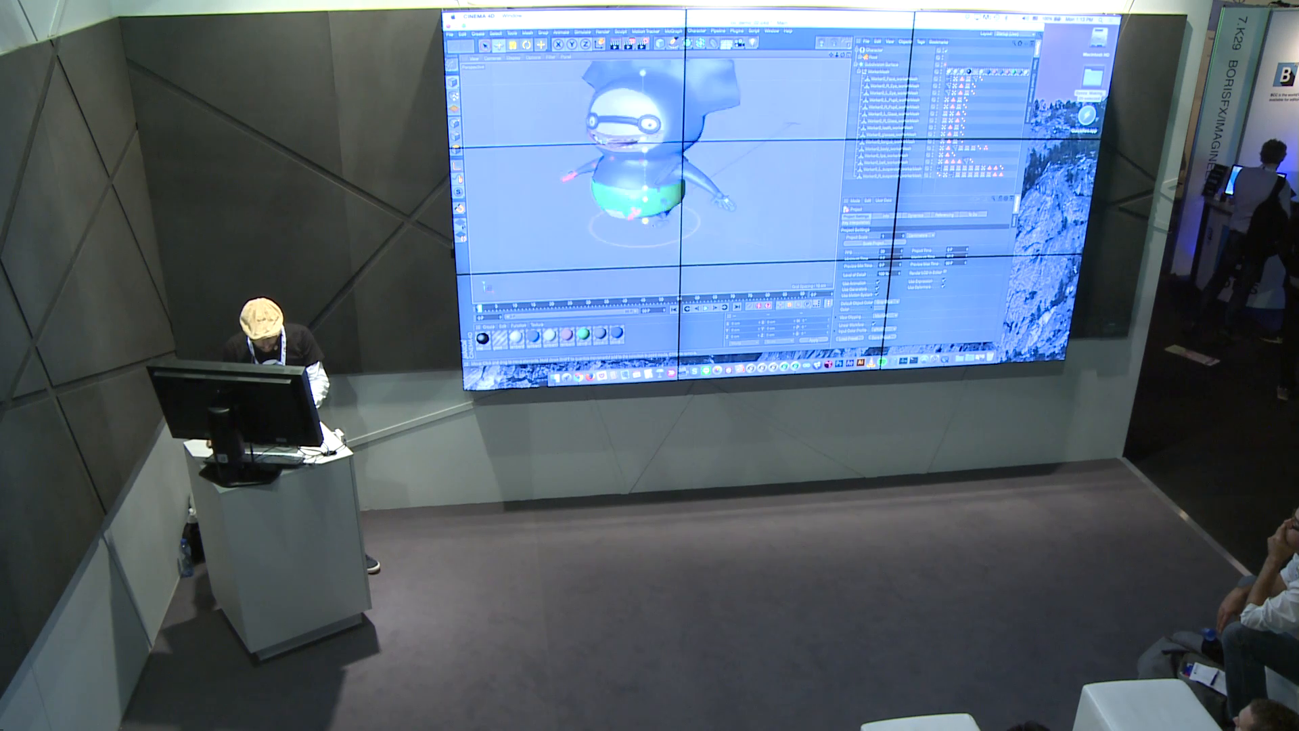
Step: Switch the Character object to Binding mode and place its attributes in a separate window over the viewport
left_click(874, 50)
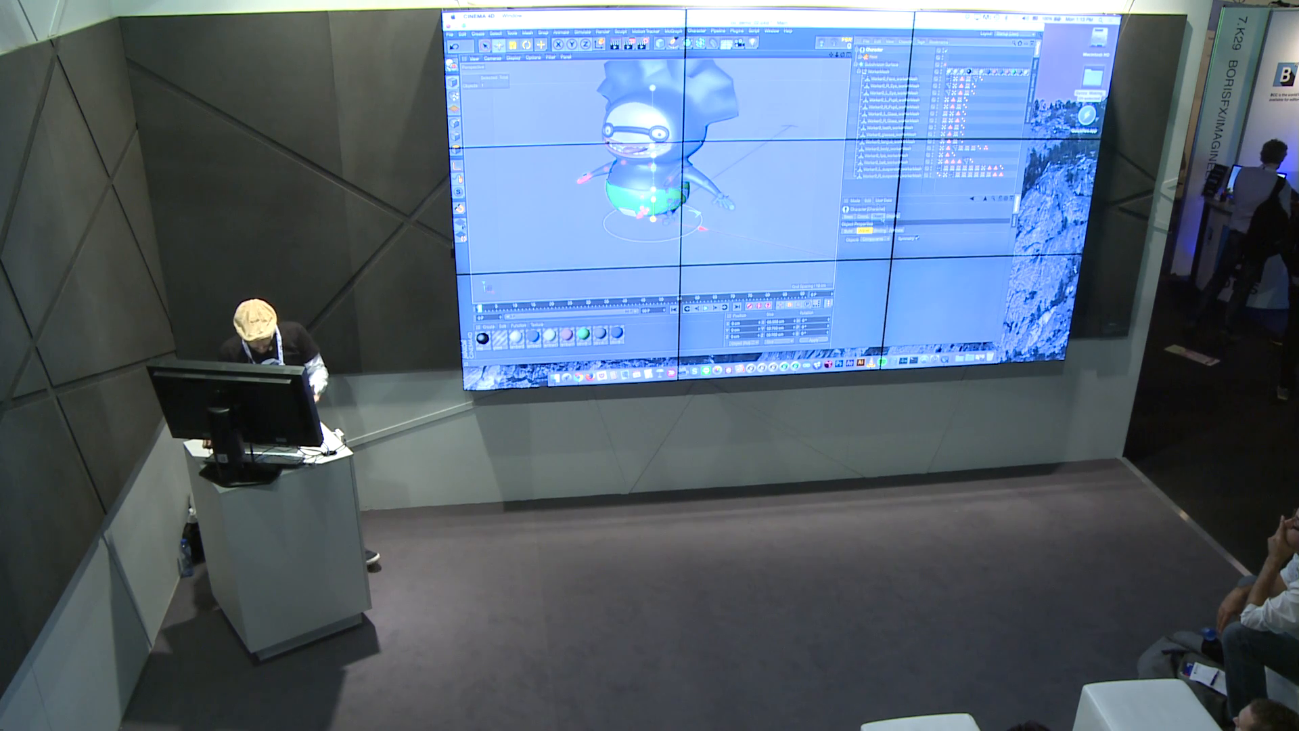
left_click(880, 231)
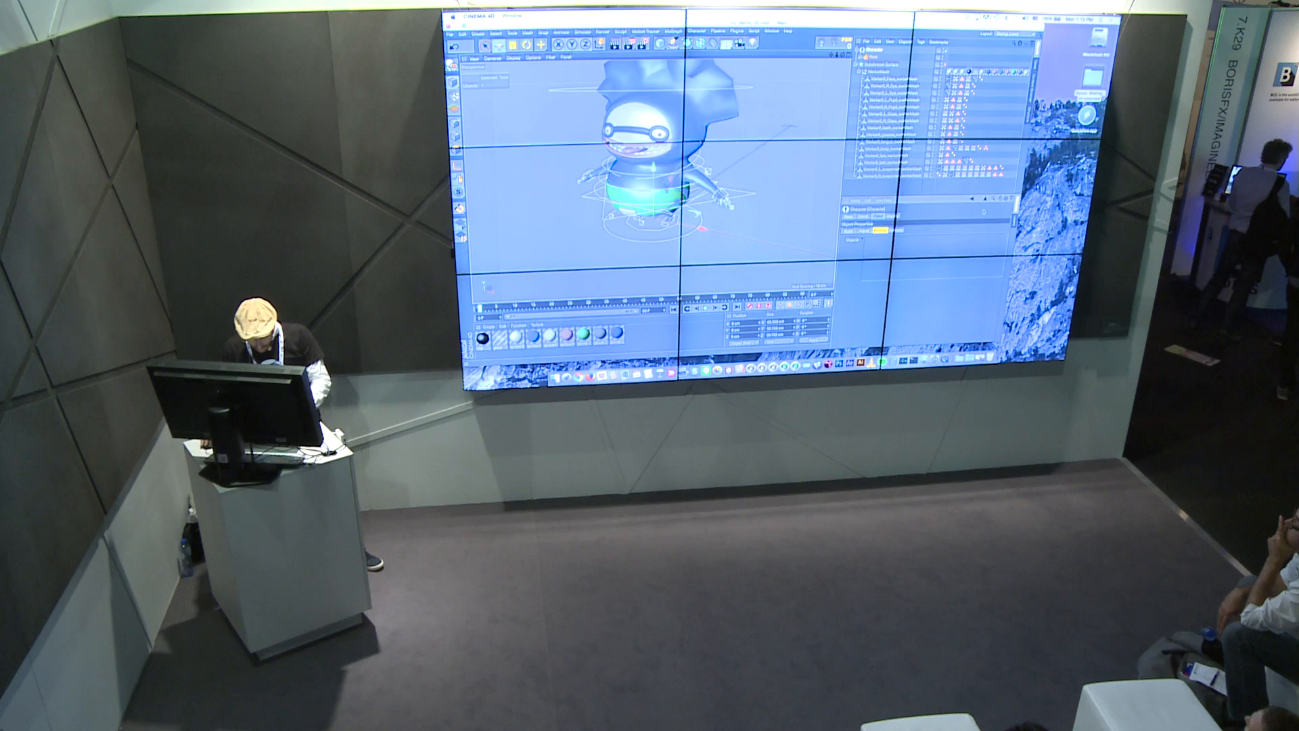
left_click(1011, 198)
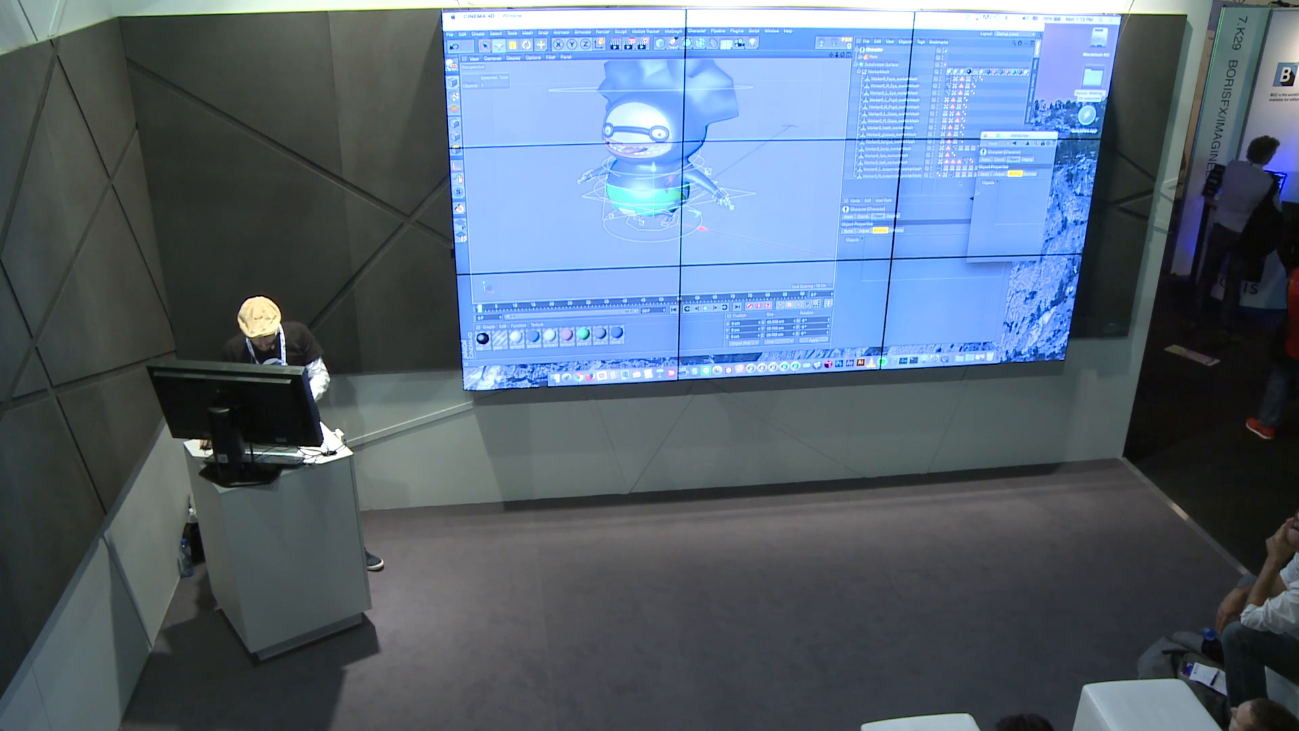
left_click_drag(1015, 133, 751, 95)
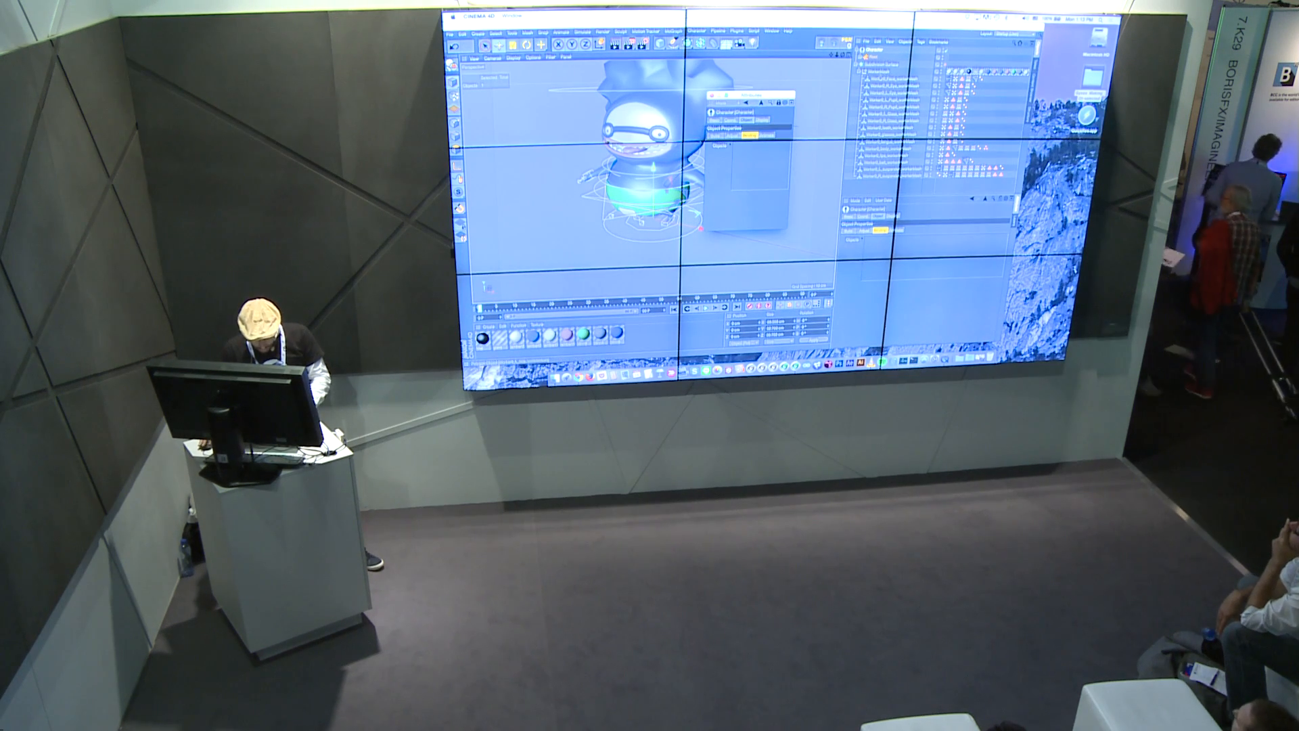
Step: Bind all meshes from Worker0_Face_workerMesh to Worker0_R_suspender_workerMesh by adding them to the Binding objects list, and close the separate attributes window
left_click(887, 79)
left_click(875, 176, "shift")
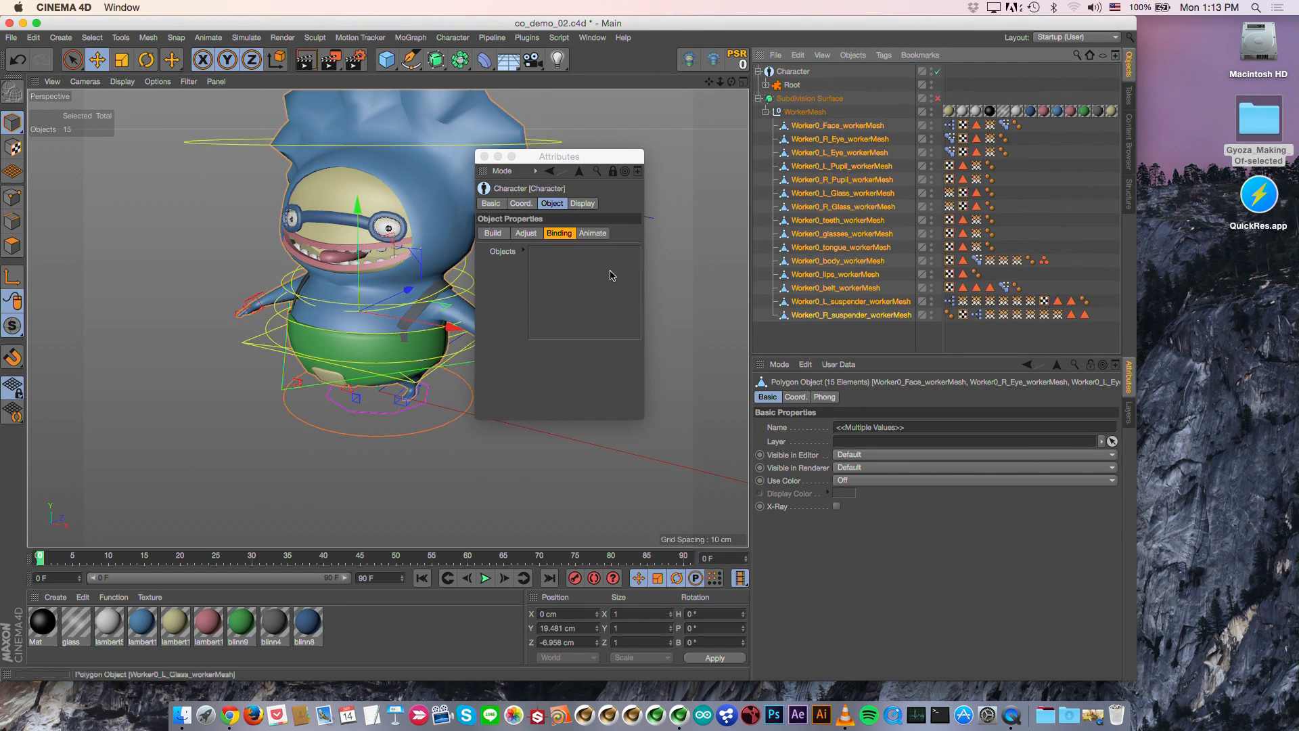
left_click_drag(611, 275, 609, 274)
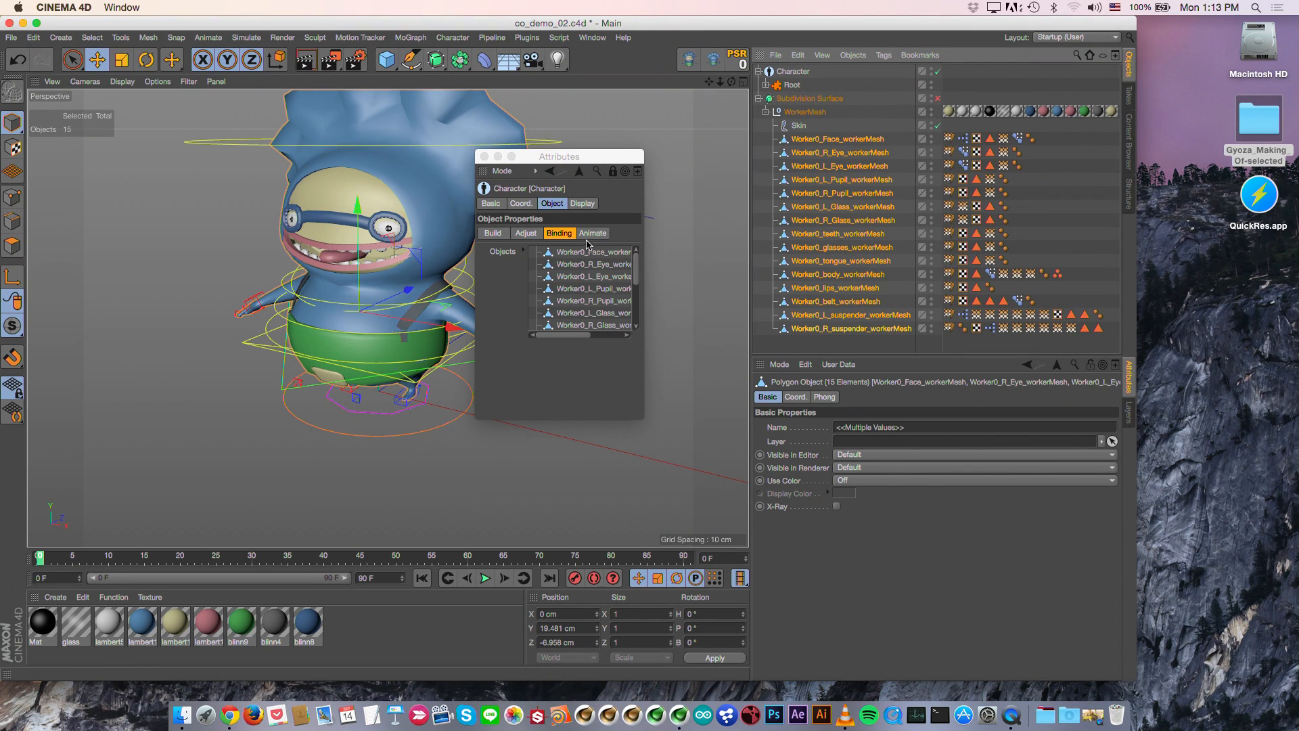
left_click(797, 126)
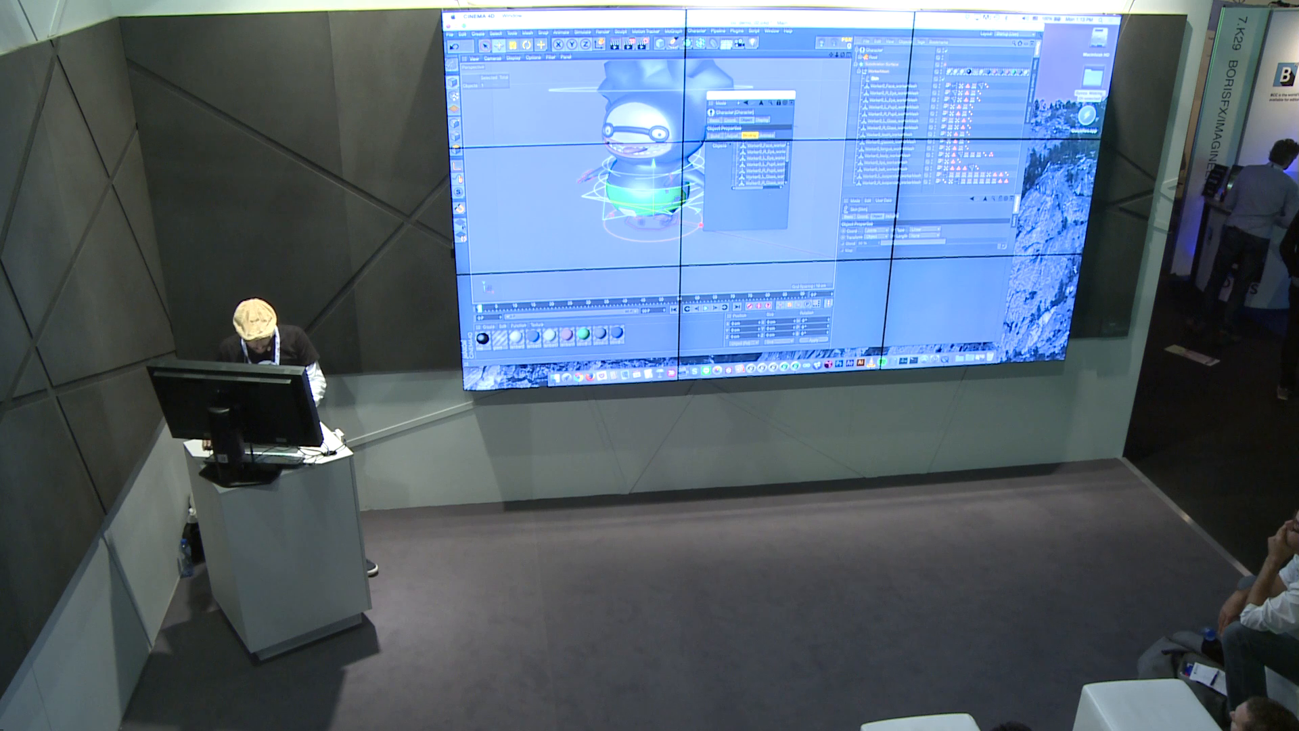
left_click(712, 96)
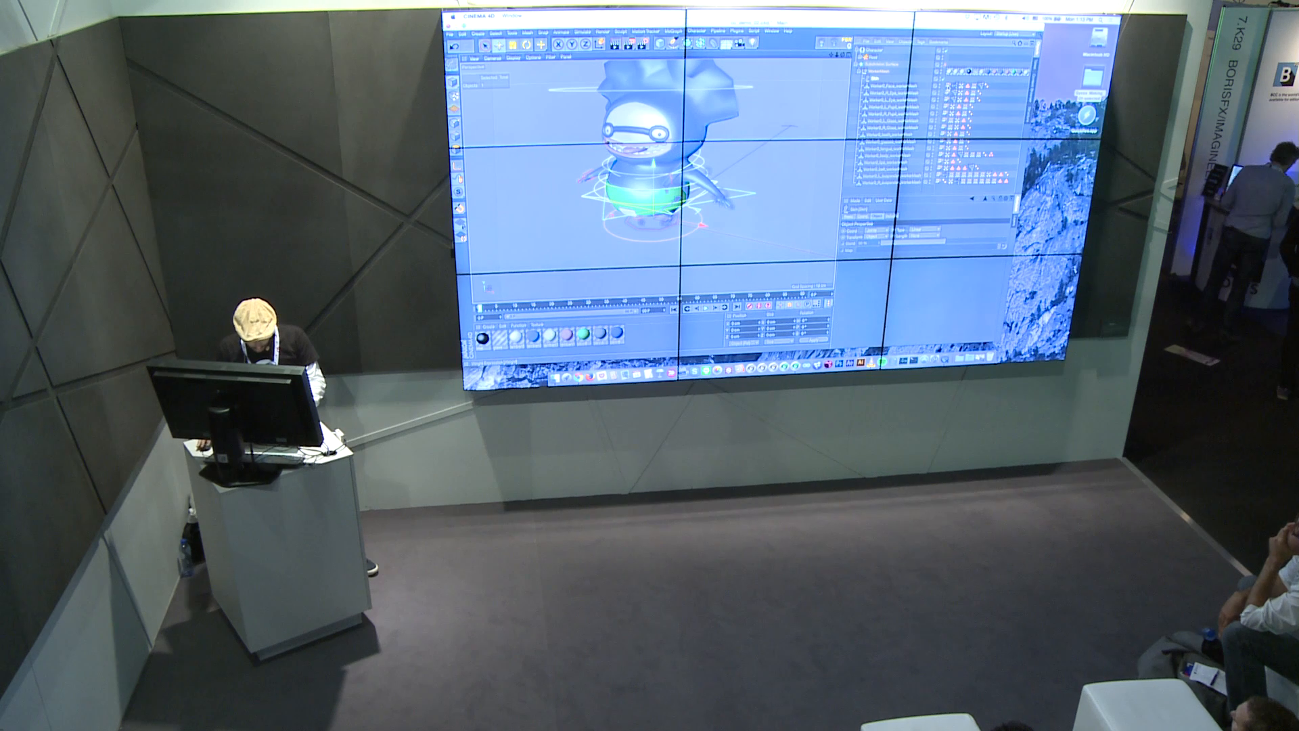
Step: Switch the Character object to Animate mode
left_click(949, 87)
left_click(990, 115)
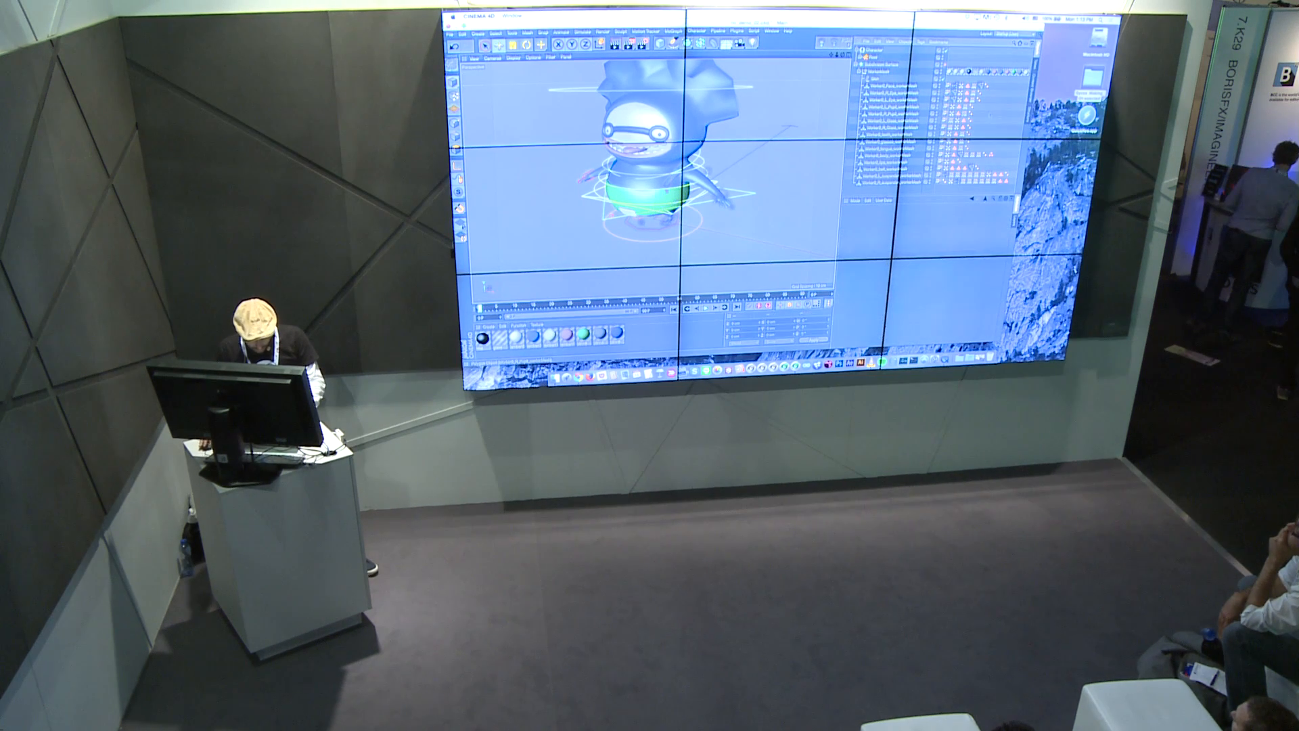
left_click(877, 51)
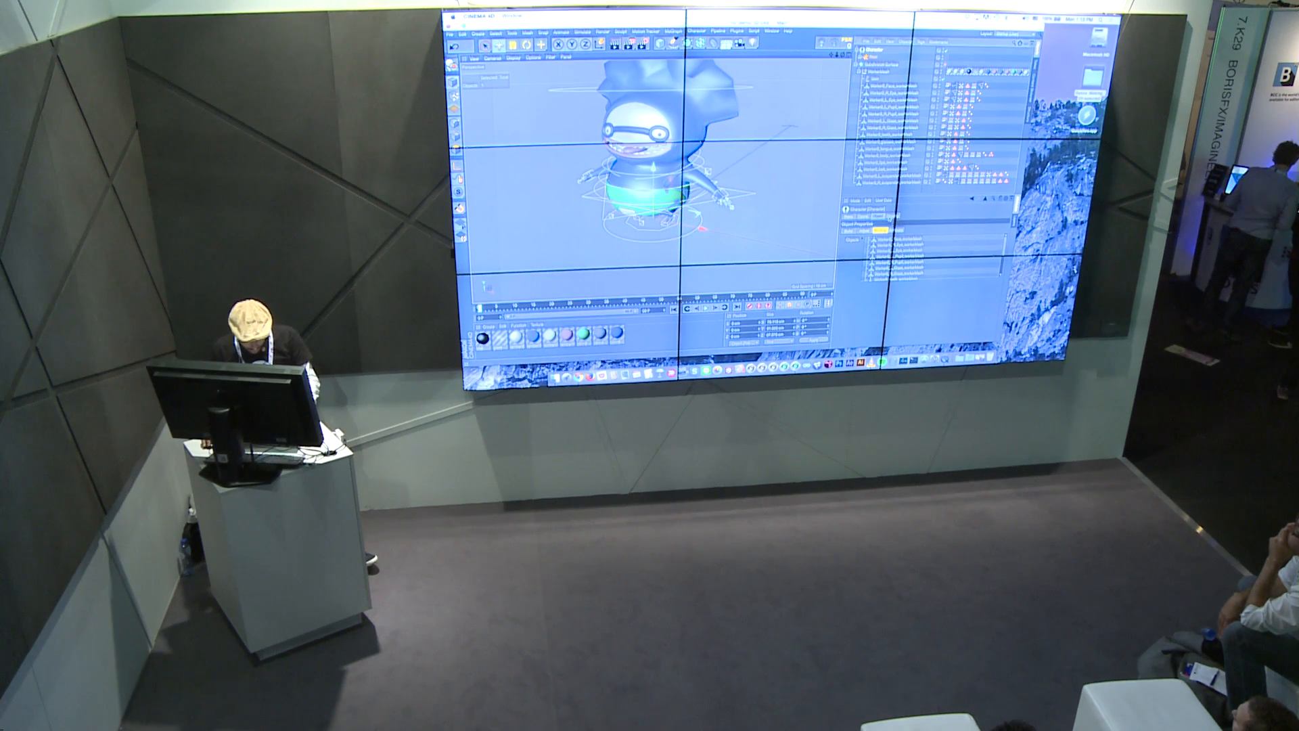
left_click(897, 230)
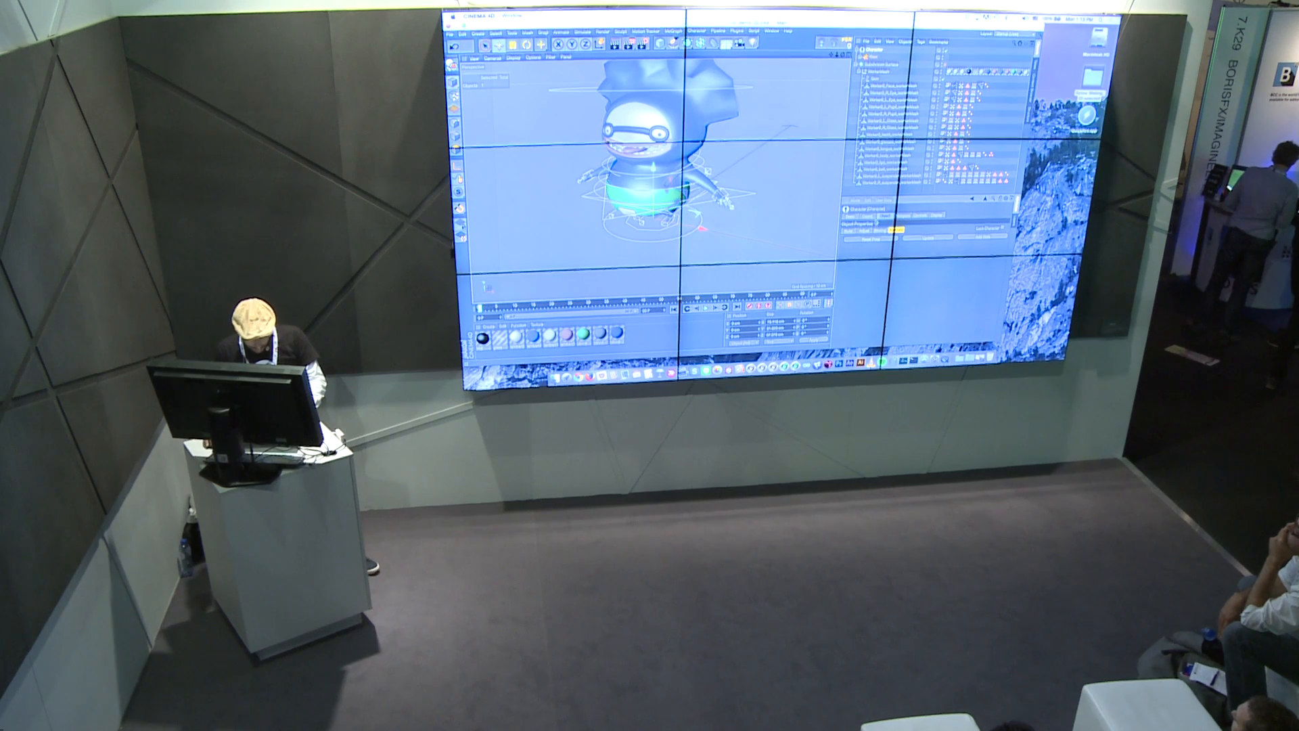
left_click_drag(876, 222, 865, 192, "alt")
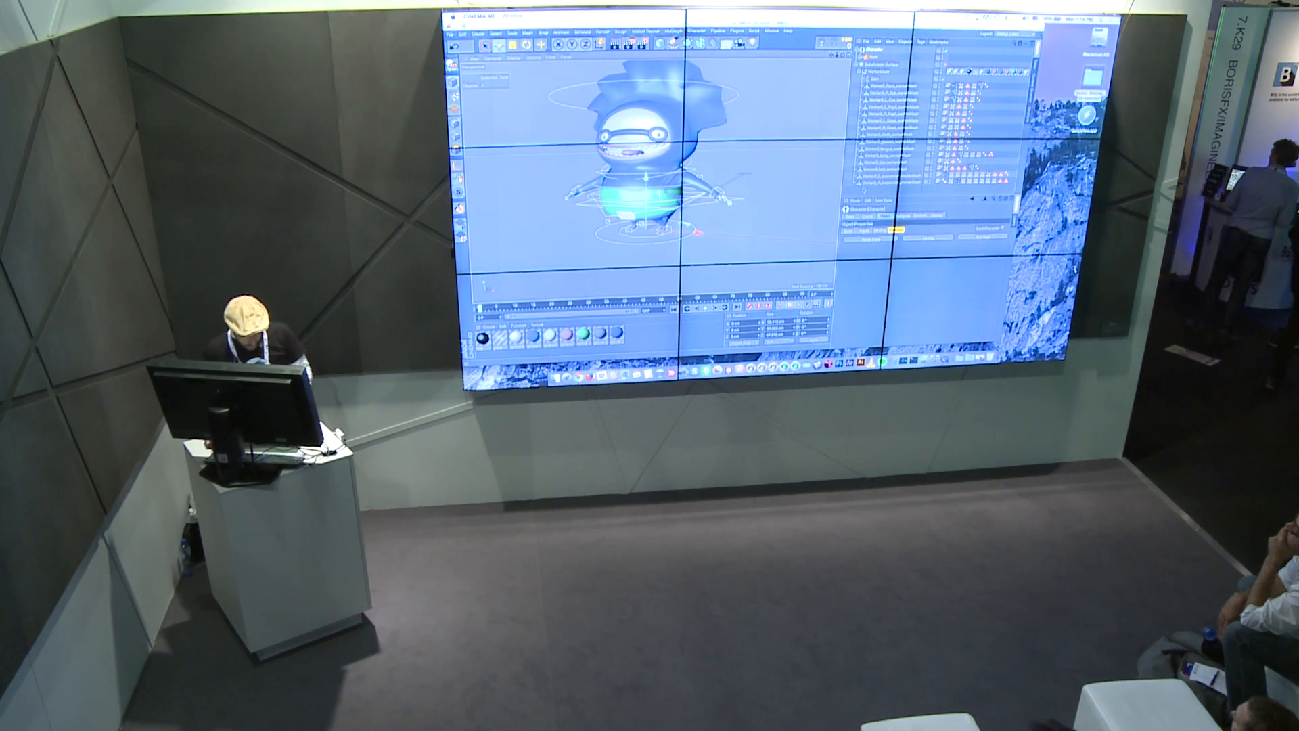
Step: Test the mesh binding by moving a rig controller in the viewport, and undo the move
left_click(815, 194)
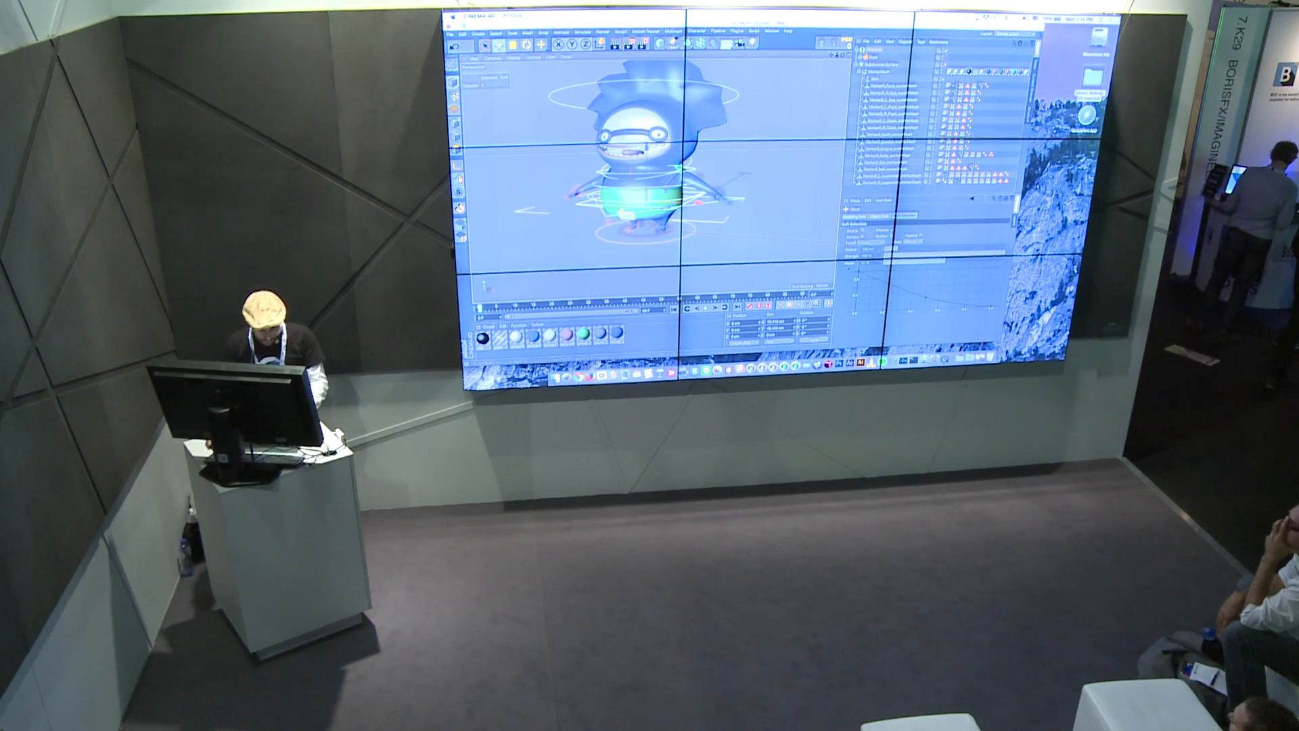
left_click_drag(757, 219, 743, 225)
key("super+z")
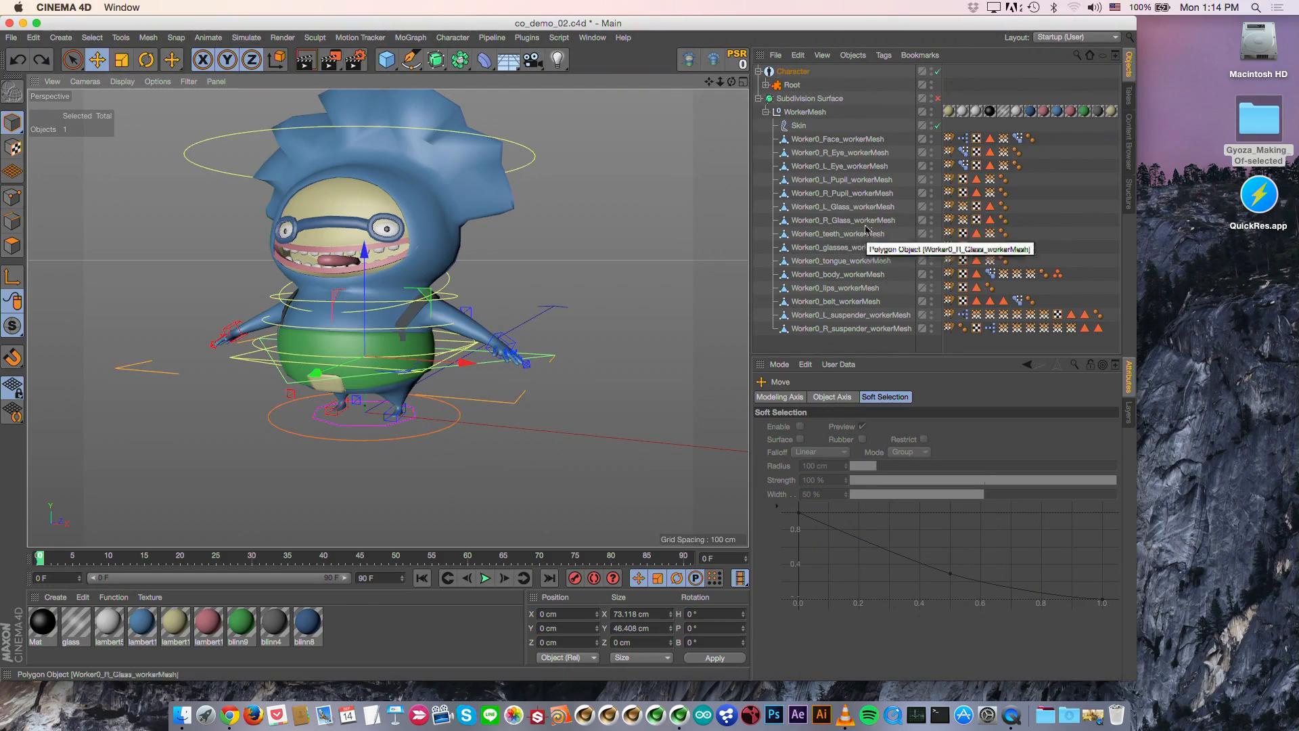
Step: Hide the WorkerMesh group and set only Worker0_body_workerMesh to stay visible
left_click(906, 343)
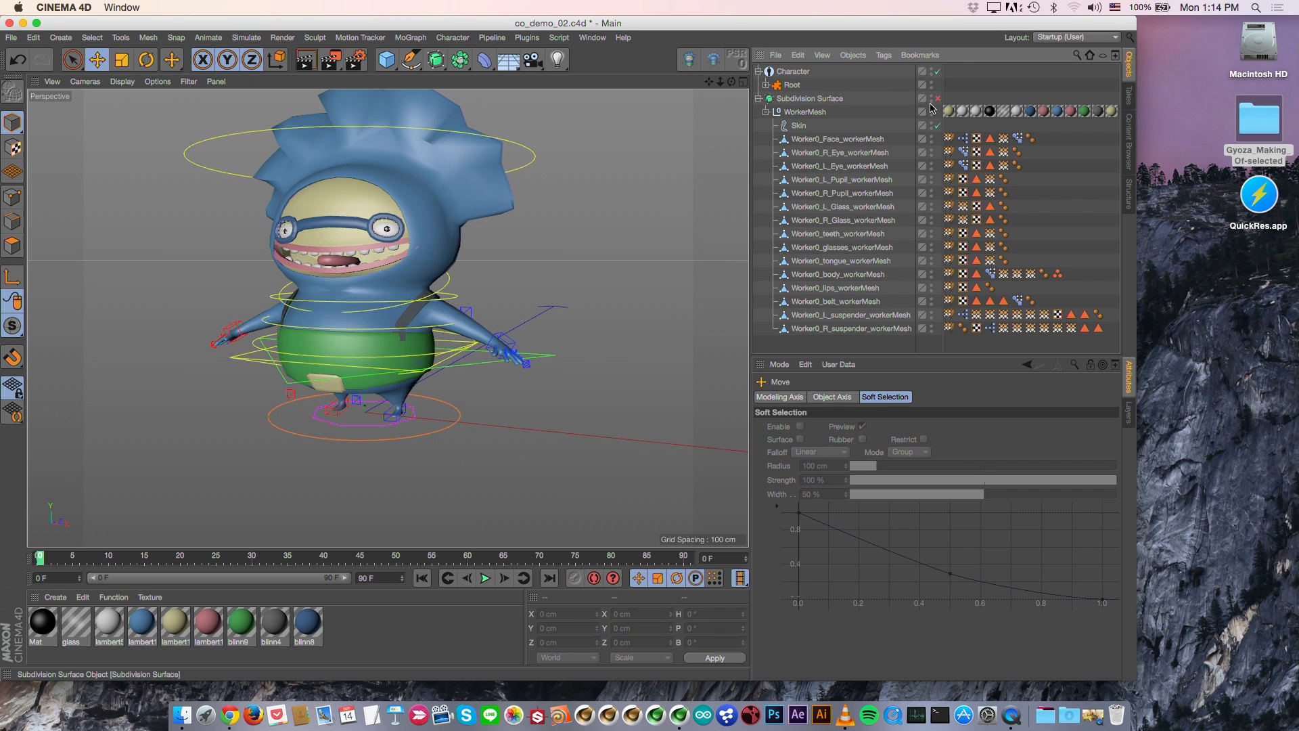
left_click(930, 111)
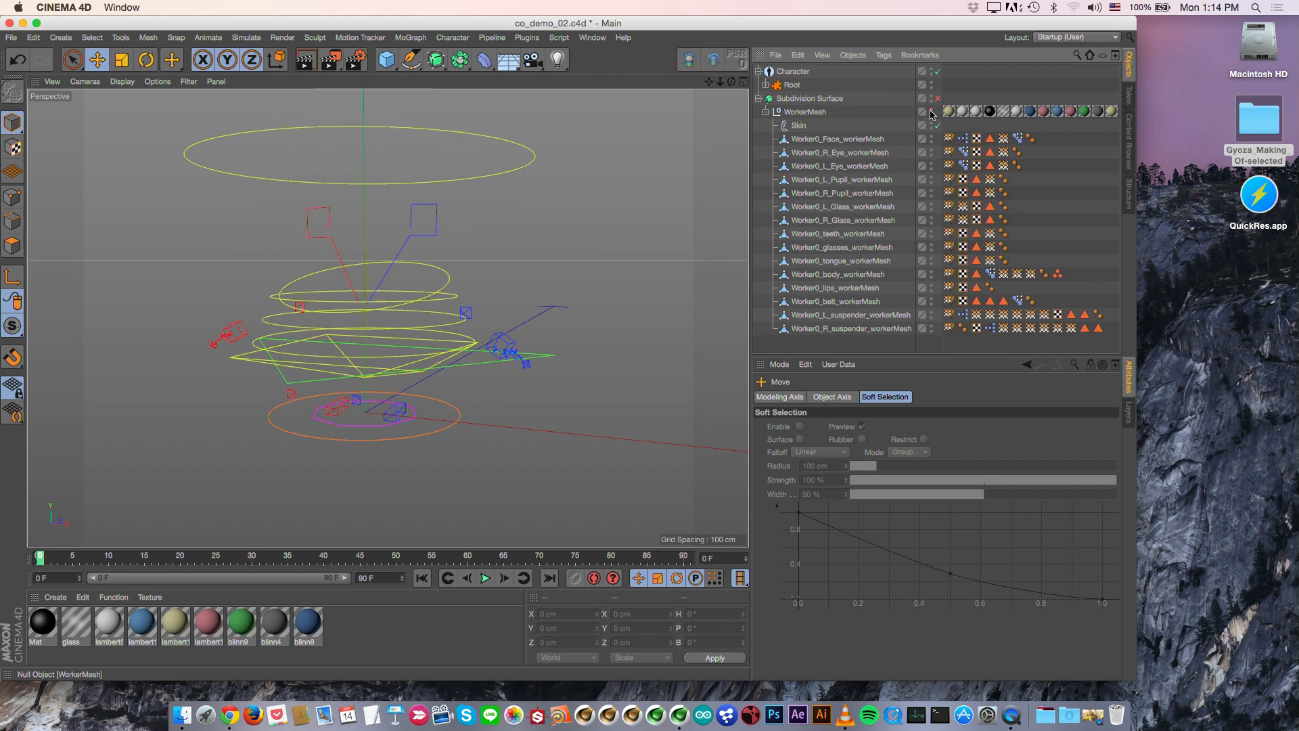
left_click(930, 274)
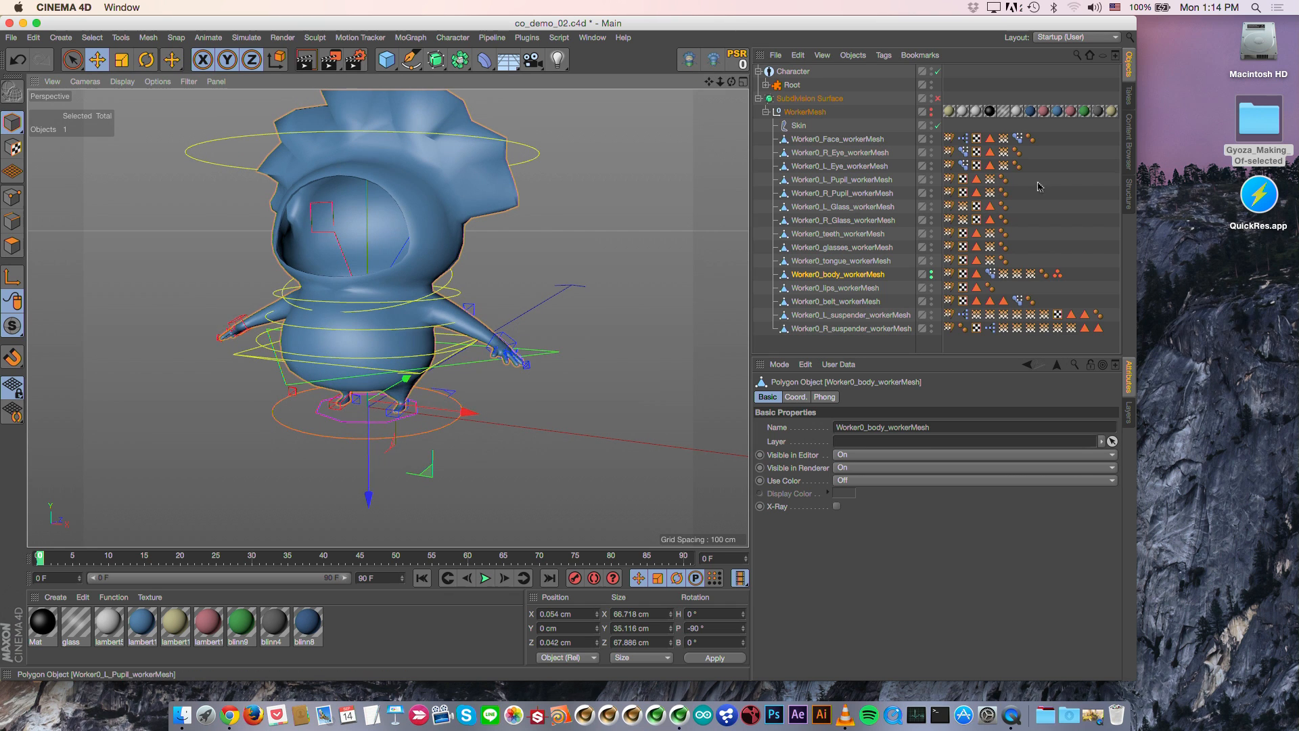
Step: Open the Weights Manager from the body mesh's Weight tag and enlarge its window over the viewport
left_click(949, 274)
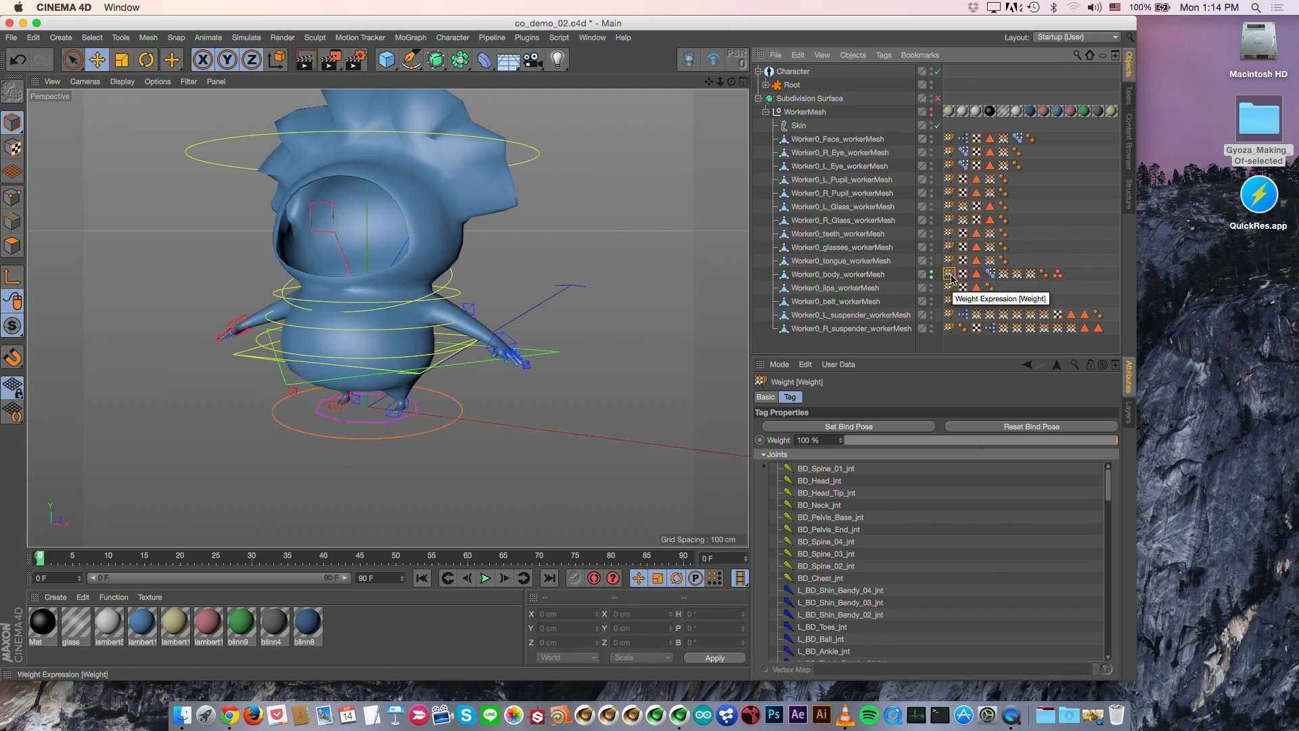
double_click(949, 275)
mouse_move(899, 84)
left_mouse_down()
mouse_move(696, 104)
mouse_move(642, 96)
mouse_move(621, 70)
left_mouse_up()
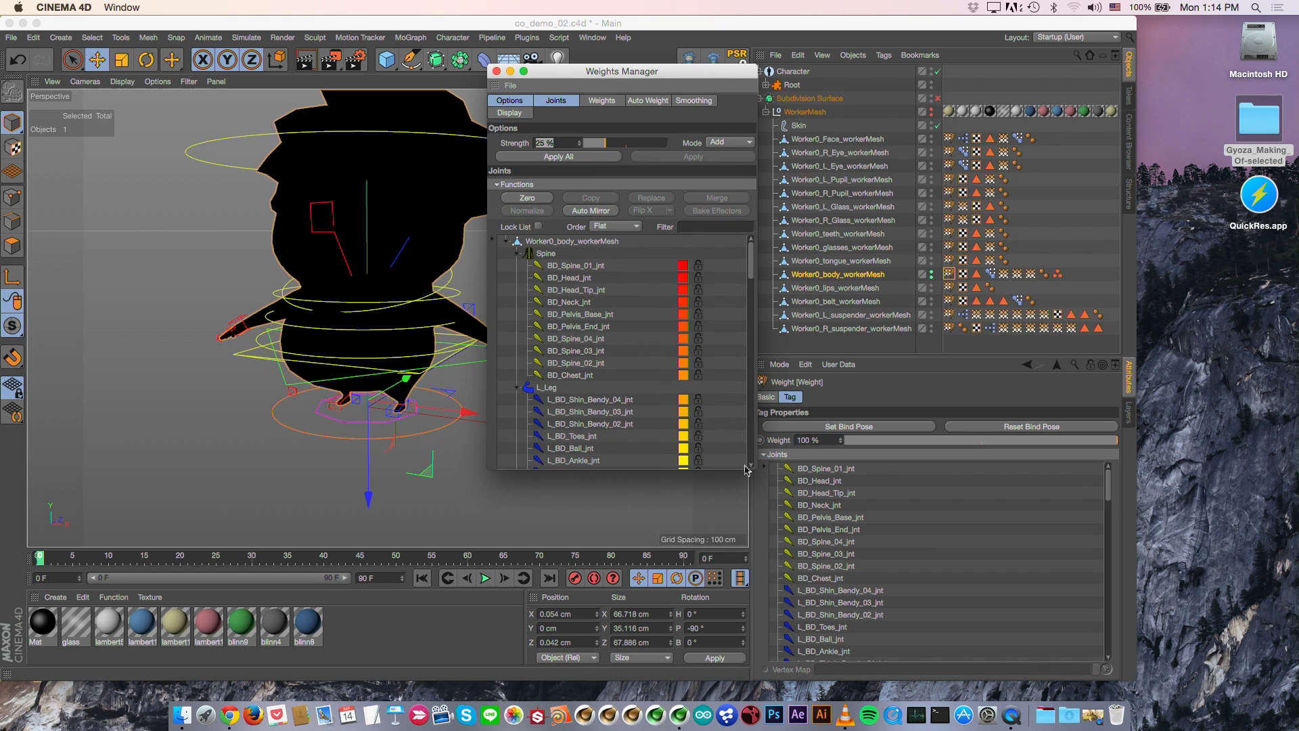
left_click_drag(750, 468, 764, 623)
Step: Collapse the joint groups from Spine through R_Arm in the Weights Manager list
left_click(518, 243)
left_click(518, 256)
left_click(518, 267)
left_click(518, 278)
left_click(518, 290)
left_click(518, 303)
left_click(518, 314)
left_click(518, 327)
left_click(518, 338)
left_click(518, 351)
left_click(518, 363)
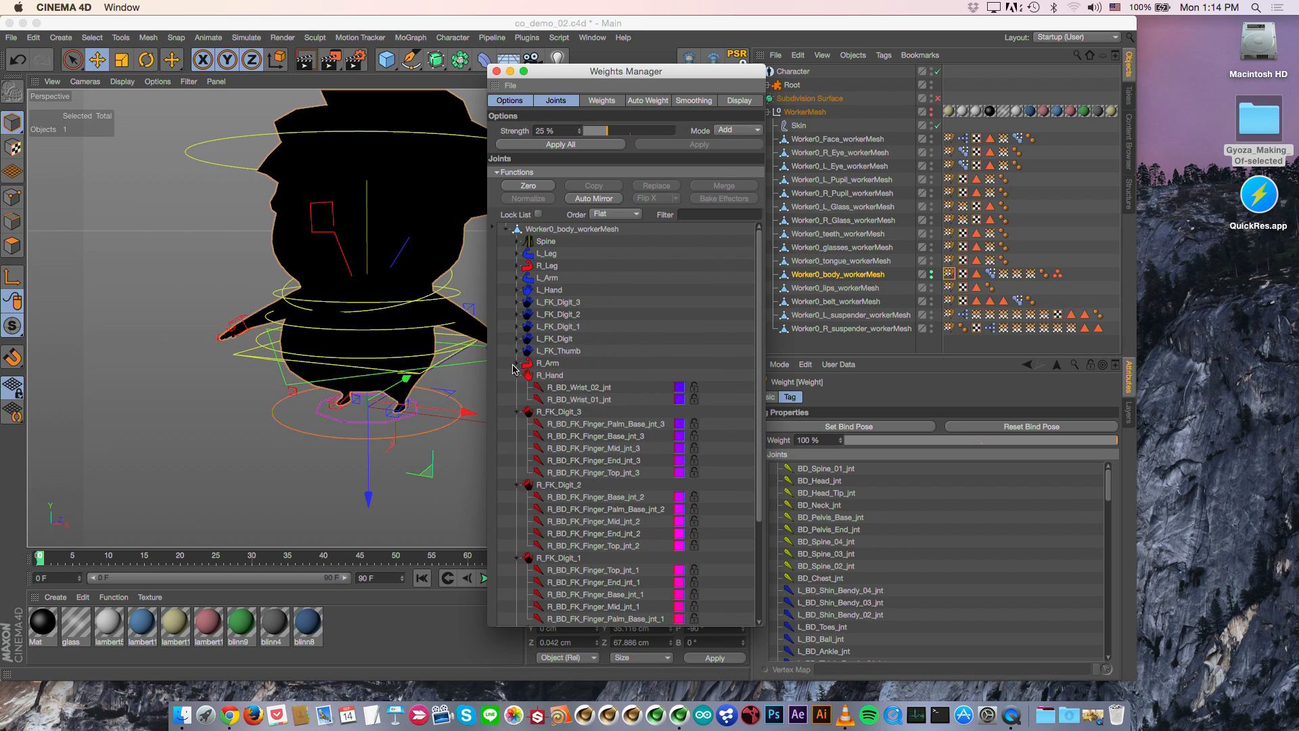
Step: Expand the Spine joint group and select BD_Head_jnt to examine its weights around the neck and torso
left_click(519, 242)
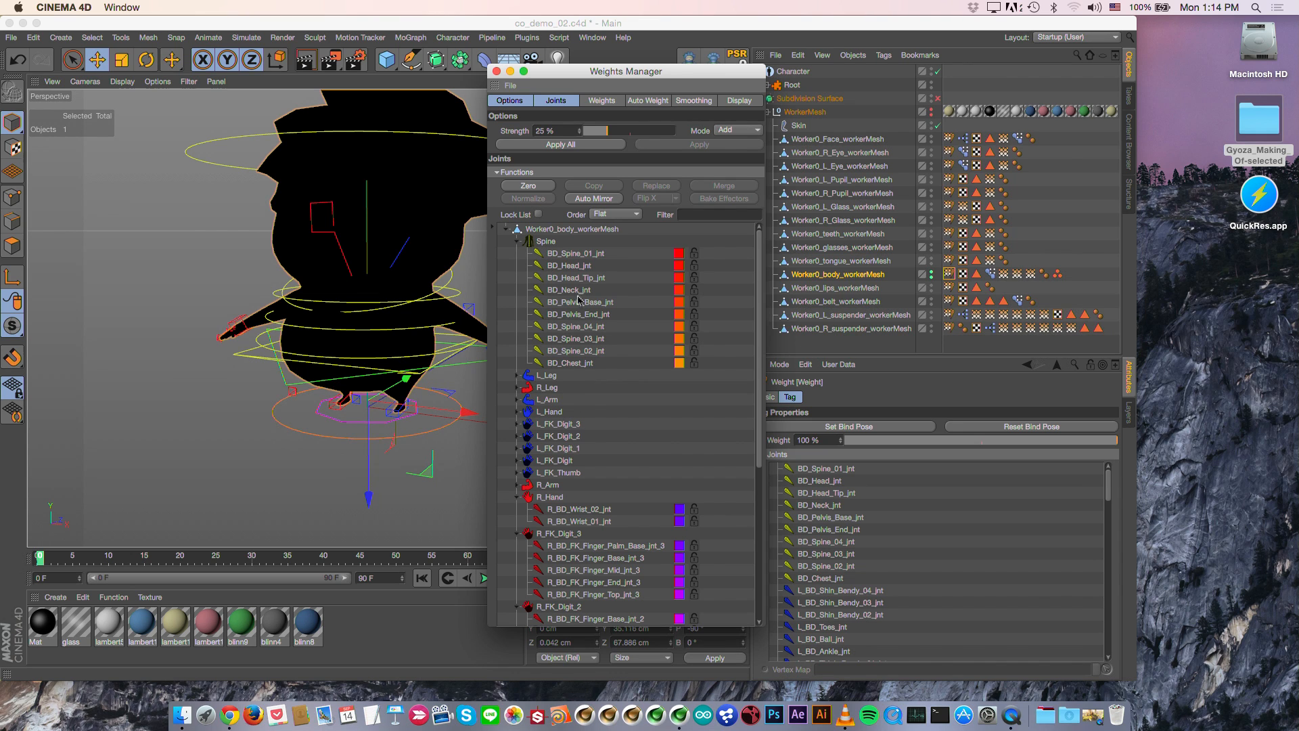
left_click(575, 265)
left_click(575, 291)
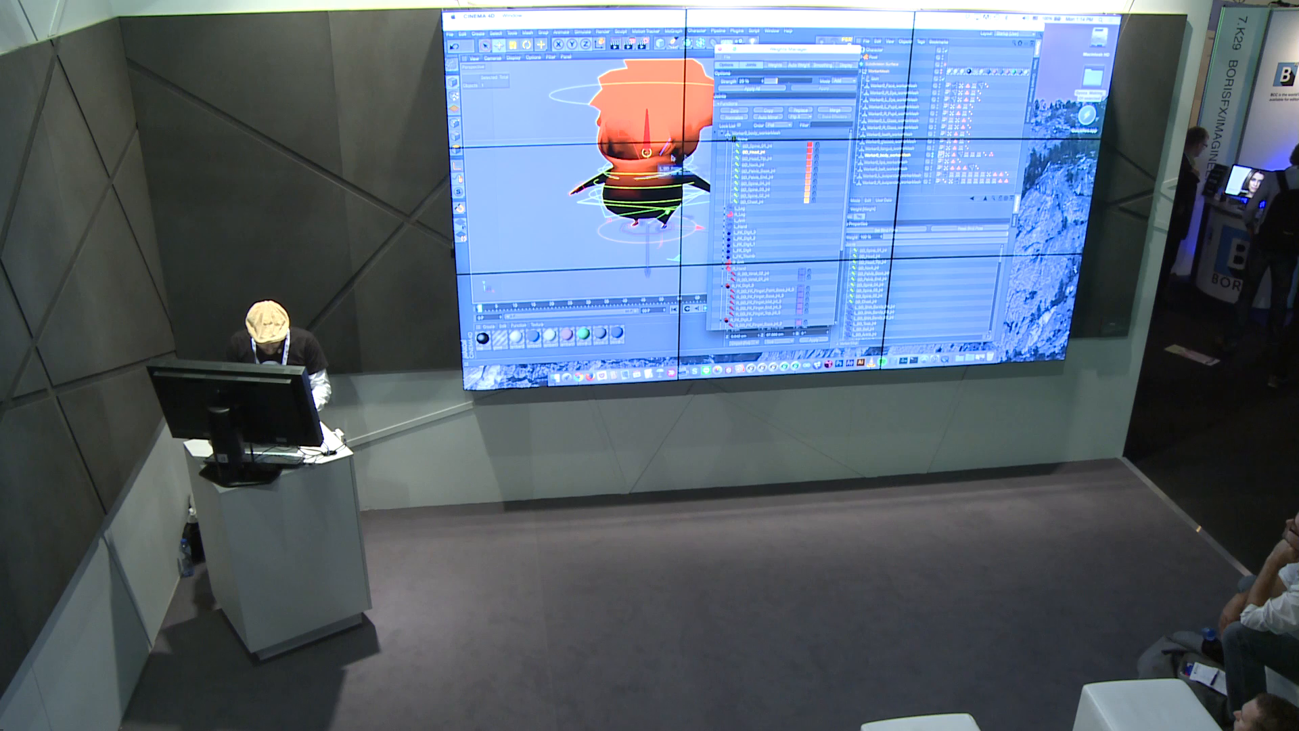
mouse_move(673, 159)
left_mouse_down("alt")
mouse_move(649, 161)
mouse_move(671, 156)
mouse_move(668, 145)
left_mouse_up("alt")
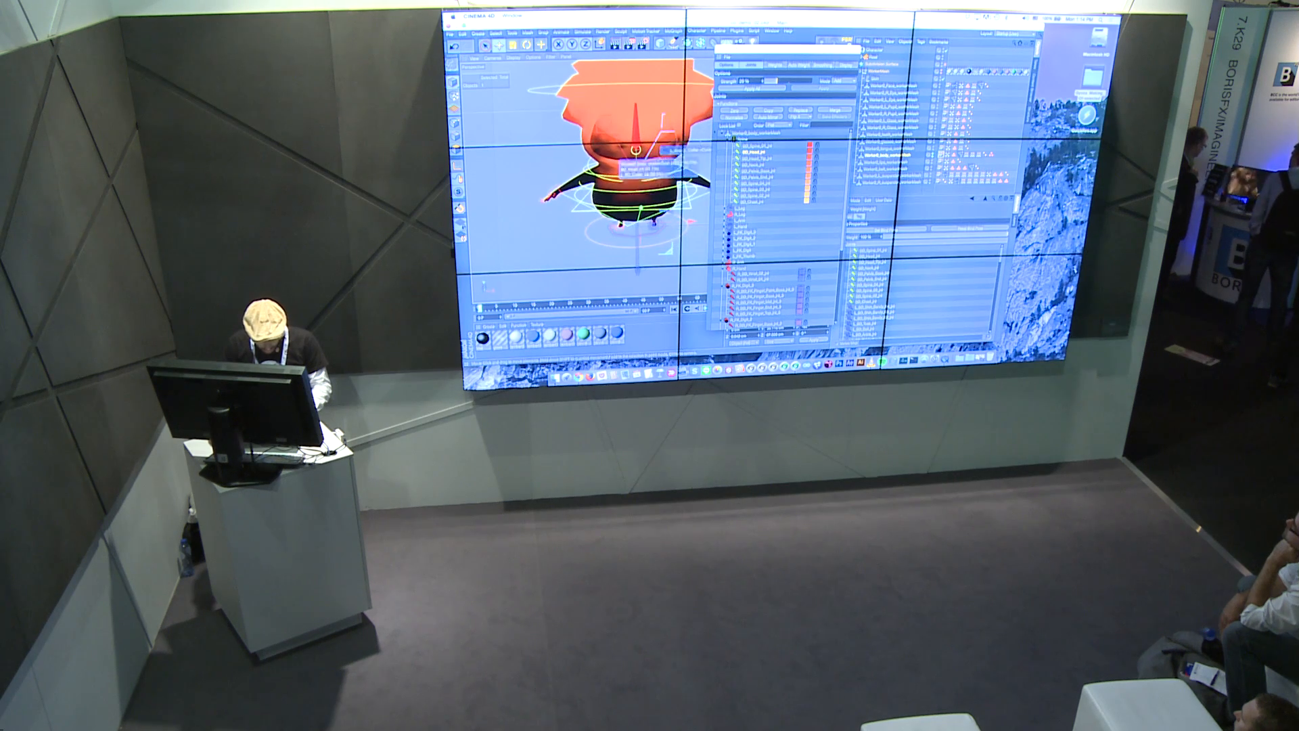
scroll(669, 159, "up", 8)
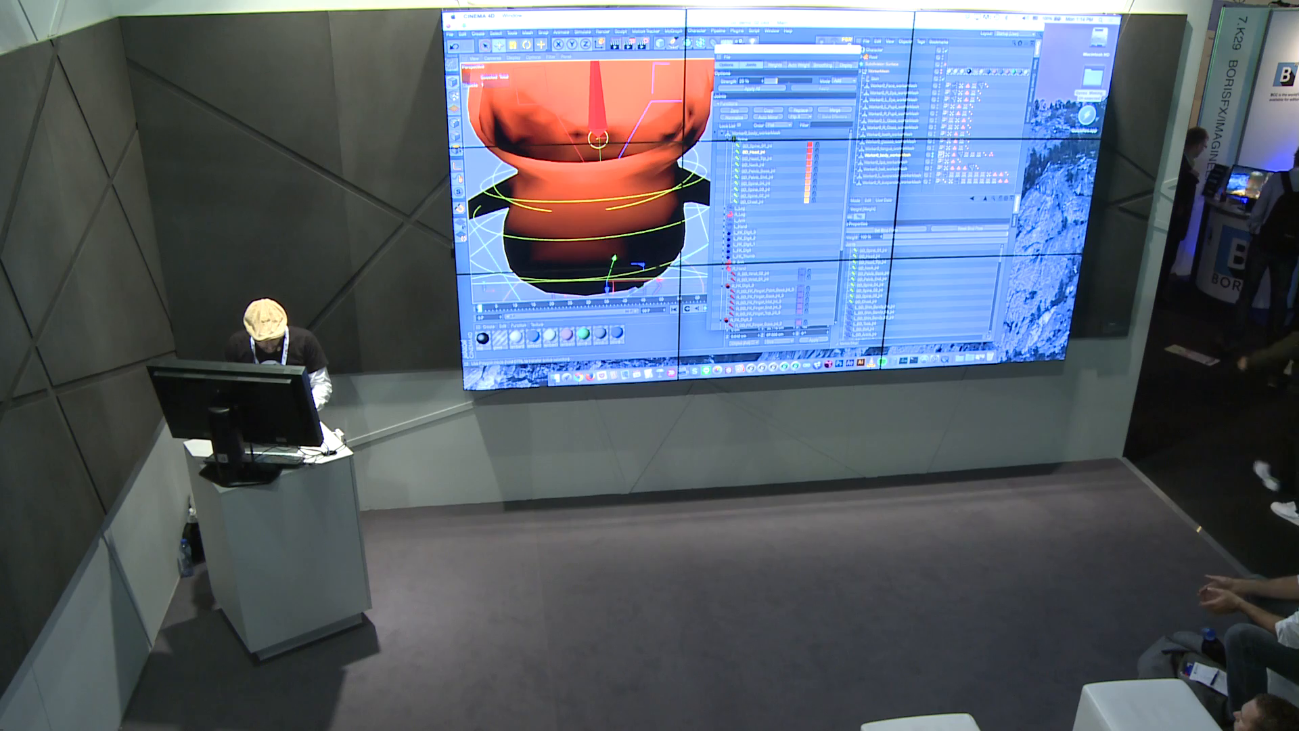
left_click_drag(653, 157, 640, 159, "alt")
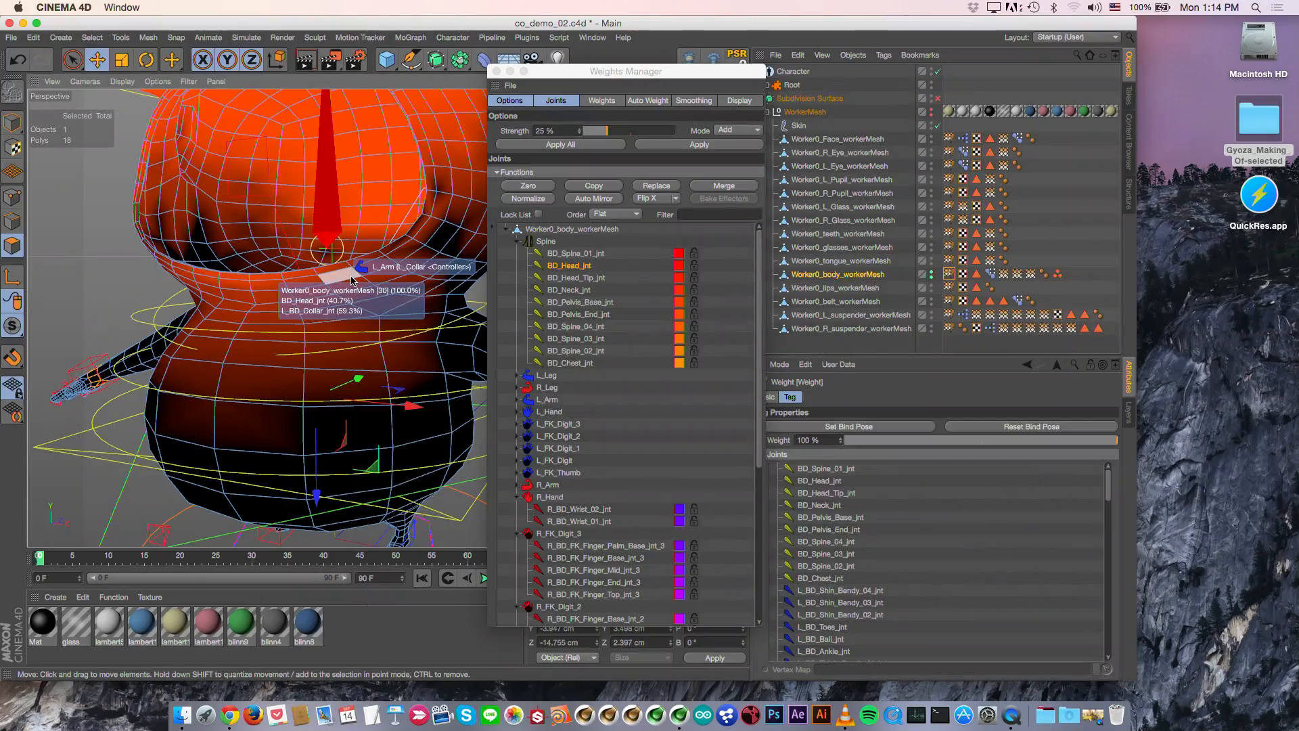
Step: Try to select the polygon loop around the neck with Loop Selection
key("u")
key("l")
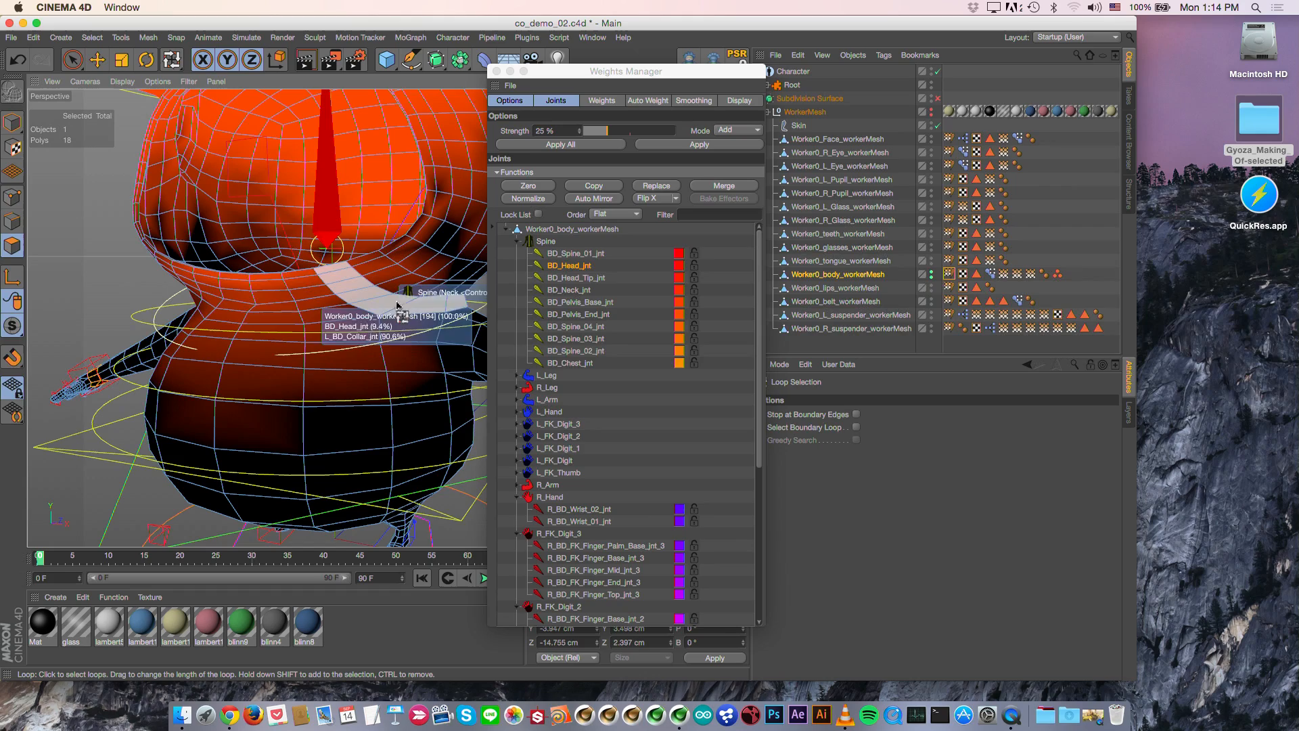
left_click_drag(426, 285, 399, 290, "alt")
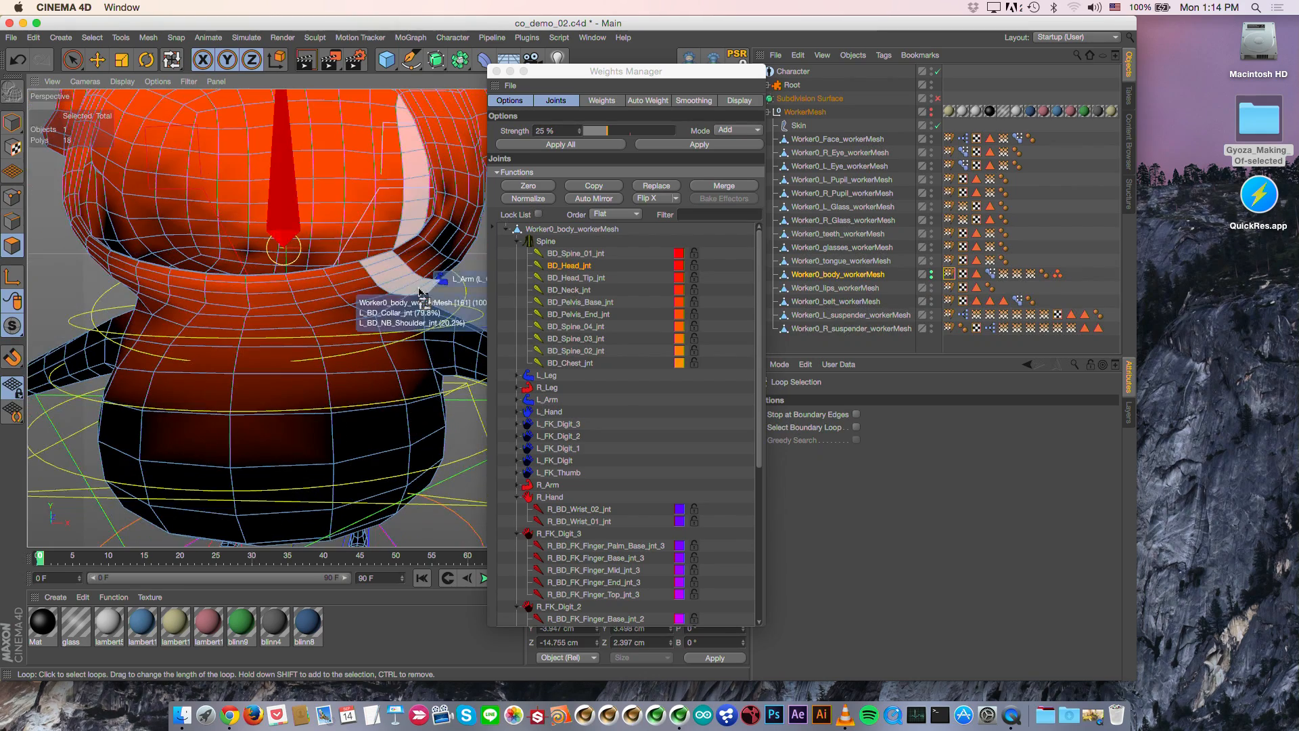
Step: Show the whole body in the front view and activate Lasso Selection with Only Select Visible Elements disabled
key("F4")
right_click_drag(421, 293, 269, 287, "alt")
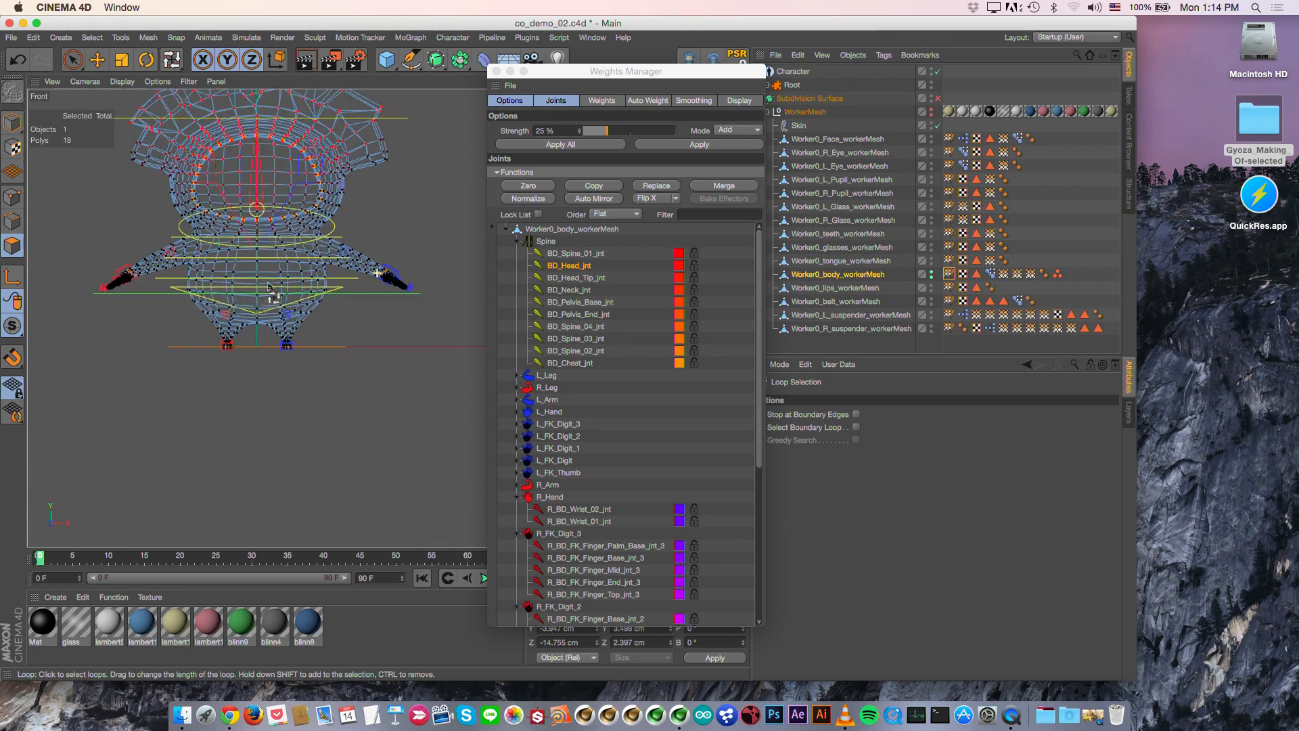
middle_click_drag(269, 286, 273, 383, "alt")
left_click(74, 62)
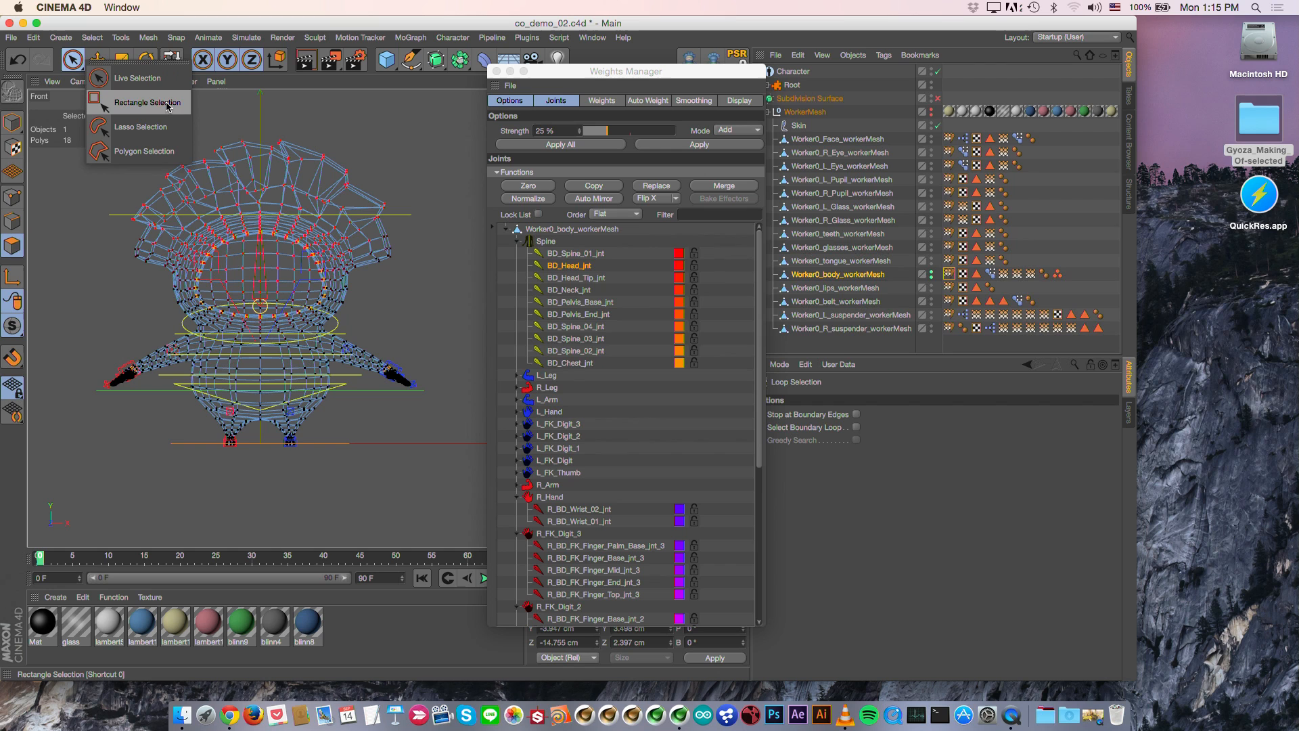
left_click(155, 128)
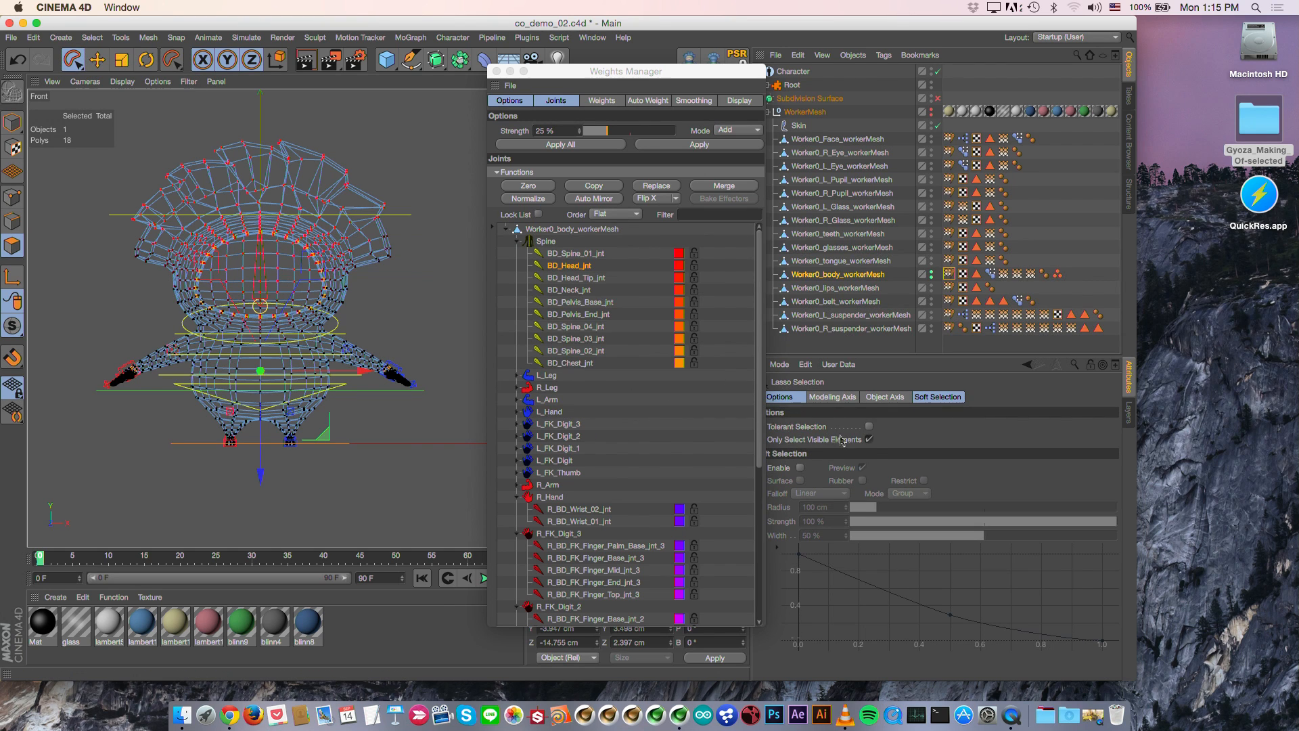
left_click(870, 440)
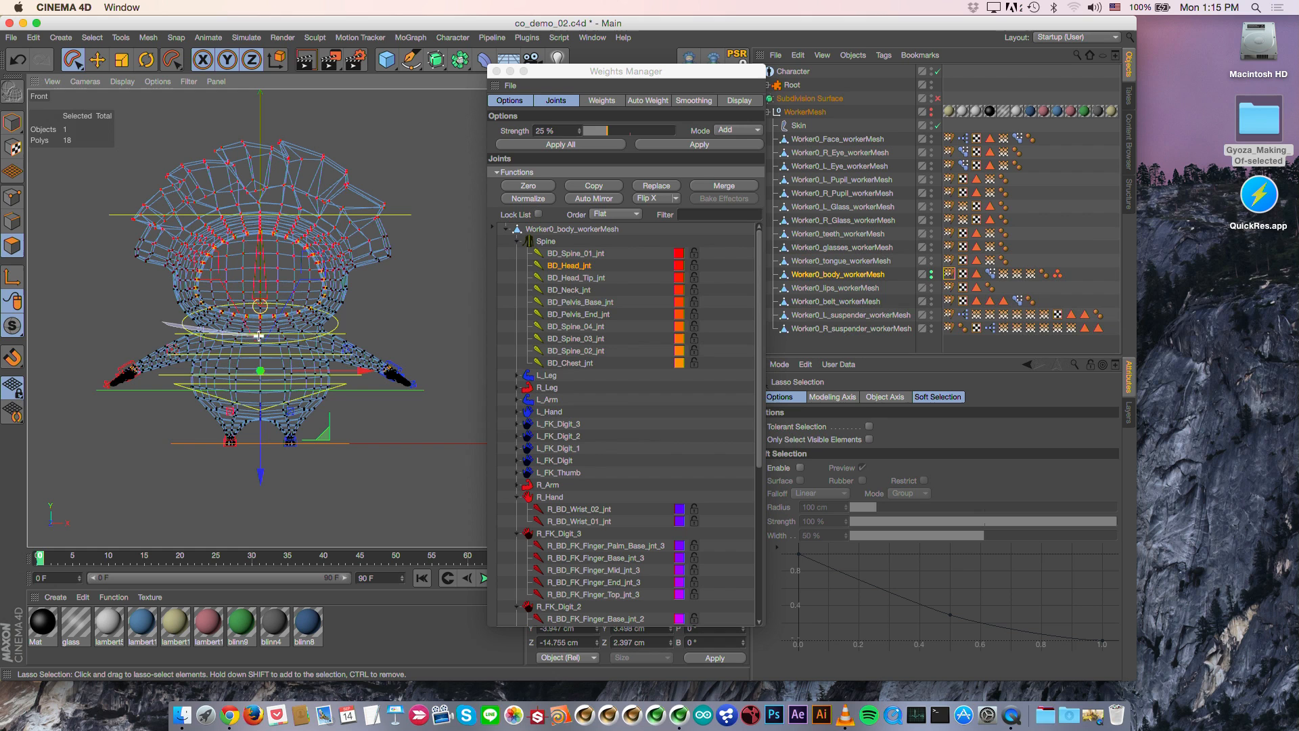
Step: Select all head polygons with the lasso, and show the weights table beside the joint list with Link Selection and Hide Zero enabled
mouse_move(324, 328)
left_mouse_down()
mouse_move(442, 163)
mouse_move(101, 135)
mouse_move(61, 311)
mouse_move(211, 332)
left_mouse_up()
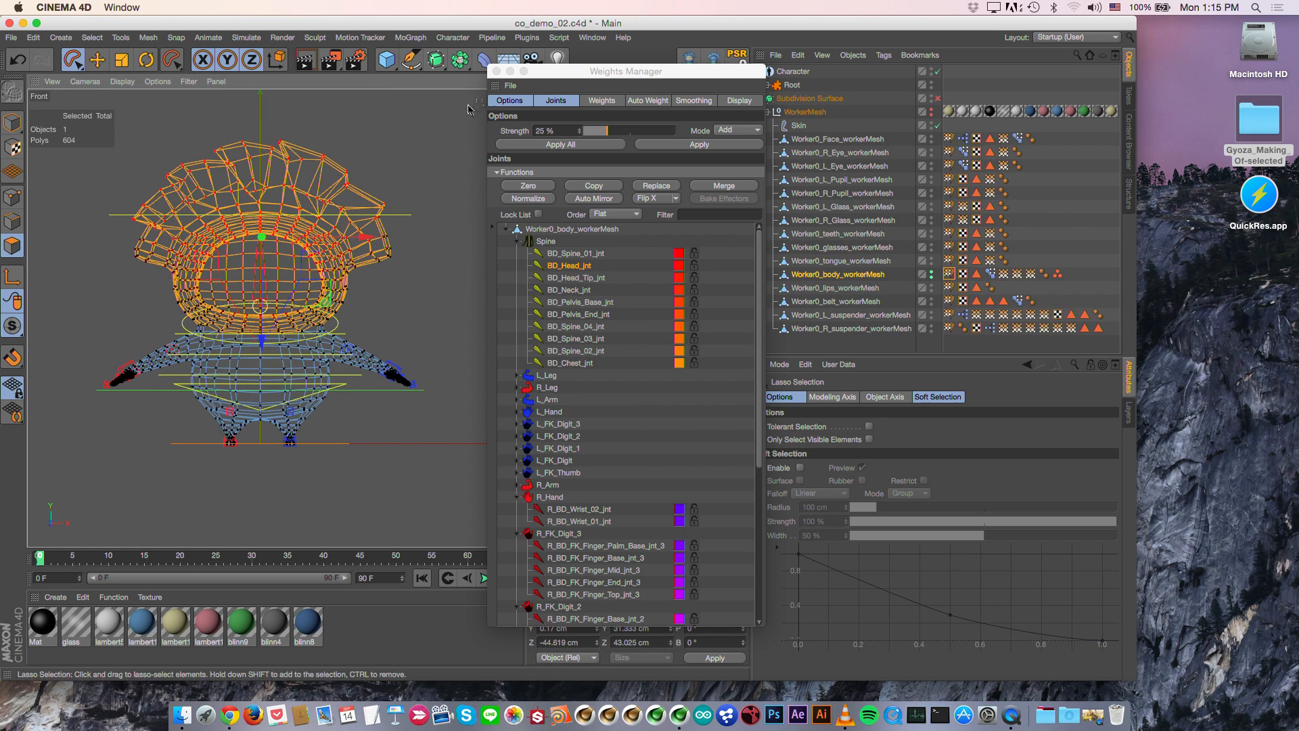
left_click(609, 102)
left_click(556, 130)
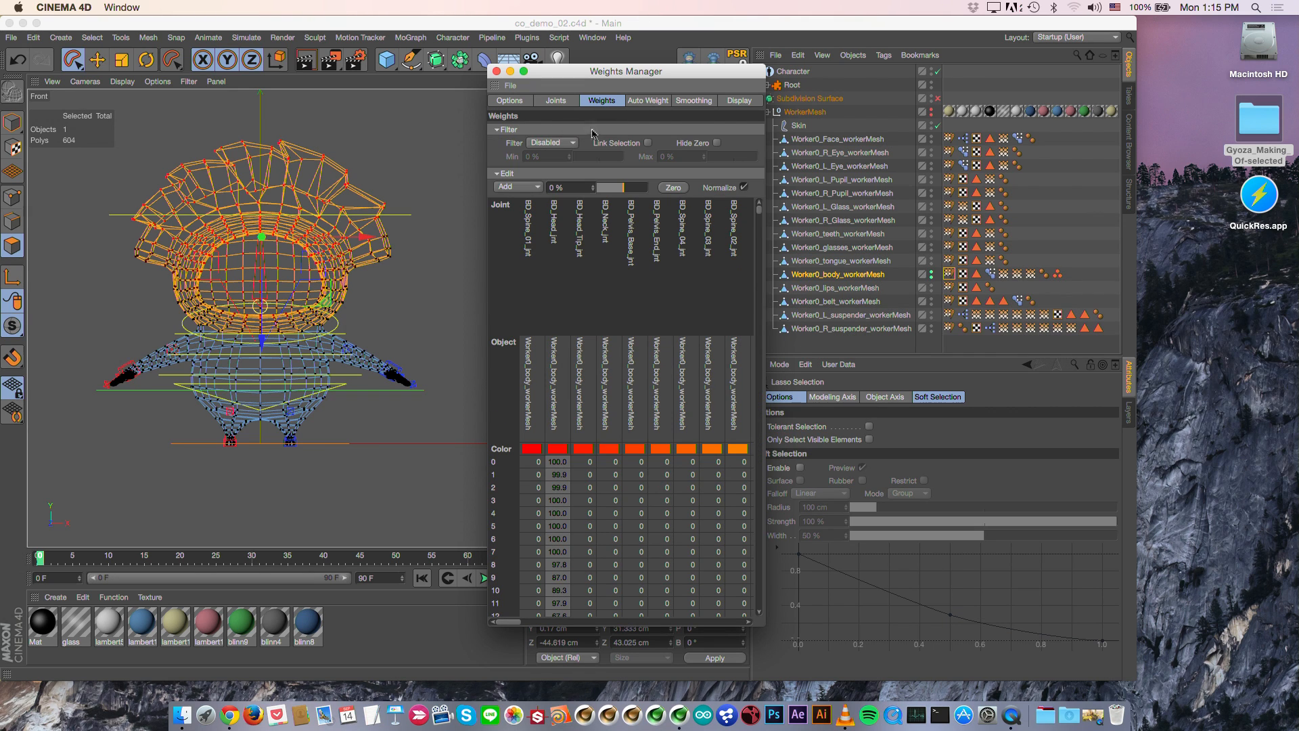
left_click(648, 143)
left_click(716, 144)
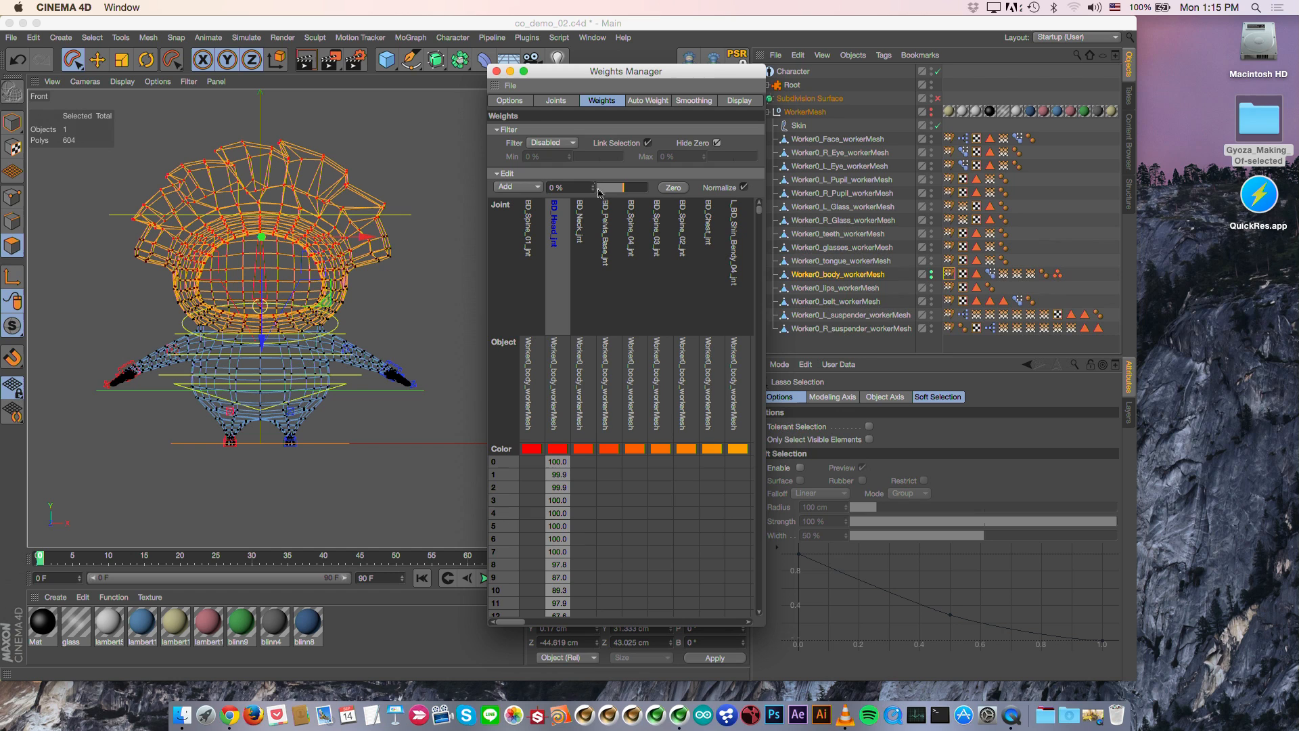
left_click(555, 101)
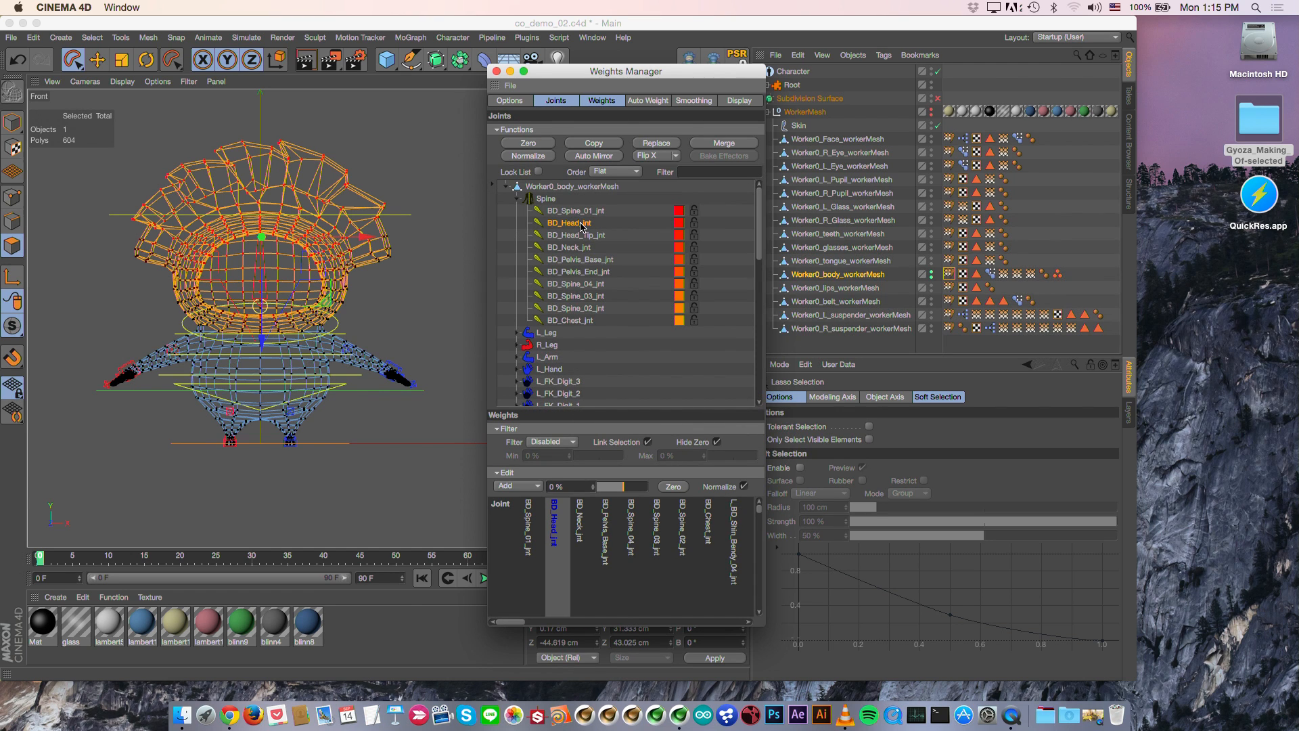
Step: Increase the BD_Head_jnt weight on the selected head polygons in Add mode, working in the perspective view
scroll(312, 277, "up", 4)
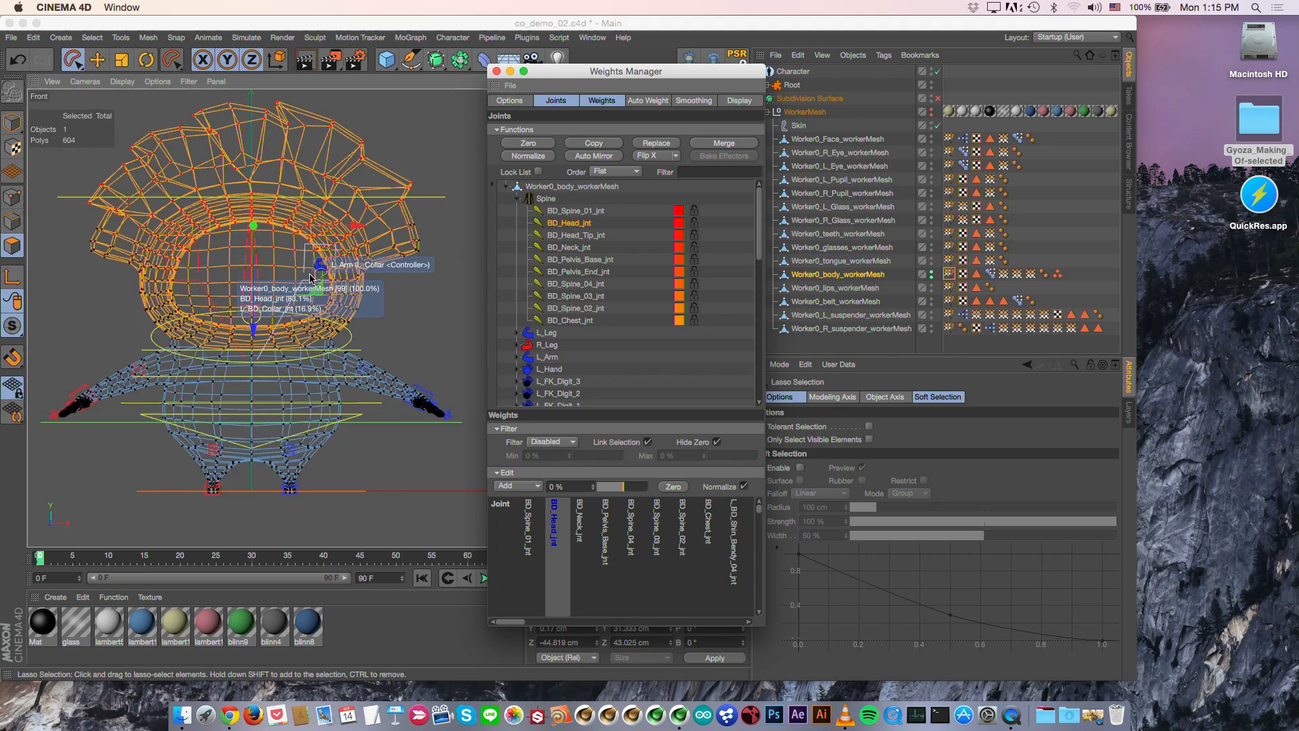
middle_click(310, 277)
middle_click(314, 278)
left_click_drag(318, 280, 338, 298, "alt")
scroll(332, 297, "down", 4)
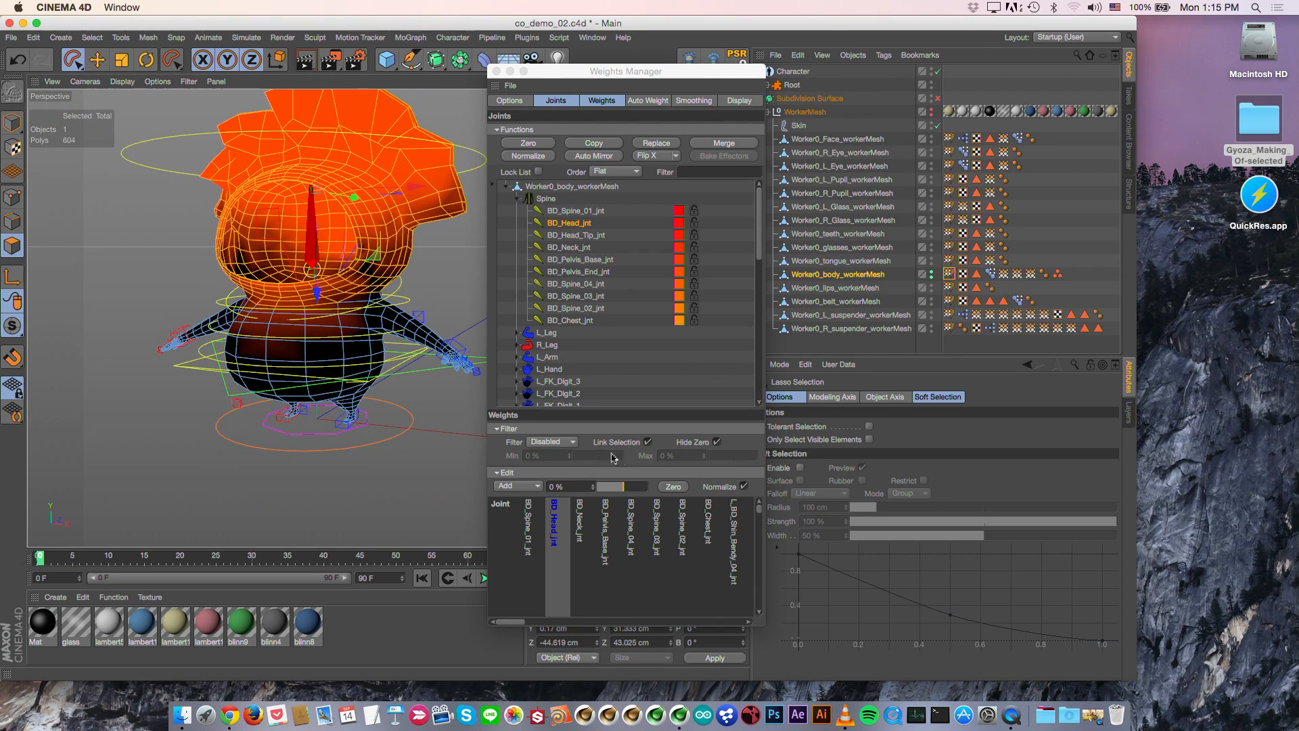
left_click_drag(623, 487, 630, 489)
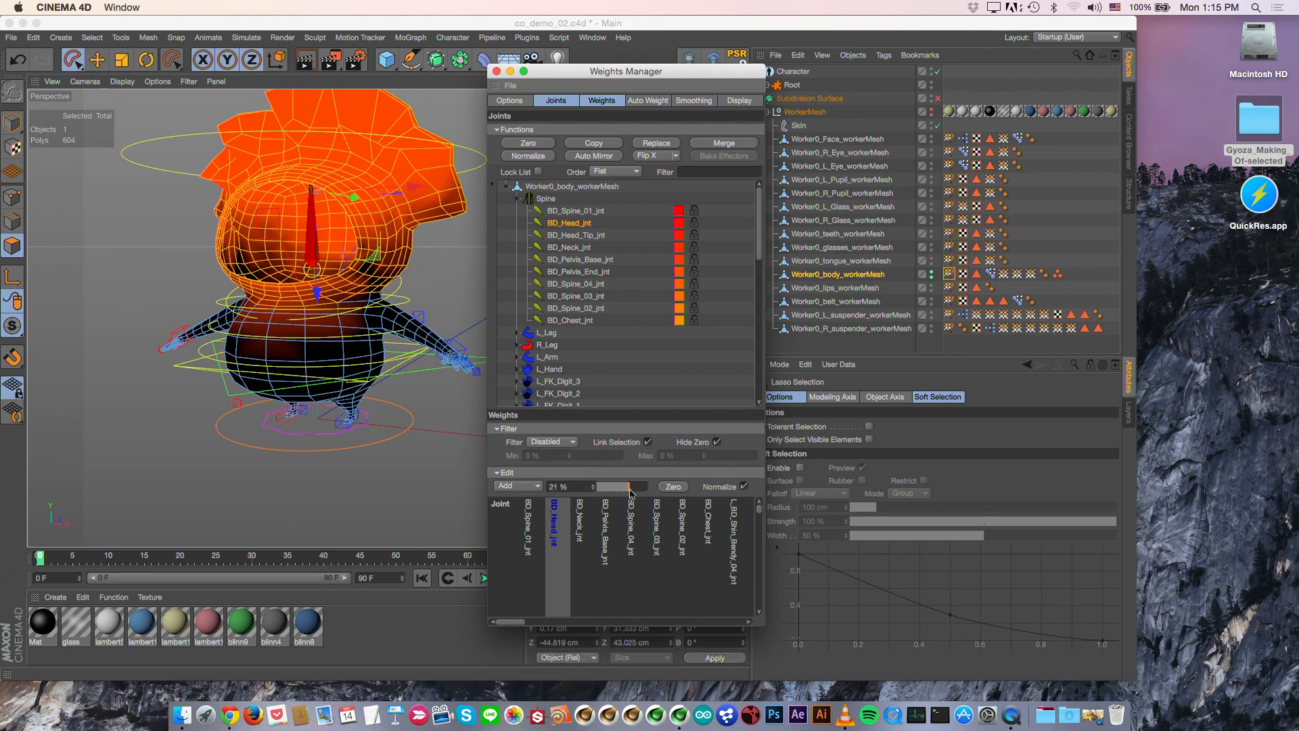
left_click_drag(338, 307, 357, 335, "alt")
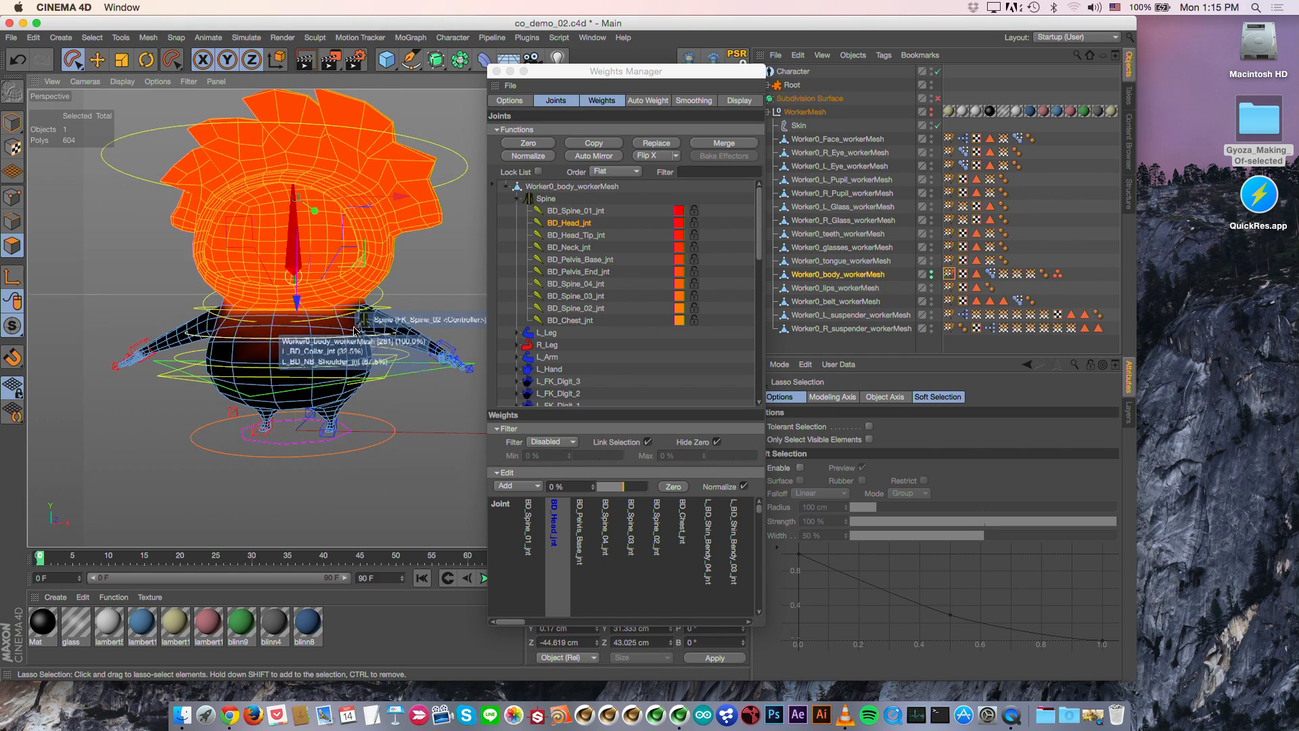
Step: Select the torso polygons from the chest down to above the legs with Loop Selection and Fill Selection
key("u")
key("l")
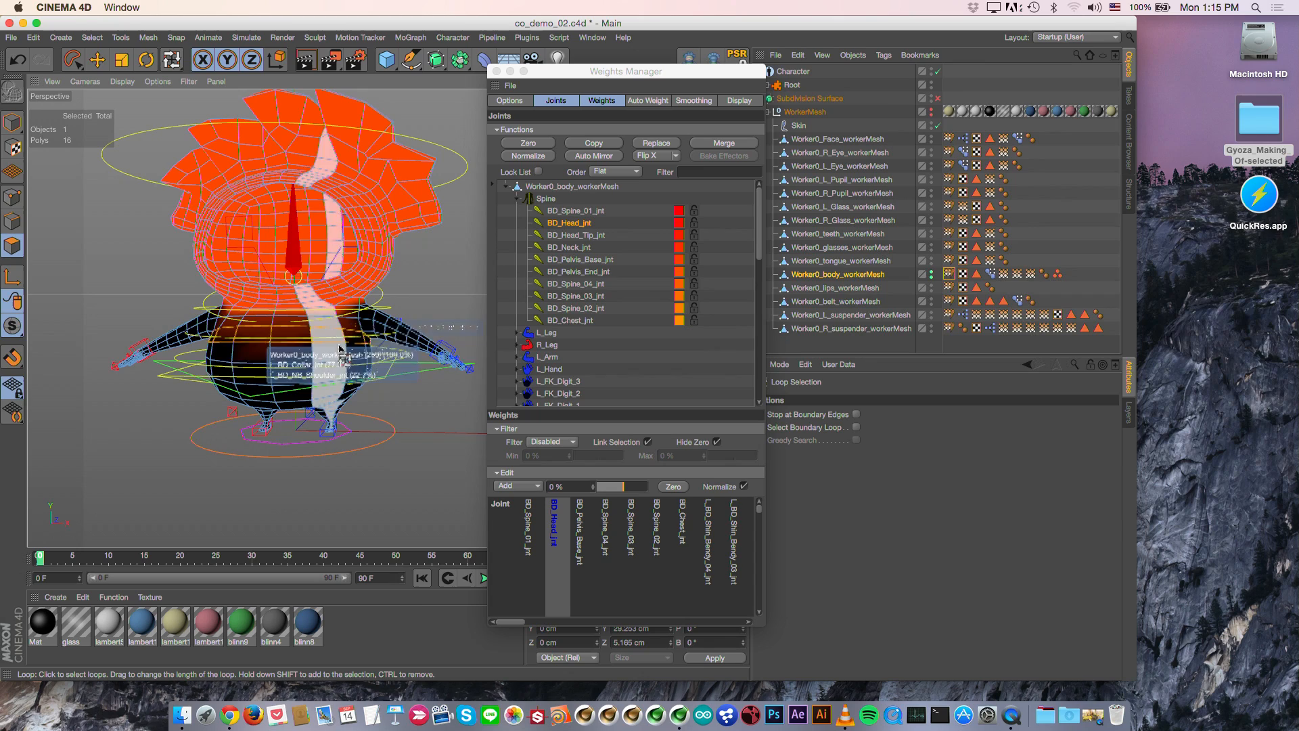
left_click(348, 339)
scroll(382, 364, "up", 3)
left_click_drag(379, 361, 353, 352, "alt")
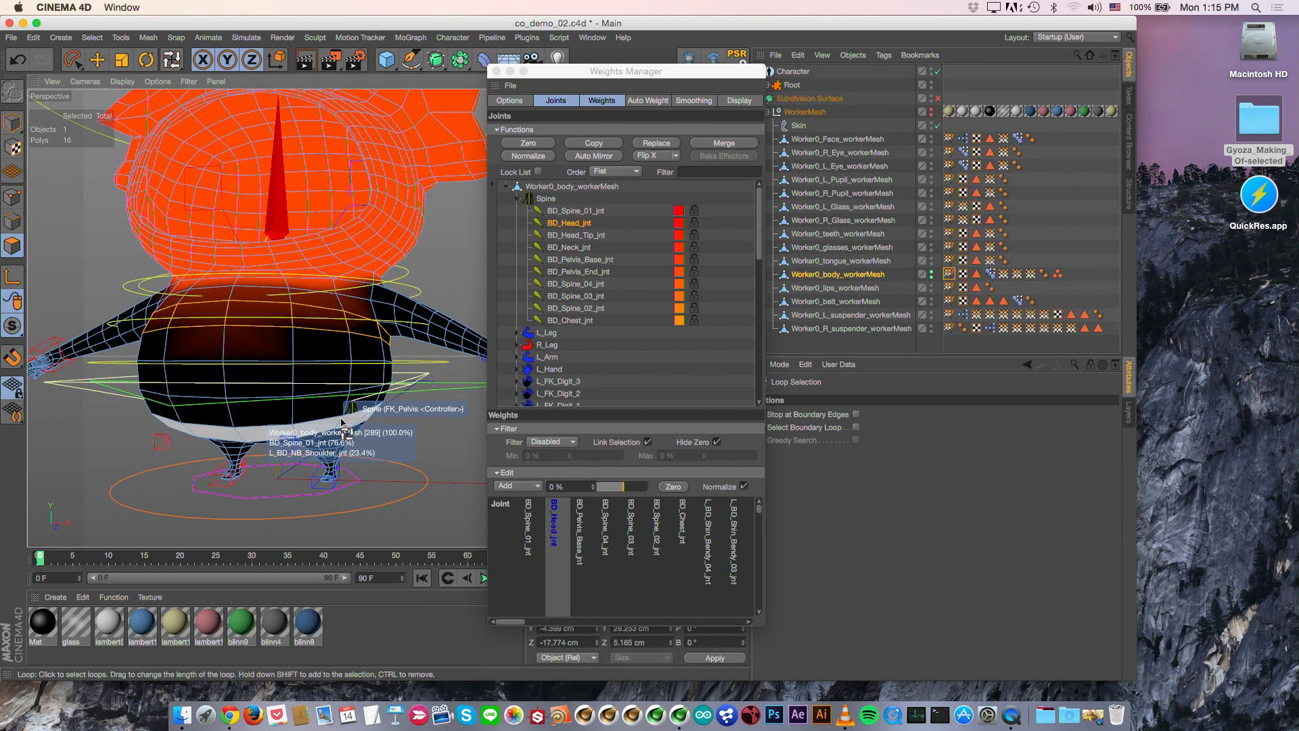
left_click(374, 417, "shift")
key("u")
key("l")
key("u")
key("f")
left_click(293, 369, "shift")
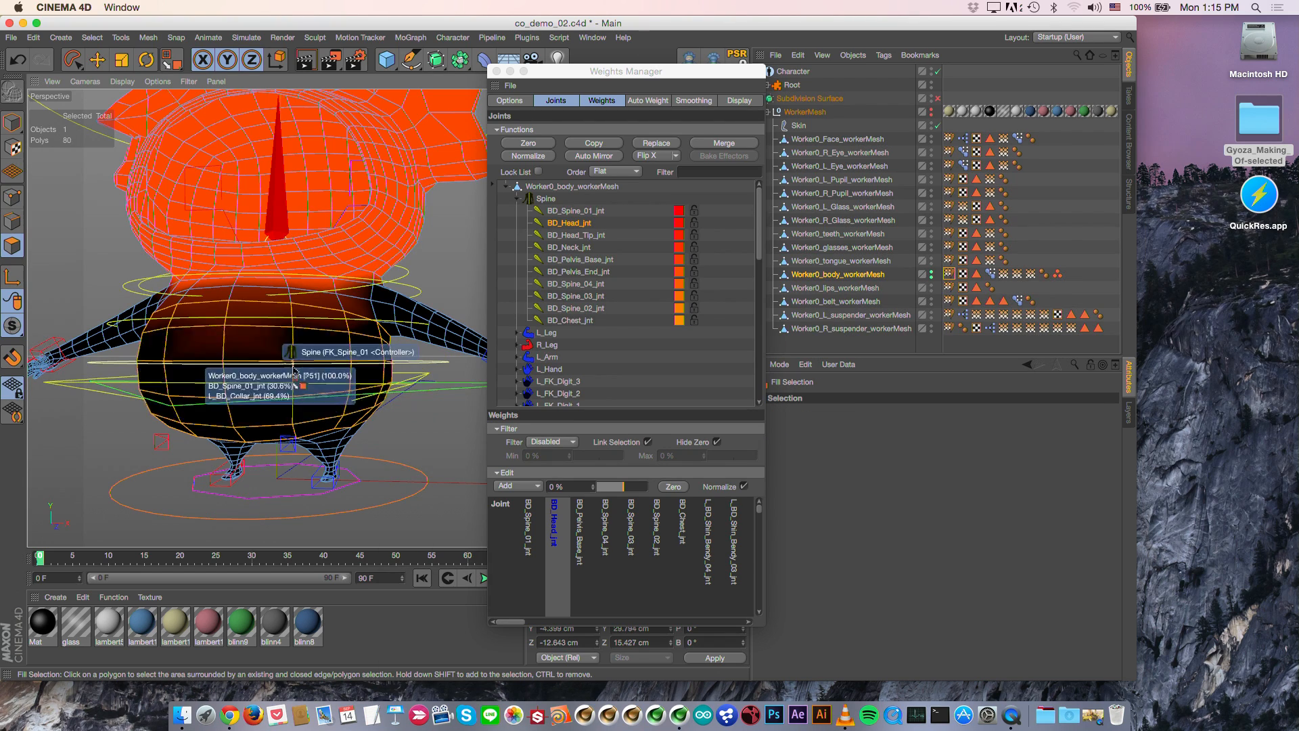
left_click_drag(296, 374, 317, 392, "alt")
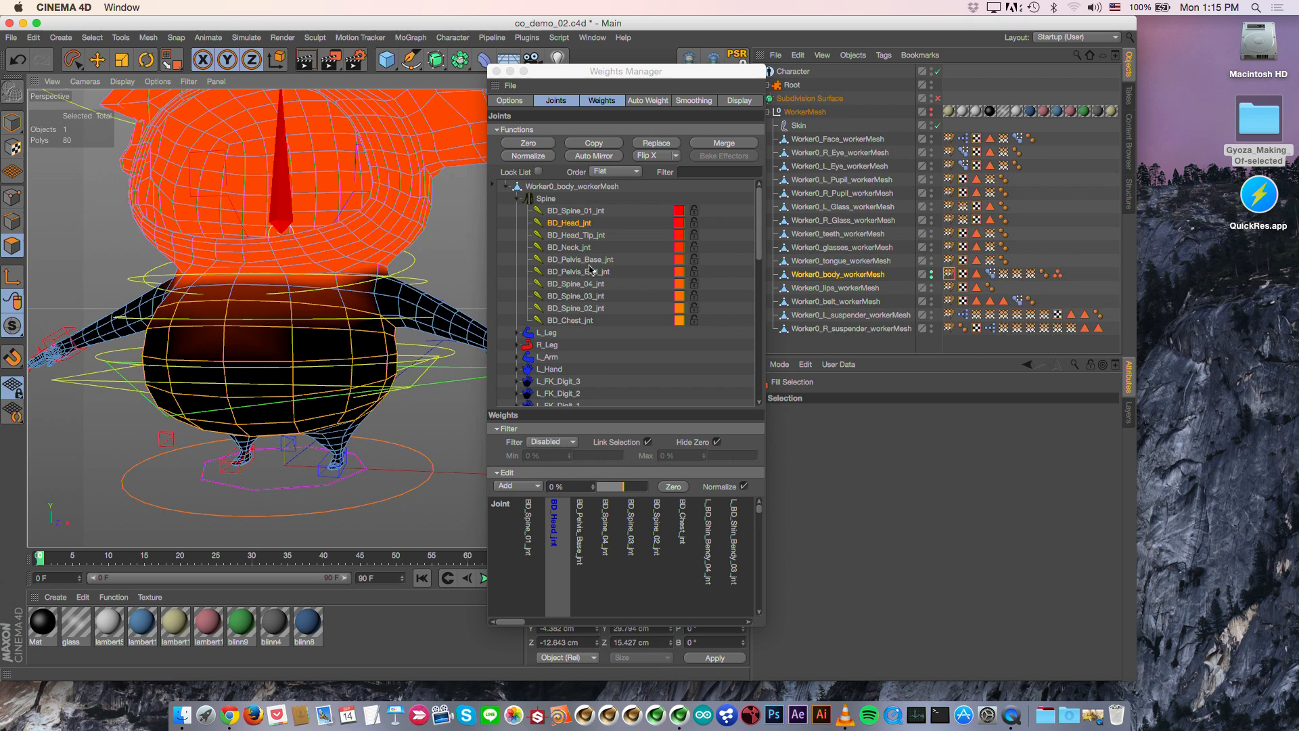
Step: Auto-weight the torso selection to BD_Pelvis_Base_jnt and BD_Spine_01_jnt through BD_Spine_04_jnt, using Distance mode with Selected Points enabled
left_click(592, 215)
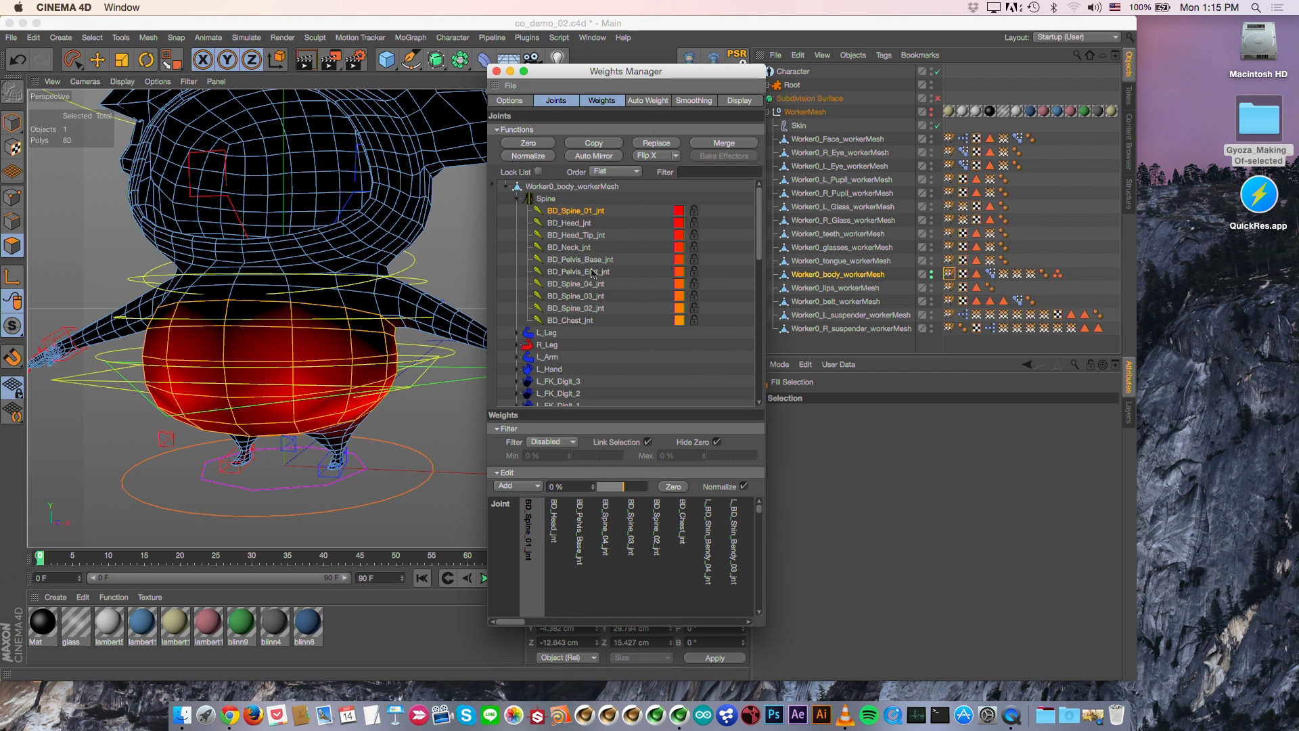
left_click(596, 261)
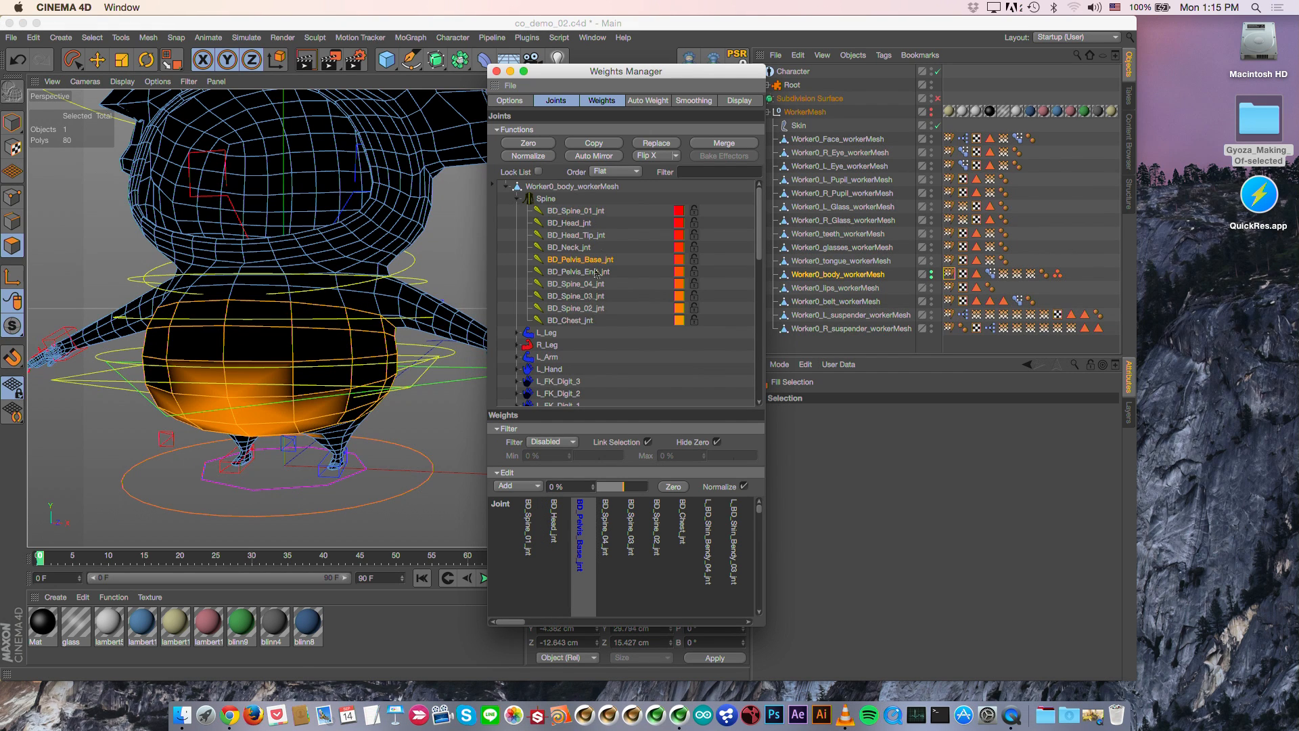
left_click(590, 215, "shift")
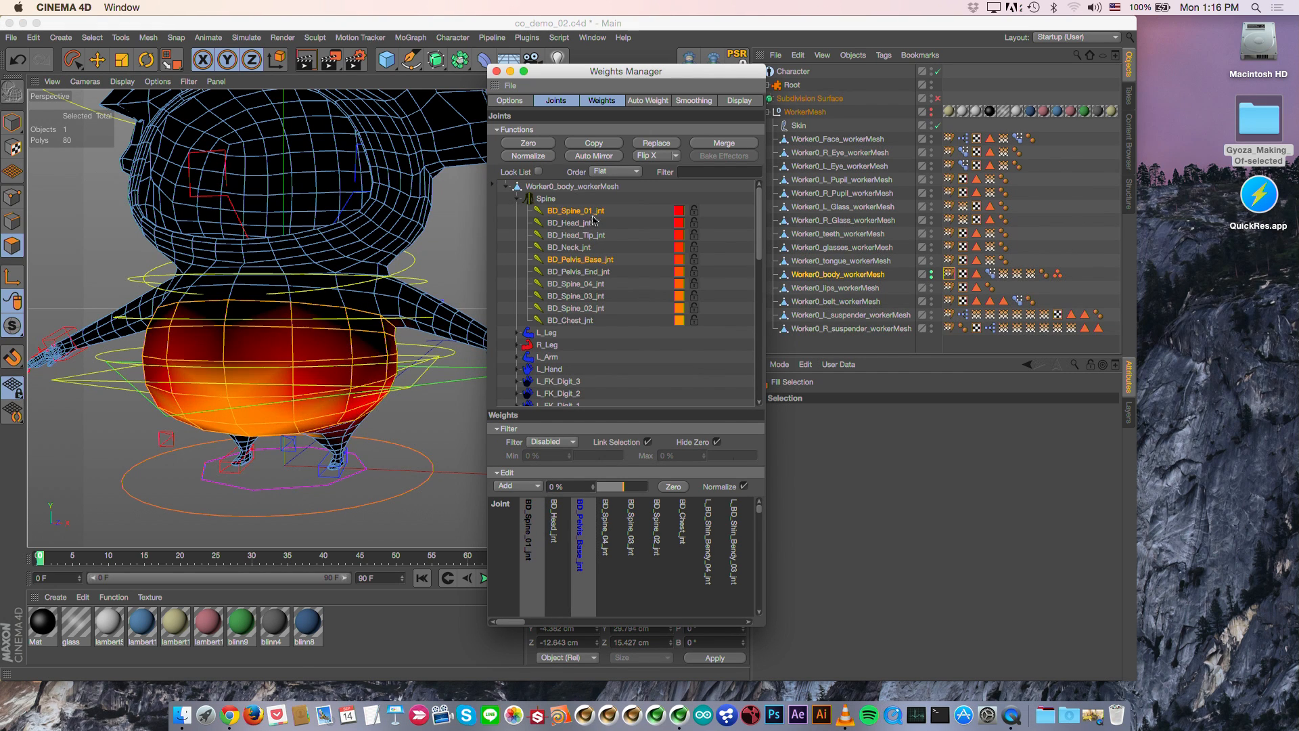
left_click(597, 296, "shift")
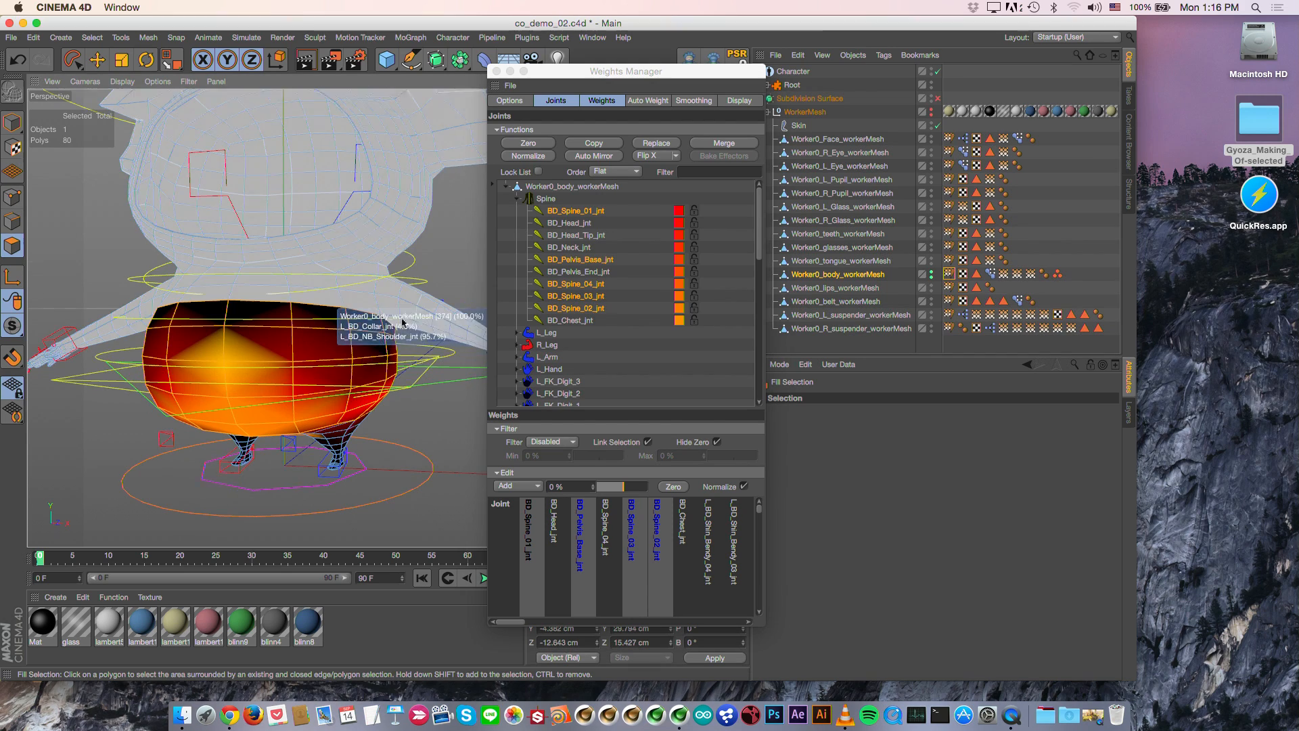
left_click(648, 101)
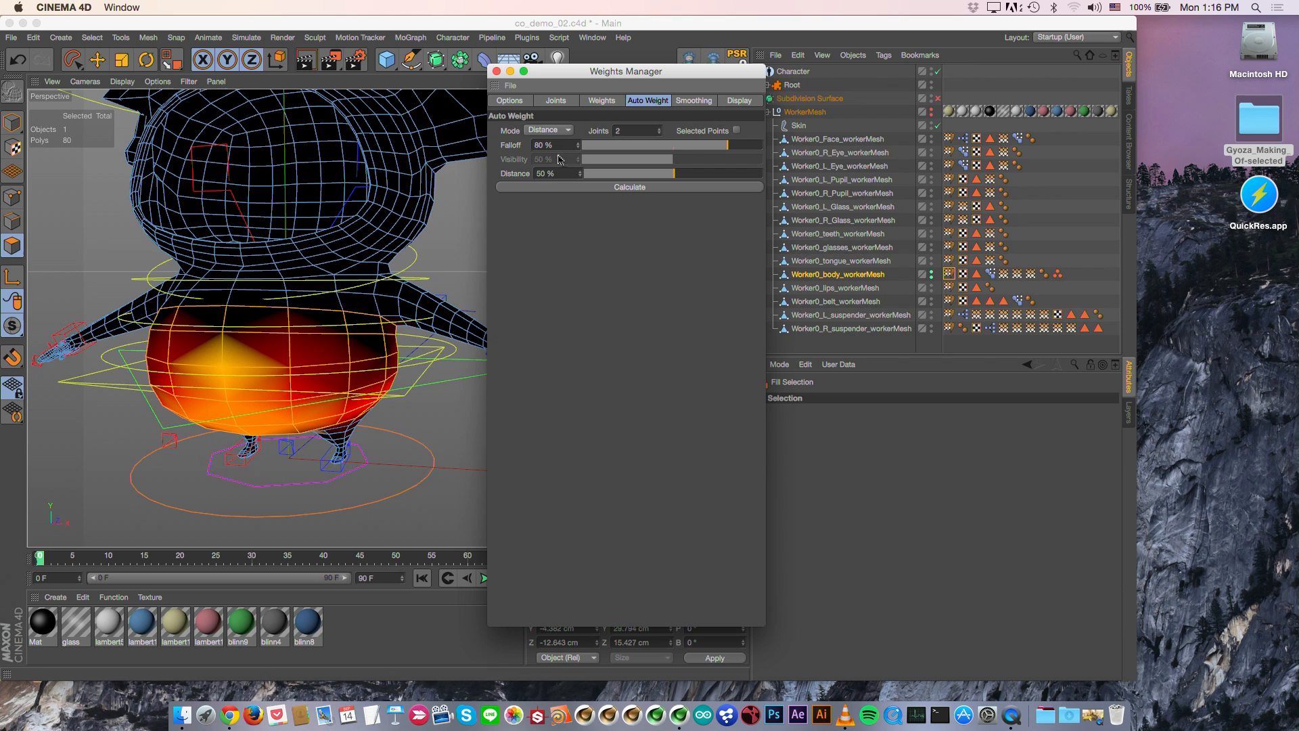
scroll(364, 300, "down", 4)
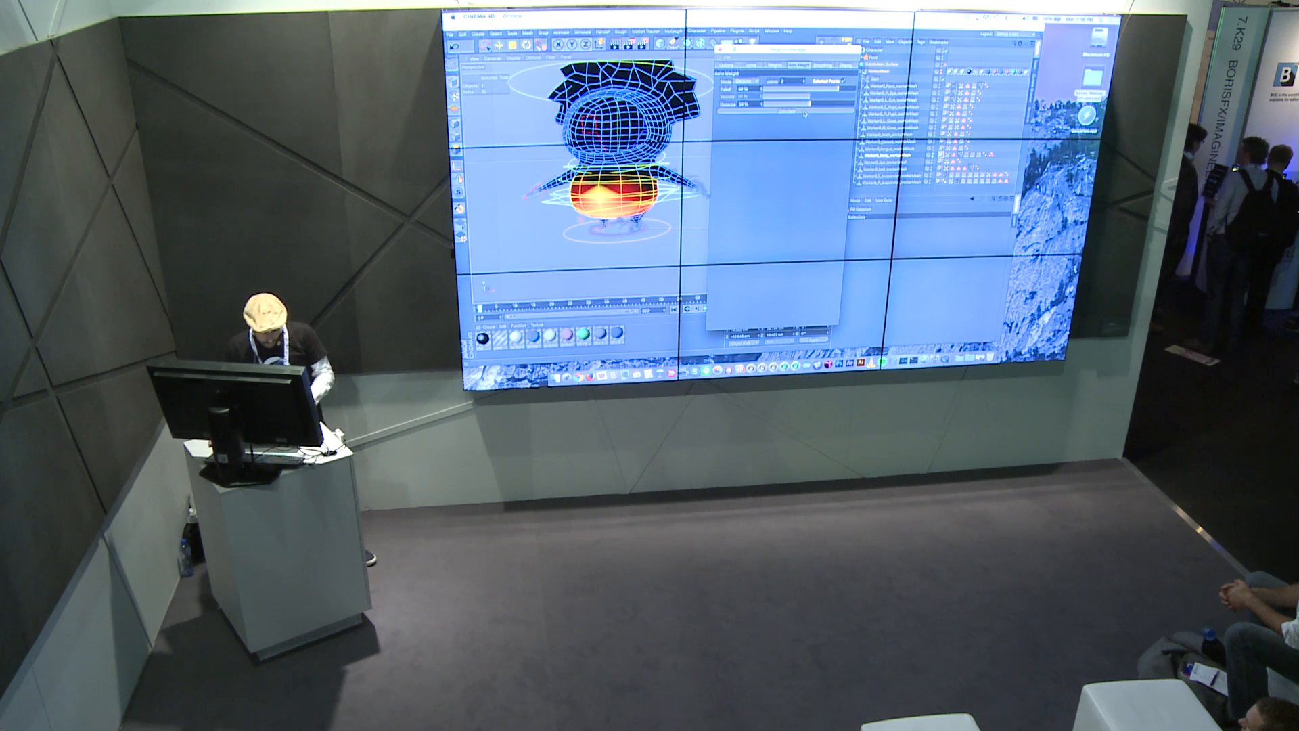
left_click(804, 114)
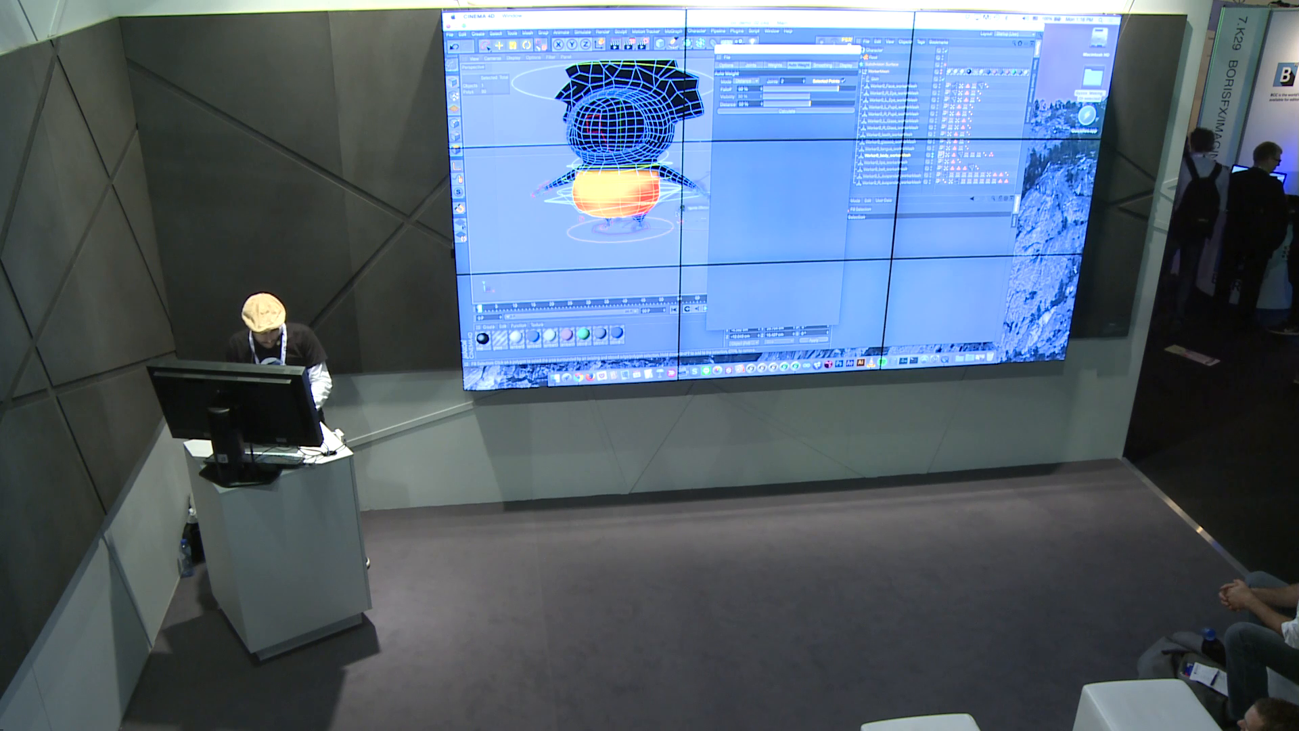
left_click_drag(622, 203, 582, 207, "alt")
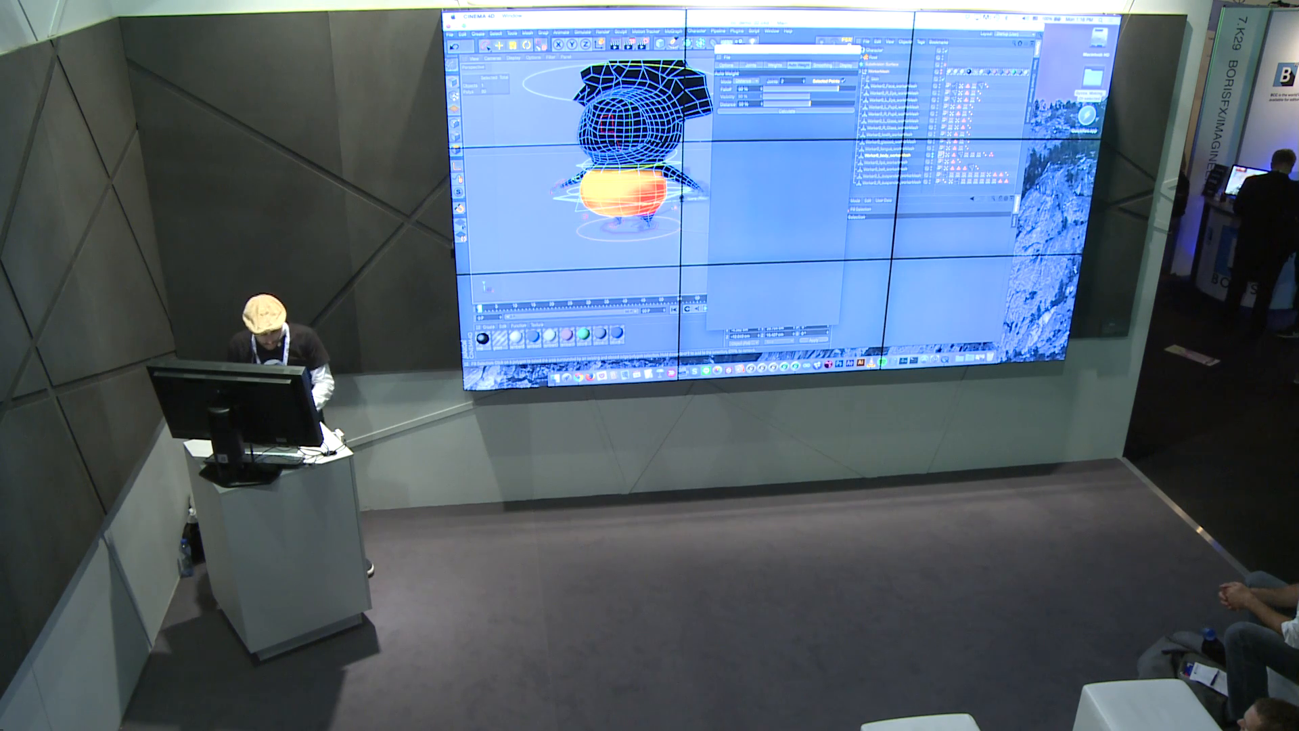
middle_click_drag(682, 198, 648, 216, "alt")
Step: Close the current project, open co_demo_03.c4d from the CharacterObject_Demo folder, and bring the main Cinema 4D window to the front
key("super+w")
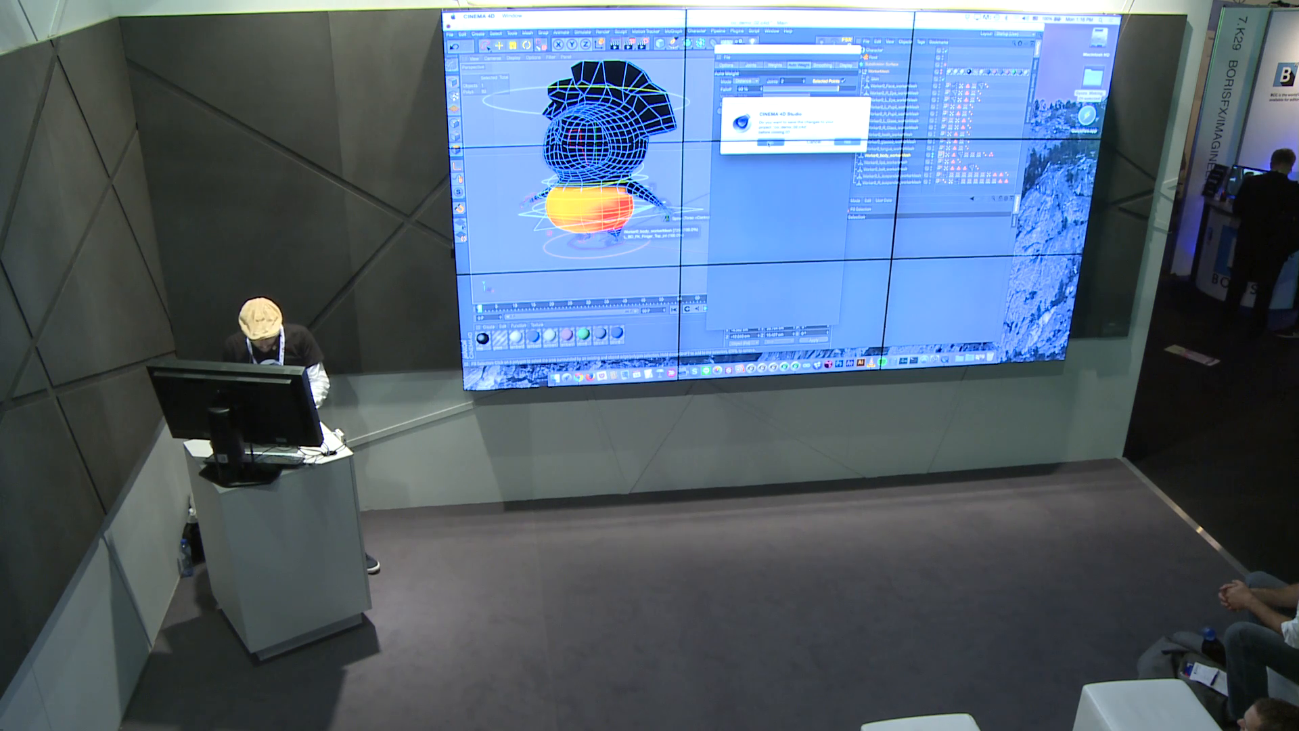
left_click(770, 142)
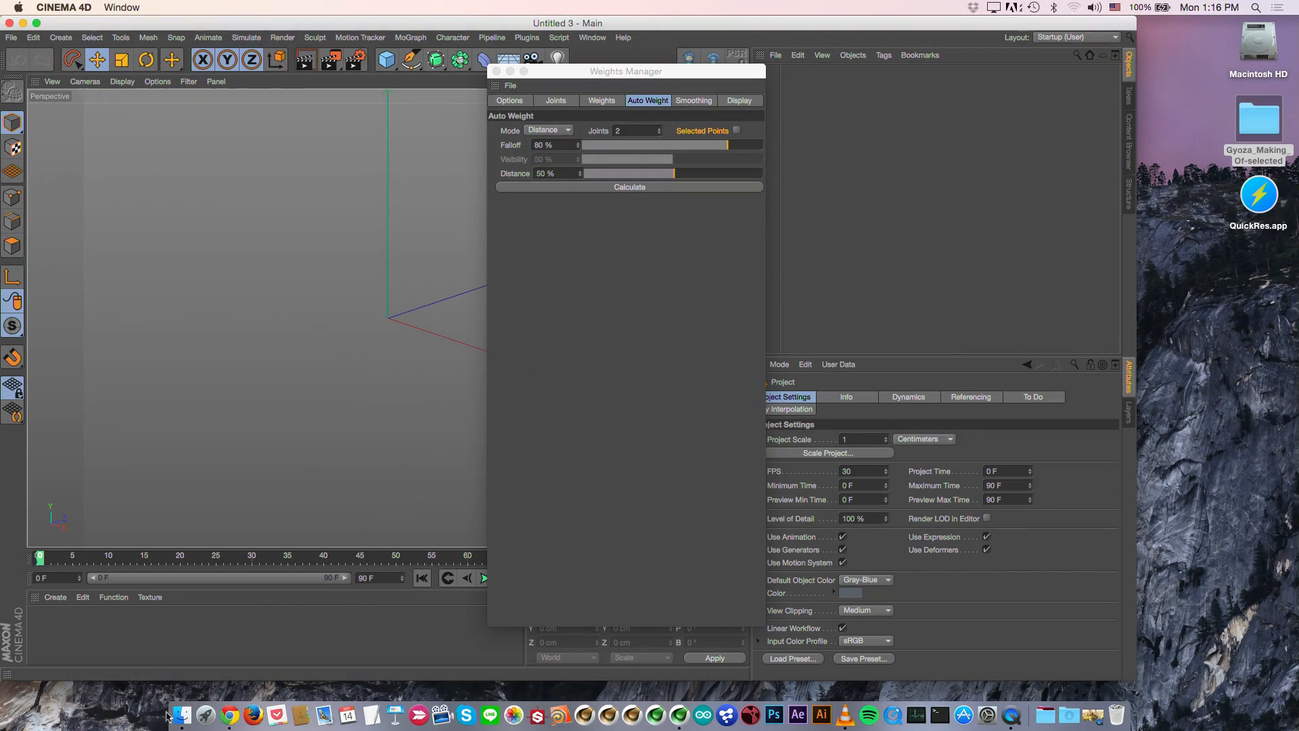
left_click(181, 715)
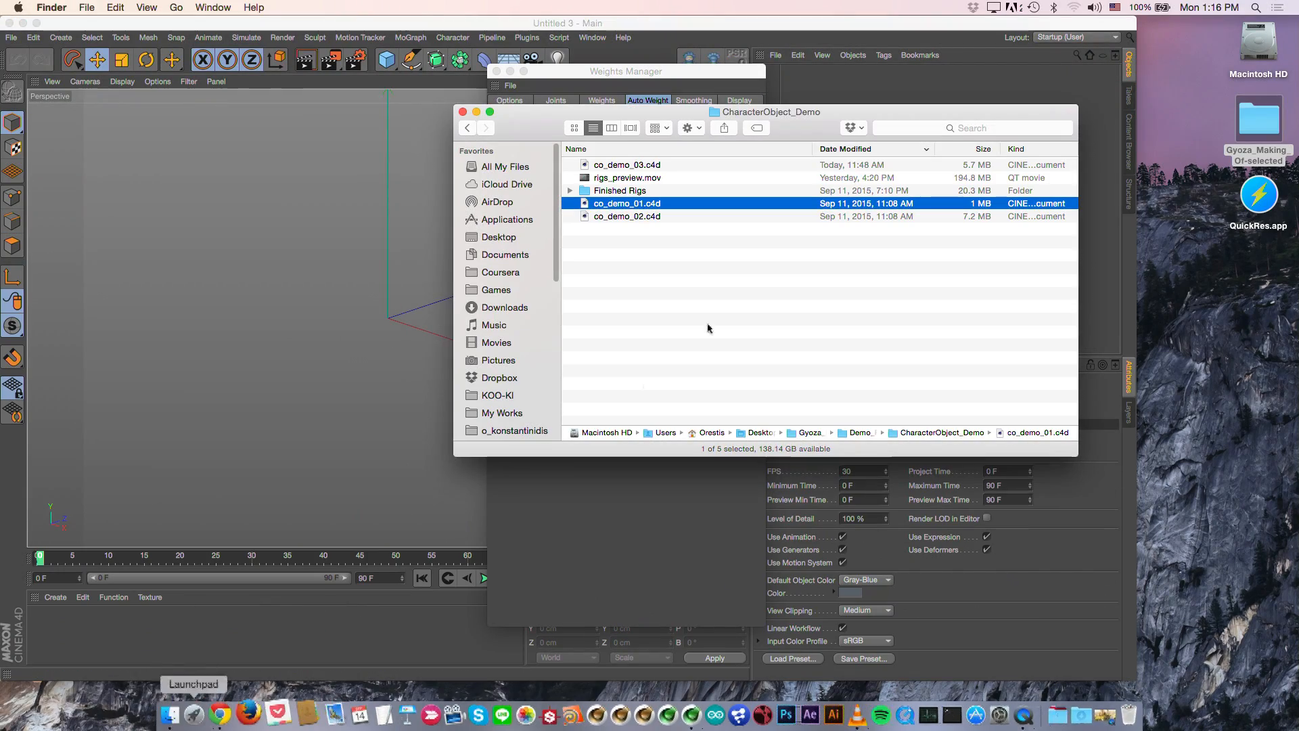
left_click(537, 31)
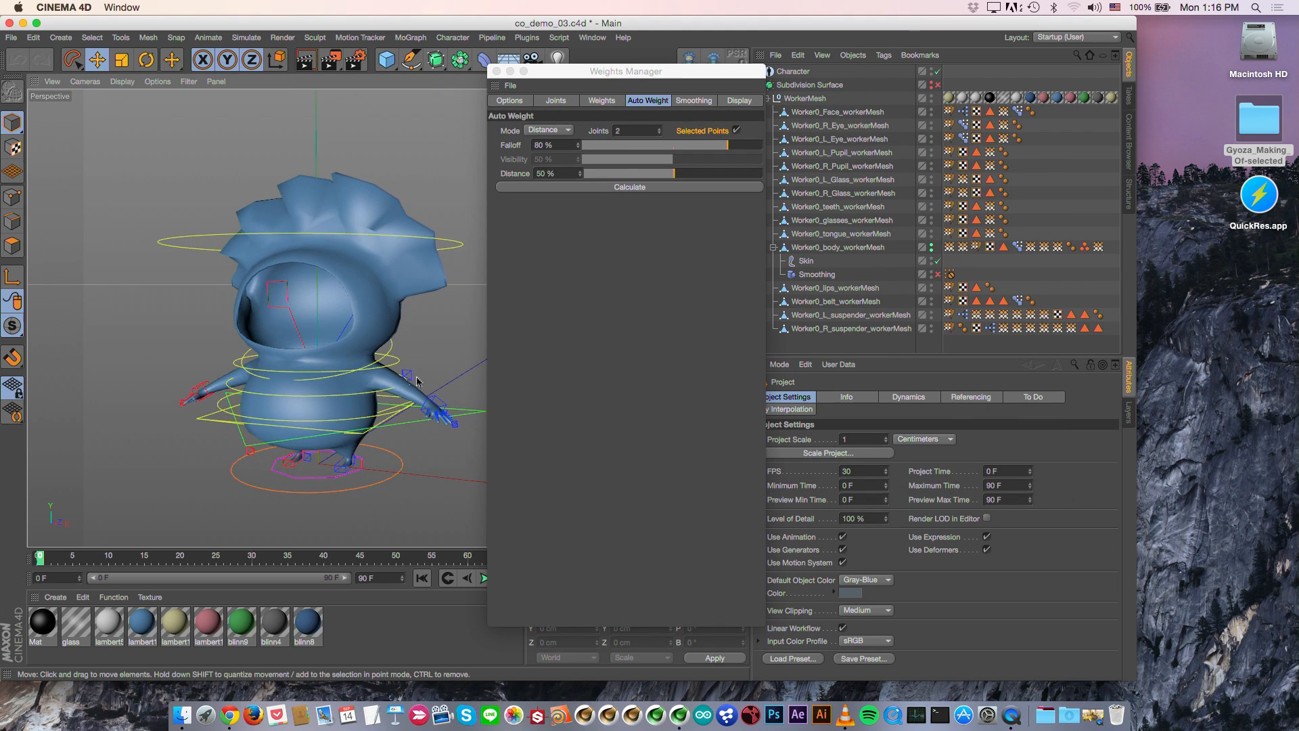
left_click(436, 355)
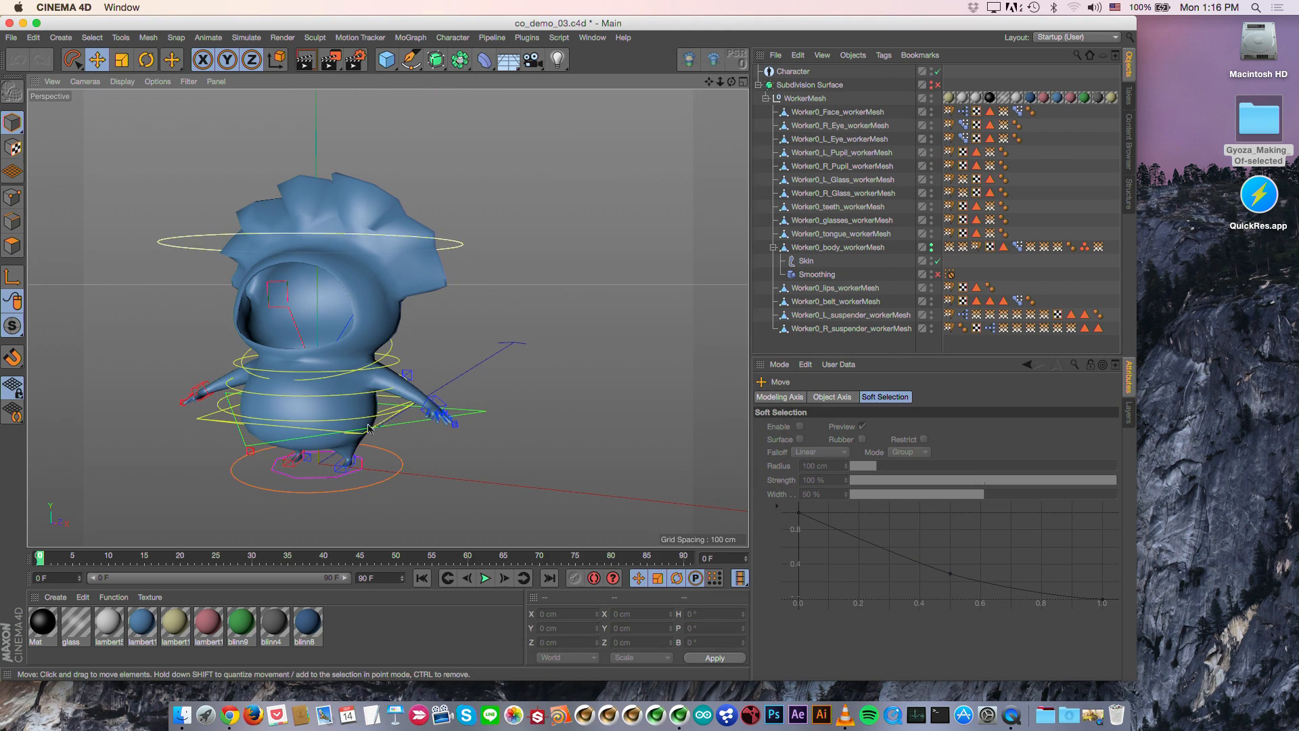
Step: Try moving the green controller around the hips of the rigged character, and undo the move
mouse_move(327, 385)
left_mouse_down("alt")
mouse_move(349, 386)
mouse_move(312, 383)
left_mouse_up("alt")
left_click_drag(485, 422, 499, 419)
key("super+z")
key("super+z")
key("super+z")
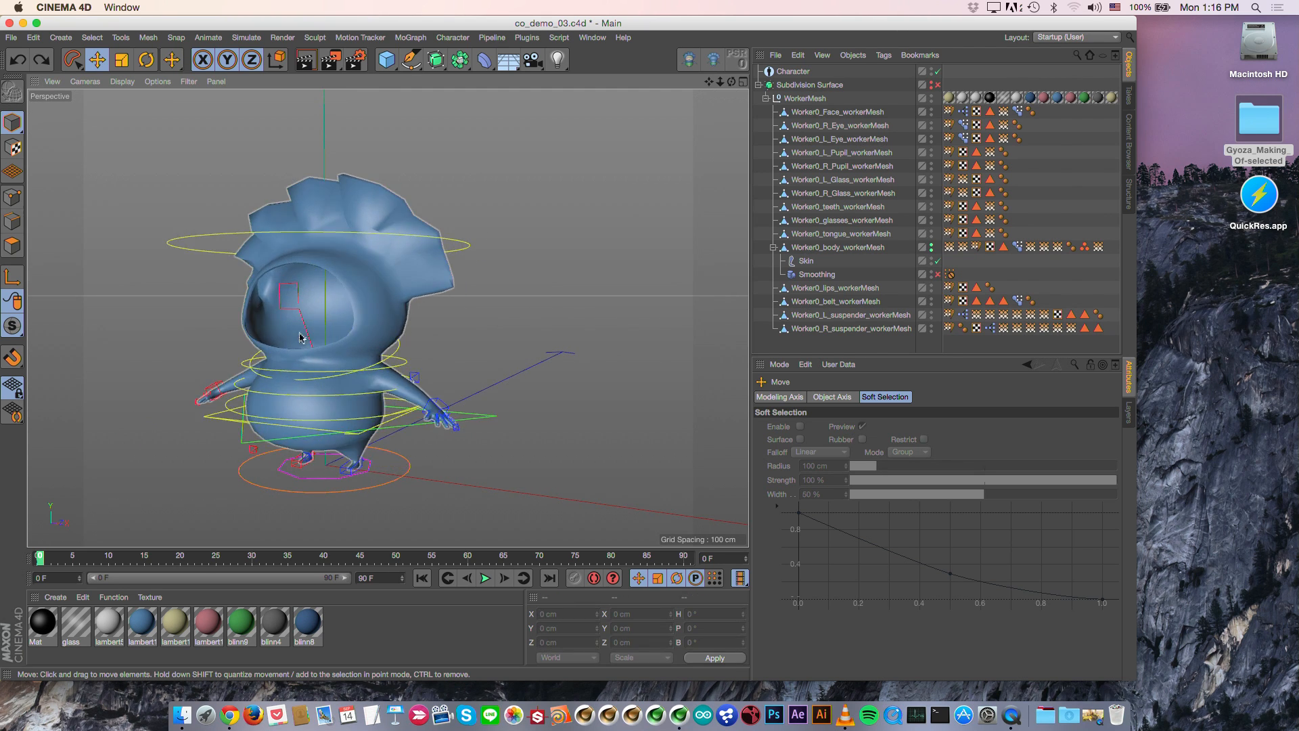
Step: Test the torso deformation by rotating a spine controller in side view, and undo the rotation
left_click_drag(300, 337, 200, 386, "alt")
left_click(292, 386)
key("r")
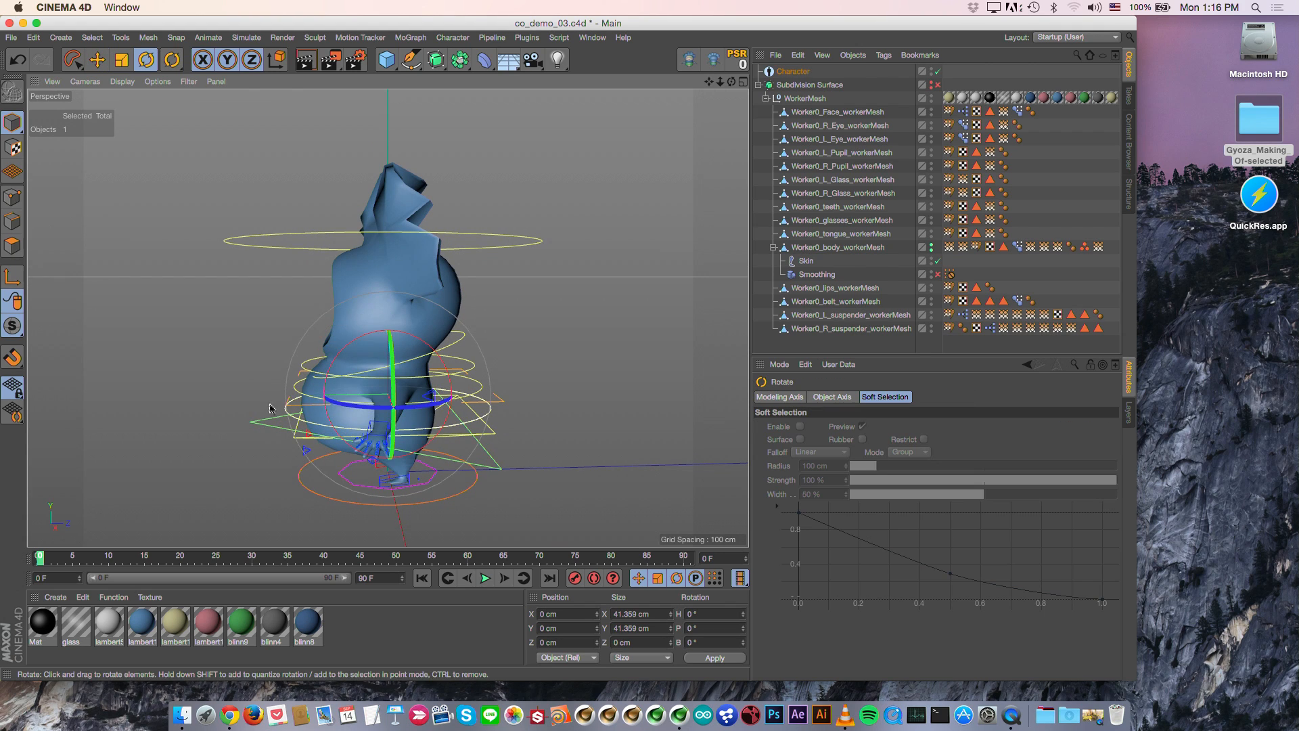
mouse_move(382, 332)
left_mouse_down()
mouse_move(358, 349)
mouse_move(381, 334)
left_mouse_up()
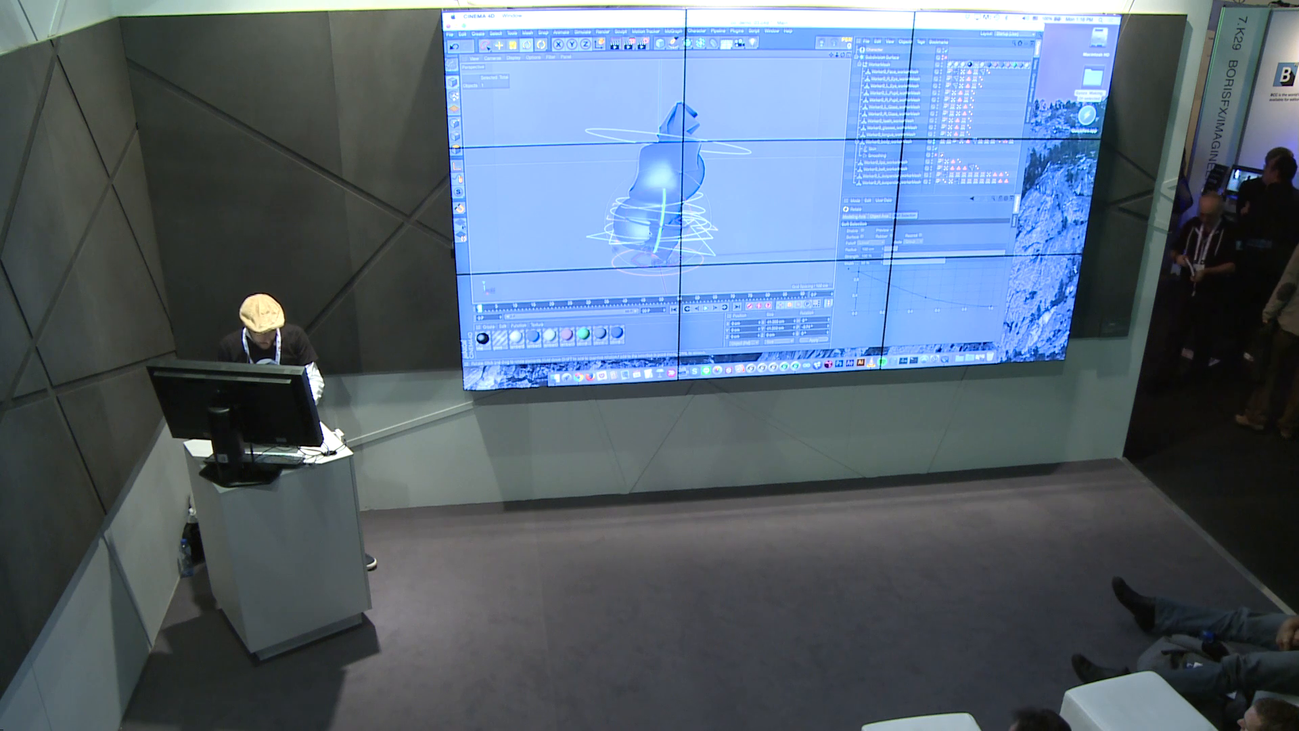
key("super+z")
left_click_drag(649, 233, 707, 208, "alt")
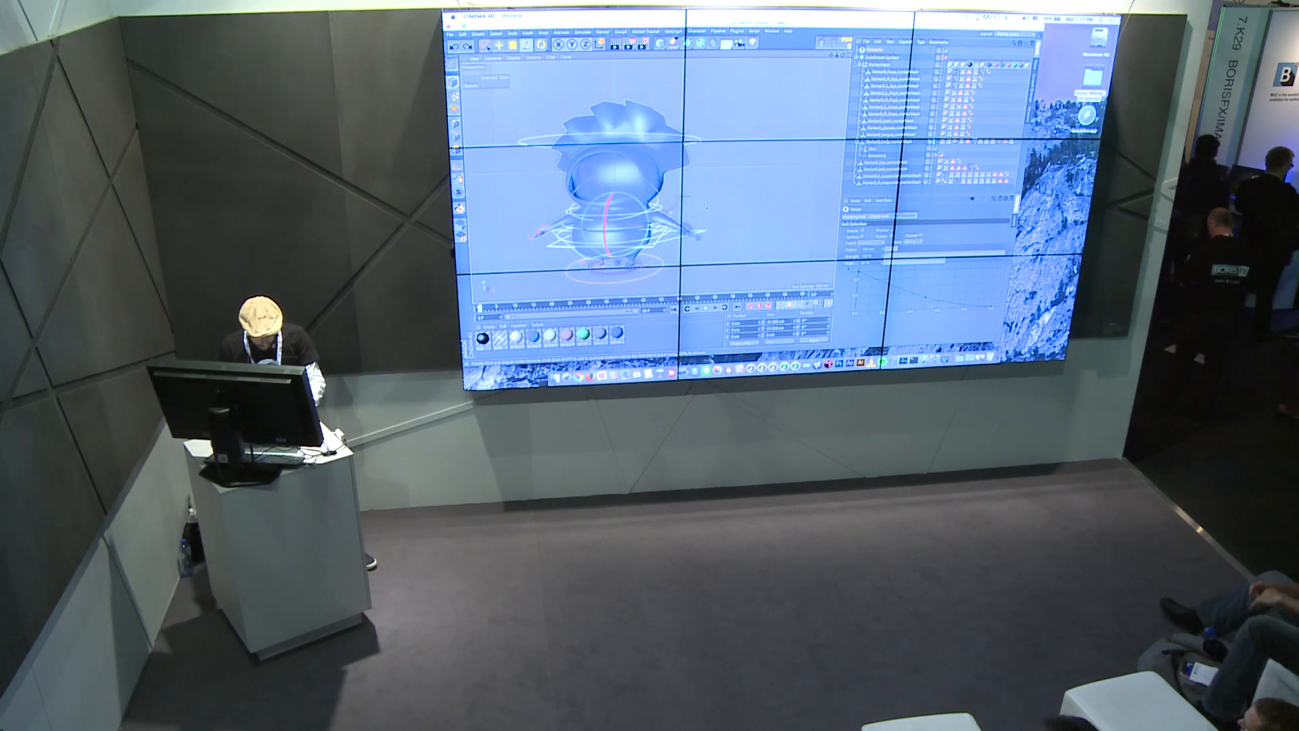
Step: Raise the character's left arm by moving its hand controller
left_click(707, 208)
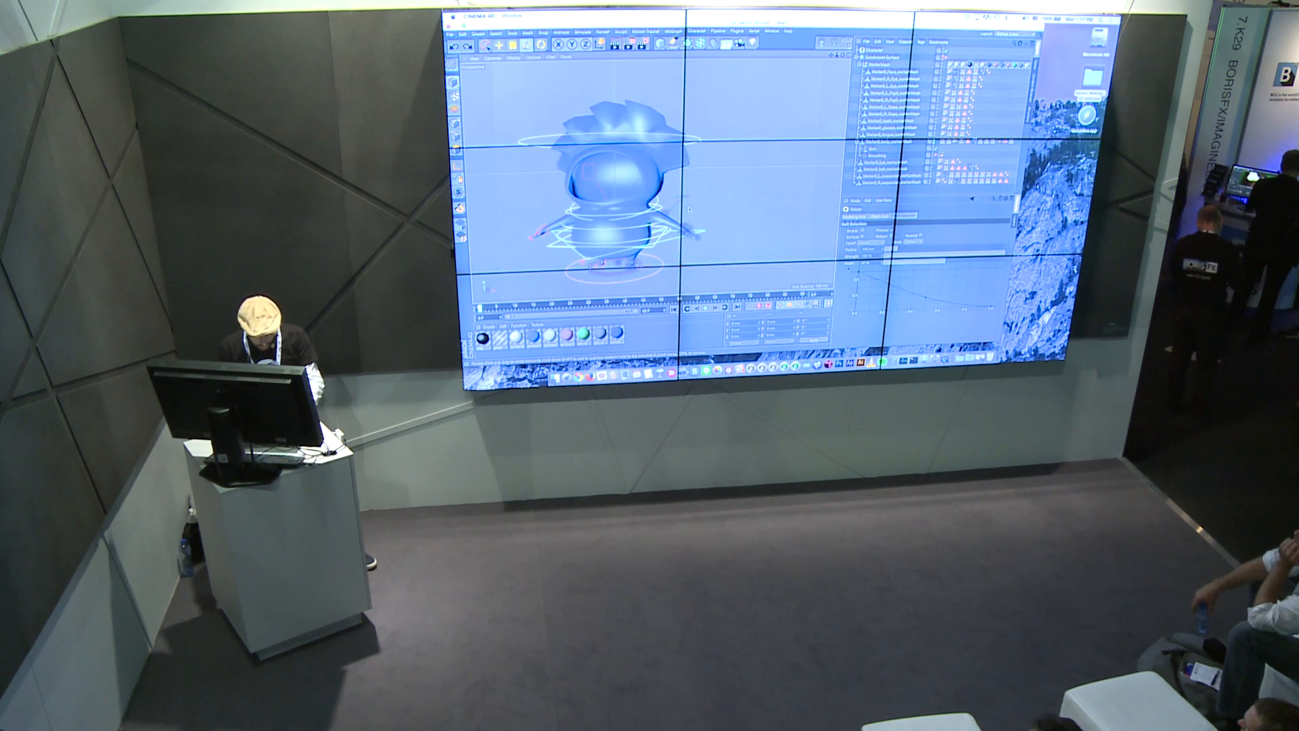
key("e")
left_click(689, 211)
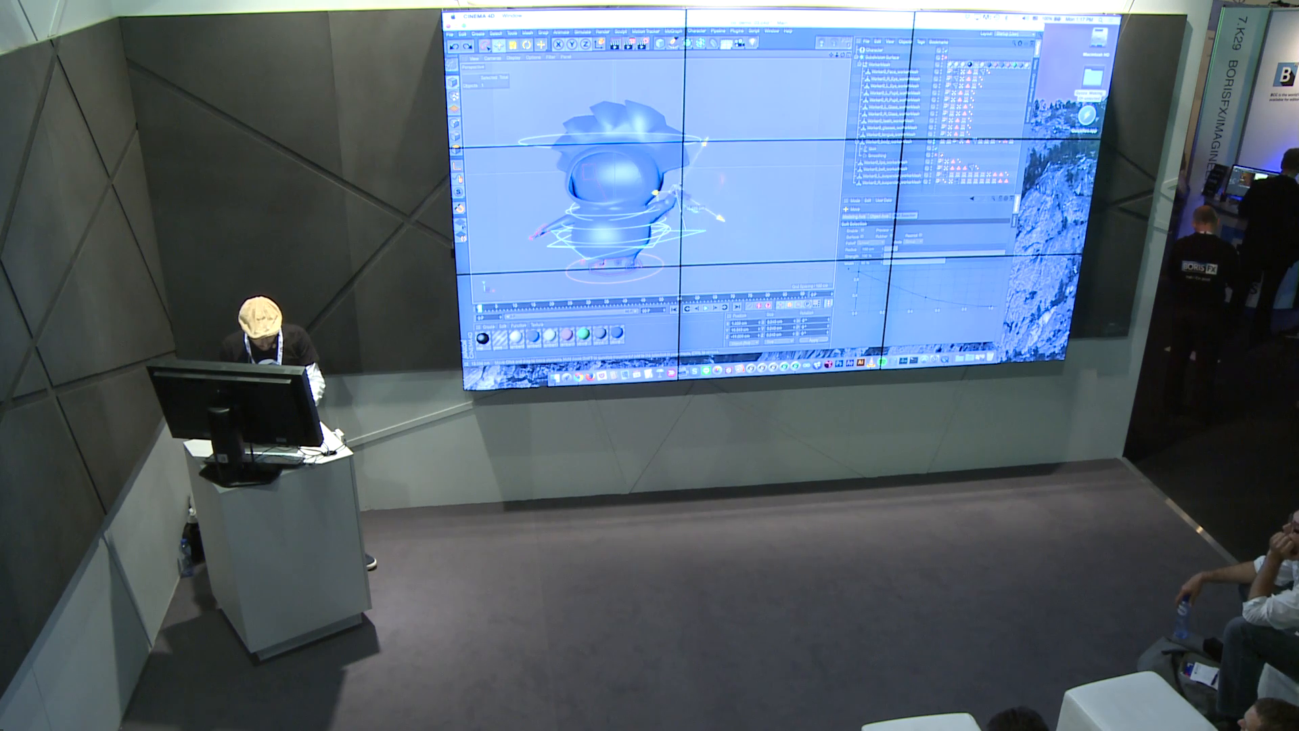
left_click_drag(673, 184, 675, 181)
left_click(710, 196)
Step: Examine the raised left arm's deformation from several angles, and undo the arm pose
scroll(648, 215, "up", 5)
left_click_drag(654, 229, 569, 218, "alt")
scroll(606, 222, "down", 5)
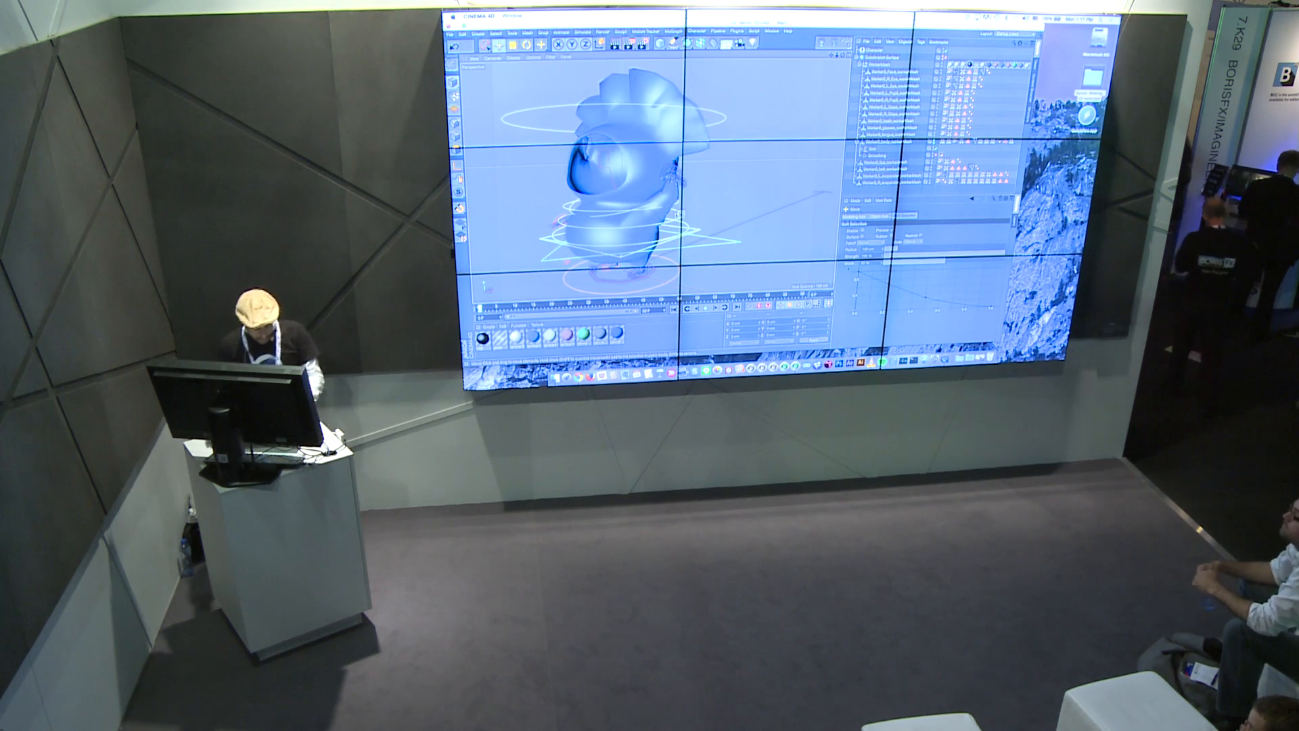
left_click_drag(657, 218, 697, 215, "alt")
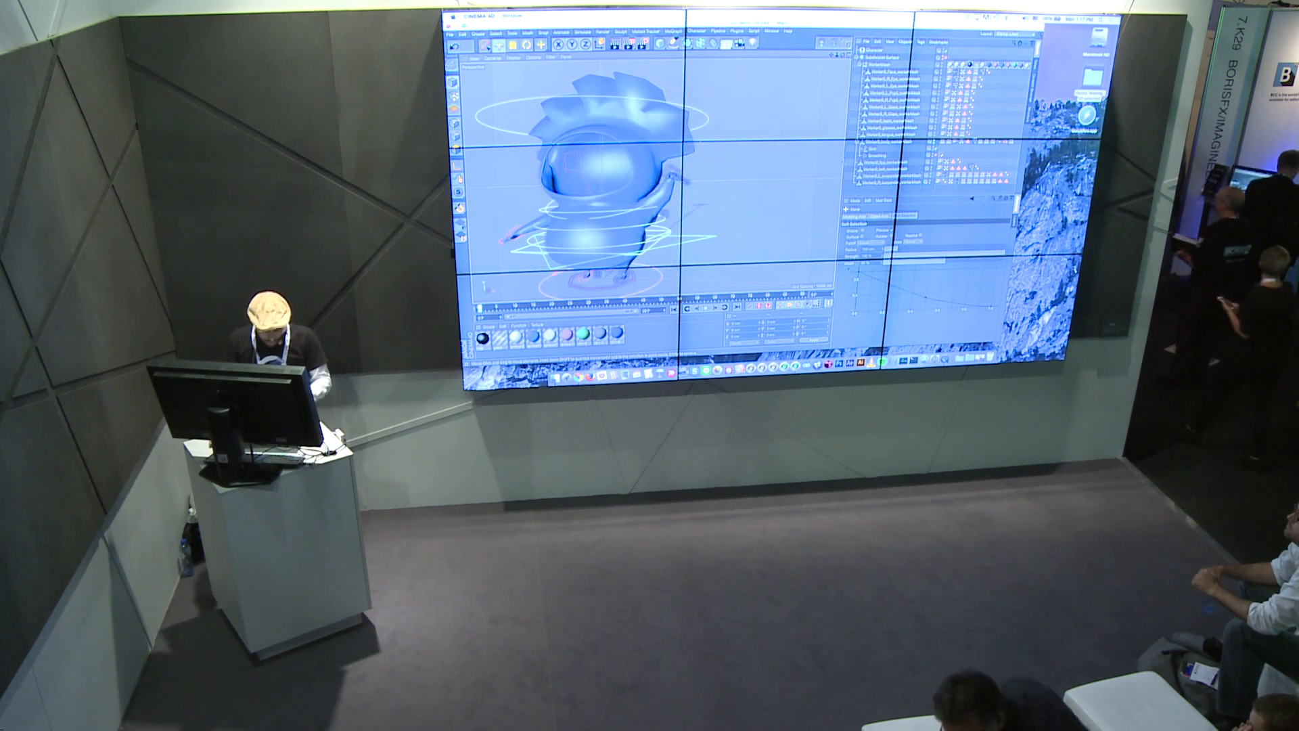
left_click(893, 157)
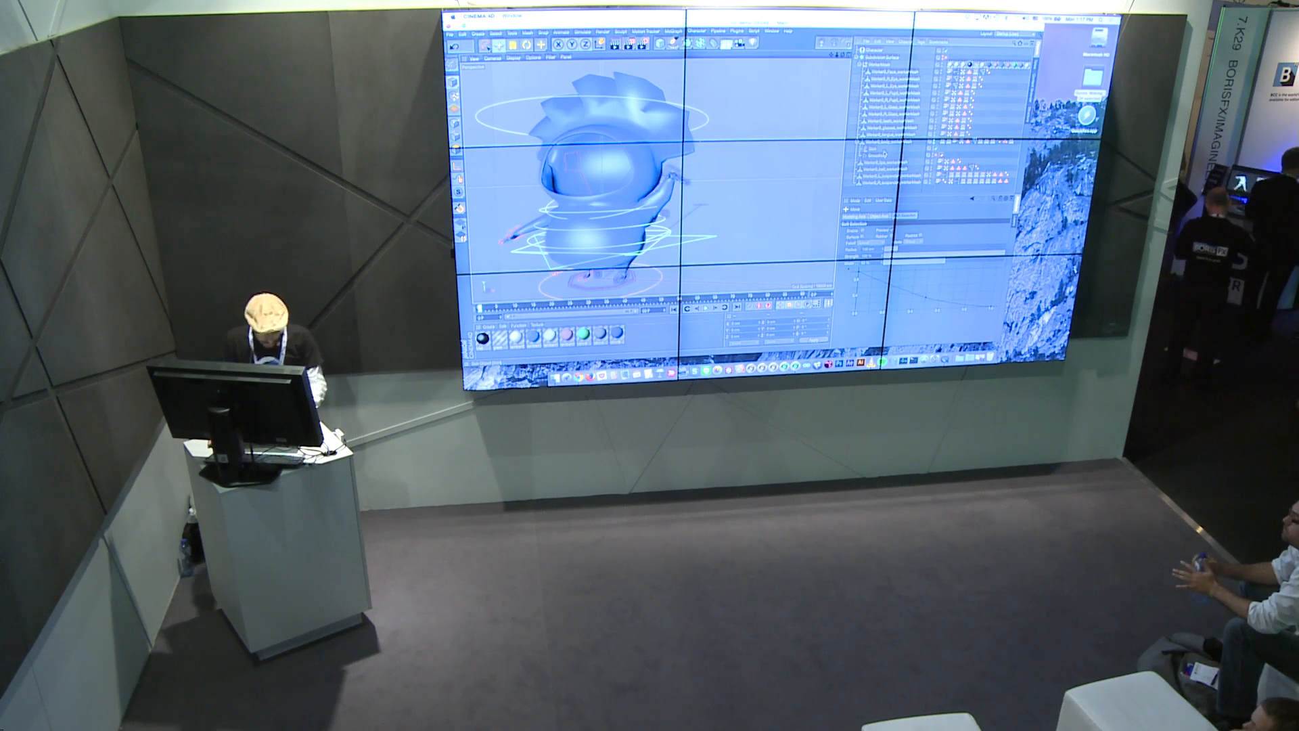
key("super+z")
left_click_drag(675, 187, 659, 185, "alt")
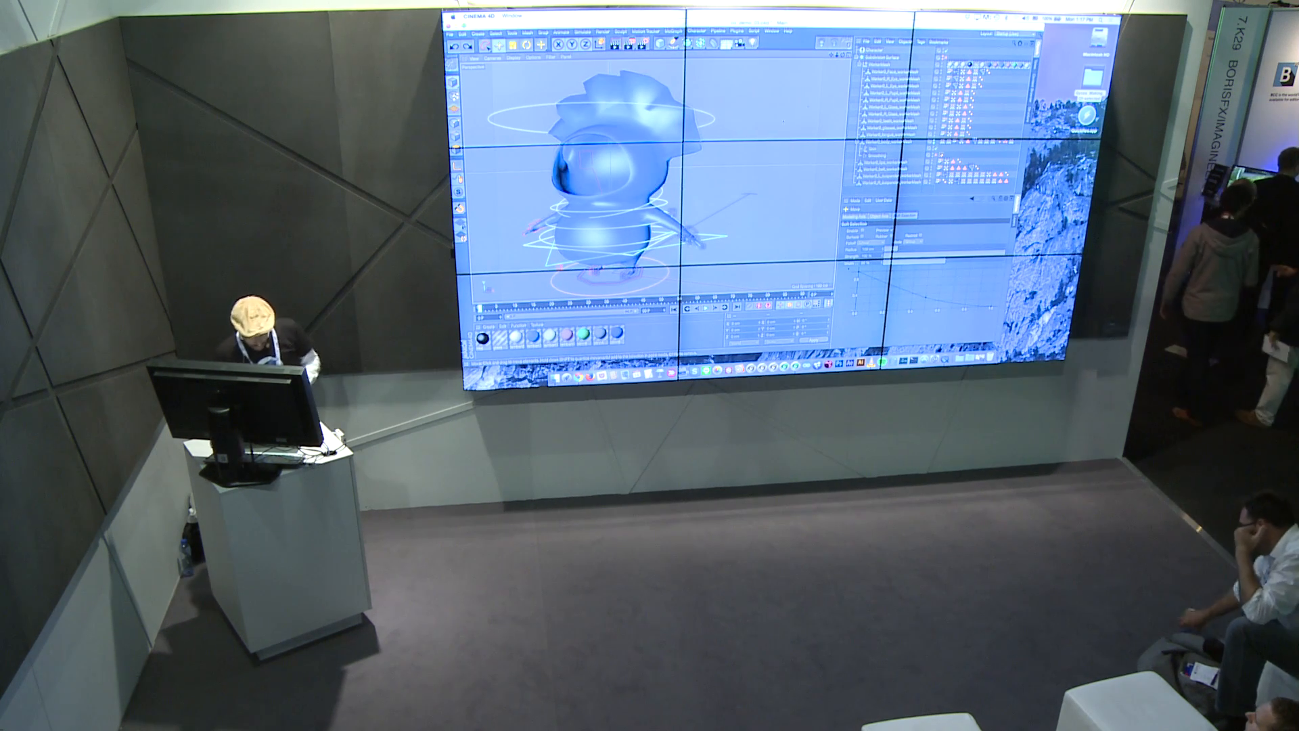
Step: Check the body's Smoothing deformer settings and bend the character's left arm with its hand controller
left_click(877, 155)
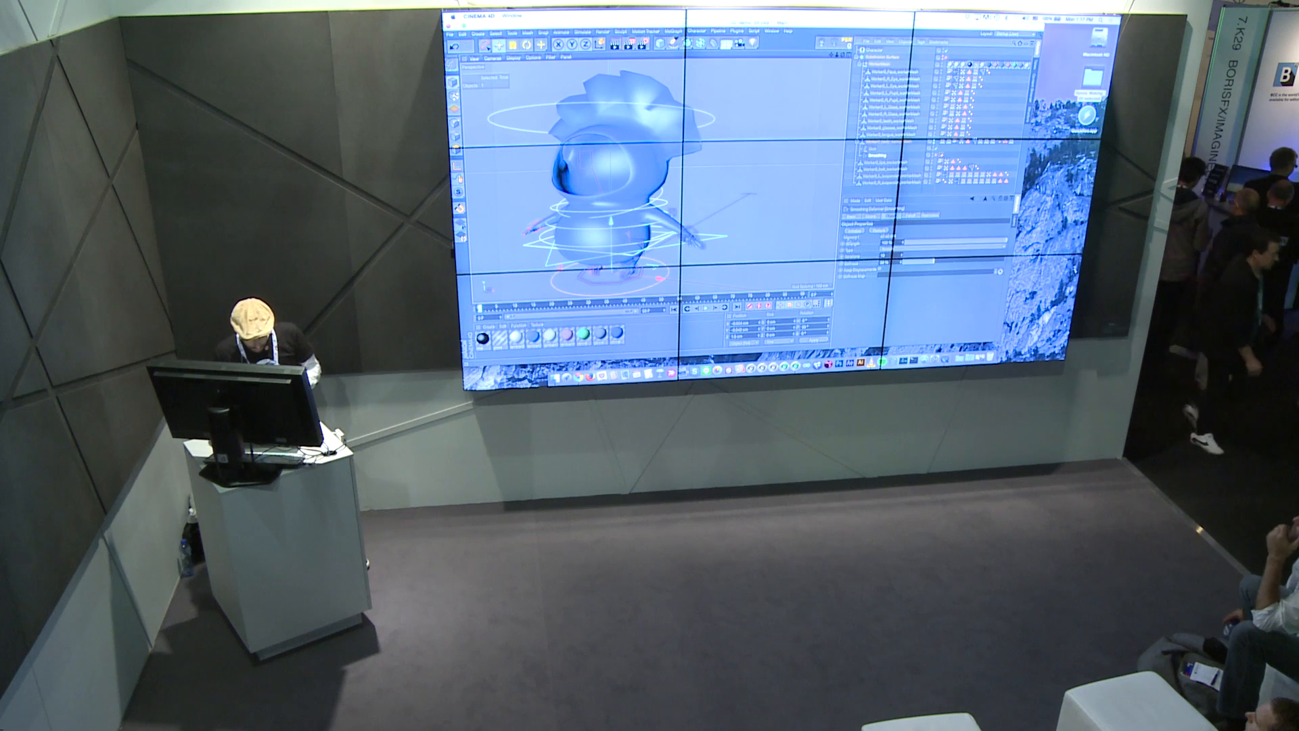
left_click(890, 250)
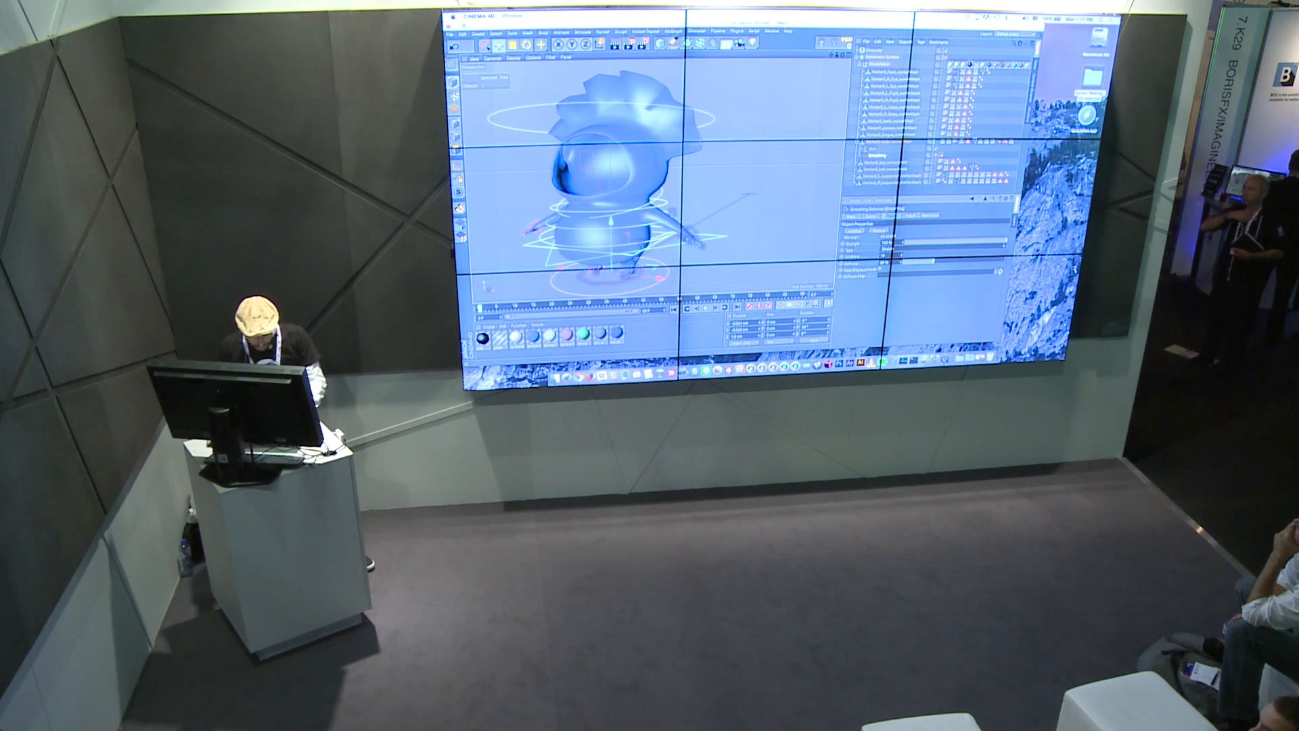
left_click(700, 203)
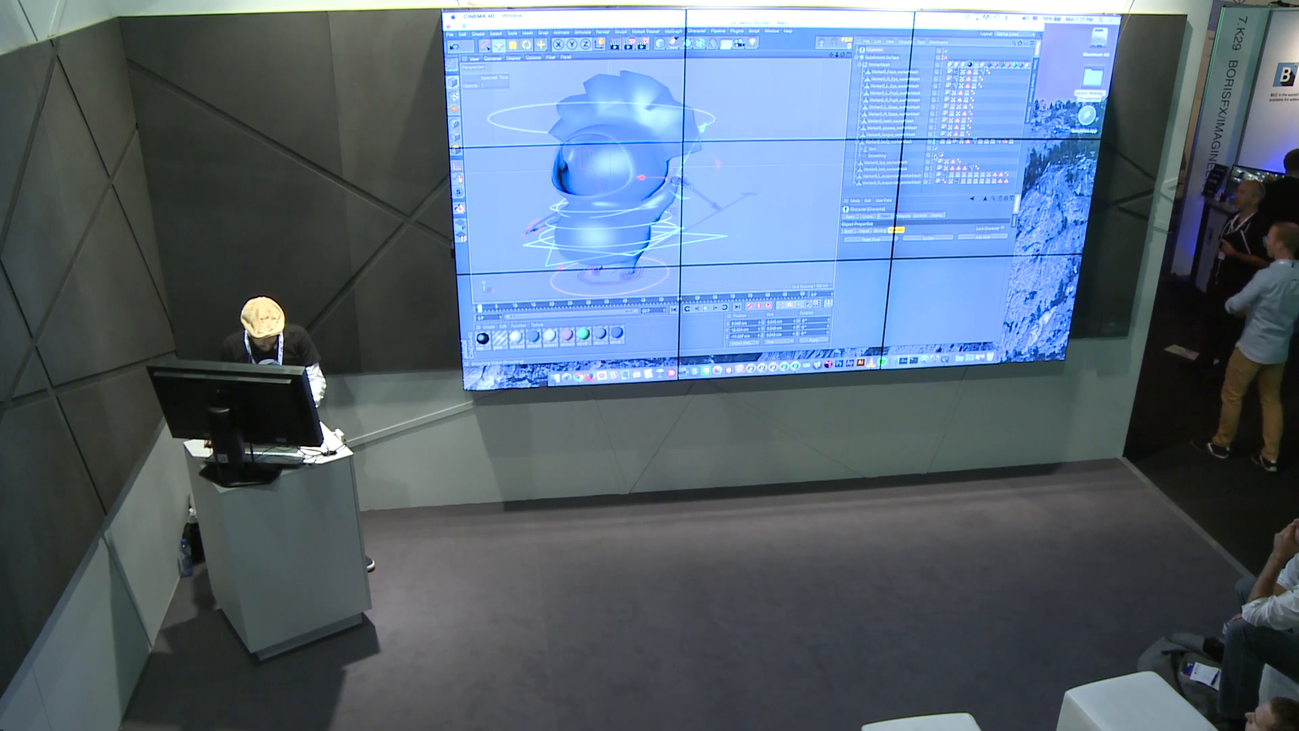
left_click_drag(676, 181, 629, 189, "alt")
scroll(649, 196, "up", 5)
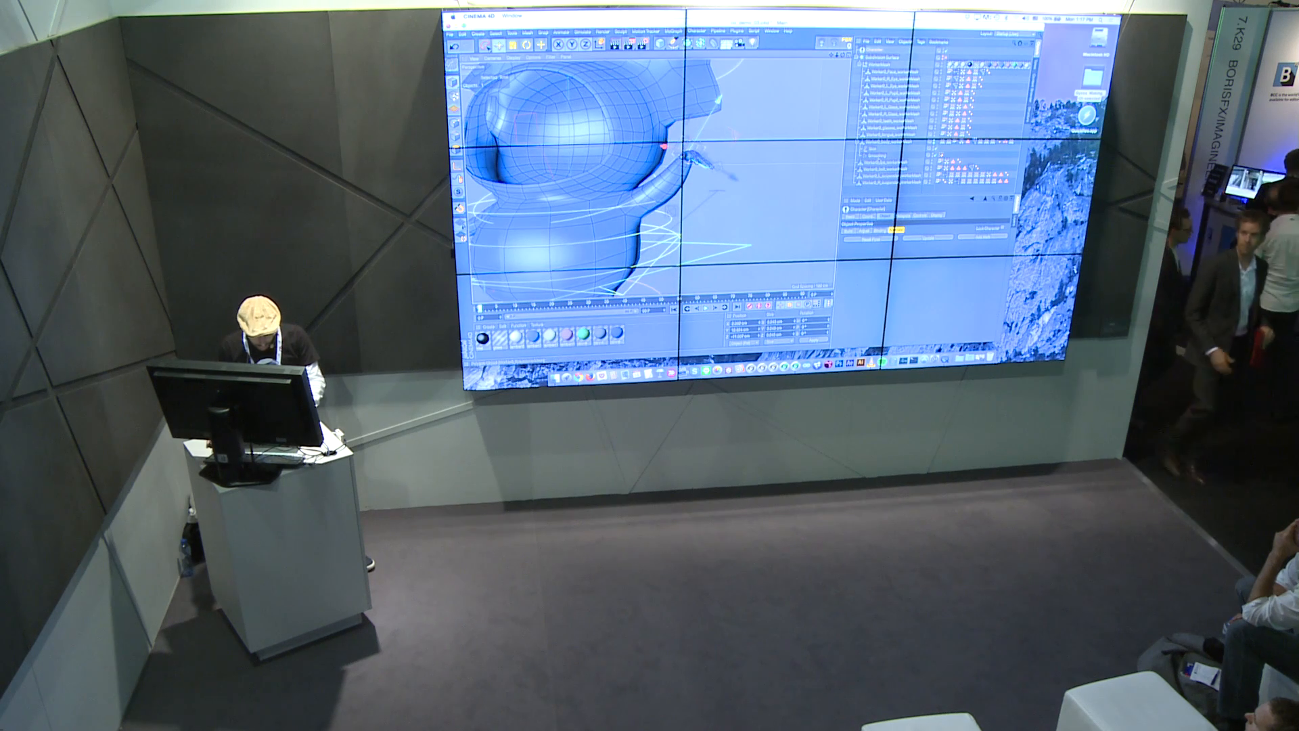
Step: Return to the Character object and pull the left hand controller toward the body to bend the elbow sharply
left_click(877, 155)
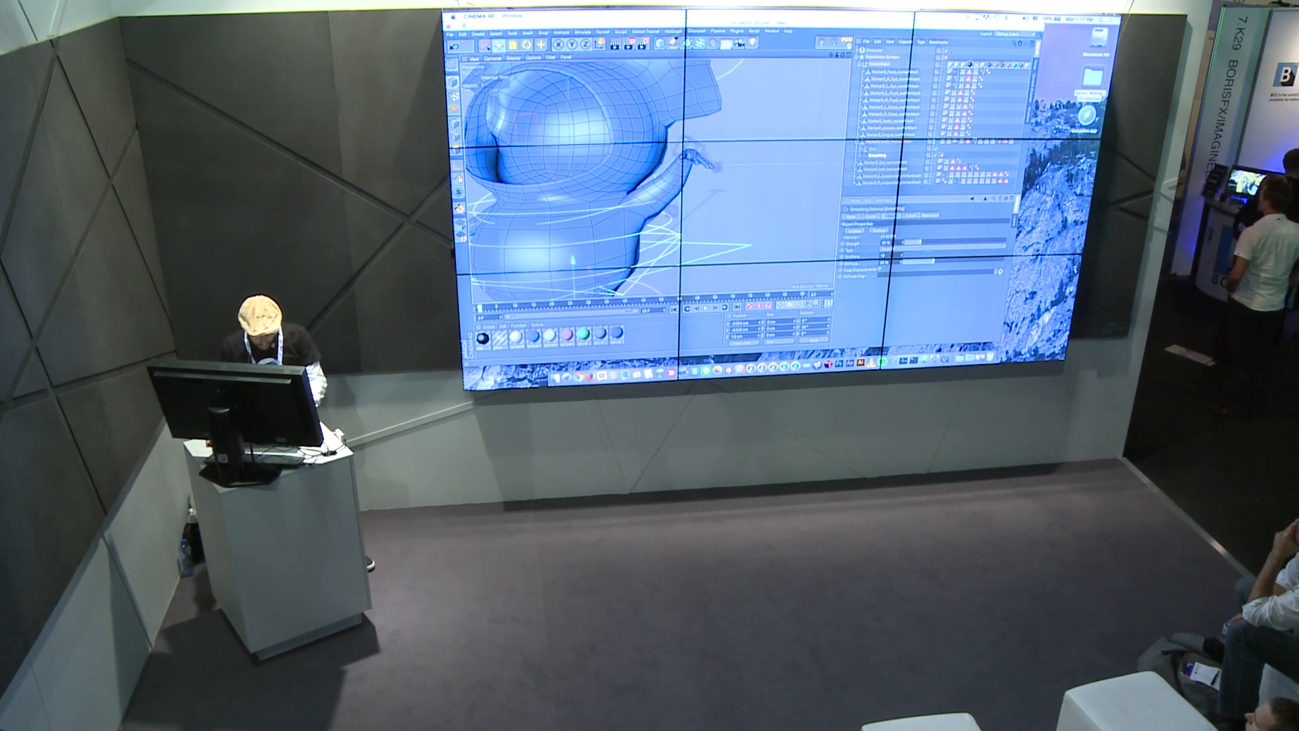
left_click(874, 50)
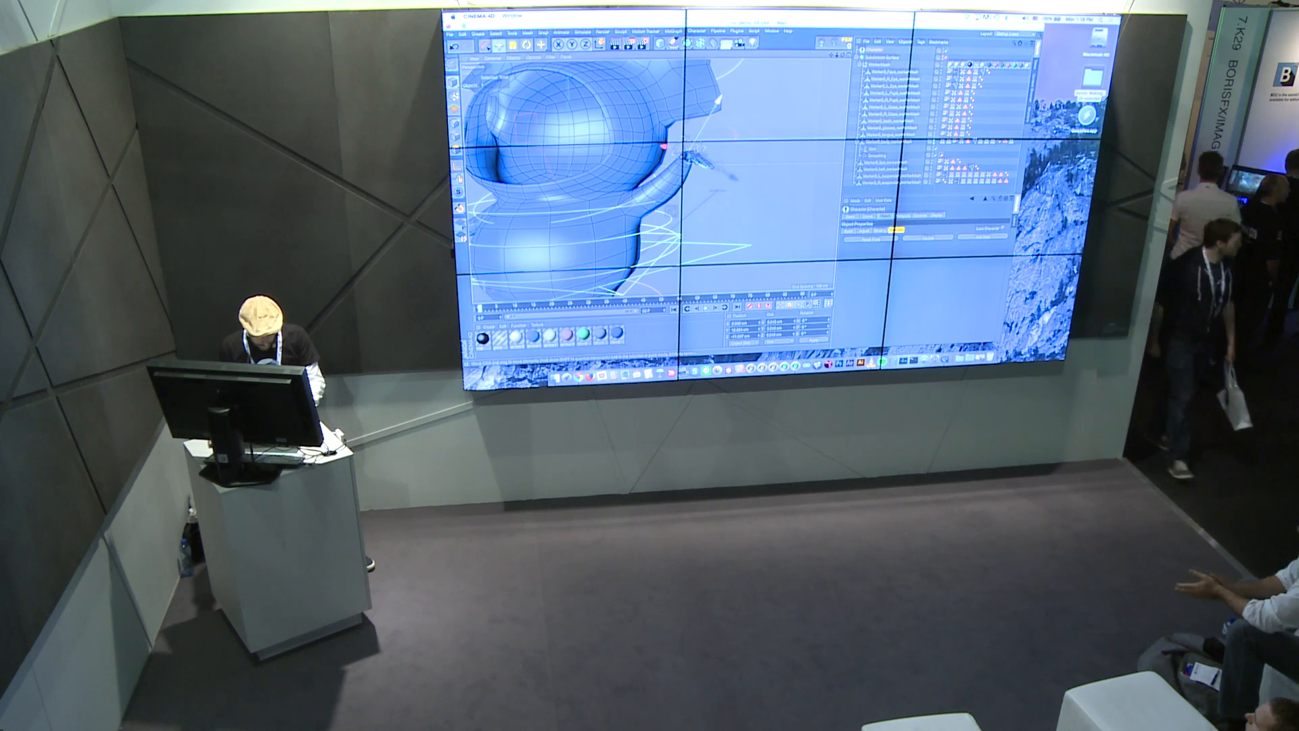
scroll(683, 174, "down", 5)
left_click_drag(779, 185, 696, 174)
scroll(643, 176, "up", 5)
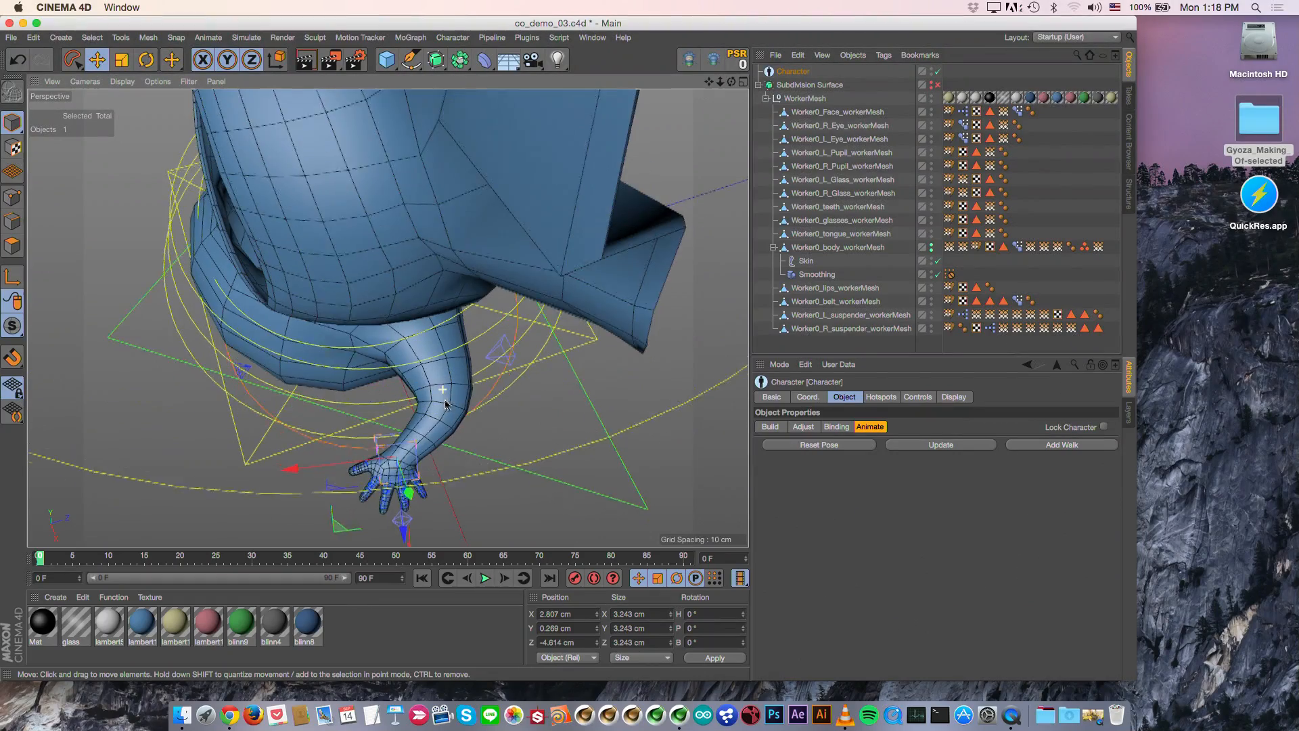
left_click_drag(519, 447, 528, 410)
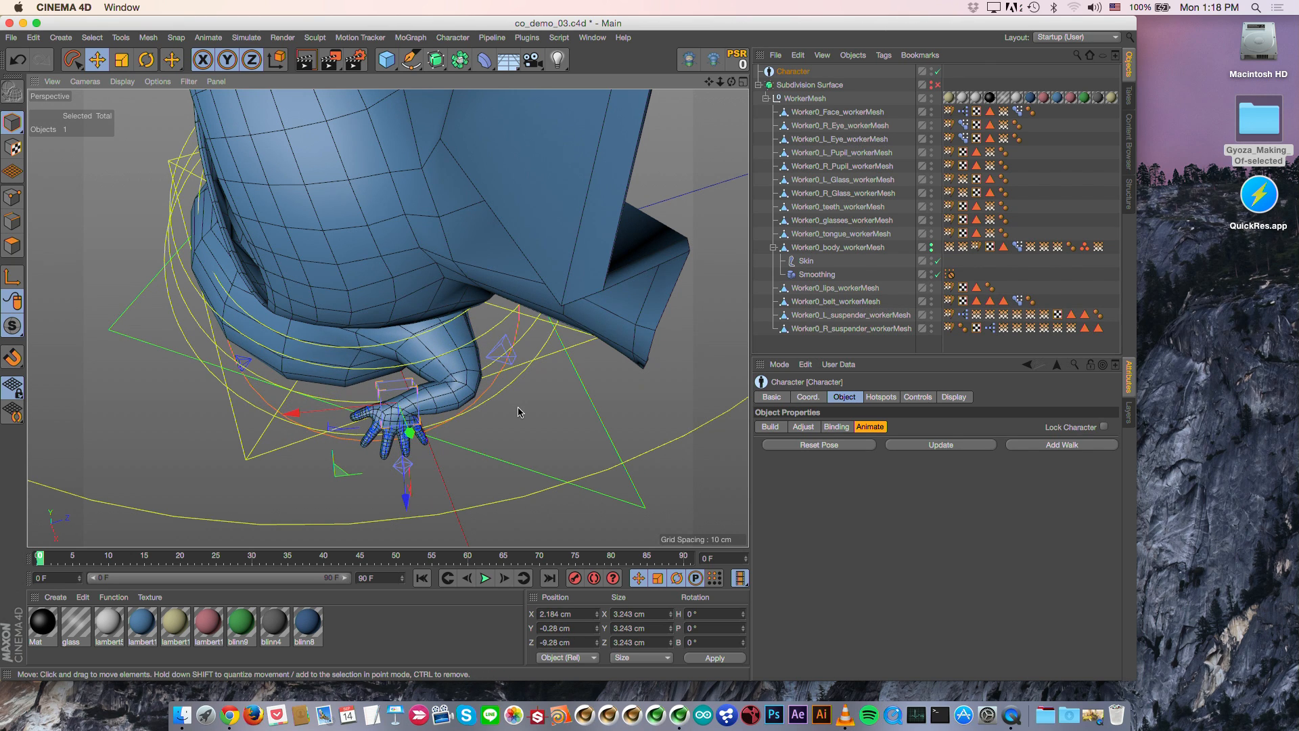
left_click_drag(691, 322, 718, 322, "alt")
Step: Display the body mesh's stiffness vertex map and examine its weights around the bent left elbow
left_click(952, 248)
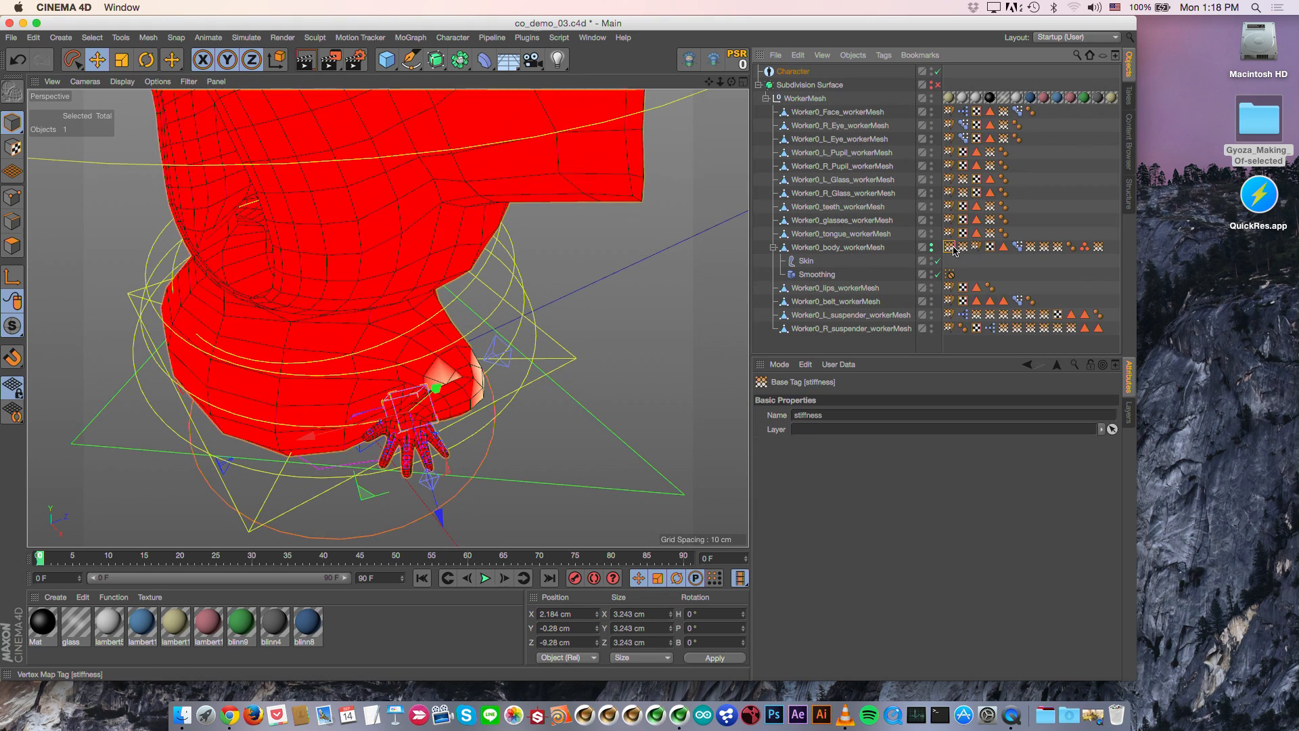
left_click_drag(382, 356, 318, 370, "alt")
left_click_drag(510, 421, 620, 466, "alt")
left_click_drag(457, 408, 279, 420, "alt")
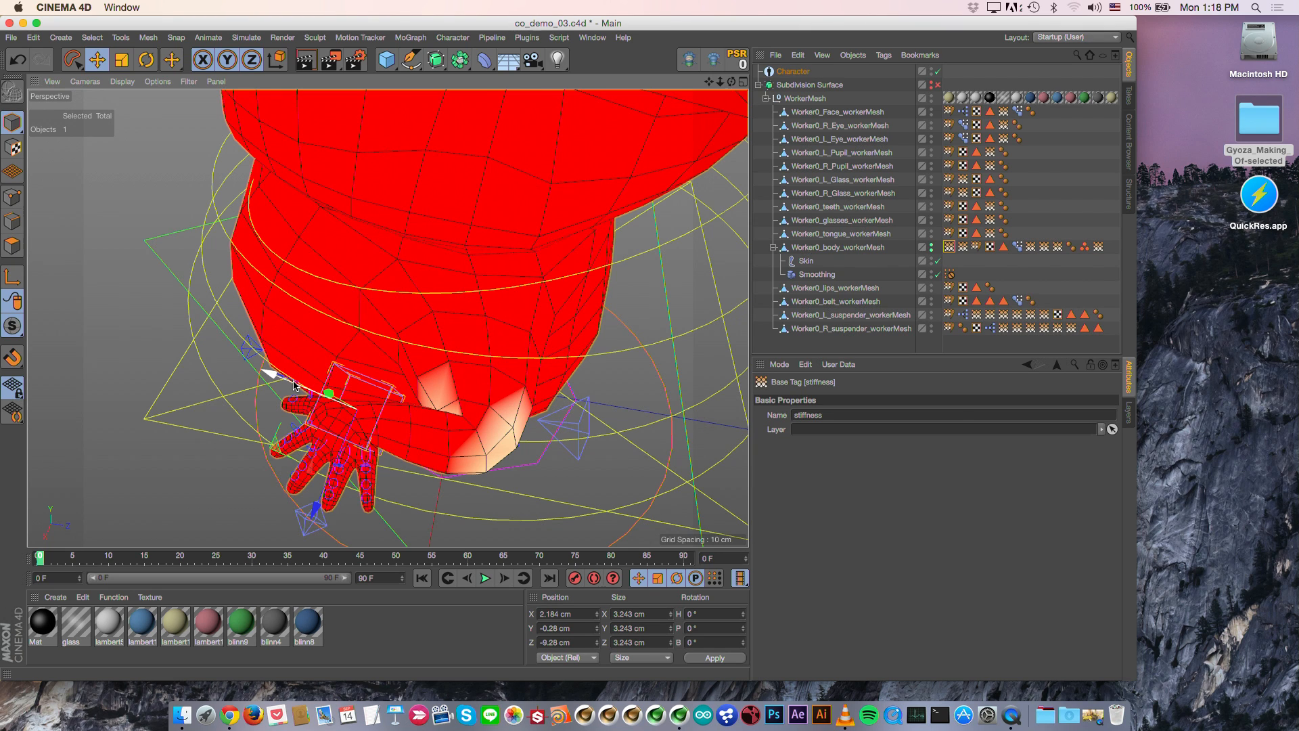
Step: Assign the stiffness vertex map as the body Smoothing deformer's Stiffness Map and set its Stiffness to 100%
left_click(831, 276)
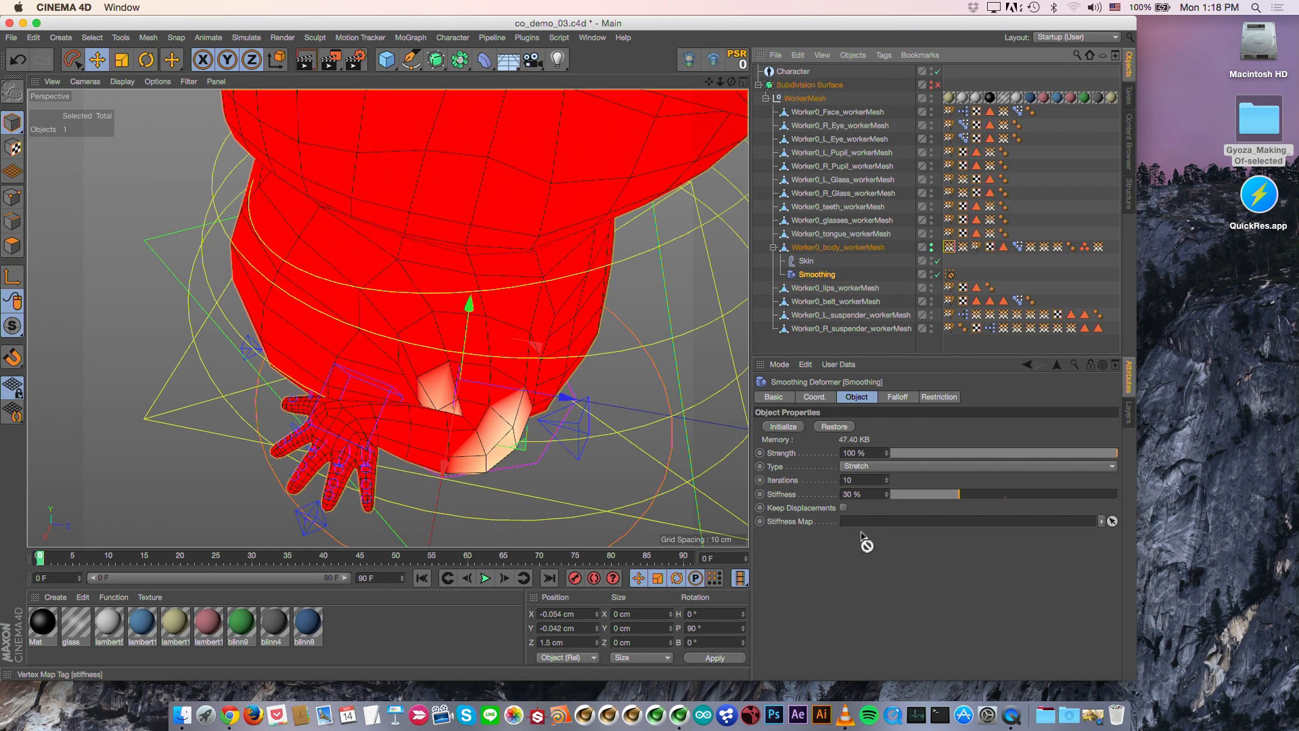
left_click_drag(872, 524, 872, 527)
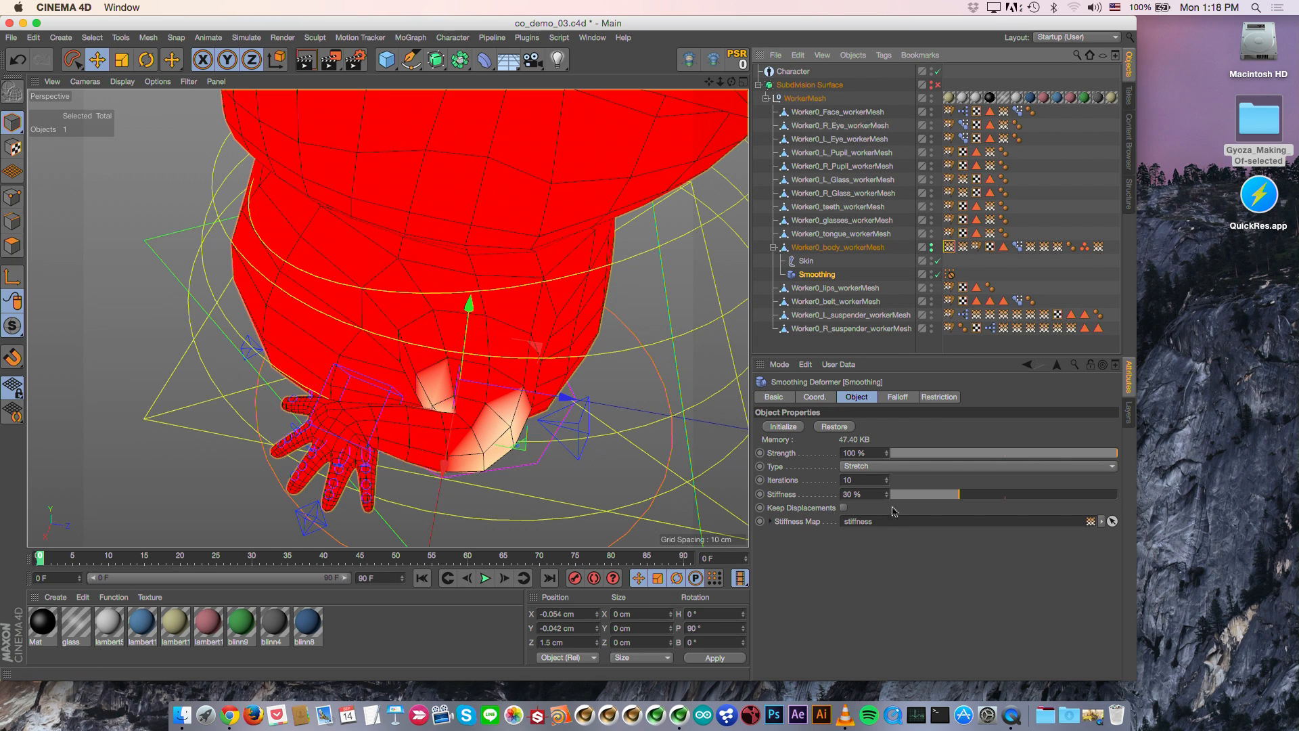
left_click_drag(971, 499, 1117, 506)
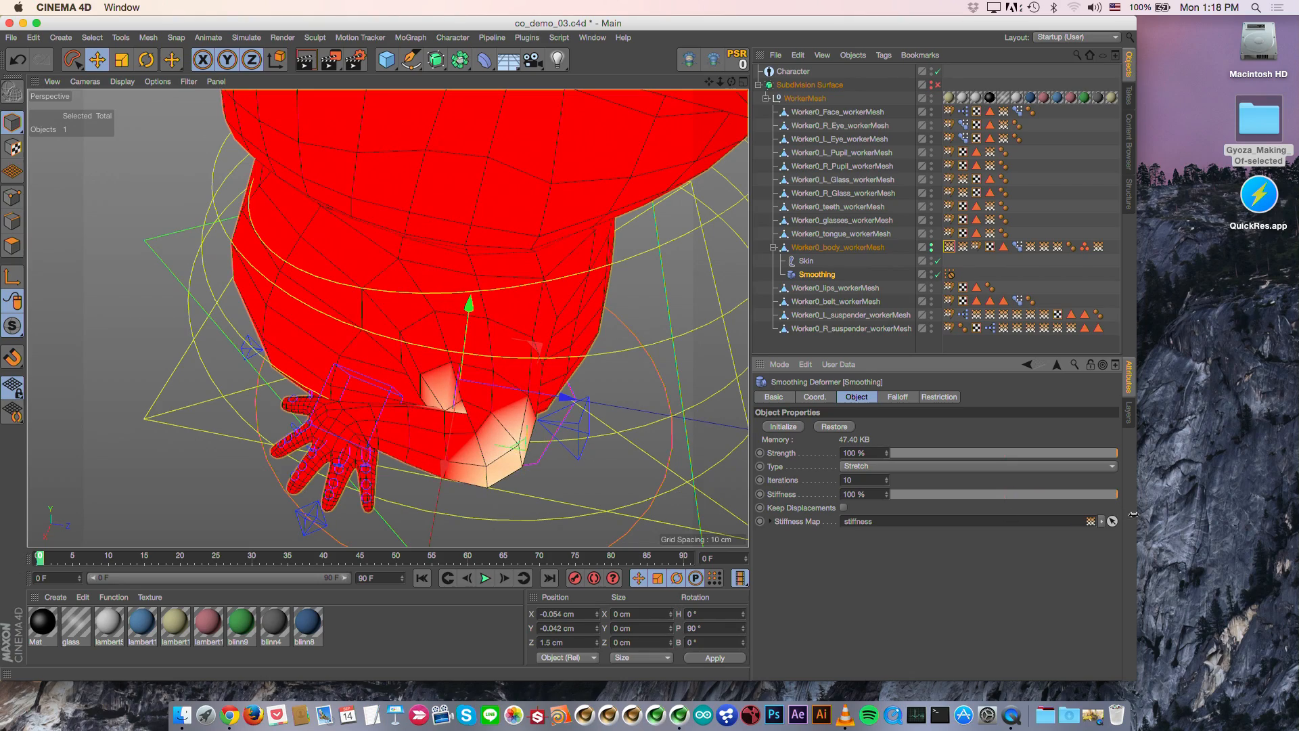
Step: Move the character's hand controller and examine the smoothed arm deformation from several angles
left_click_drag(447, 473, 292, 413, "alt")
left_click(360, 383)
left_click_drag(479, 356, 492, 409)
left_click_drag(492, 409, 607, 310, "alt")
scroll(462, 264, "up", 5)
scroll(463, 264, "down", 10)
Step: Close co_demo_03.c4d and open GYO_ALL_3dan_worker01_riggingUVW_v071_ore_mat.c4d from the file browser
key("super+w")
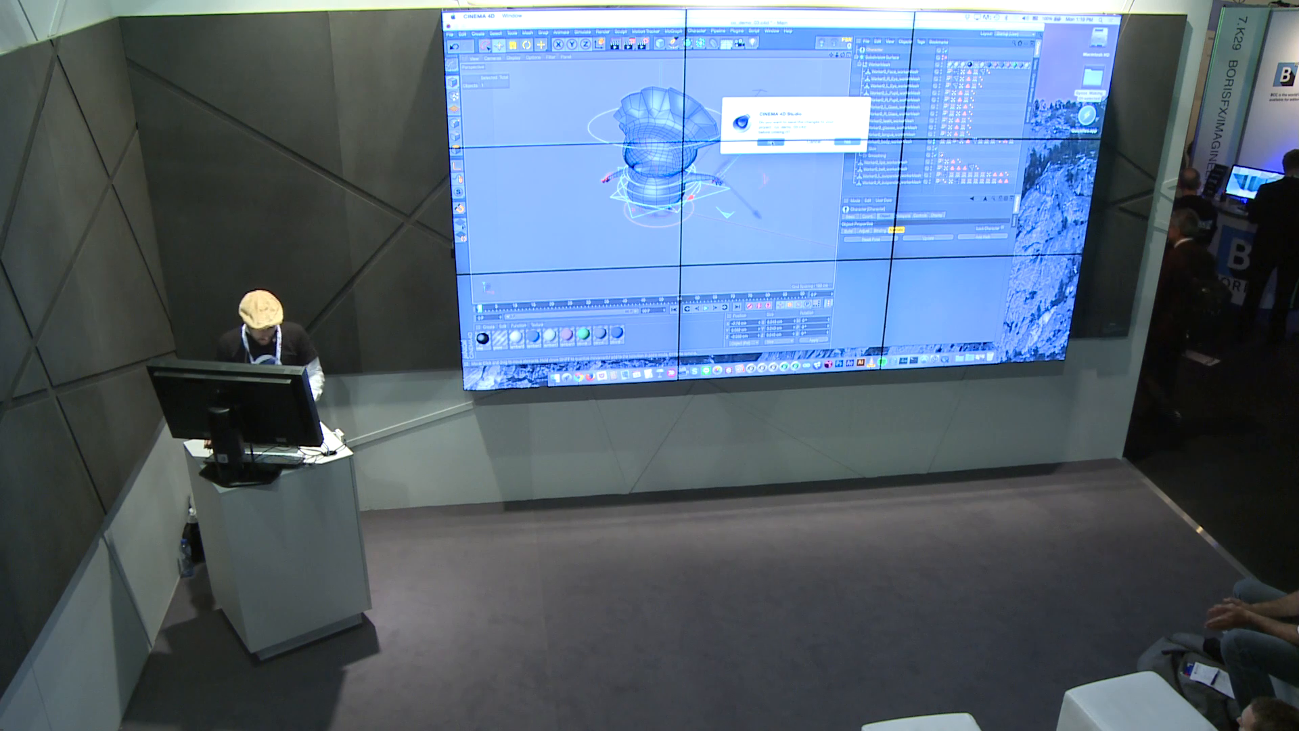
left_click(601, 246)
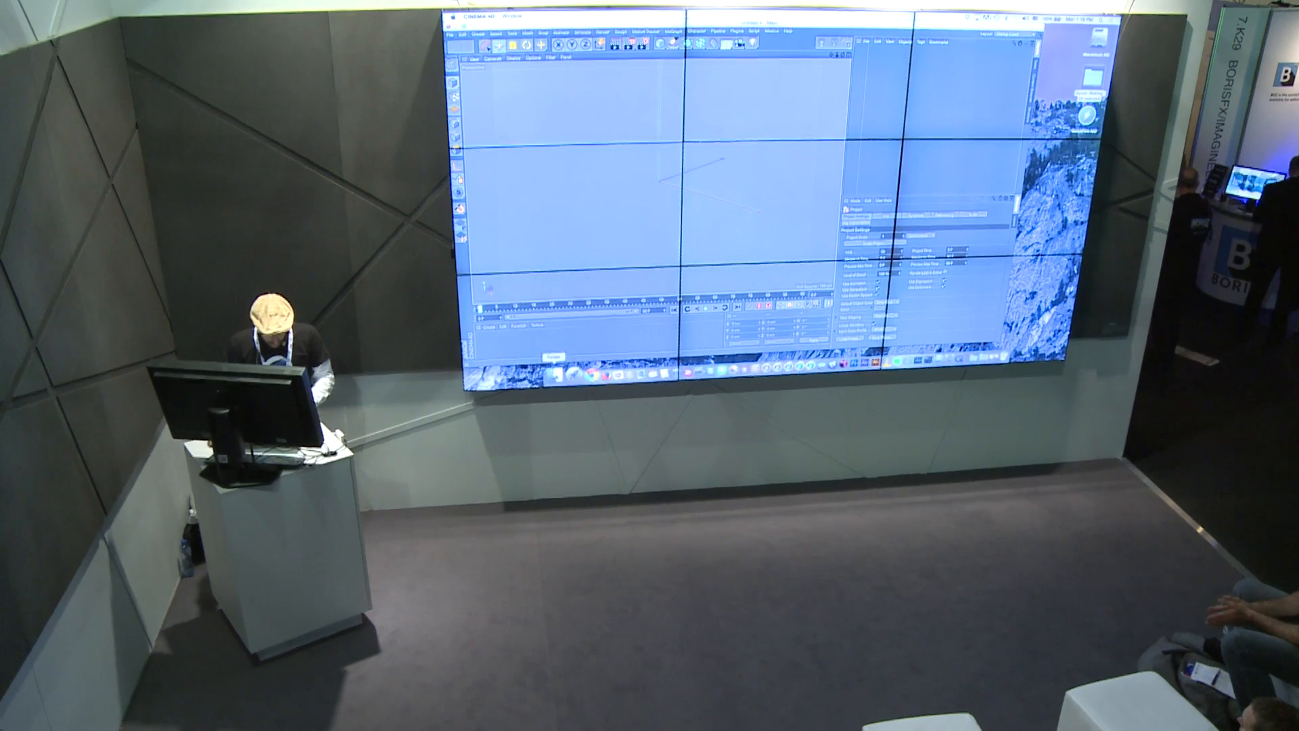
left_click(555, 373)
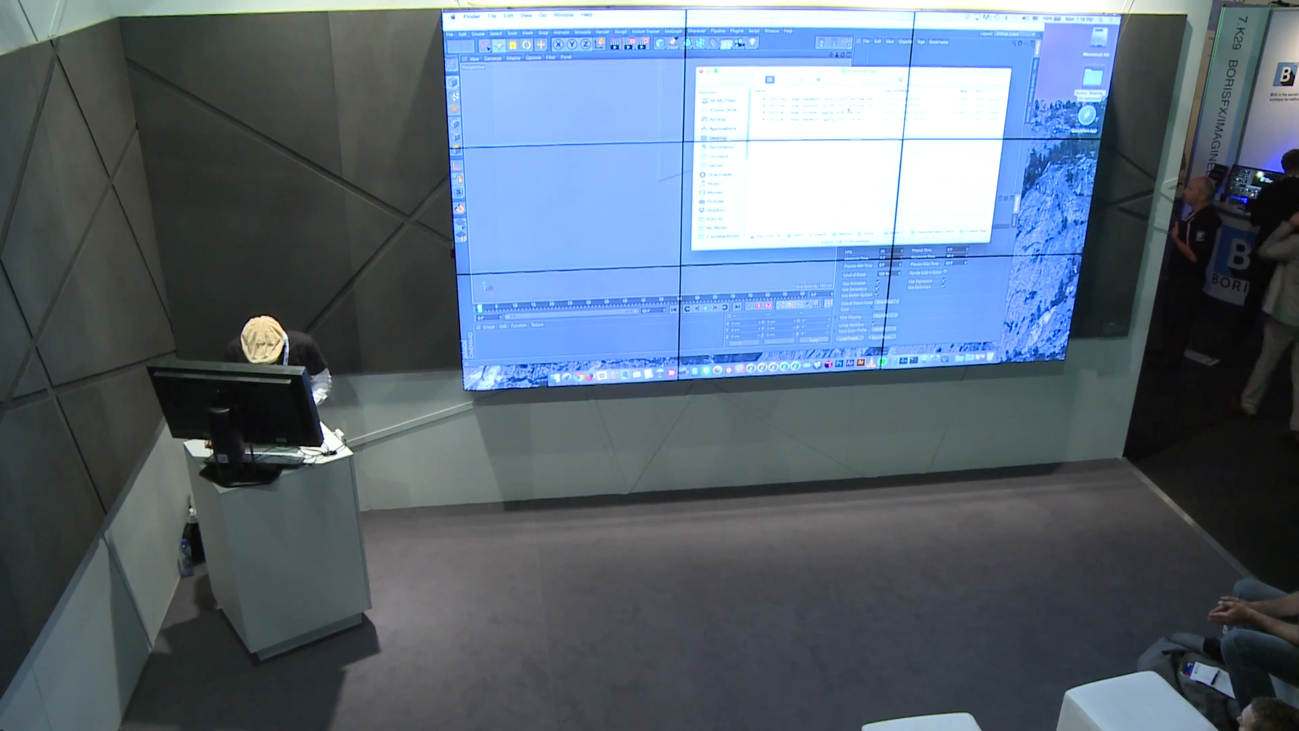
left_click(631, 170)
scroll(704, 193, "up", 5)
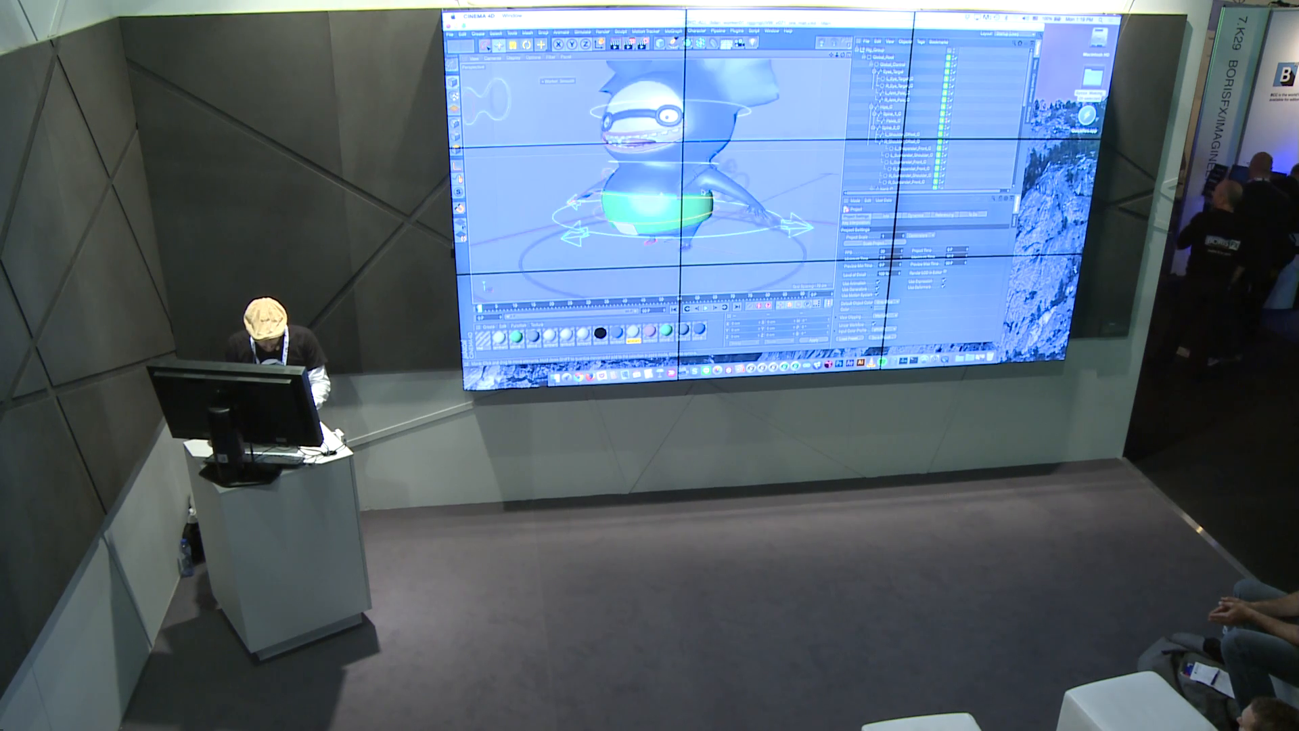
Step: Test the production rig's torso deformation by rotating the Spine_2_C controller from the side, and undo the rotation
left_click_drag(703, 192, 646, 192, "alt")
key("r")
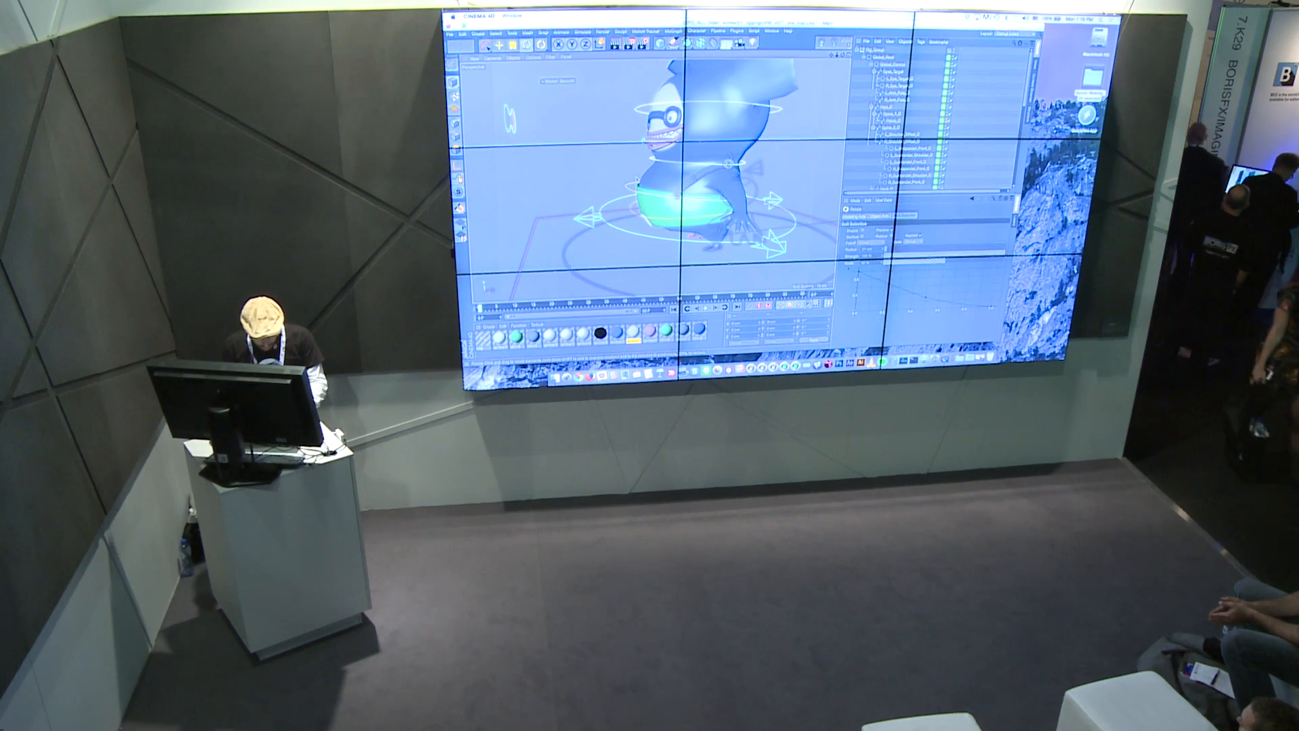
left_click(727, 162)
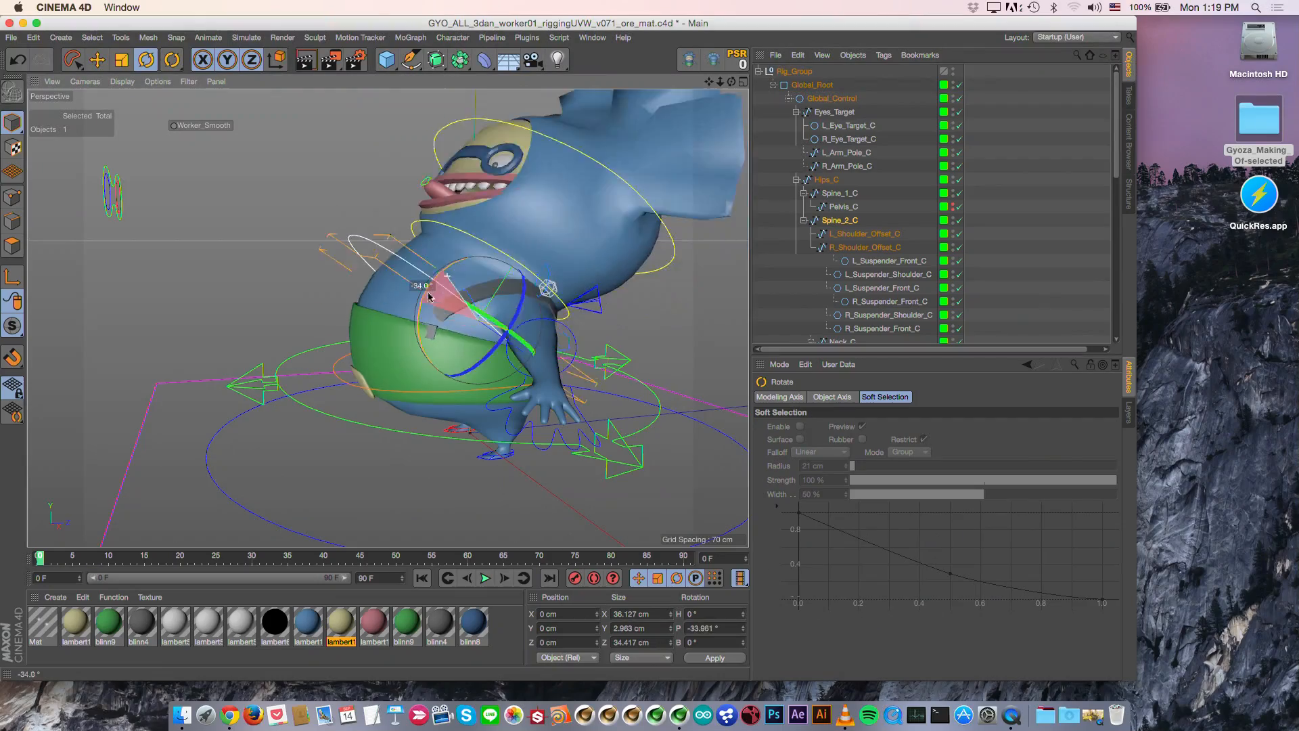
left_click_drag(443, 277, 479, 330)
key("super+z")
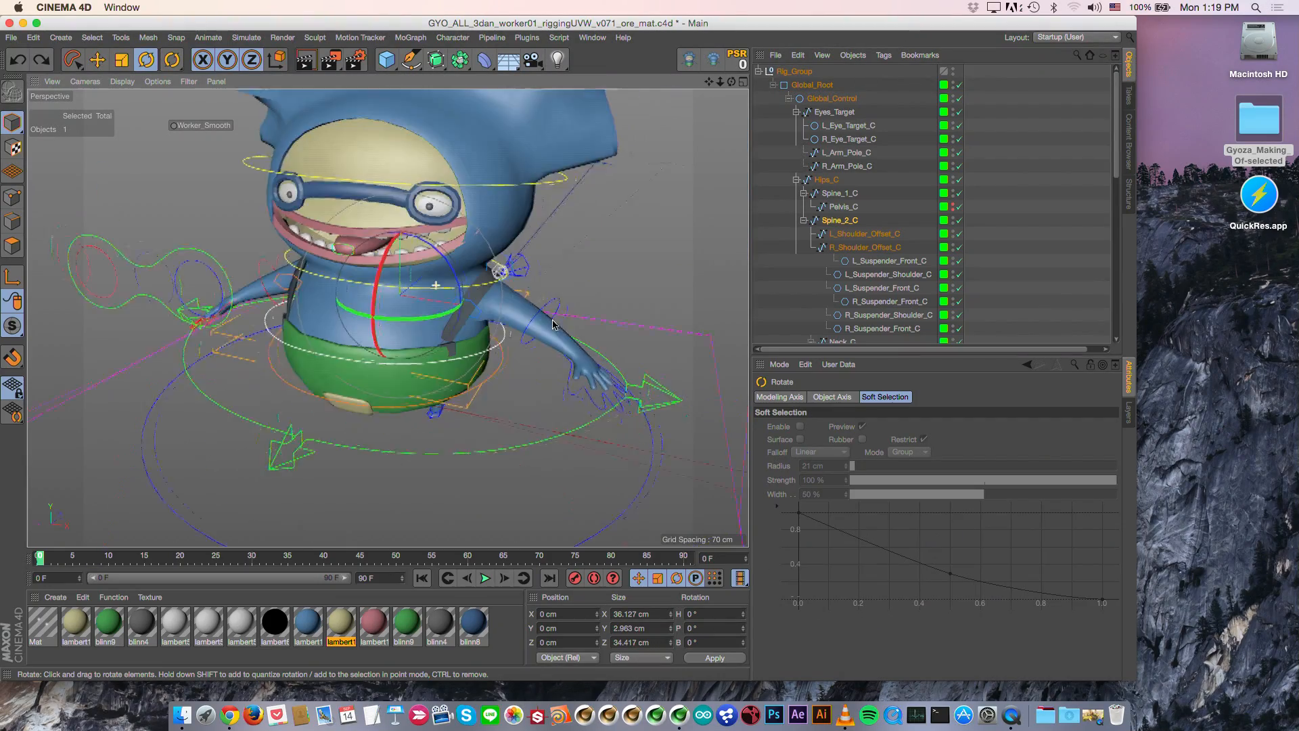
Step: Examine the whole production rig and look through its hierarchy of controllers and worker meshes
right_click_drag(479, 332, 436, 340, "alt")
left_click_drag(435, 340, 430, 304, "alt")
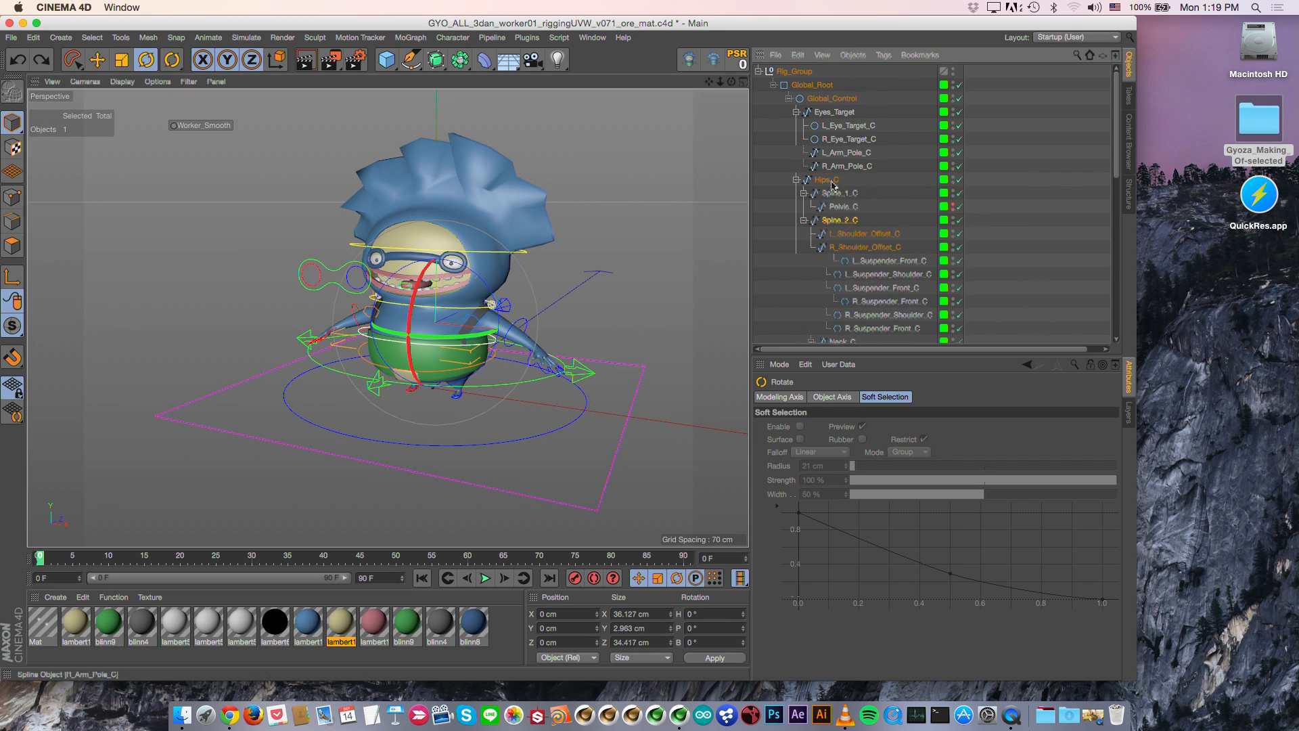
scroll(836, 183, "down", 10)
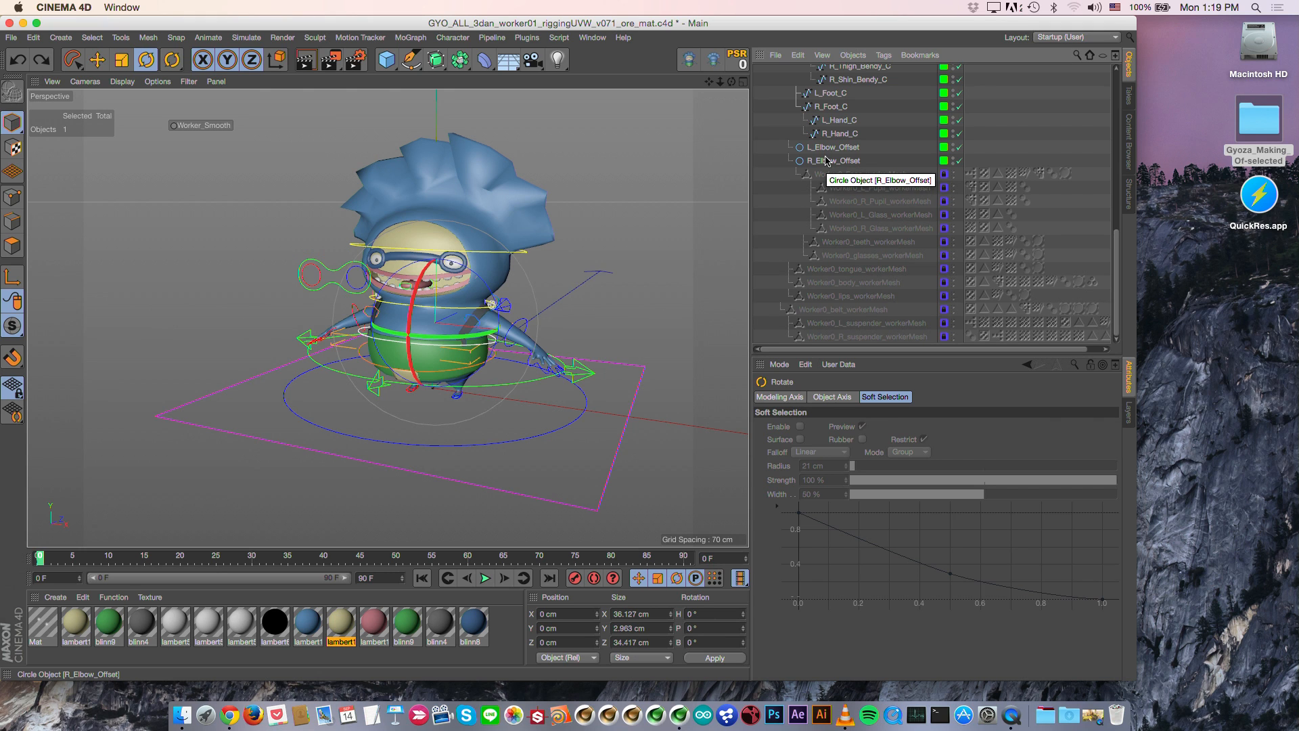
scroll(859, 150, "up", 10)
scroll(872, 162, "down", 10)
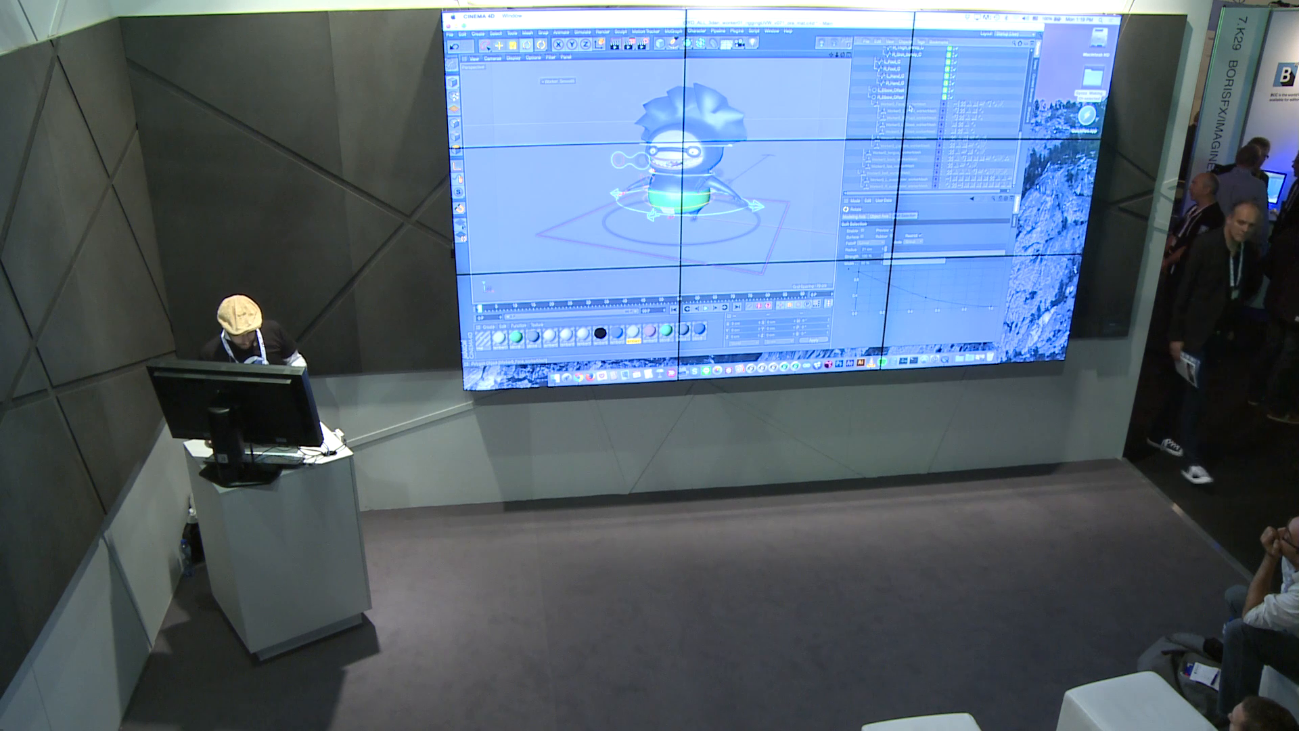
left_click_drag(729, 160, 685, 179, "alt")
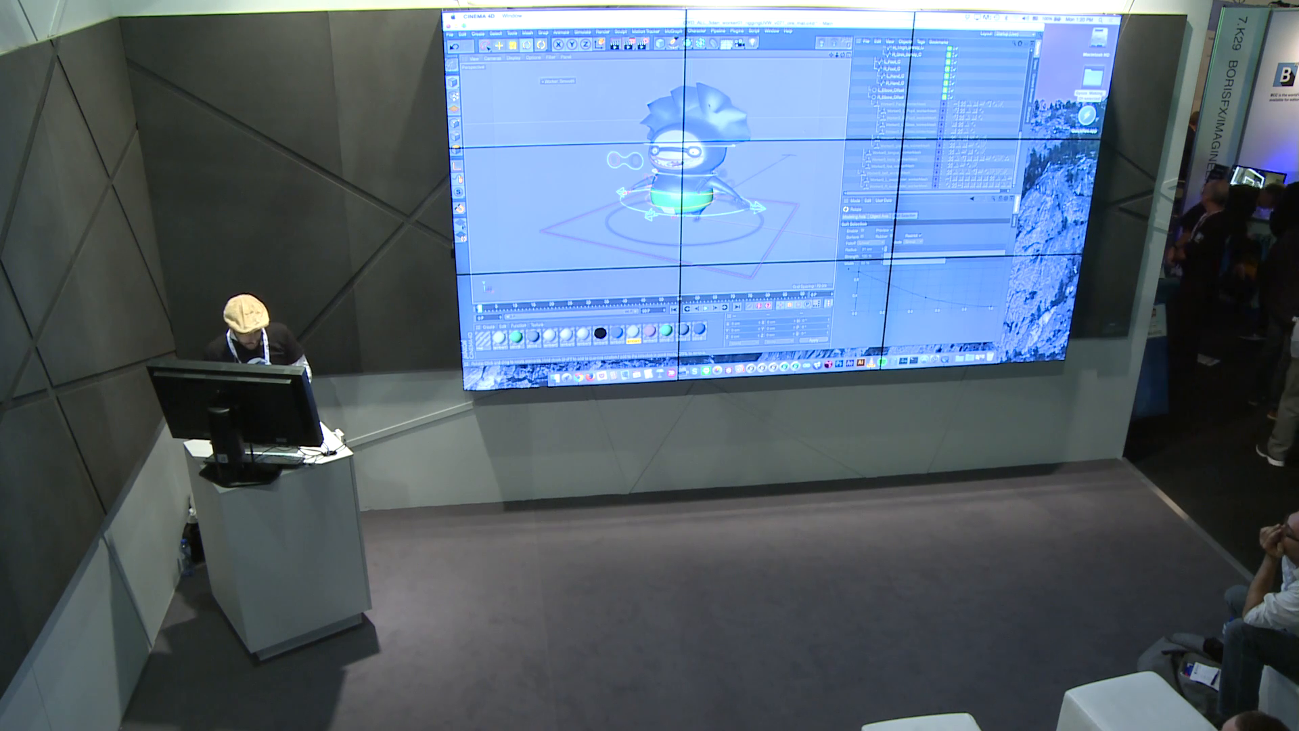
Step: Unlock and select all the worker mesh objects, and lock the meshes again so only the controllers stay selectable
left_click(748, 145)
key("e")
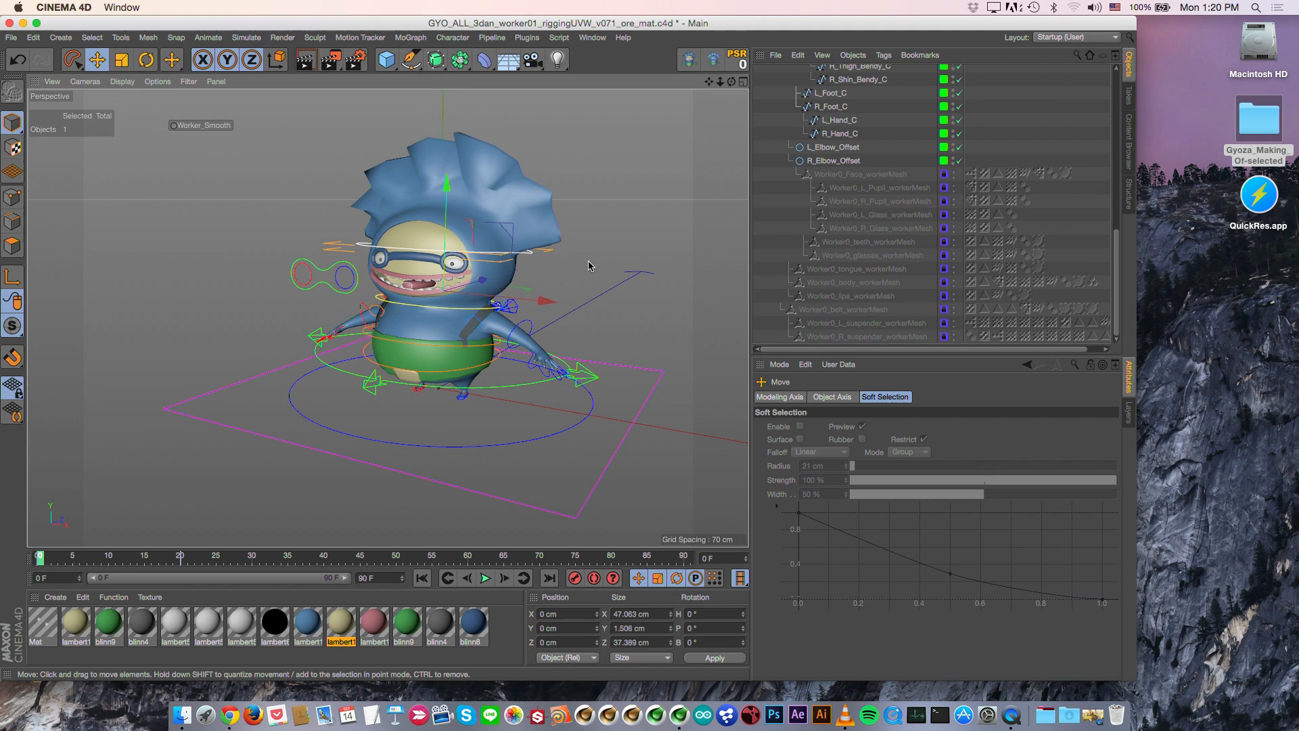
left_click(602, 246)
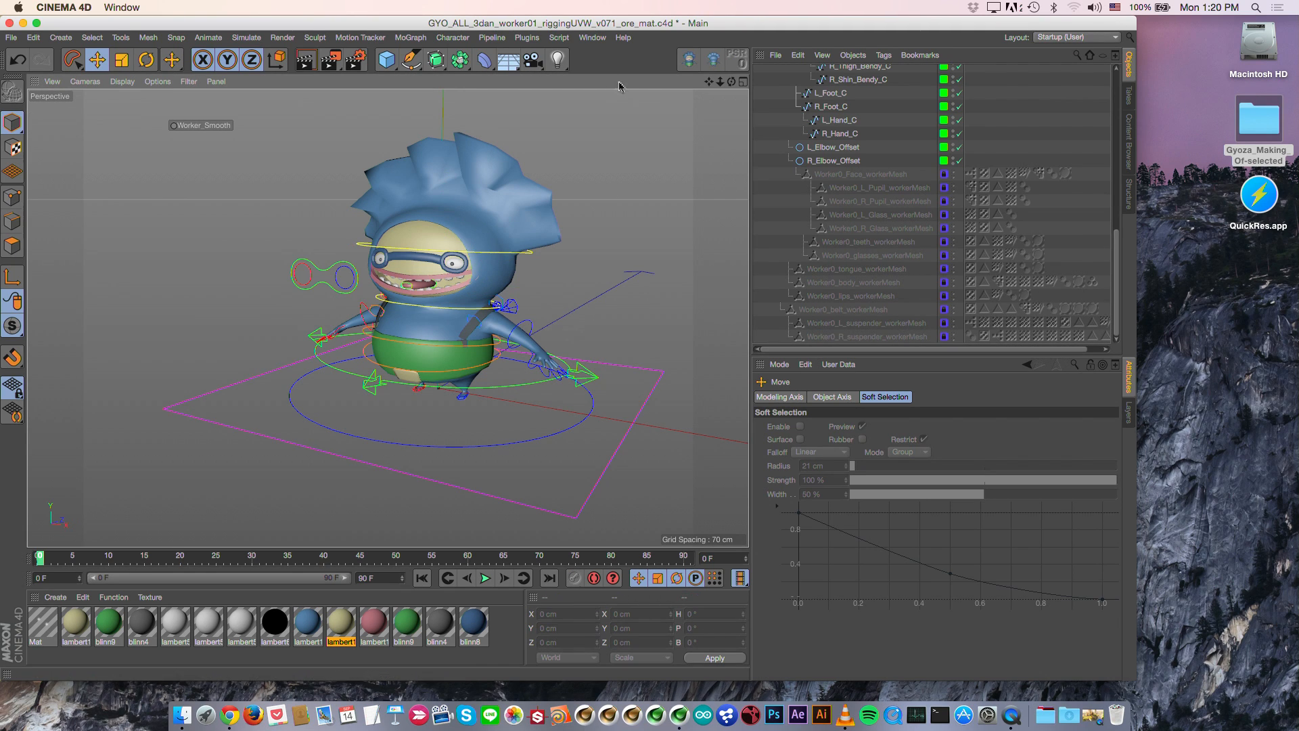
left_click(689, 60)
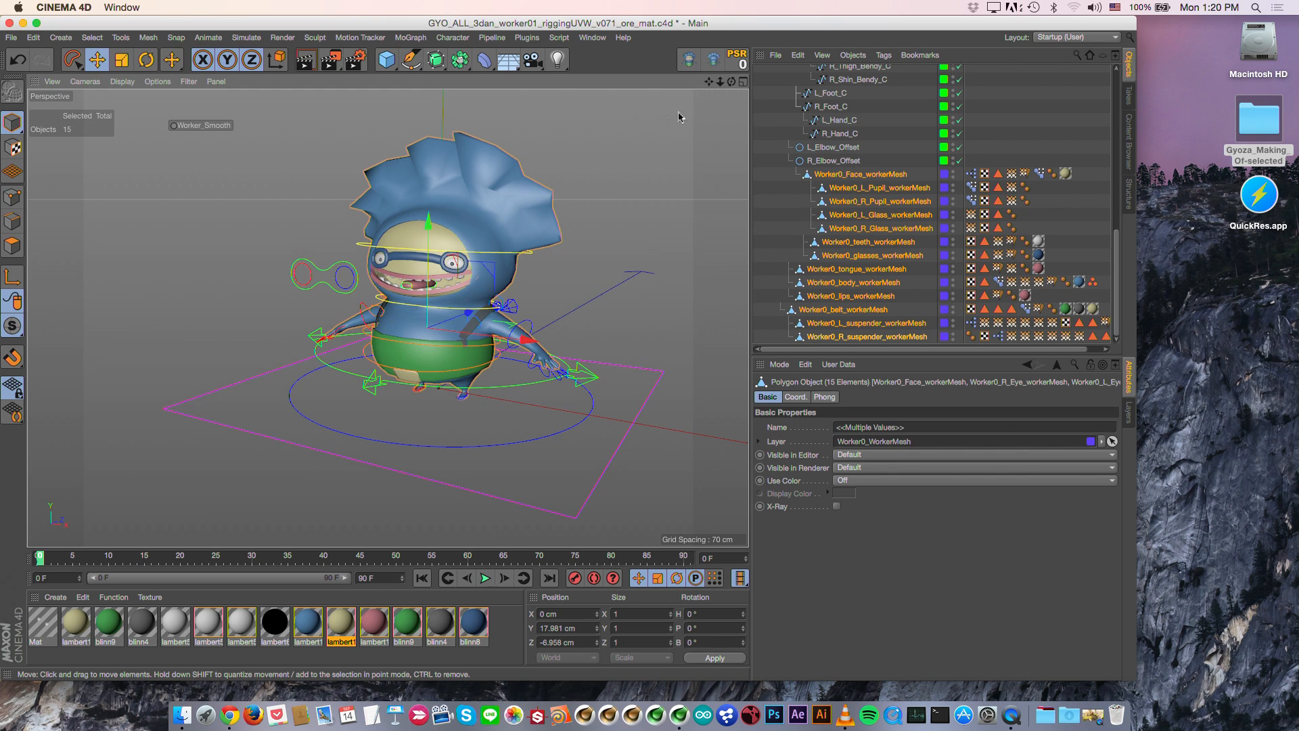
left_click(714, 65)
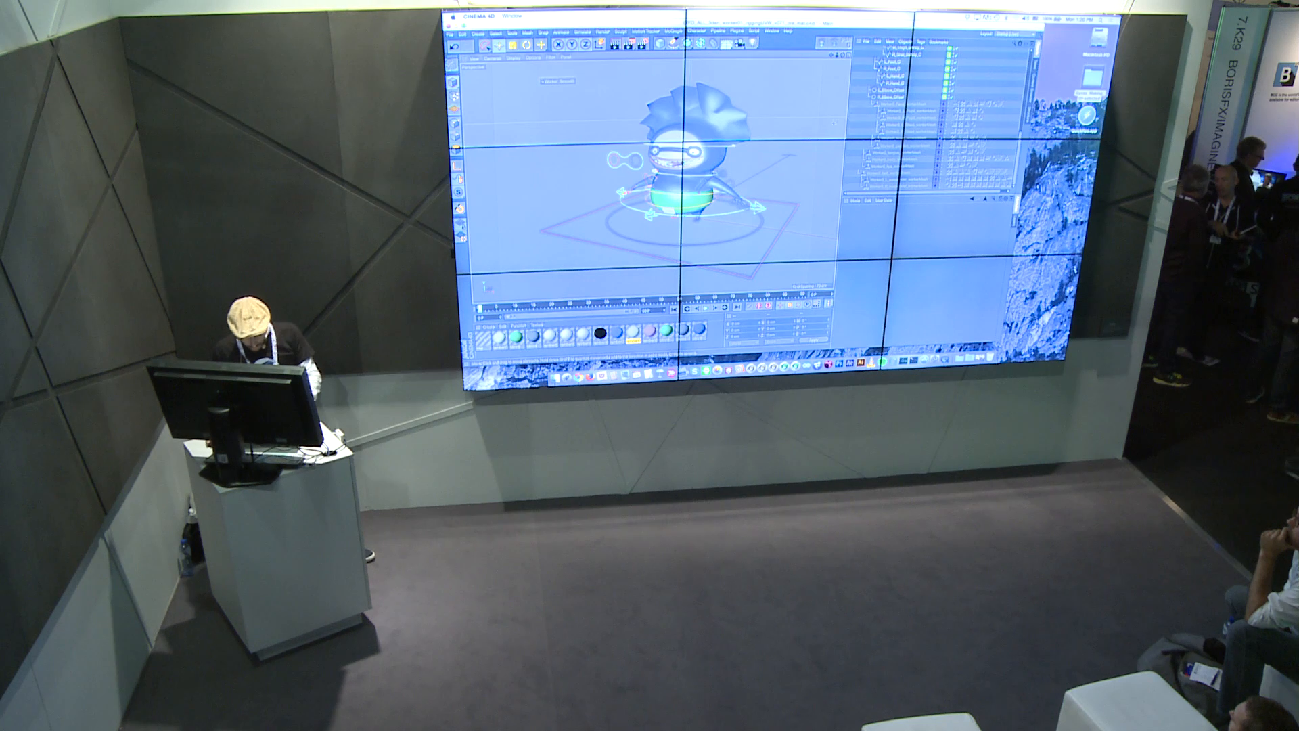
left_click_drag(864, 136, 851, 117, "alt")
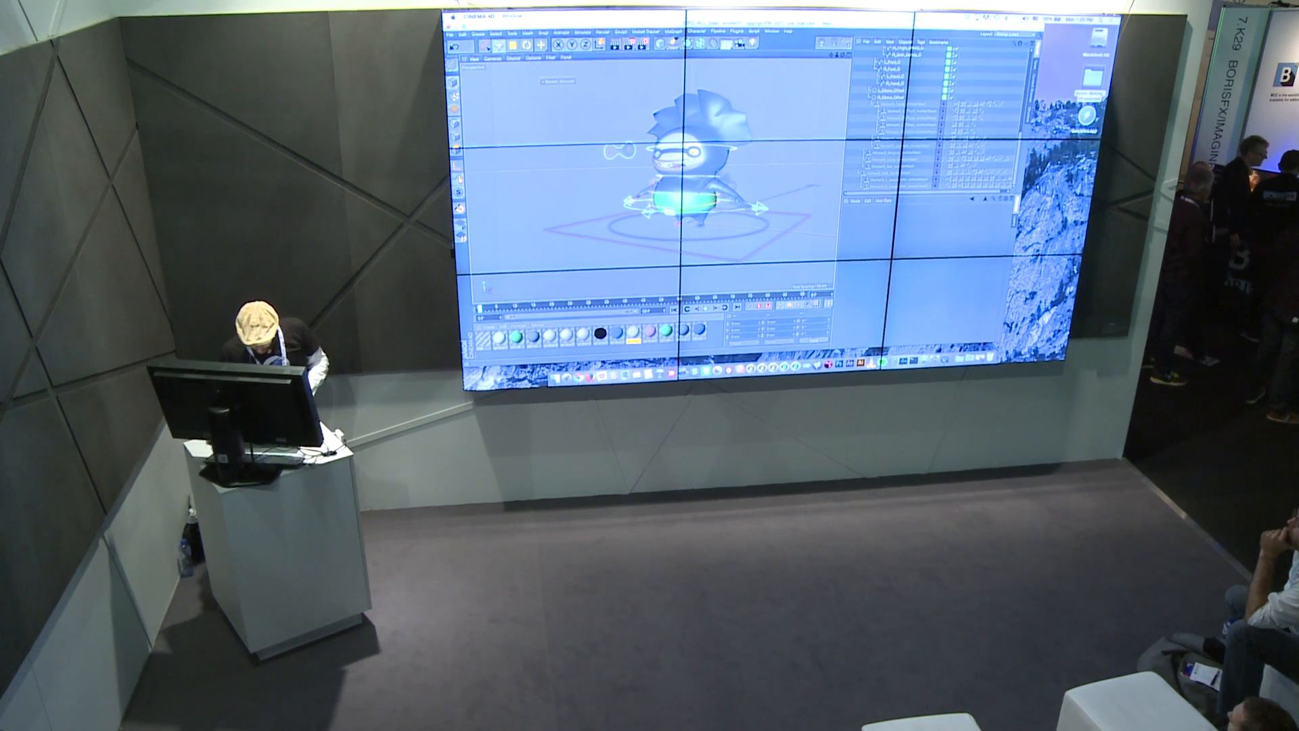
Step: Switch to QuickTime Player, scrub through GyozaKingdom_ep1_30s.mov, close the movie and quit the player
left_click(957, 358)
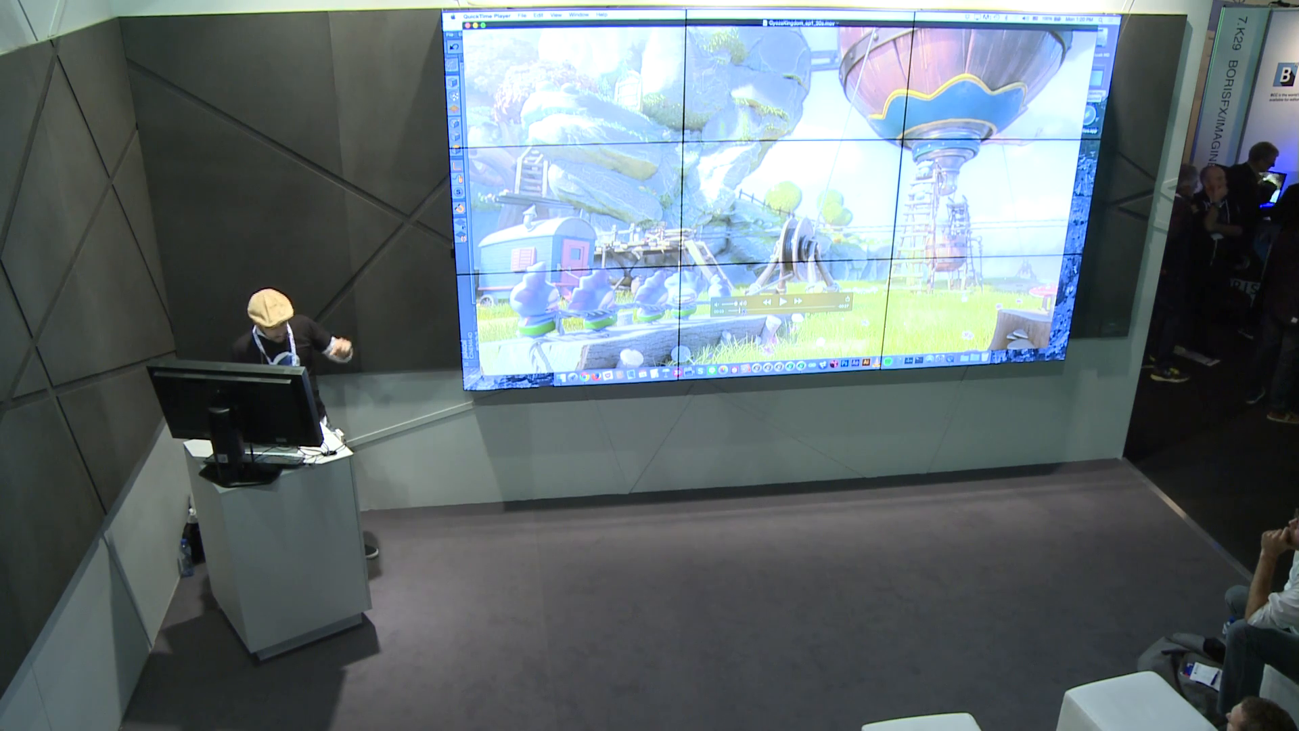
left_click_drag(741, 311, 787, 311)
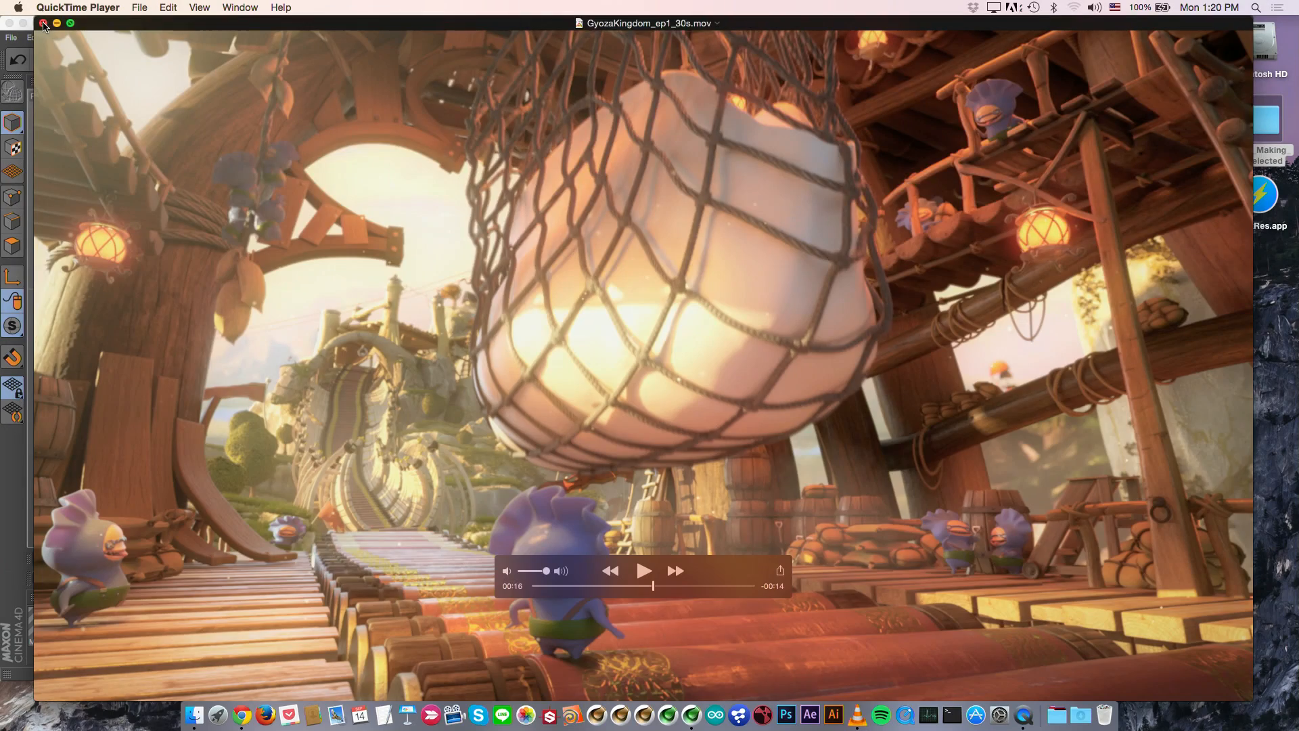
left_click(43, 24)
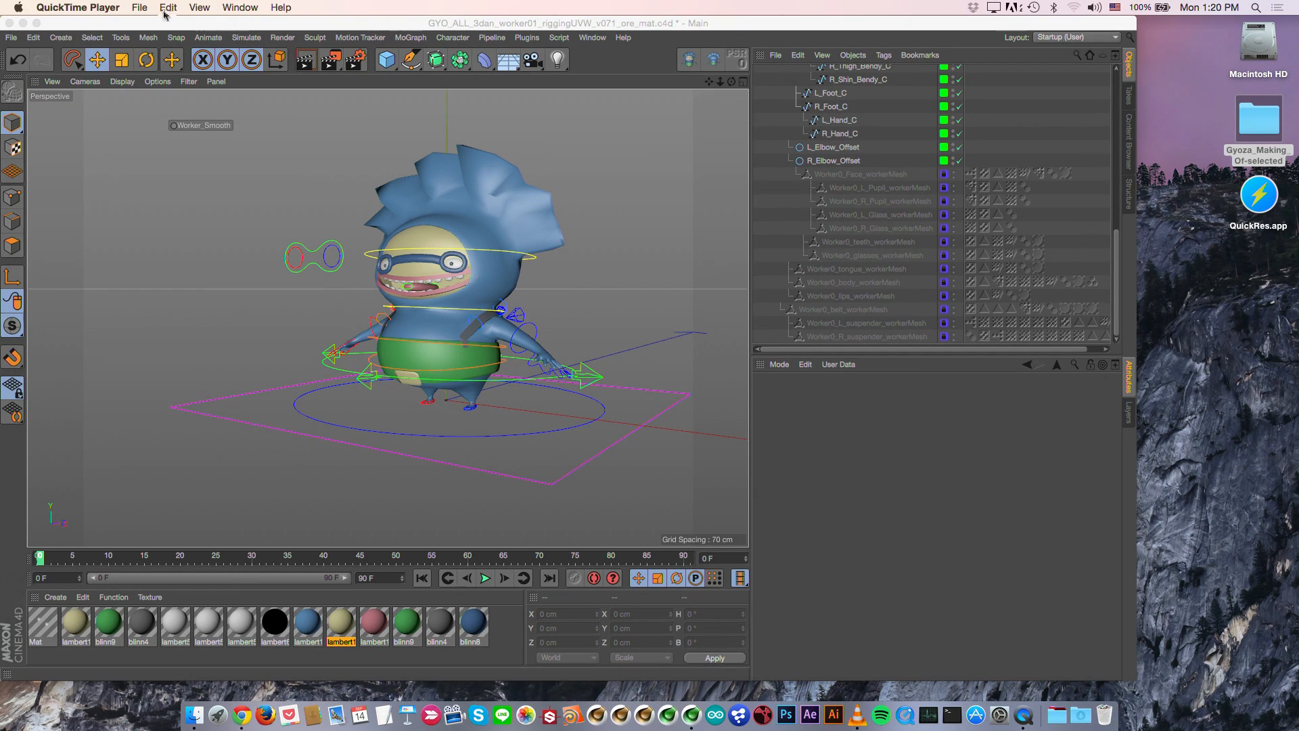
key("super+q")
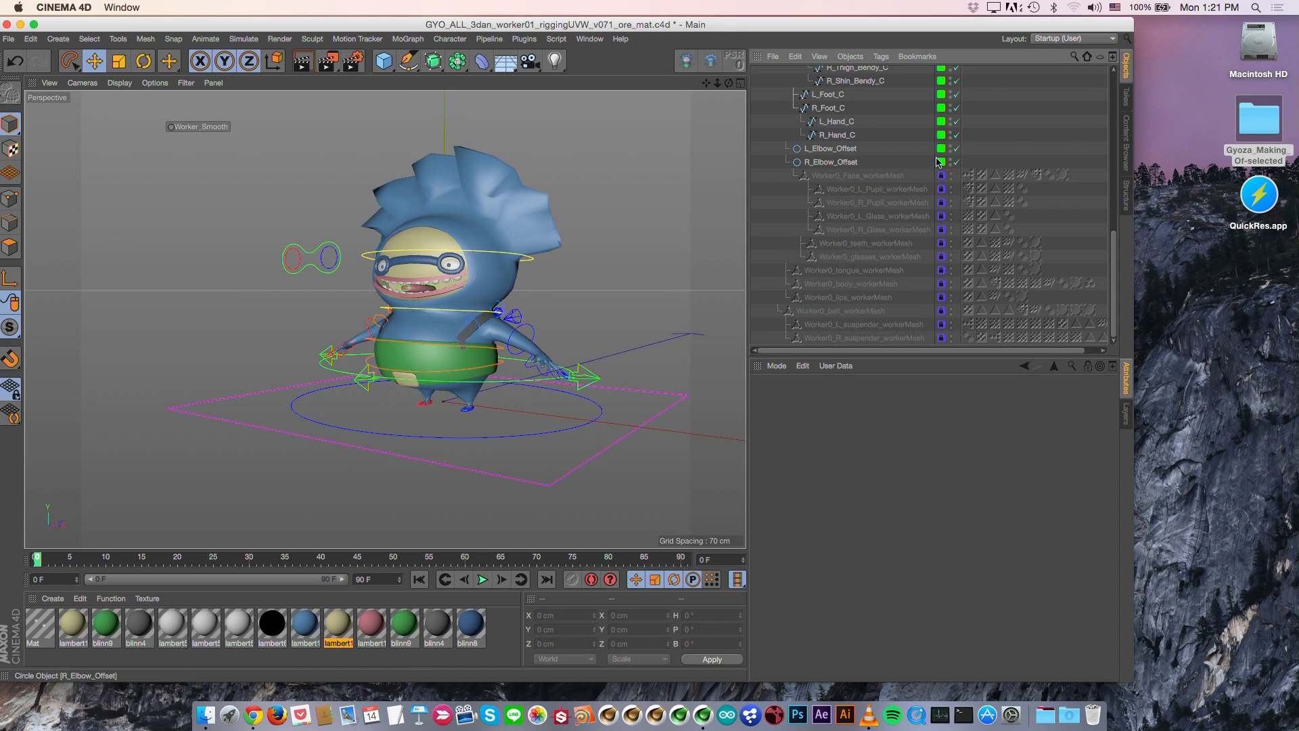
Step: Select the Global_Root controller and show its User Data with the smoothing, minion name and designation number settings
scroll(887, 127, "up", 10)
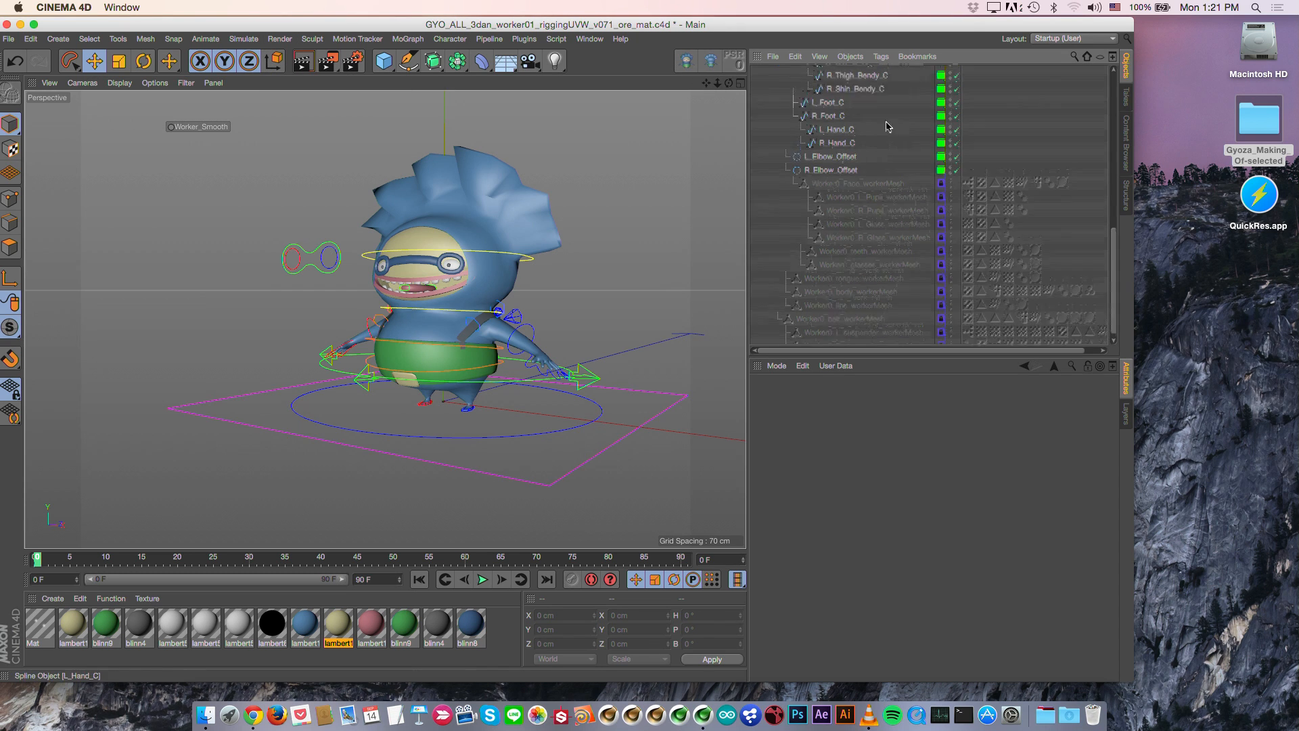
left_click(639, 426)
left_click(888, 398)
left_click_drag(518, 380, 455, 400, "alt")
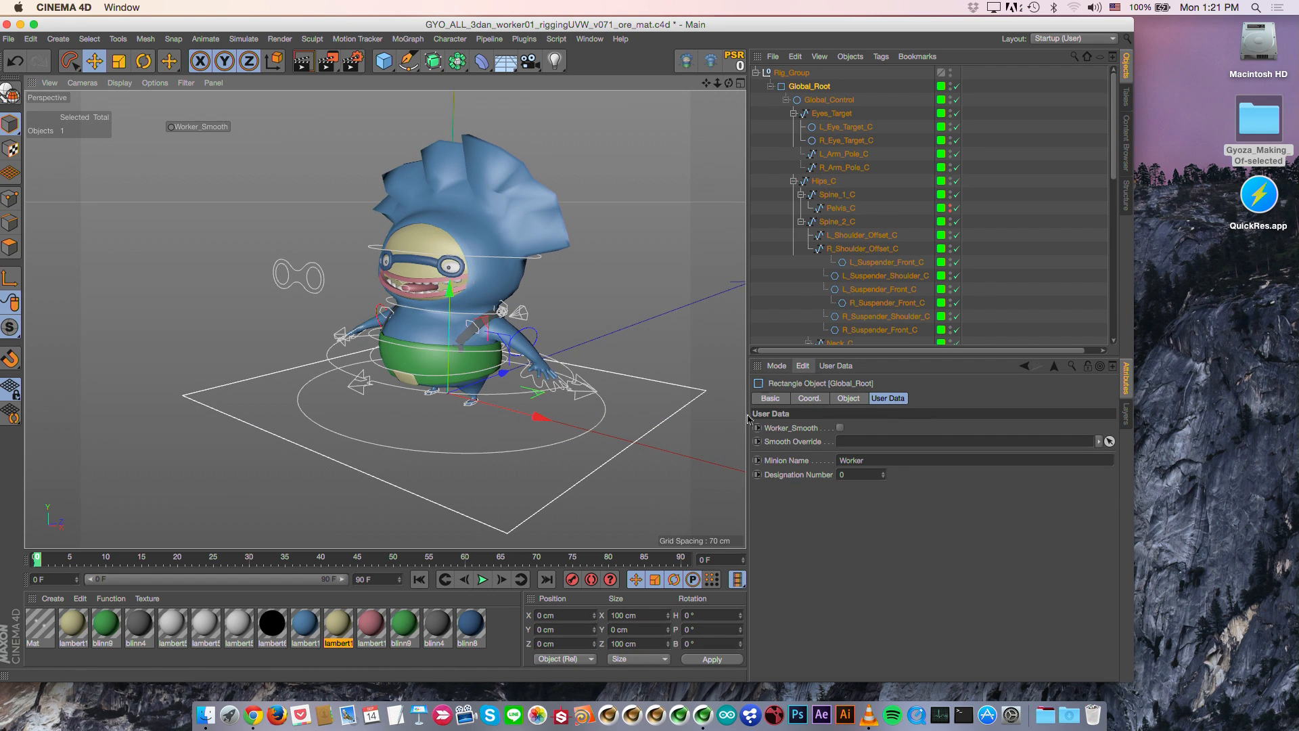
Step: Set the Minion Name user data of the Global_Root controller to "Roper"
left_click(879, 461)
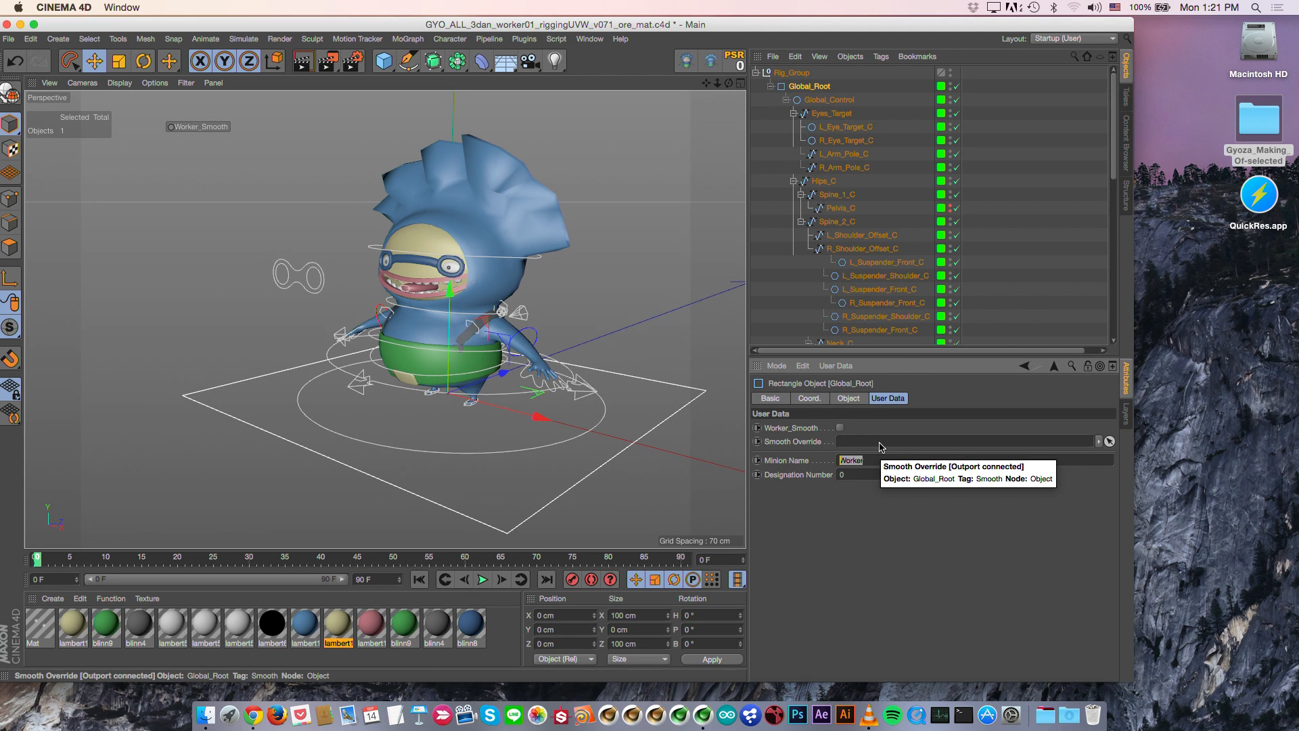
type("Rope")
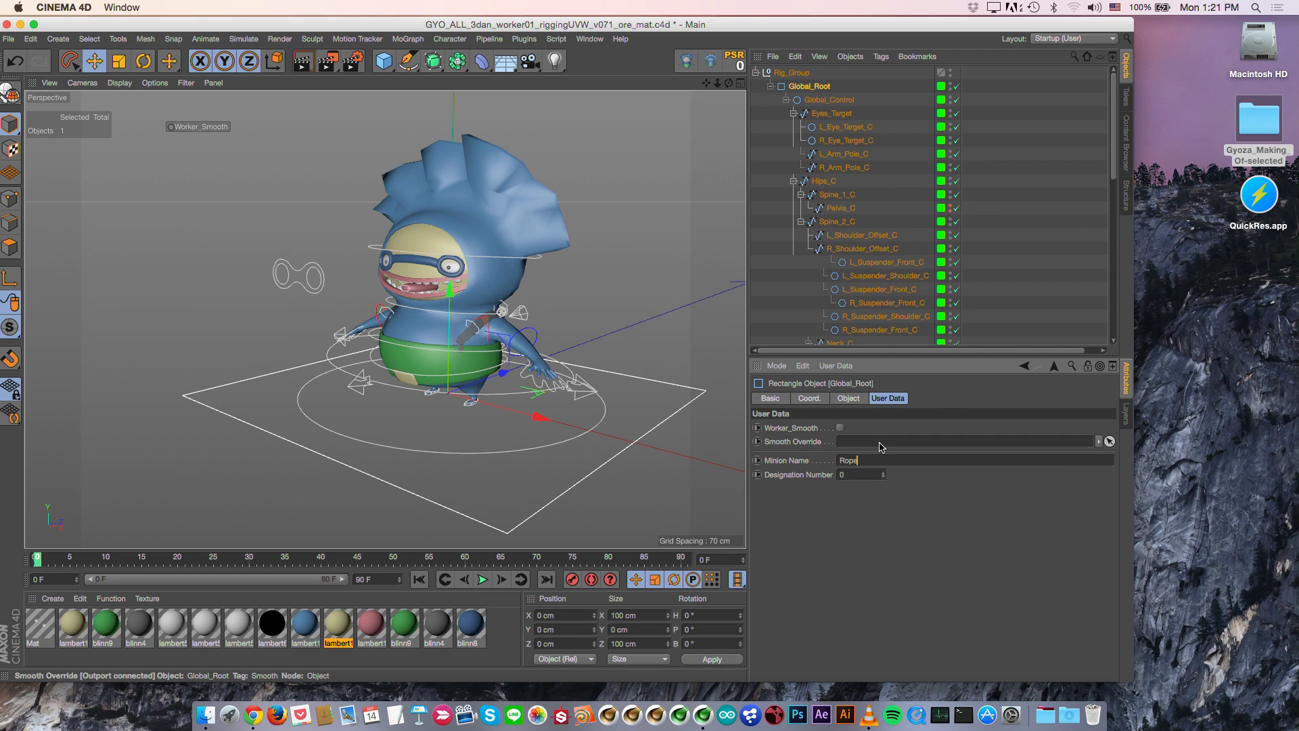
type("r")
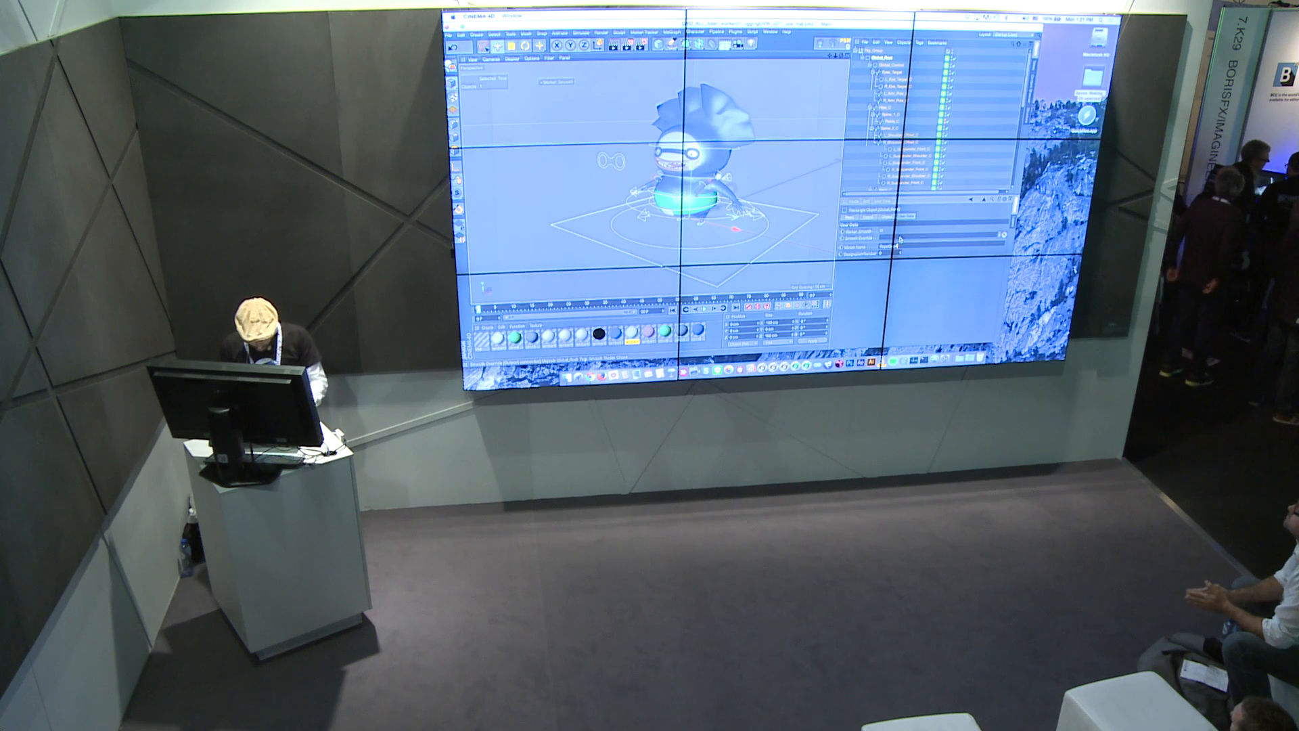
Step: Close the worker rig project without saving and open GYO_ALL_3dan_leader03_riggingSCALED_v023_ore_mat.c4d from Finder
scroll(896, 134, "down", 10)
scroll(892, 109, "down", 5)
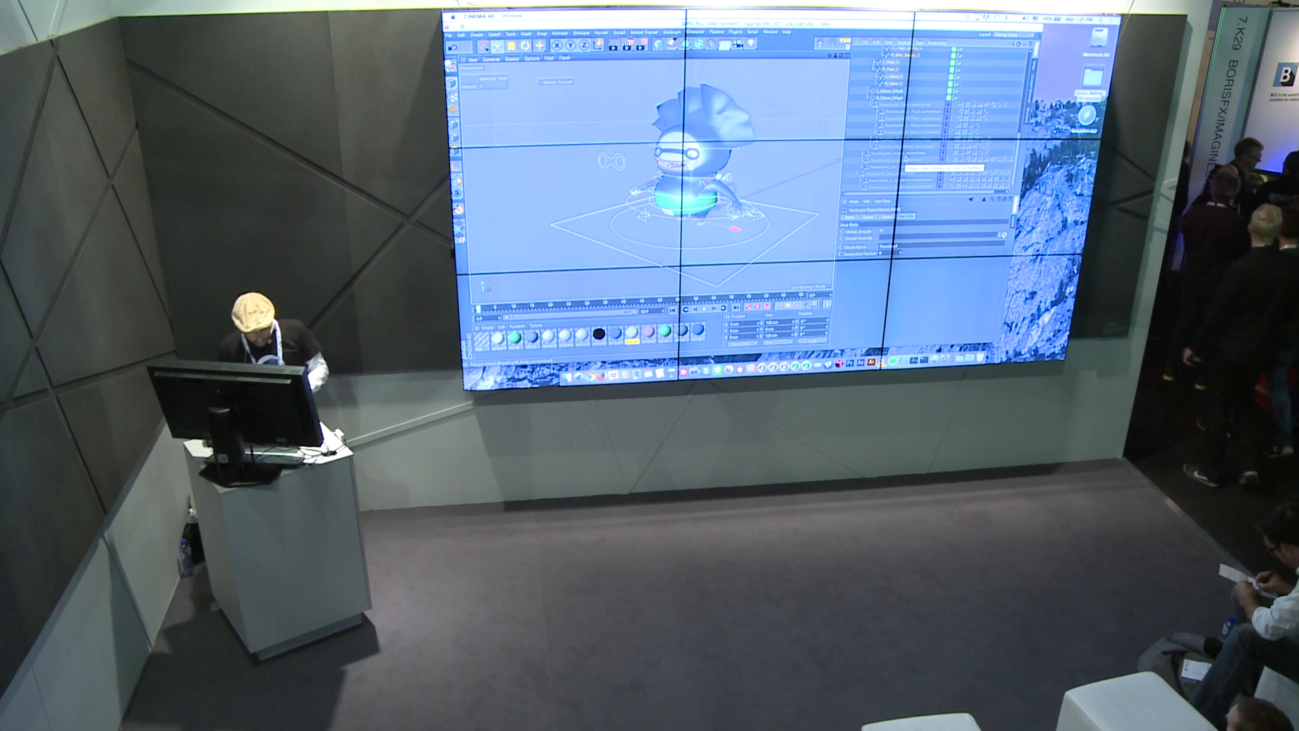
left_click(805, 134)
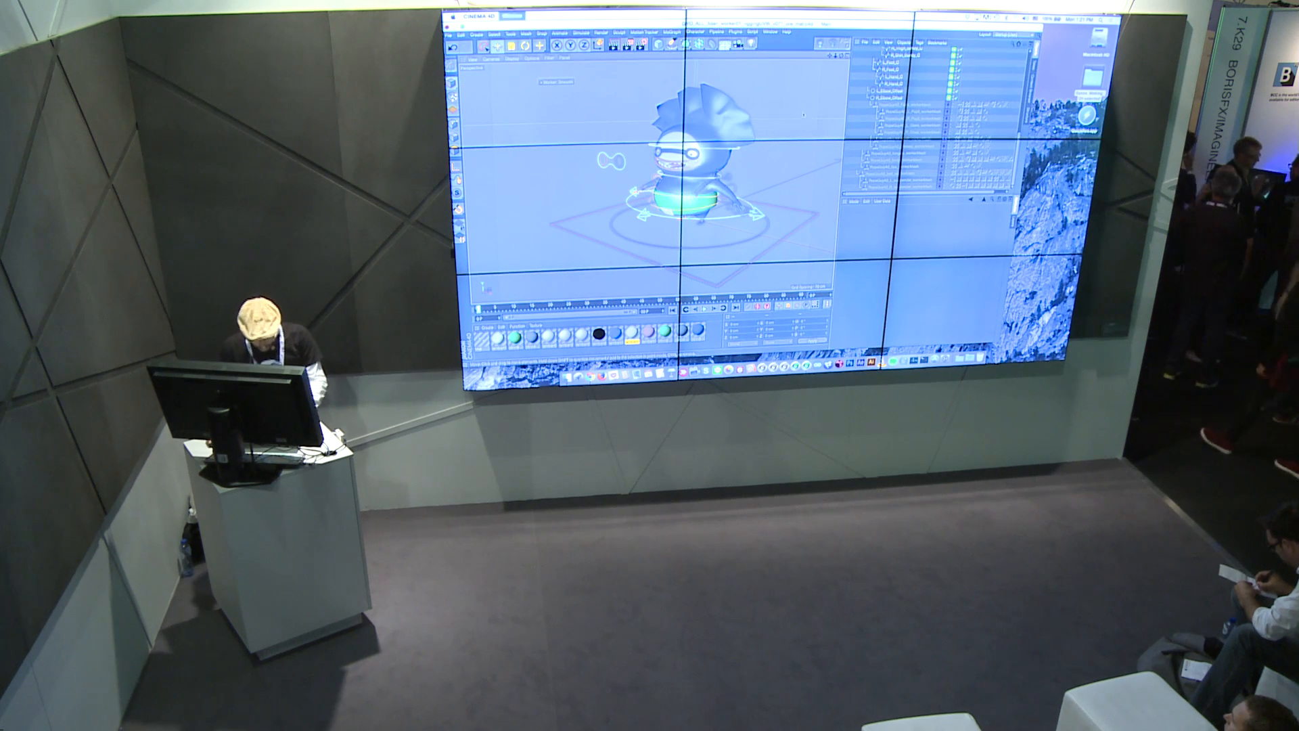
key("super+w")
key("n")
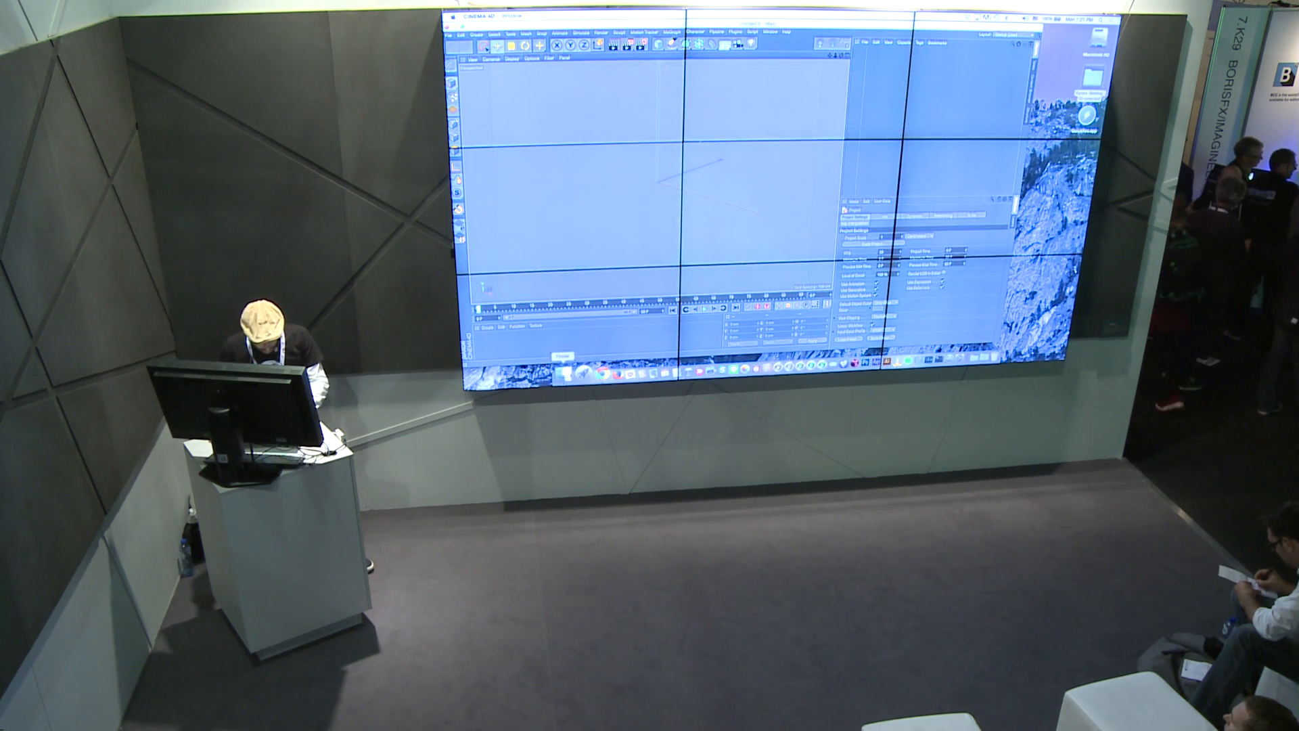
left_click(567, 377)
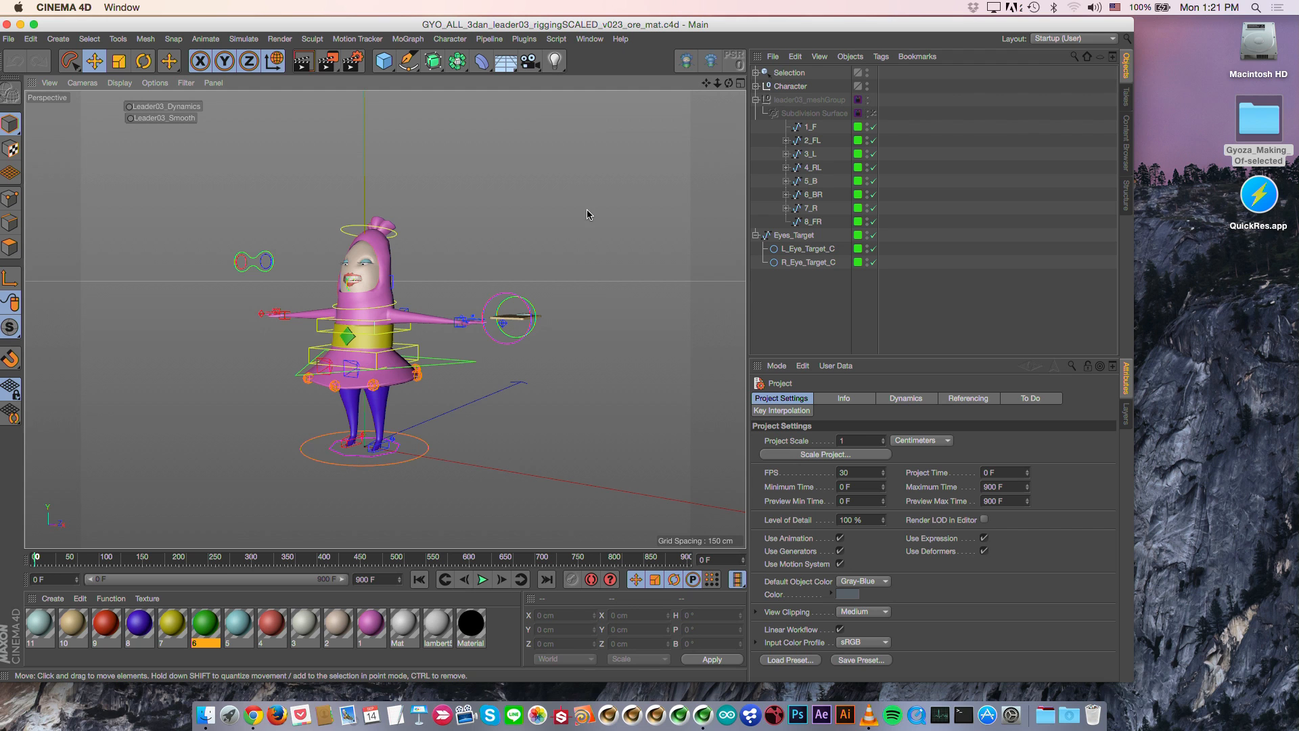
Step: Turn on Leader03_Dynamics and test it on the torso controller during playback, ending back at frame 0
left_click_drag(447, 316, 500, 257, "alt")
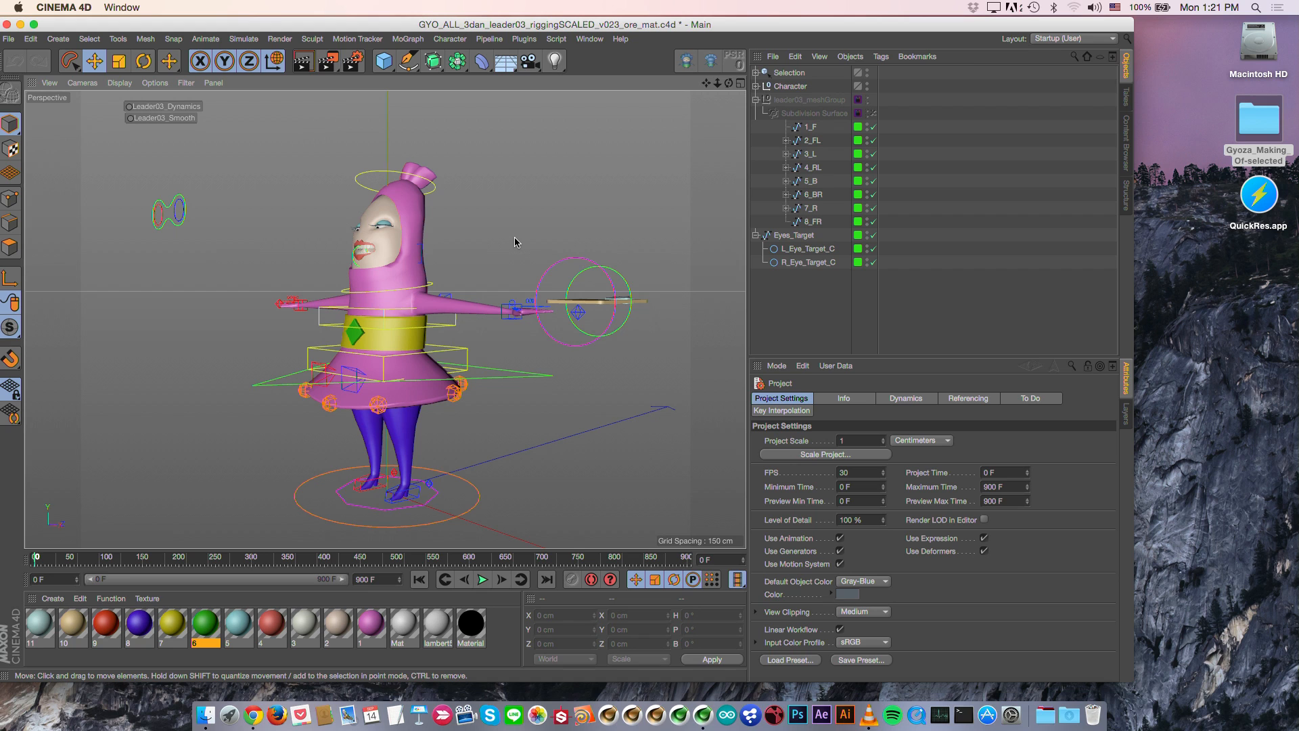
left_click_drag(414, 365, 357, 345, "alt")
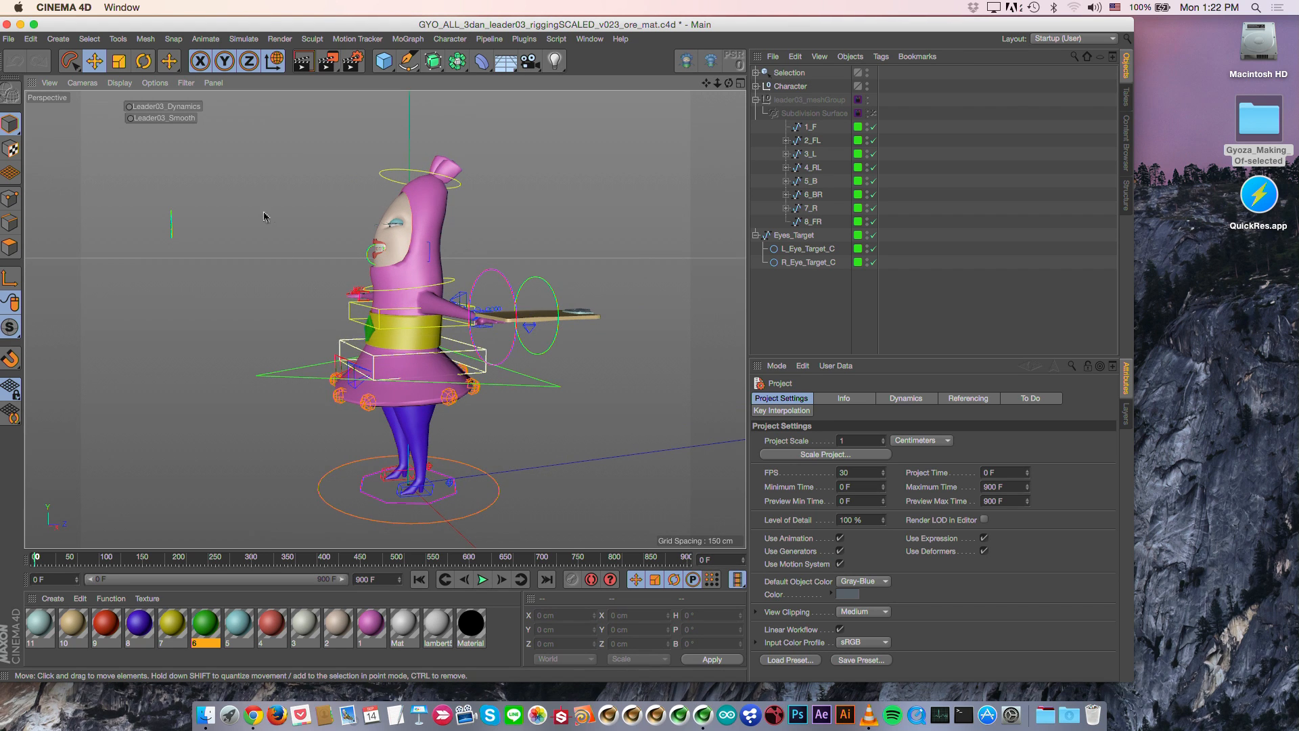
left_click(191, 103)
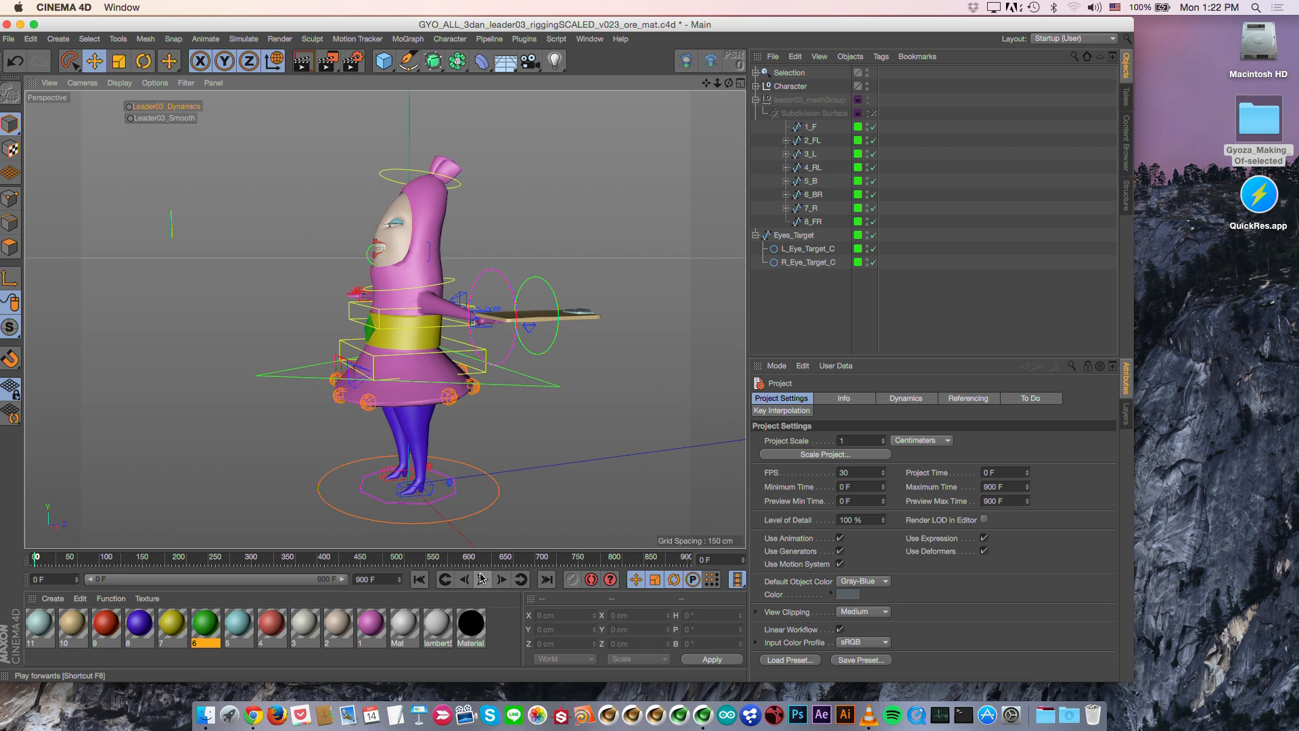
left_click(542, 385)
left_click_drag(640, 338, 624, 321, "alt")
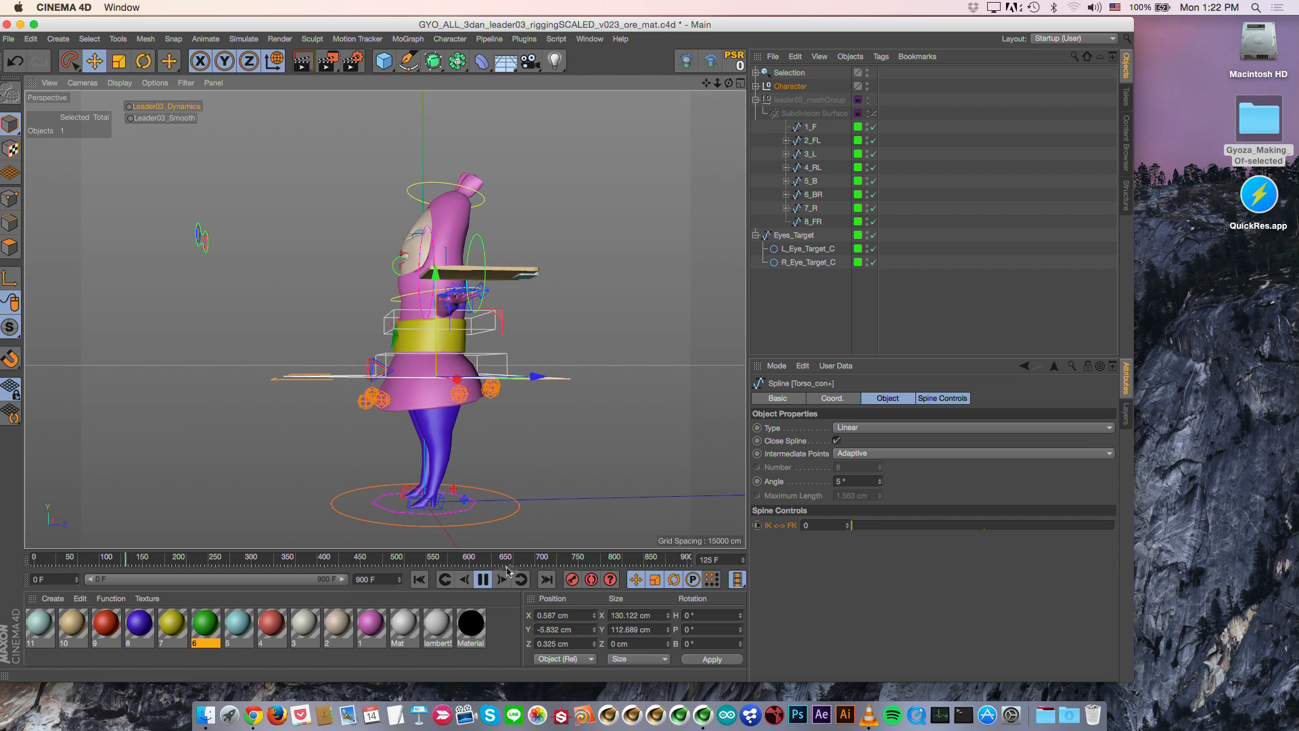
left_click(419, 579)
Step: Select the jaw controller on the leader's face and set its CloseLips user data to 100 %
scroll(408, 228, "up", 5)
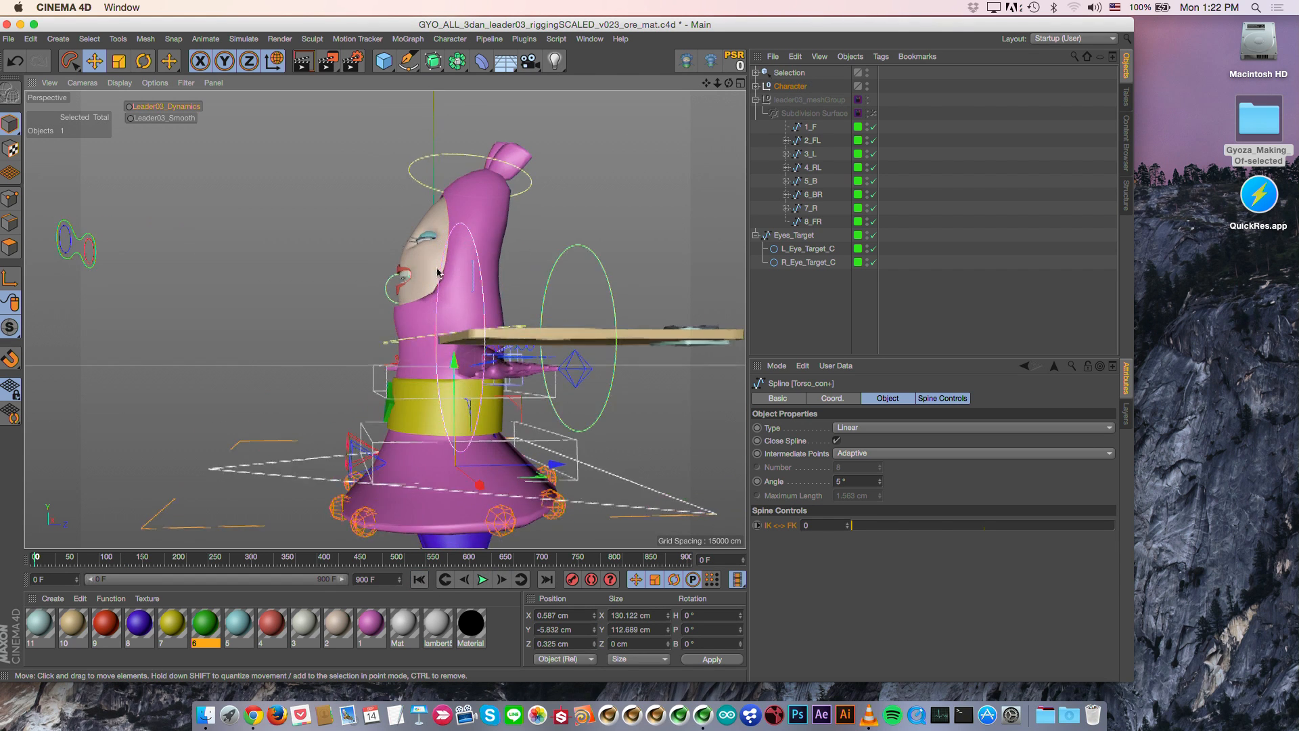
left_click_drag(423, 261, 491, 302, "alt")
left_click(377, 274)
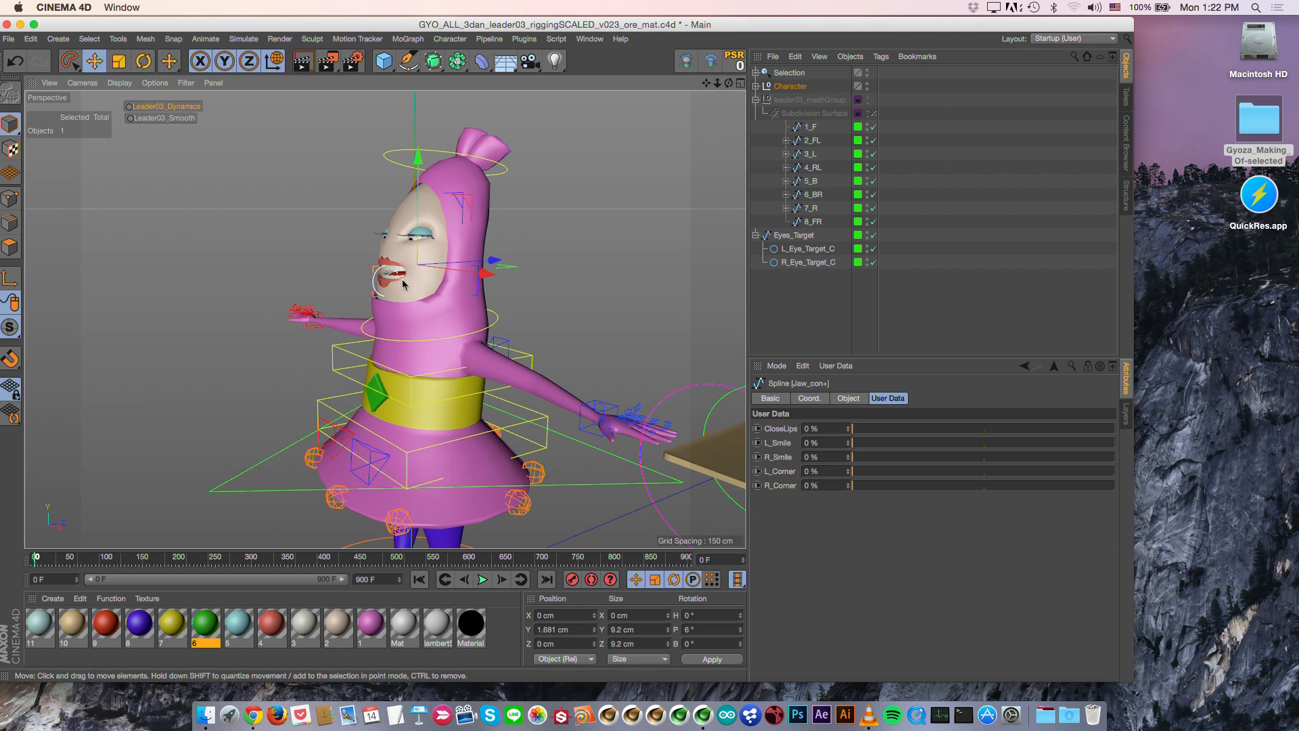
scroll(410, 238, "up", 5)
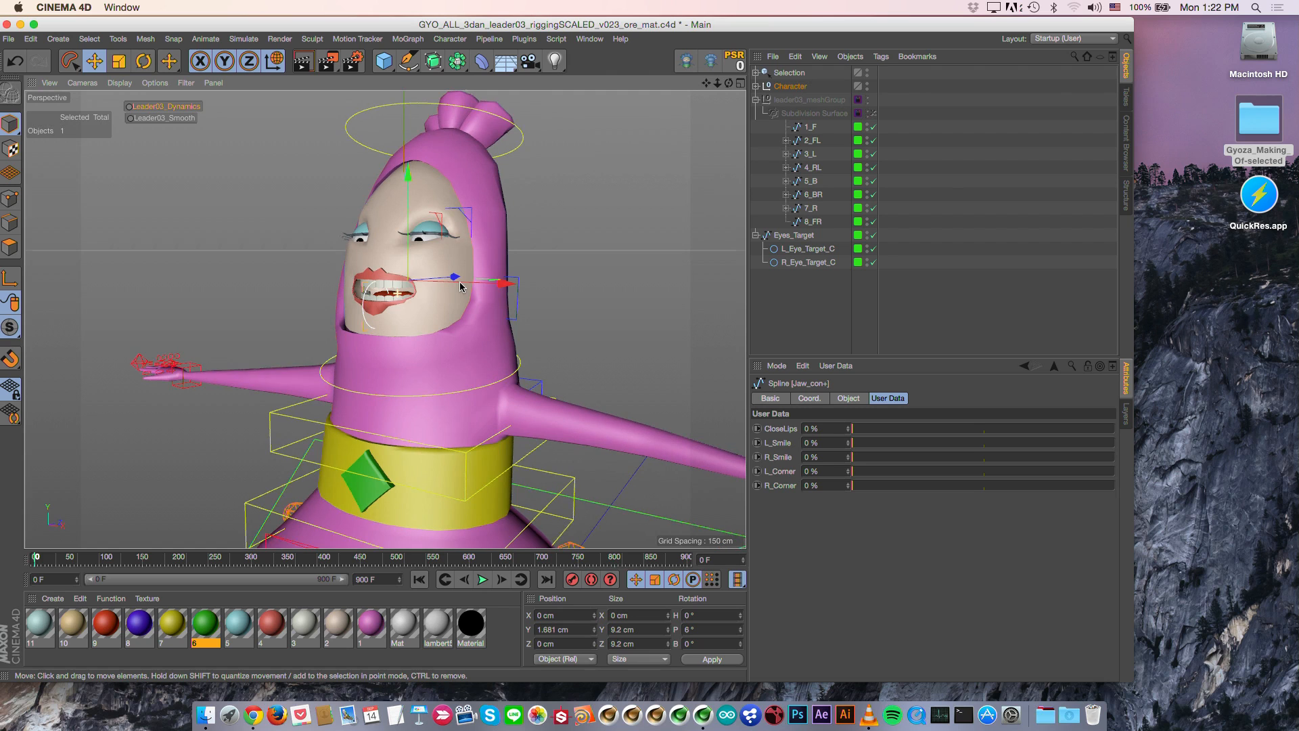
left_click_drag(869, 430, 1221, 450)
Step: Set the jaw controller's pitch rotation (R.P) to 0°
left_click(811, 399)
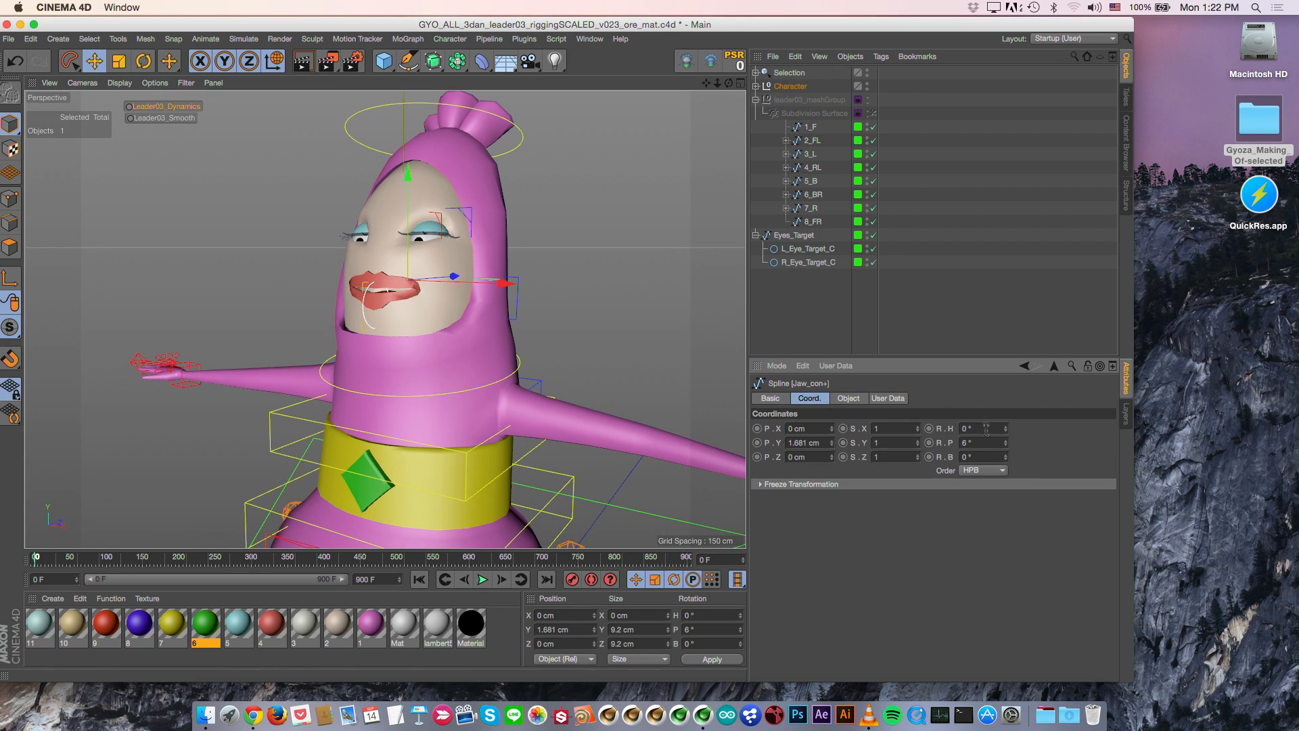
left_click(987, 436)
type("0")
key("Return")
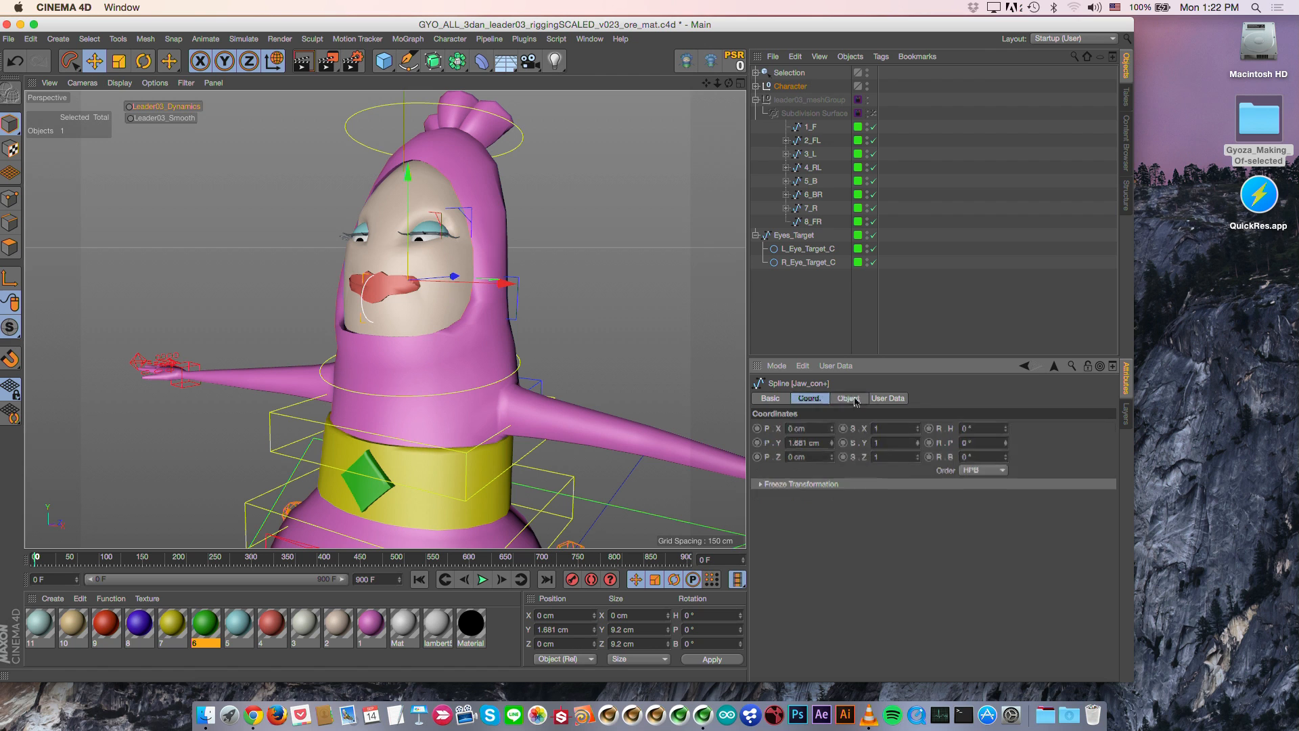
Step: Set the jaw controller's L_Smile and R_Smile user data to 100 % each
left_click(887, 397)
left_click_drag(866, 444, 1200, 471)
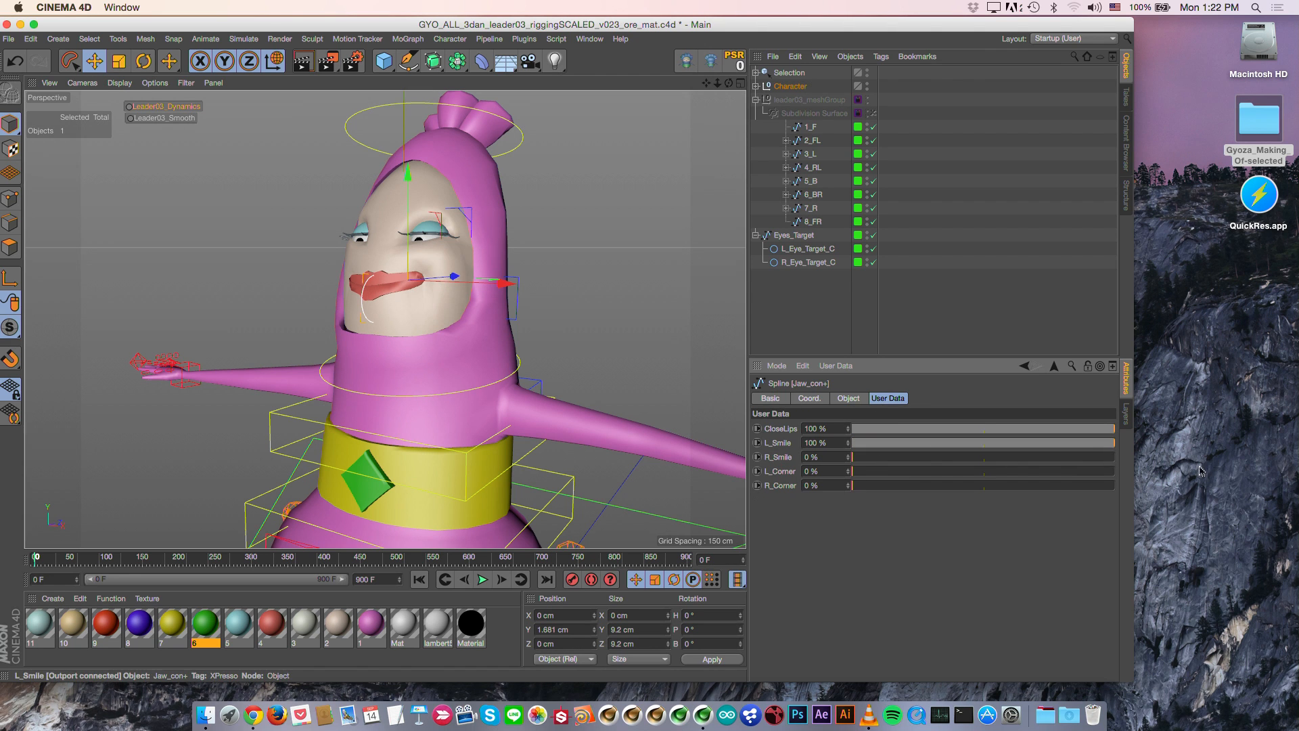
left_click_drag(887, 462, 1204, 474)
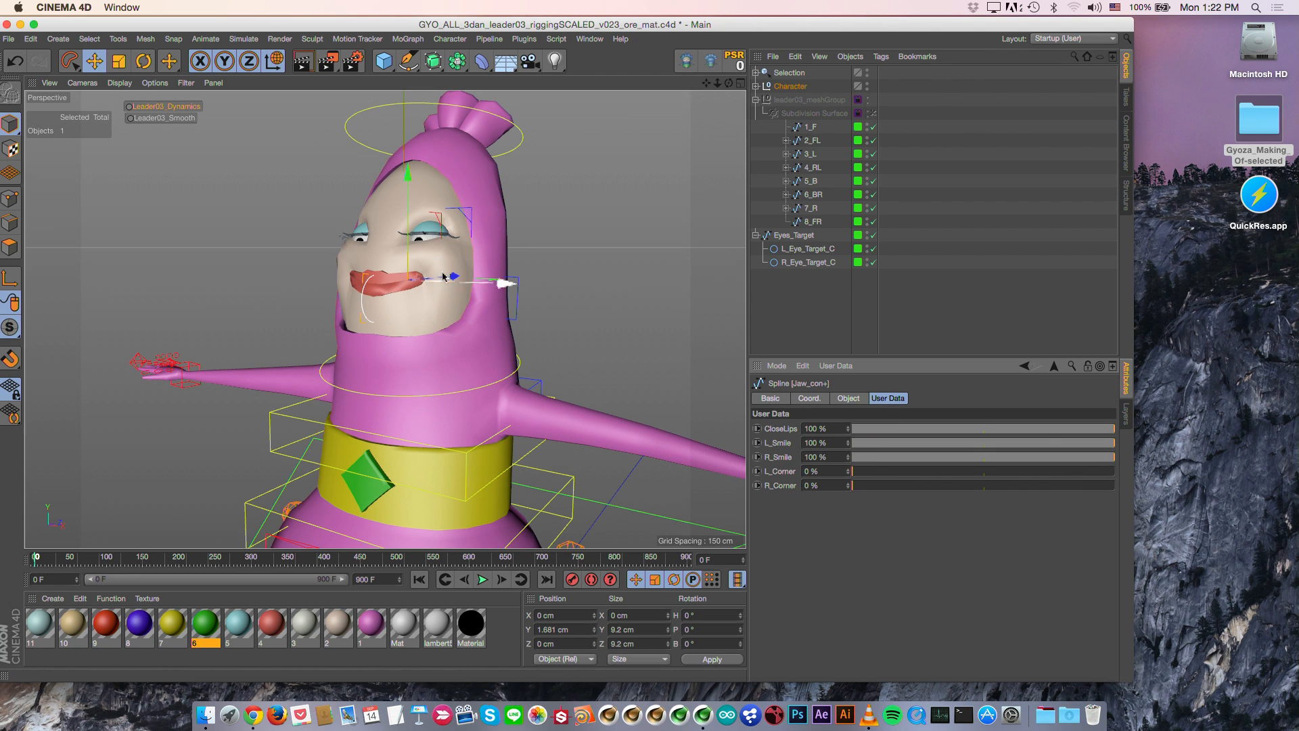
Step: Raise the Eyes_Target controller above the leader's head to redirect her gaze
scroll(421, 291, "down", 5)
left_click(258, 279)
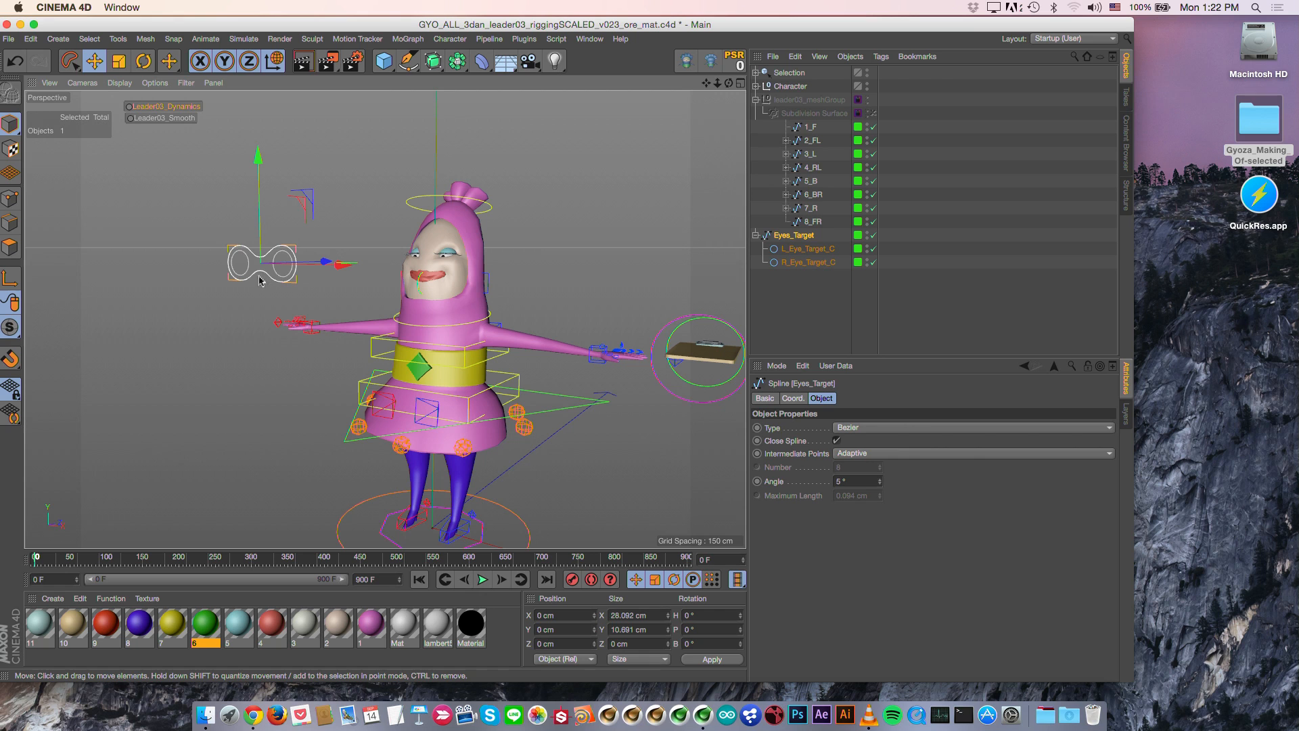
key("e")
left_click_drag(284, 304, 296, 125)
left_click_drag(404, 241, 373, 256, "alt")
Step: Deselect the controller and close the leader rig project without saving the changes
left_click(359, 175)
key("super+w")
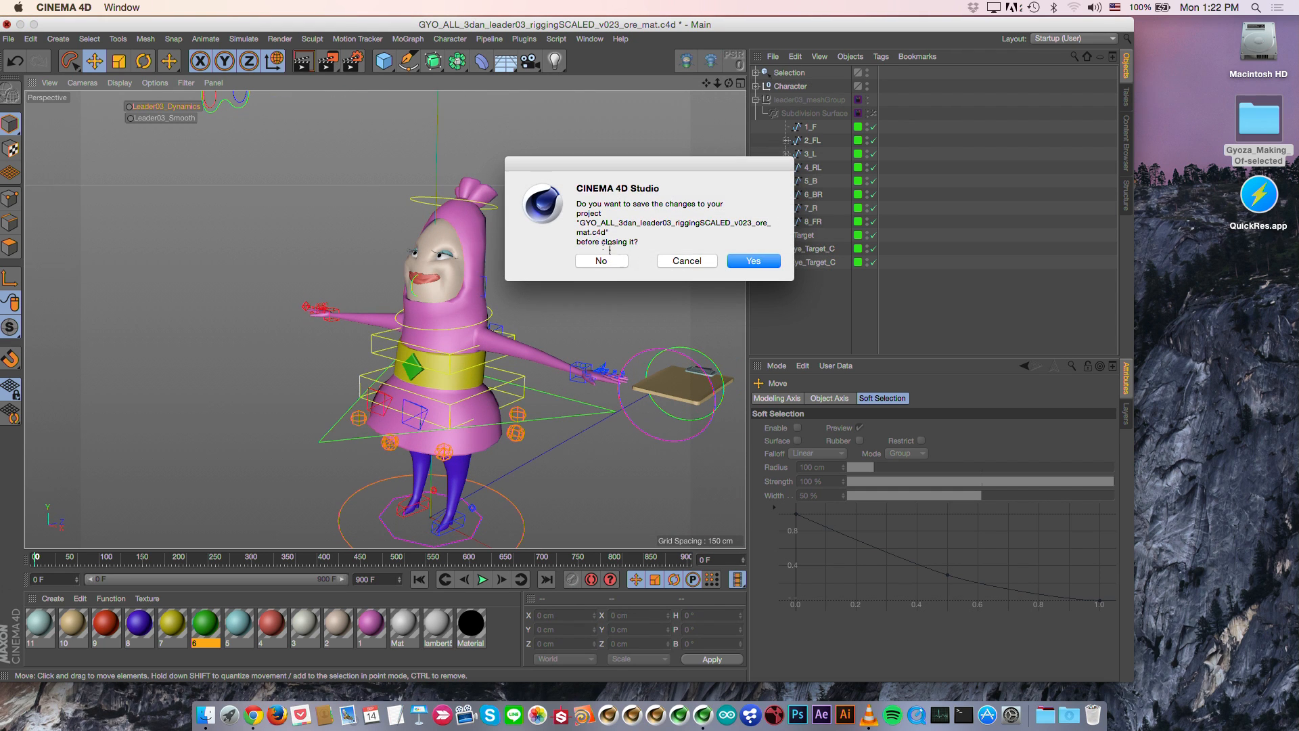
left_click(601, 260)
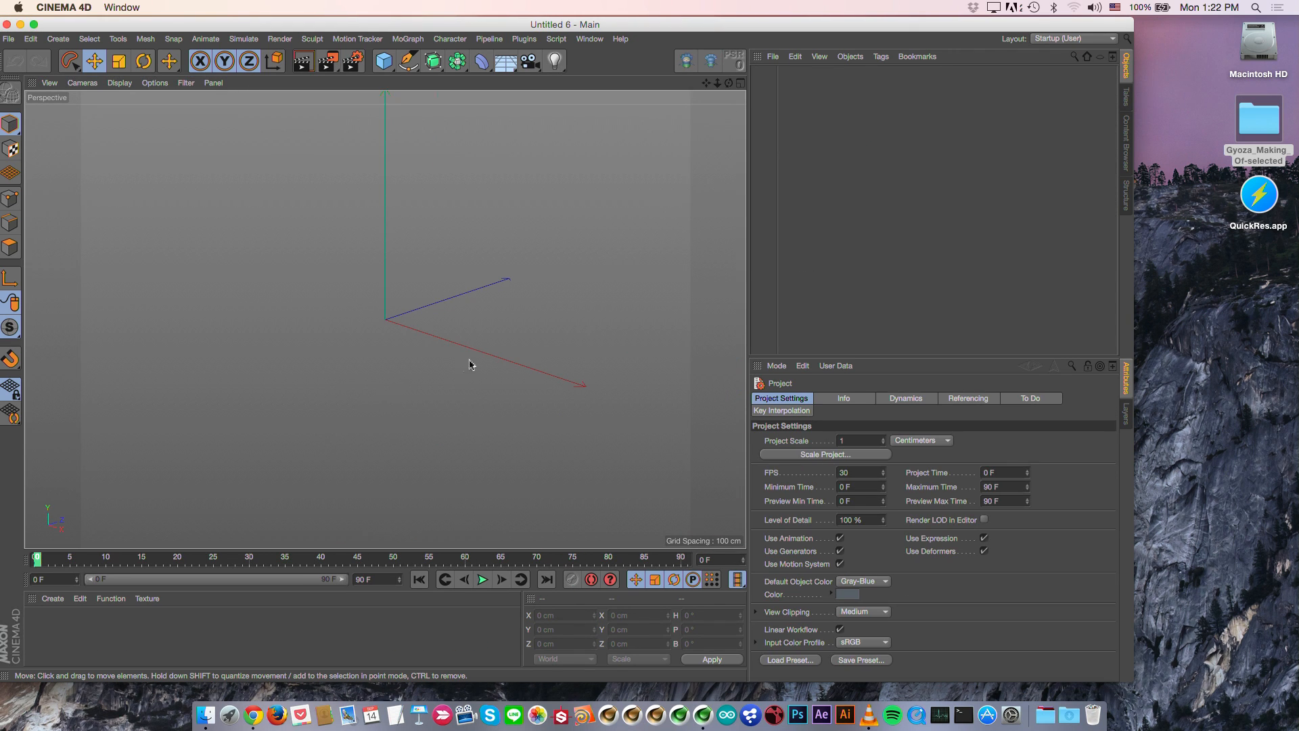
Step: Switch to Finder, browse the demo folders and open GyozaKingdom_ep1_30s.mov in QuickTime Player
left_click(205, 715)
left_click(467, 129)
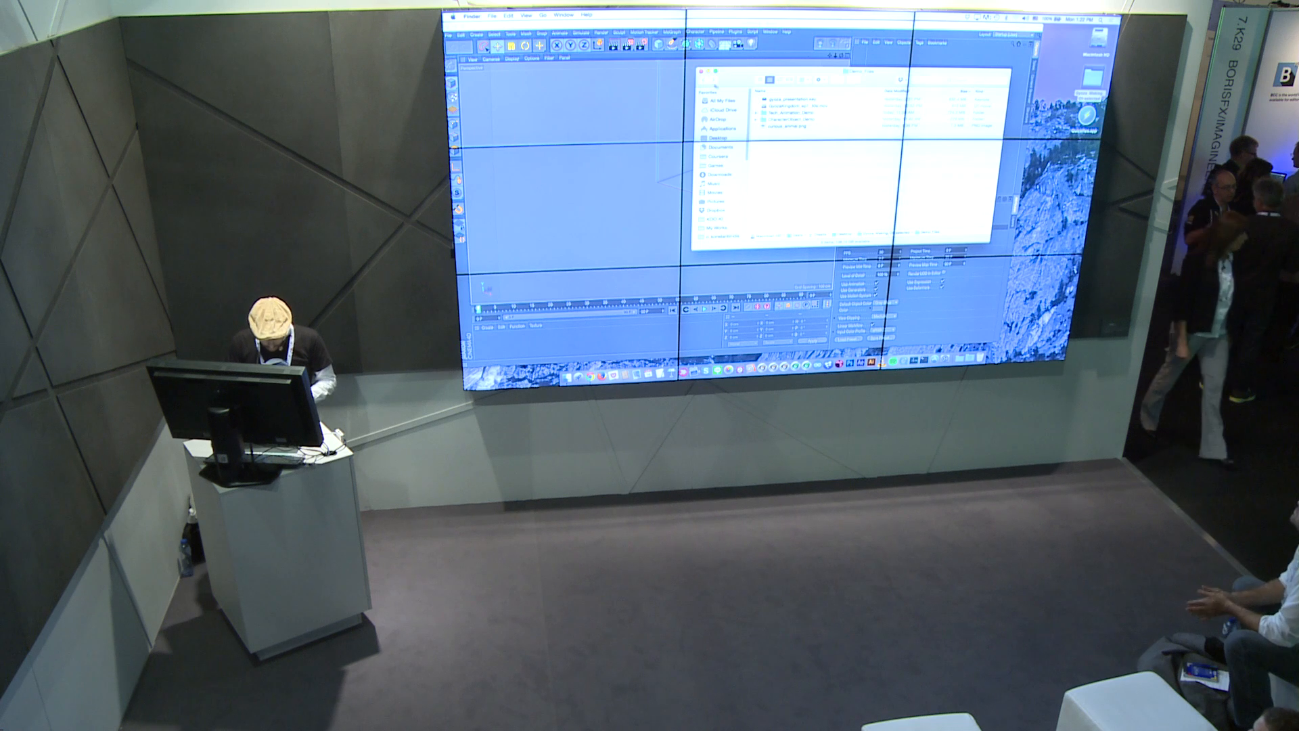
left_click(466, 128)
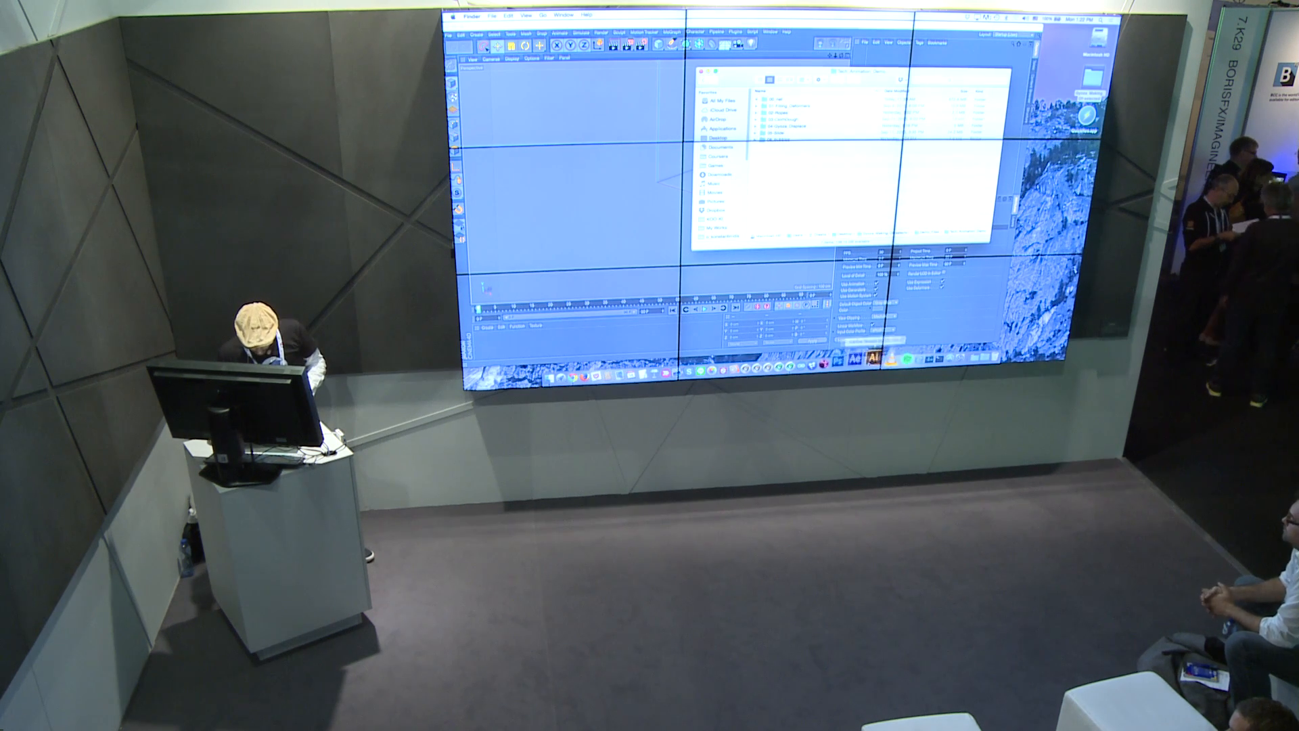
left_click(703, 80)
double_click(808, 107)
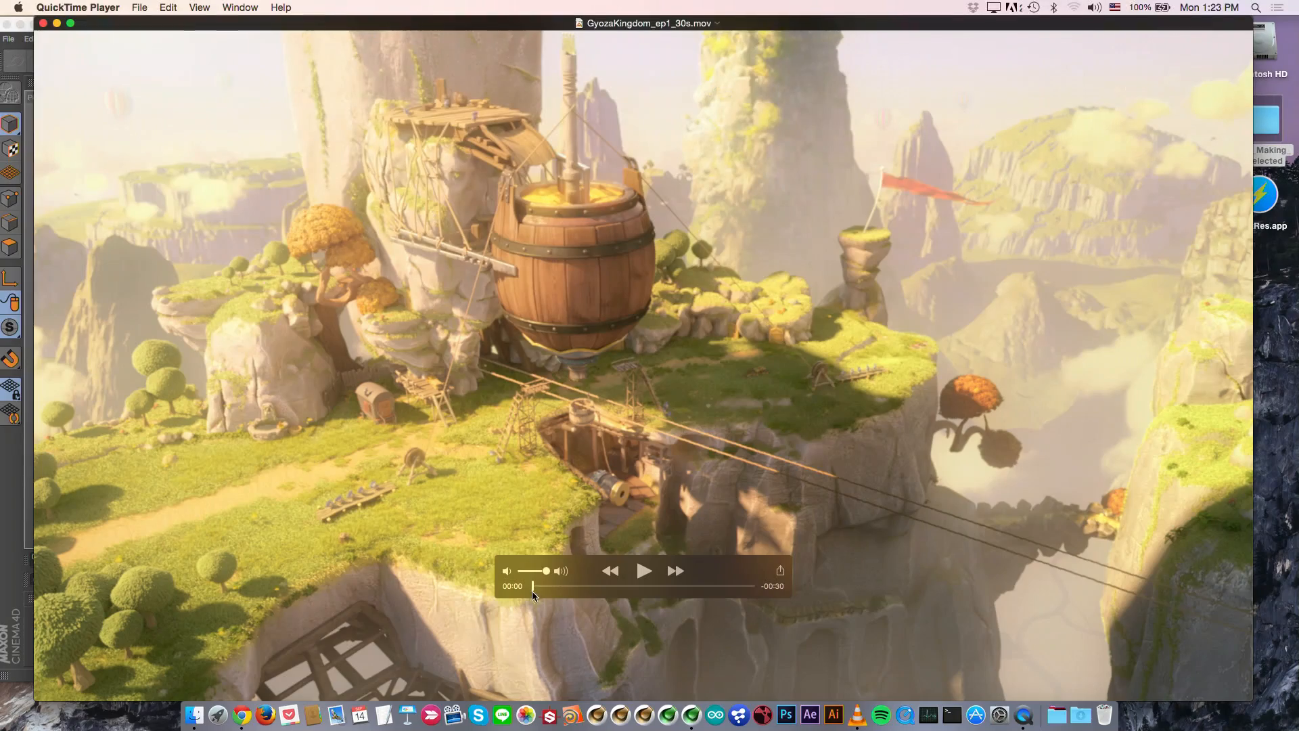
Step: Replay the movie's opening seconds several times to examine the barrel shot, and quit QuickTime Player
mouse_move(542, 592)
left_mouse_down()
mouse_move(559, 595)
mouse_move(528, 592)
left_mouse_up()
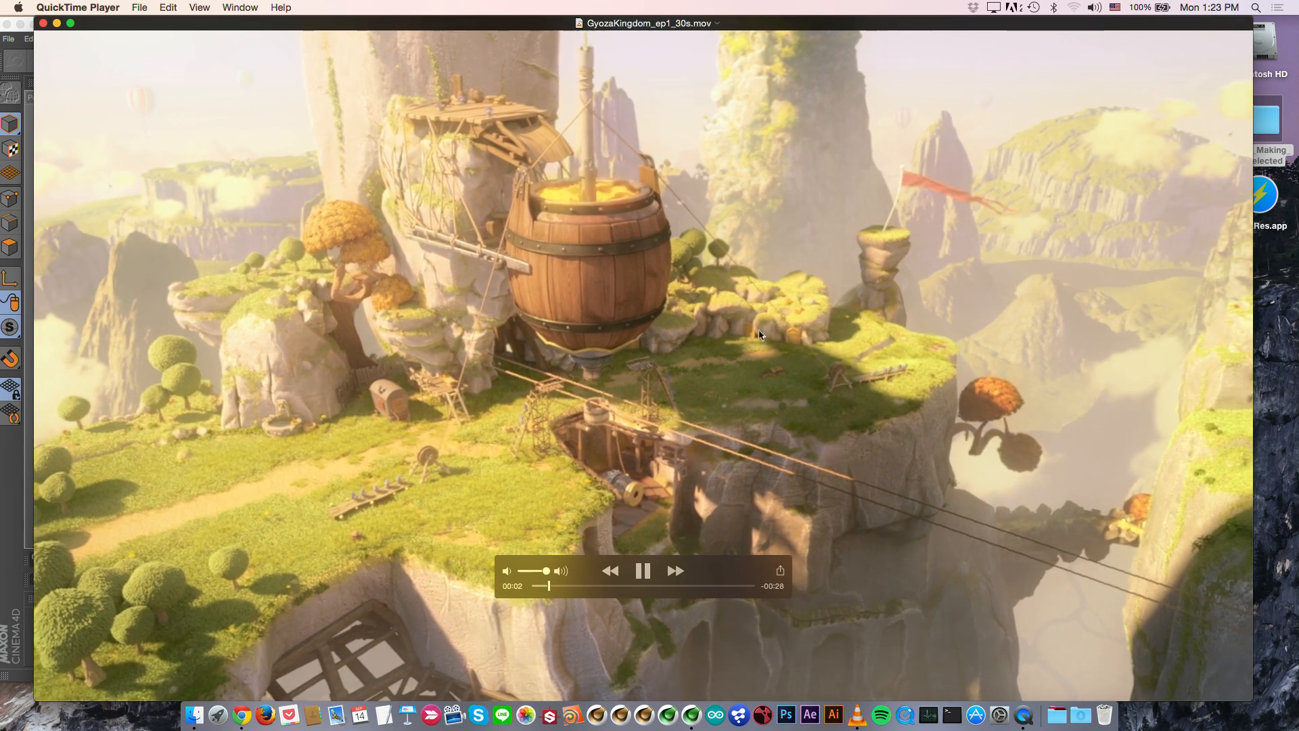
key("space")
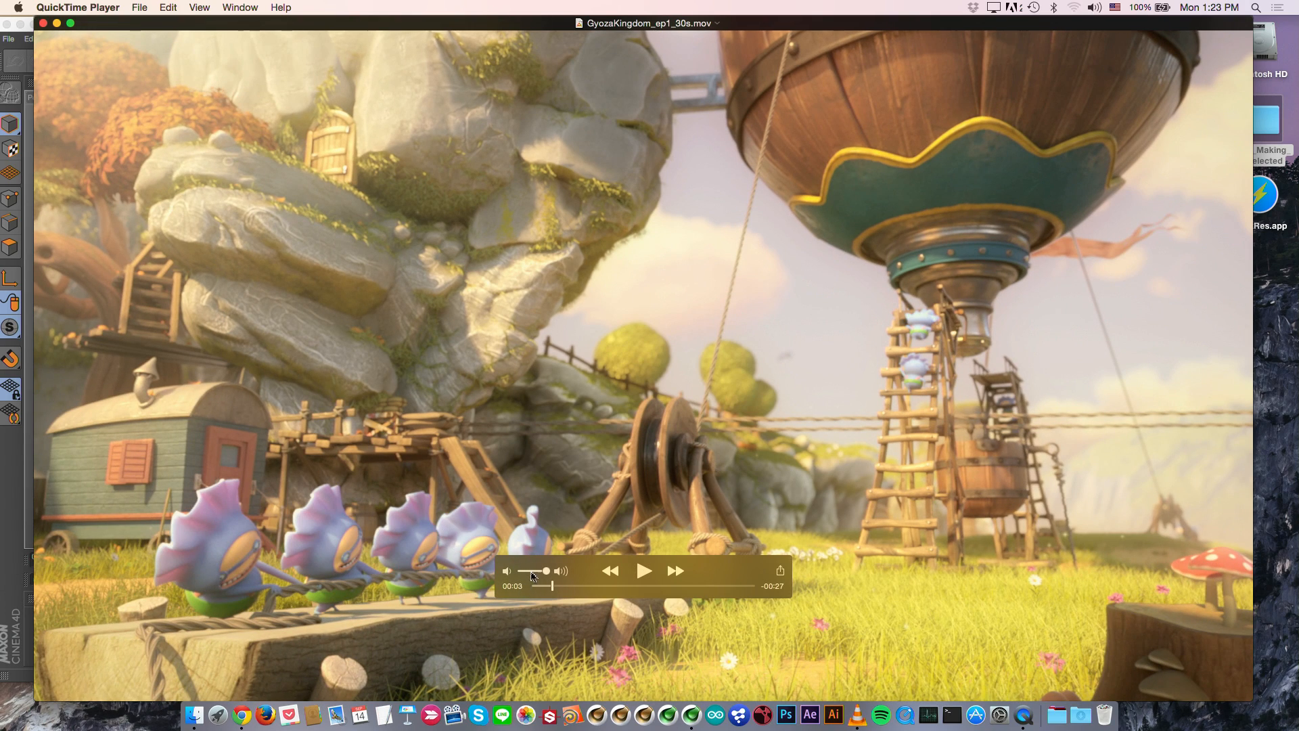
left_click_drag(550, 587, 533, 586)
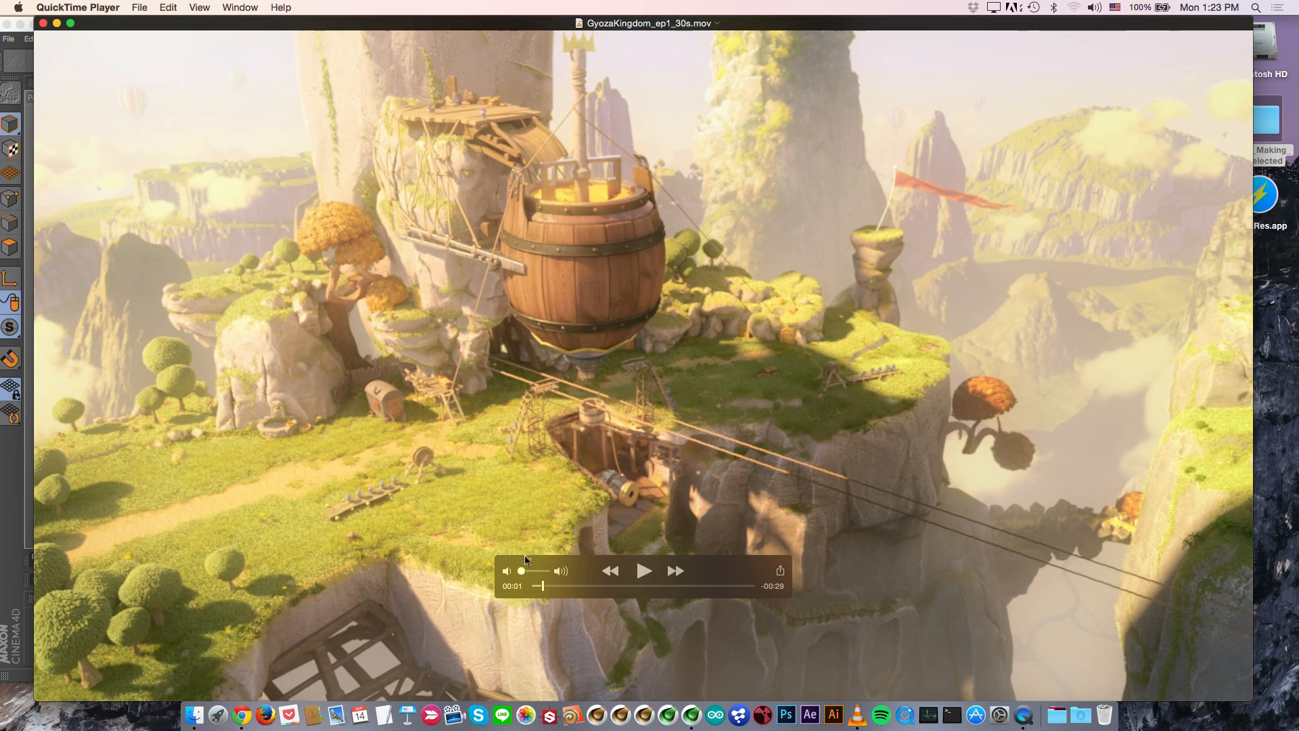
left_click_drag(541, 587, 511, 588)
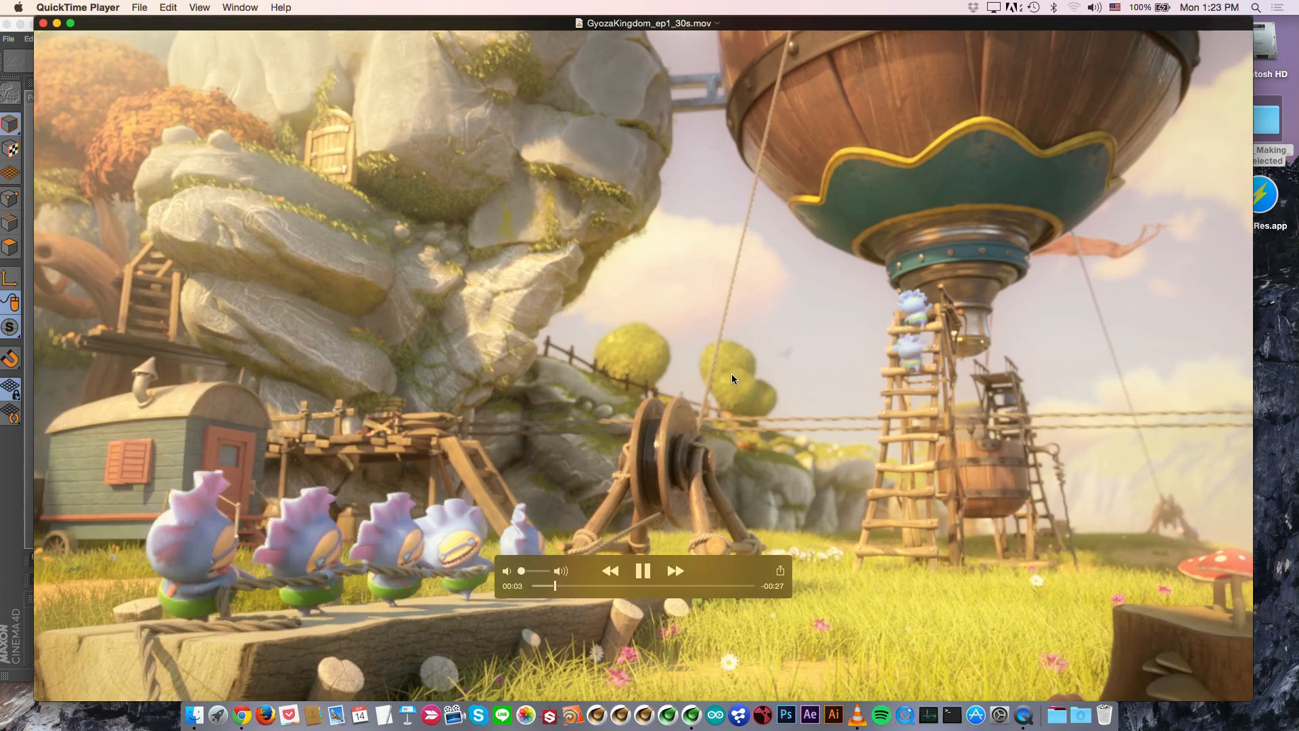
key("space")
left_click_drag(540, 585, 473, 598)
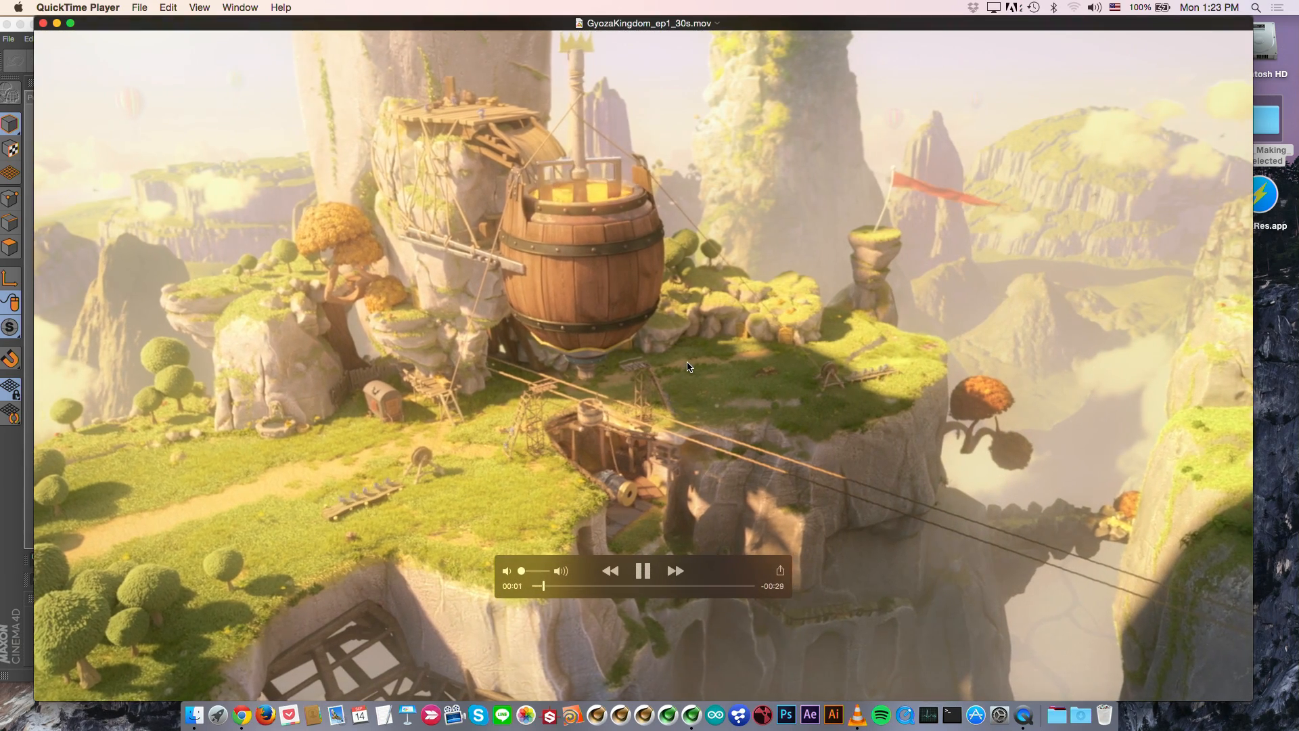
key("space")
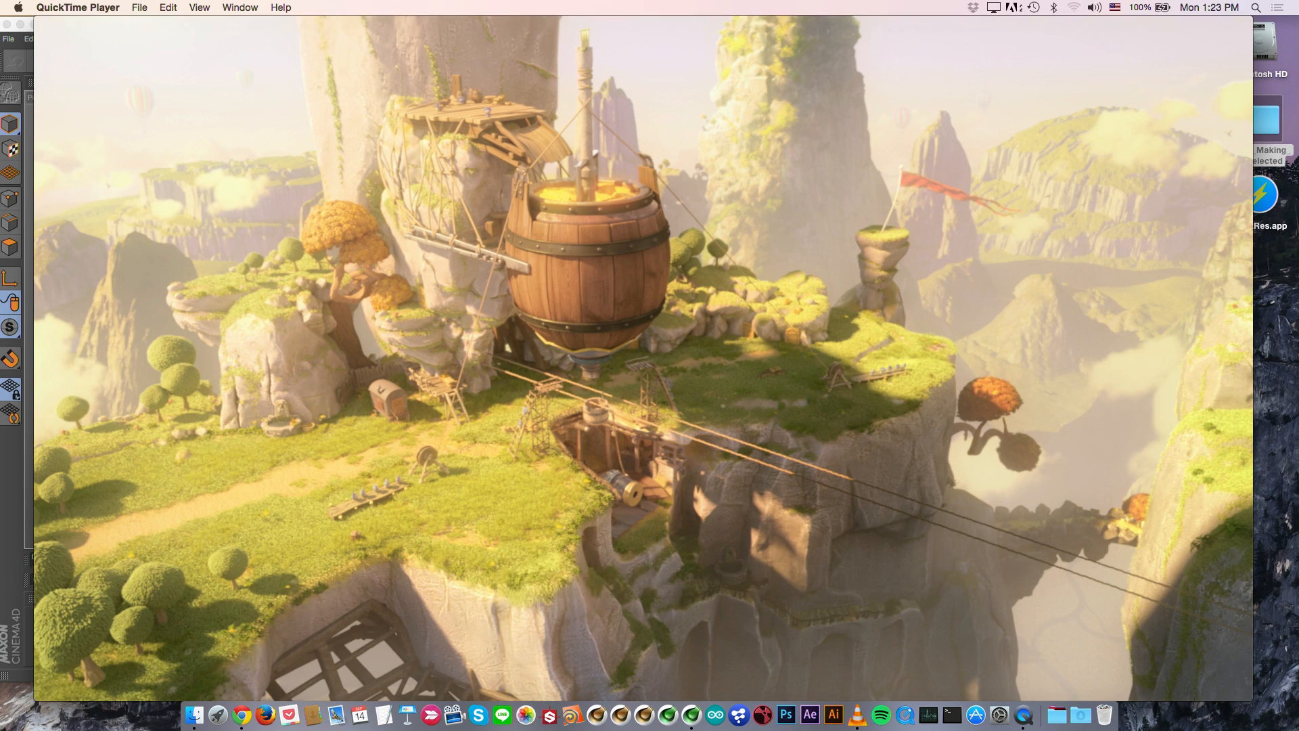
key("super+q")
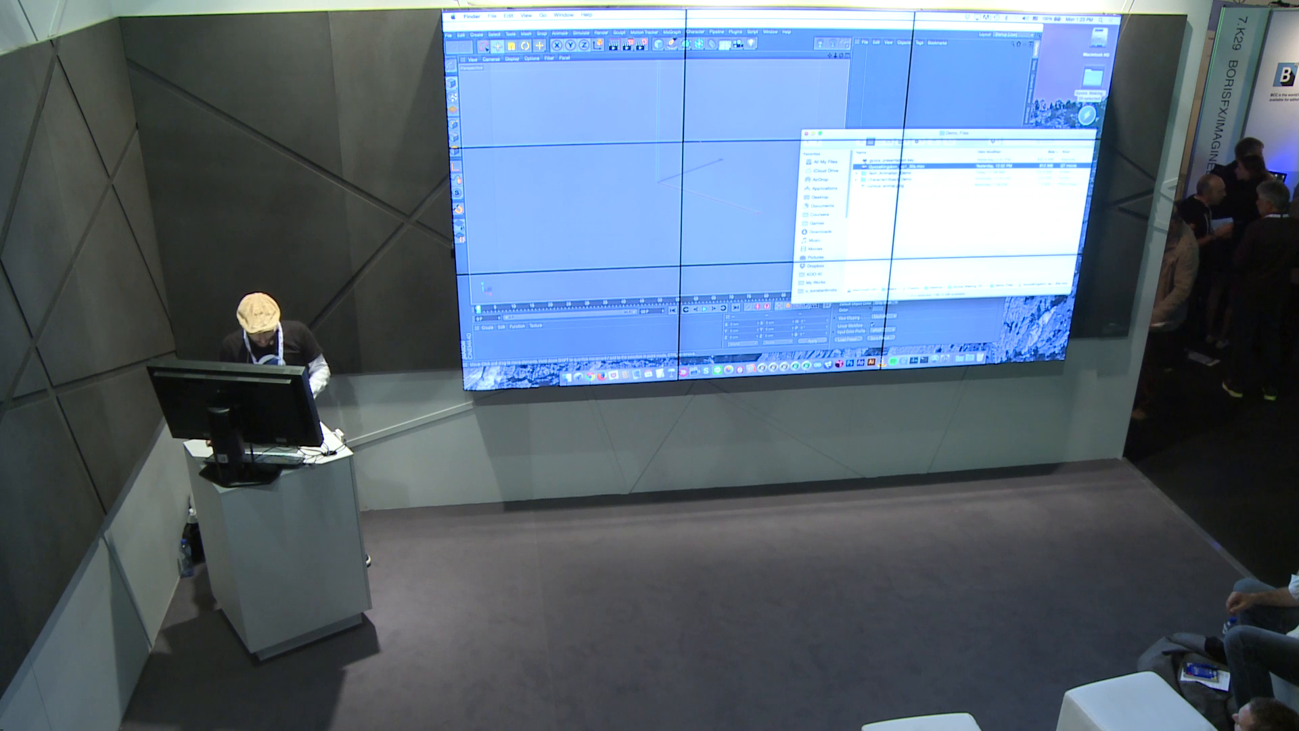
Step: Open stuffing_deformers.c4d from the 01-Filling_Deformers folder in Cinema 4D and play the mixer barrel's animation
double_click(892, 177)
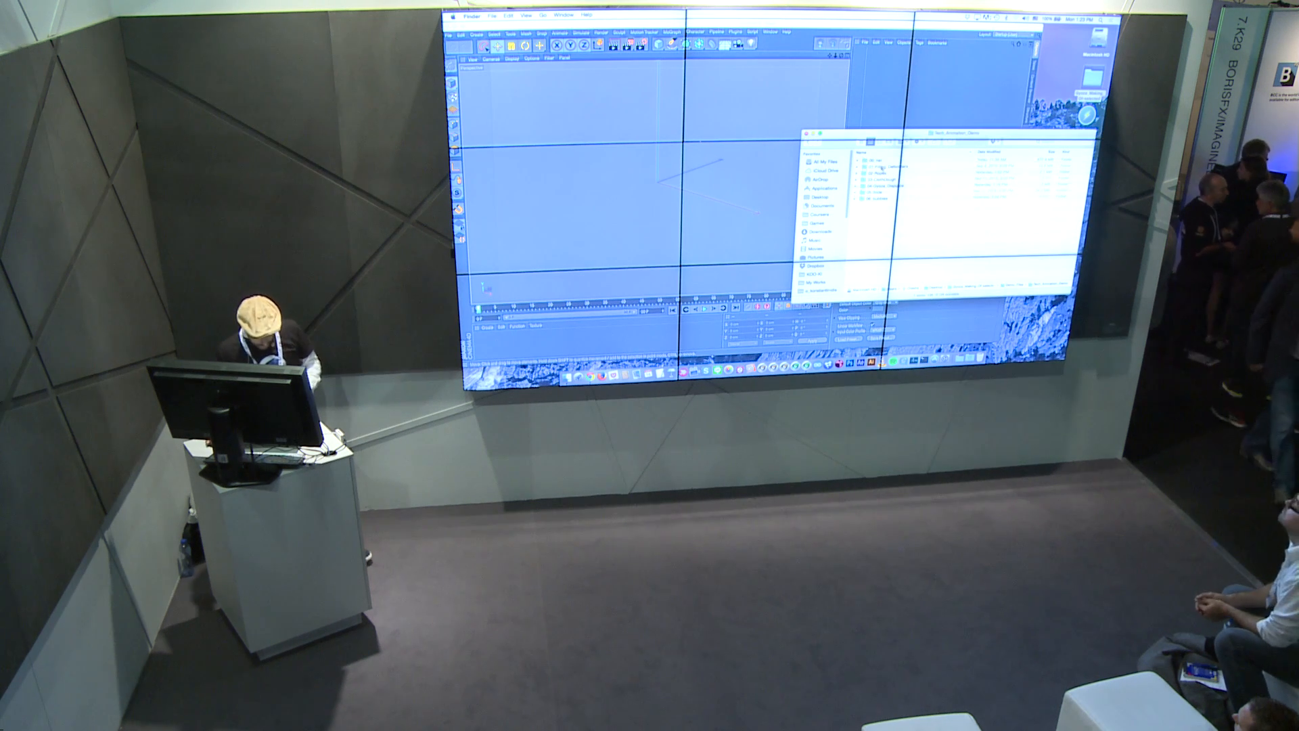
double_click(887, 169)
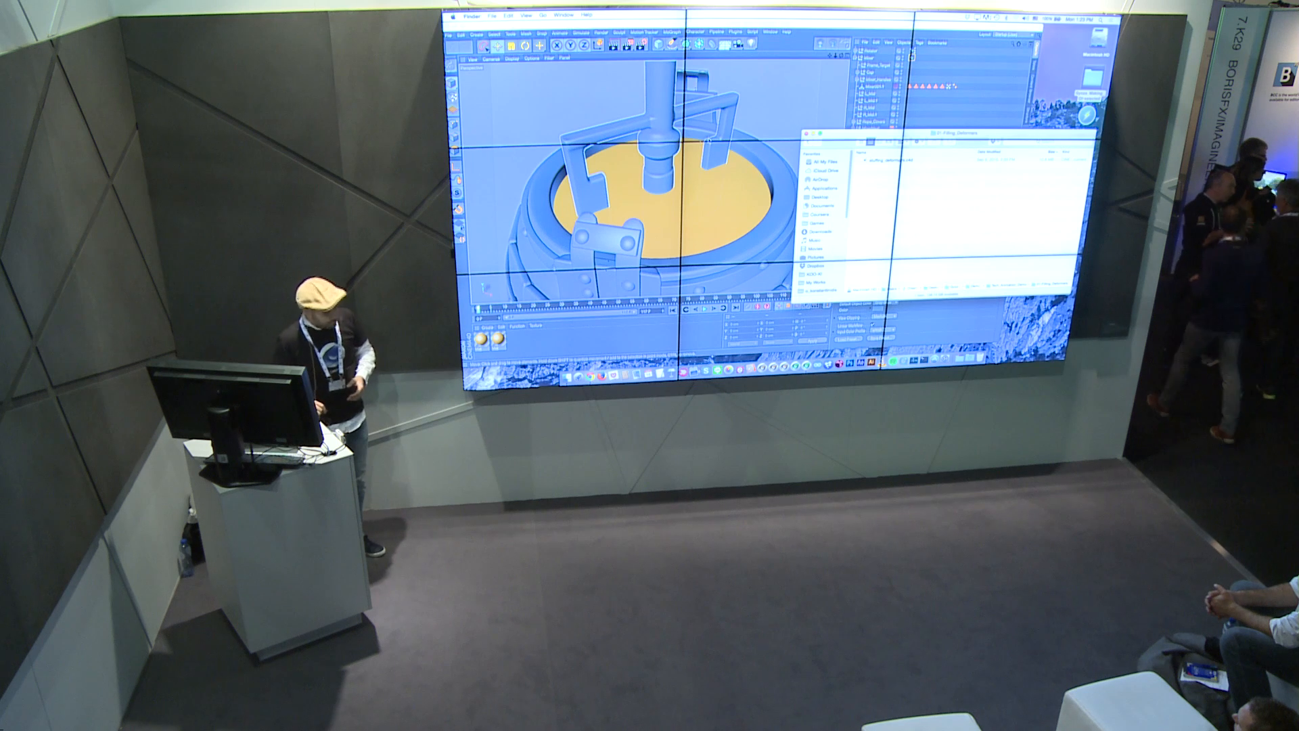
left_click(676, 161)
key("h")
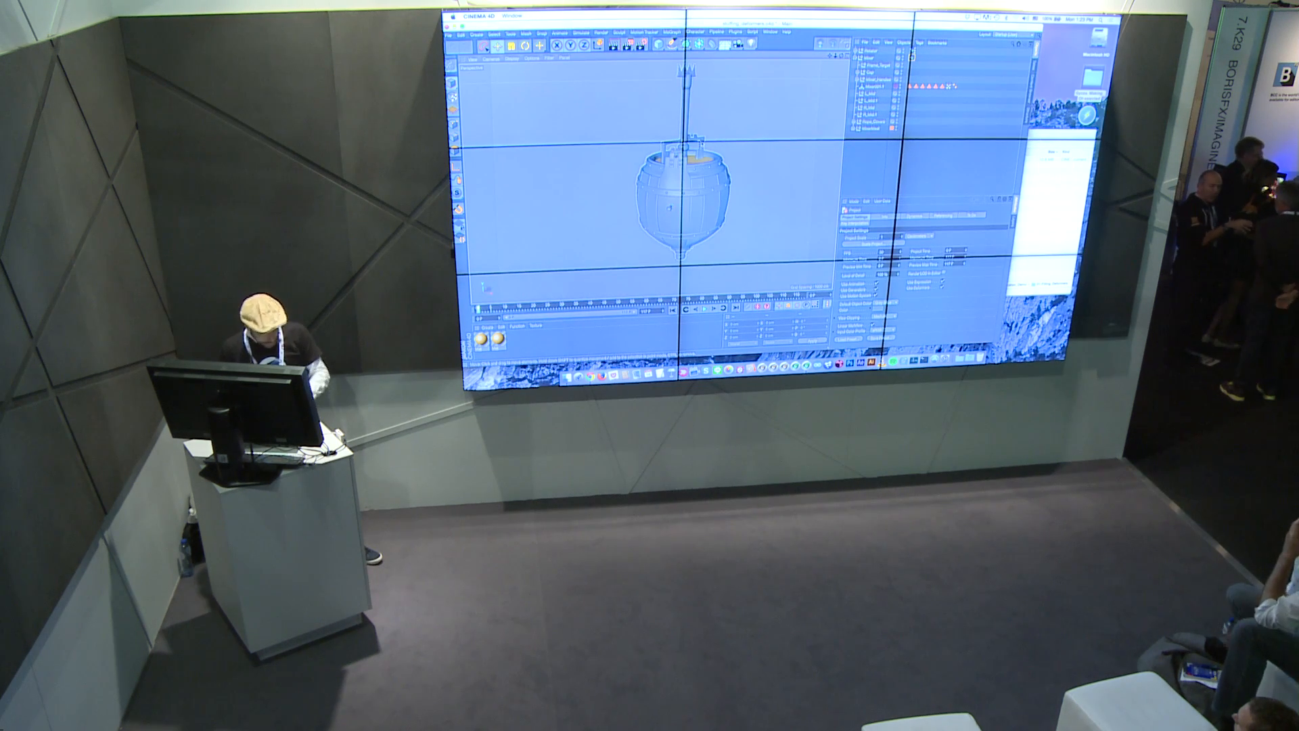
left_click_drag(702, 143, 681, 193, "alt")
left_click(704, 308)
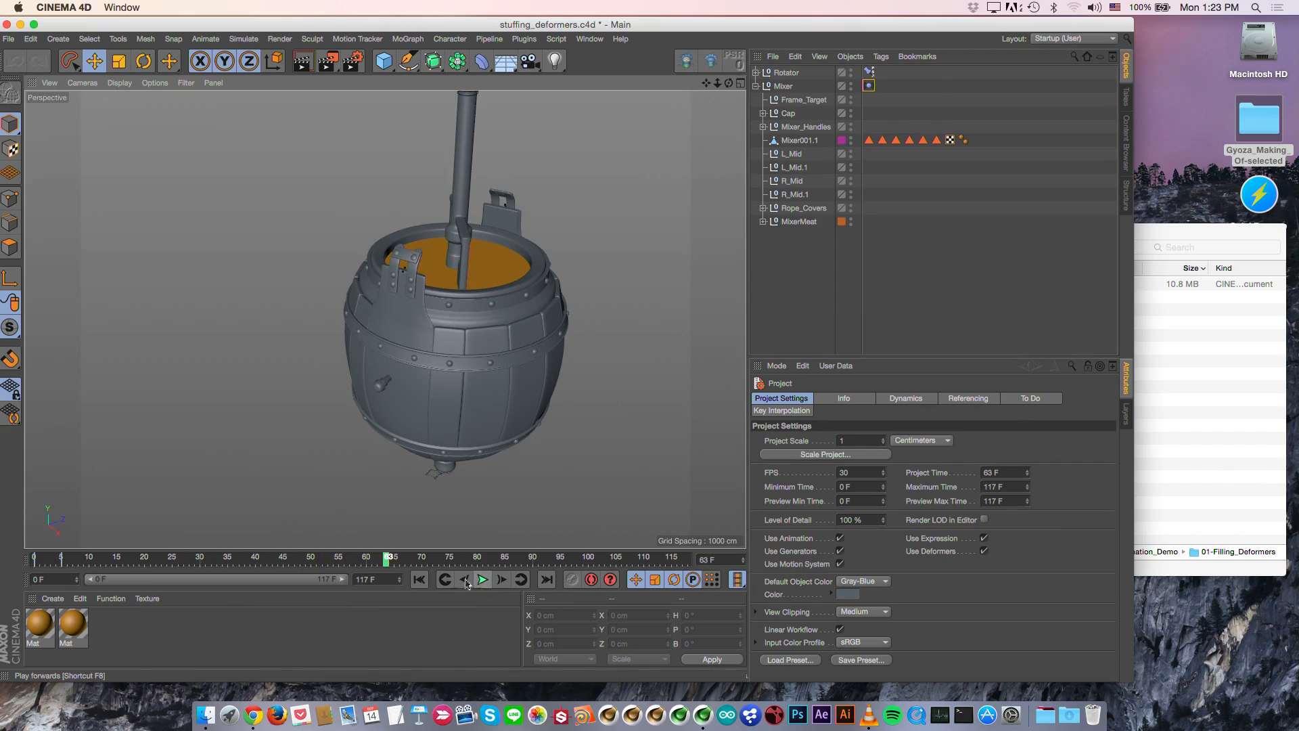
Step: Rewind the animation to frame 0, frame the filling inside the barrel more closely and play the animation
left_click(417, 582)
left_click(485, 272)
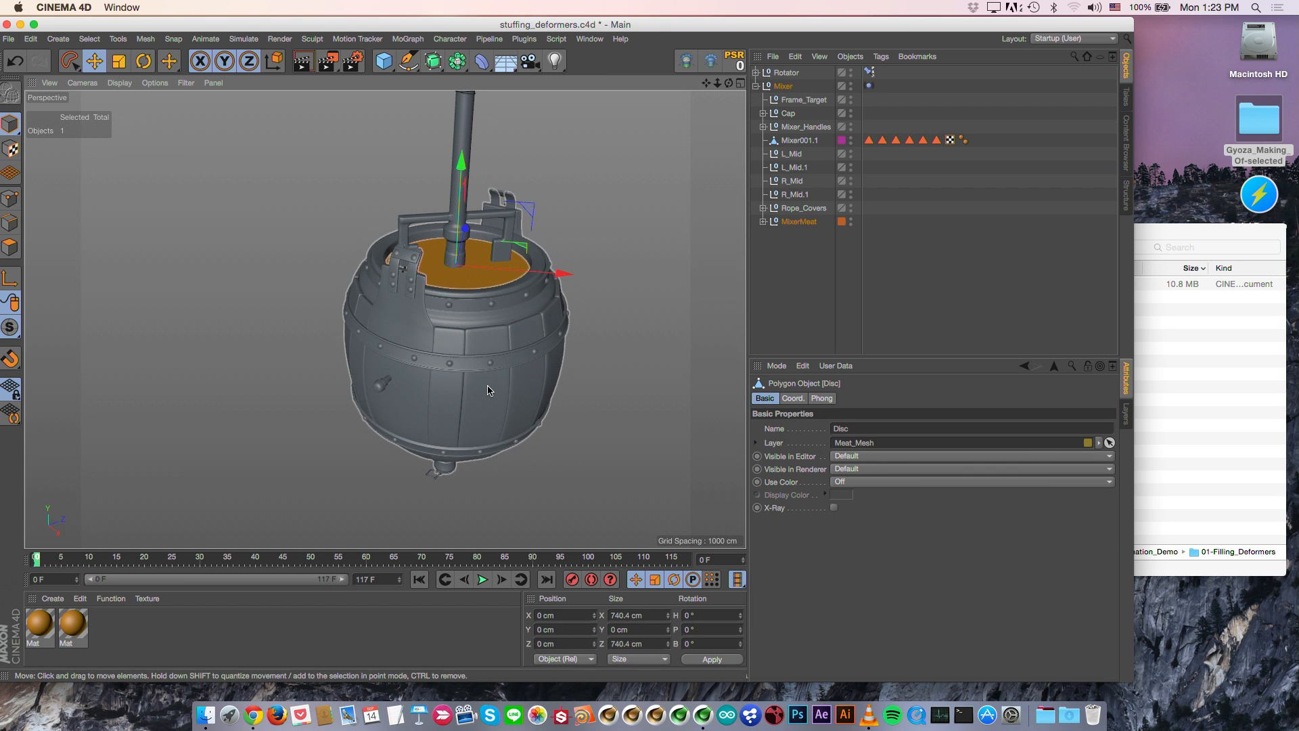
left_click_drag(492, 389, 349, 225)
left_click_drag(412, 277, 466, 271, "alt")
key("super+z")
right_click_drag(467, 271, 491, 254, "alt")
middle_click_drag(477, 247, 330, 302, "alt")
left_click_drag(330, 302, 406, 487, "alt")
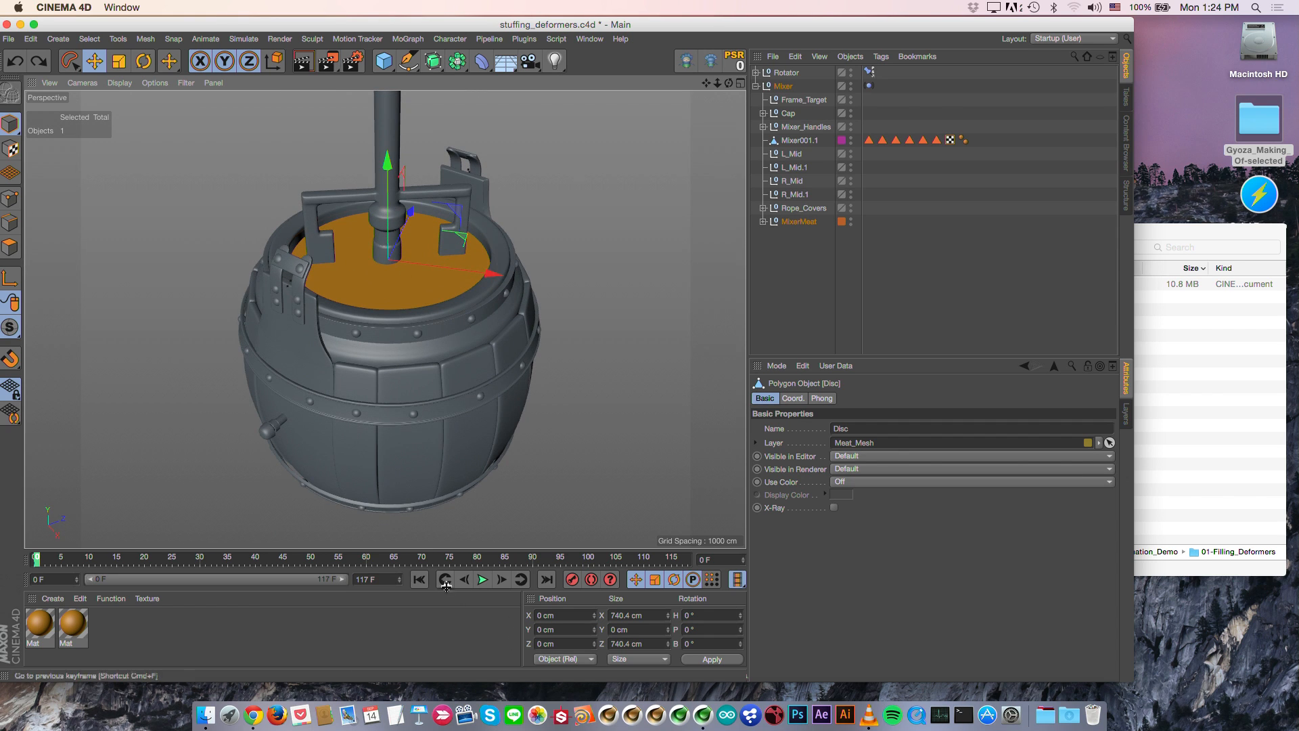
left_click(481, 580)
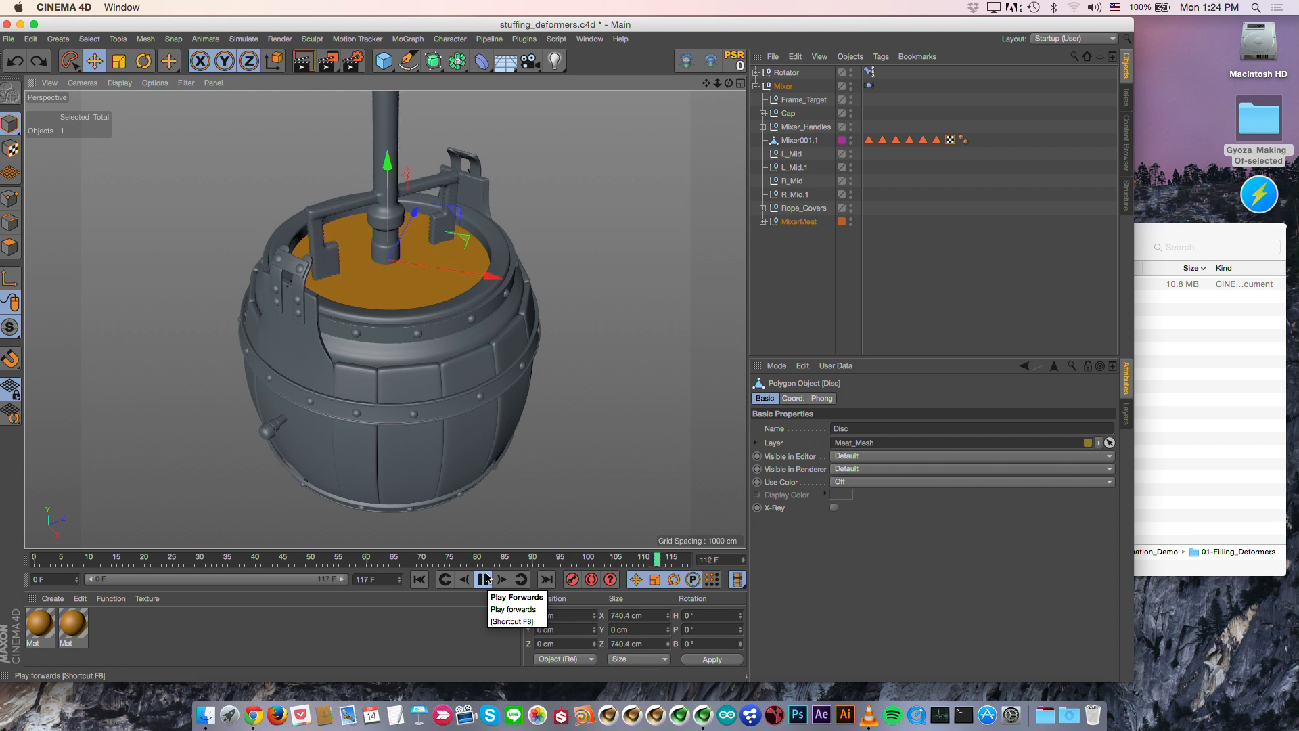
Step: Expand the MixerMeat and Meat hierarchies down to the filling disc's deformers and enable the Collision deformer
left_click(773, 230)
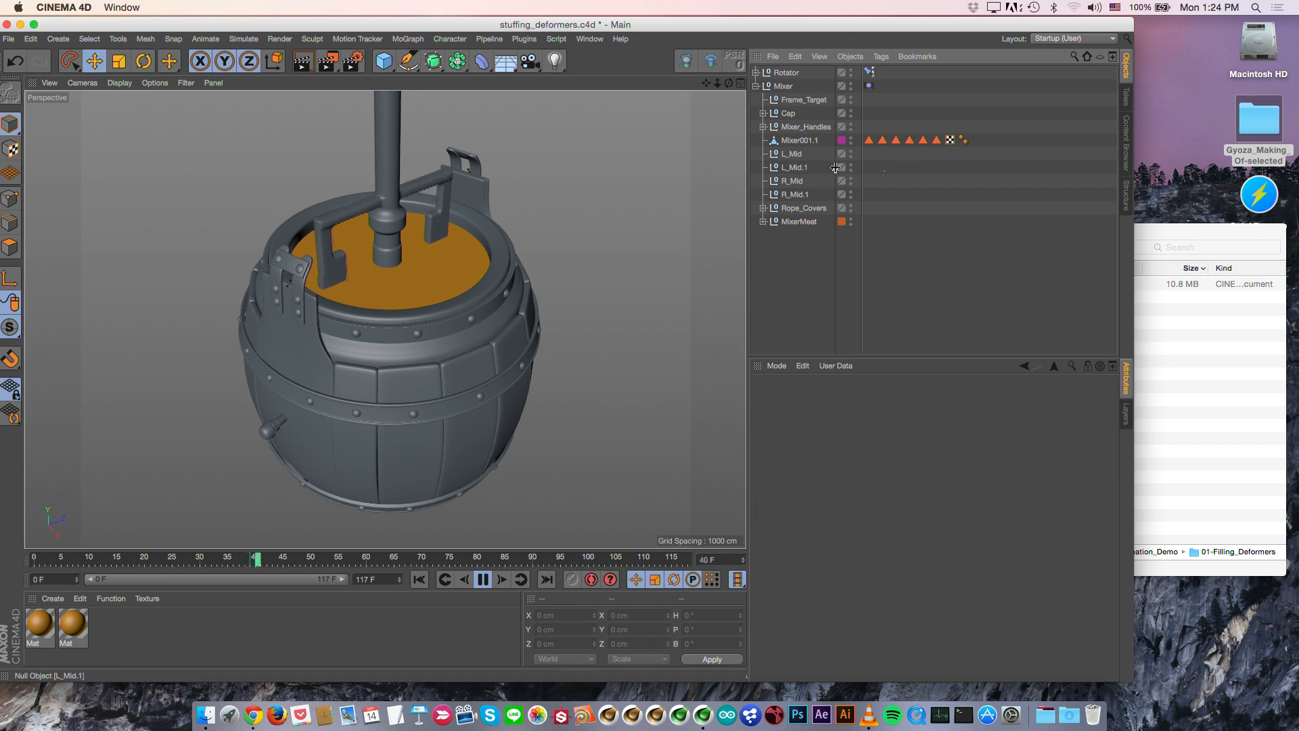
left_click(763, 221)
scroll(801, 283, "down", 3)
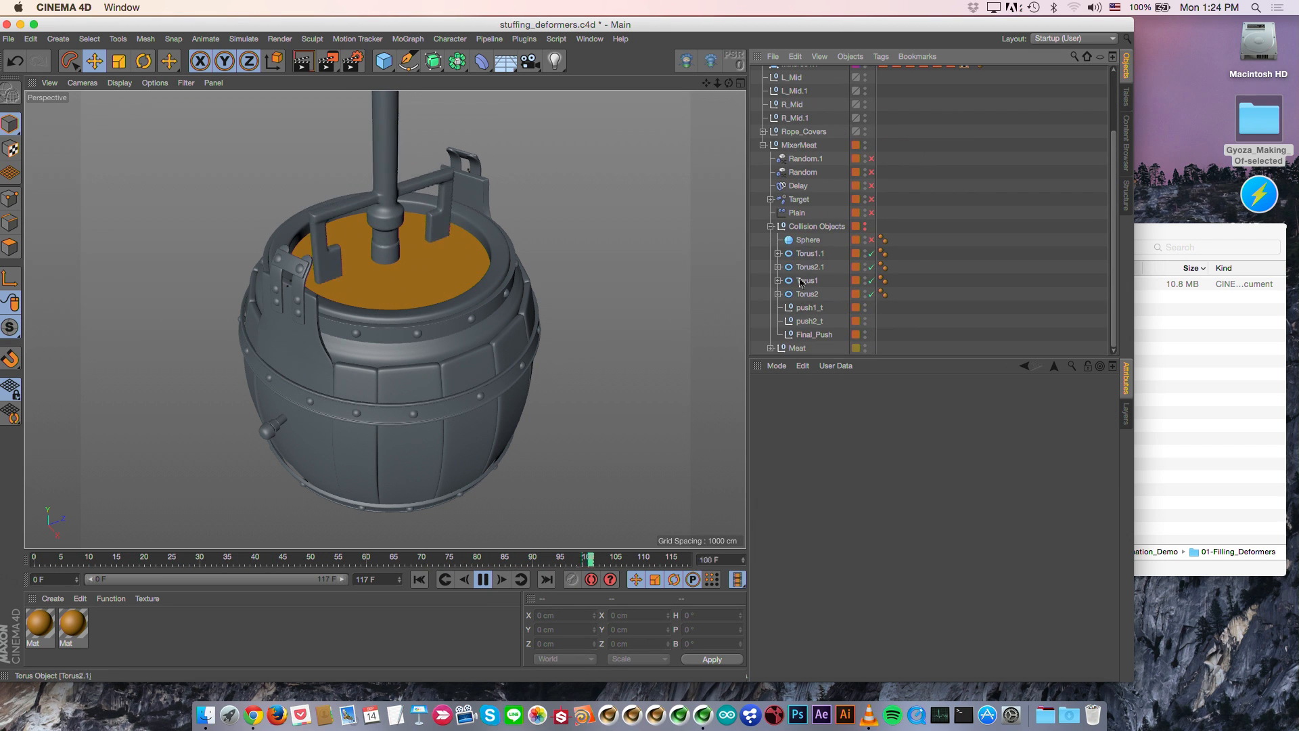
left_click(770, 349)
scroll(812, 271, "down", 5)
left_click(903, 172)
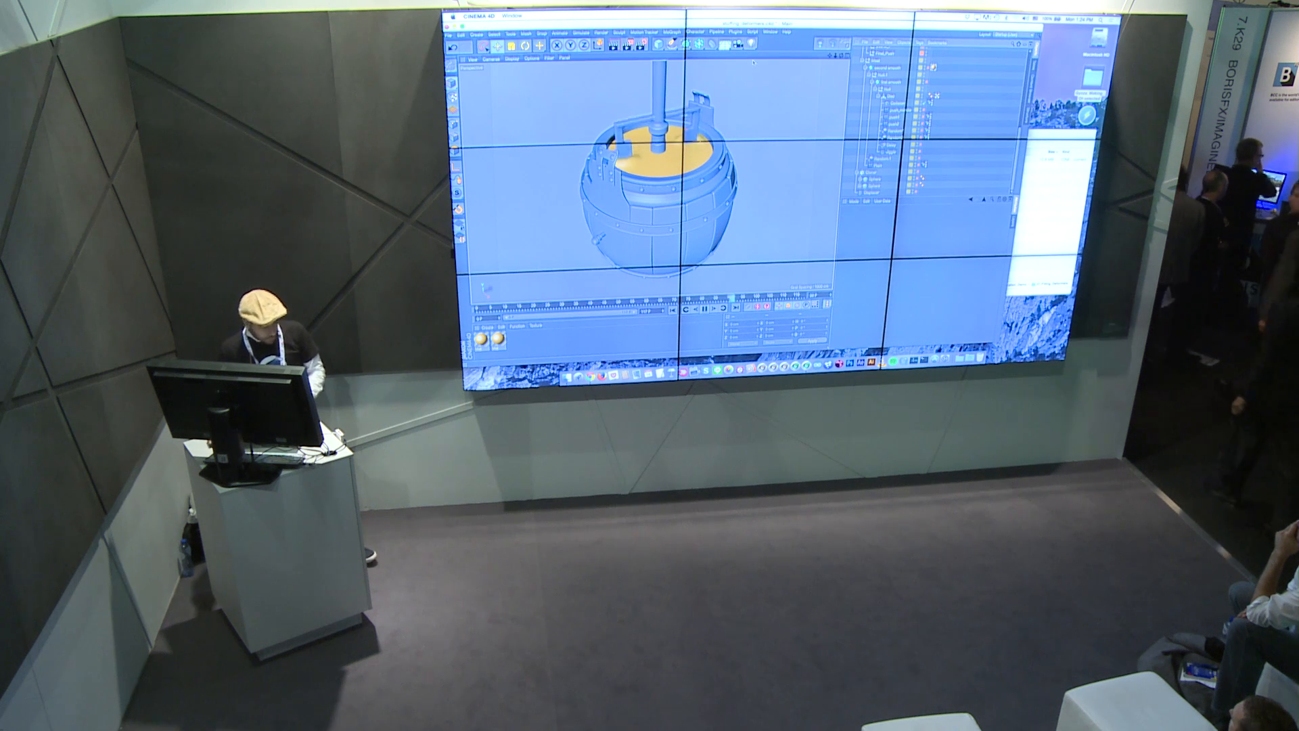
Step: Select the Collision Objects group, isolate it in the viewport to view the moving tori, and turn solo mode off again
scroll(904, 89, "up", 3)
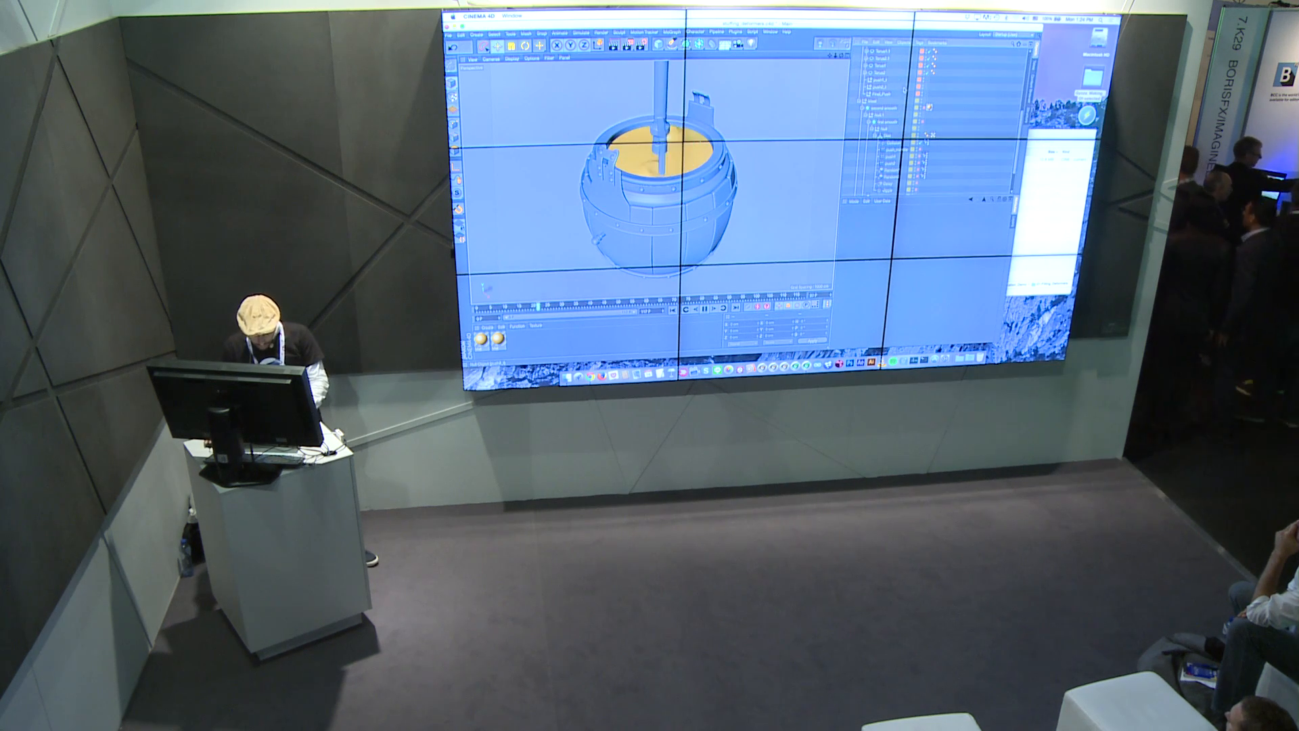
scroll(903, 90, "up", 2)
scroll(903, 90, "up", 5)
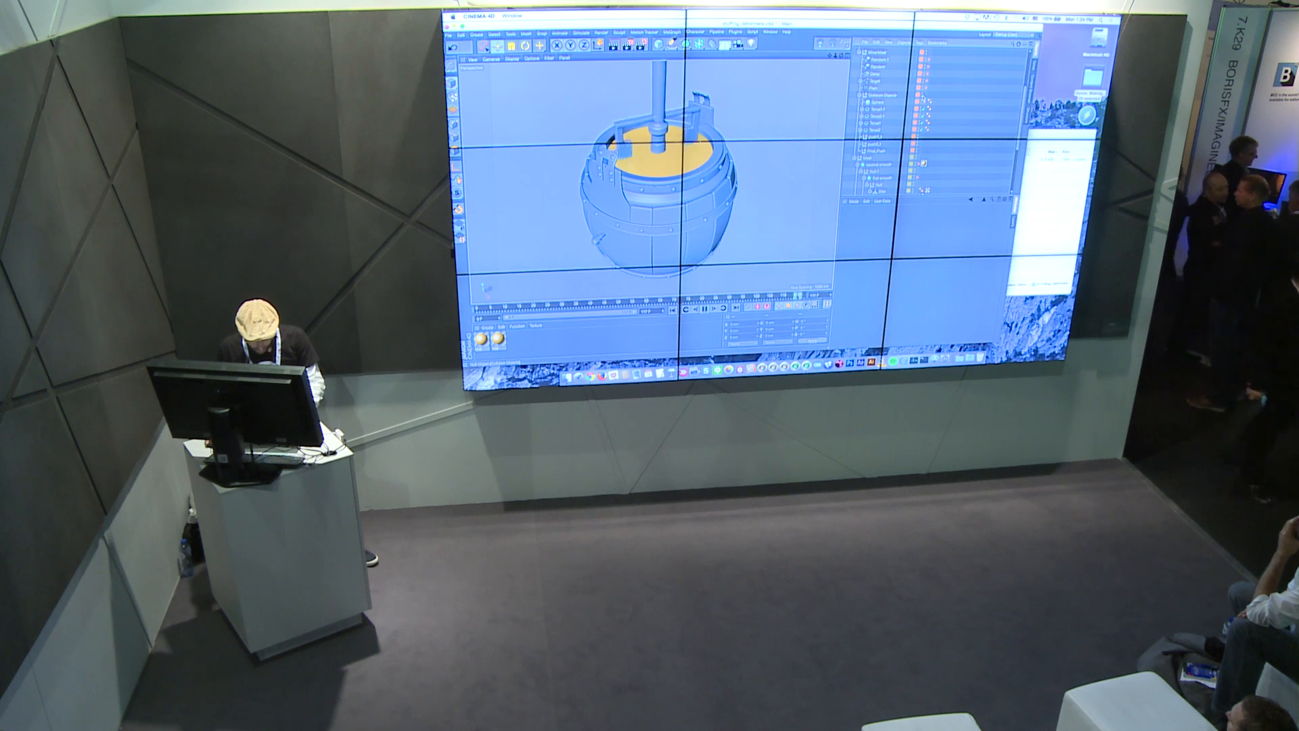
left_click(882, 95)
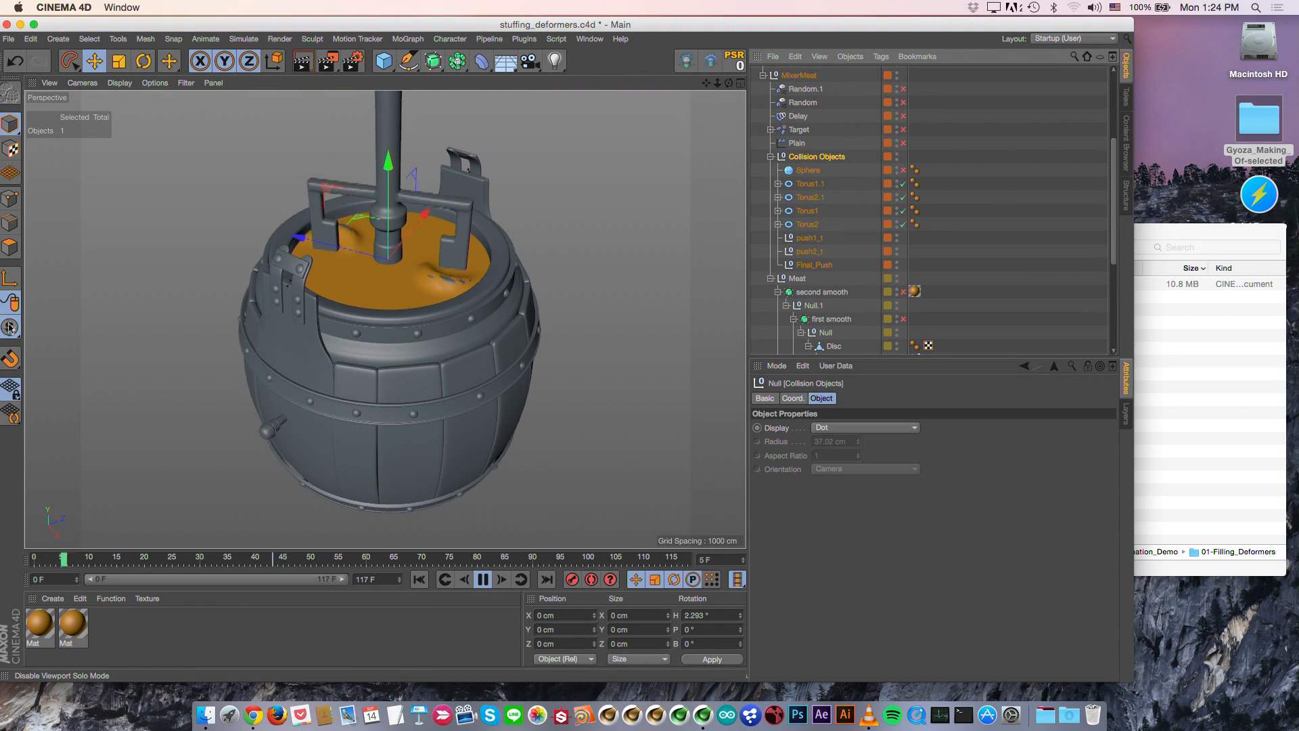
left_click_drag(10, 327, 74, 395)
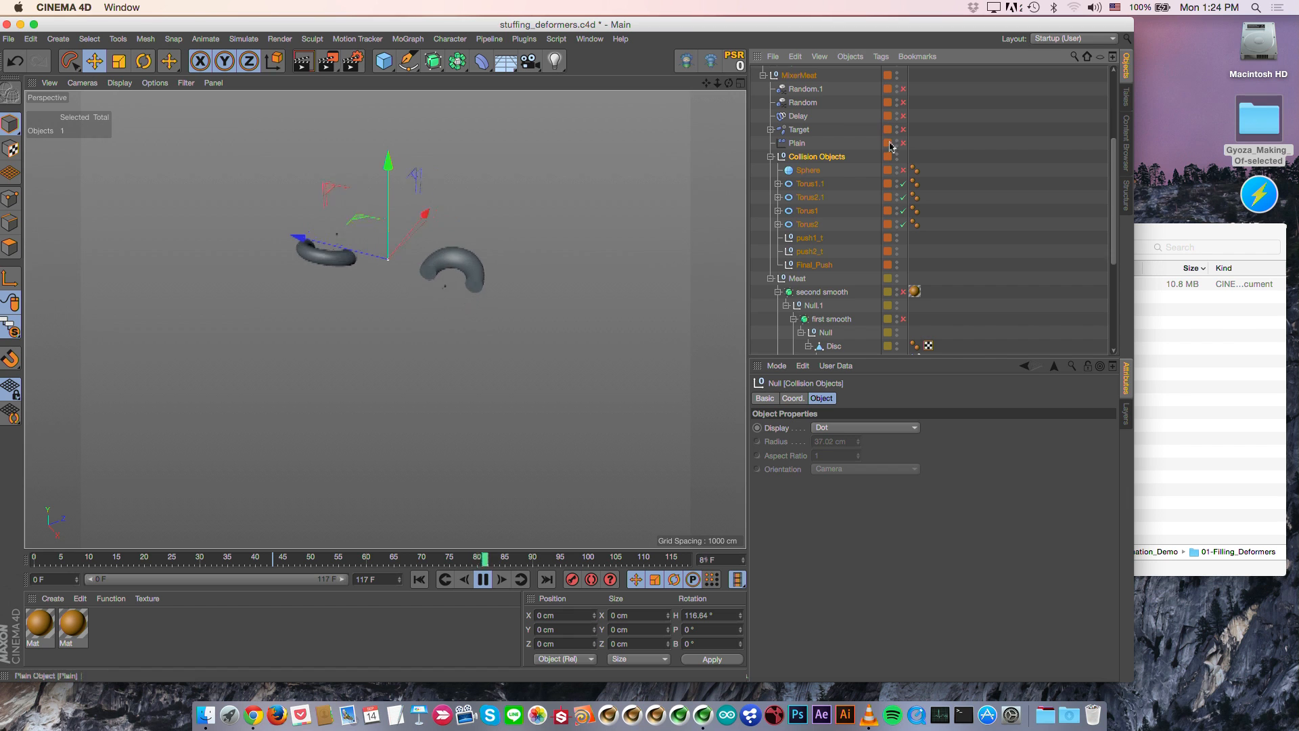
left_click_drag(20, 336, 75, 342)
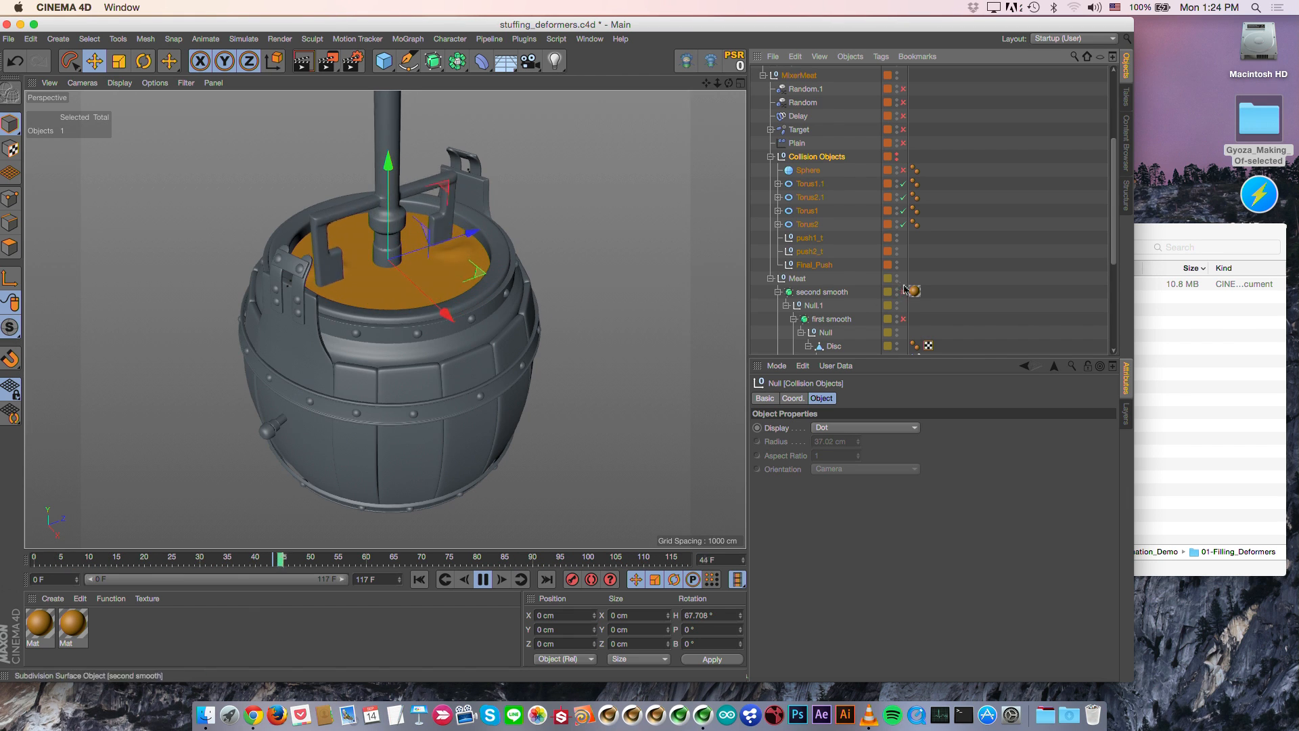
Step: Enable the push_middle effector on the filling disc, inspect its parameters, and deselect it with playback stopped
scroll(947, 284, "down", 5)
left_click(1038, 262)
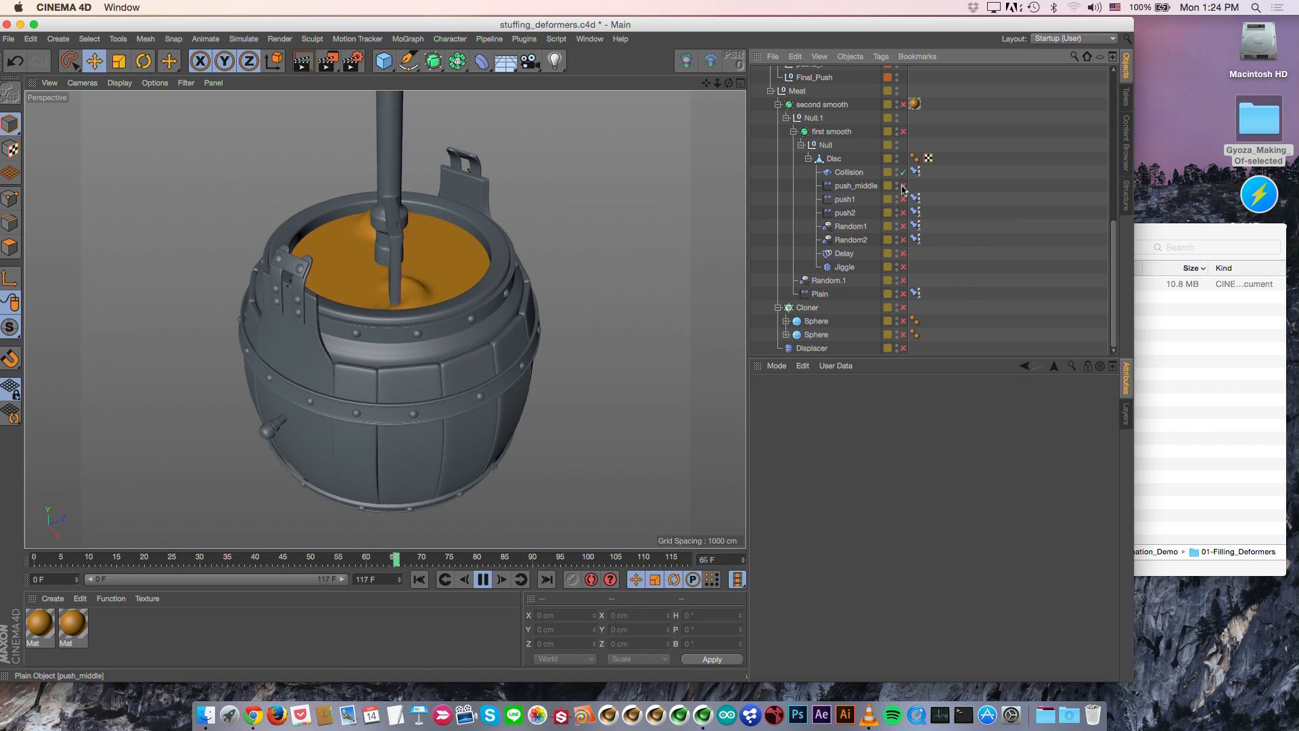
left_click_drag(433, 291, 423, 327, "alt")
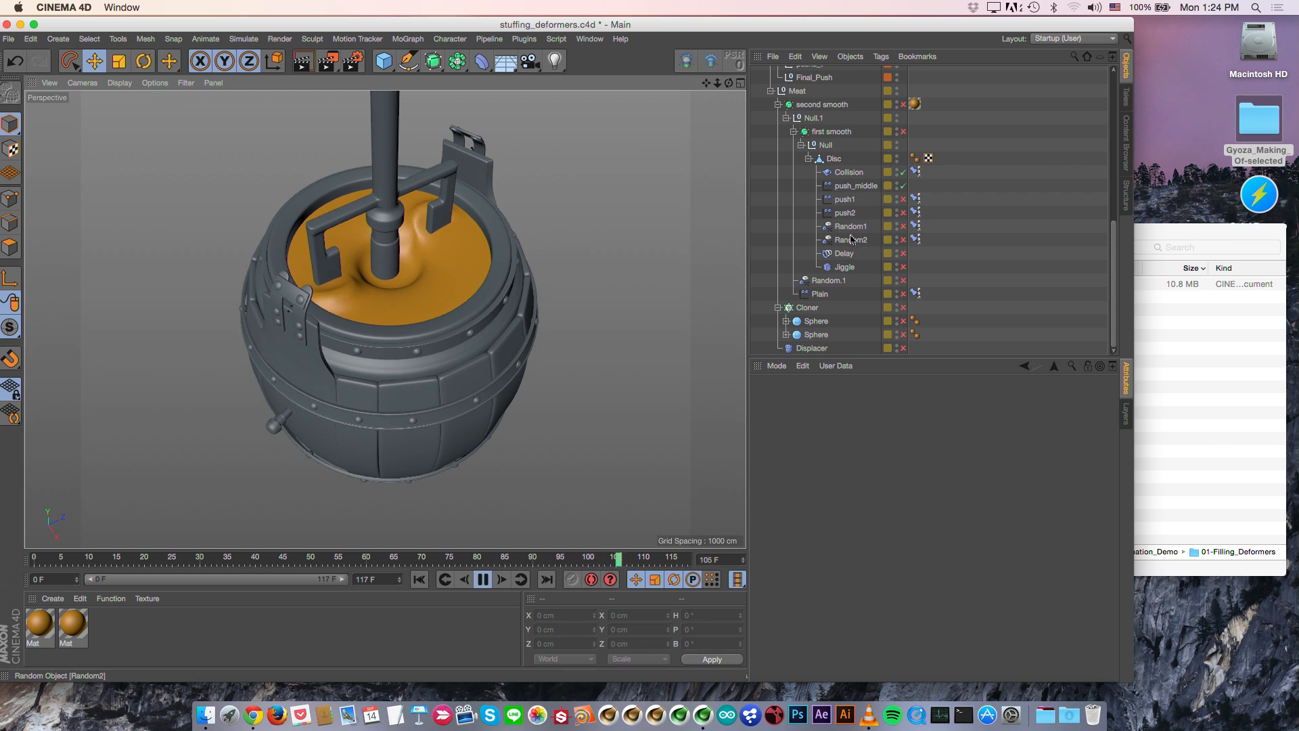
left_click(854, 185)
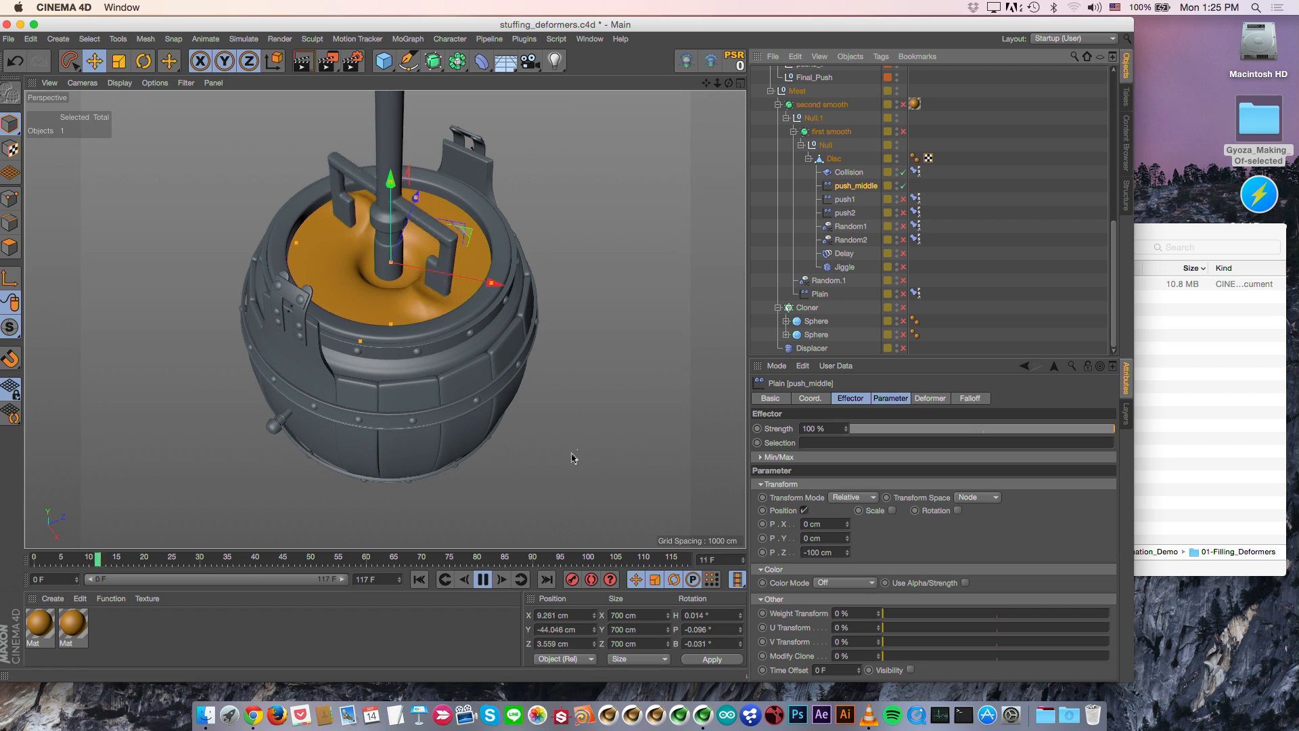
left_click(608, 390)
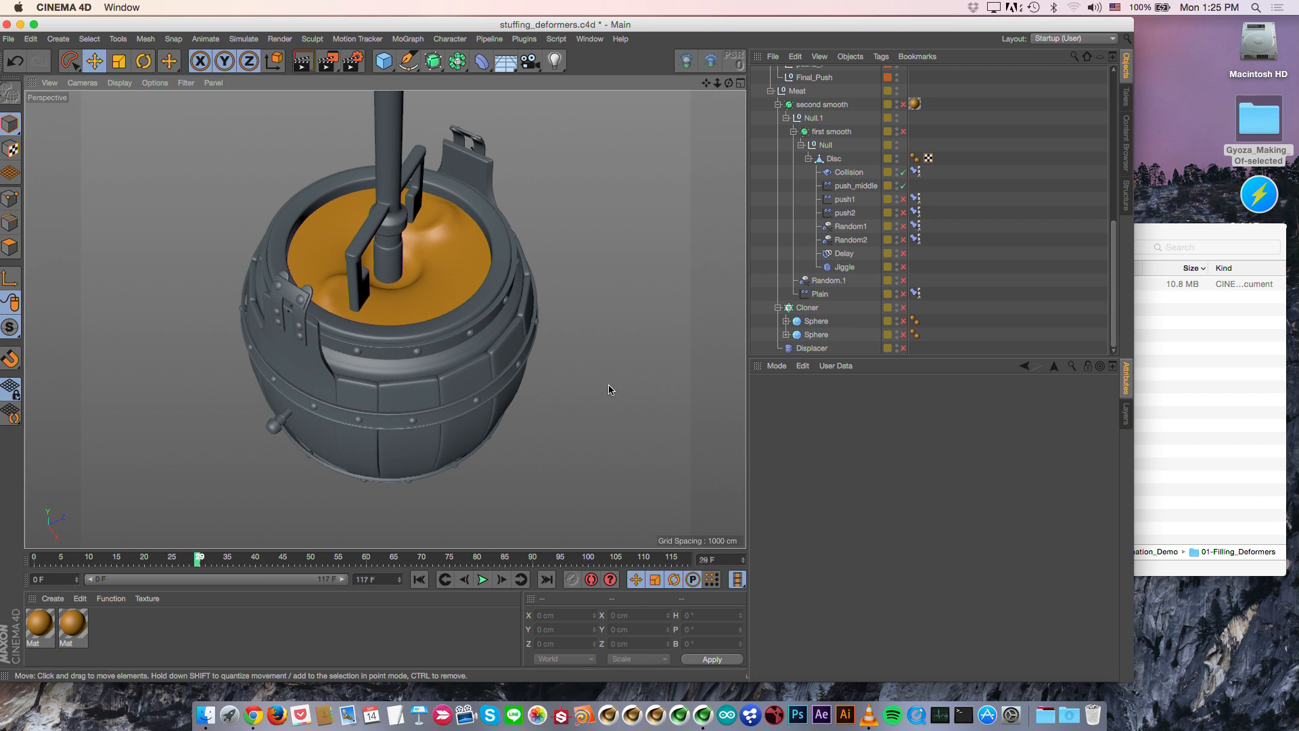
Step: Create a new project with a plane primitive and a MoGraph Plain effector, and make the effector a child of the plane
key("super+n")
left_click_drag(396, 66, 506, 95)
left_click(377, 39)
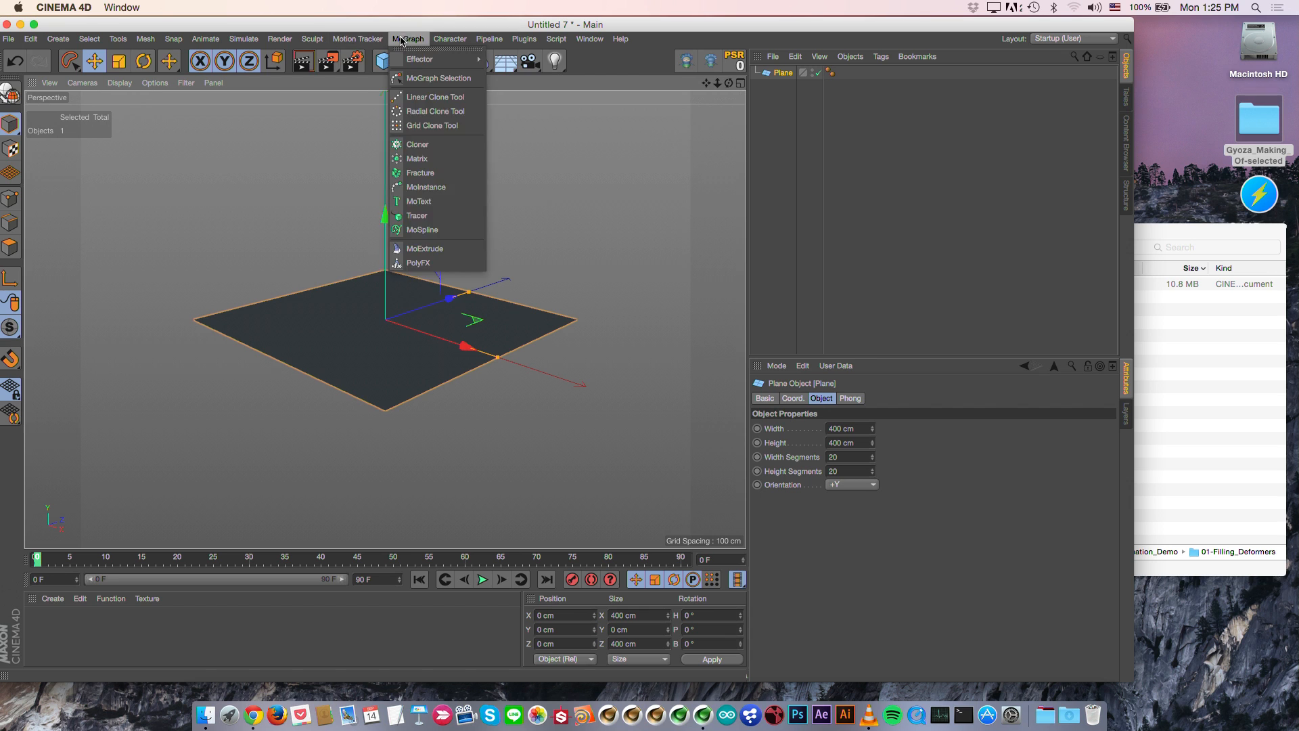
mouse_move(424, 61)
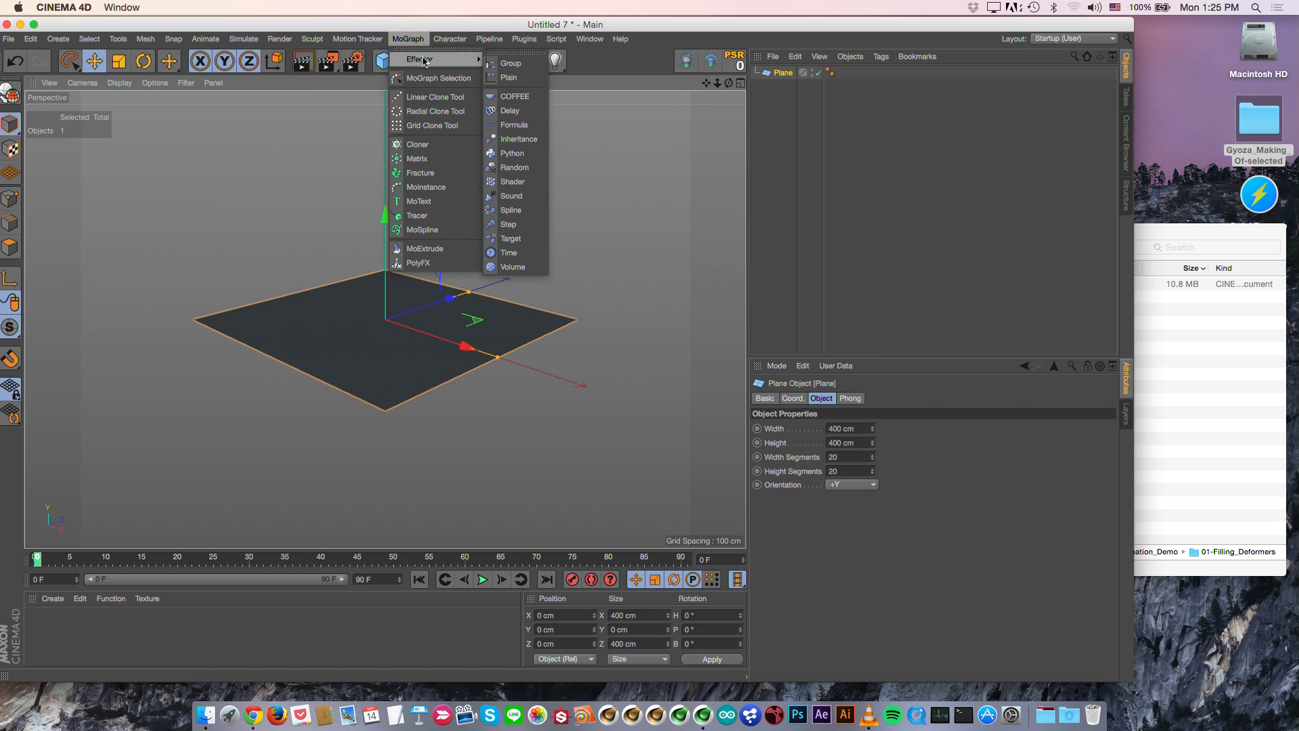
left_click(514, 79)
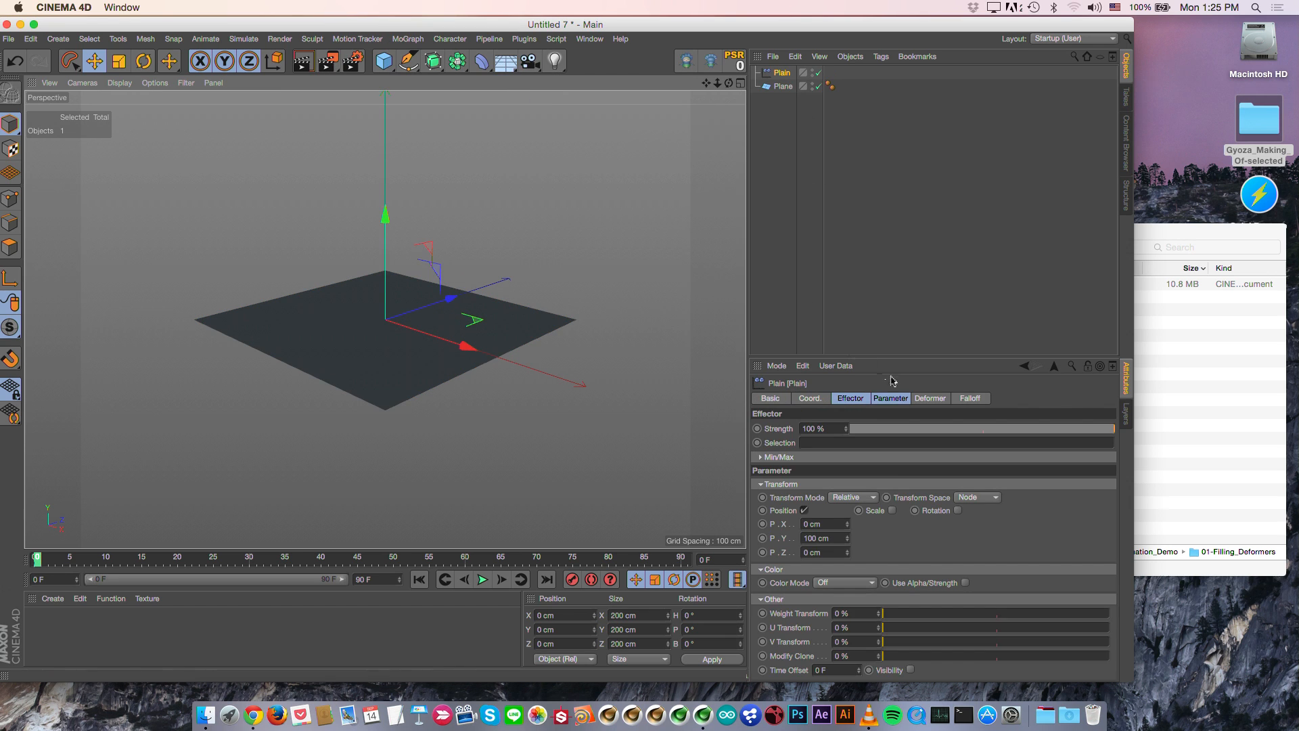
left_click_drag(780, 76, 781, 90)
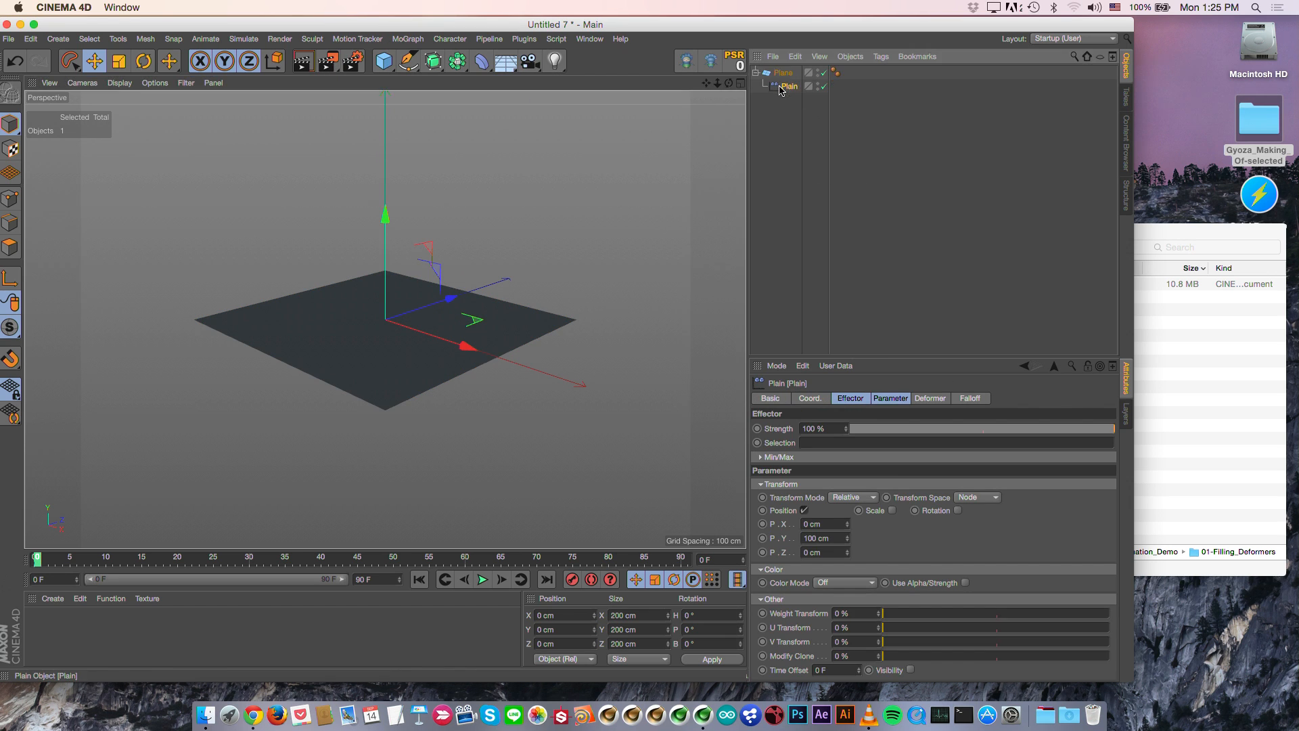
Step: Set the Plain effector's deformation to Point, try shifting the plane with it, and set its P.Y offset to 0 cm
left_click(930, 398)
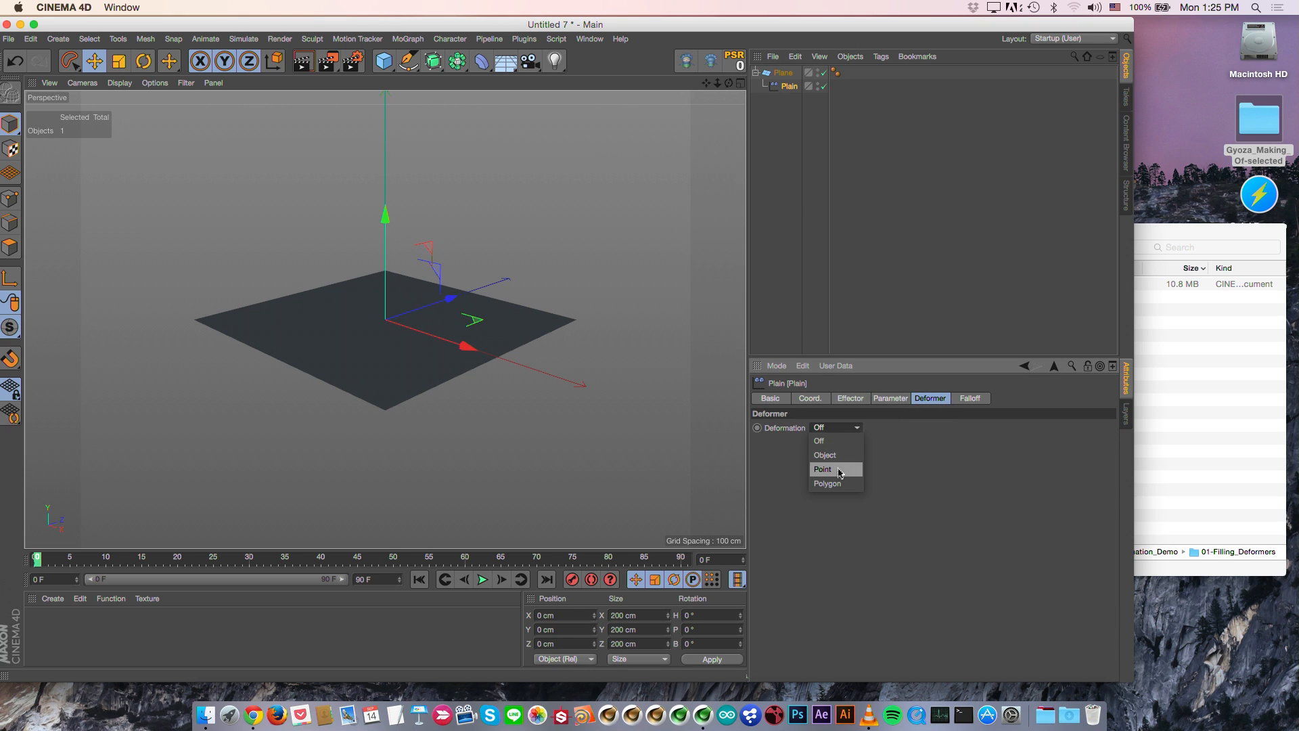
left_click(838, 469)
left_click(854, 399)
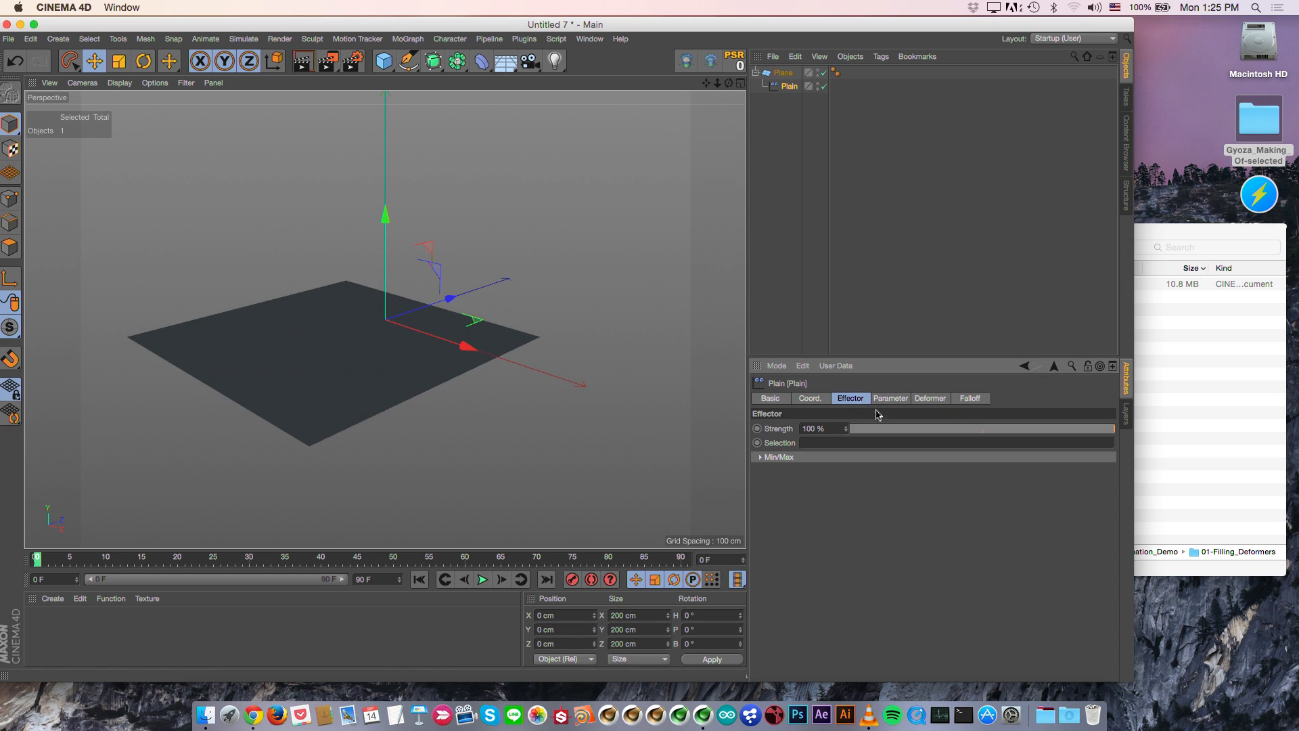
left_click(890, 399)
left_click_drag(848, 487, 845, 485)
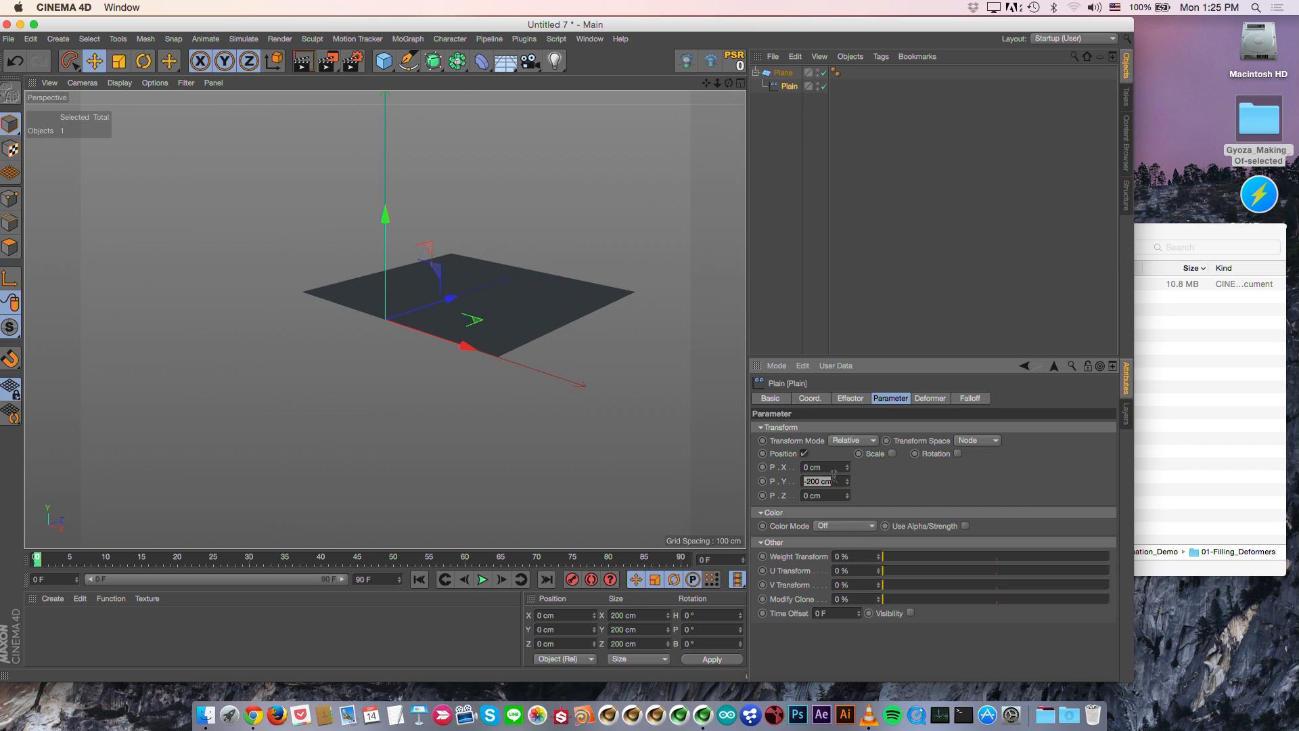
type("0")
key("Return")
left_click_drag(847, 496, 847, 498)
key("super+z")
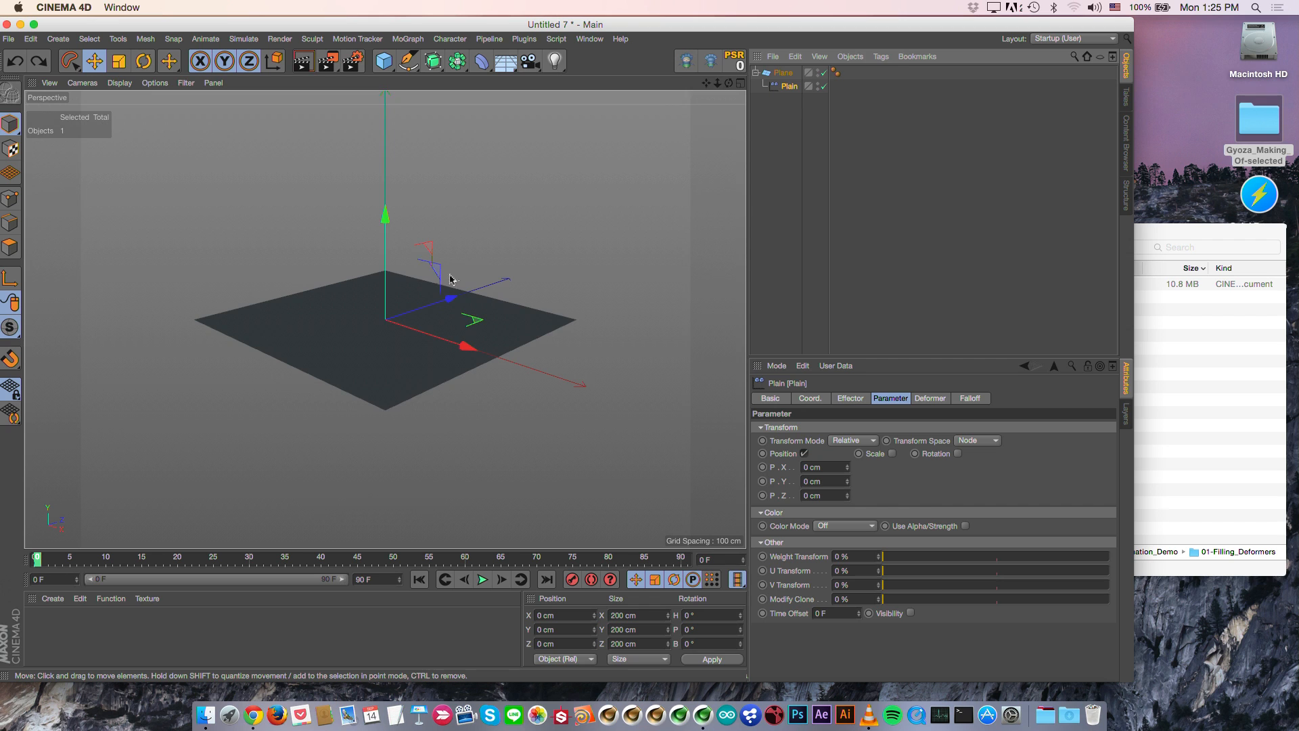
Step: Set the Plain effector's falloff shape to Sphere and display its falloff gizmo in the viewport
scroll(439, 337, "up", 4)
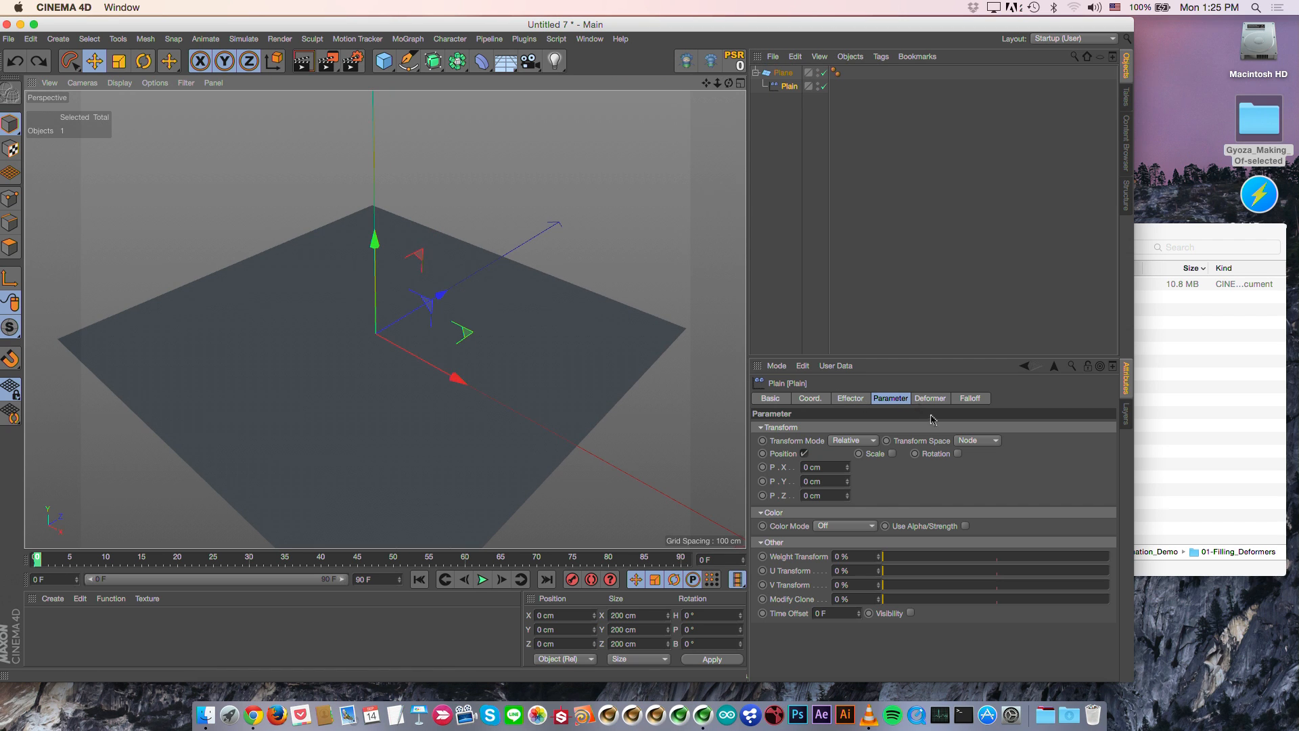
left_click(971, 399)
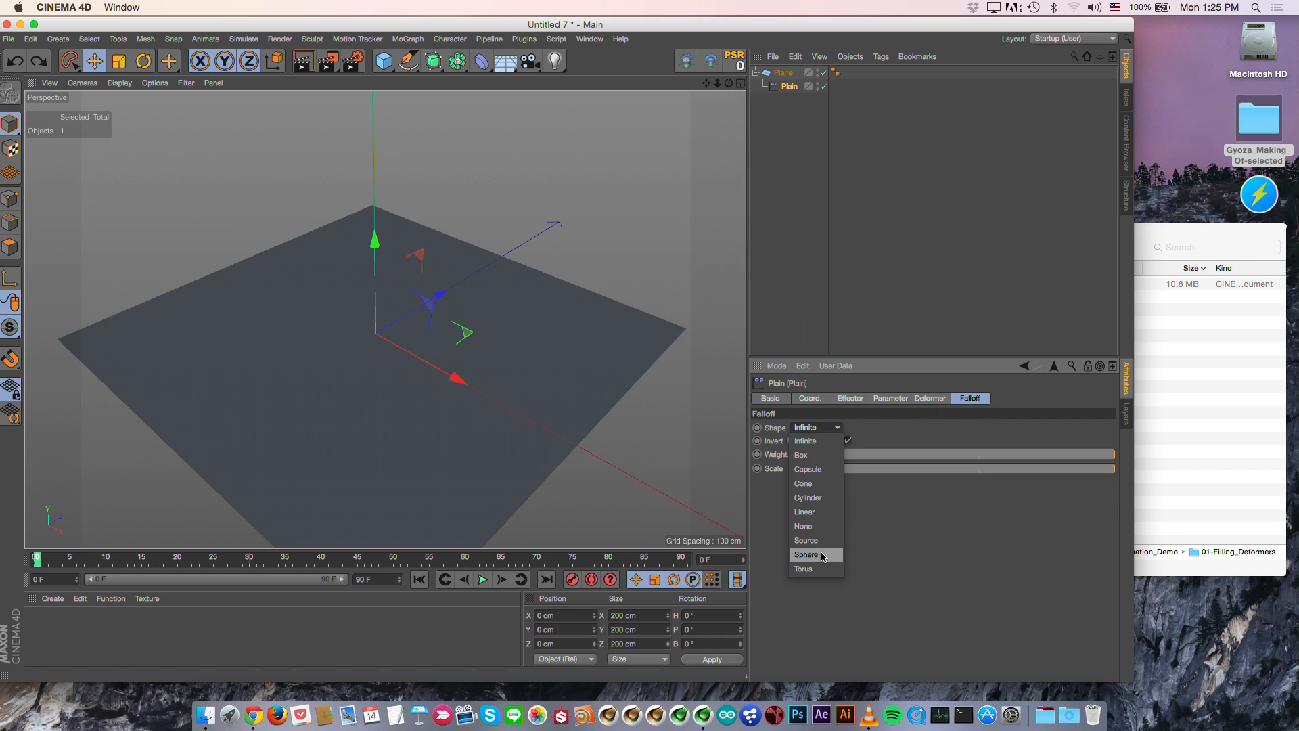
left_click(807, 555)
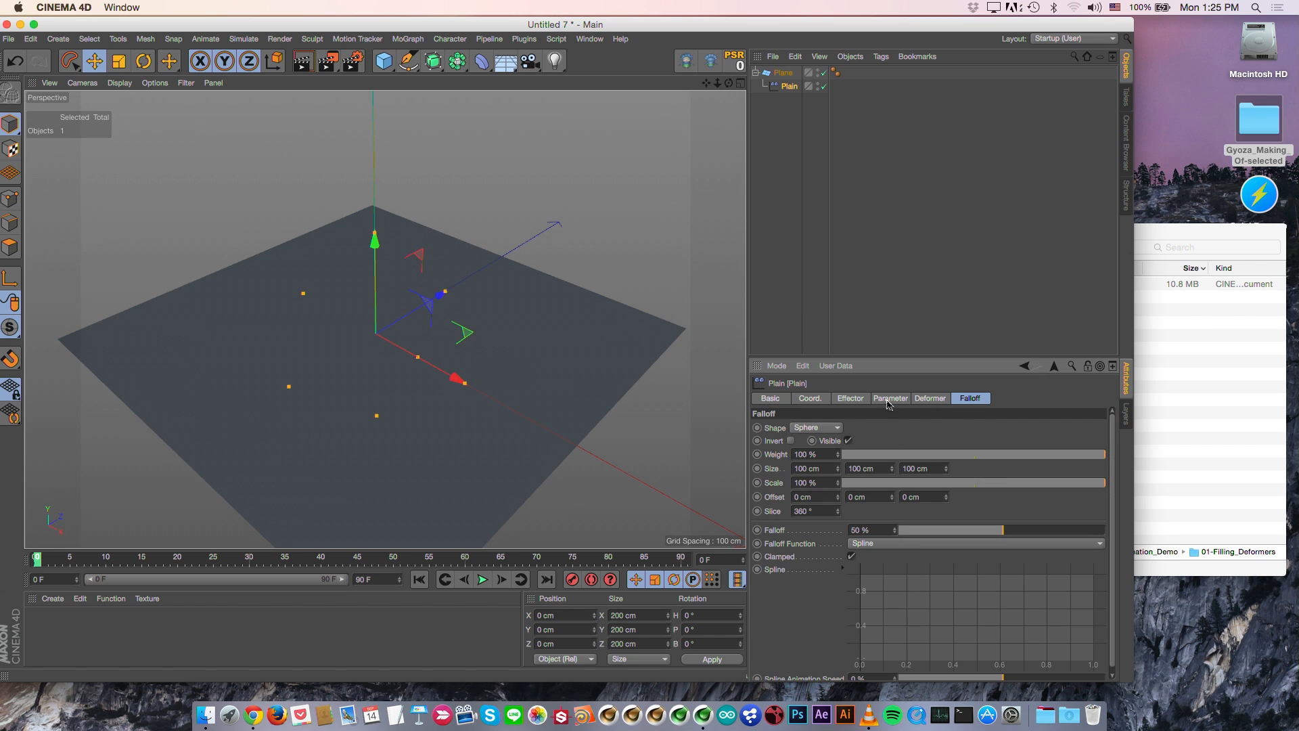
left_click(186, 83)
left_click(203, 202)
left_click_drag(508, 365, 506, 318, "alt")
Step: Set the Plain effector's P.Z offset to about 86 cm to bulge the plane, and slide the effector to about X 13.6 cm
left_click(850, 398)
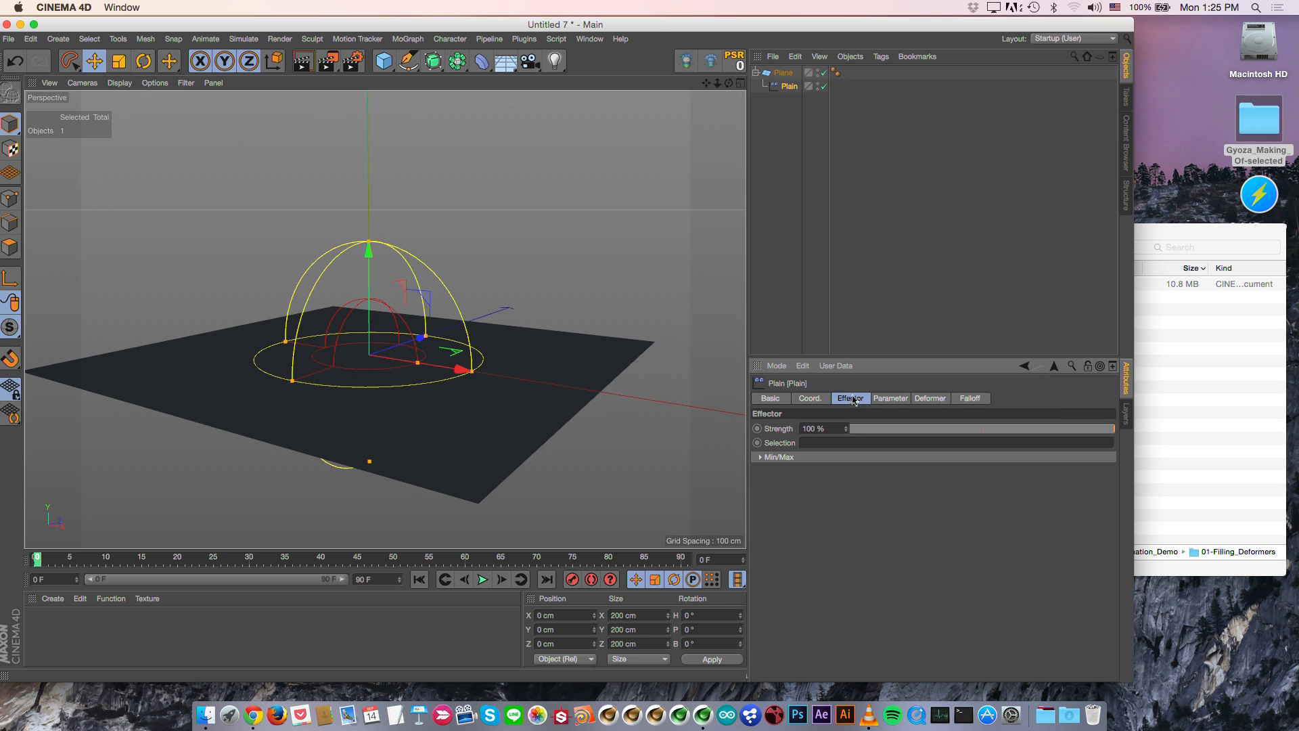
left_click(890, 399)
mouse_move(843, 497)
left_mouse_down()
mouse_move(844, 509)
mouse_move(843, 474)
left_mouse_up()
left_click_drag(478, 437, 453, 461, "alt")
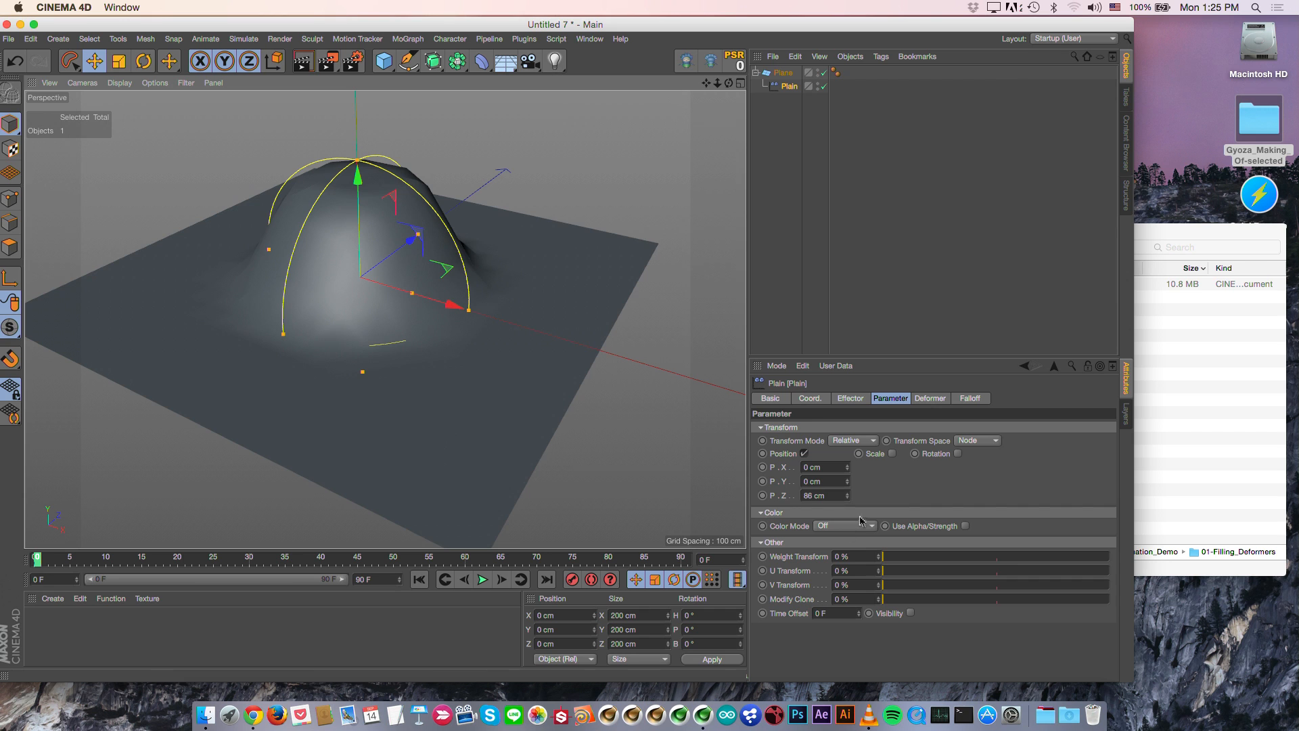
mouse_move(455, 305)
left_mouse_down()
mouse_move(435, 307)
mouse_move(458, 320)
left_mouse_up()
Step: Set the effector's falloff to 100%, reshape the falloff spline into a smooth S-curve and move the effector to about X 12.6 cm
left_click(972, 399)
left_click_drag(1006, 534, 1107, 534)
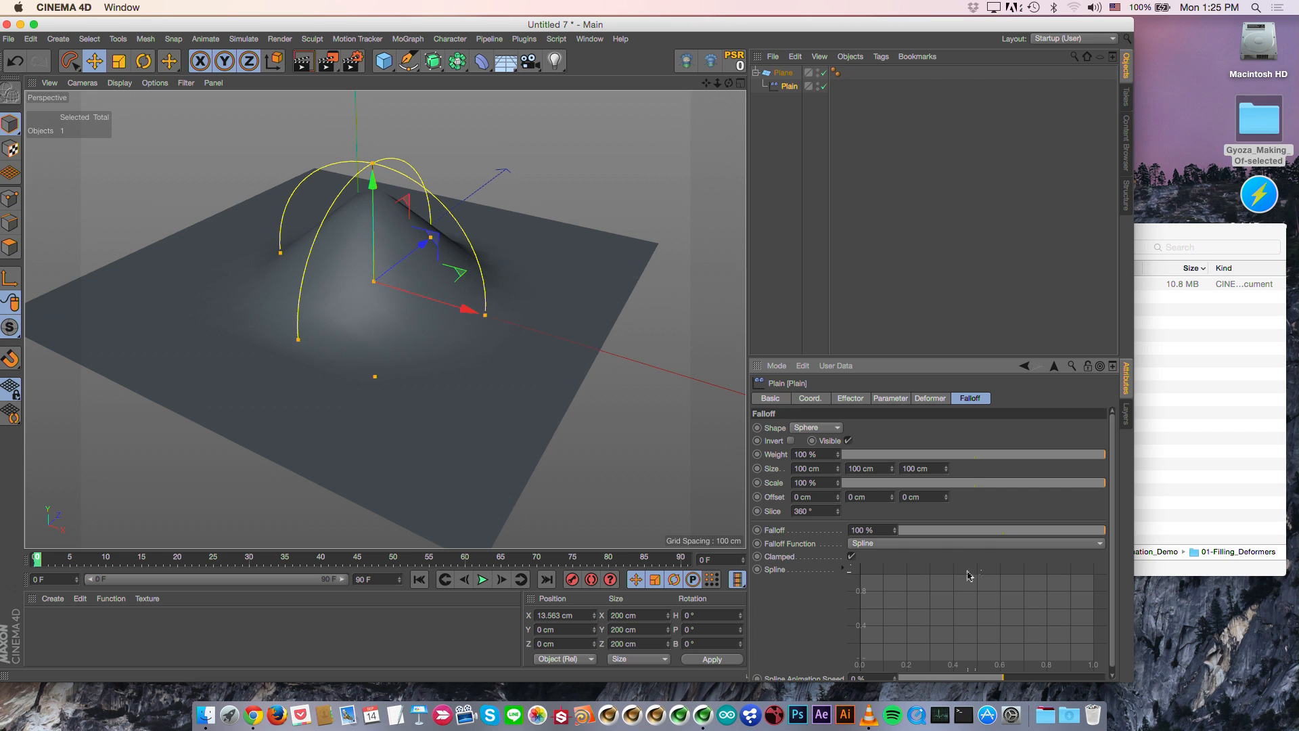
left_click_drag(908, 629, 855, 664)
left_click_drag(1012, 619, 1145, 509)
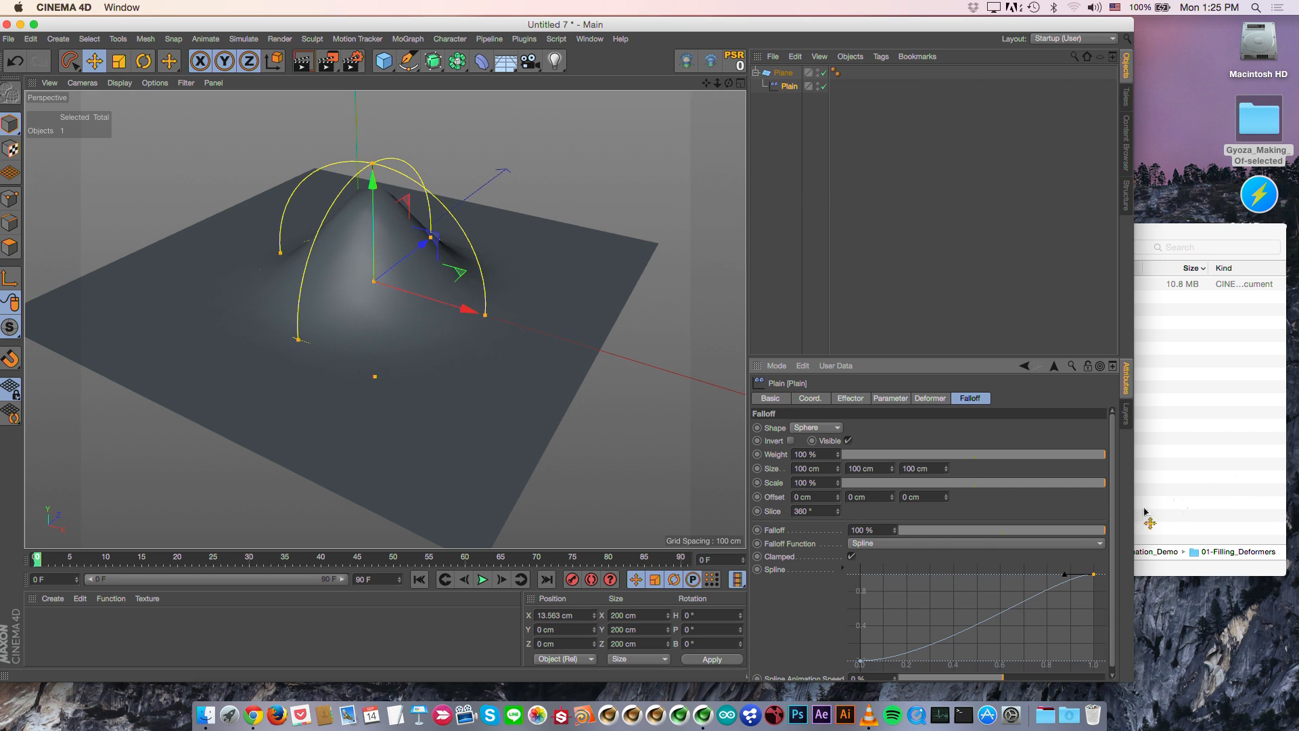
left_click_drag(1066, 576, 987, 579)
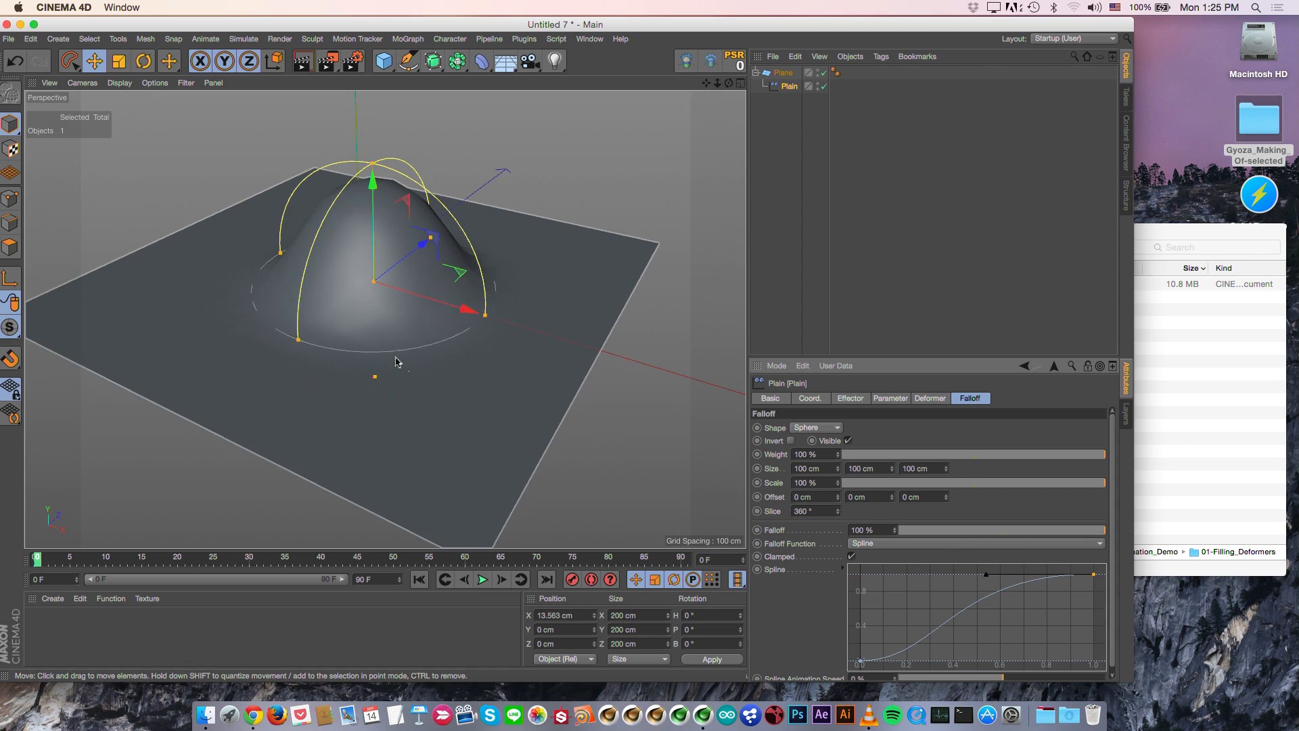
mouse_move(447, 304)
left_mouse_down()
mouse_move(382, 287)
mouse_move(445, 304)
left_mouse_up()
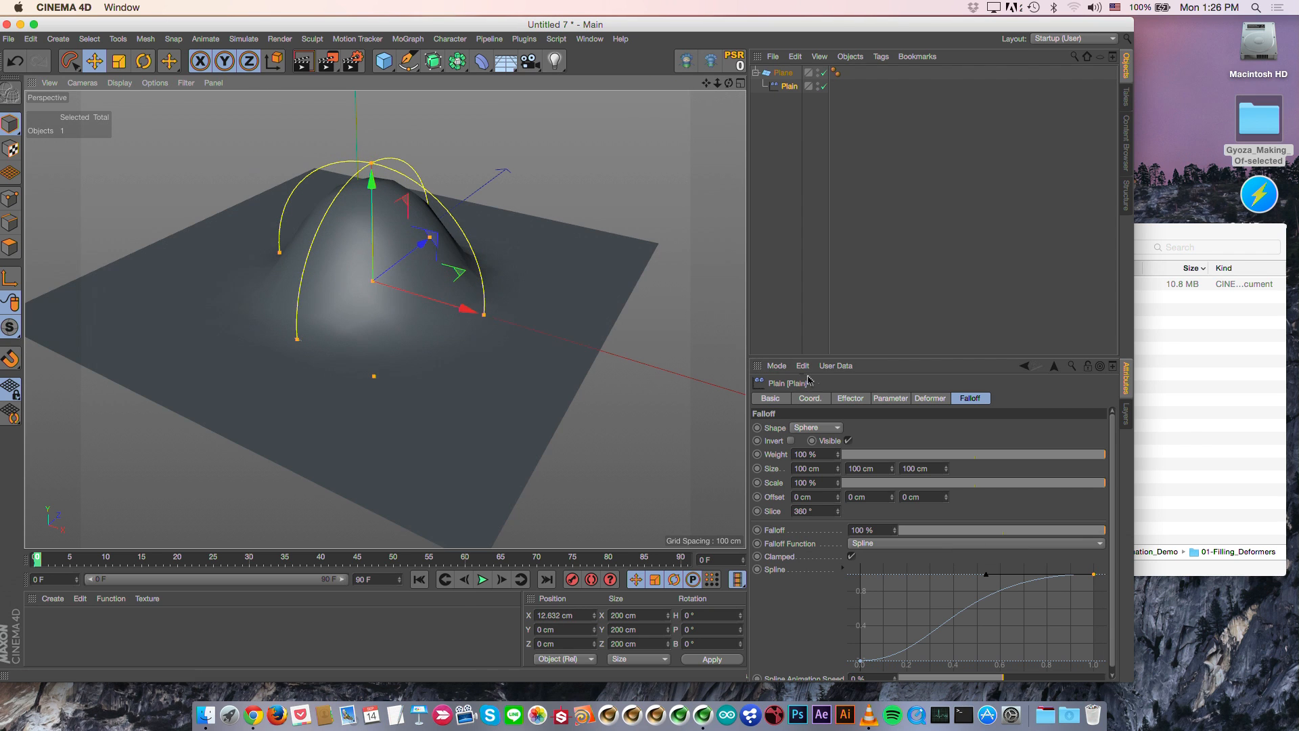
Step: Set the effector's P.Z offset to about -47 cm to dent the plane, and view the dent from above
left_click(851, 400)
left_click(890, 398)
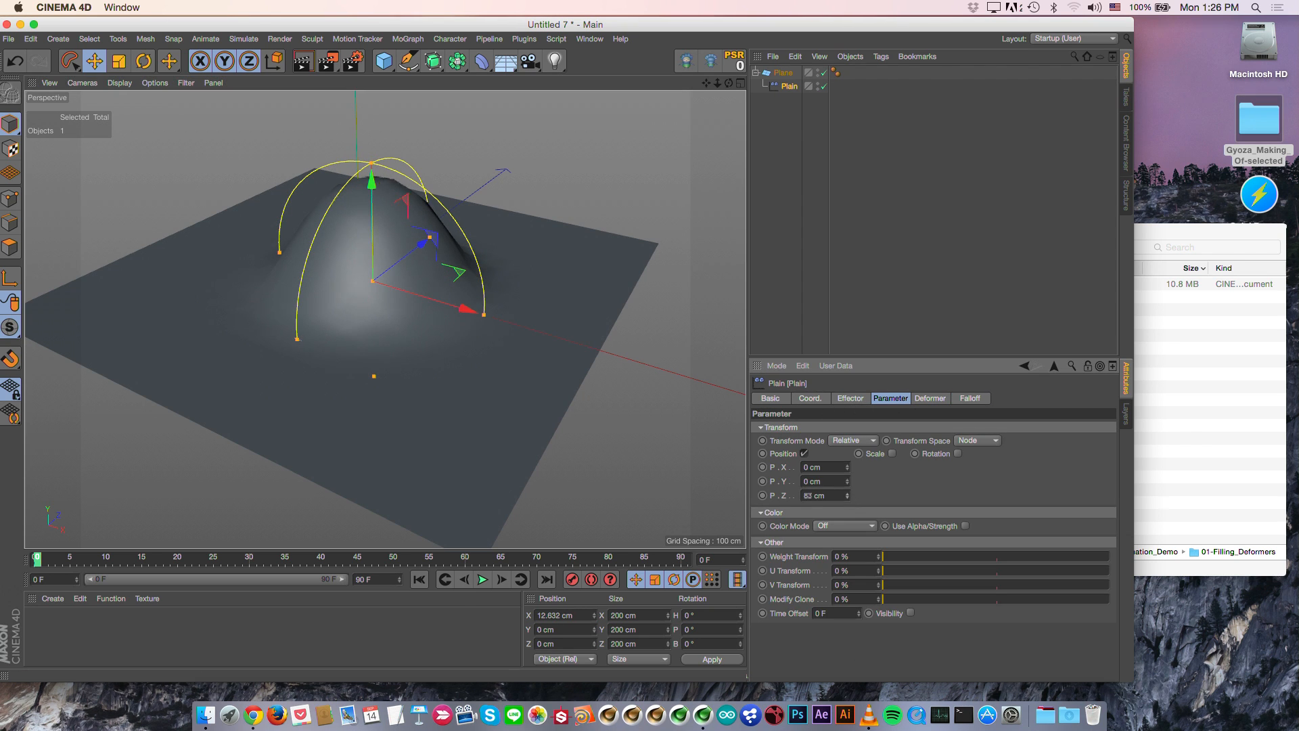
left_click_drag(847, 496, 847, 545)
left_click_drag(847, 496, 846, 501)
left_click_drag(428, 297, 434, 341, "alt")
Step: Close the test project without saving it and return to the barrel scene, viewing the filling from another angle
key("super+w")
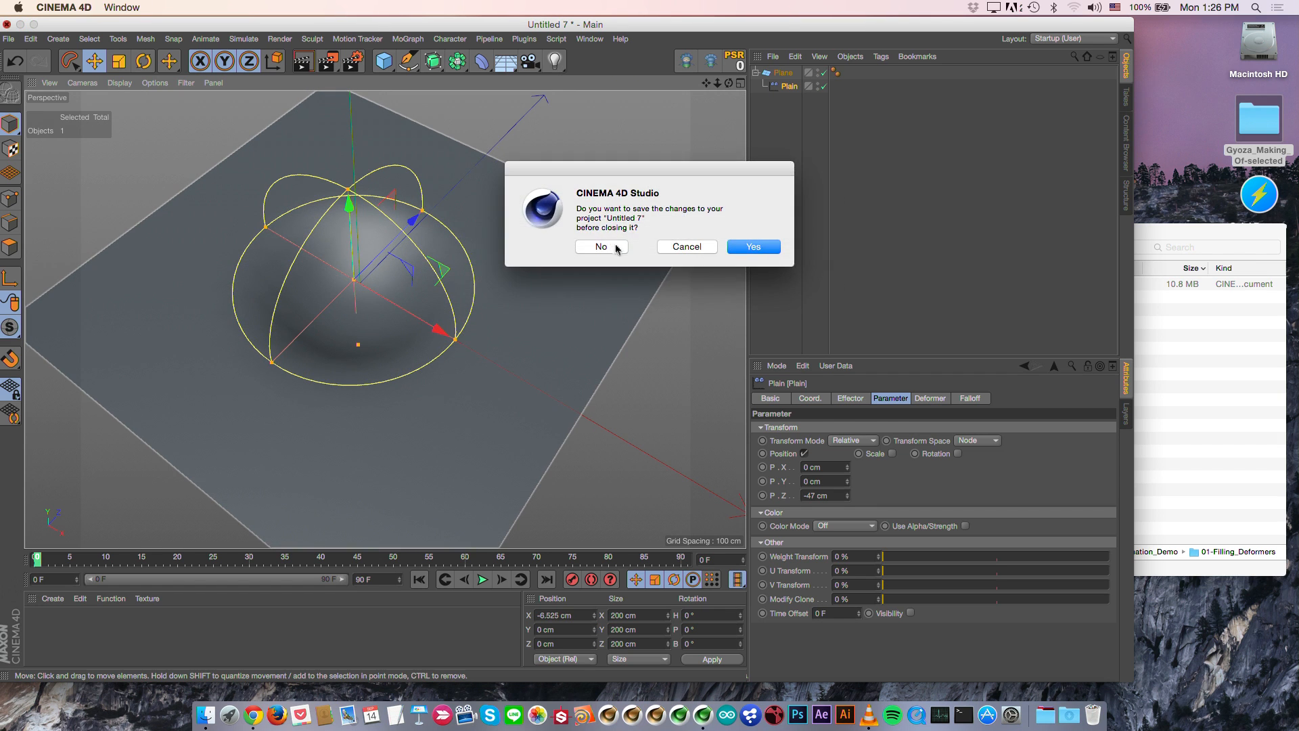
left_click(604, 248)
left_click_drag(366, 281, 417, 270, "alt")
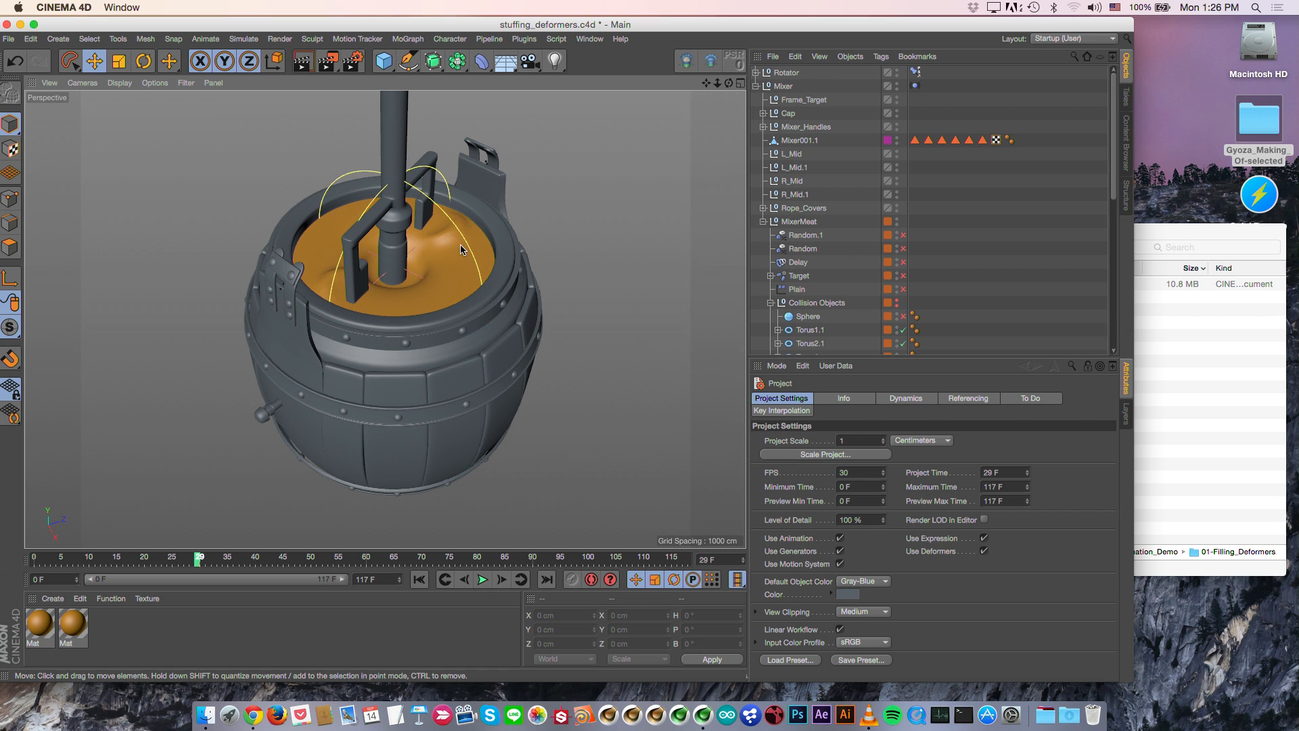
Step: Enable the push1 and push2 effectors on the filling disc and hide deformers in the viewport
scroll(828, 296, "down", 10)
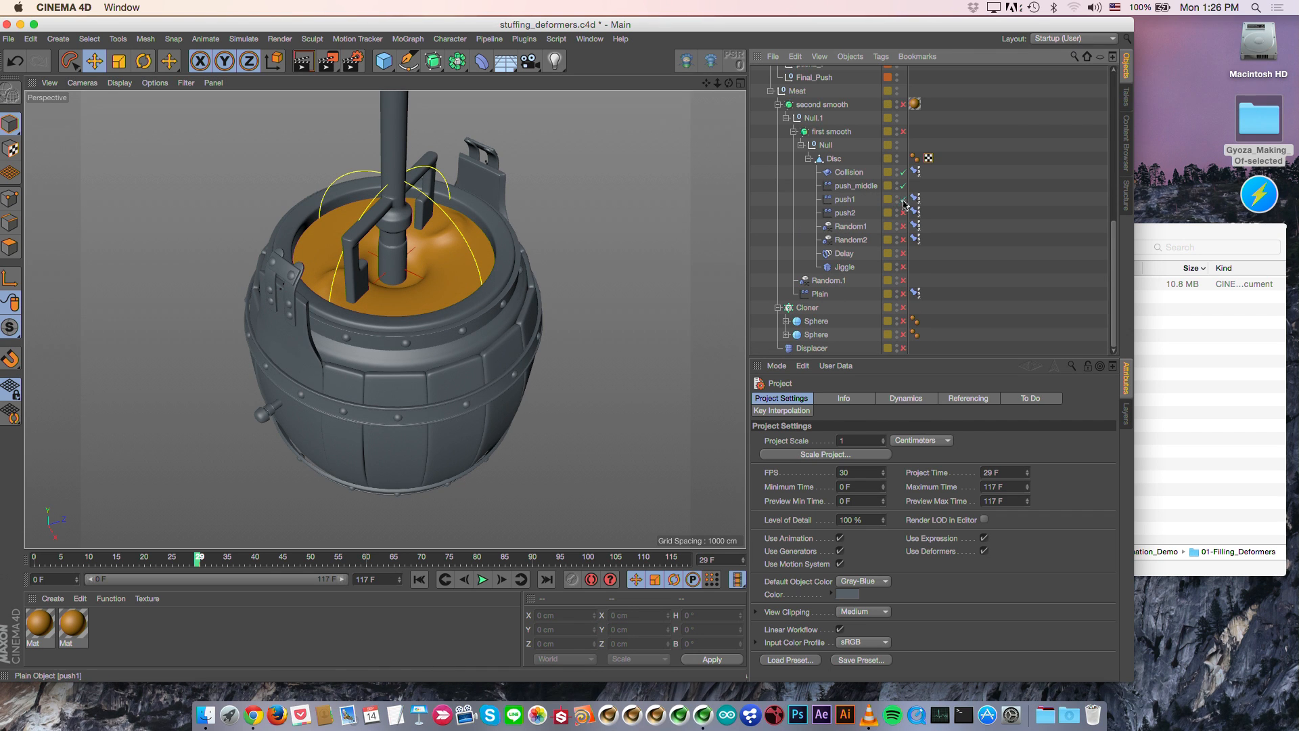
scroll(373, 384, "up", 5)
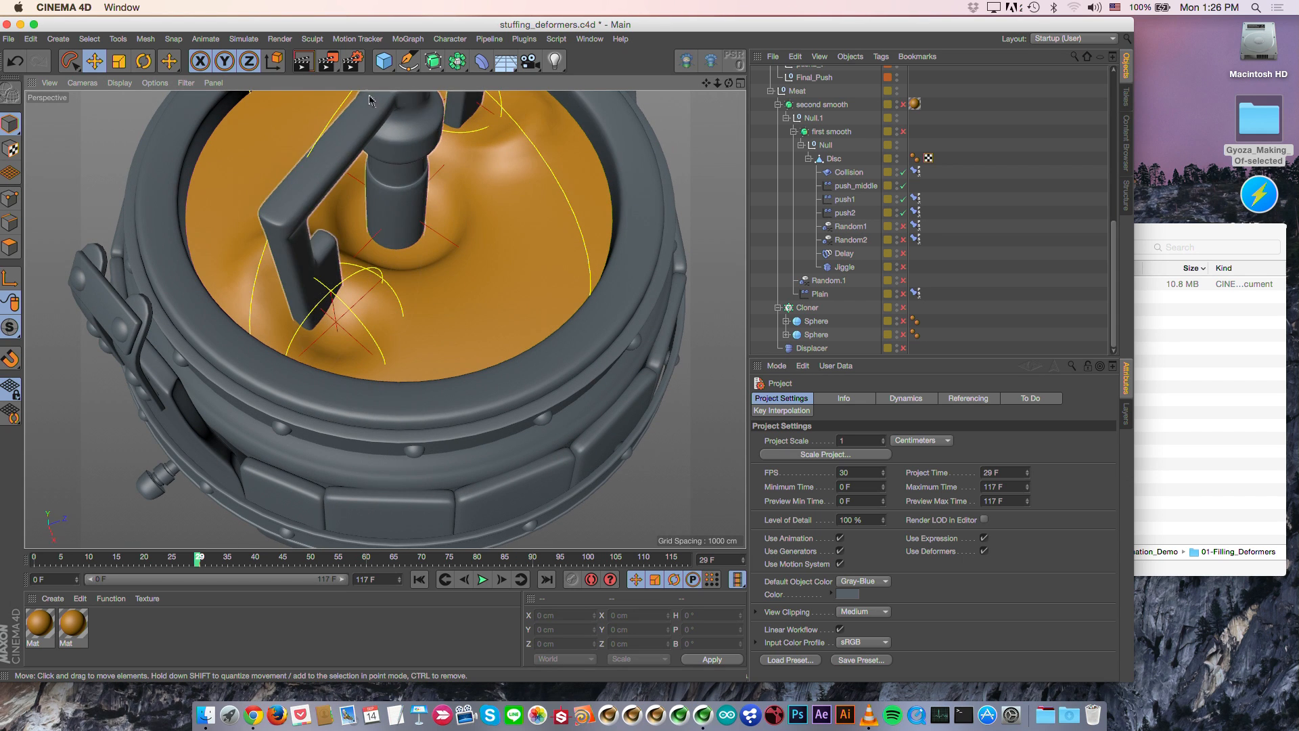
left_click(125, 82)
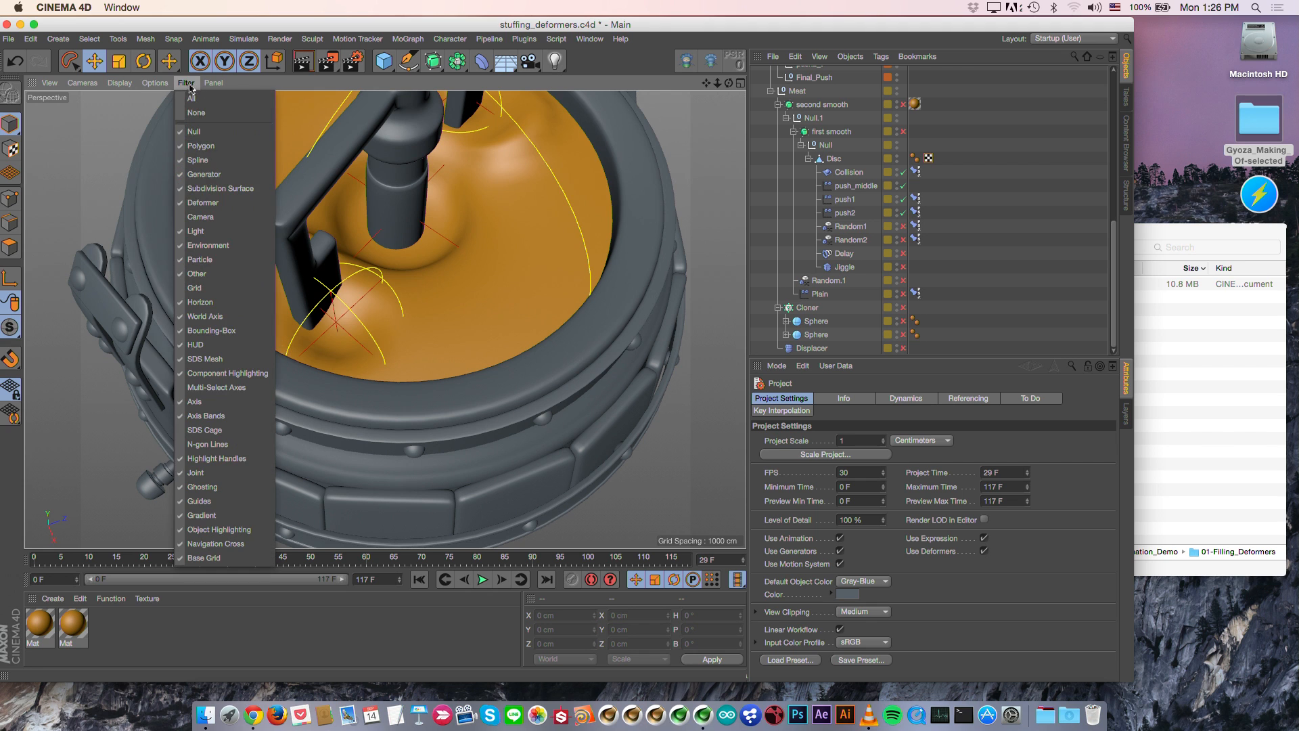
left_click(197, 203)
left_click_drag(443, 285, 474, 318, "alt")
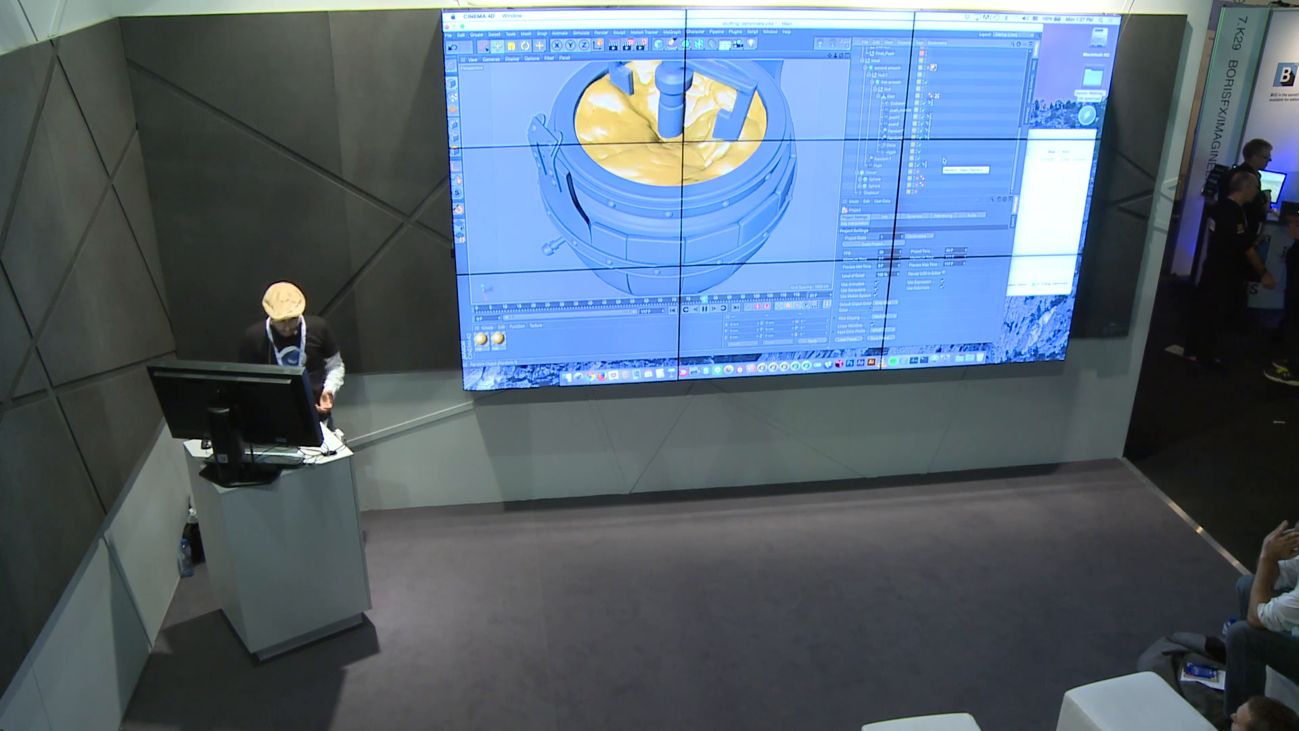
Step: Enable the Cloner that scatters spheres over the filling, then stop the playback and return to frame 0
left_click_drag(738, 182, 701, 182, "alt")
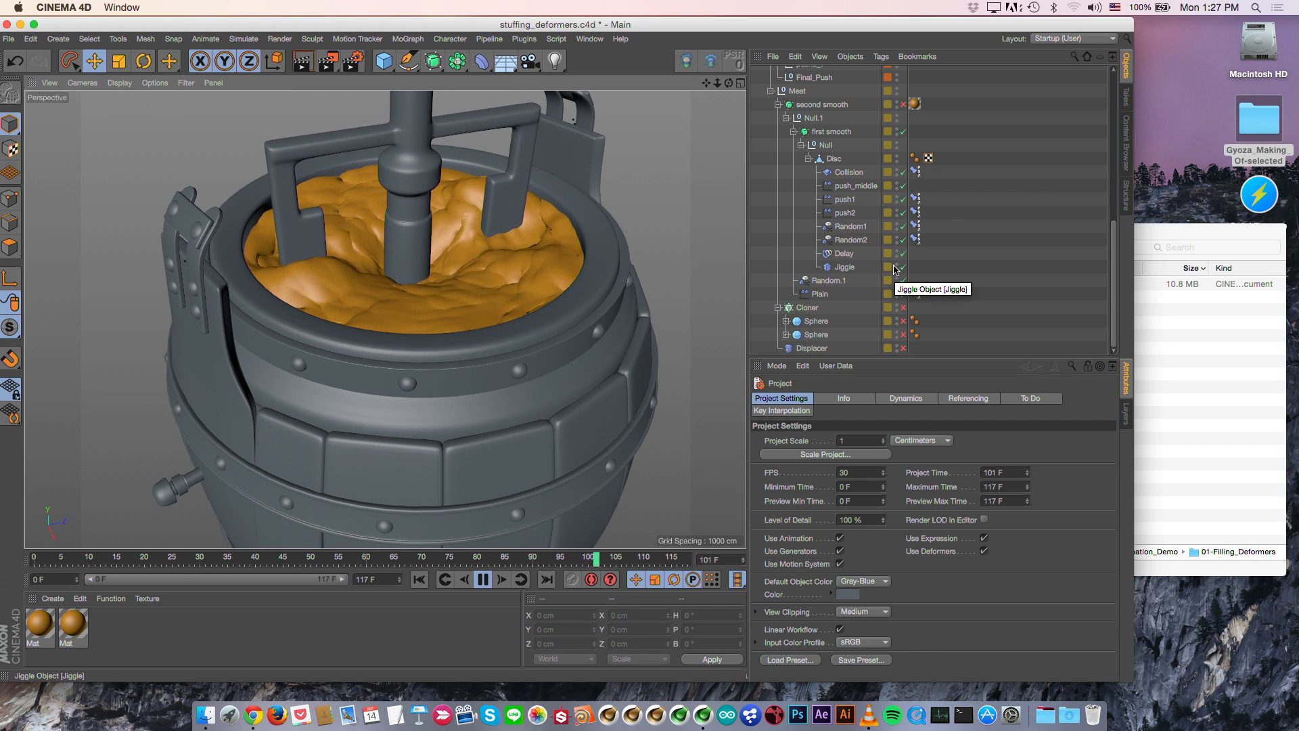
left_click(903, 307)
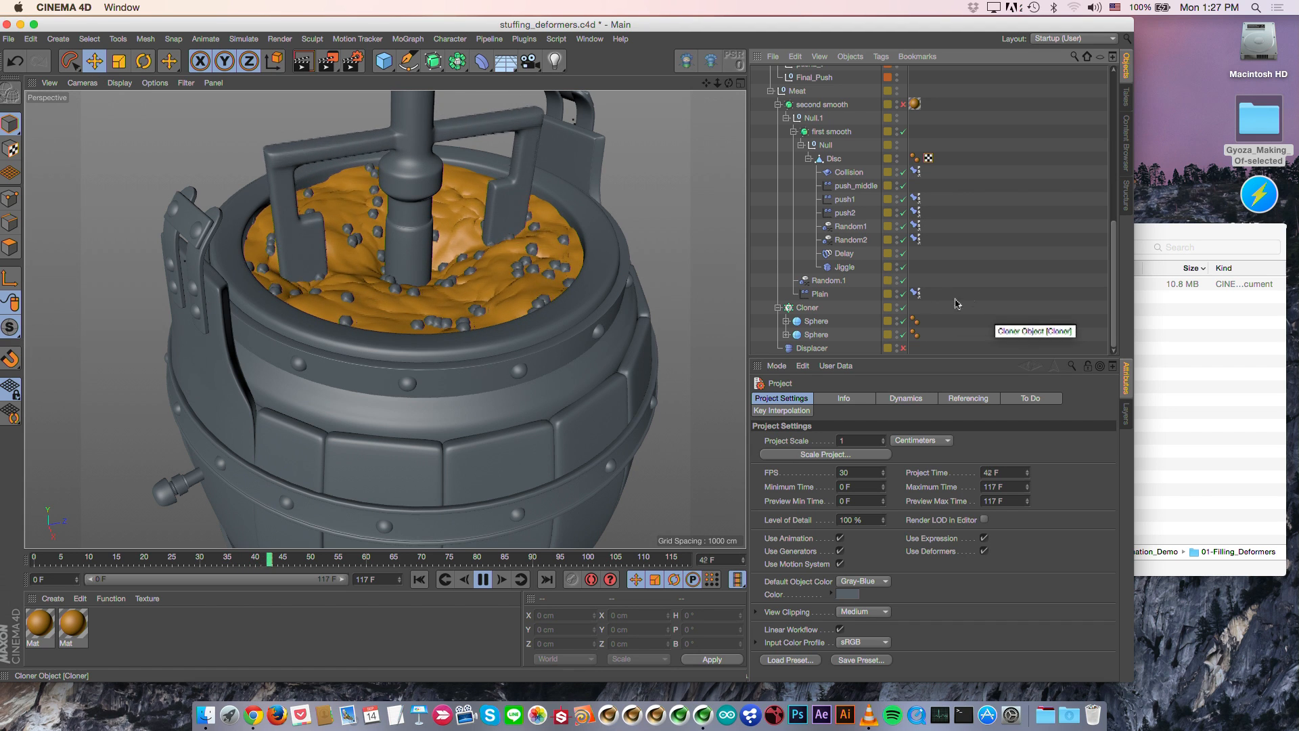
scroll(425, 331, "down", 5)
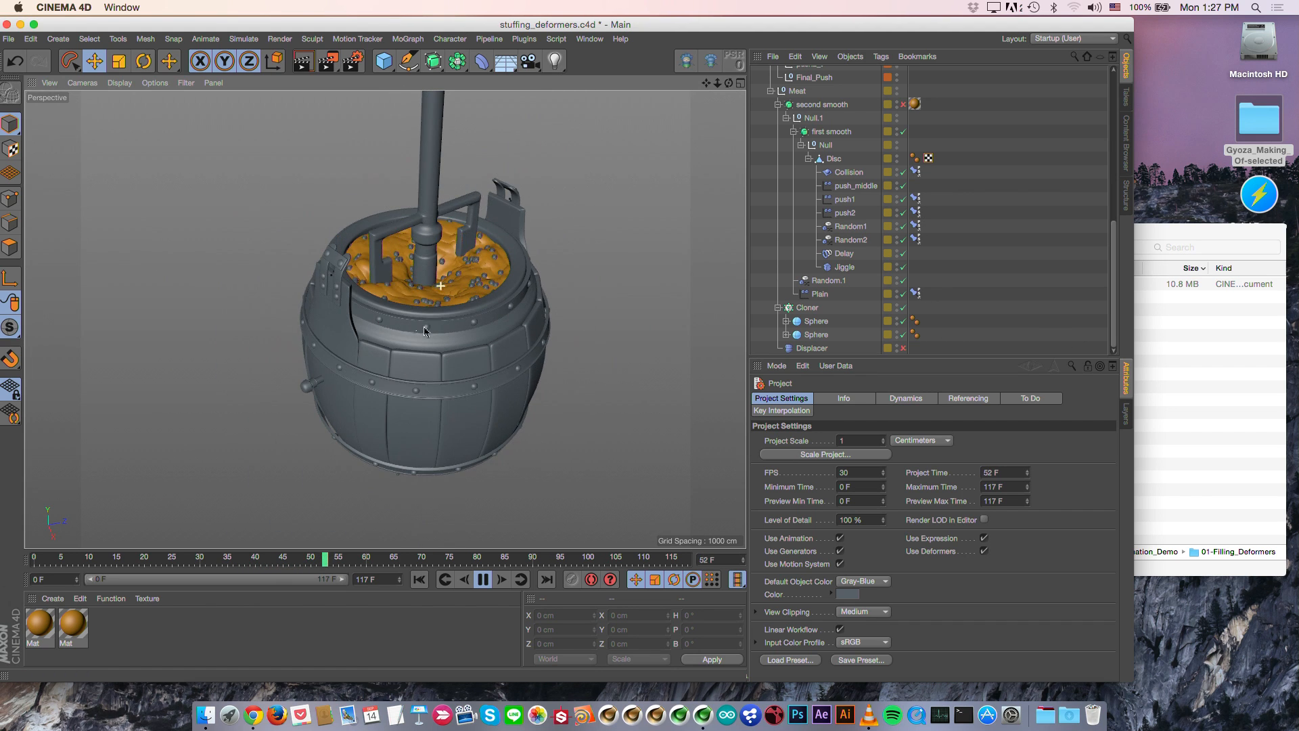
key("F8")
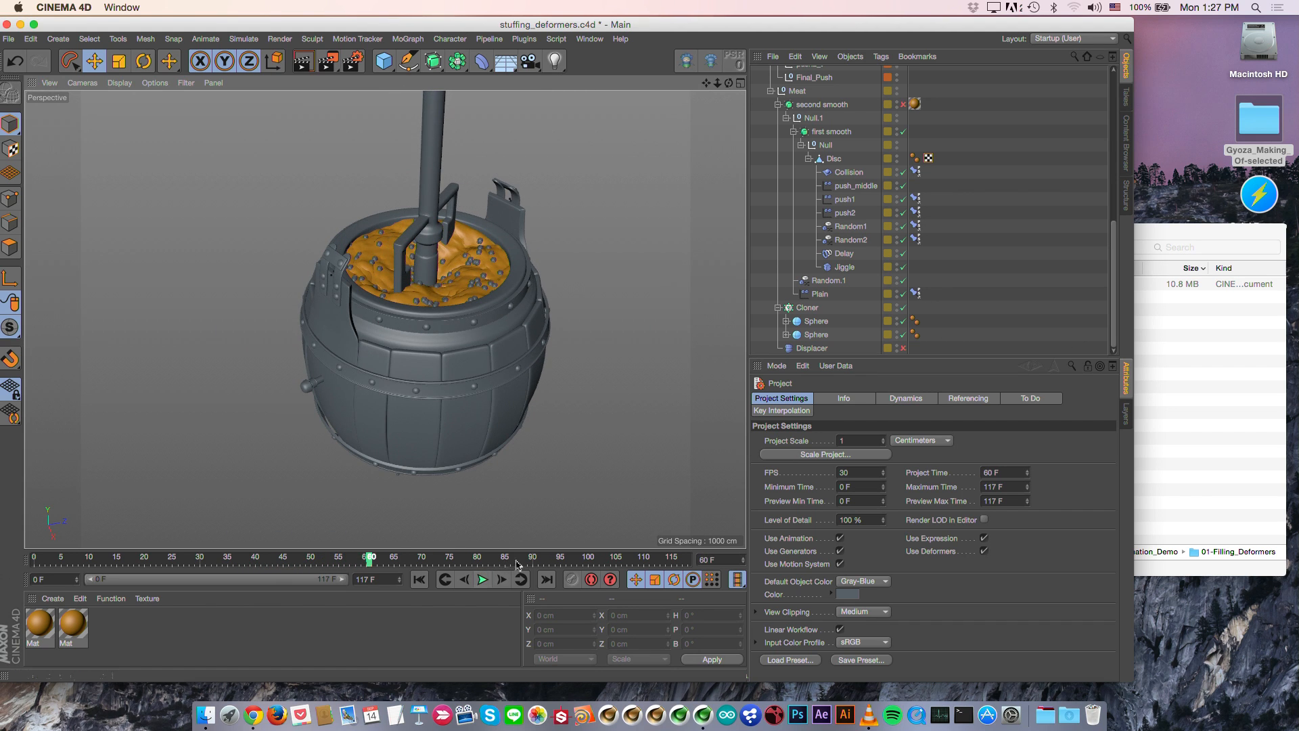
left_click(421, 580)
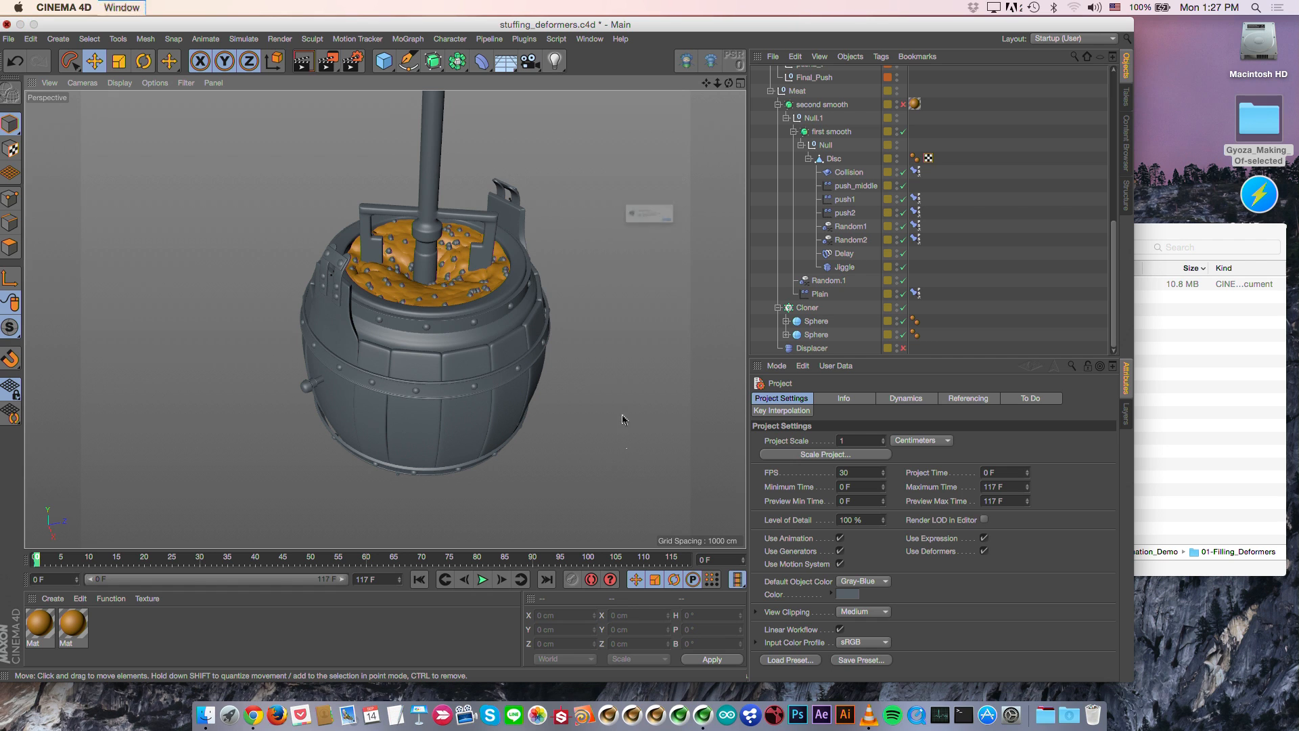
Step: Close the stuffing_deformers.c4d project without saving it, and open the 02-Ropes folder in Finder
key("super+F4")
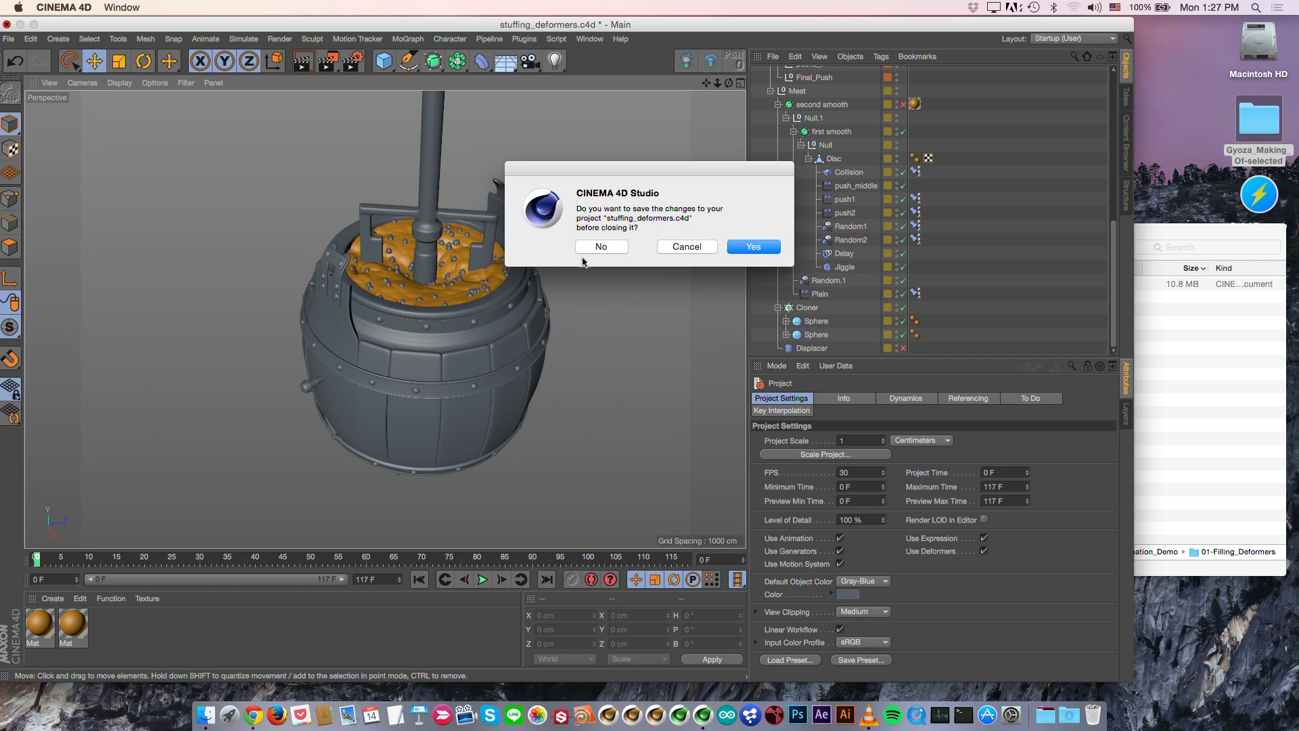
left_click(595, 246)
left_click(206, 715)
left_click(675, 247)
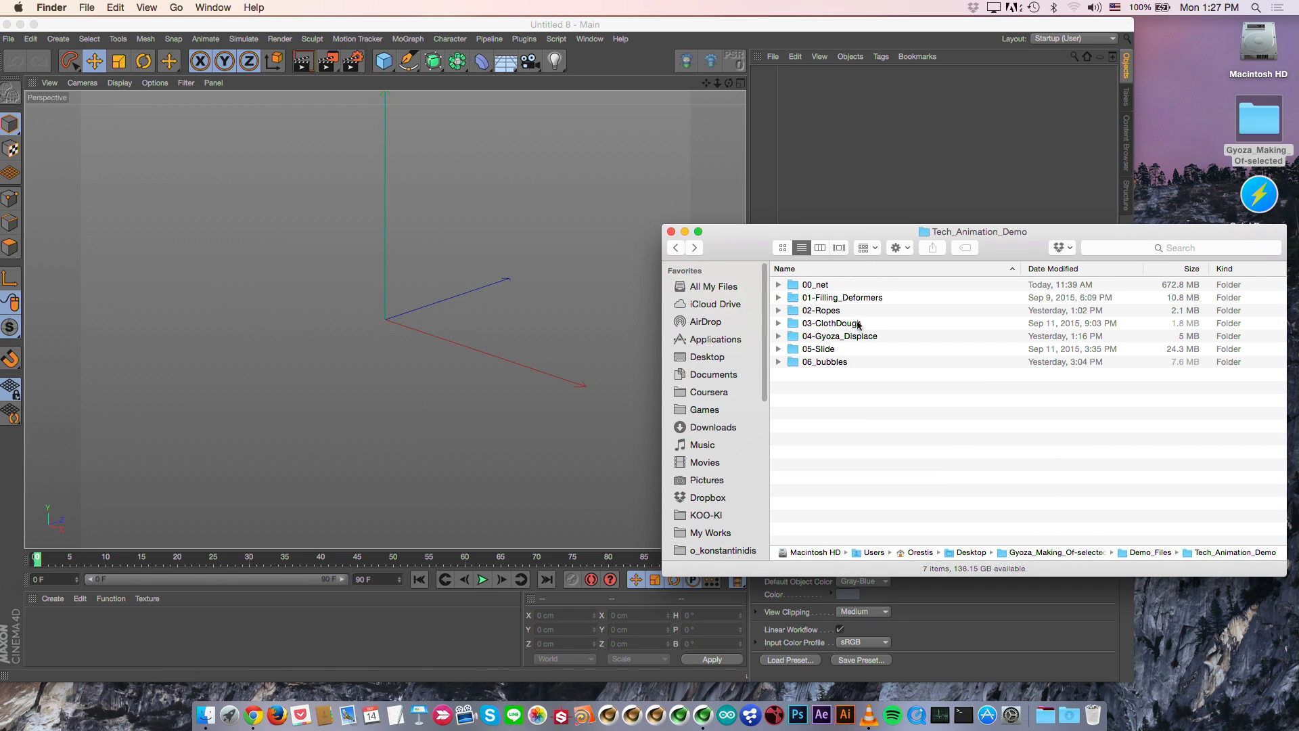
double_click(838, 312)
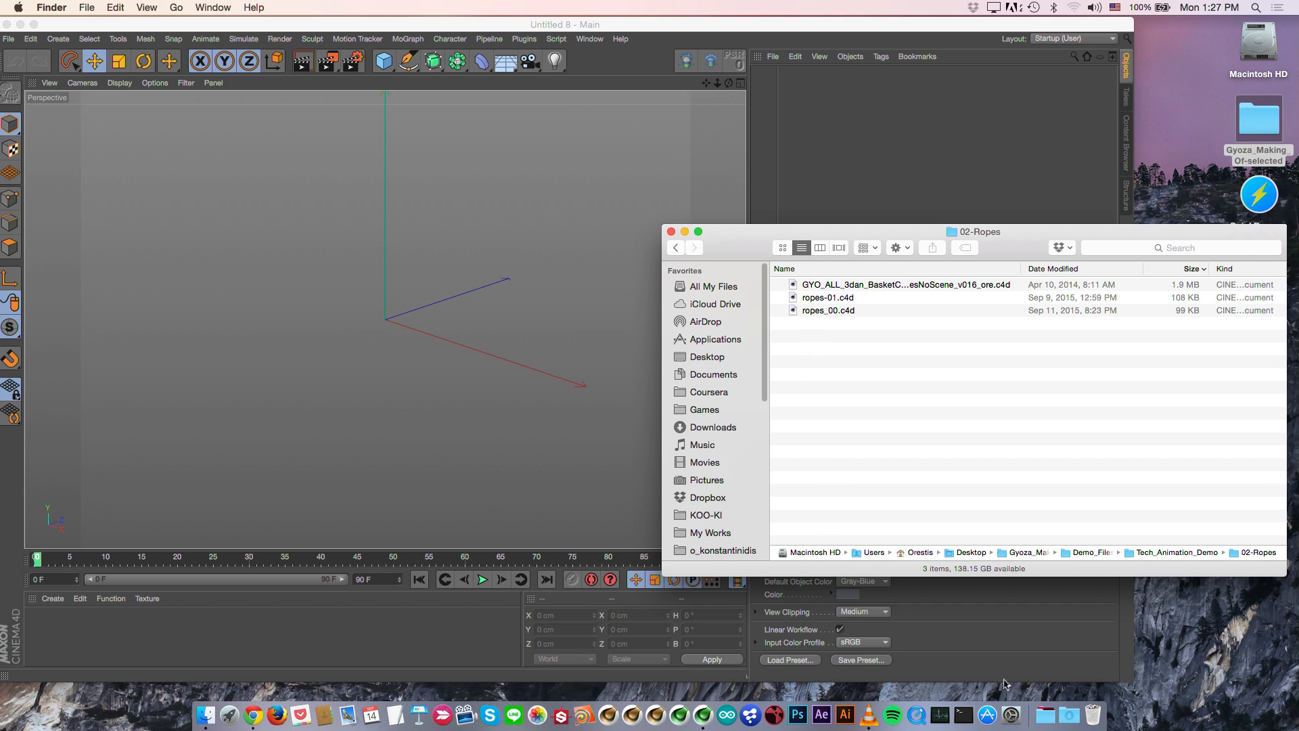
Step: Review the rope and net shots in GyozaKingdom_ep1_30s.mov, quit the player and return to the 02-Ropes folder
left_click(676, 248)
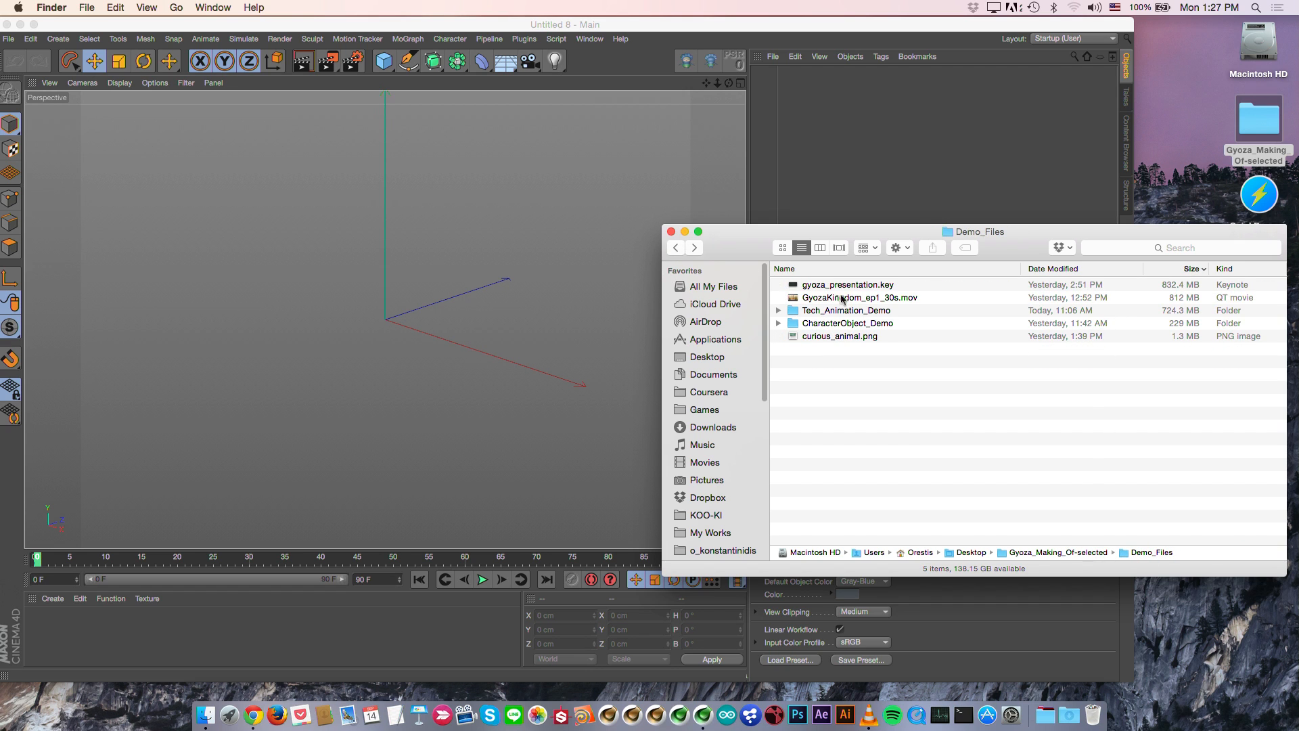
double_click(852, 298)
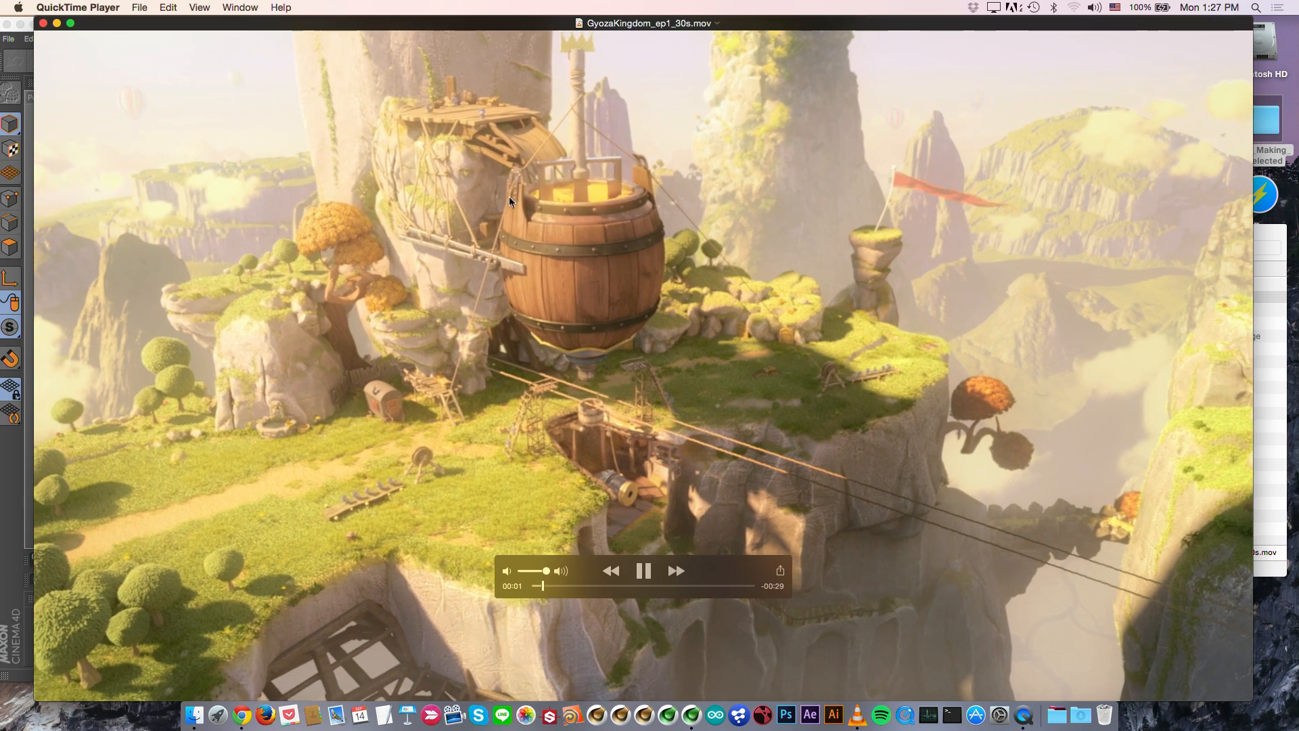
key("space")
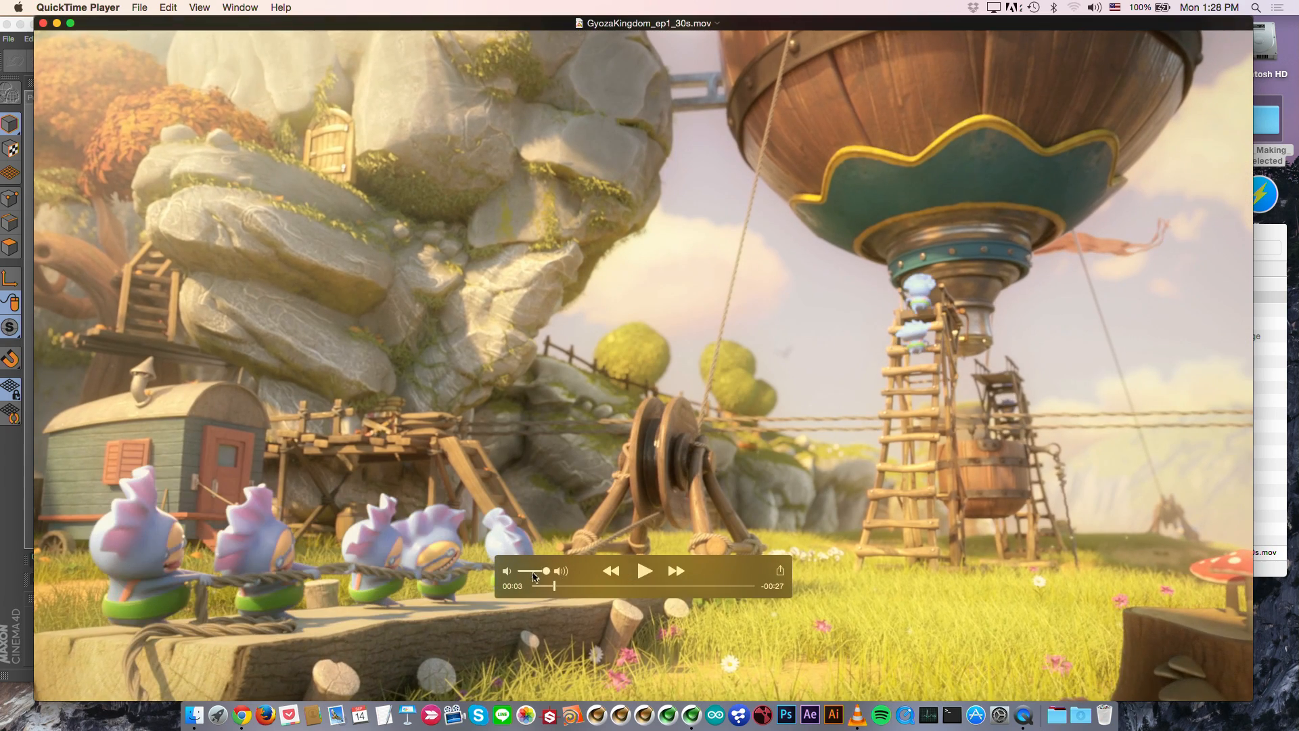
left_click_drag(554, 585, 574, 587)
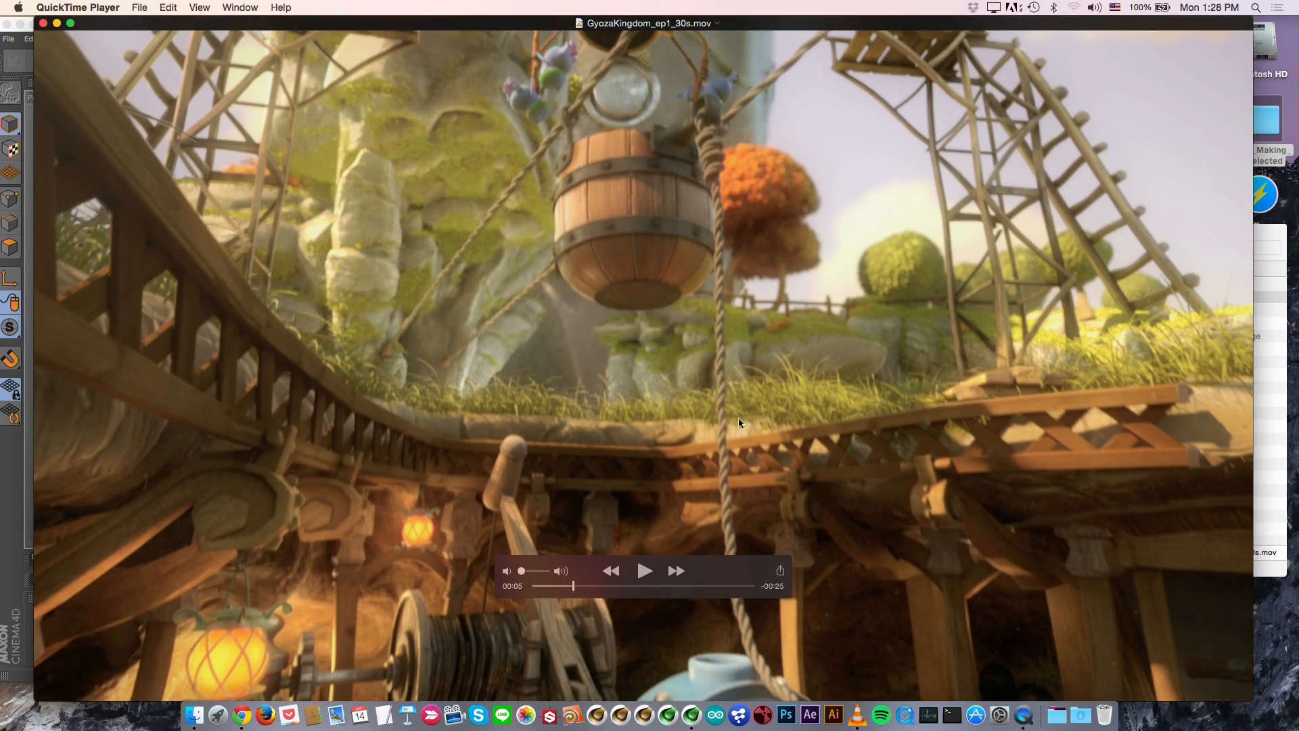
left_click(644, 570)
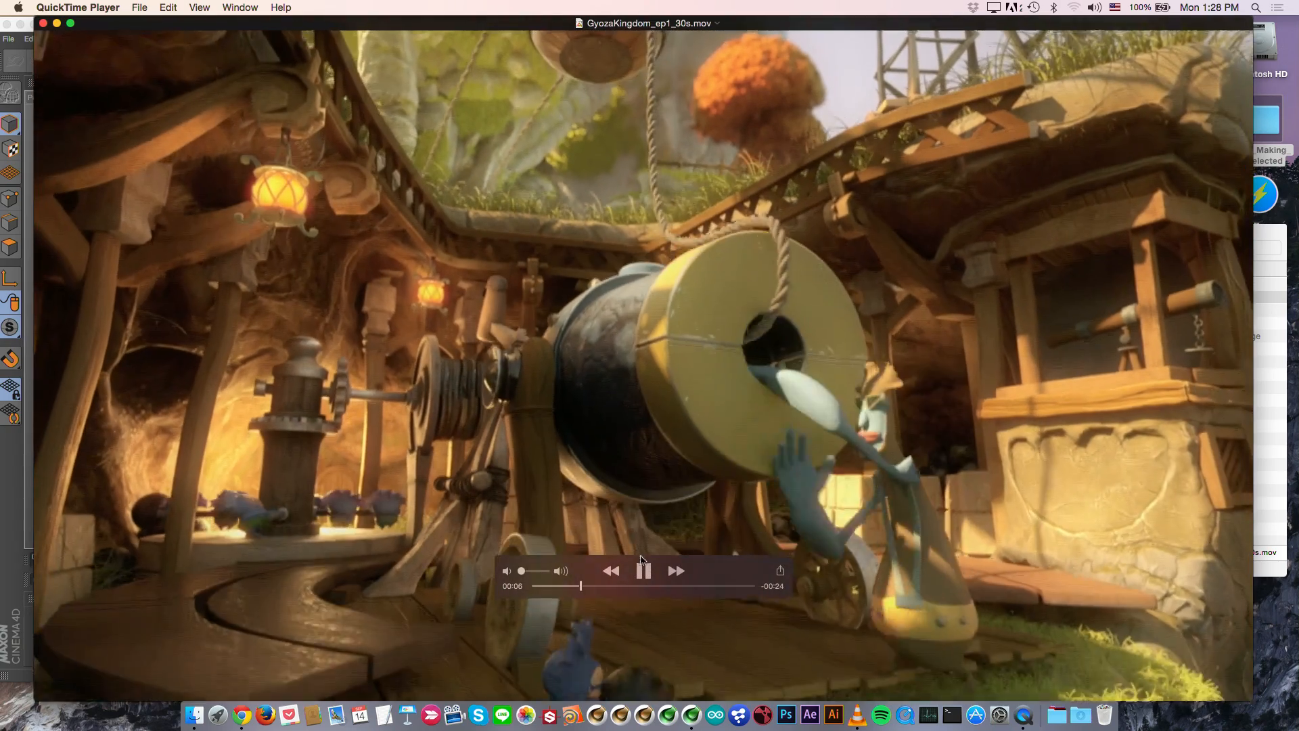
mouse_move(598, 588)
left_mouse_down()
mouse_move(615, 588)
mouse_move(598, 595)
left_mouse_up()
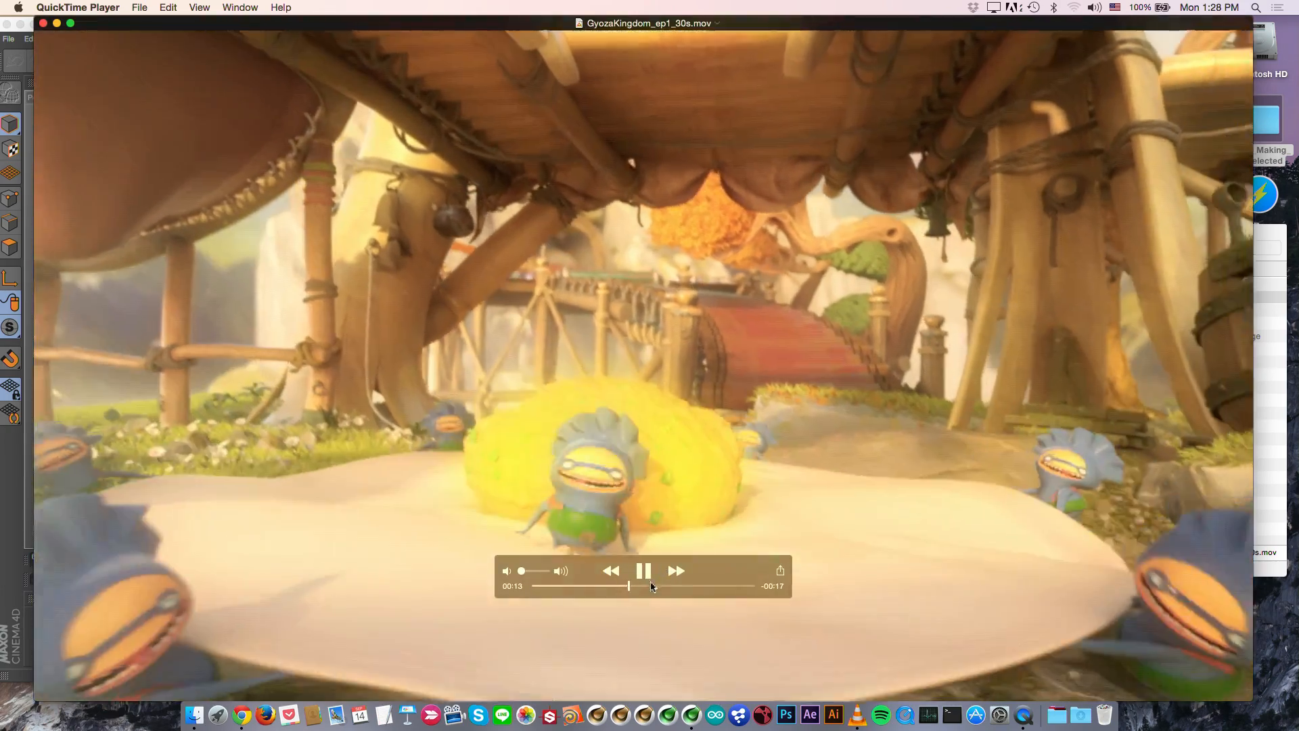
left_click_drag(658, 586, 659, 588)
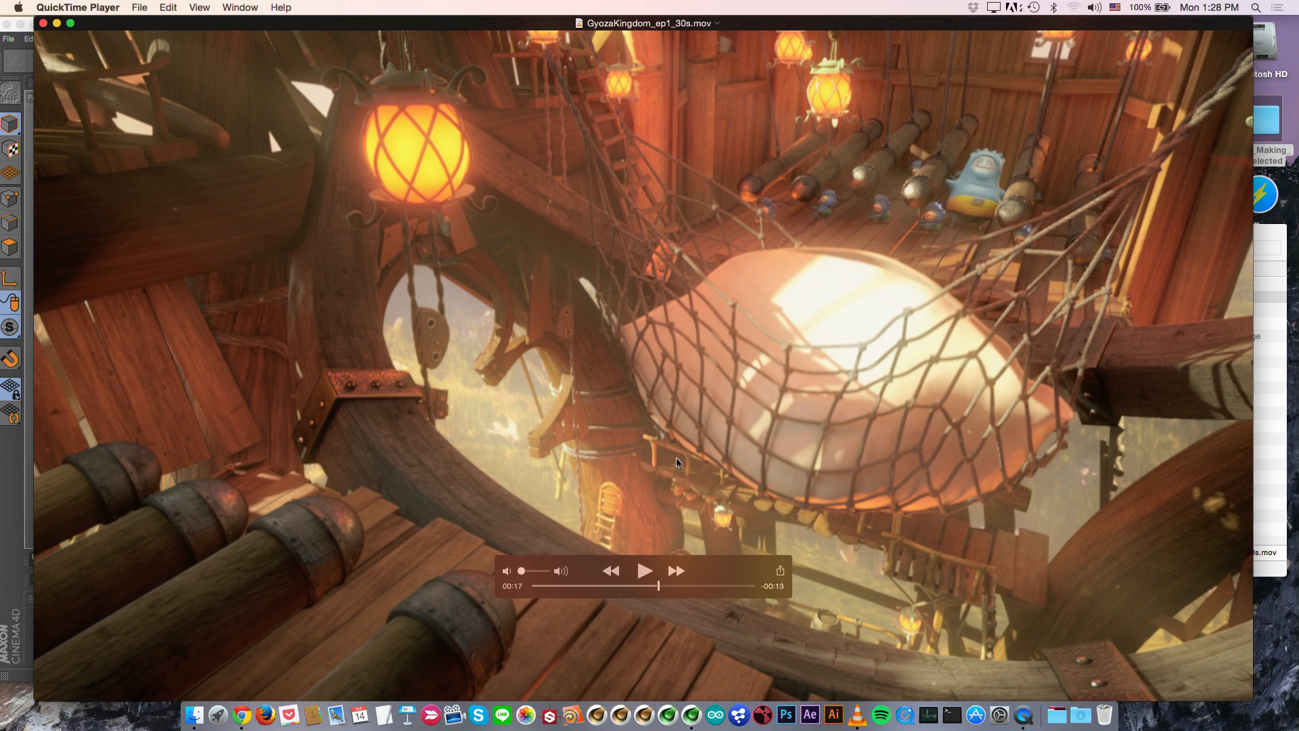
key("super+q")
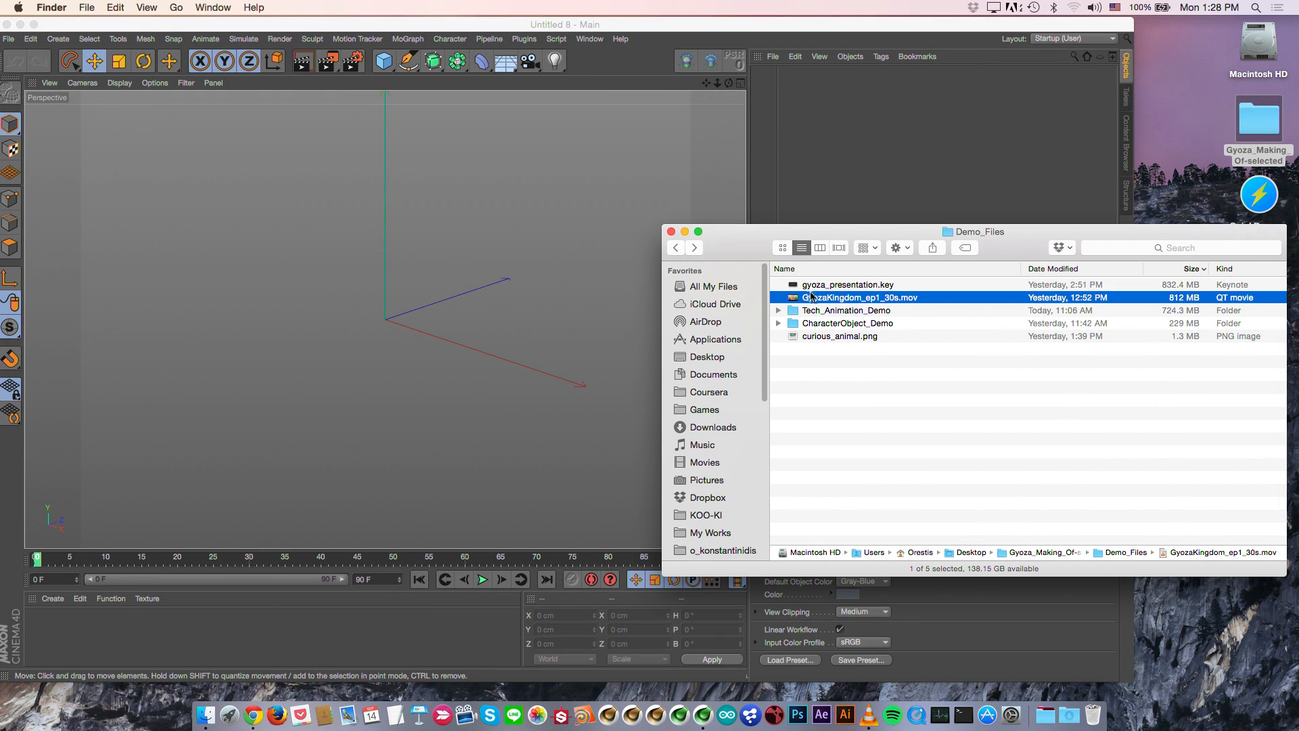
double_click(868, 310)
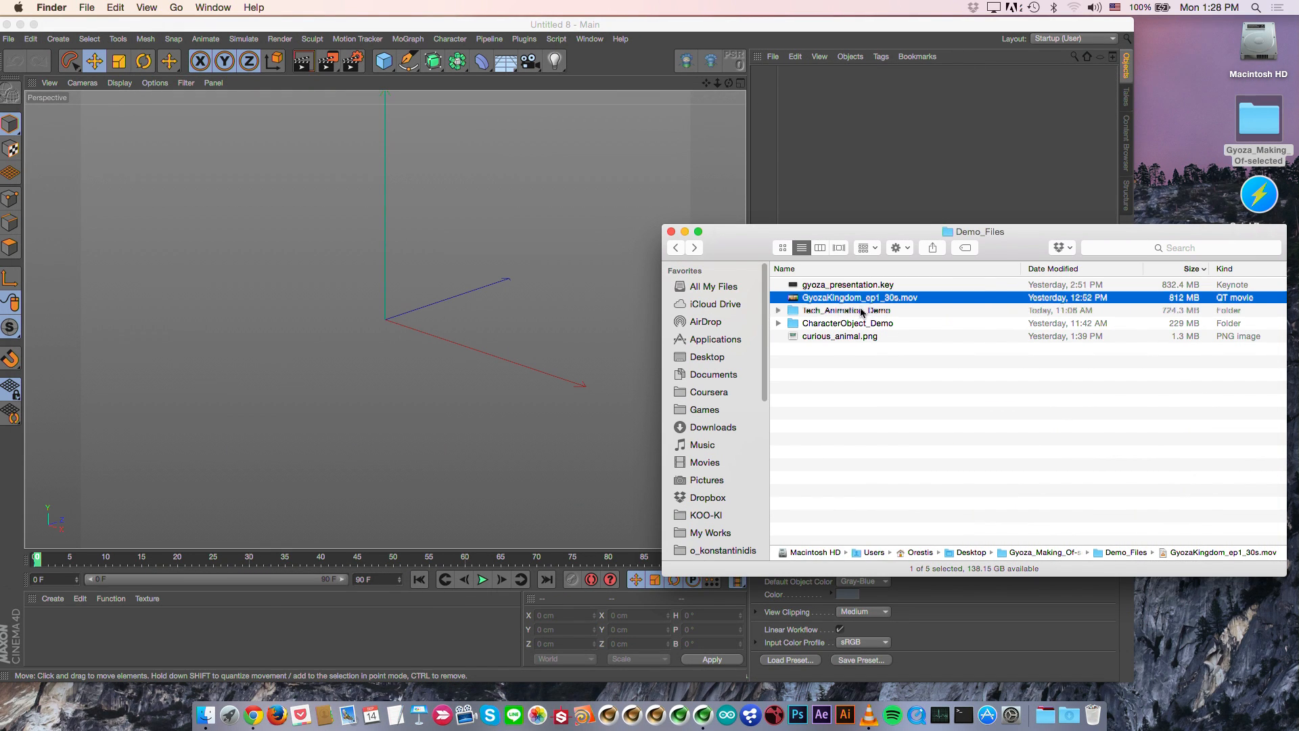
double_click(851, 309)
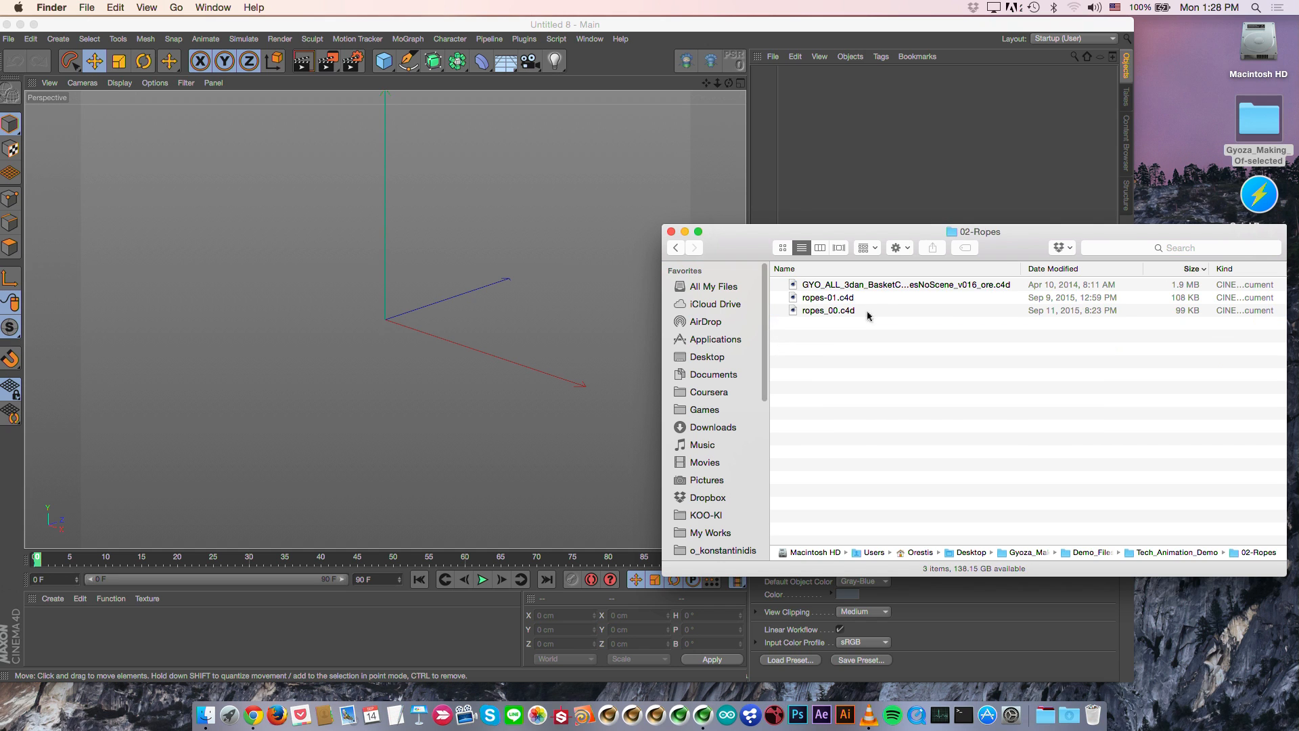
Step: Switch to Cinema 4D, add a Cylinder to the empty project and narrow its radius to about 11.3 cm
left_click(352, 55)
left_click(384, 61)
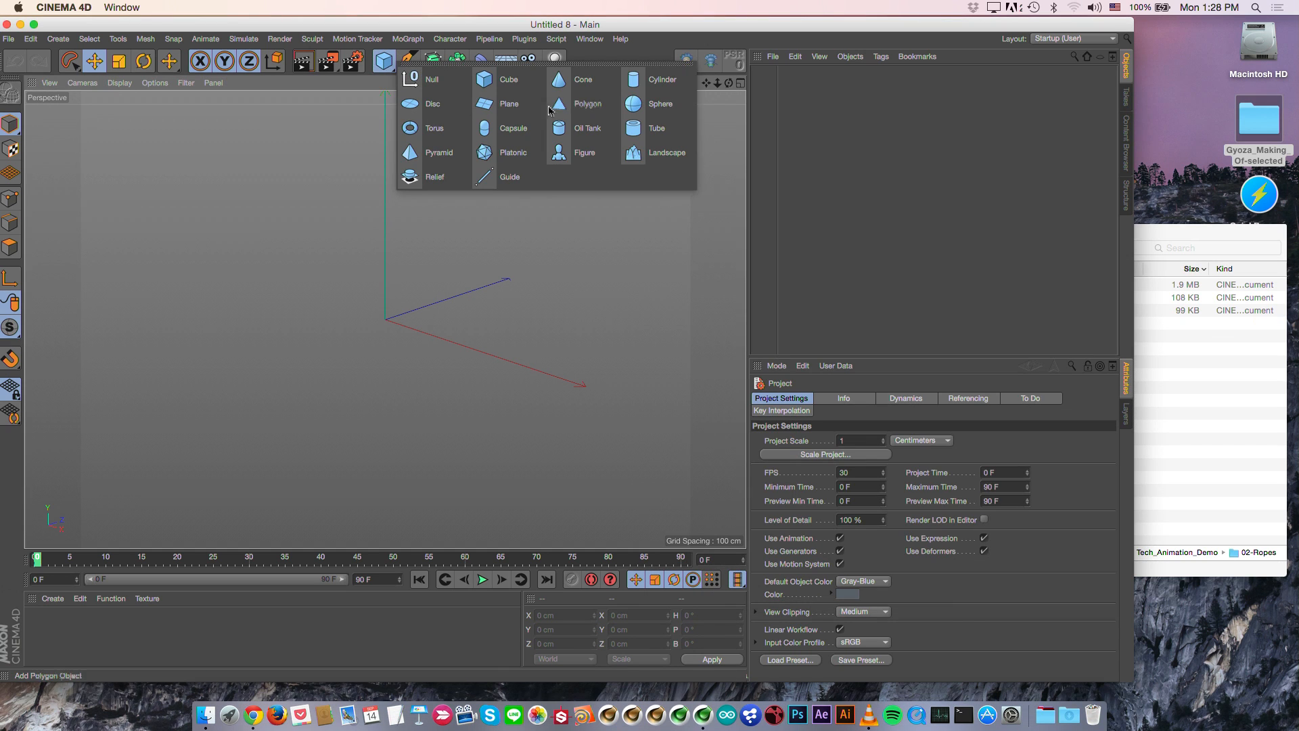
left_click(654, 79)
left_click_drag(414, 267, 393, 262)
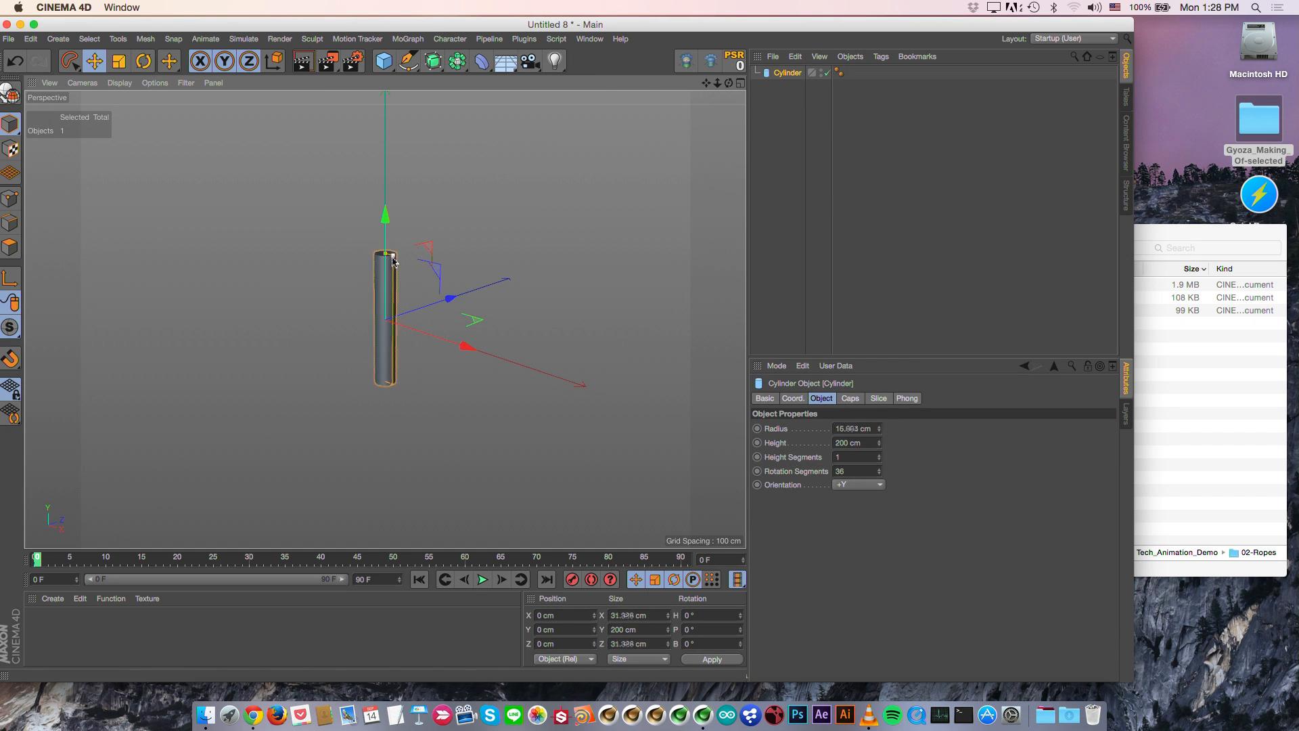
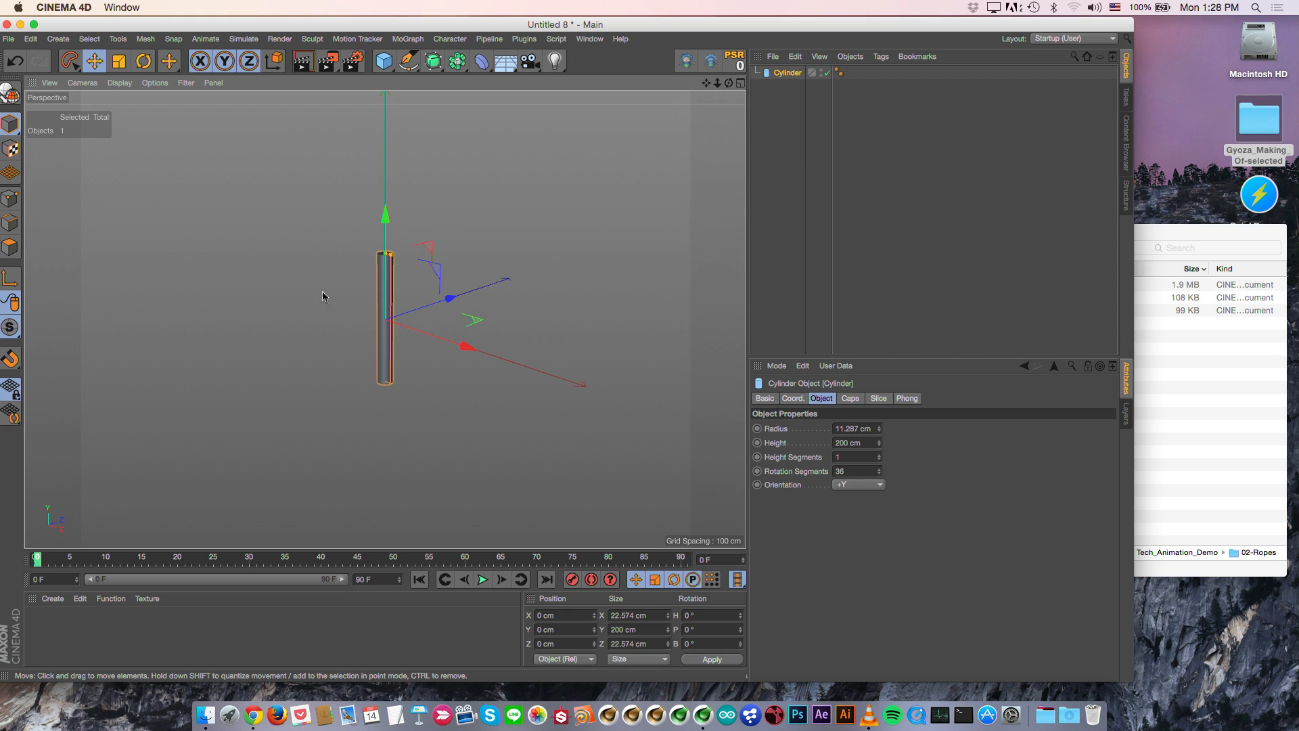
Step: Display the viewport in Gouraud Shading (Lines) and set the cylinder's rotation segments to 8
left_click_drag(389, 287, 393, 314, "alt")
key("n")
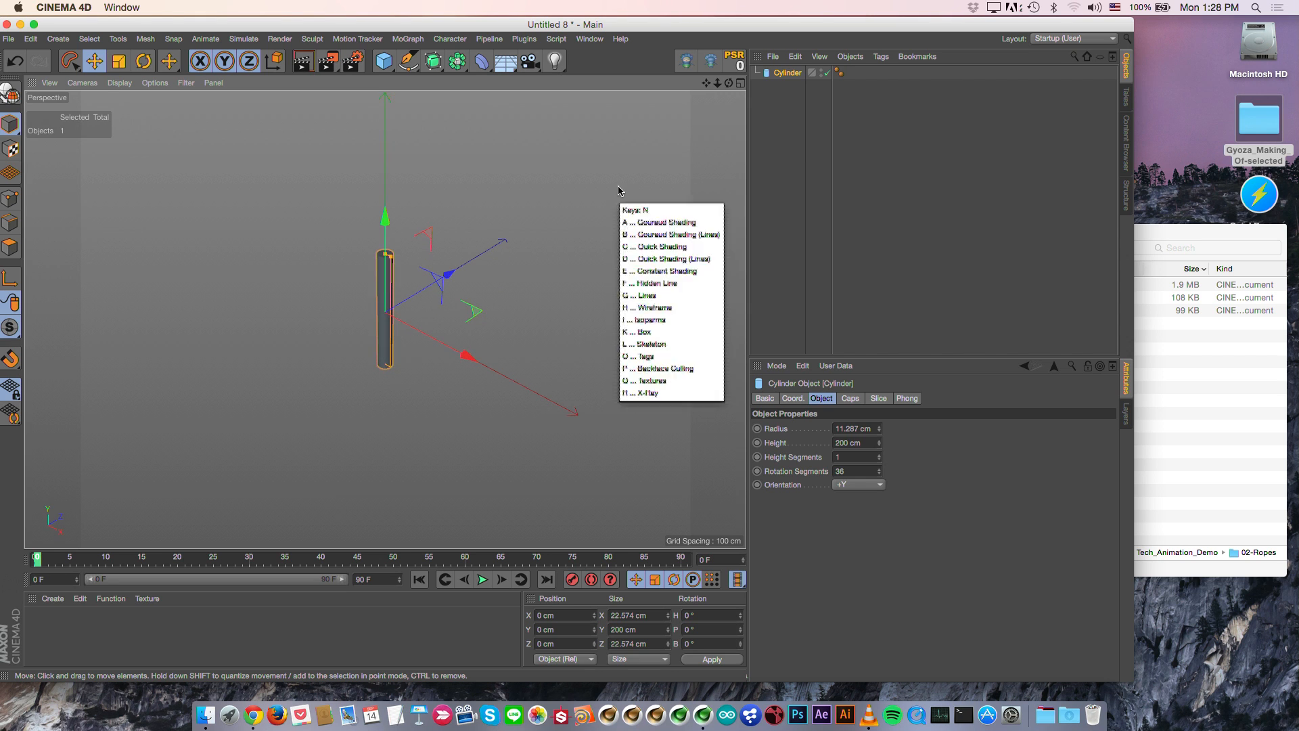
key("b")
scroll(394, 272, "up", 6)
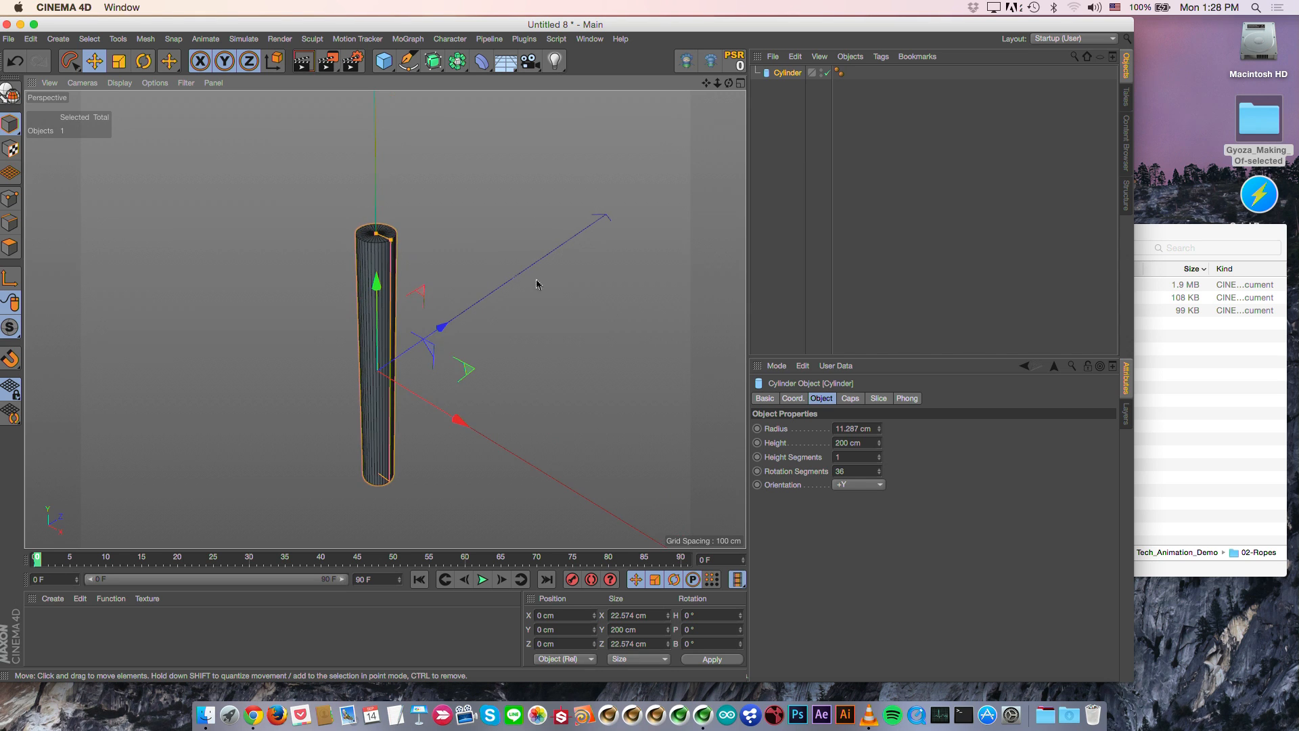
double_click(855, 468)
type("8")
key("Return")
Step: Add an Instance of the cylinder, try shifting it about 22 cm along X and undo the shift
left_click_drag(456, 61, 675, 119)
left_click_drag(457, 418, 485, 435)
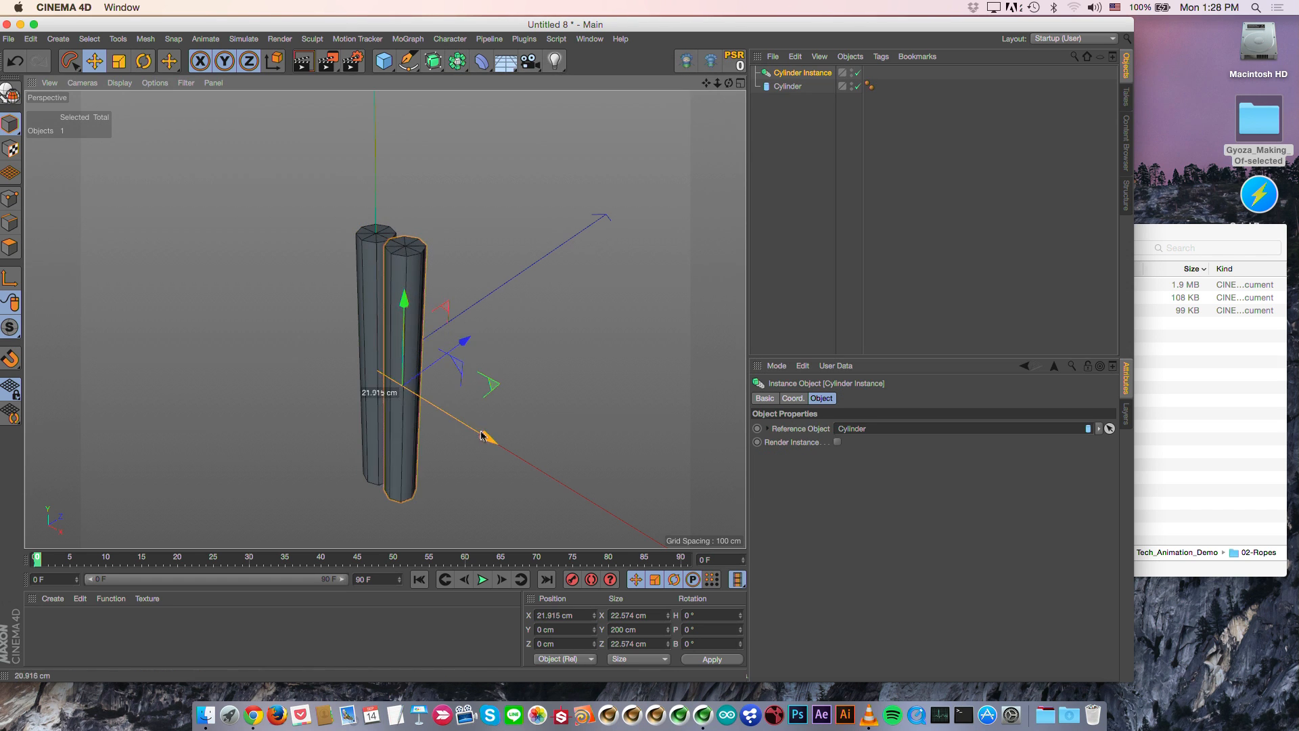
key("super+z")
Step: Place the cylinder instance in an Array with a radius of 22 cm and 3 copies
left_click_drag(462, 64, 527, 87)
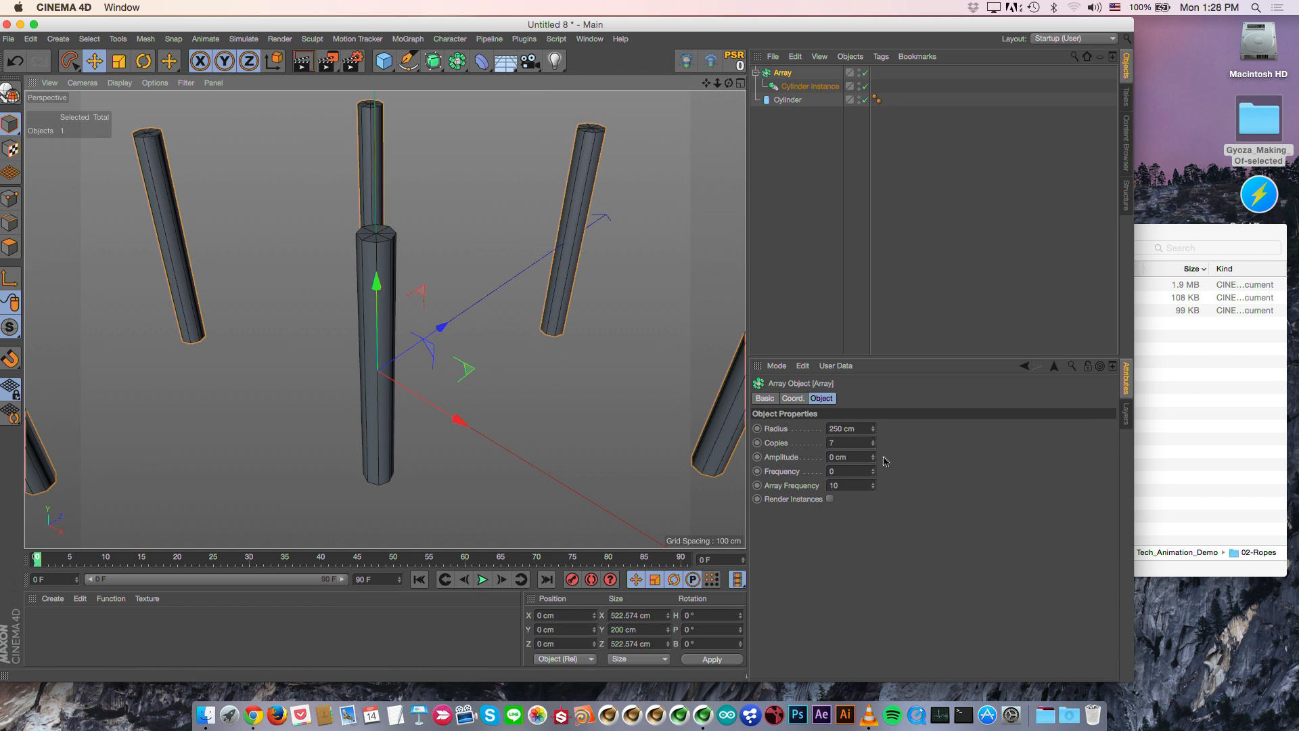
left_click_drag(871, 428, 777, 430)
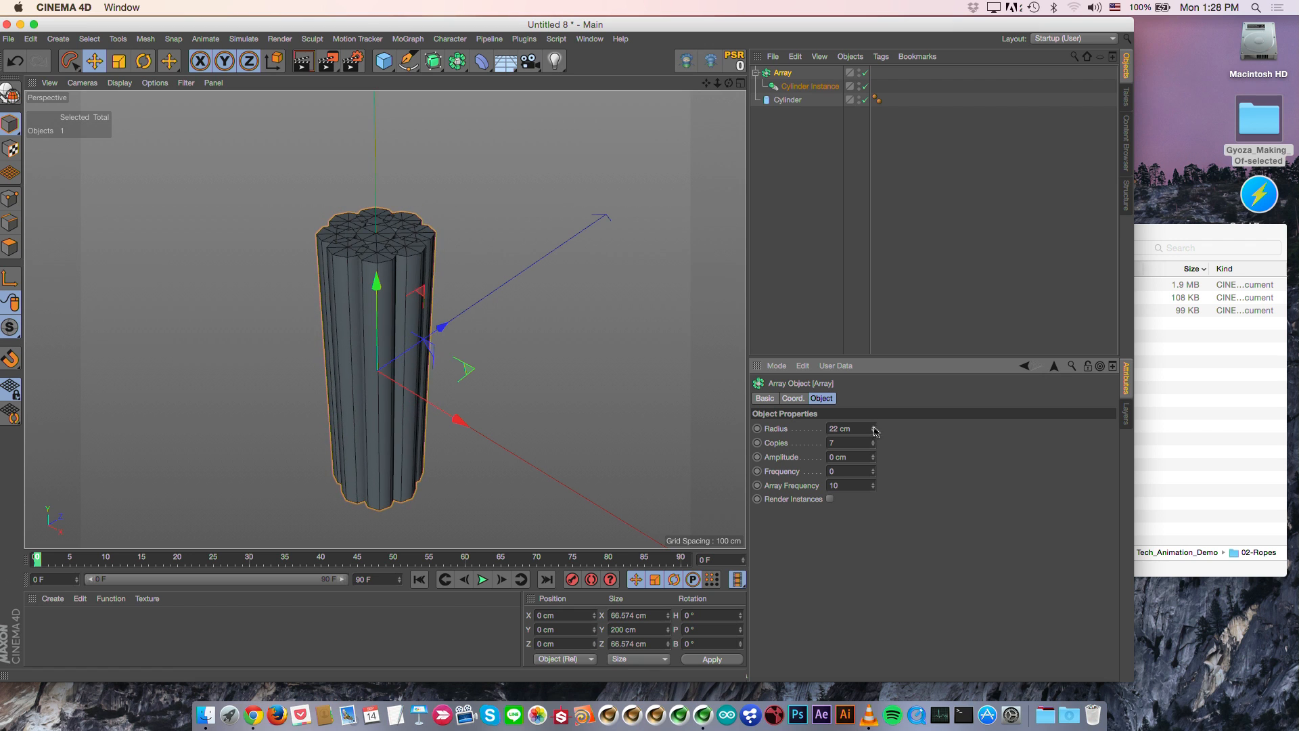
mouse_move(408, 338)
left_mouse_down("alt")
mouse_move(408, 400)
mouse_move(408, 341)
left_mouse_up("alt")
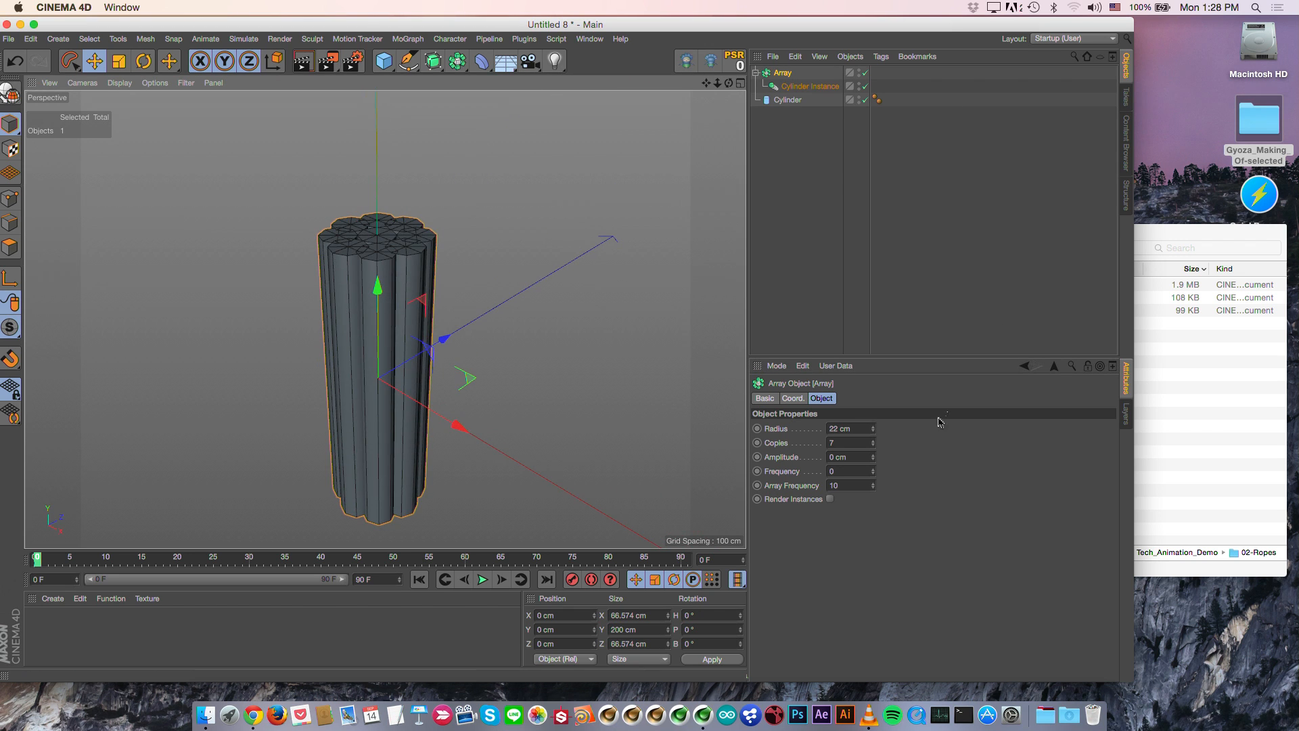
left_click(872, 445)
left_click(872, 446)
left_click(872, 446)
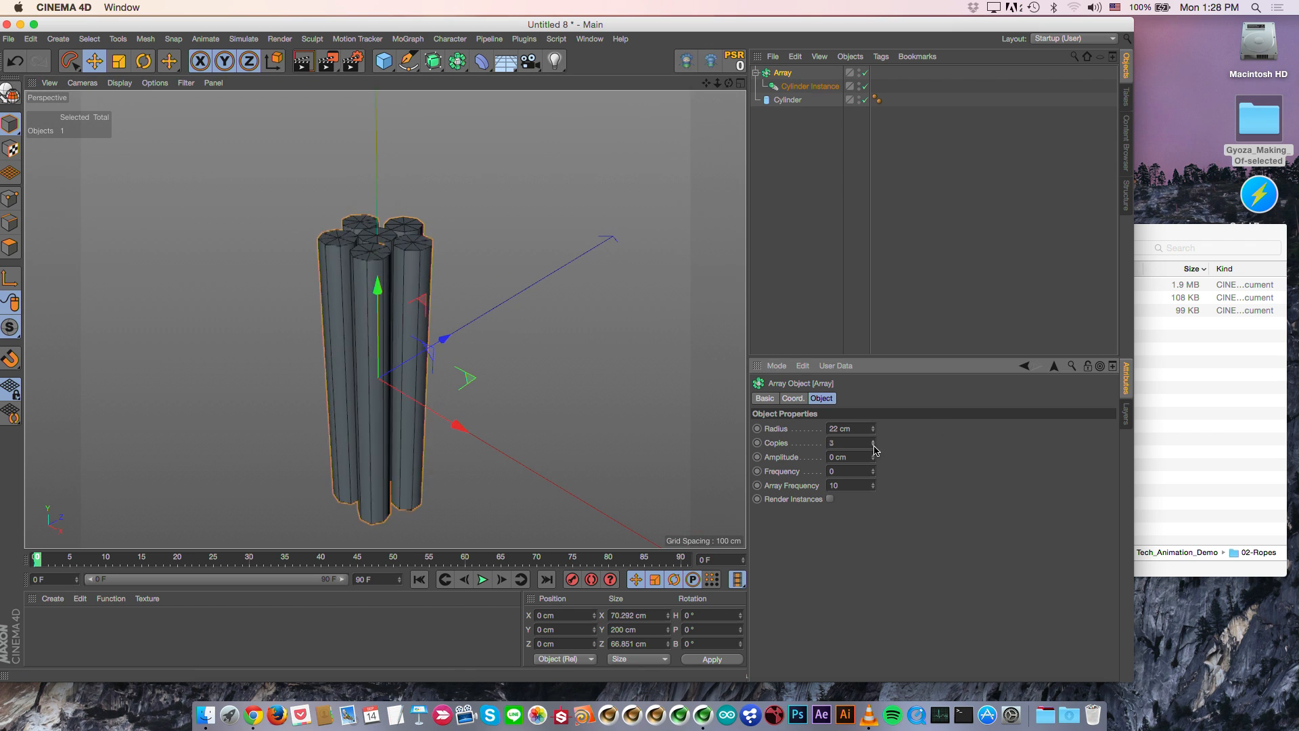
left_click(874, 445)
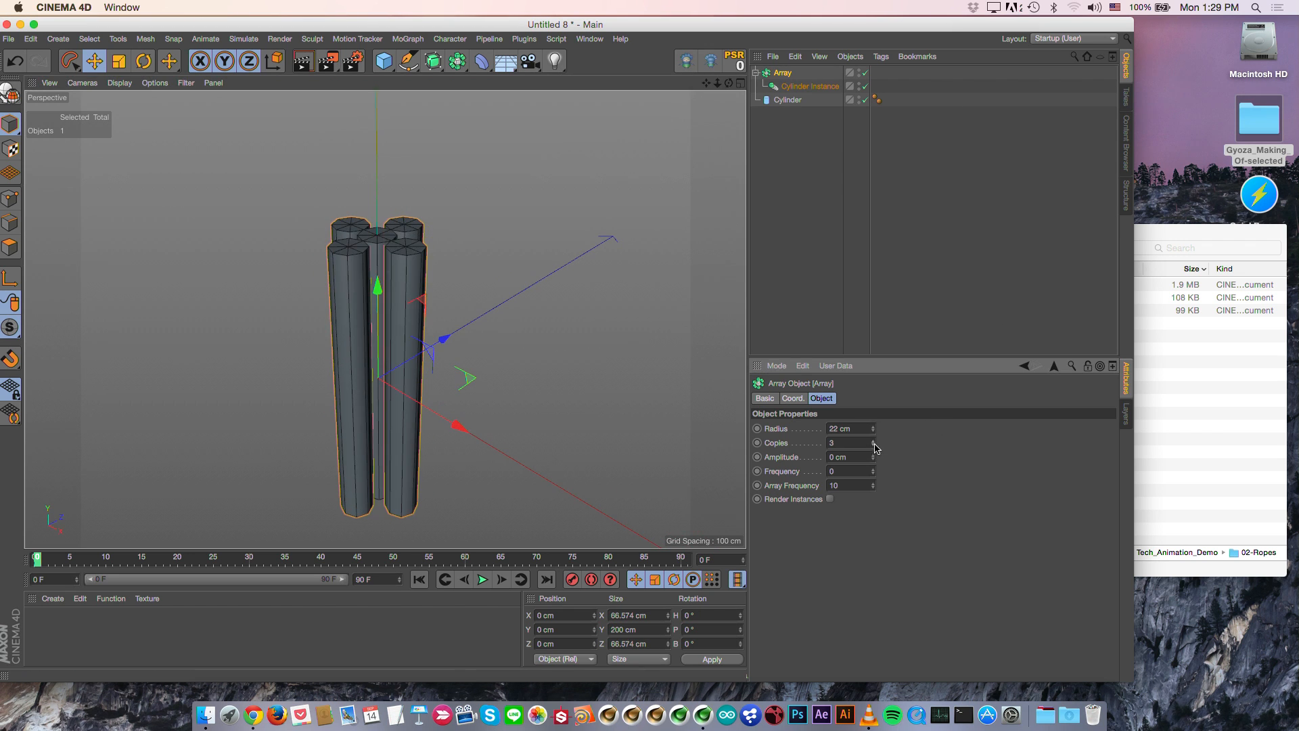
Step: Increase the original cylinder's height segments to divide the rope strands densely along their length
left_click(789, 100)
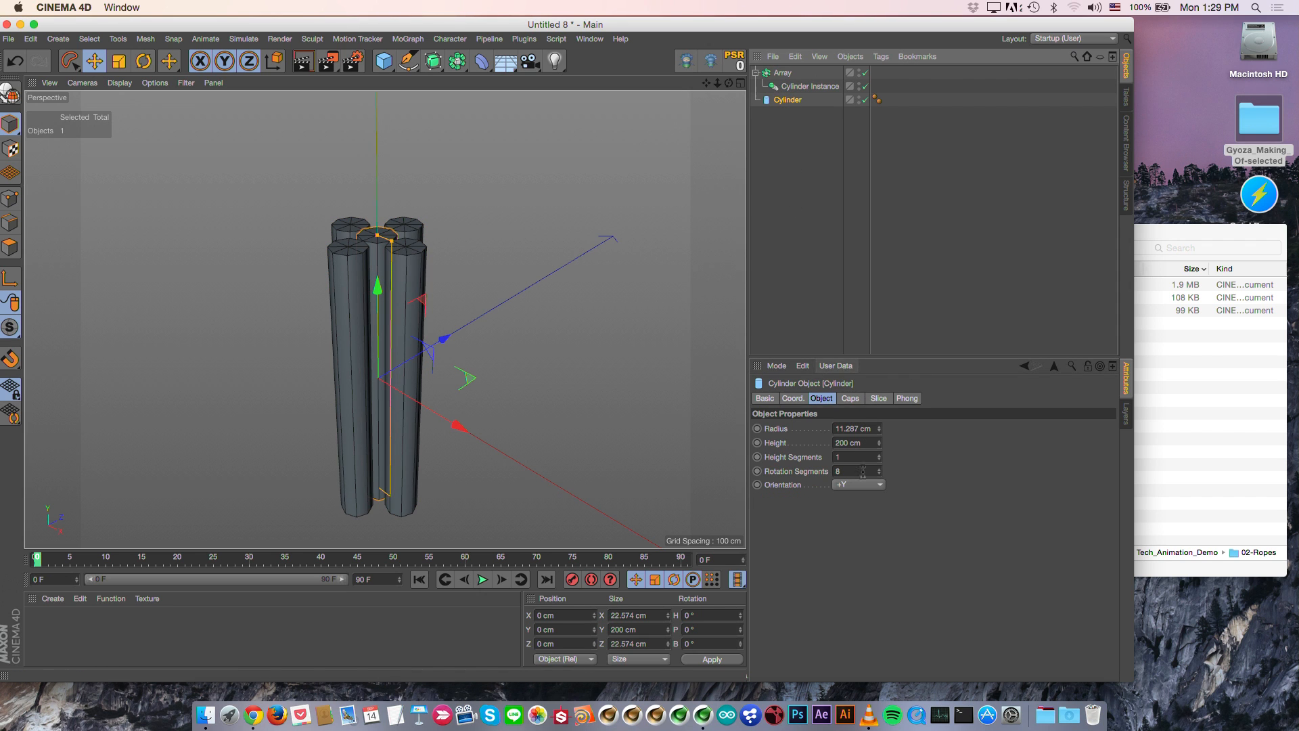
left_click_drag(875, 455, 879, 444)
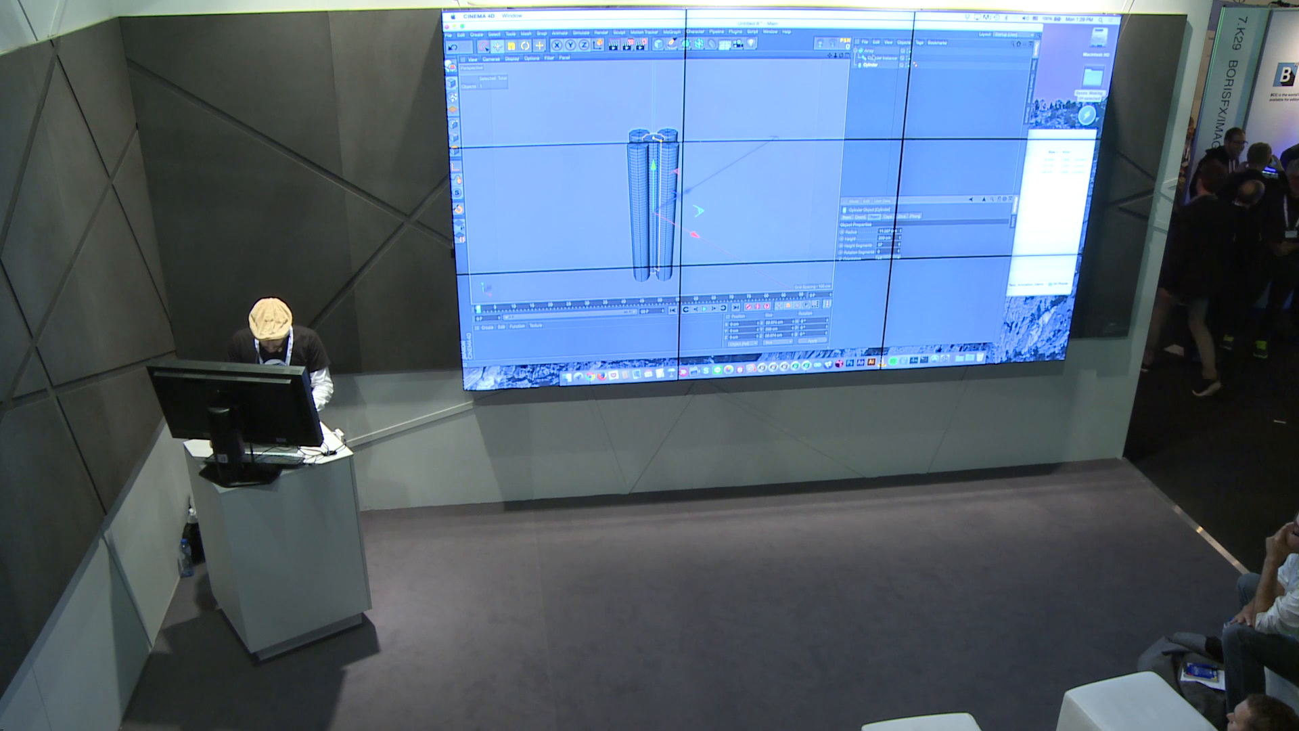
Step: Group the Array and the original cylinder under a Null, with the cylinder placed above the Array
left_click_drag(783, 72, 789, 109)
left_click(867, 51)
key("alt+g")
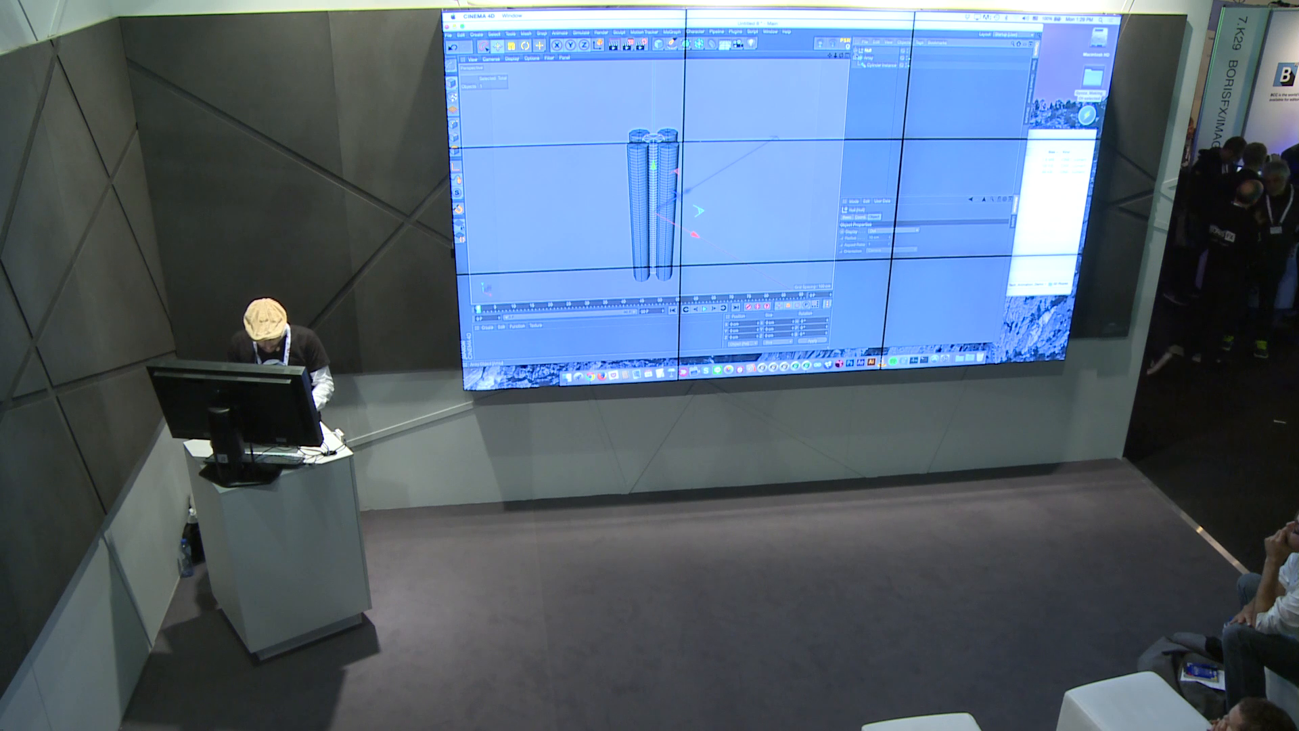
left_click(856, 51)
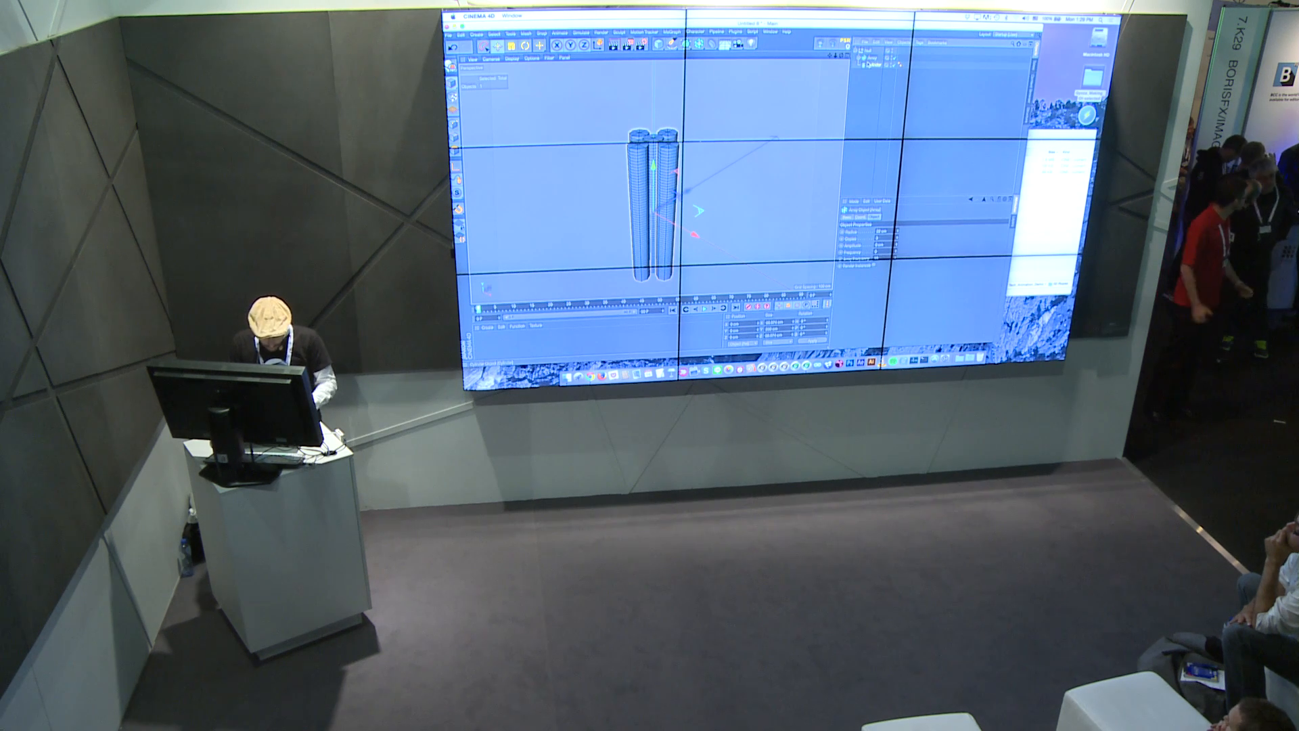
left_click(874, 57)
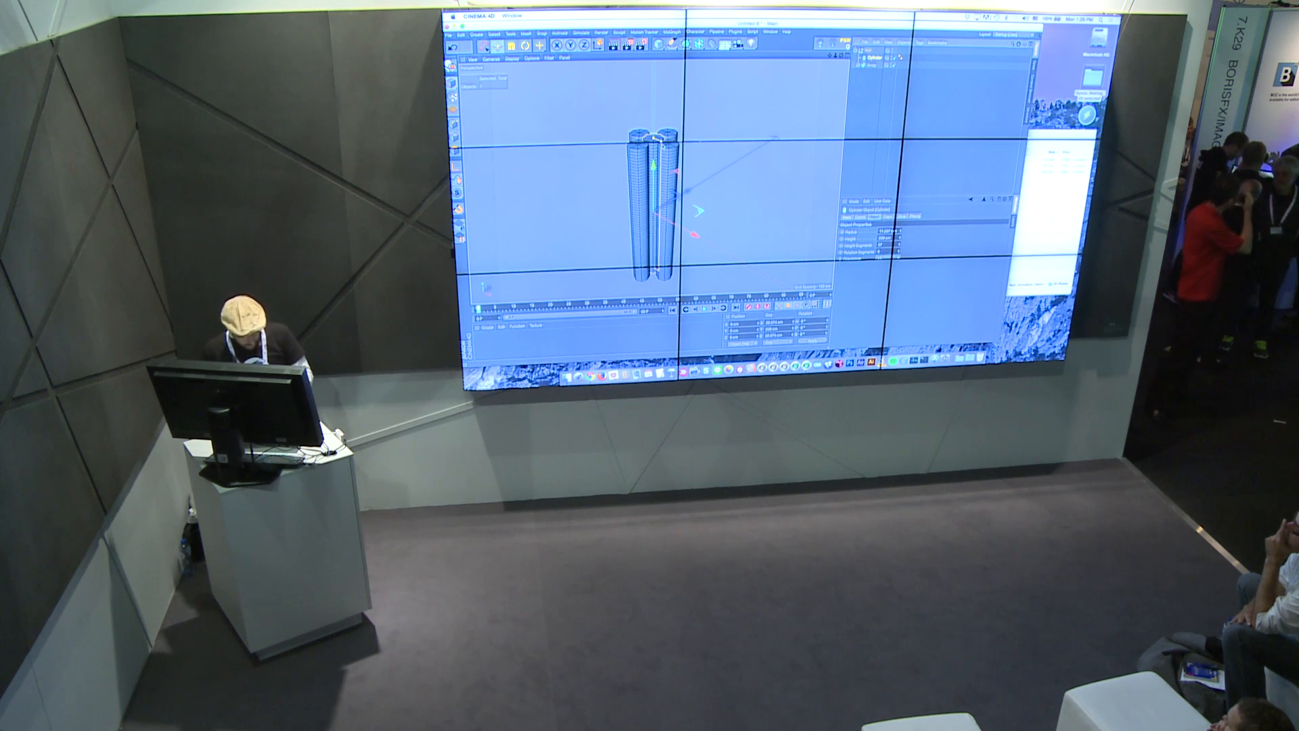
Step: Try a much larger radius on the original cylinder, undo it, and inspect the Array's strands from above
left_click_drag(644, 155, 676, 146, "alt")
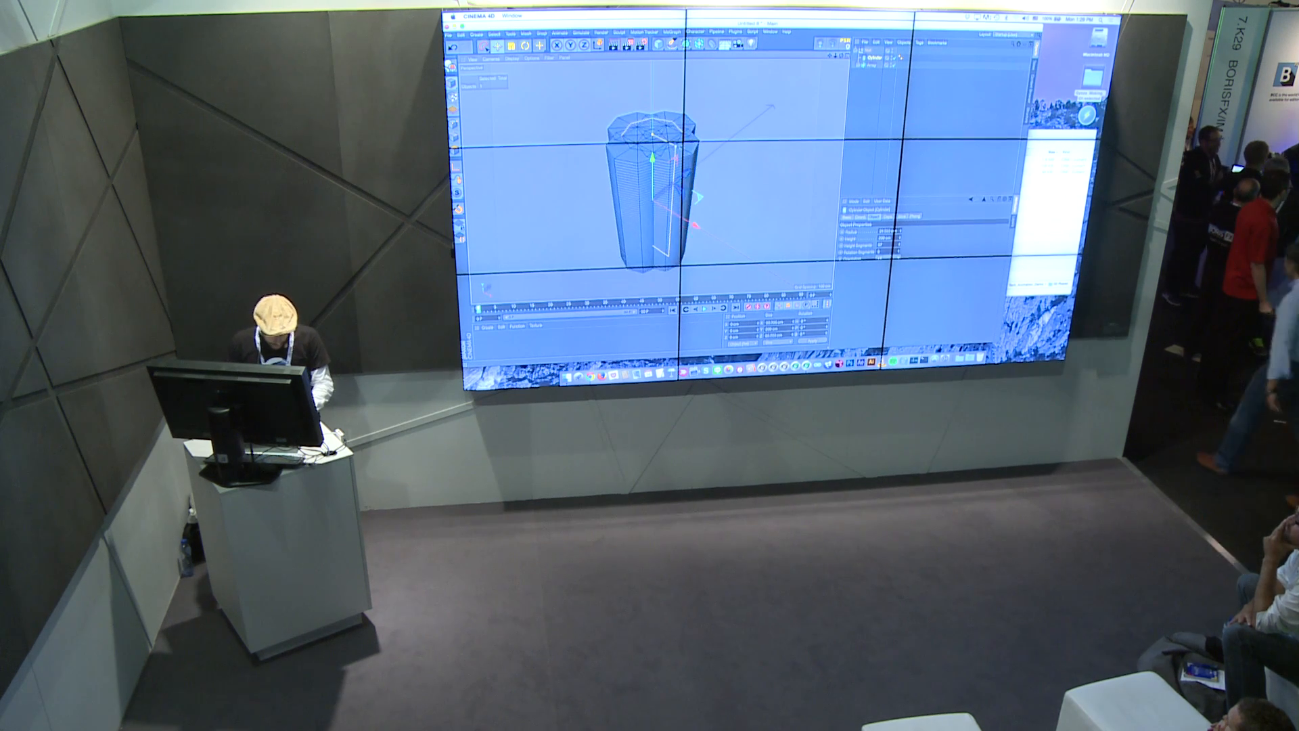
key("super+z")
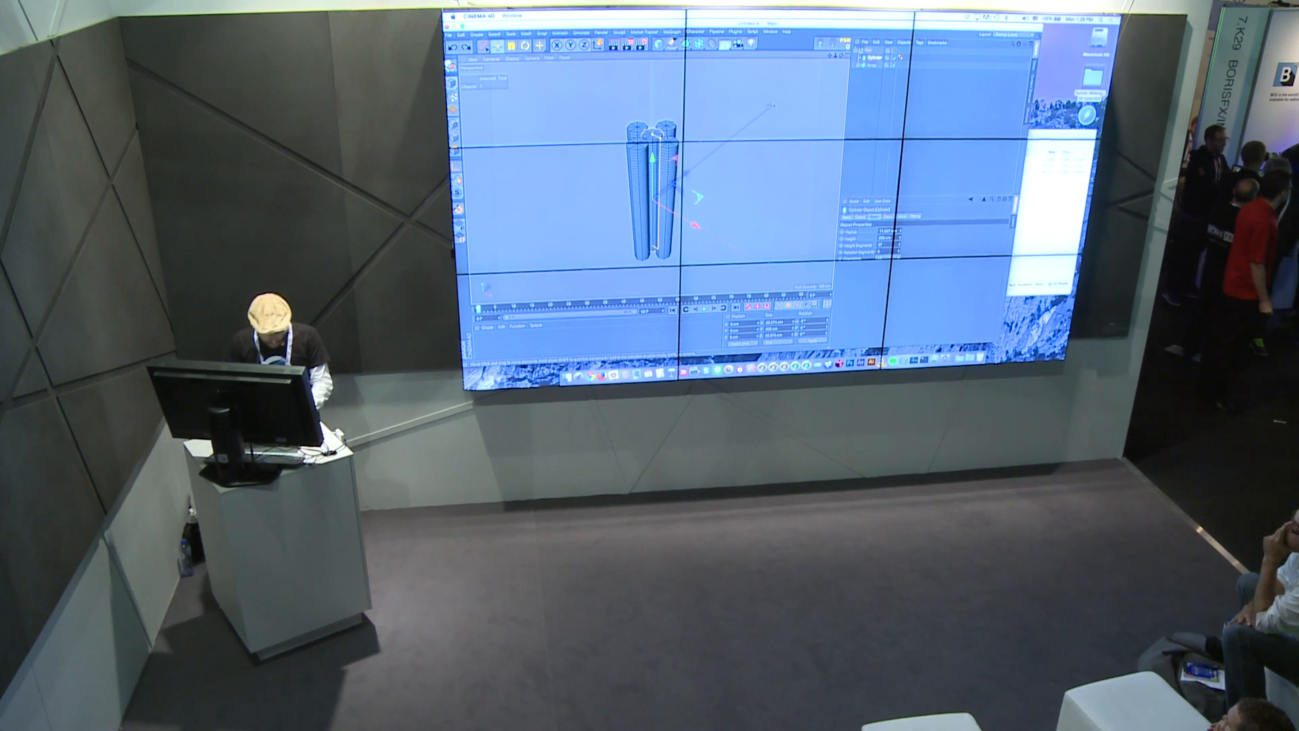
left_click(871, 66)
right_click_drag(651, 144, 657, 159, "alt")
left_click_drag(656, 158, 659, 163, "alt")
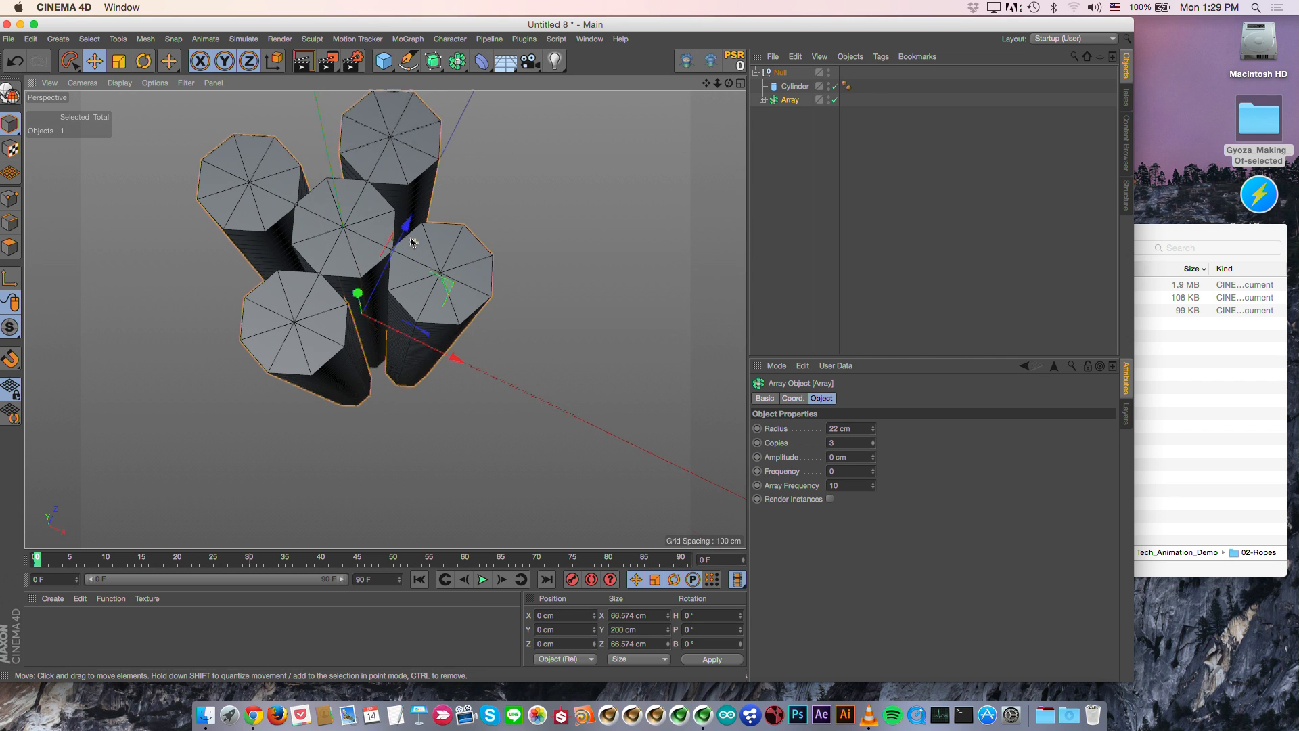
left_click_drag(415, 243, 405, 187, "alt")
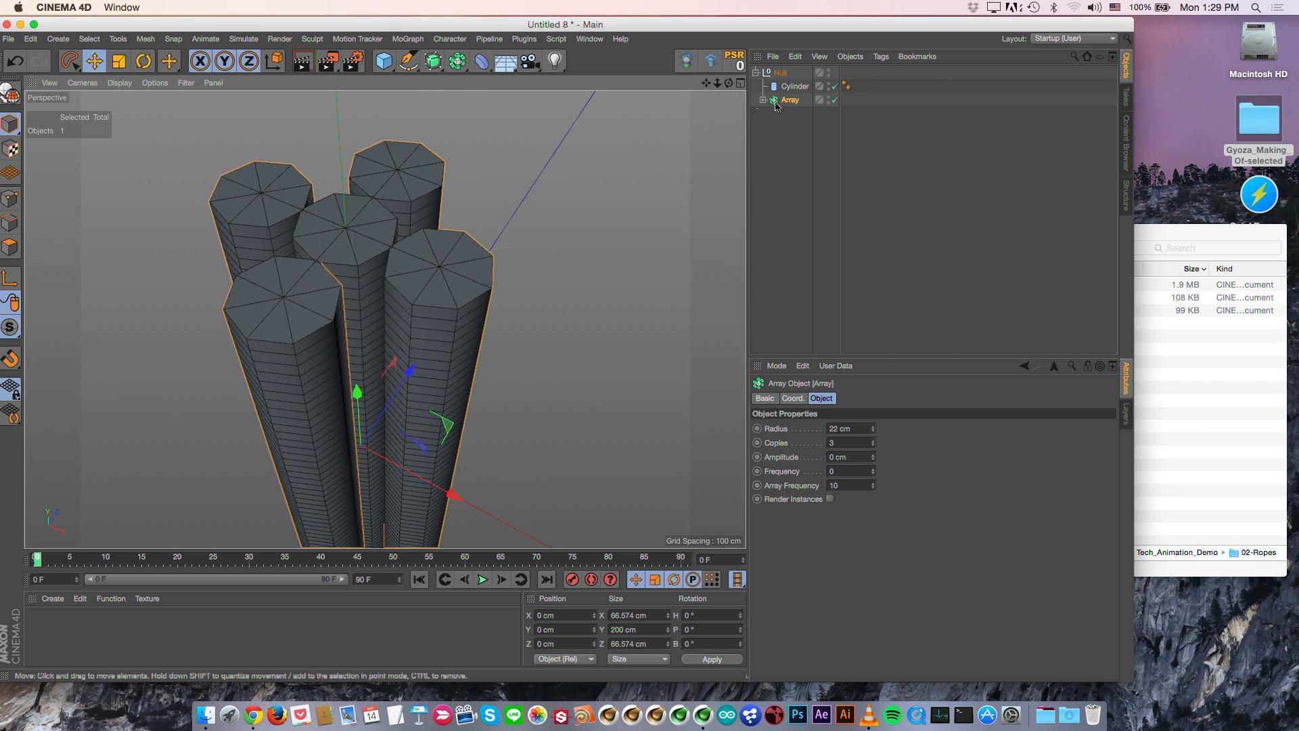
Step: Add an XPresso tag to the Null holding the cylinder and the Array
left_click(779, 74)
right_click(779, 74)
mouse_move(887, 80)
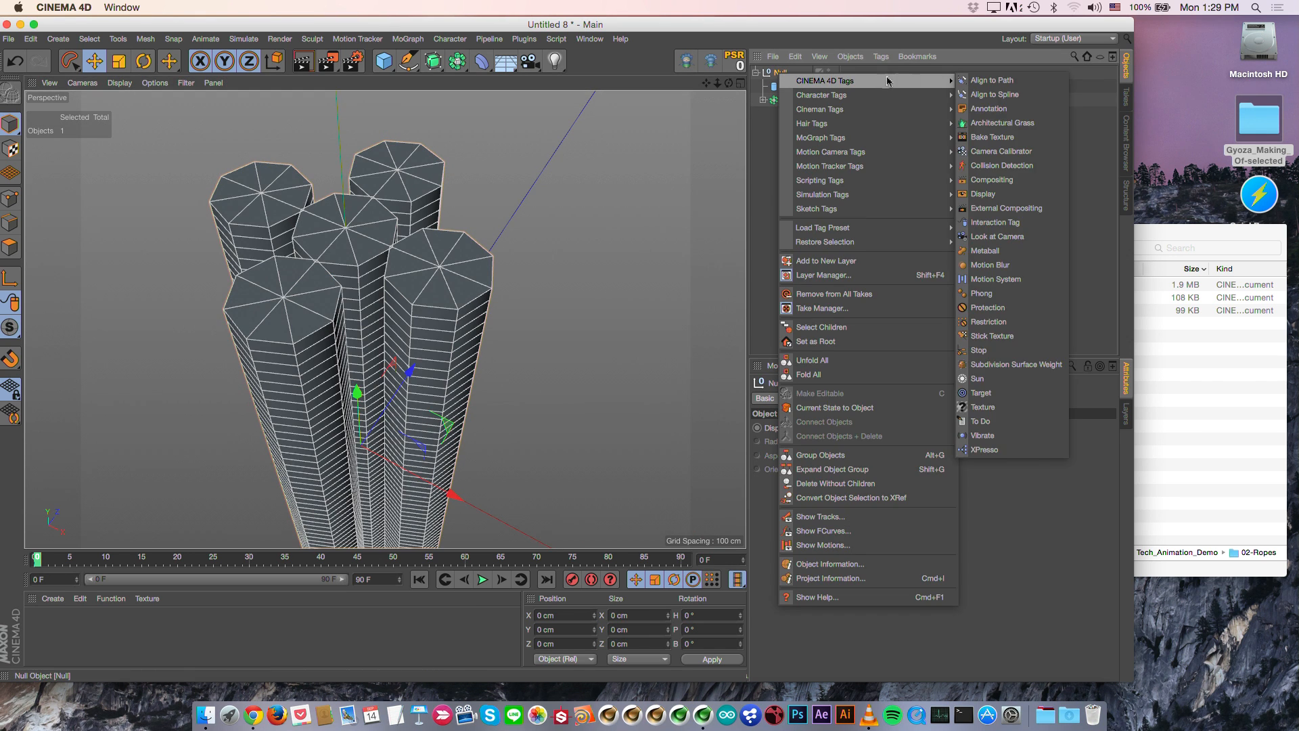
left_click(981, 449)
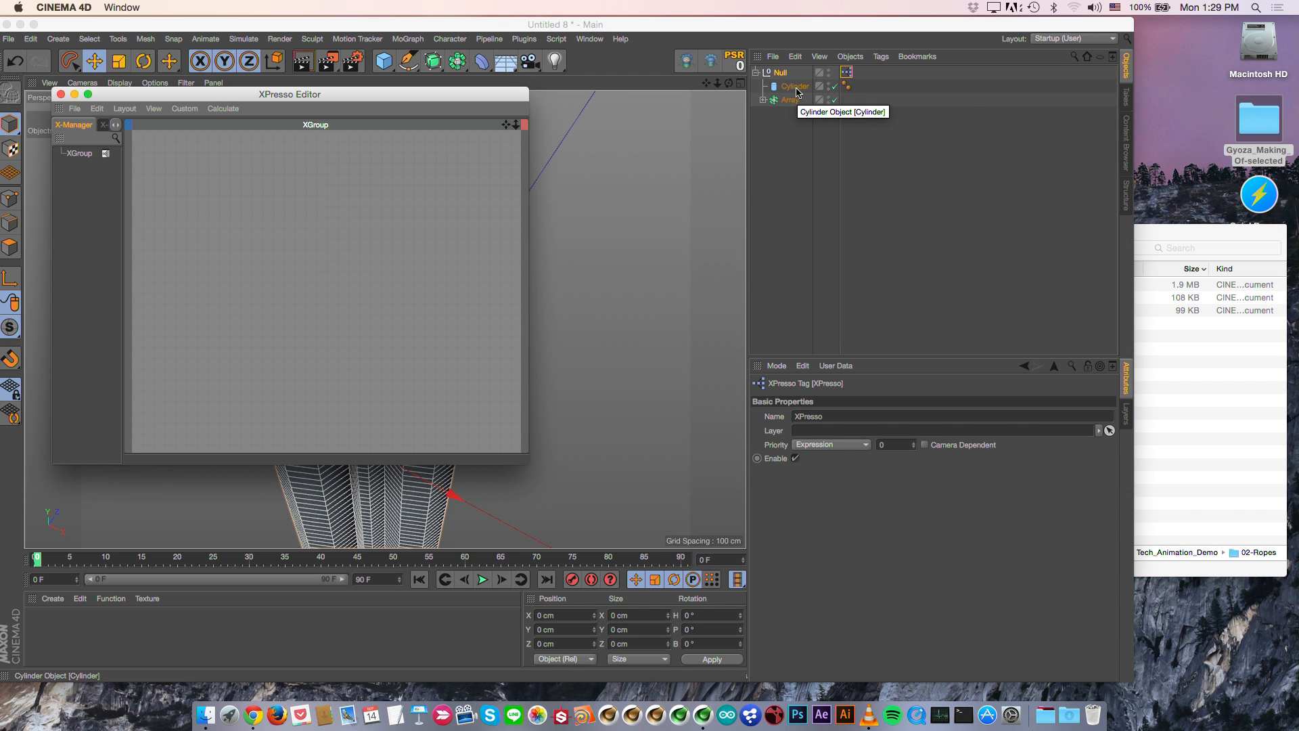
Step: Add the Cylinder and the Array as object nodes in the XPresso graph, with the Array placed after the Cylinder
left_click_drag(799, 86, 602, 140)
left_click_drag(230, 224, 230, 223)
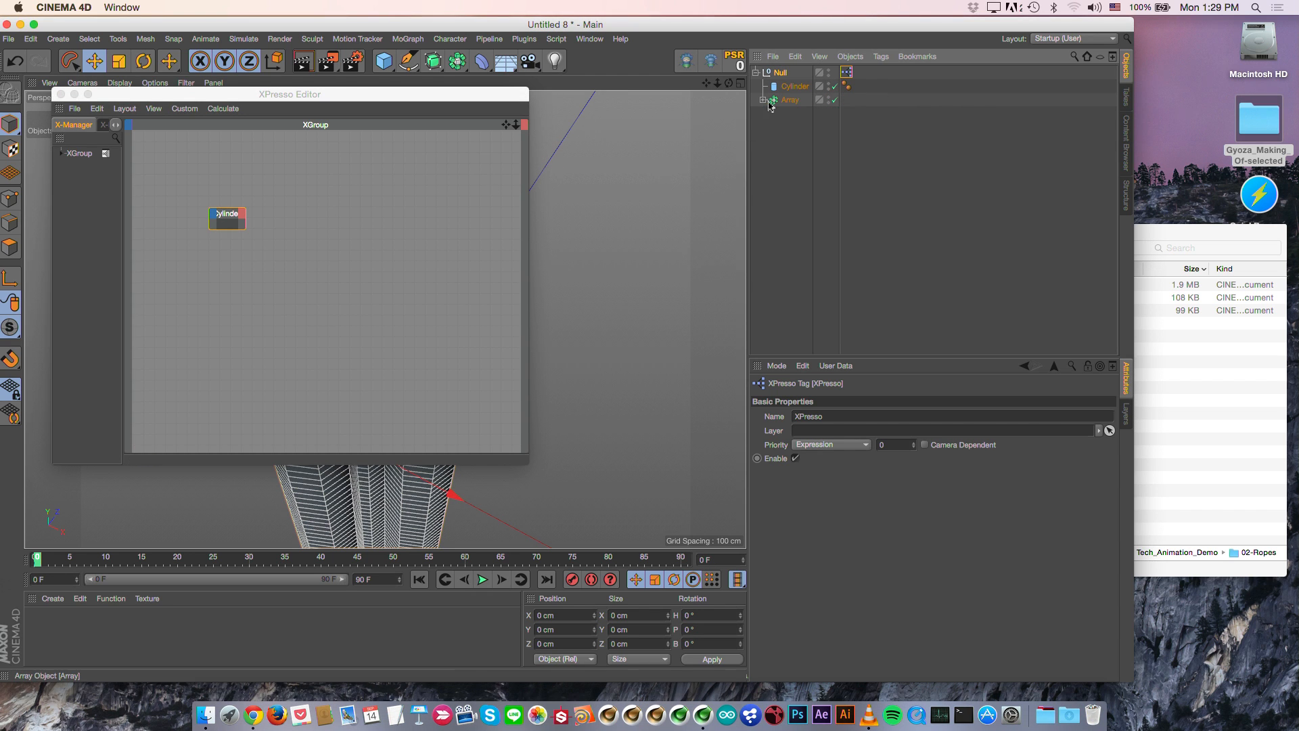
left_click_drag(406, 208, 372, 242)
left_click(235, 223)
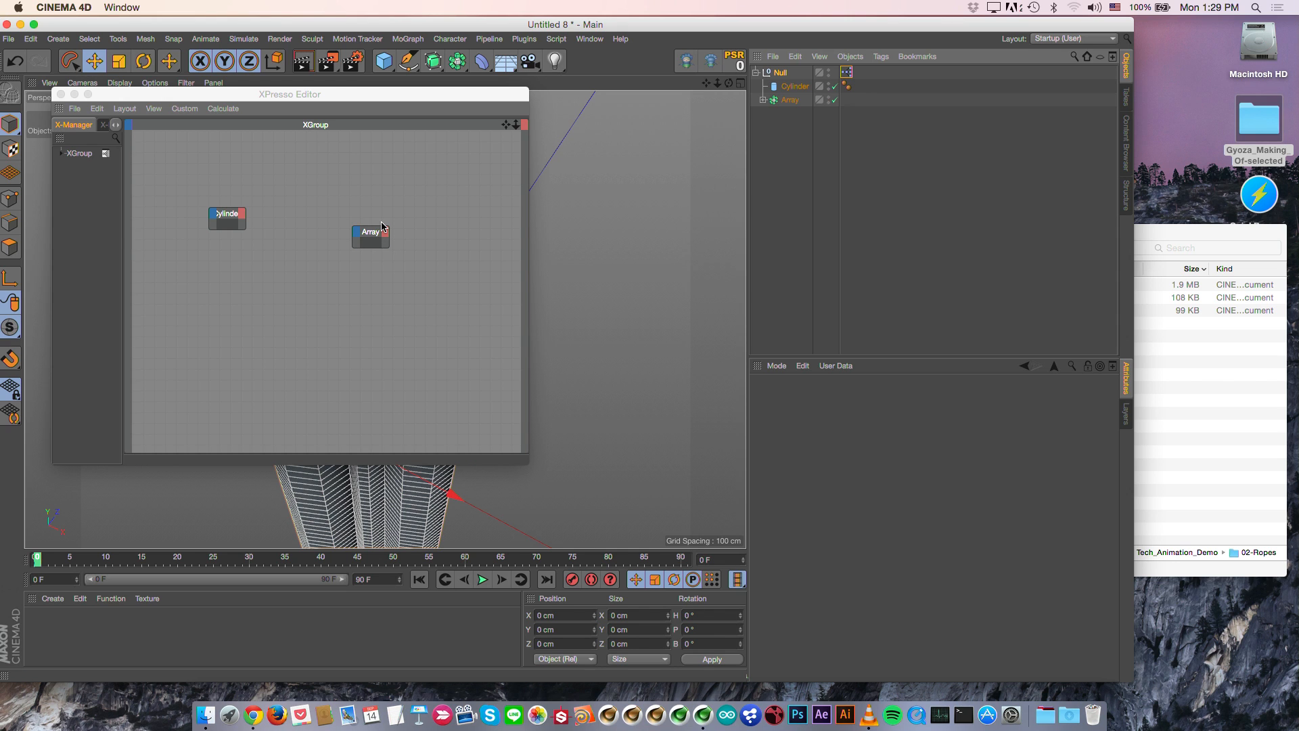
Step: Expose the cylinder's Radius as an output port on the Cylinder node and move the node away from the Array node
left_click(792, 86)
left_click(779, 433)
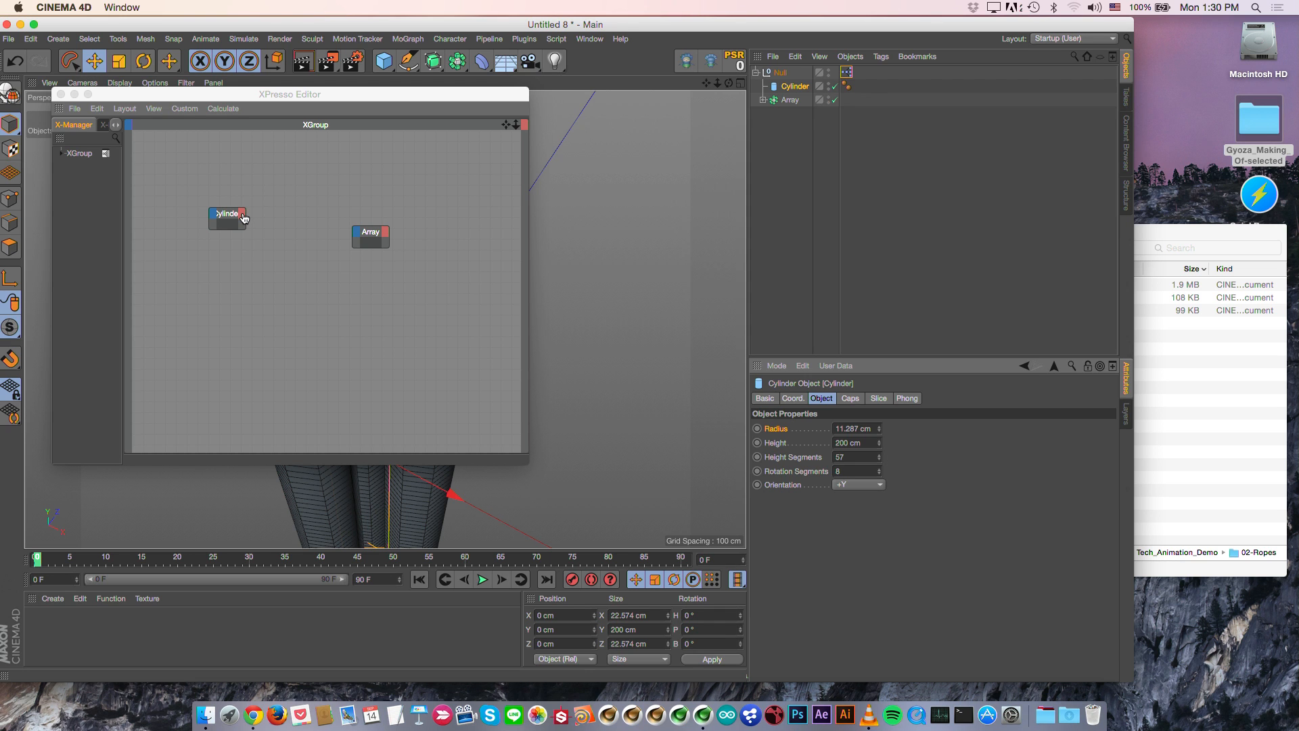
left_click_drag(230, 218, 184, 224)
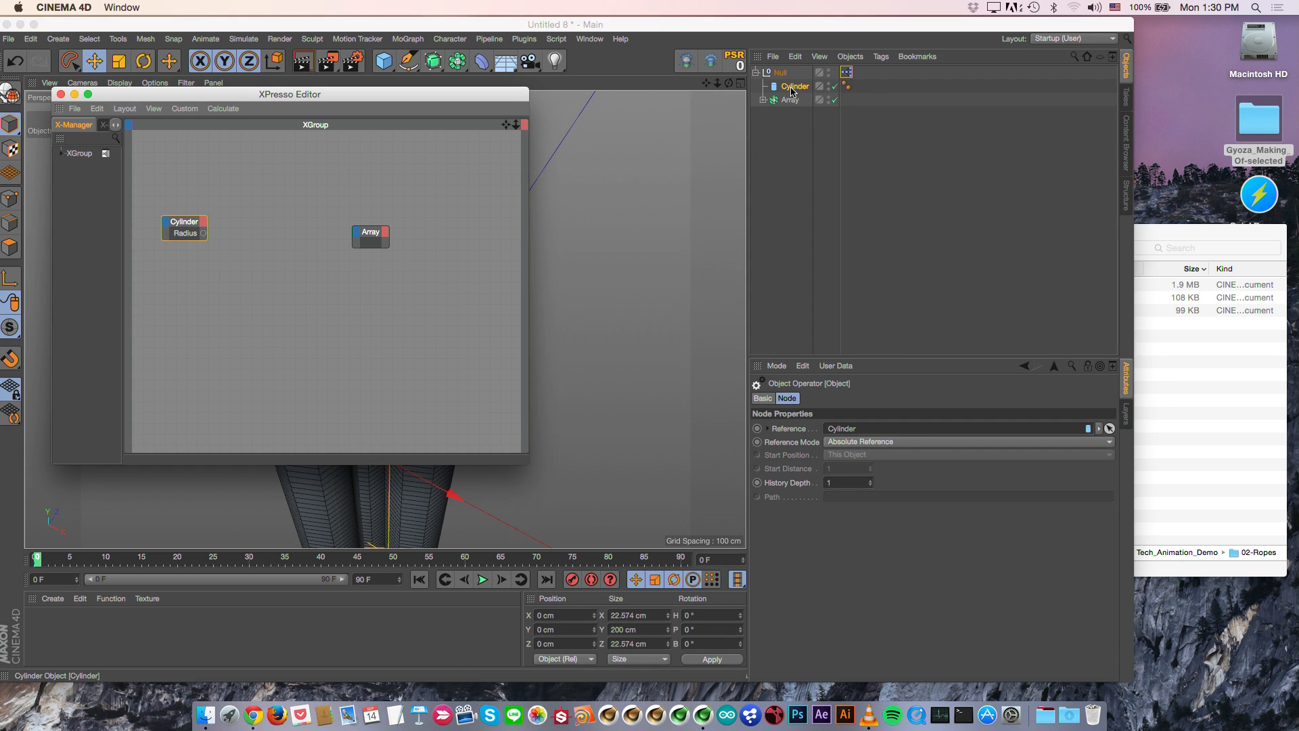
Step: Expose the Array's Radius as an input port on the Array node and enlarge the node to show it
left_click(793, 88)
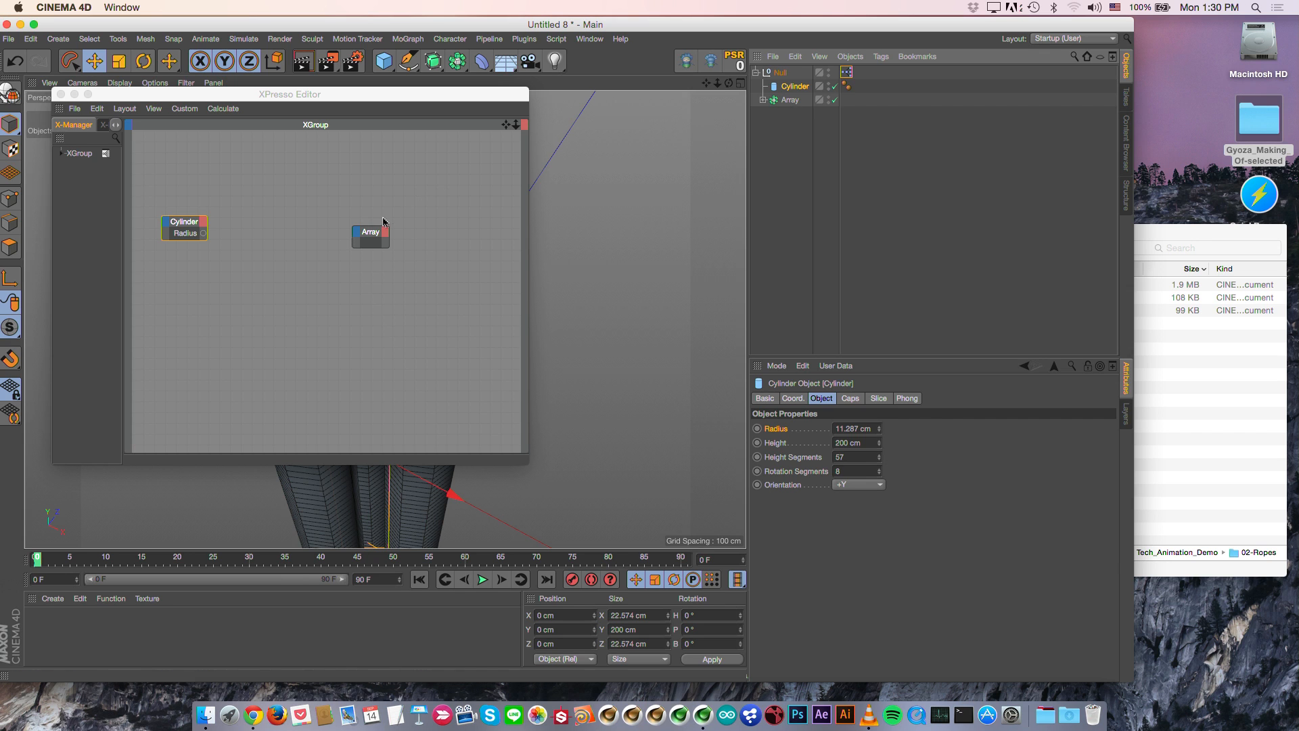
left_click(791, 100)
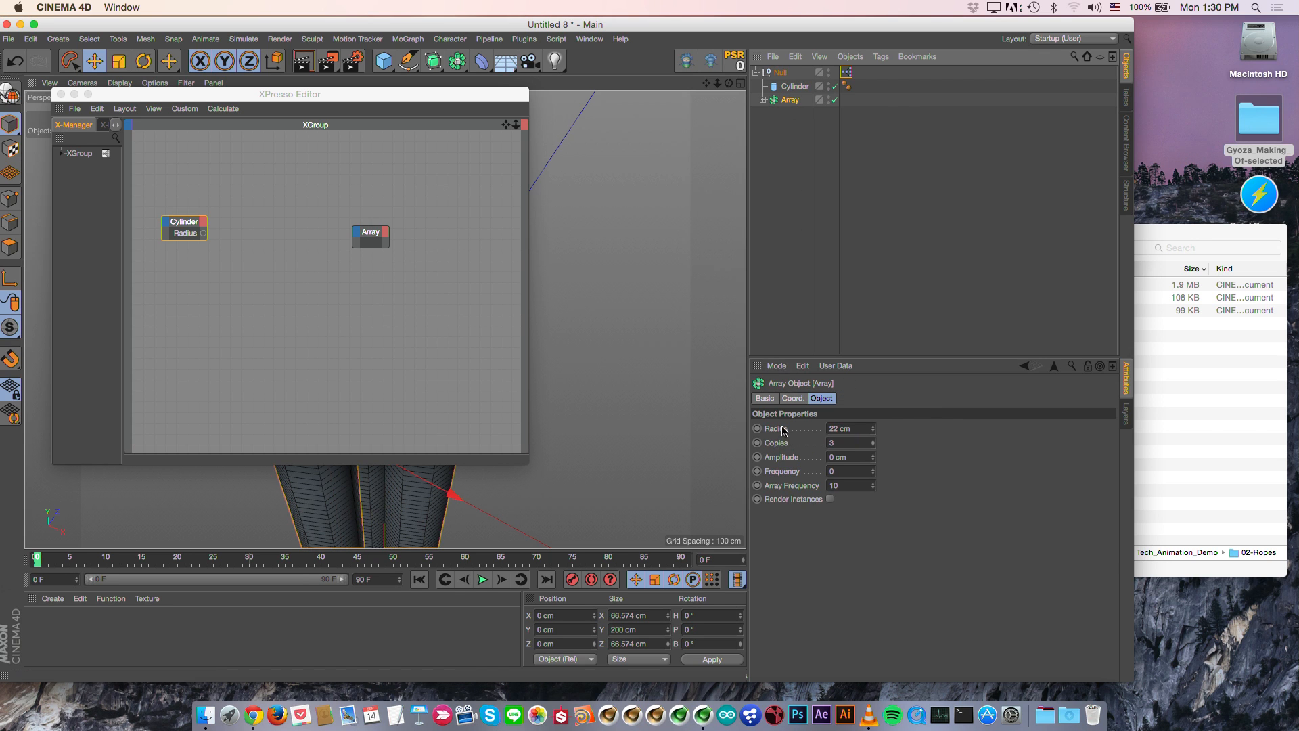
left_click_drag(783, 431, 427, 303)
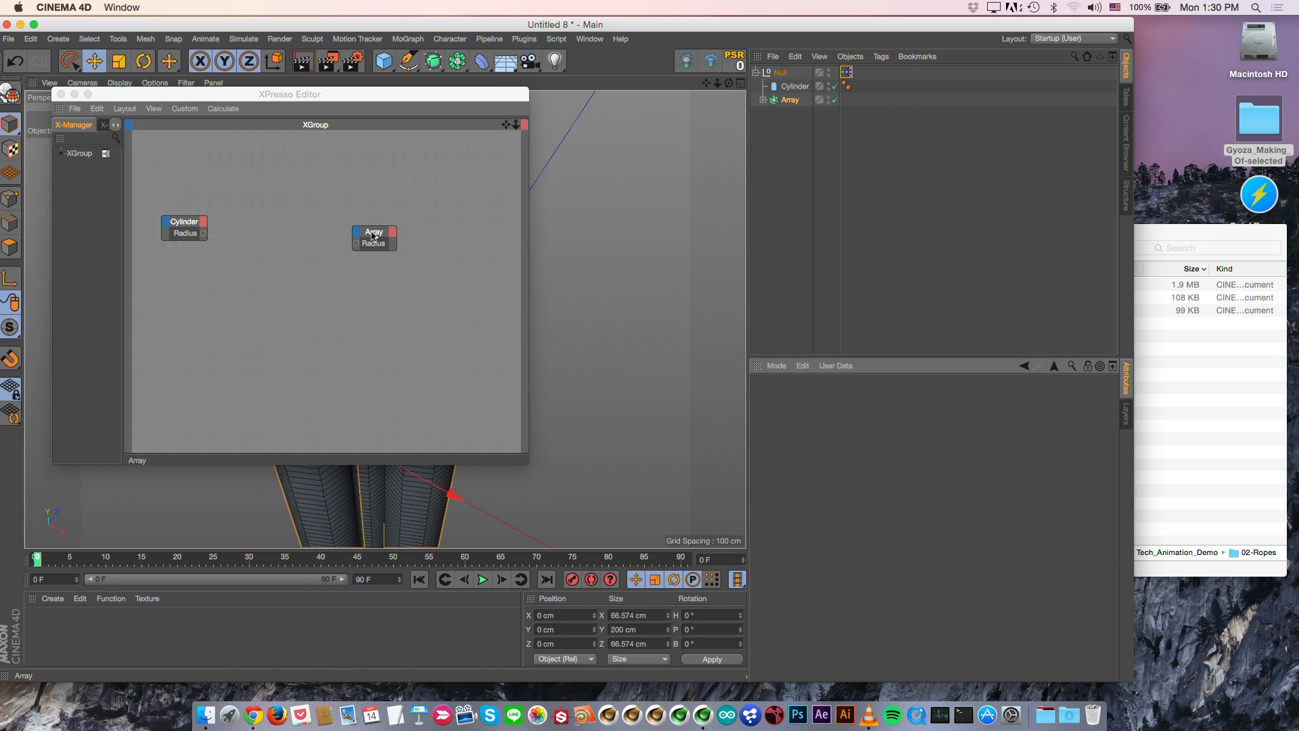
left_click_drag(379, 232, 409, 245)
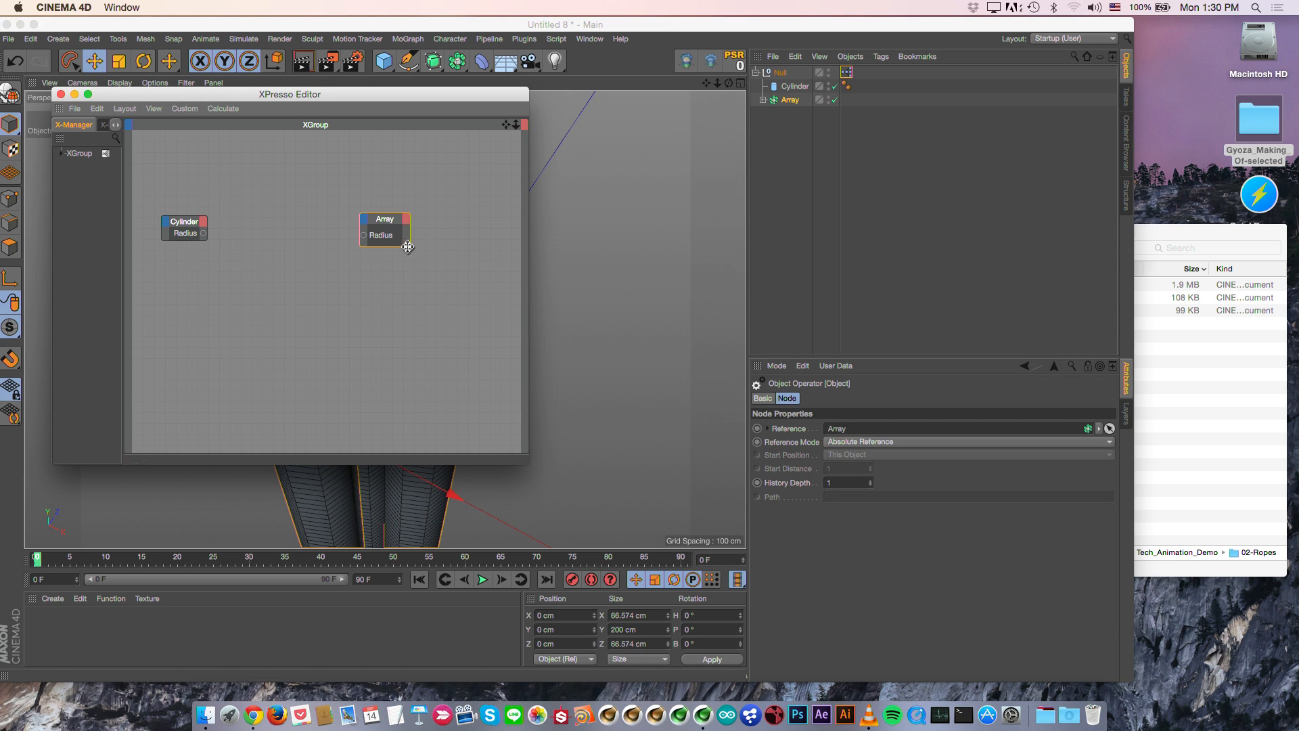
left_click(284, 232)
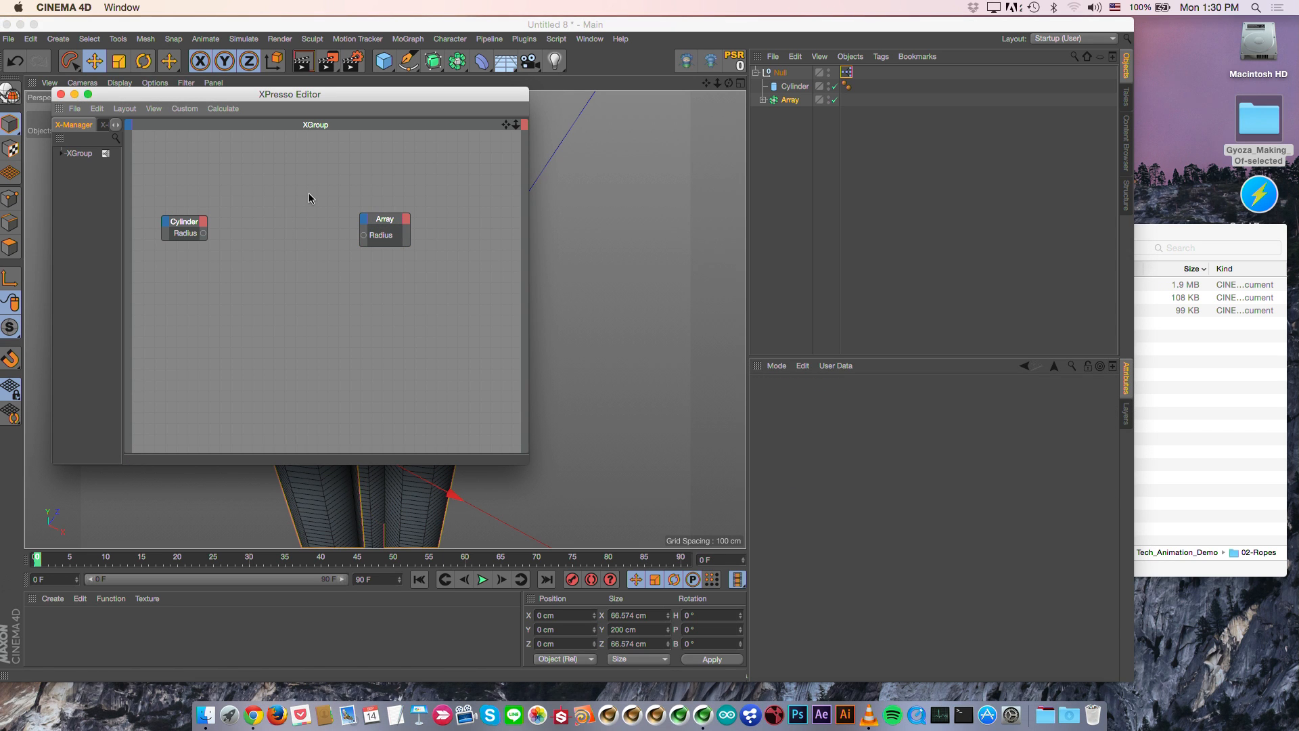
Step: Add a Math node between the Cylinder and Array nodes and set its function to Multiply
right_click(259, 231)
mouse_move(308, 237)
mouse_move(358, 236)
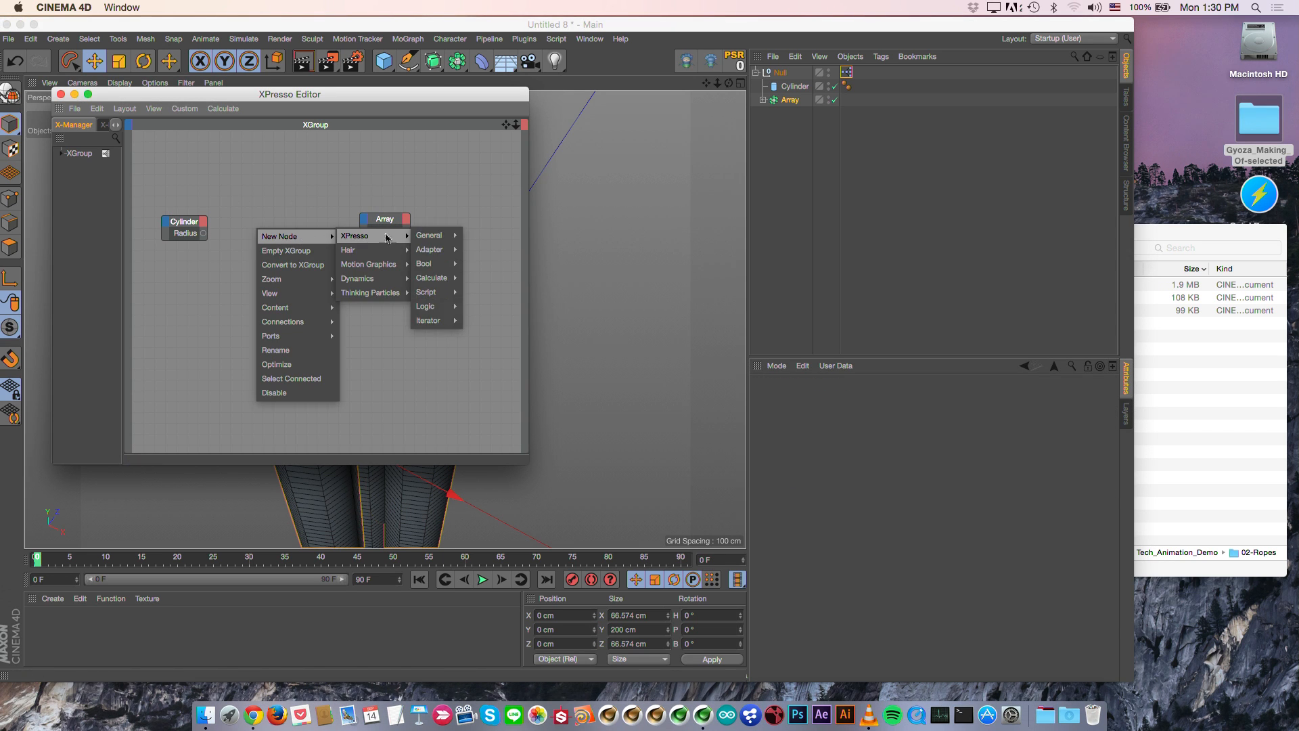
mouse_move(432, 276)
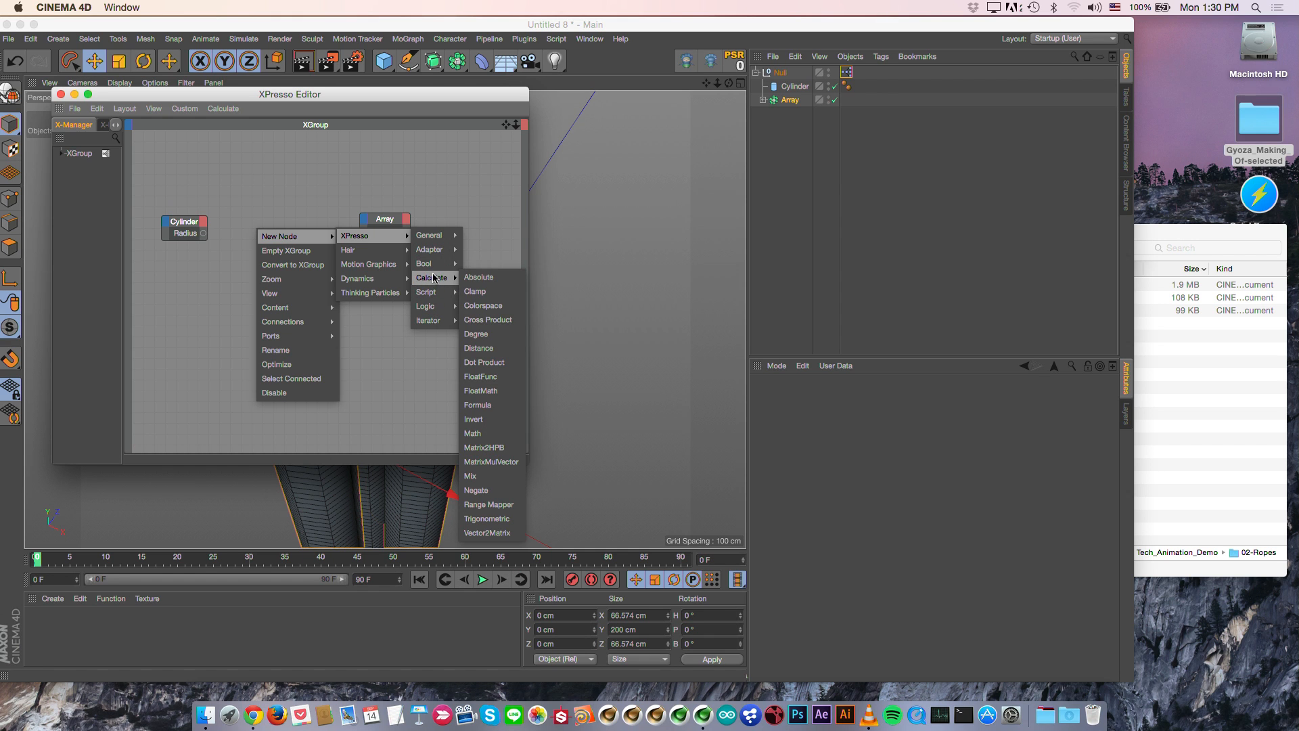
left_click(486, 437)
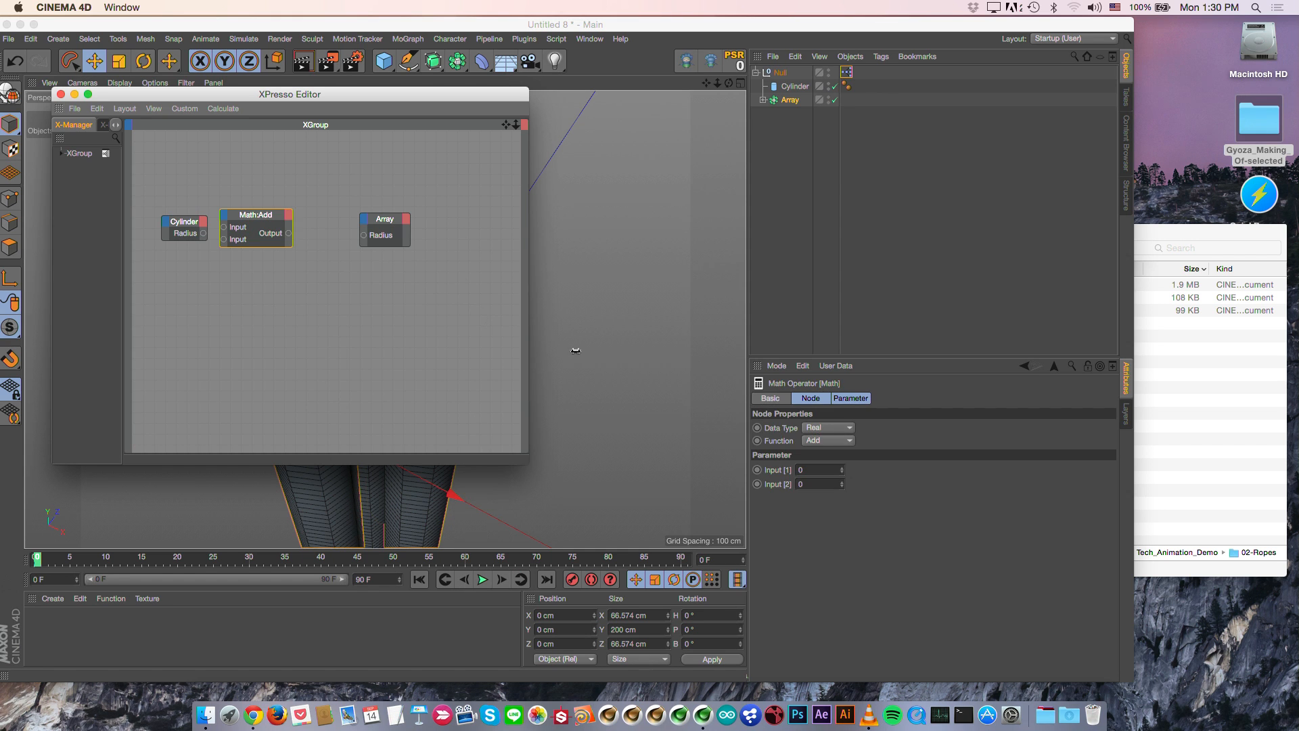
left_click(823, 441)
left_click(815, 481)
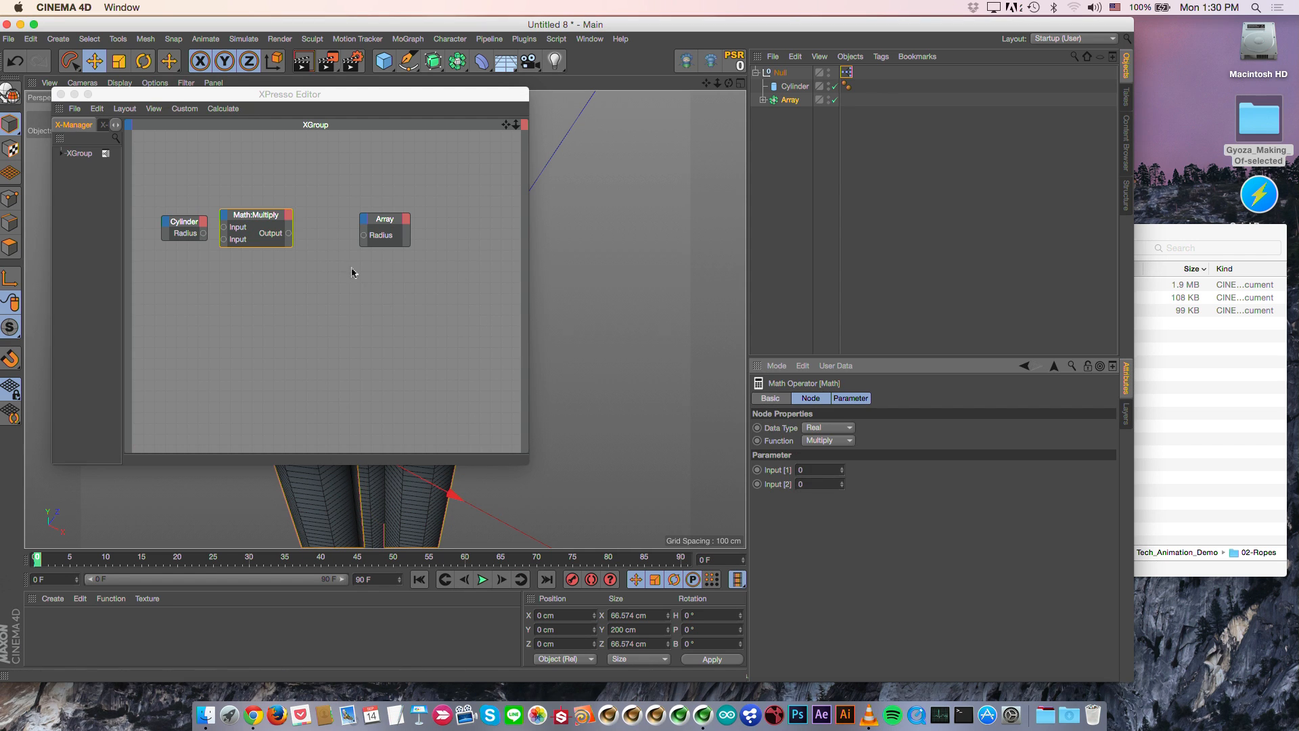
Step: Wire the cylinder's Radius through the Multiply node into the Array's Radius, with the second input doubling the value
mouse_move(265, 219)
left_mouse_down()
mouse_move(298, 230)
mouse_move(257, 240)
left_mouse_up()
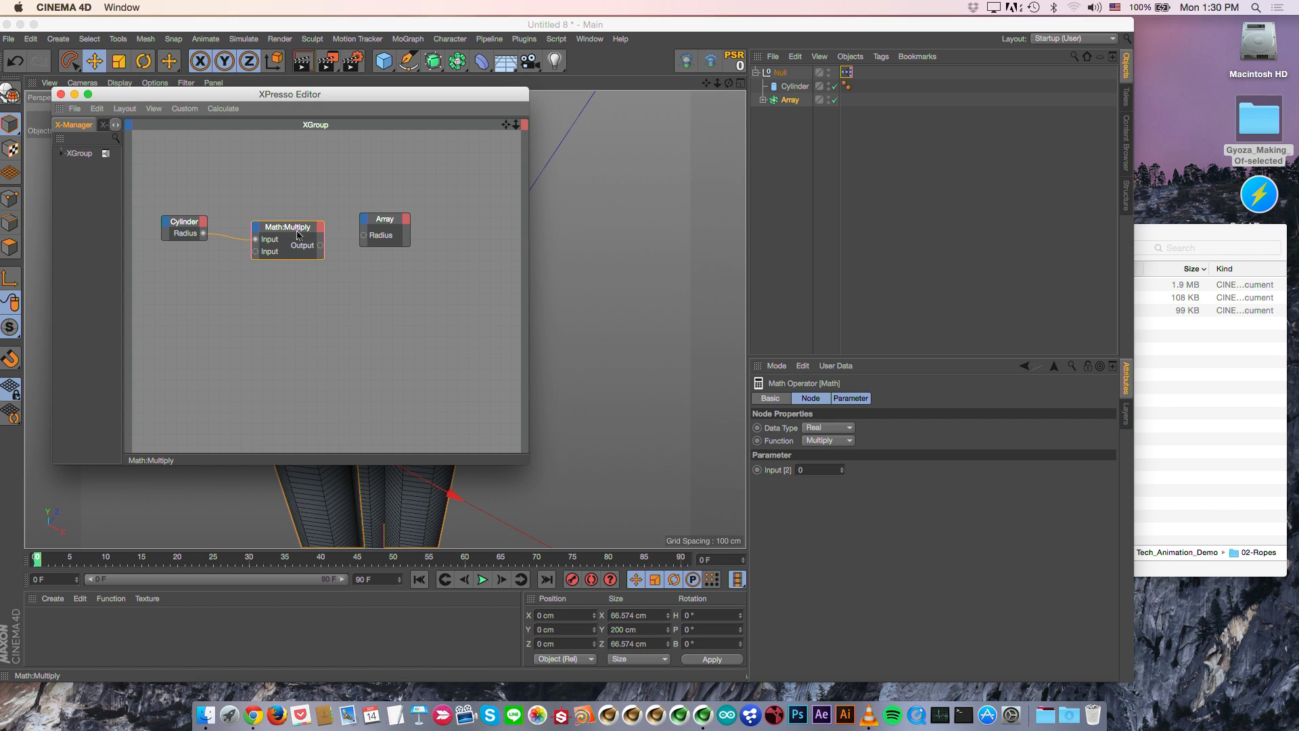
left_click(839, 473)
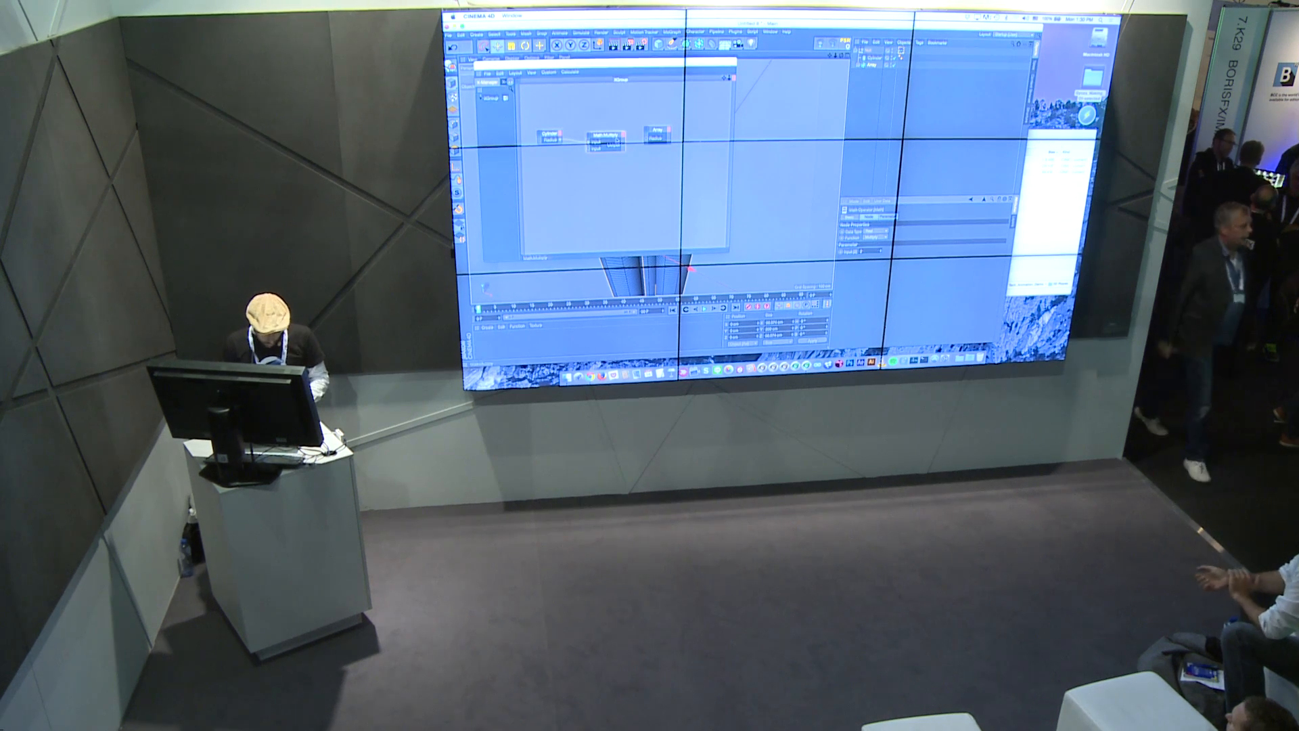
left_click_drag(622, 144, 648, 140)
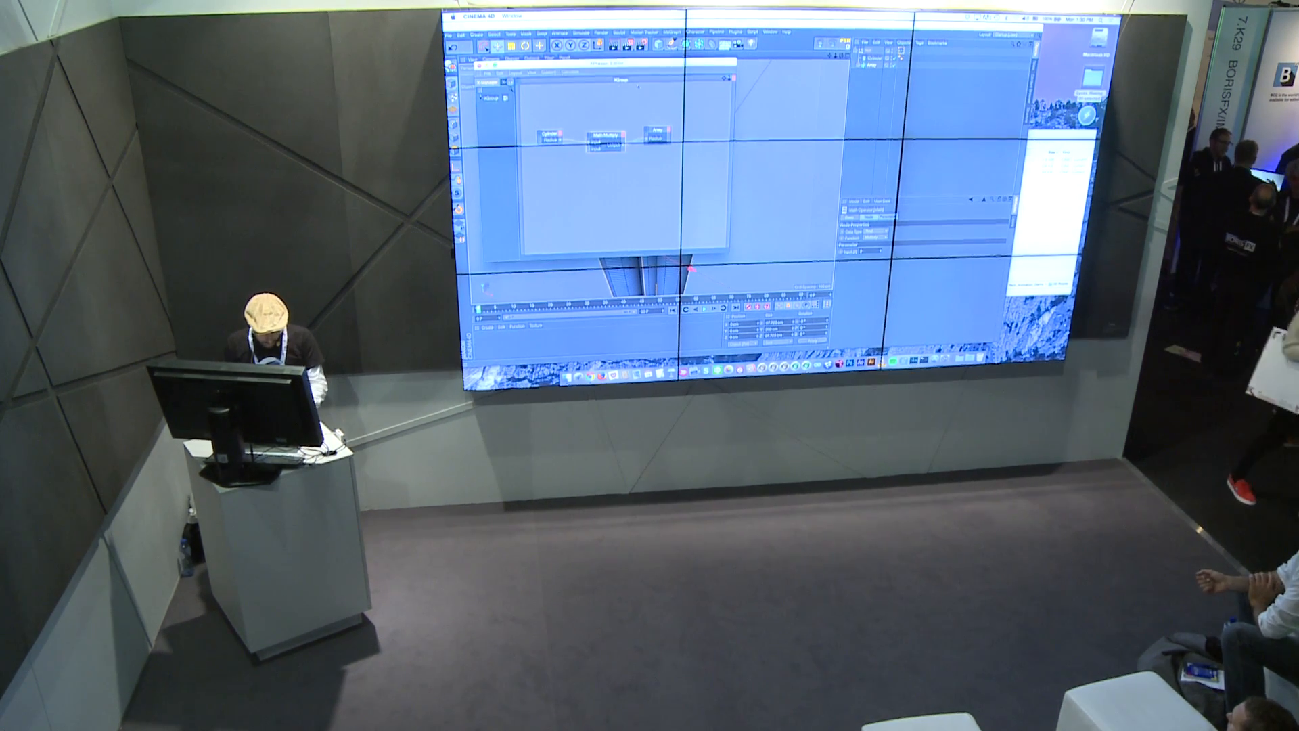
Step: Close the XPresso editor and select the original cylinder to check its radius link with the Array
left_click(479, 66)
left_click(874, 59)
left_click_drag(662, 145, 653, 177)
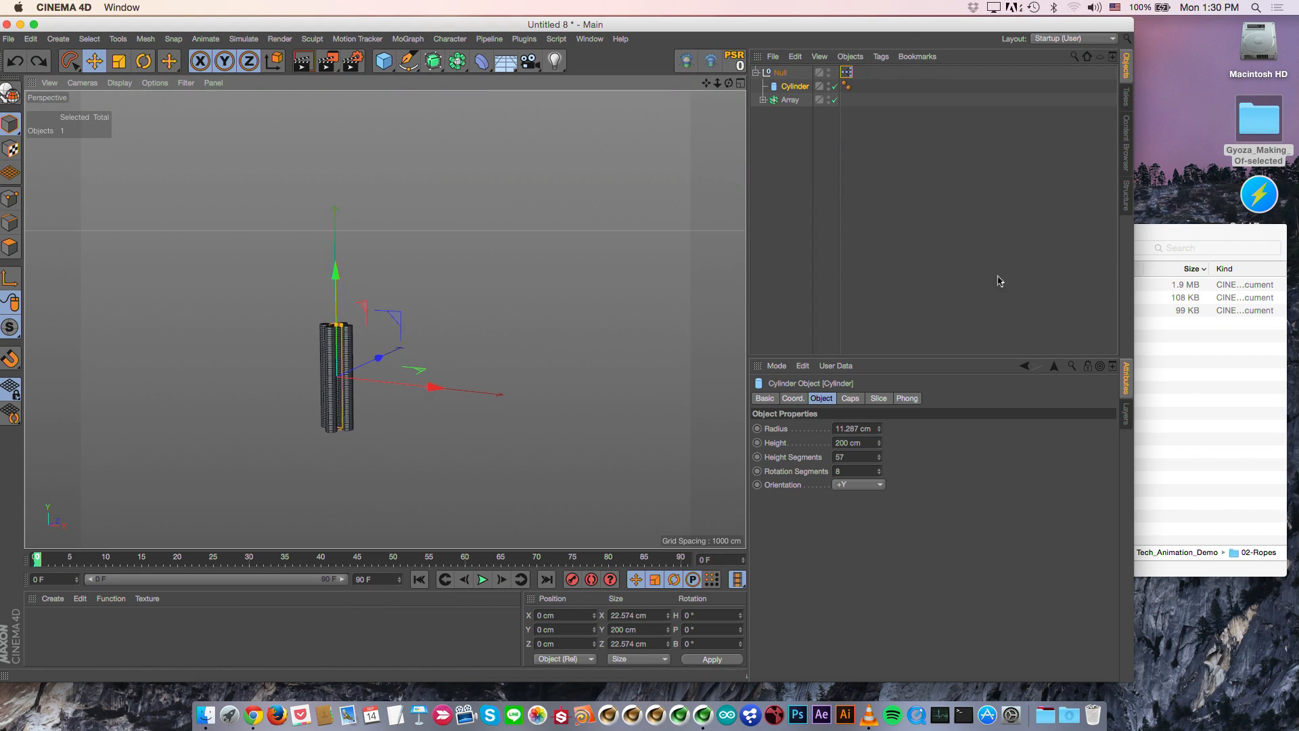
Step: Sketch a freehand wavy spline spanning about 2768 cm in X and 855 cm in Y above the cylinders
left_click(1000, 280)
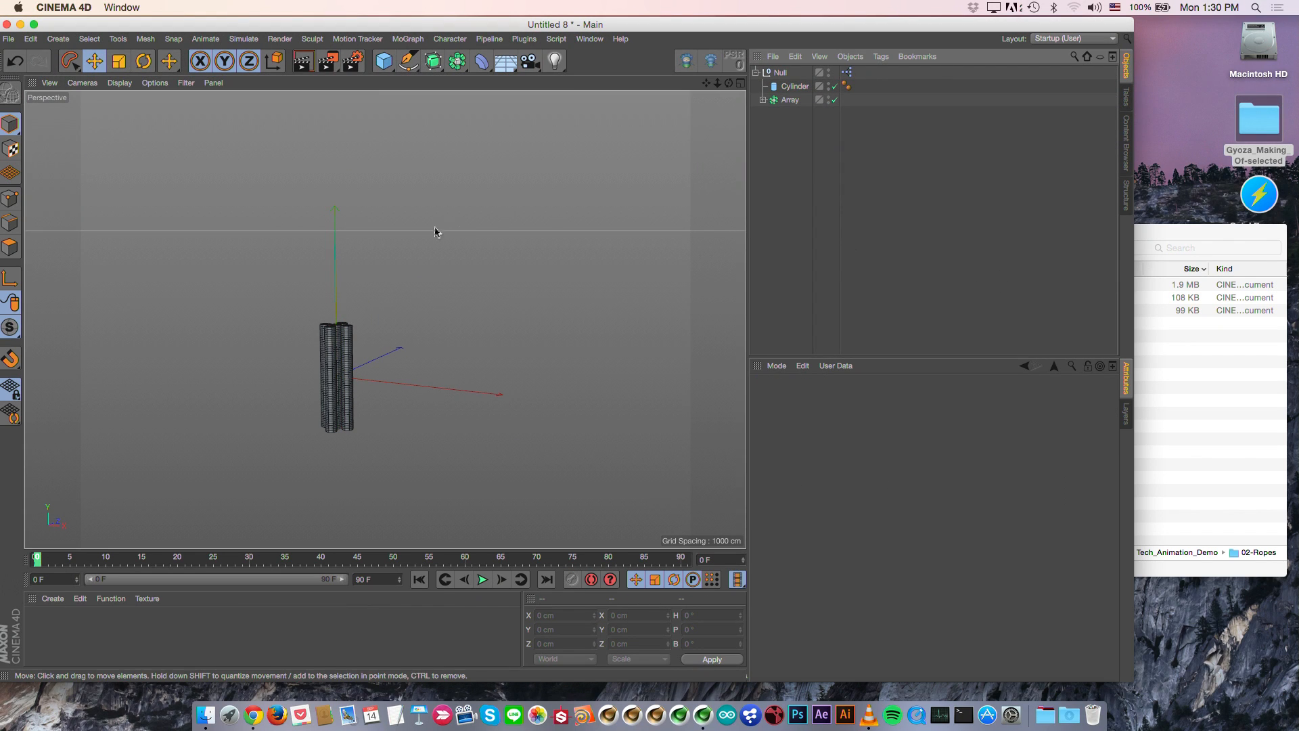
scroll(336, 386, "down", 6)
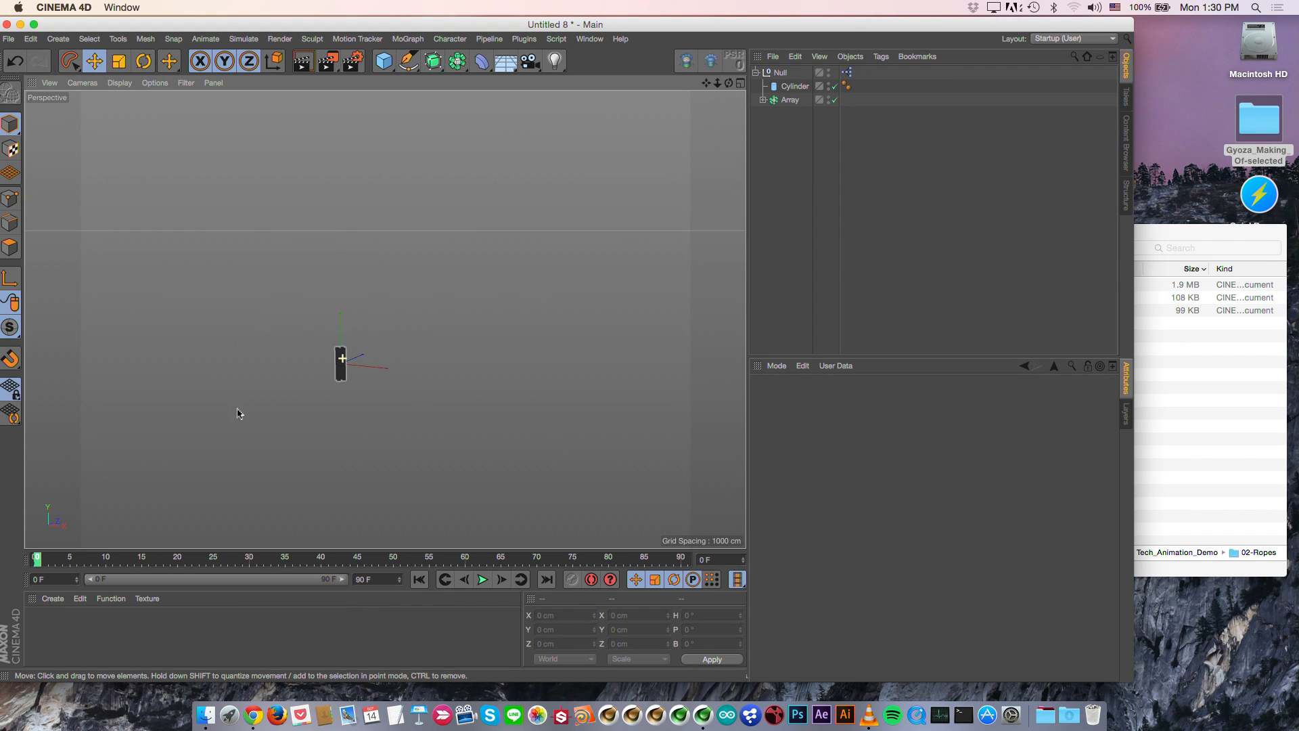
left_click_drag(408, 61, 482, 105)
mouse_move(111, 354)
left_mouse_down()
mouse_move(385, 298)
mouse_move(620, 205)
left_mouse_up()
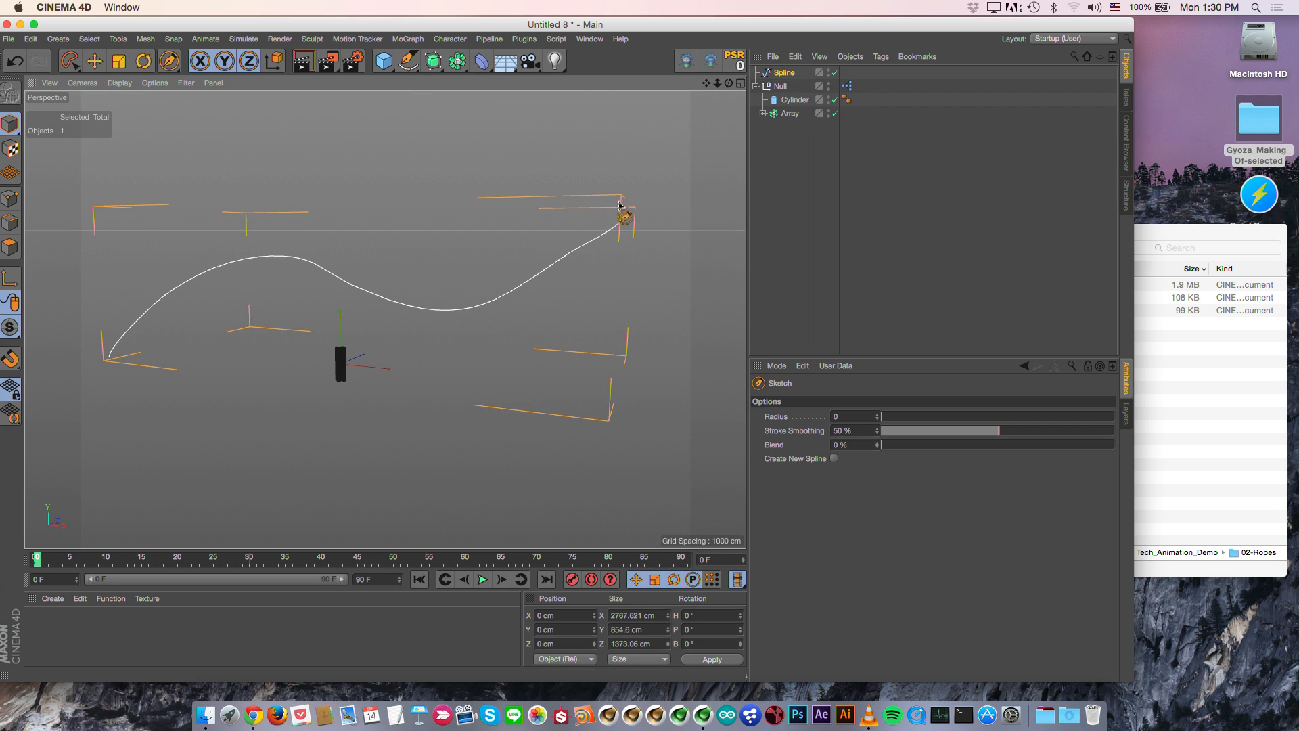
Step: Add a Spline Wrap deformer inside the Null, below the Array
left_click(787, 113)
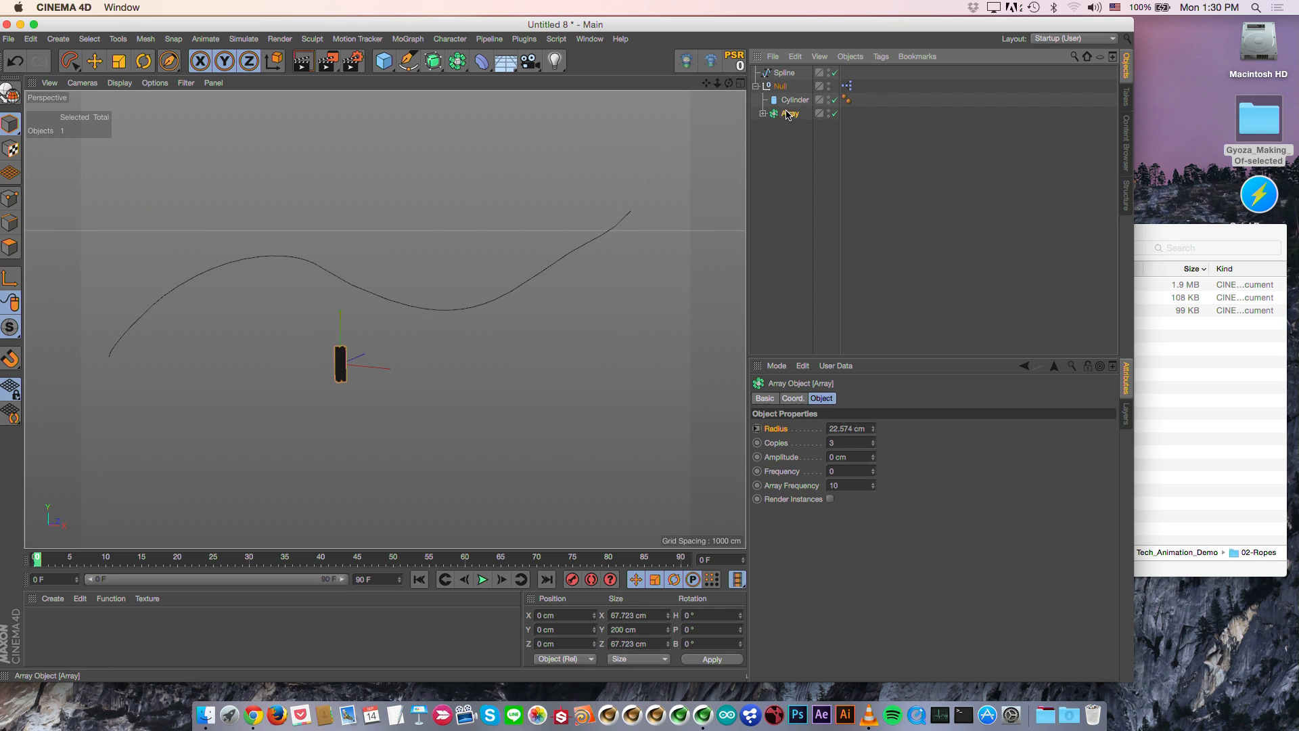
left_click_drag(483, 64, 641, 212)
right_click_drag(345, 366, 575, 363, "alt")
left_click_drag(291, 376, 369, 367, "alt")
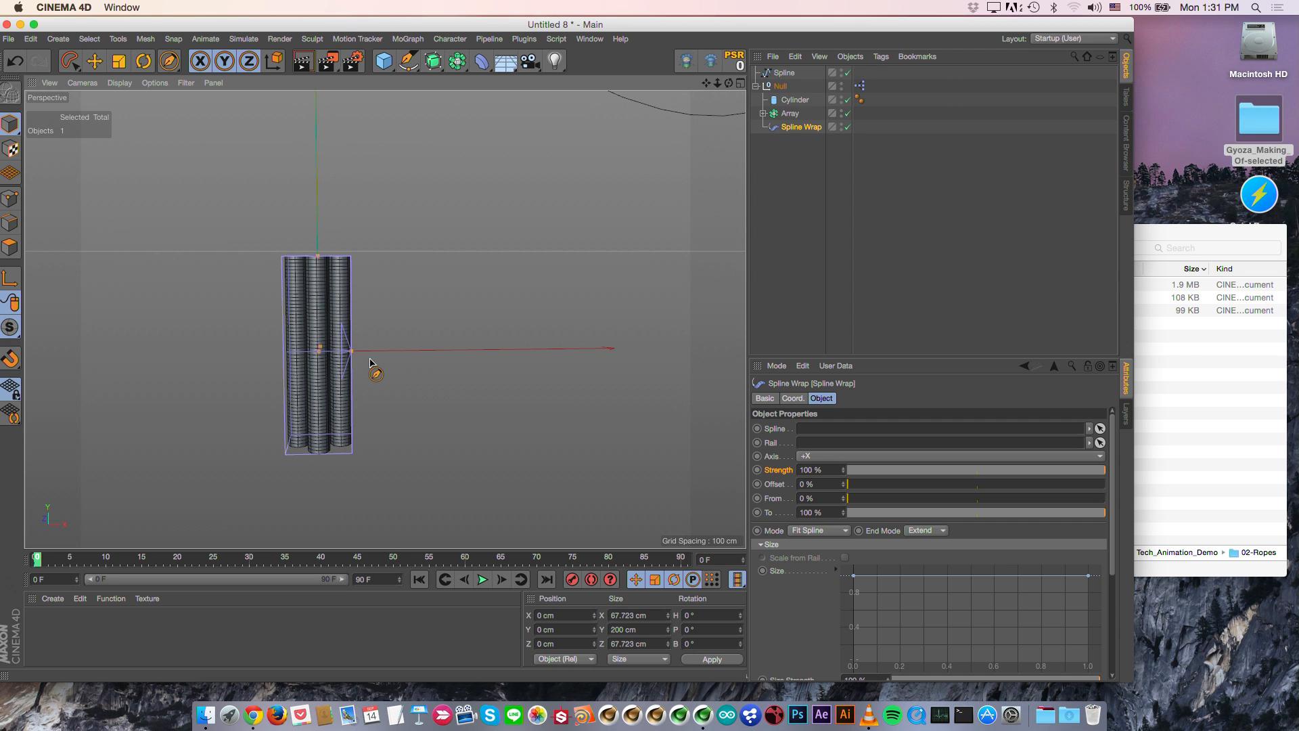
Step: Set the Spline Wrap's axis to +Y to match the length of the cylinders
left_click_drag(332, 388, 428, 349, "alt")
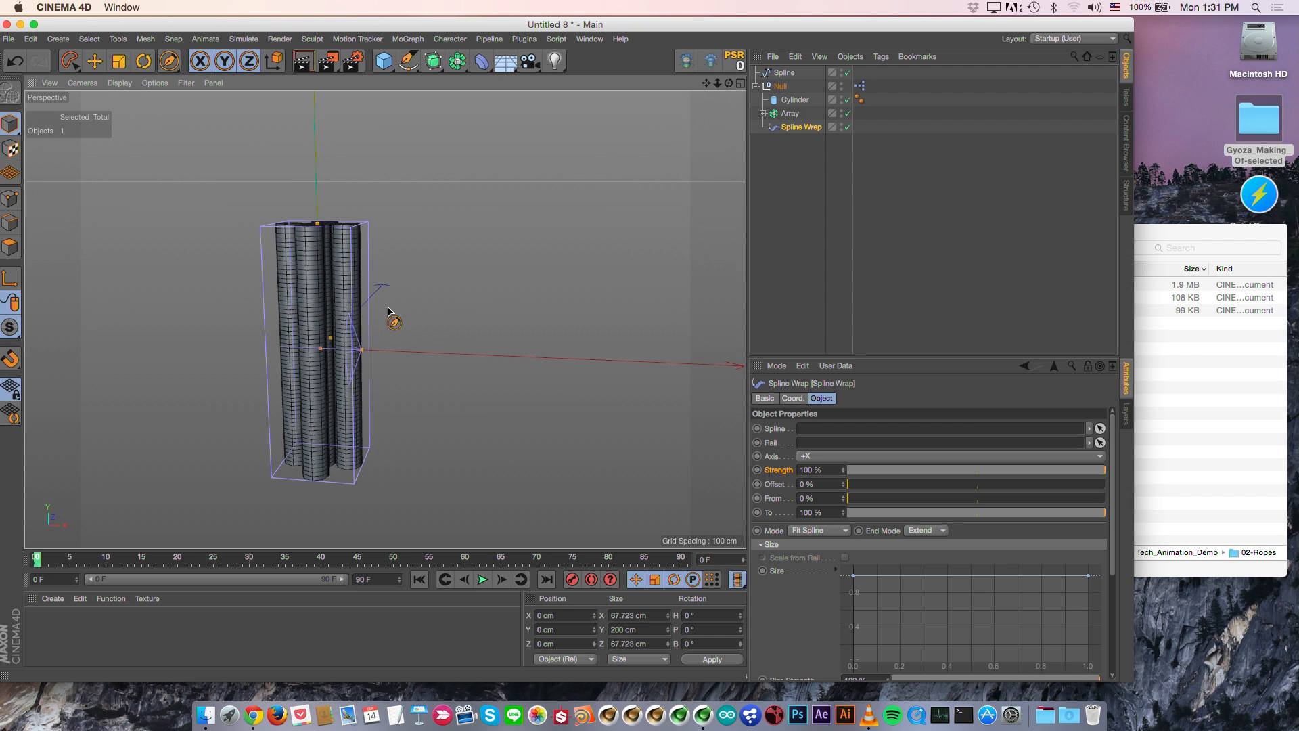
left_click_drag(338, 374, 375, 369, "alt")
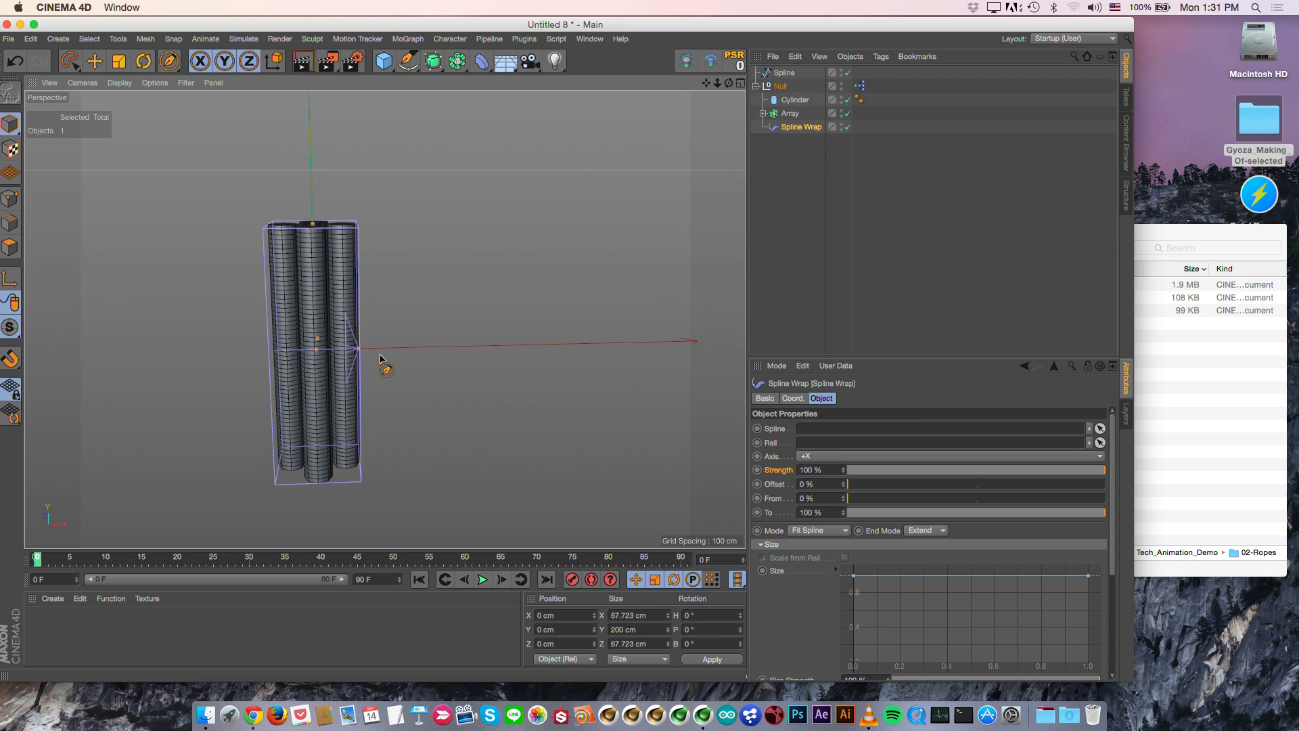
left_click(829, 457)
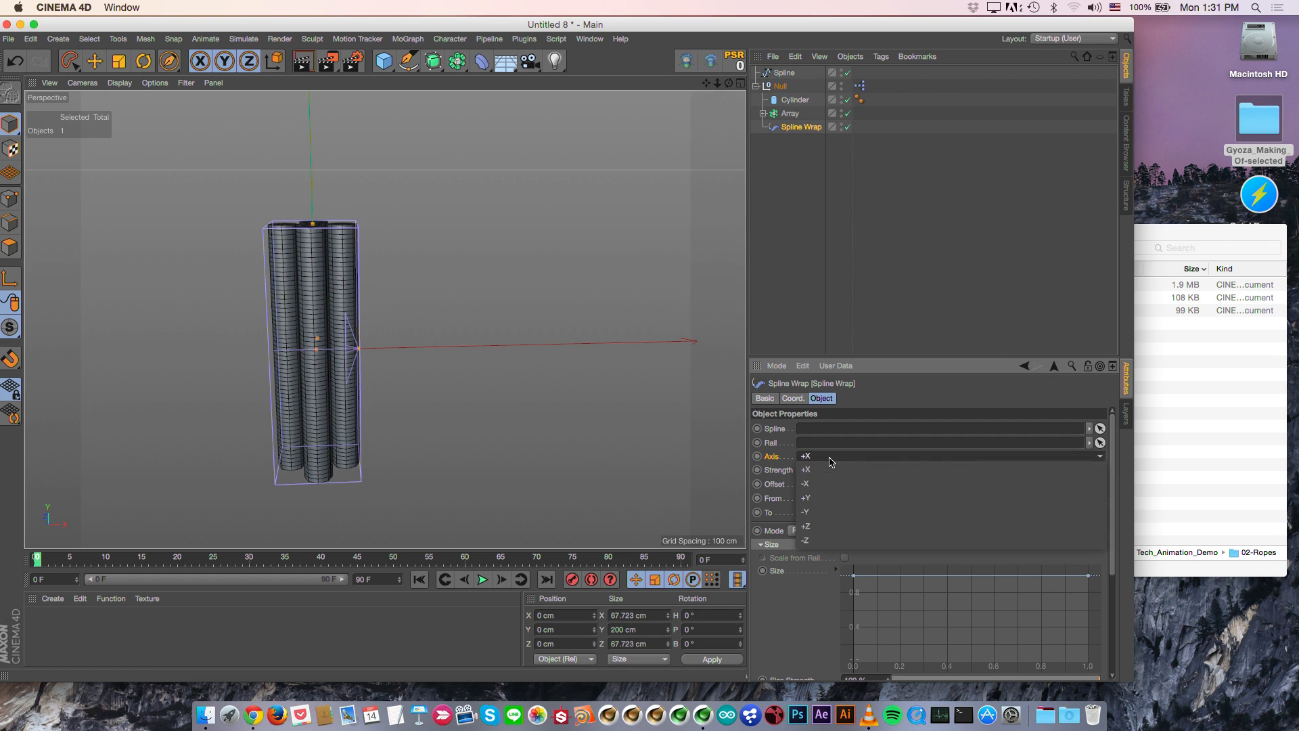
left_click(828, 506)
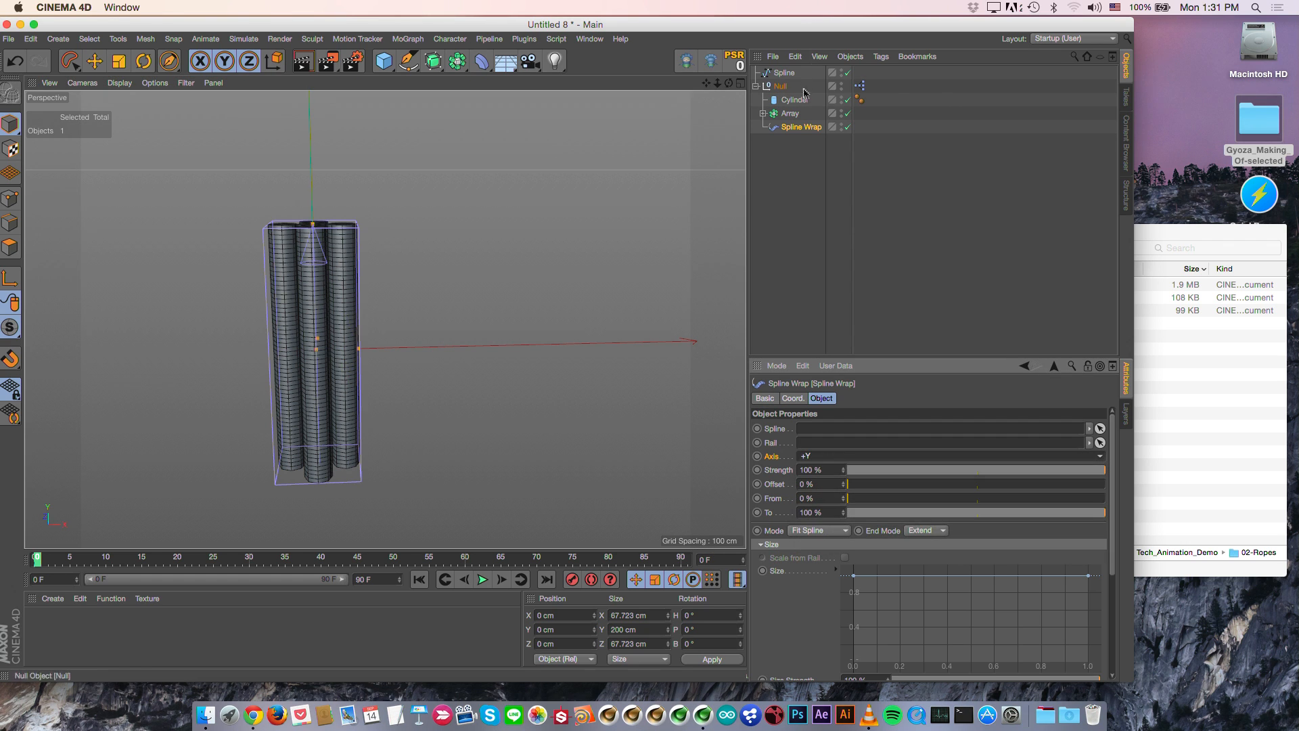
Step: Assign the freehand wavy spline as the path of the Spline Wrap deformer
left_click_drag(544, 291, 444, 326, "alt")
scroll(443, 327, "down", 5)
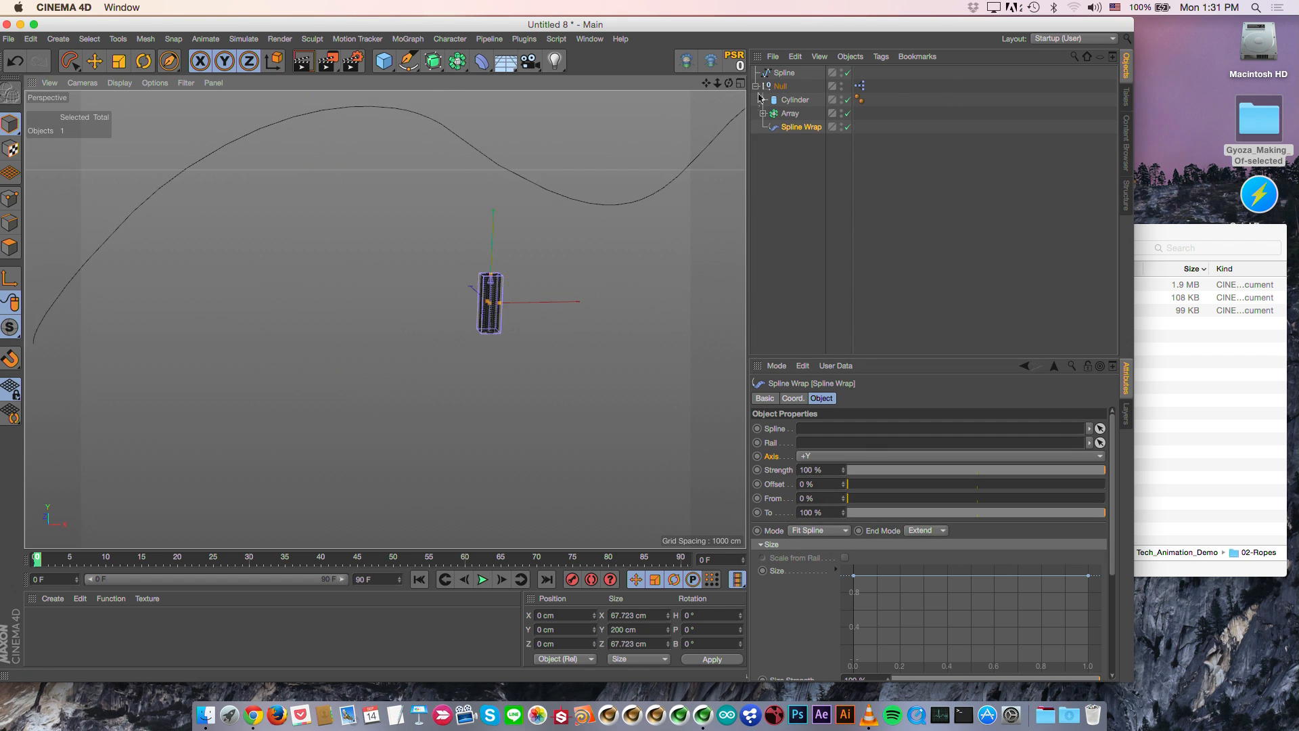
left_click_drag(783, 77, 872, 385)
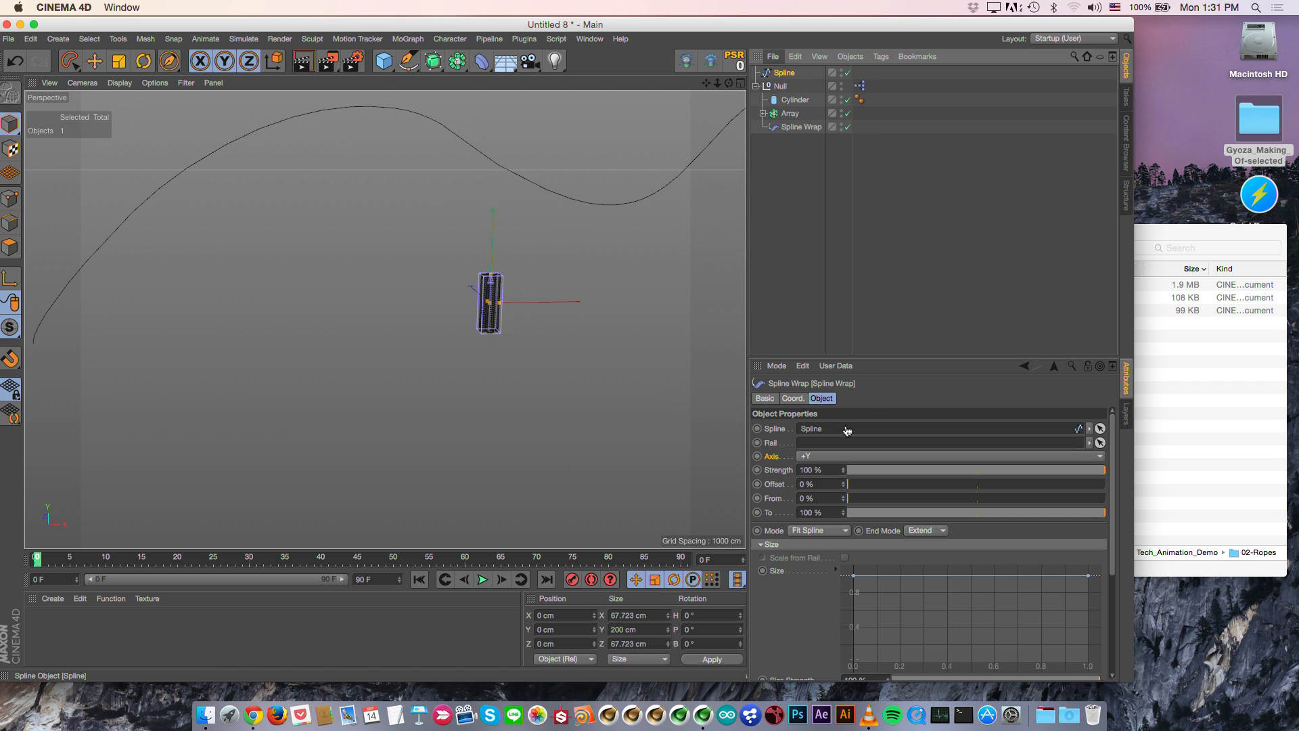
left_click_drag(847, 430, 846, 429)
left_click_drag(499, 142, 684, 136, "alt")
Step: Increase the original cylinder's height segments to 161 so the wrapped strands bend smoothly along the spline
left_click(793, 101)
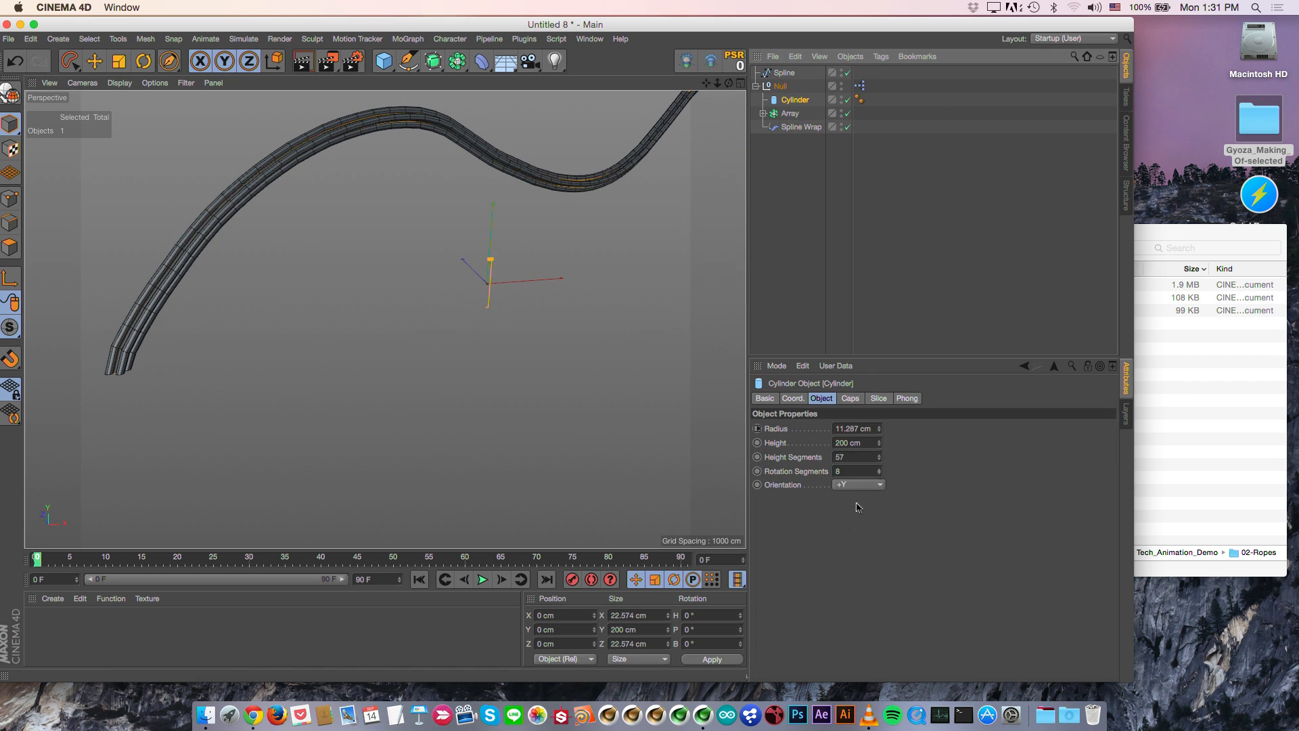
left_click_drag(879, 461, 880, 443)
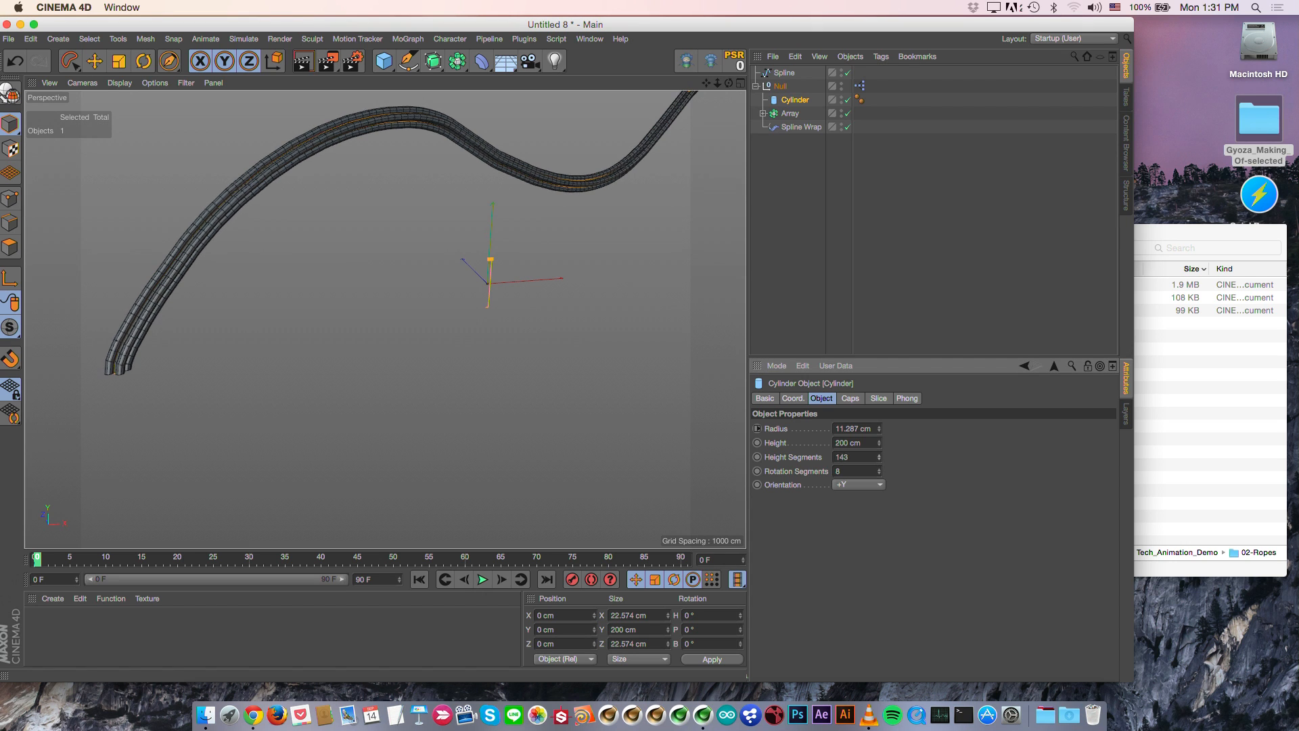
left_click(790, 113)
left_click_drag(414, 137, 481, 174, "alt")
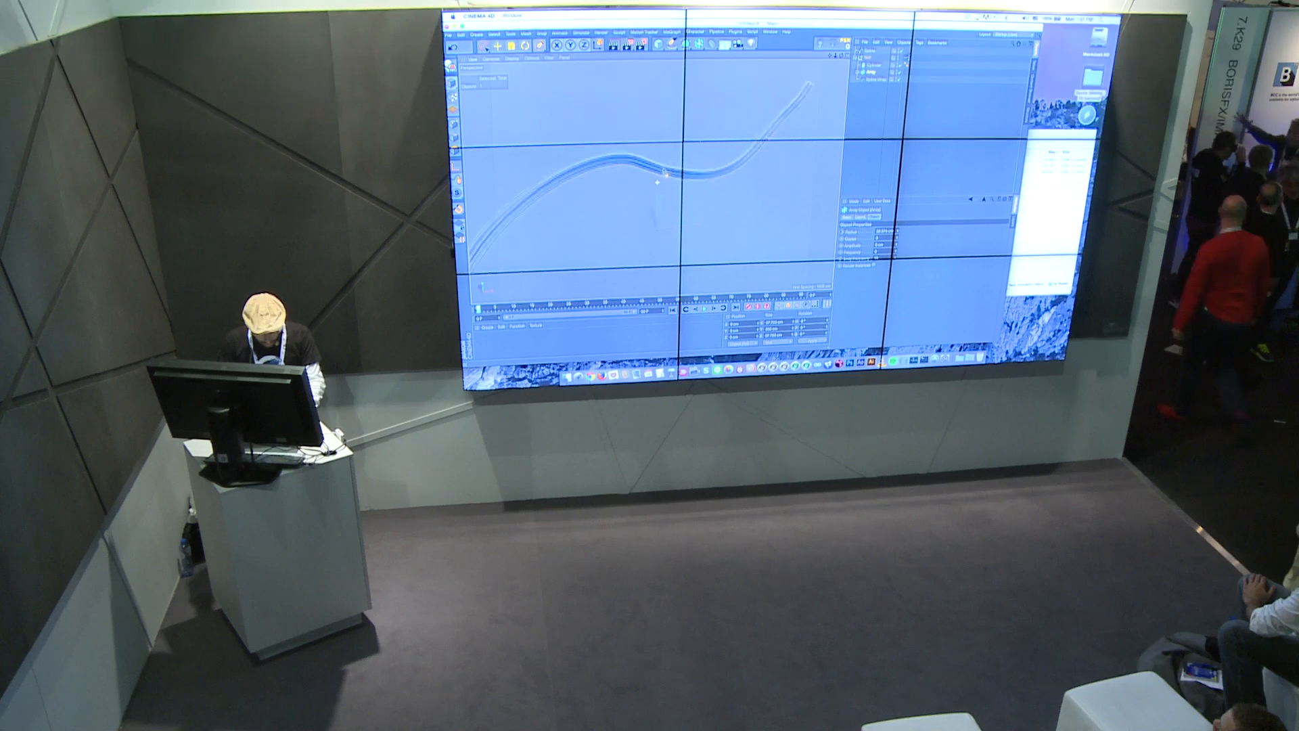
left_click_drag(481, 174, 566, 251, "alt")
left_click_drag(737, 141, 721, 124, "alt")
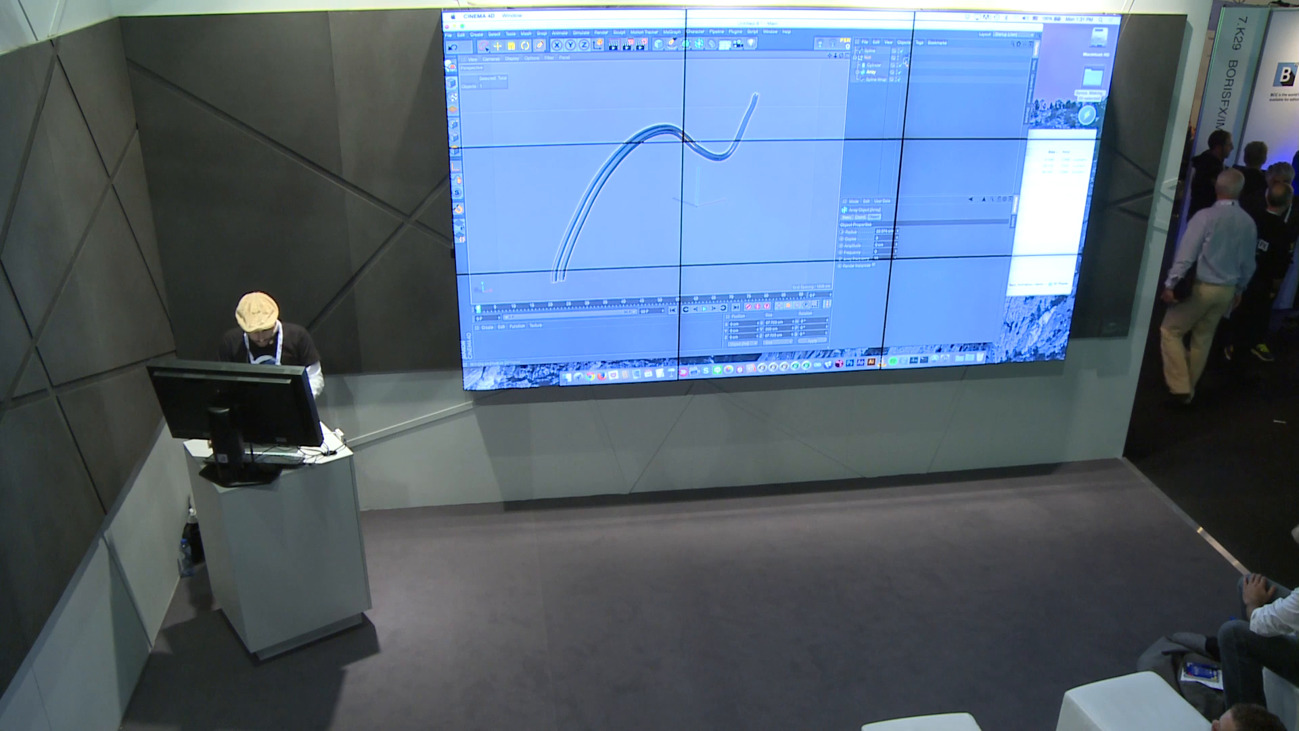
Step: Shape the Spline Wrap's rotation curve to rise from 0 to 1 and raise its rotation strength to 835%
left_click(876, 79)
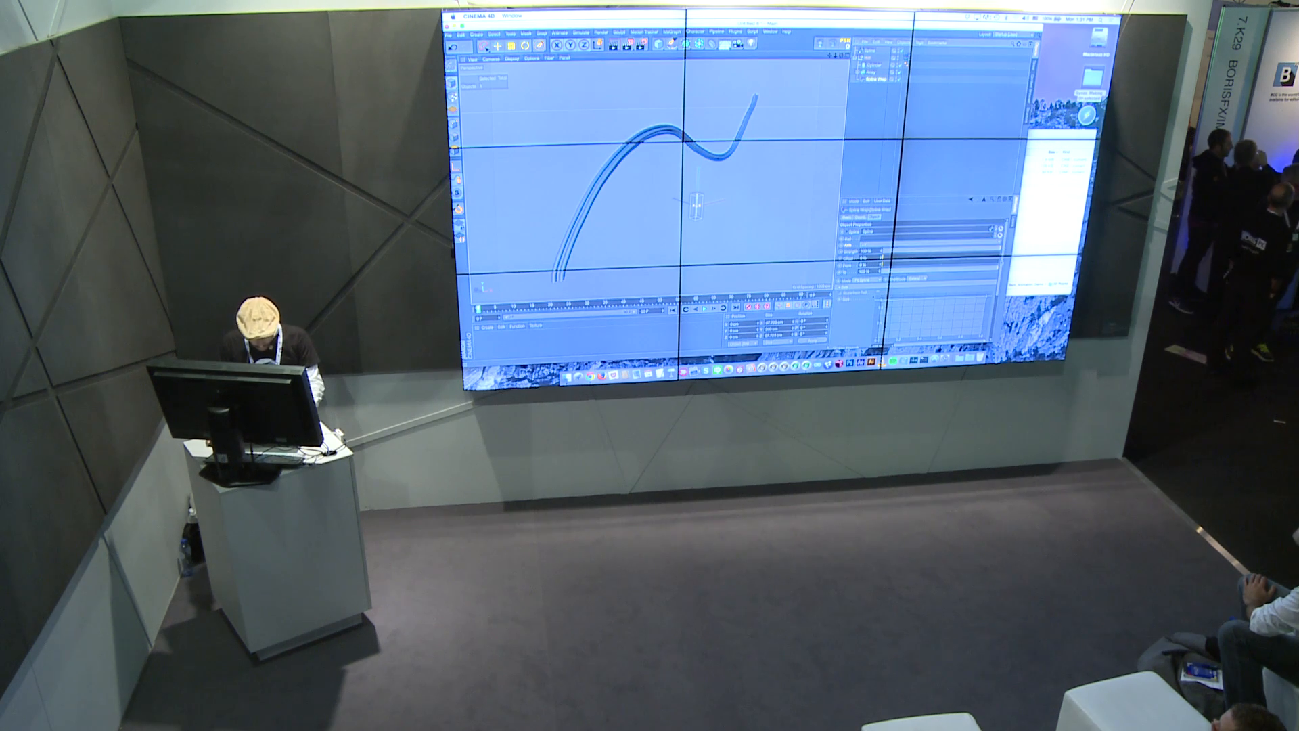
scroll(863, 282, "down", 1)
left_click(863, 282)
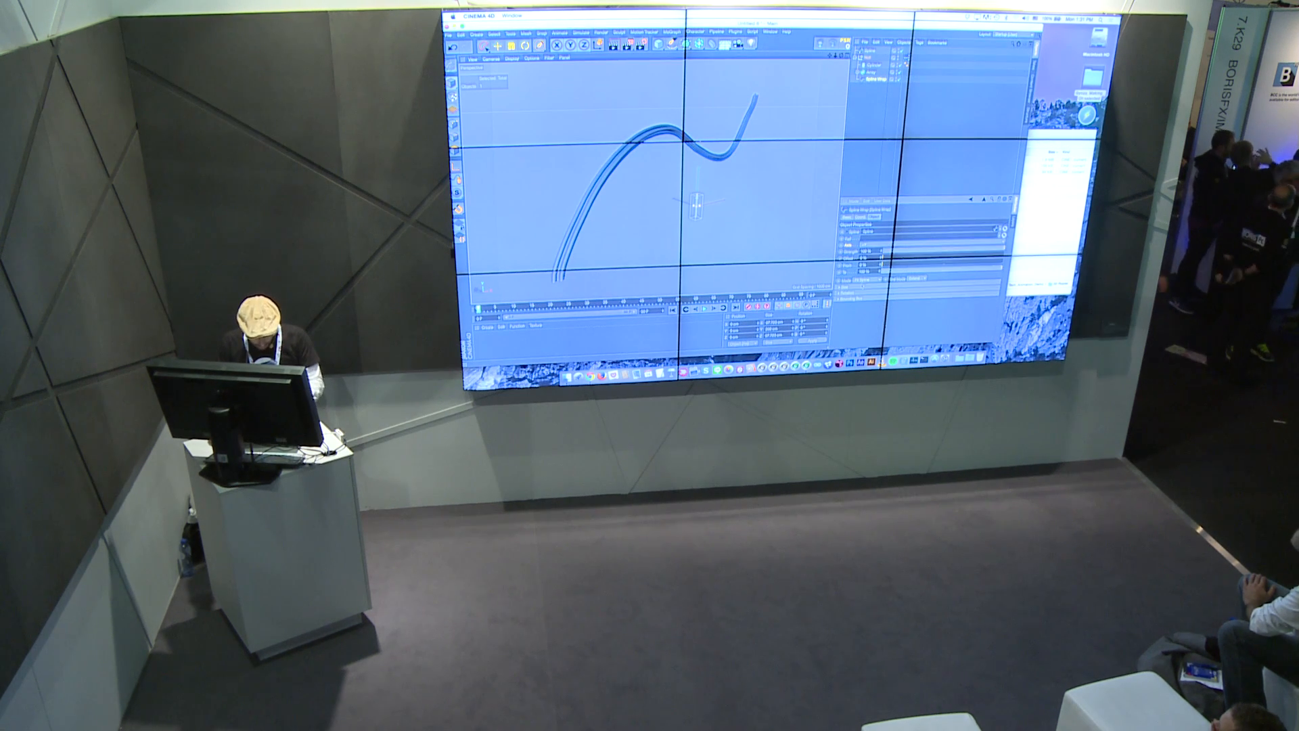
left_click(857, 294)
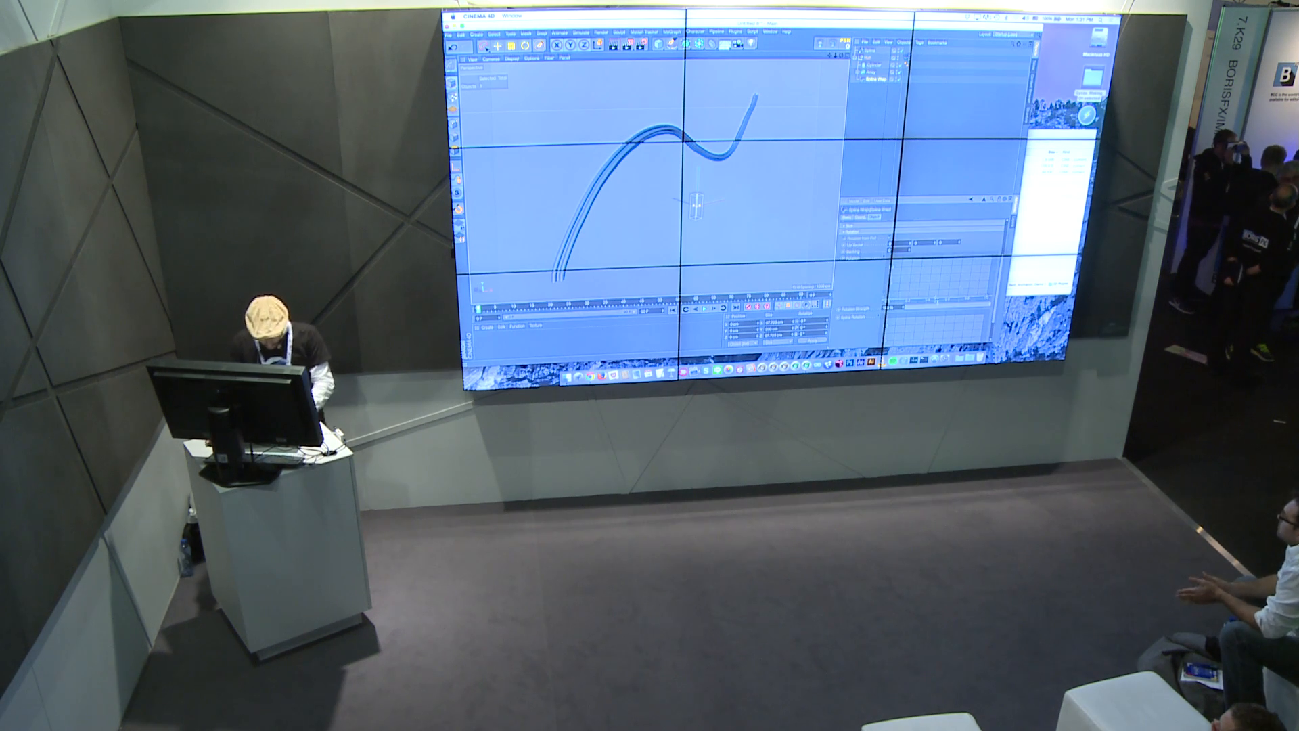
left_click(988, 300)
left_click_drag(988, 301, 993, 256)
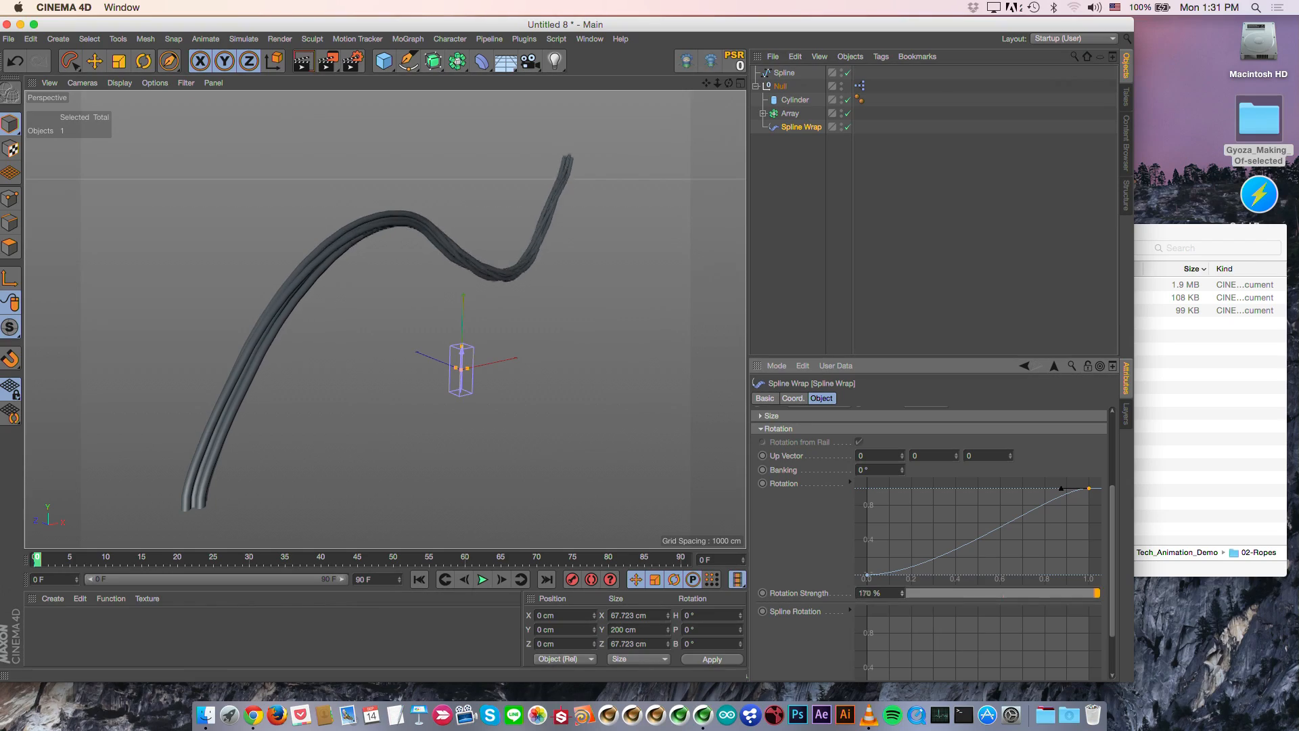
left_click_drag(902, 593, 902, 598)
left_click_drag(604, 242, 535, 357, "alt")
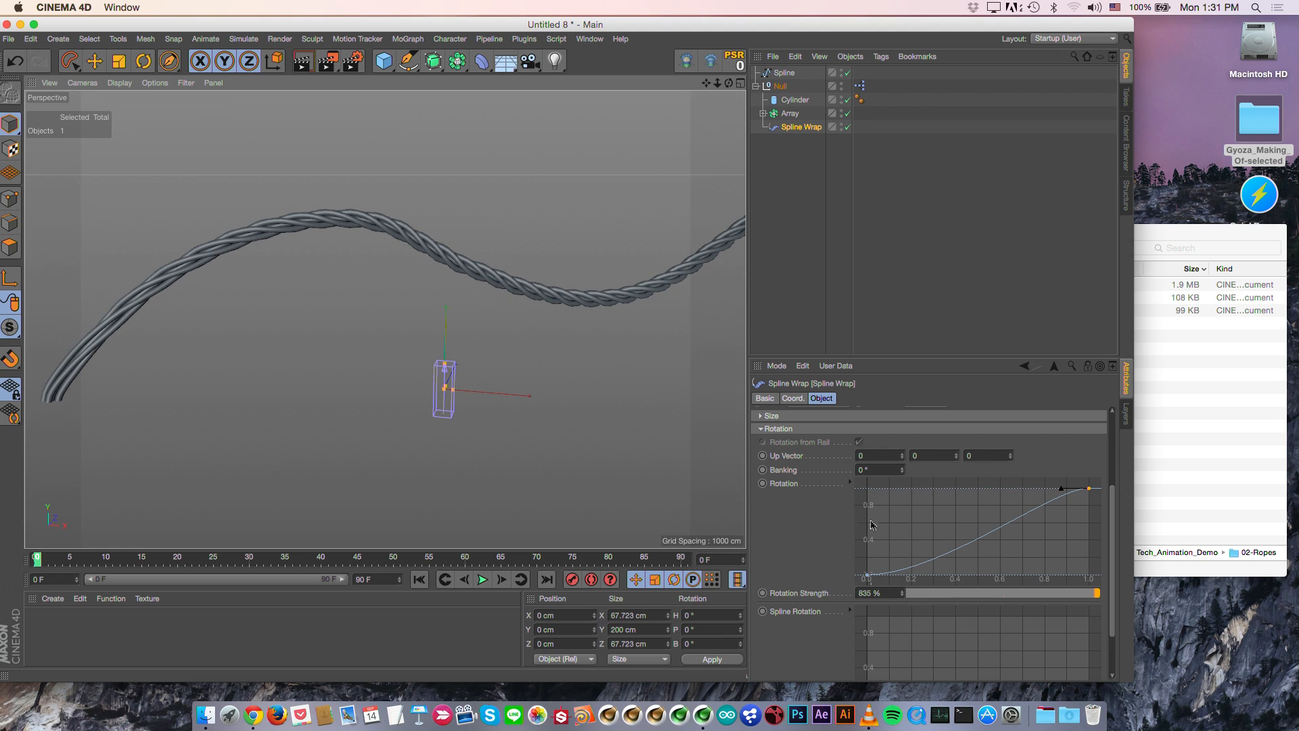
Step: Make the rotation curve linear by setting its points to Zero Angle/Length, and increase the rotation strength to 893%
left_click(927, 518)
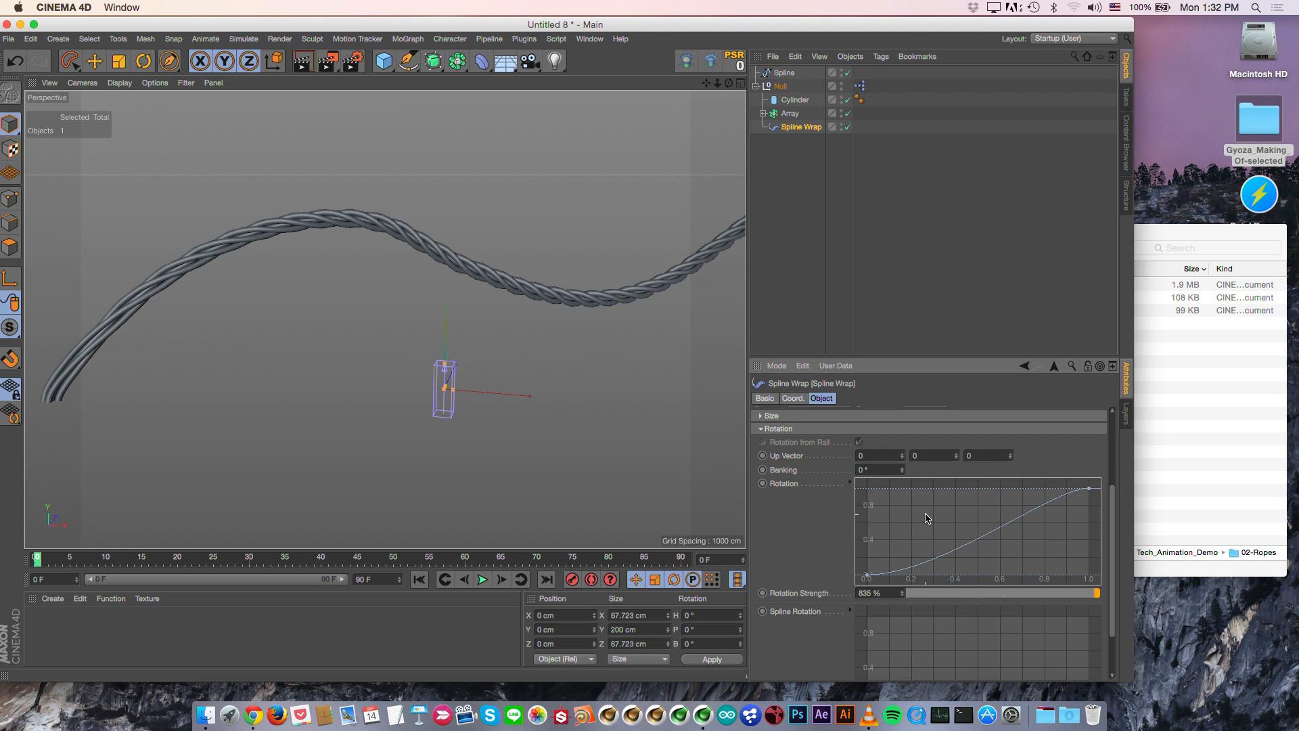
right_click(1068, 523)
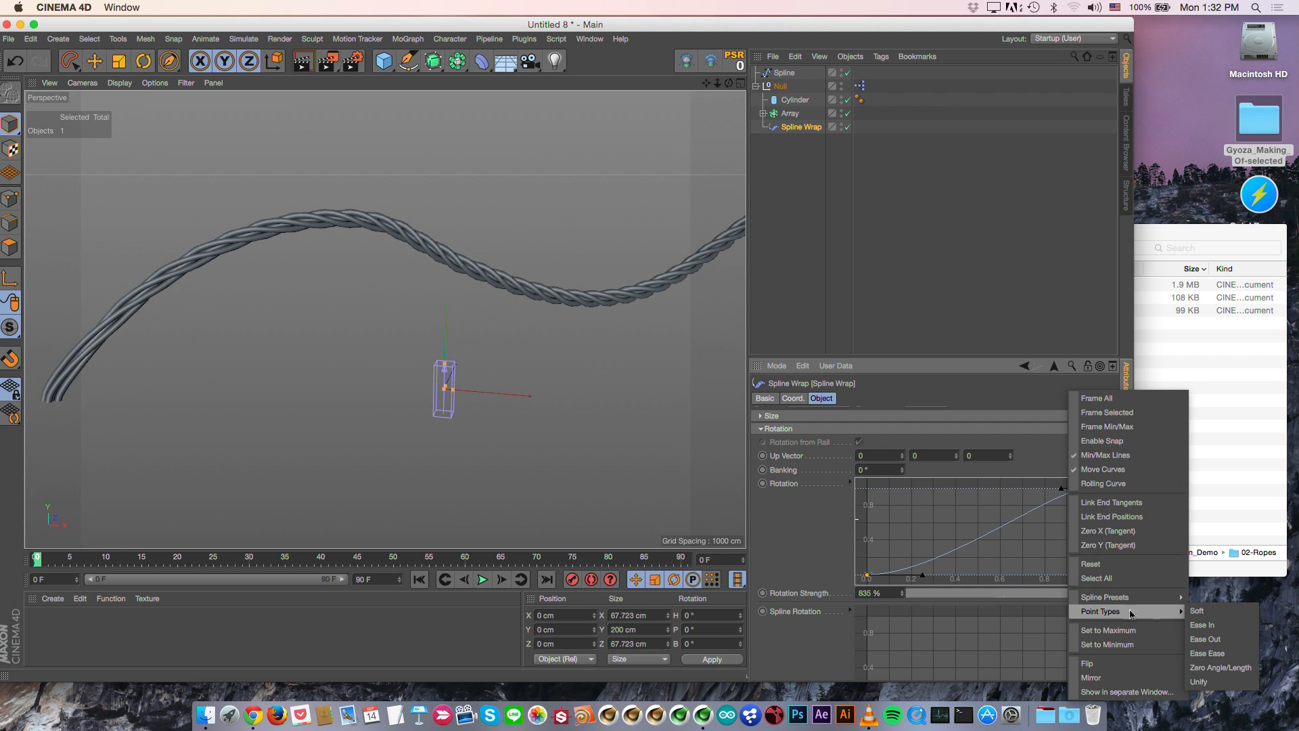
left_click(1221, 668)
left_click_drag(350, 242, 528, 271, "alt")
left_click_drag(902, 593, 509, 235)
scroll(509, 235, "down", 5)
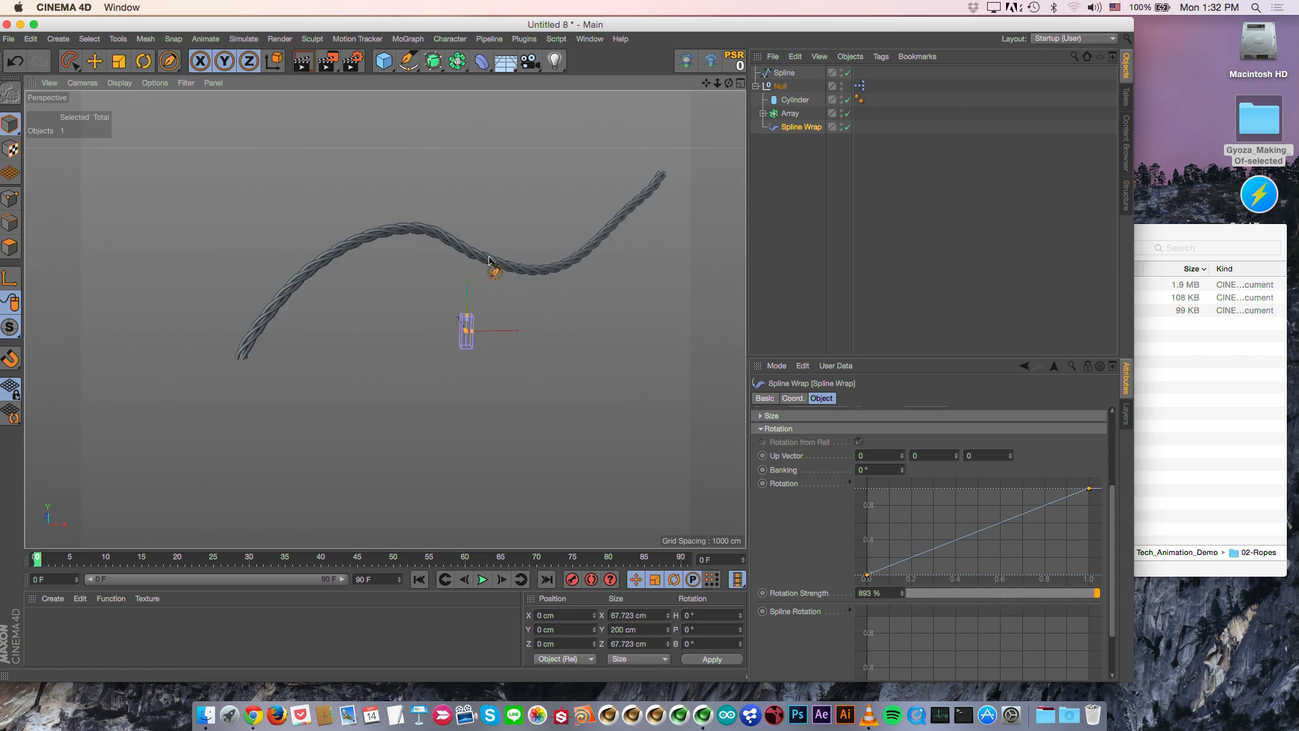
Step: Try the Array with 1 and 9 copies, and restore its copy count to 3
key("e")
left_click_drag(390, 222, 418, 216, "alt")
right_click_drag(269, 258, 353, 254, "alt")
left_click(788, 114)
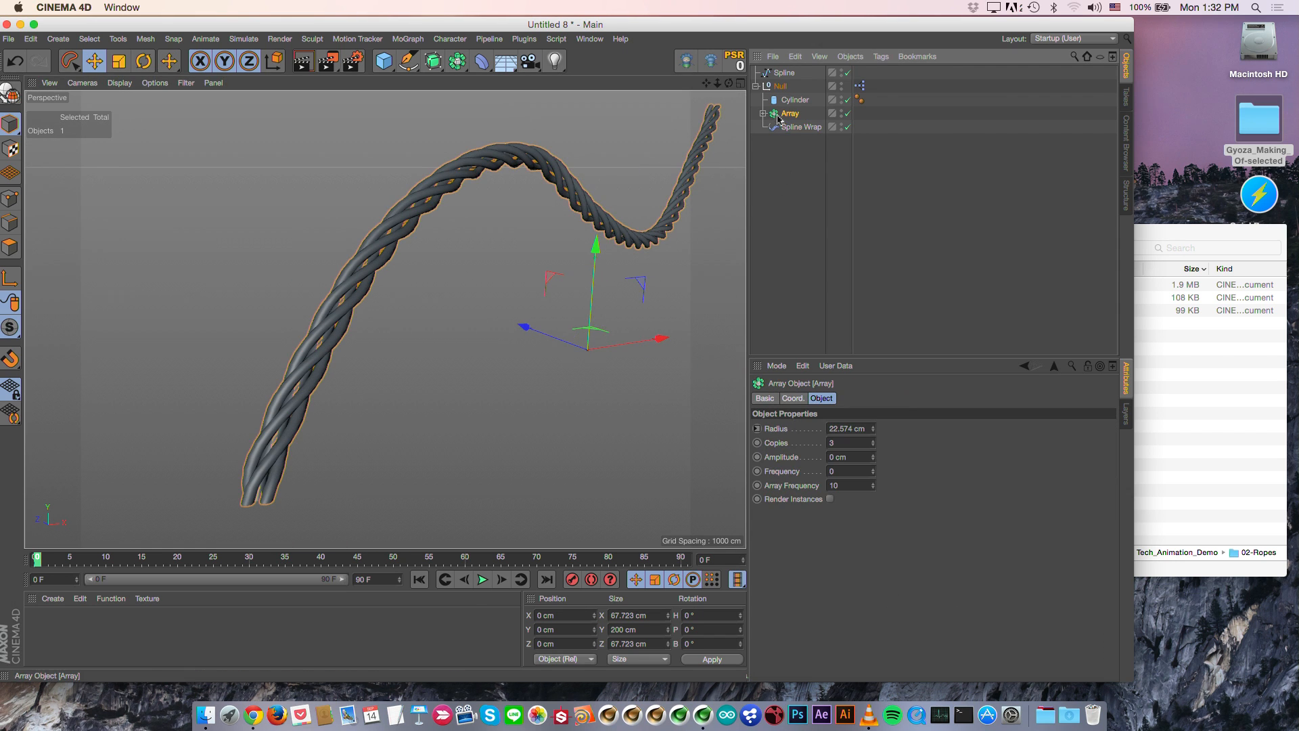
left_click(873, 448)
left_click(873, 448)
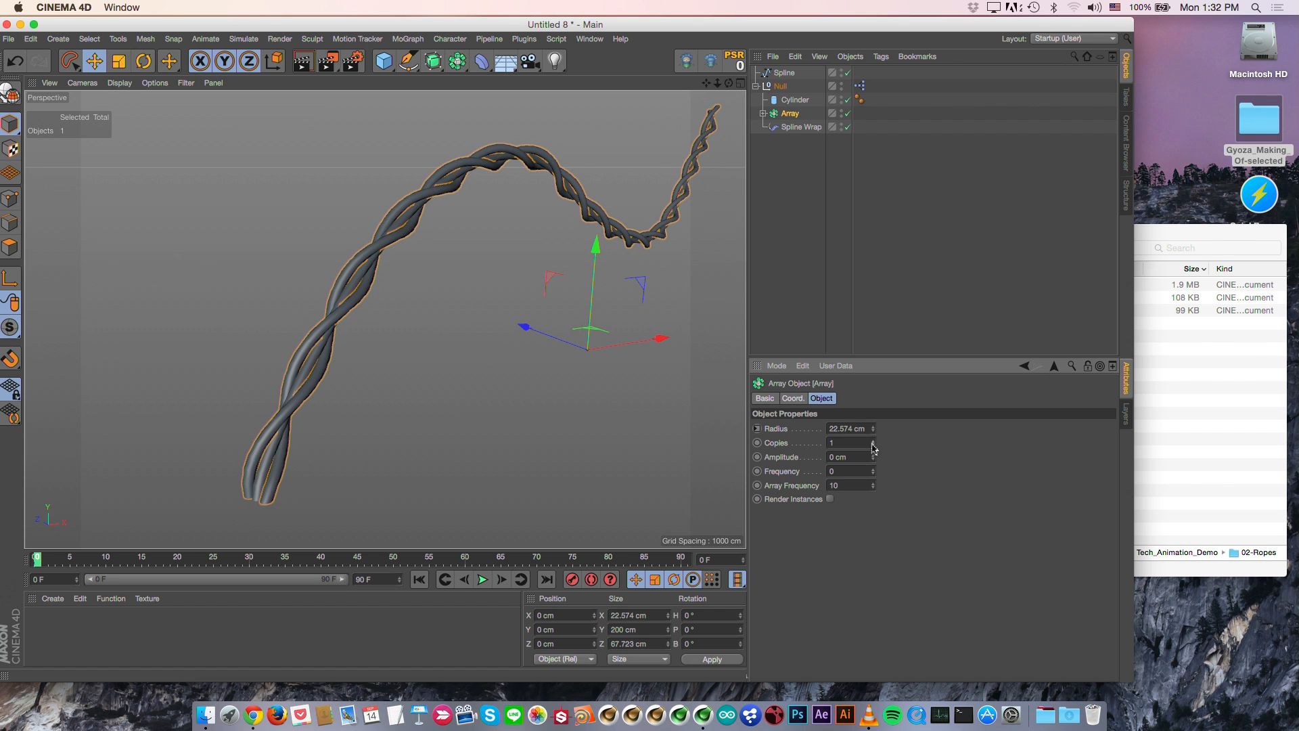
left_click_drag(873, 445, 872, 446)
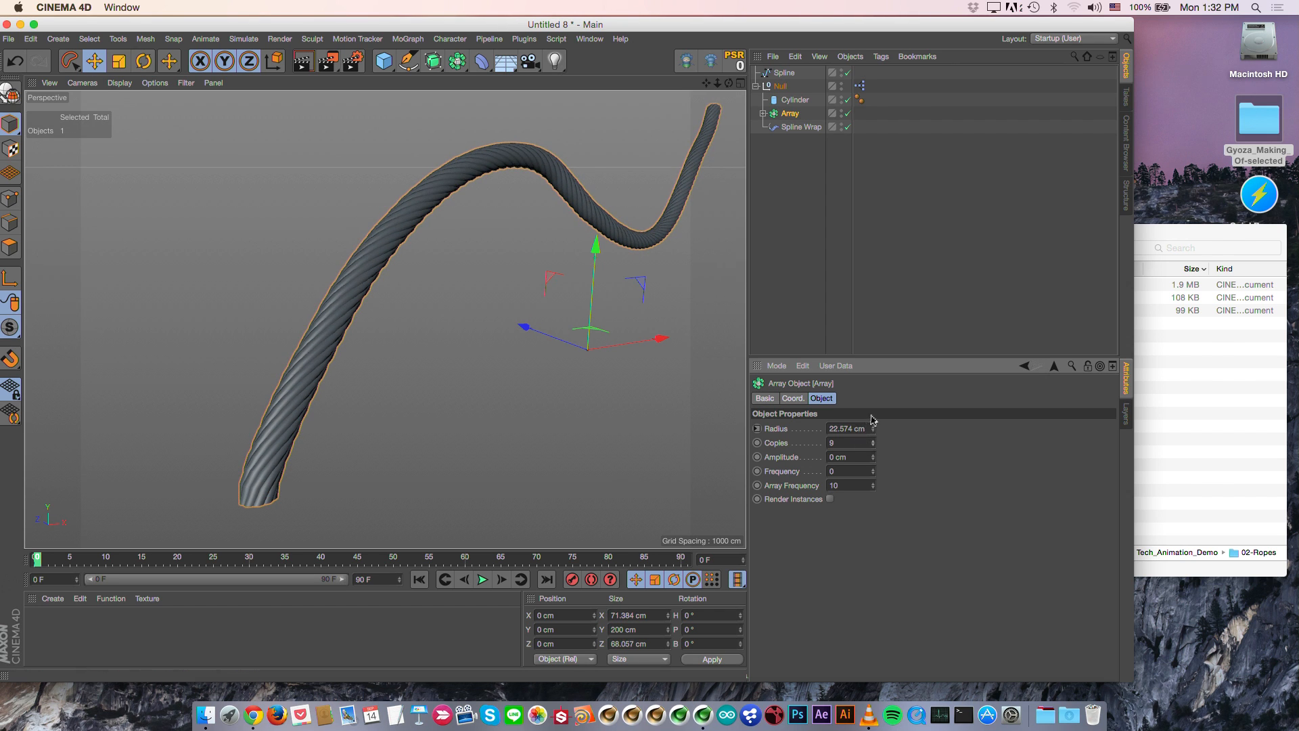
left_click_drag(873, 451, 873, 452)
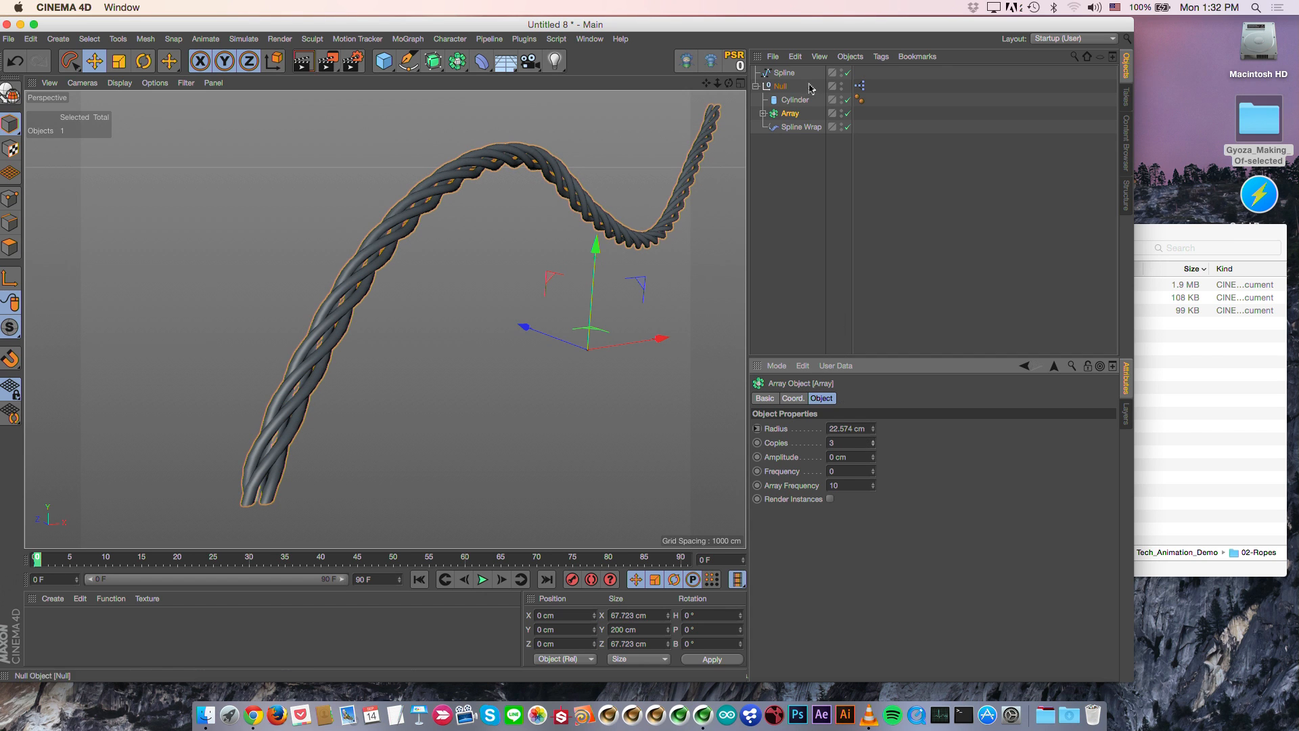
Step: Adjust the original cylinder's radius to vary the thickness of the linked rope strands
left_click(795, 99)
key("e")
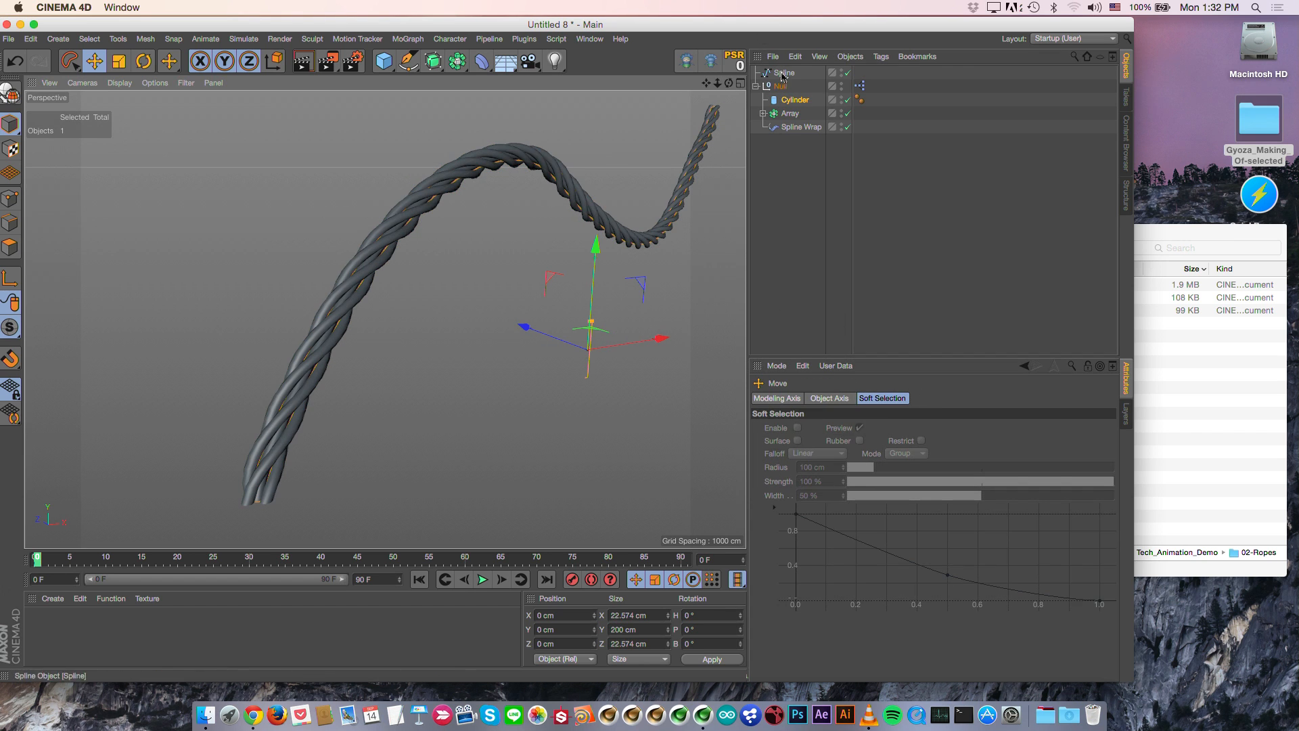
left_click(794, 100)
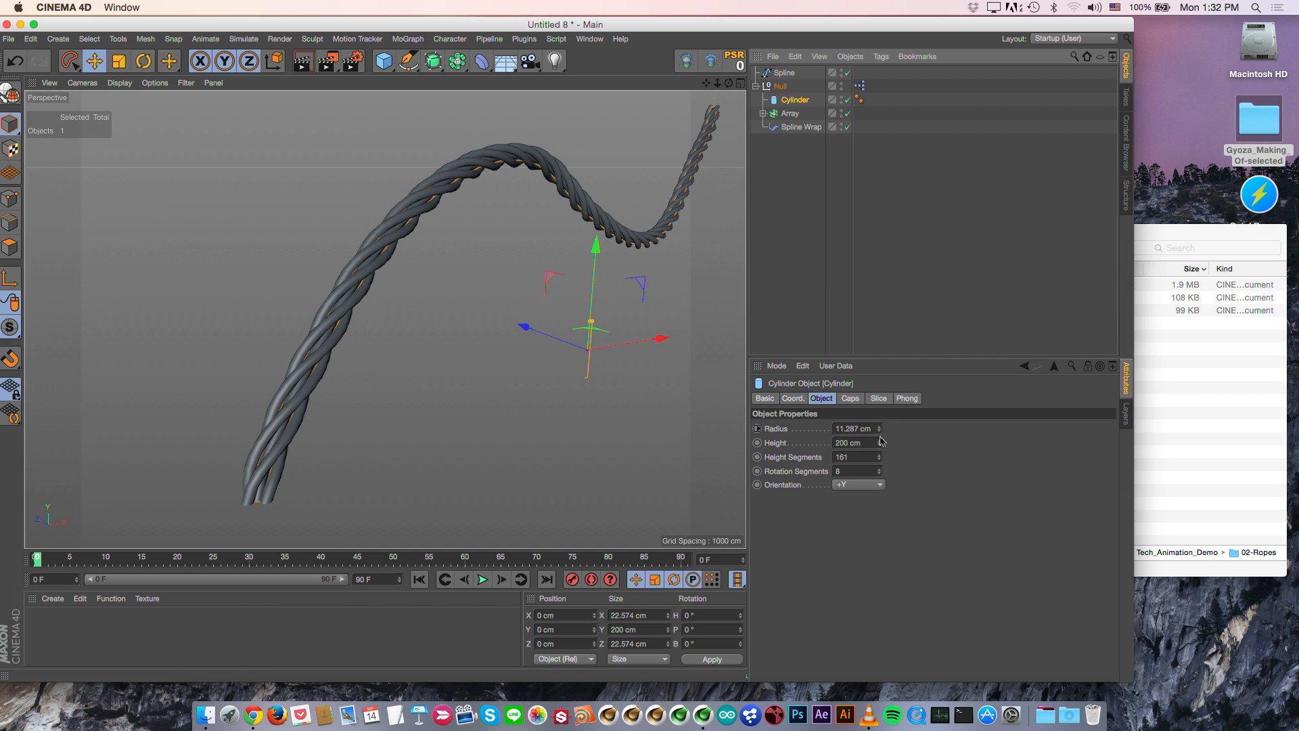
left_click_drag(880, 433, 880, 423)
left_click_drag(548, 200, 463, 280, "alt")
Step: Edit the spline in point mode and select the single point in the rope's dip with Rectangle Selection
left_click(778, 73)
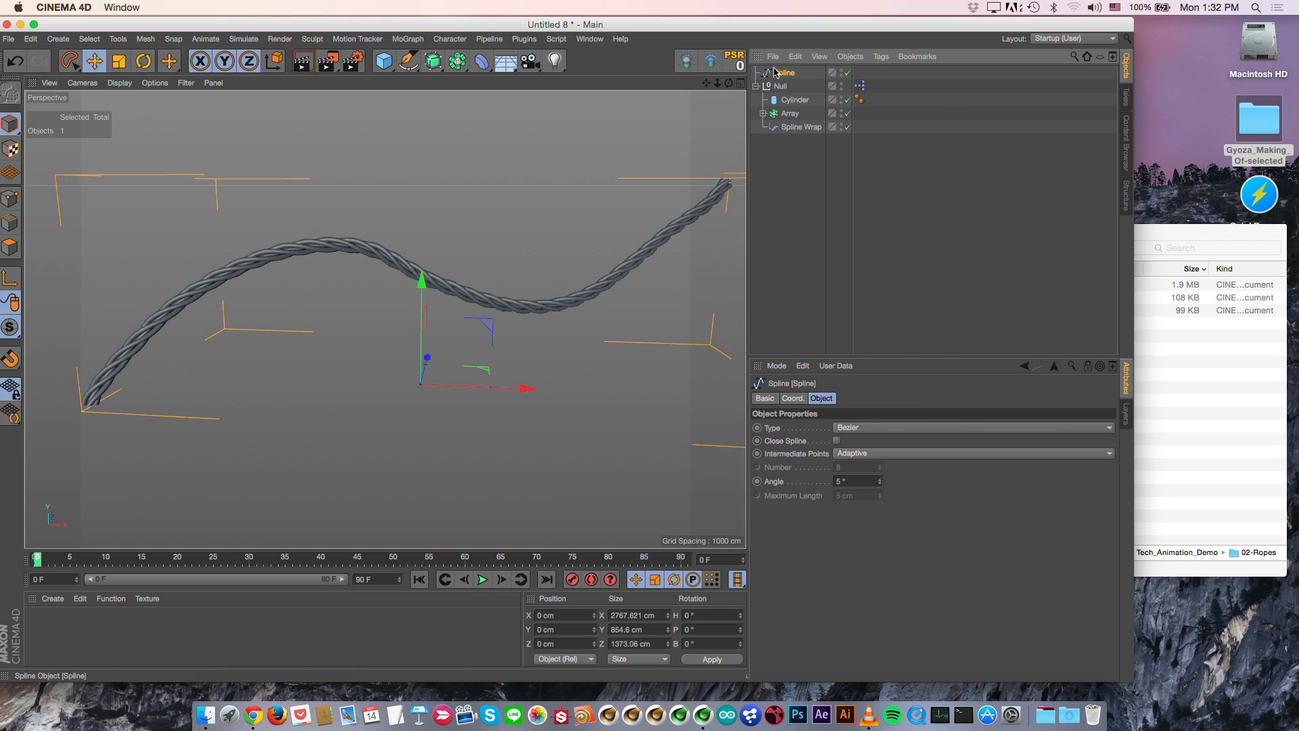
left_click(70, 61)
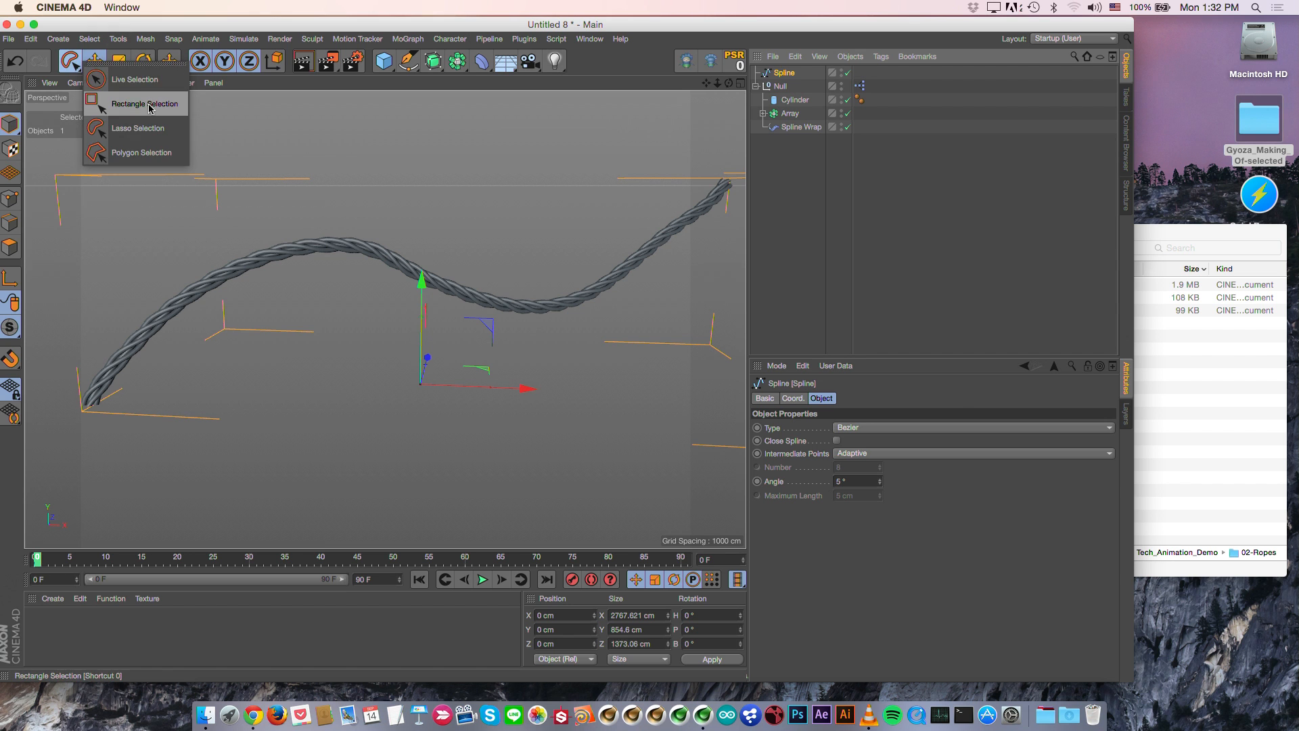
left_click(144, 104)
left_click_drag(271, 203, 438, 280)
left_click(784, 73)
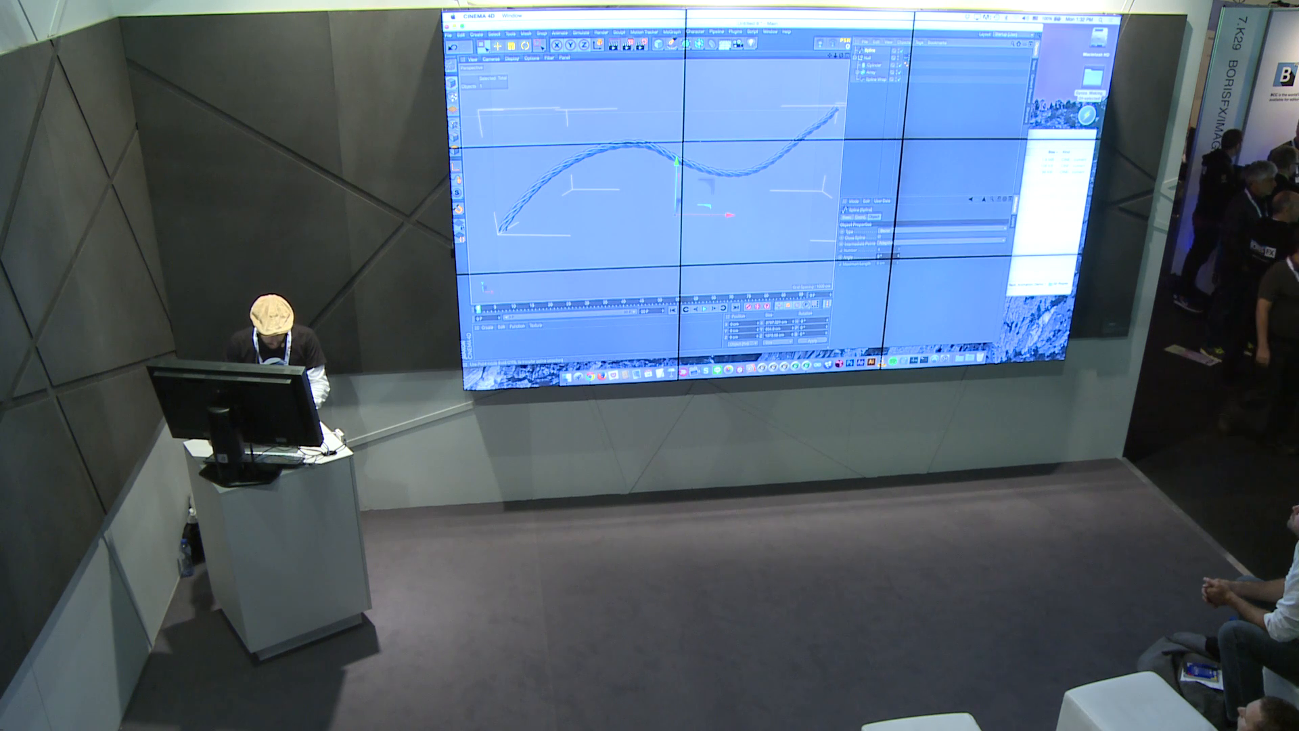
left_click(454, 125)
left_click_drag(610, 120, 677, 74)
key("e")
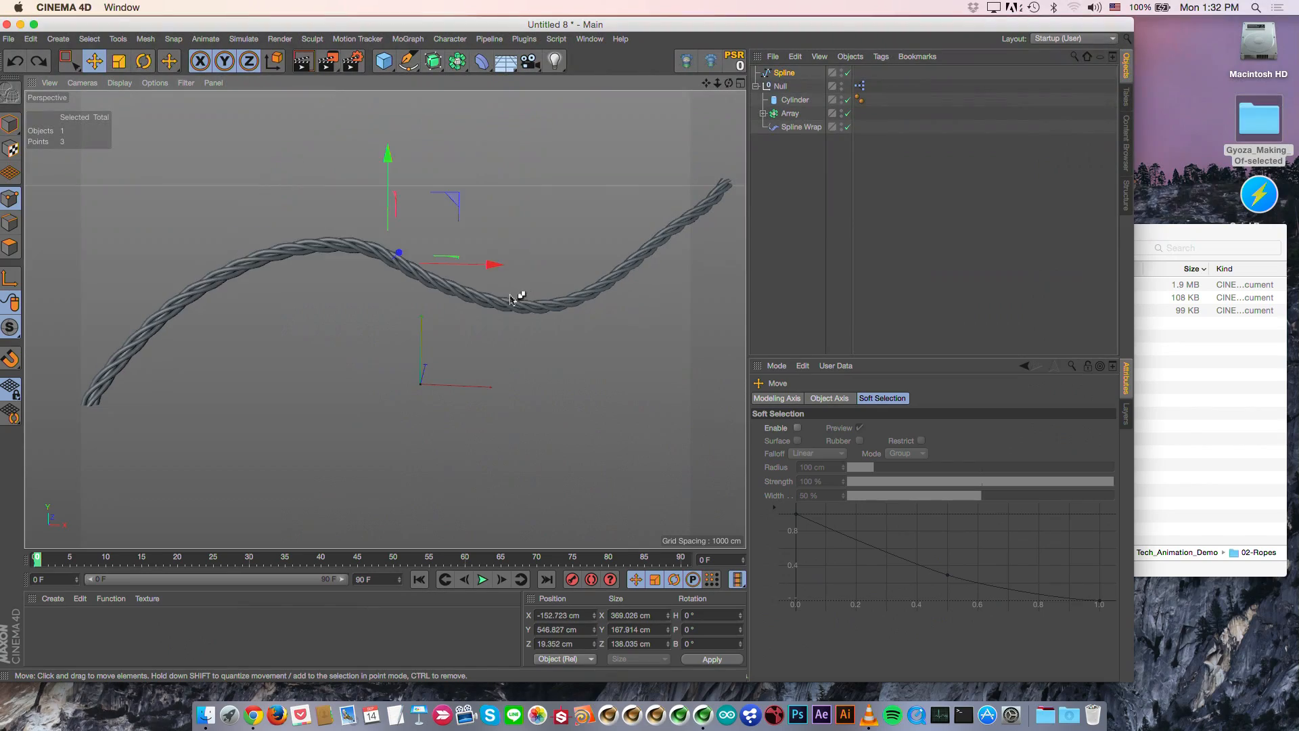
left_click_drag(516, 293, 572, 275)
key("0")
left_click_drag(535, 376, 584, 304)
Step: Try moving the spline point in the rope's dip in several directions, undoing each move
left_click_drag(567, 213, 559, 424)
key("super+z")
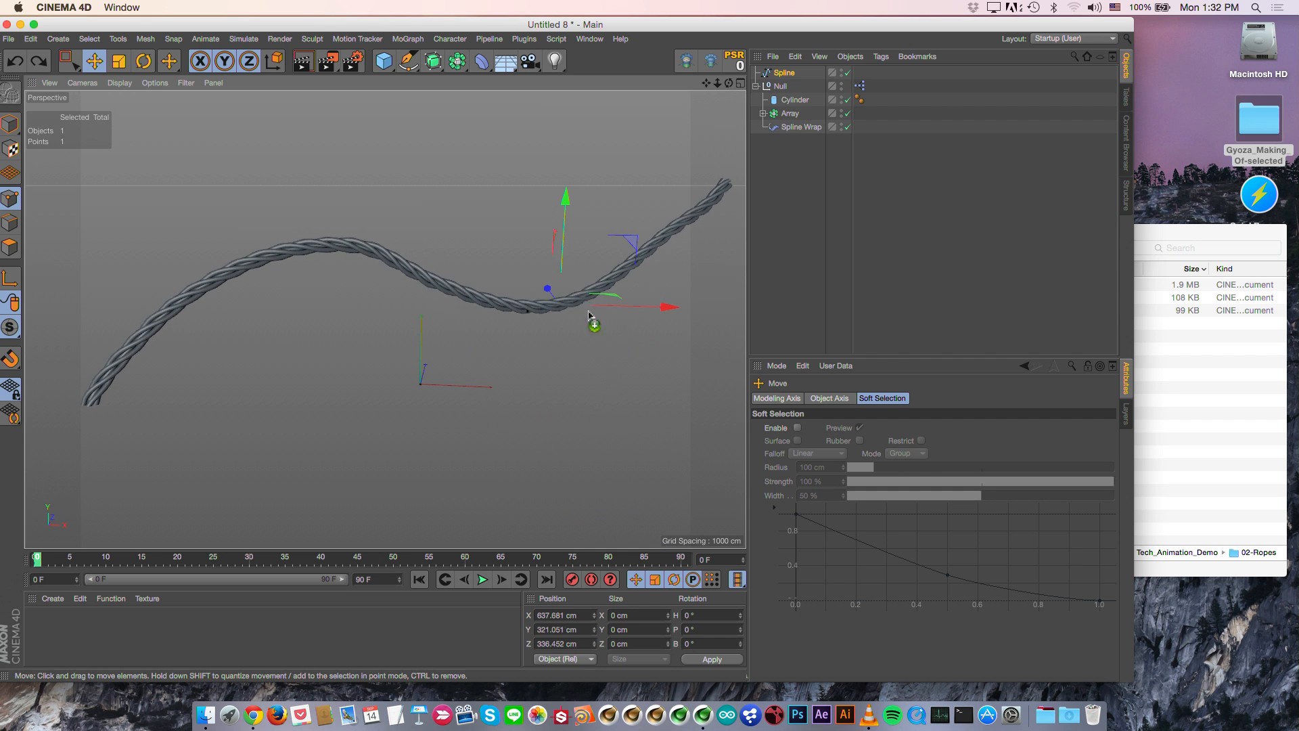
left_click_drag(624, 243, 420, 448)
key("super+z")
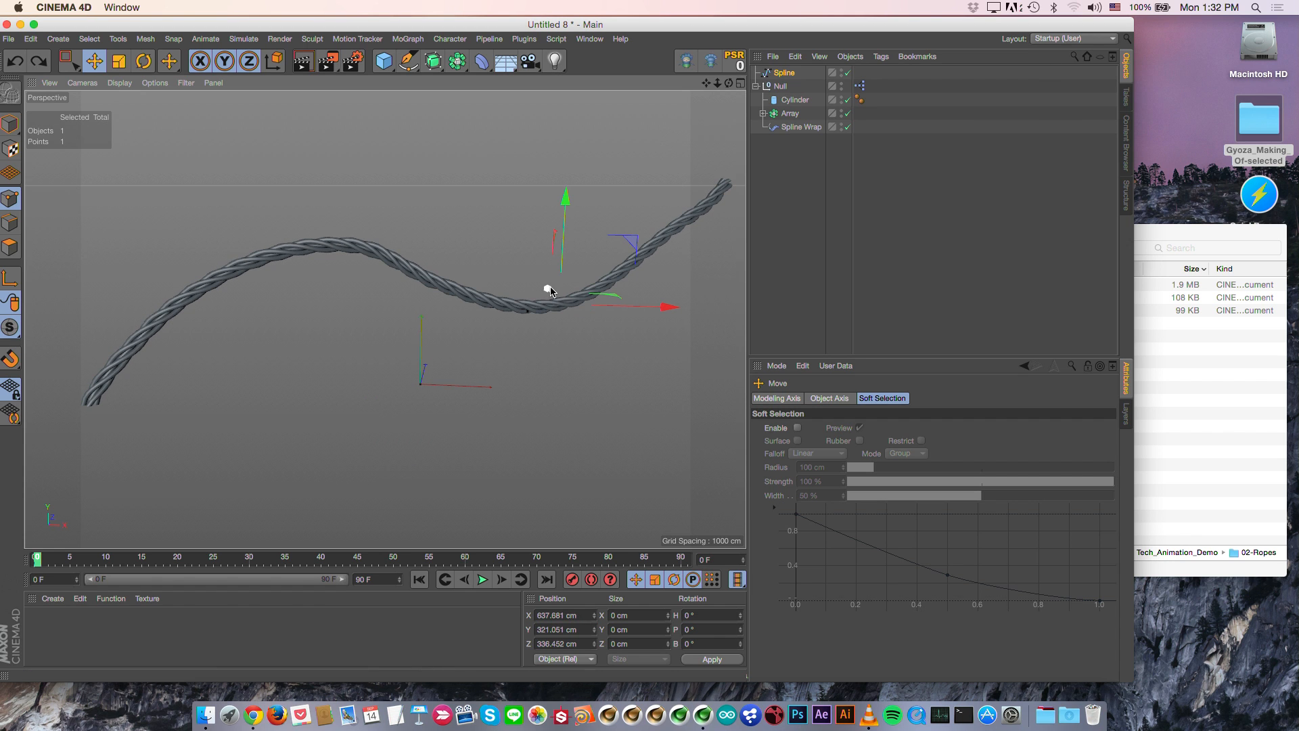
left_click_drag(564, 203, 542, 356)
key("super+z")
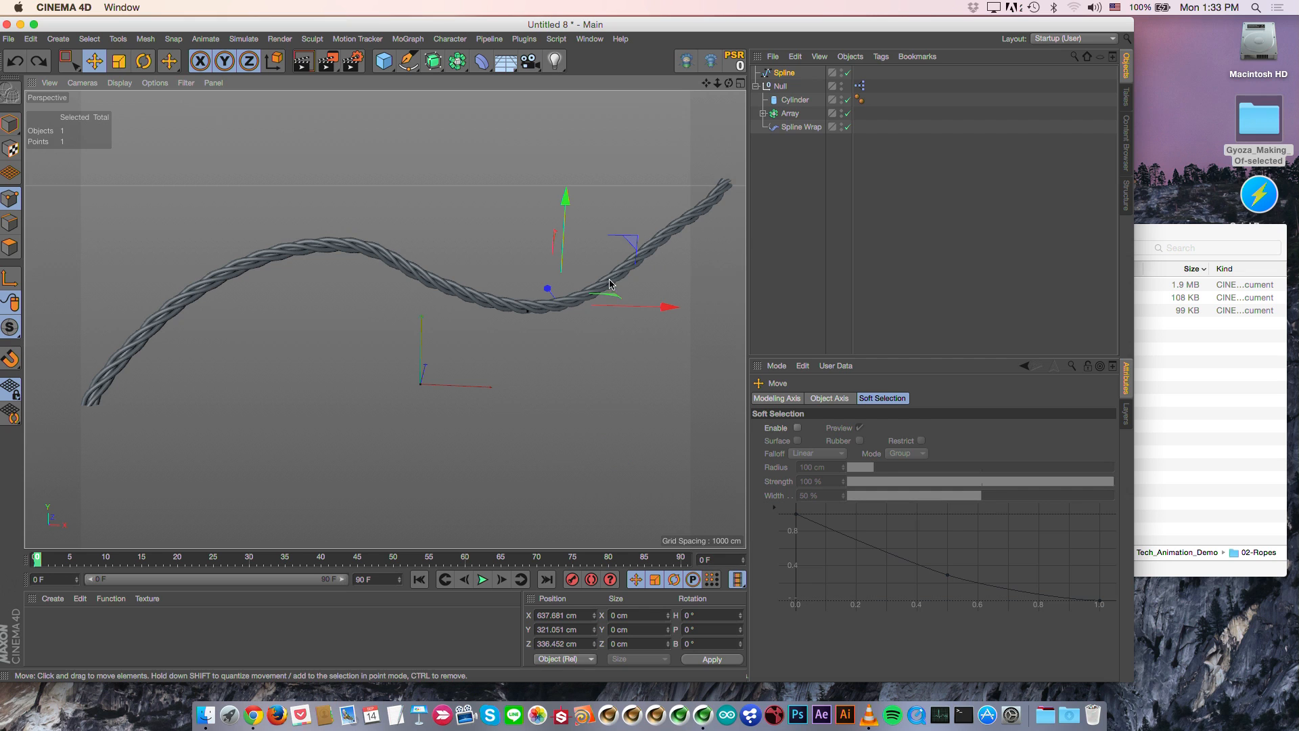
Step: Set the Spline Wrap's mode to Keep Length
left_click(801, 127)
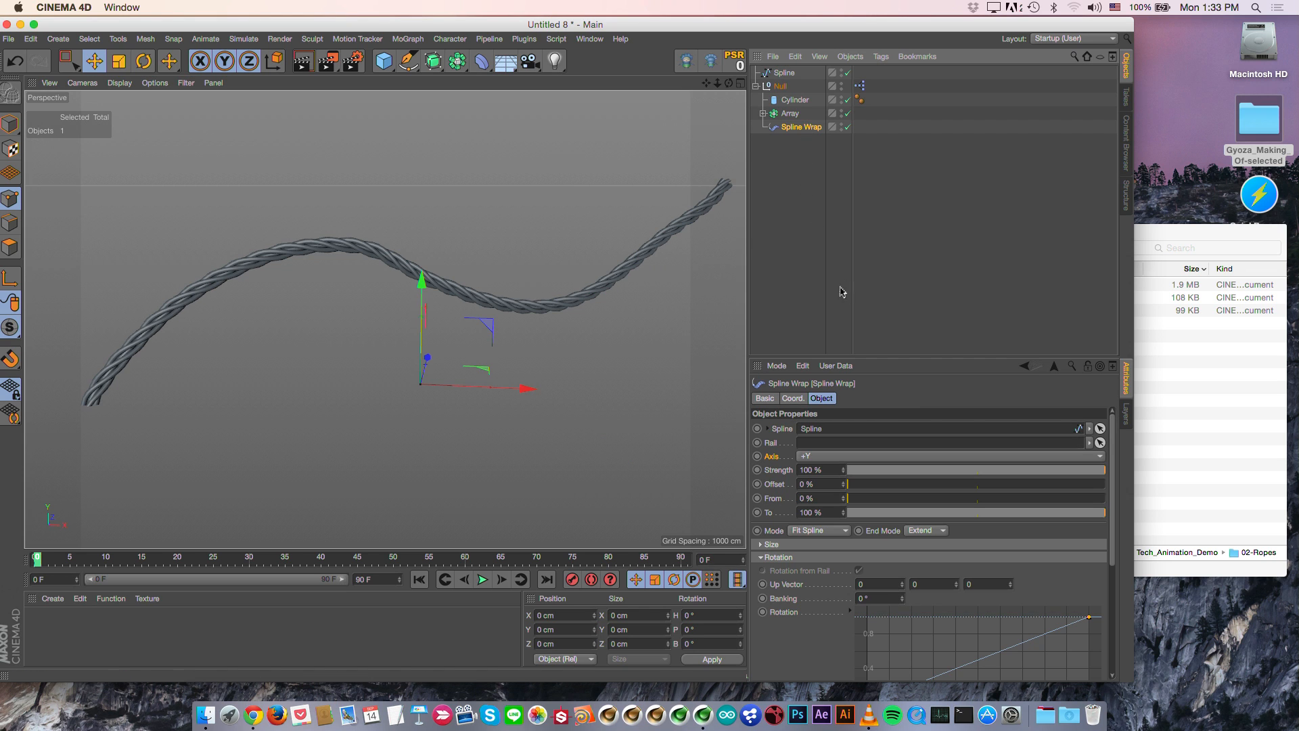
left_click(787, 557)
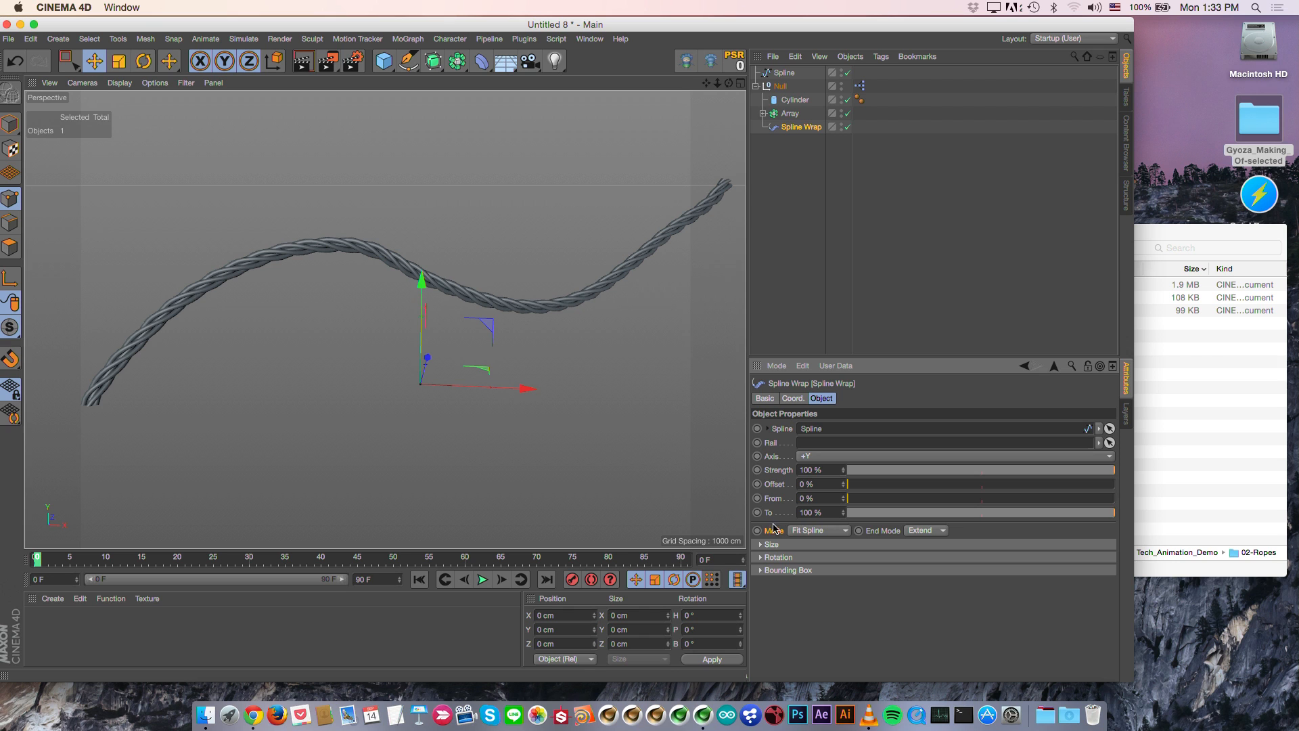
left_click(820, 531)
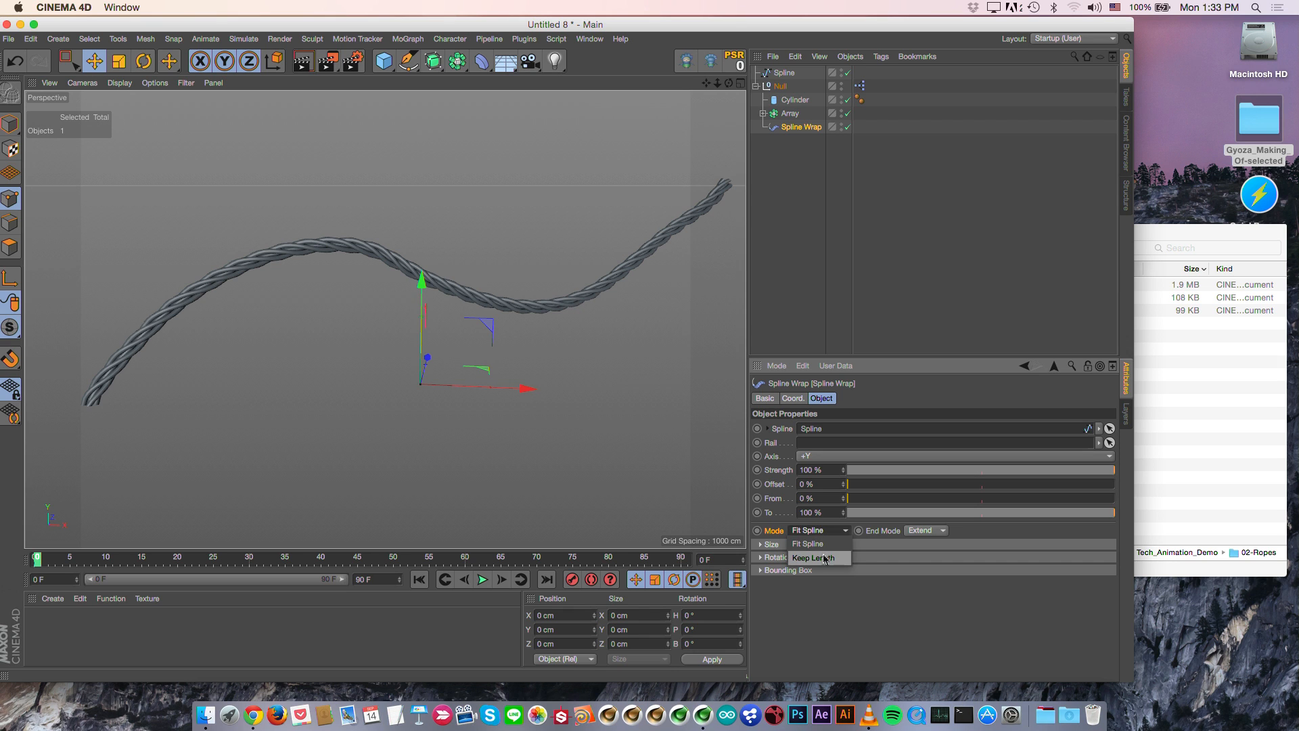
left_click(814, 558)
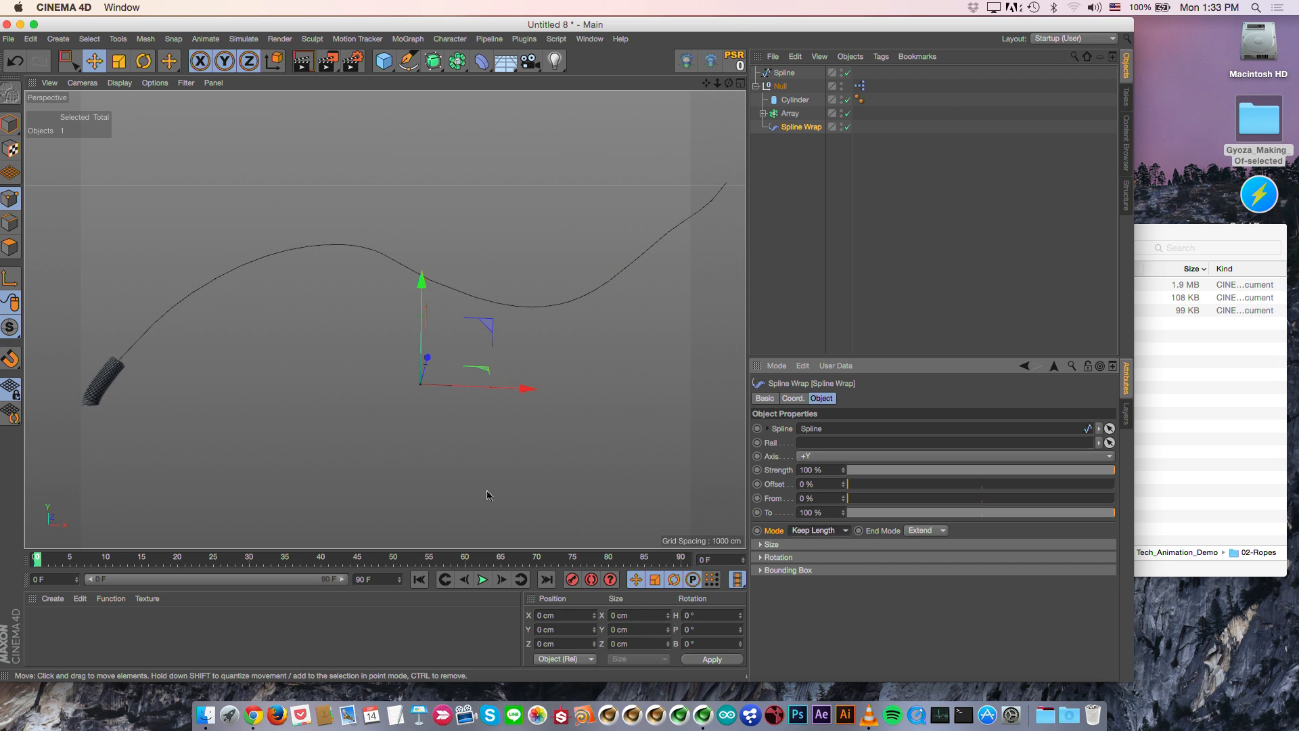
Step: Raise the Spline Wrap's To value to 1750% so the rope covers the whole spline
left_click_drag(103, 379, 251, 369, "alt")
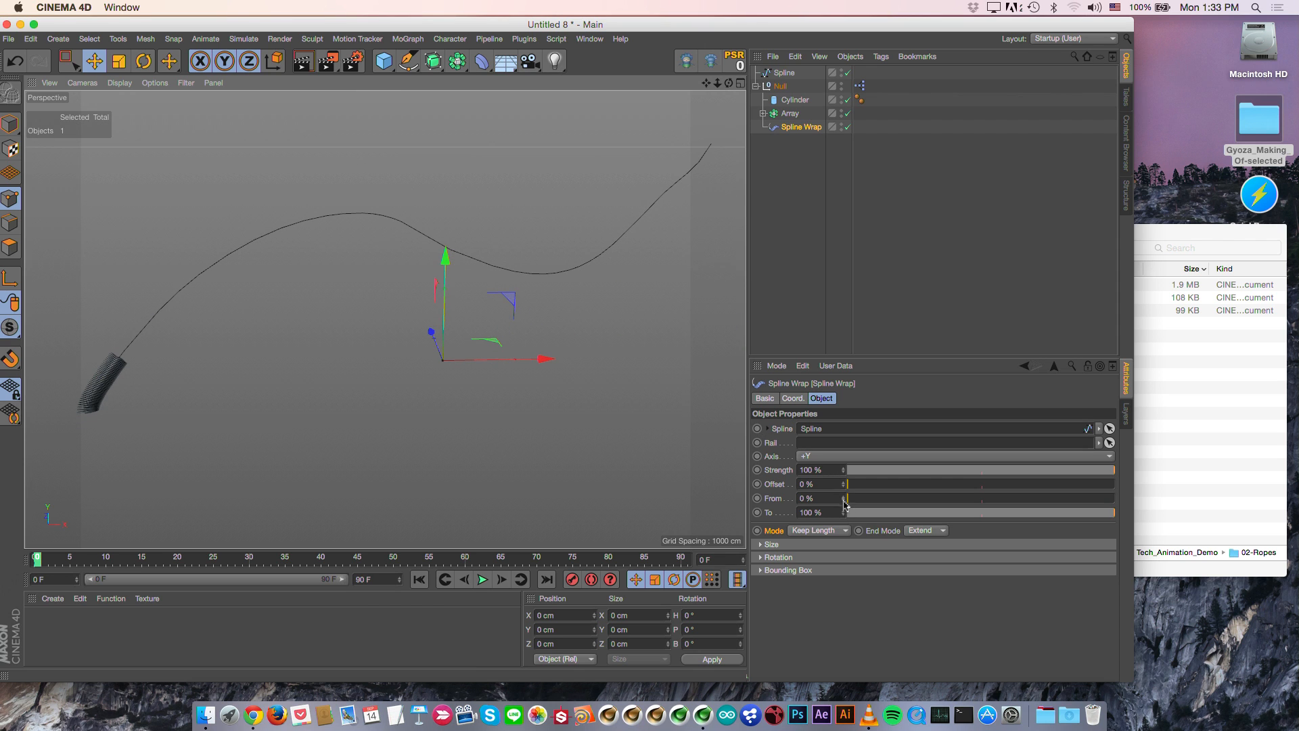
left_click_drag(843, 514, 843, 437)
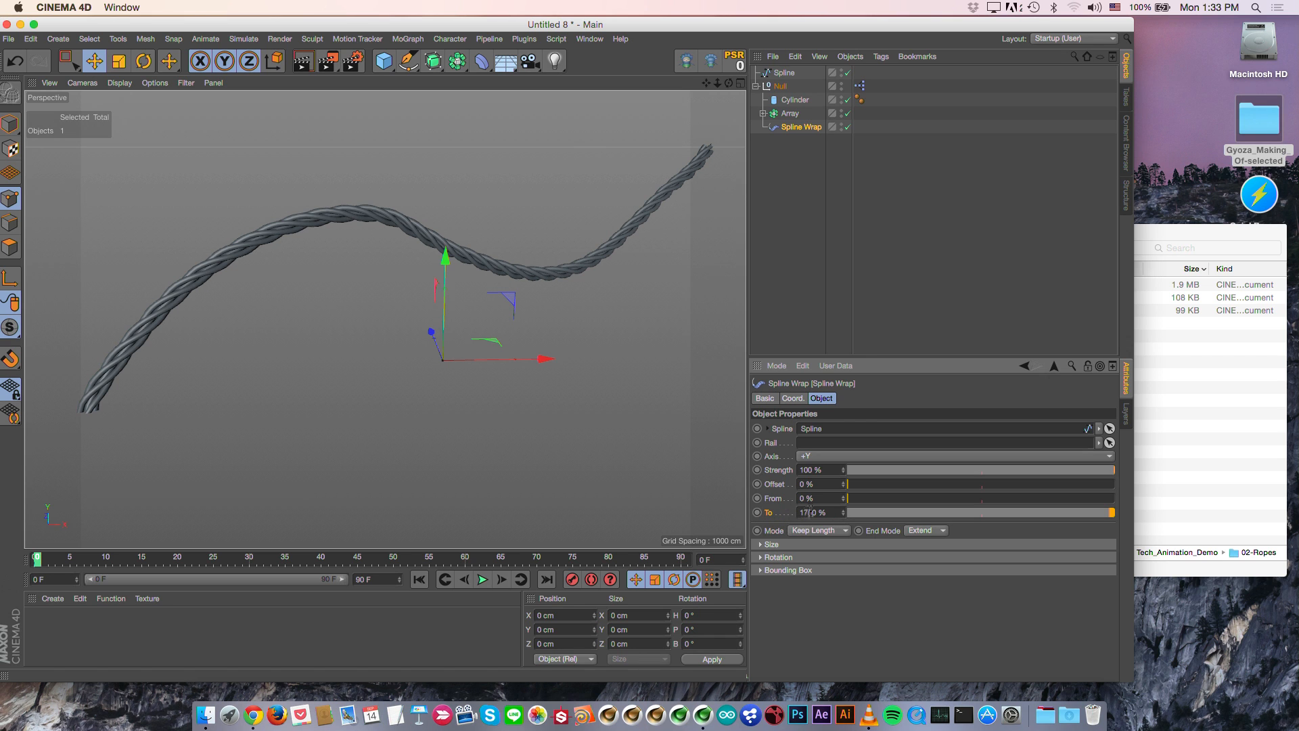
Step: Try moving the spline point at the rope's dip downward, and undo the move
scroll(453, 270, "up", 1)
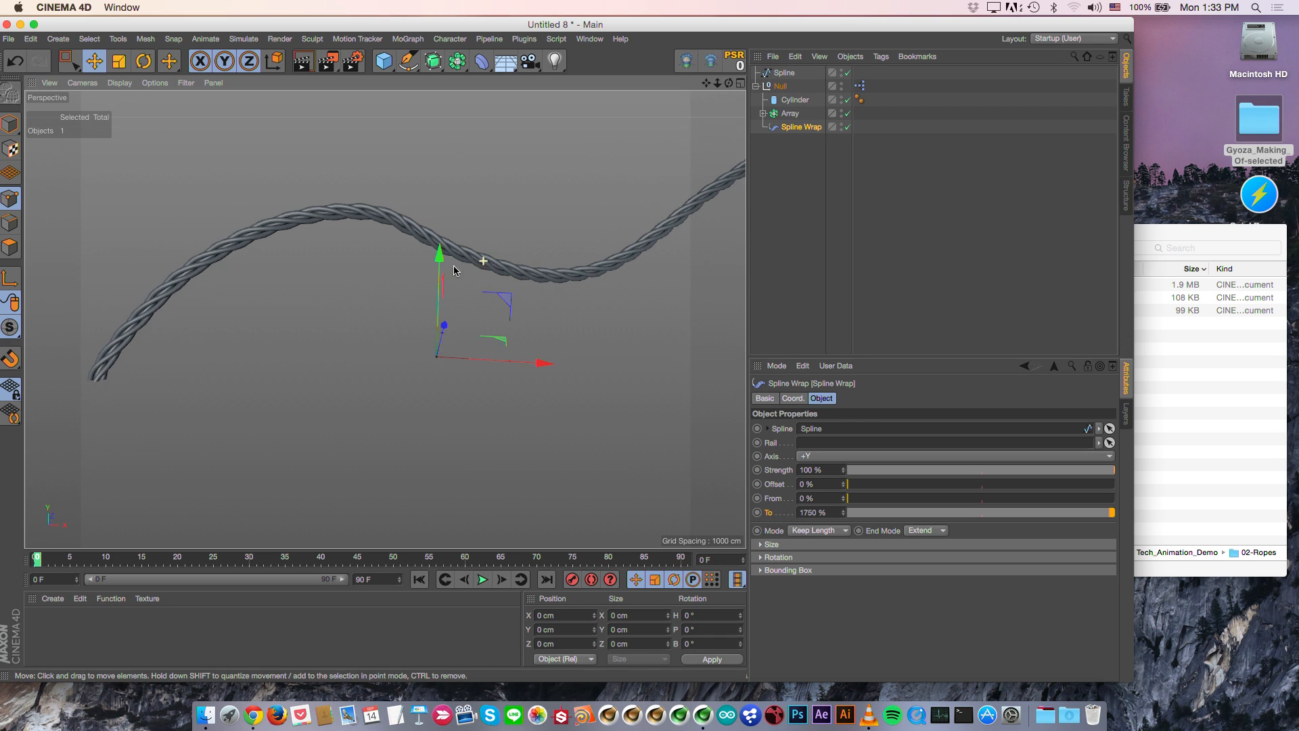
left_click(586, 233)
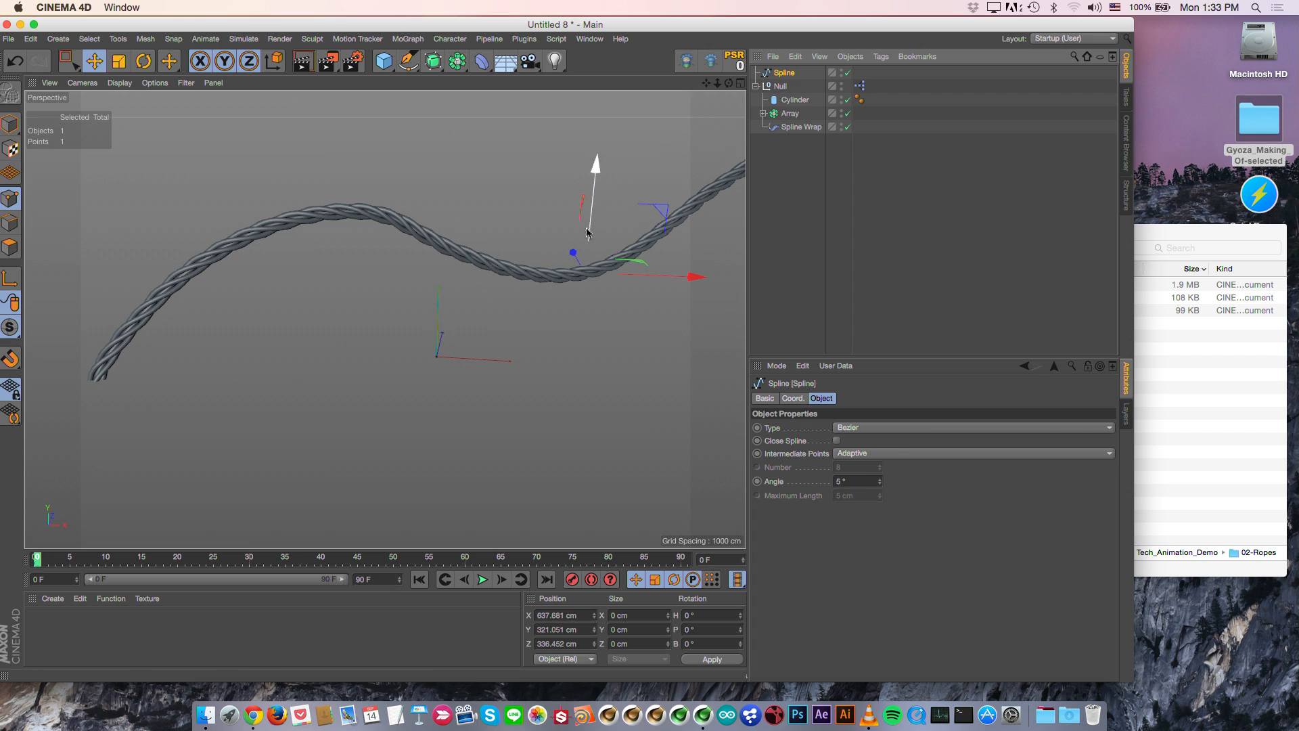
left_click_drag(597, 165, 592, 298)
key("super+z")
Step: Try moving a rectangle-selected group of the spline's middle points downward, and undo the move
left_click(68, 57)
left_click_drag(261, 144, 445, 278)
left_click_drag(404, 162, 416, 345)
key("super+z")
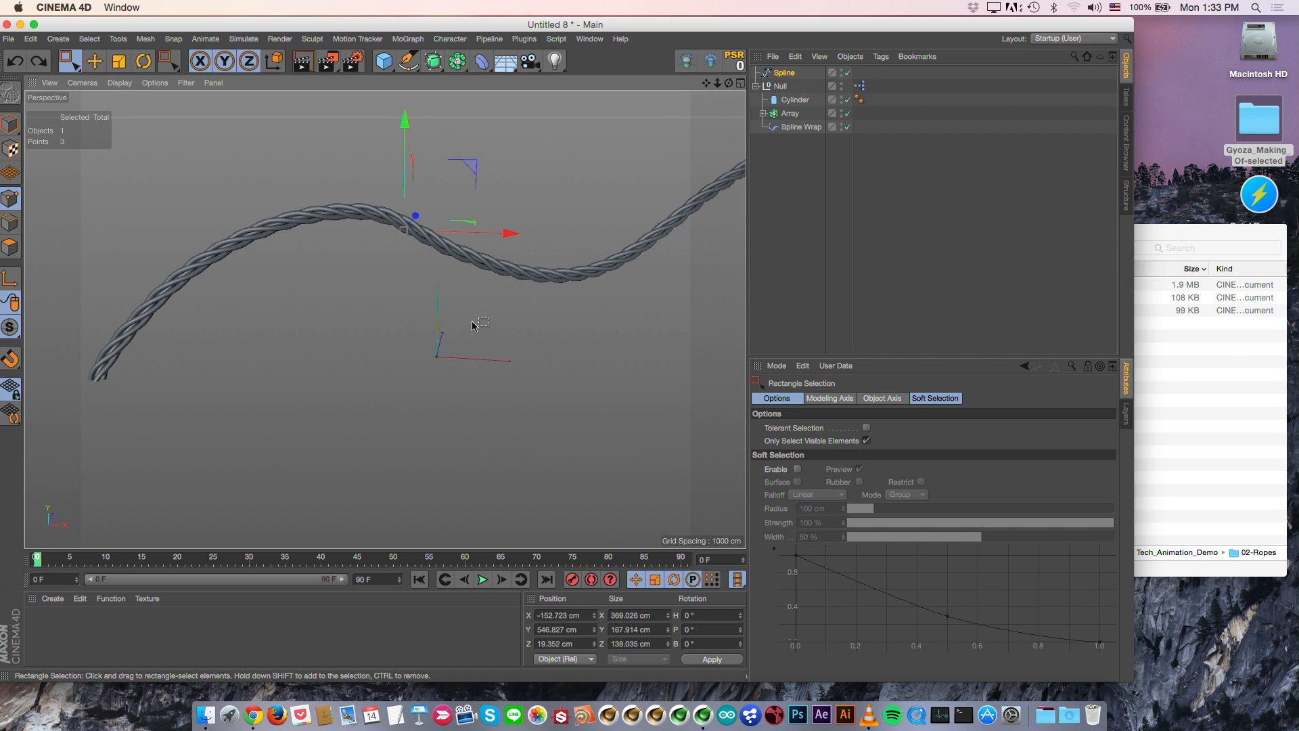
left_click_drag(485, 307, 468, 289, "alt")
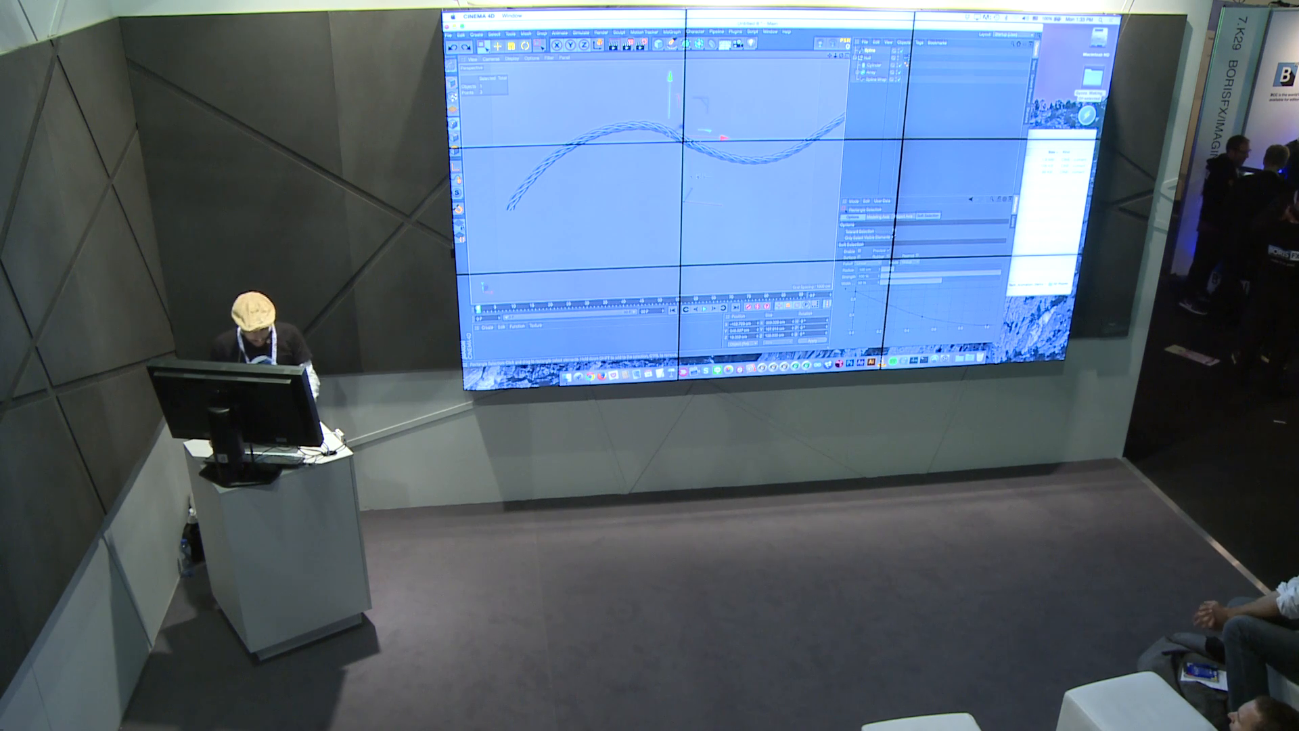
Step: Add a null, move it above the rope, duplicate it twice to form an arch, and select all three nulls
scroll(653, 179, "down", 4)
middle_click_drag(676, 139, 653, 233, "alt")
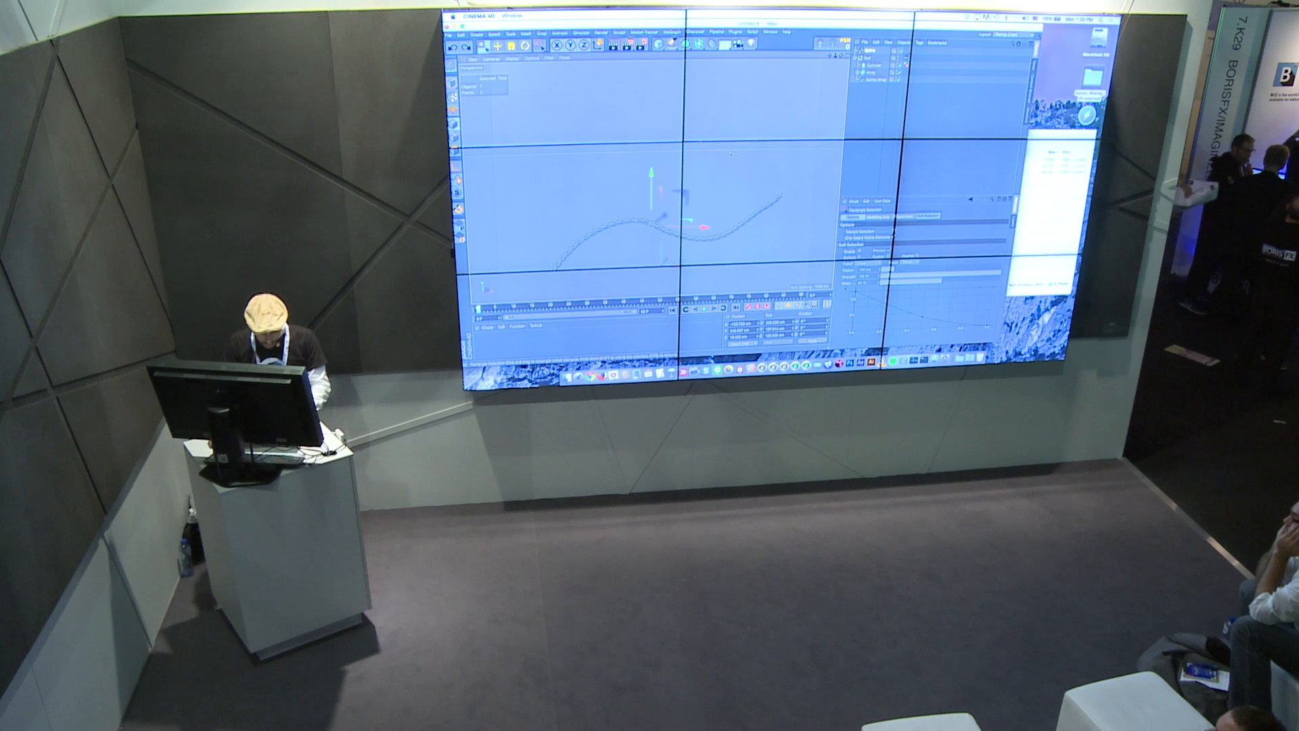
key("e")
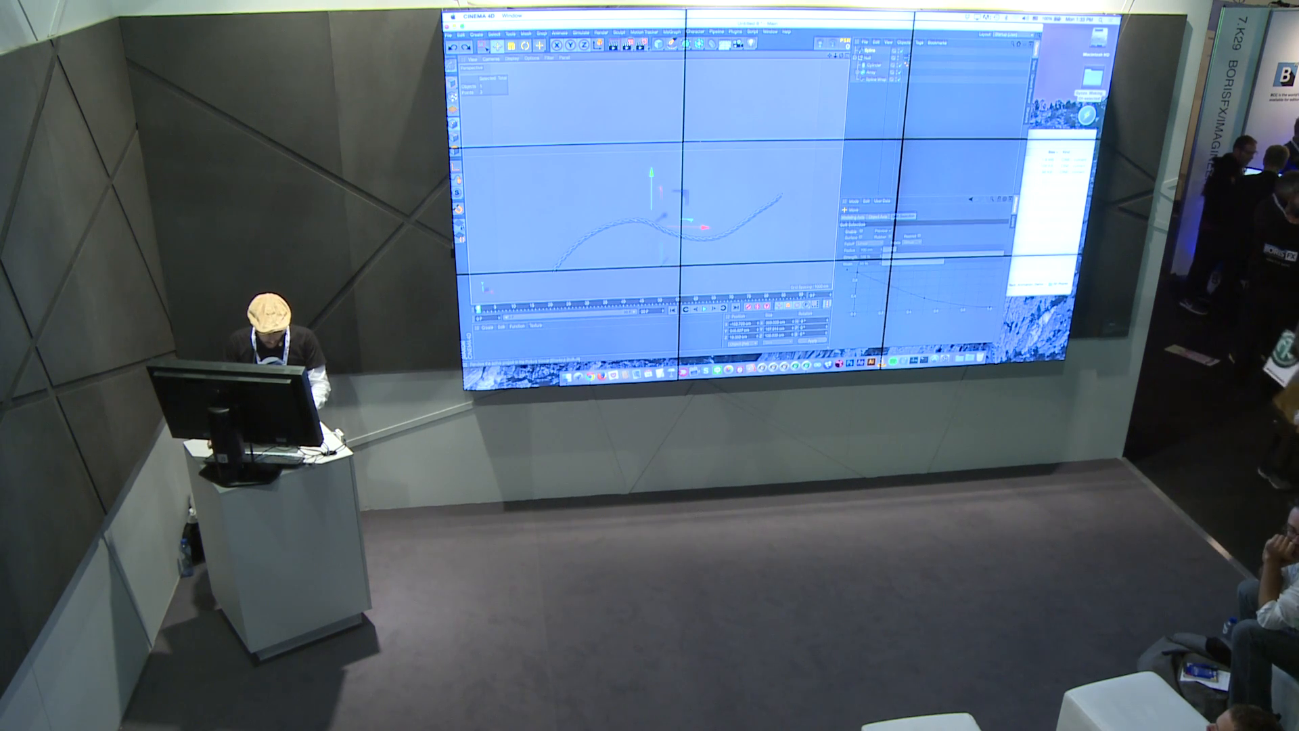
left_click(658, 44)
left_click(680, 52)
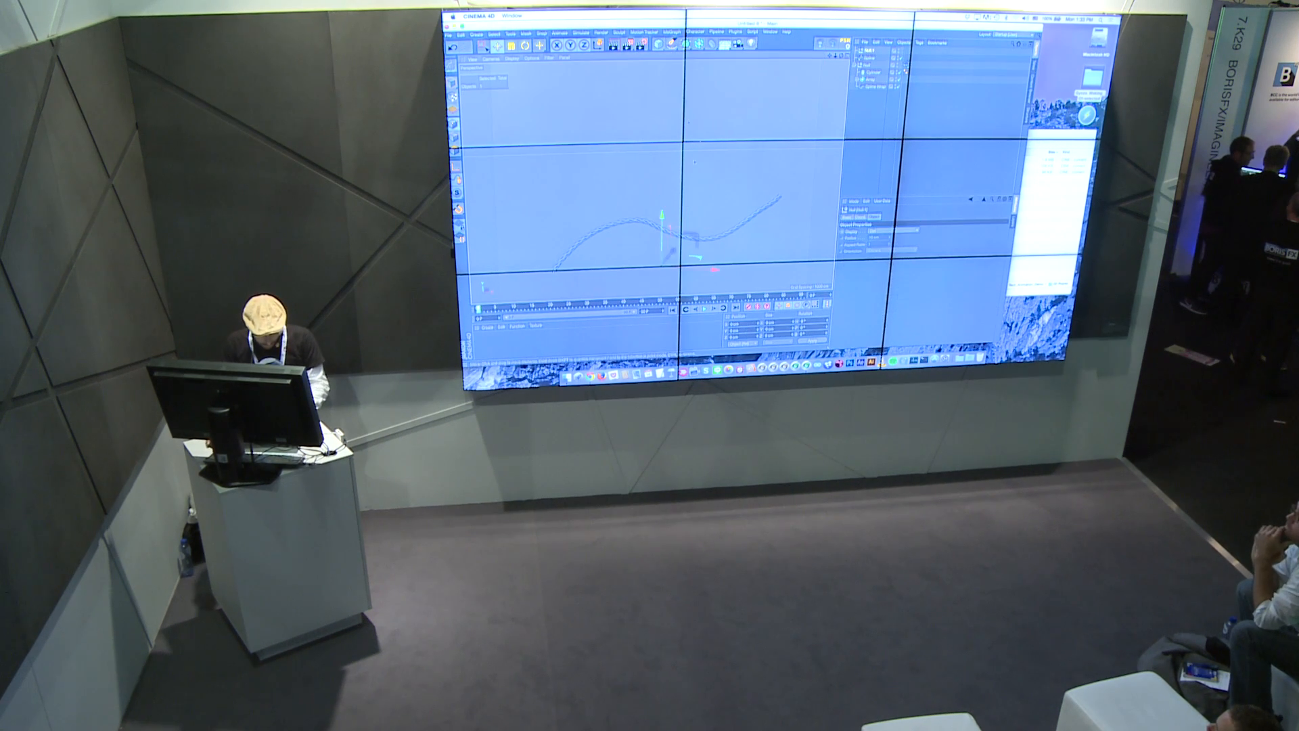
left_click_drag(663, 103, 609, 115)
left_click_drag(607, 201, 750, 213, "ctrl")
left_click(867, 66, "shift")
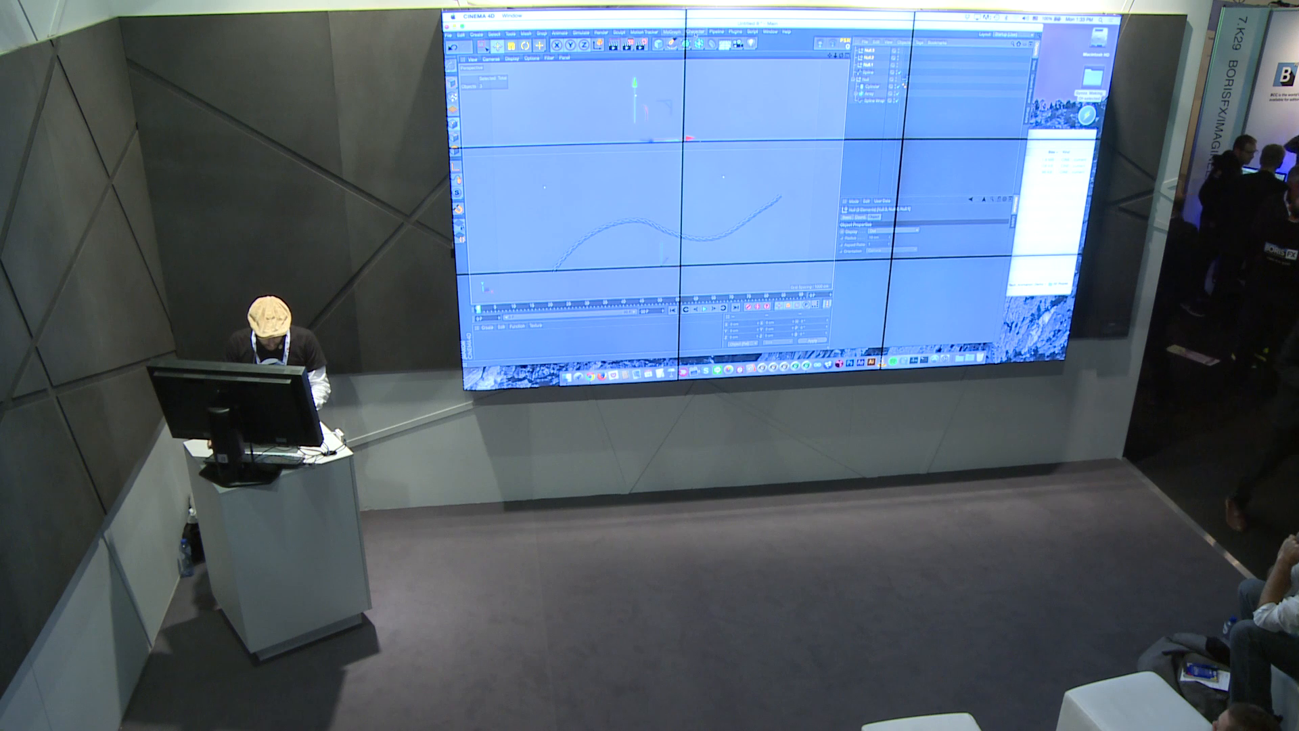
Step: Add a MoGraph Tracer for the three selected nulls with its tracing mode set to Connect All Objects
left_click(672, 32)
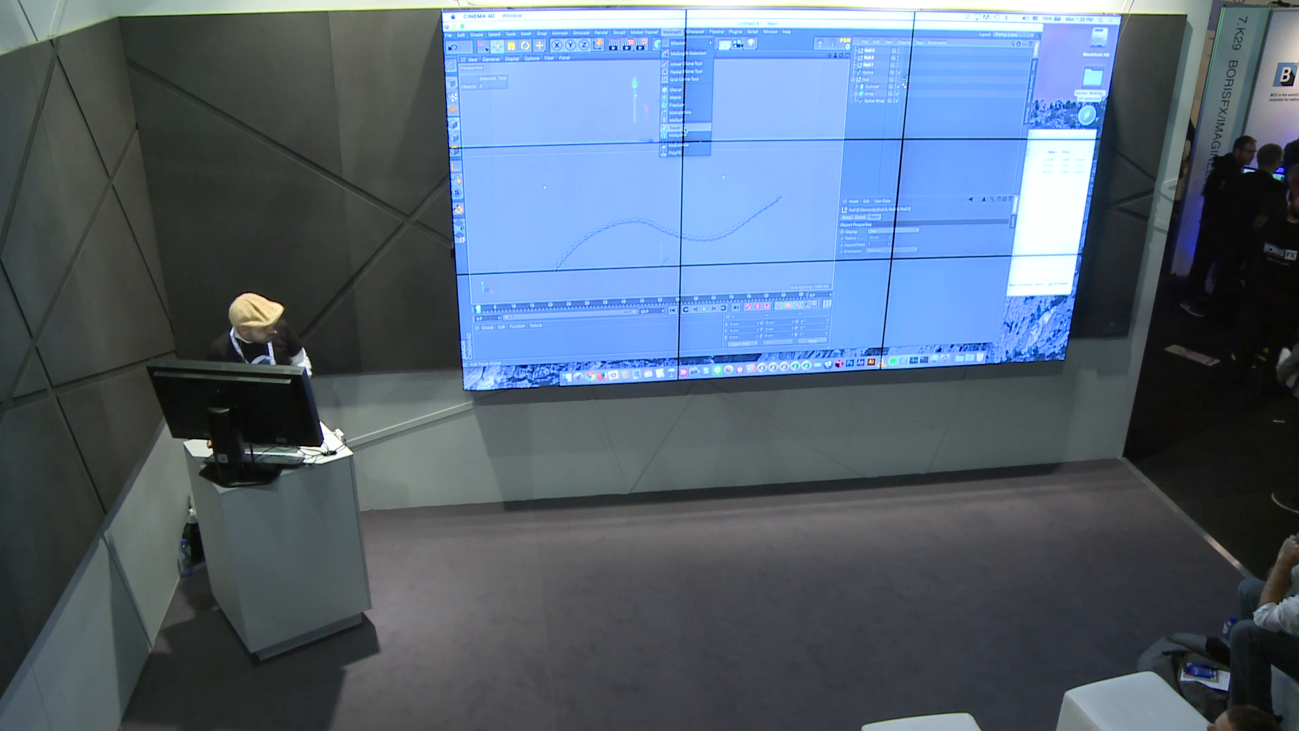
left_click(680, 128)
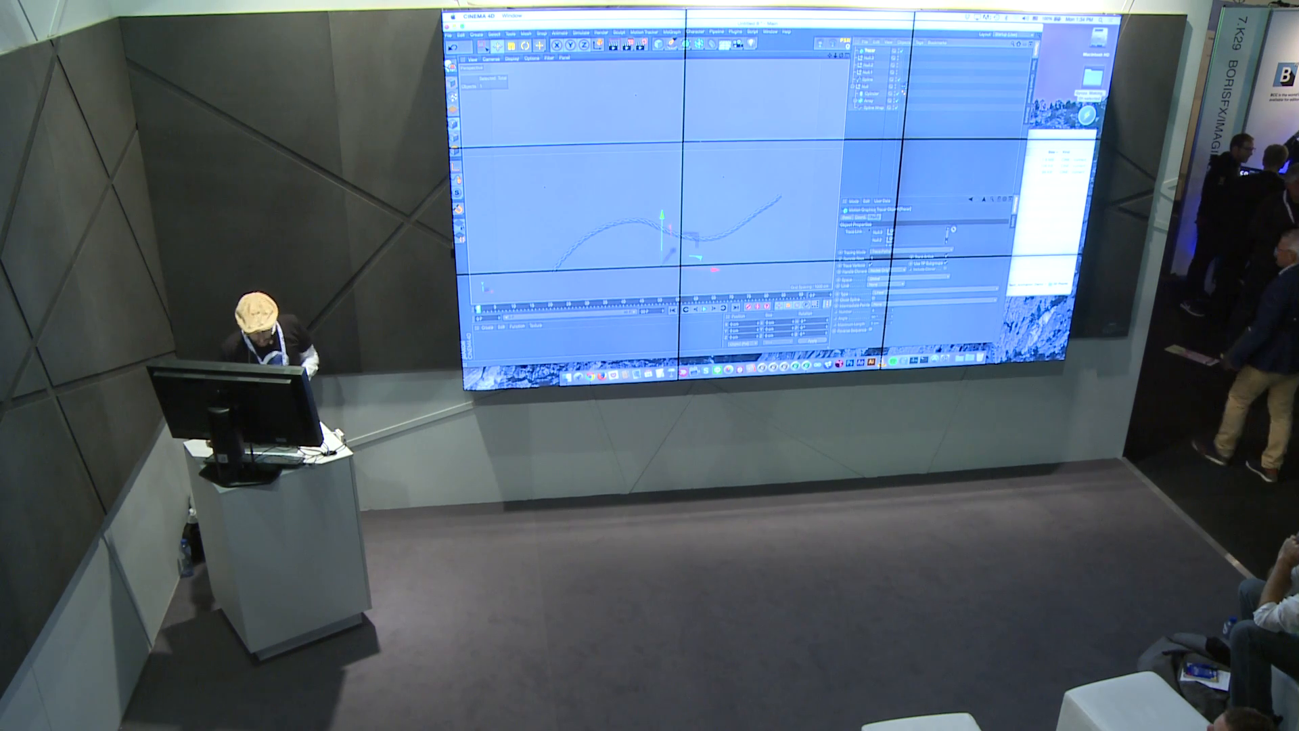
left_click(873, 470)
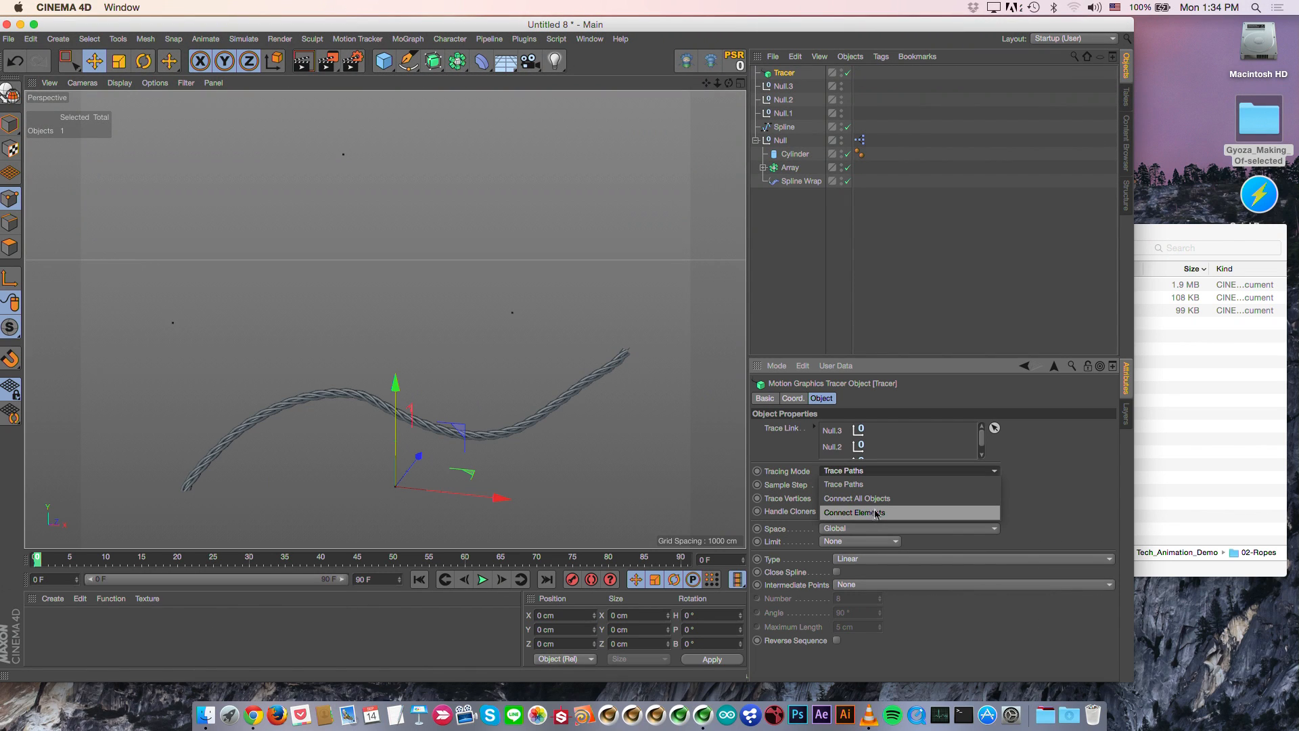
left_click(882, 502)
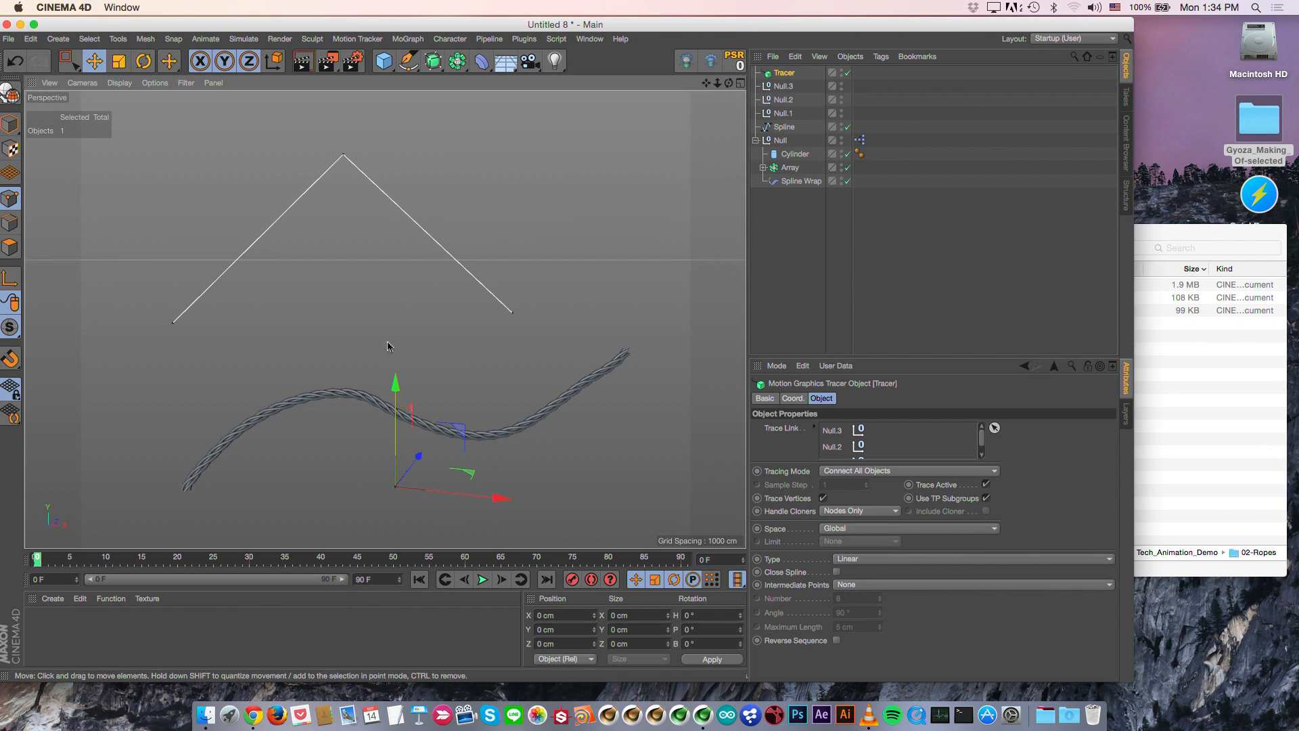
Step: Set the Tracer's spline type to Cubic with Adaptive intermediate points and a 5° angle
left_click(915, 562)
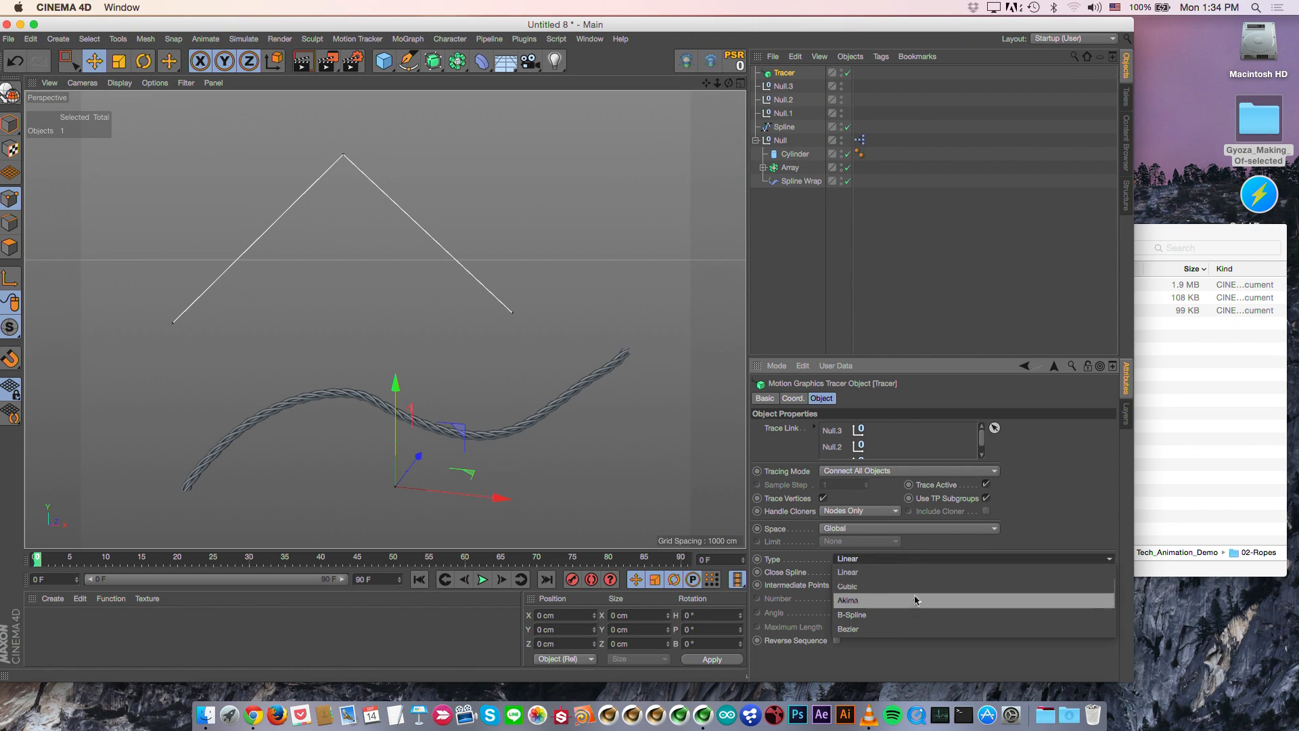
left_click(903, 586)
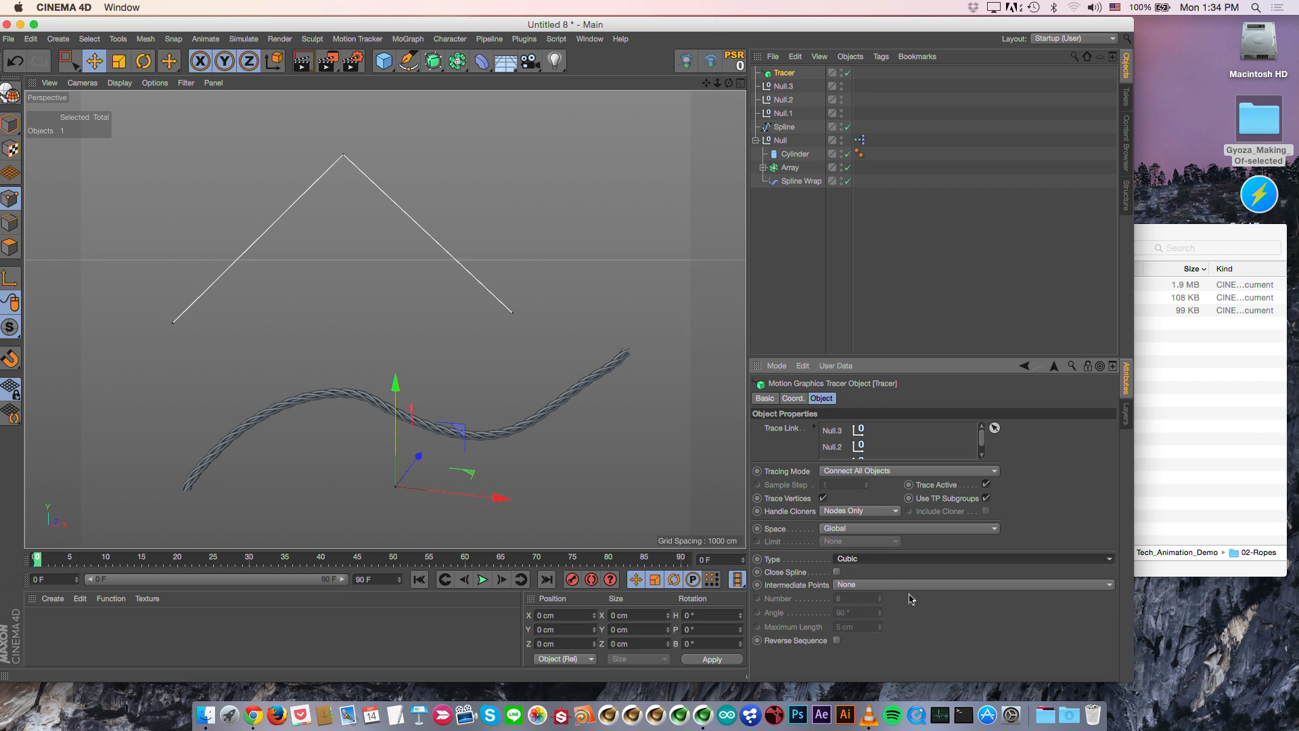
left_click(913, 585)
left_click(869, 640)
left_click(865, 612)
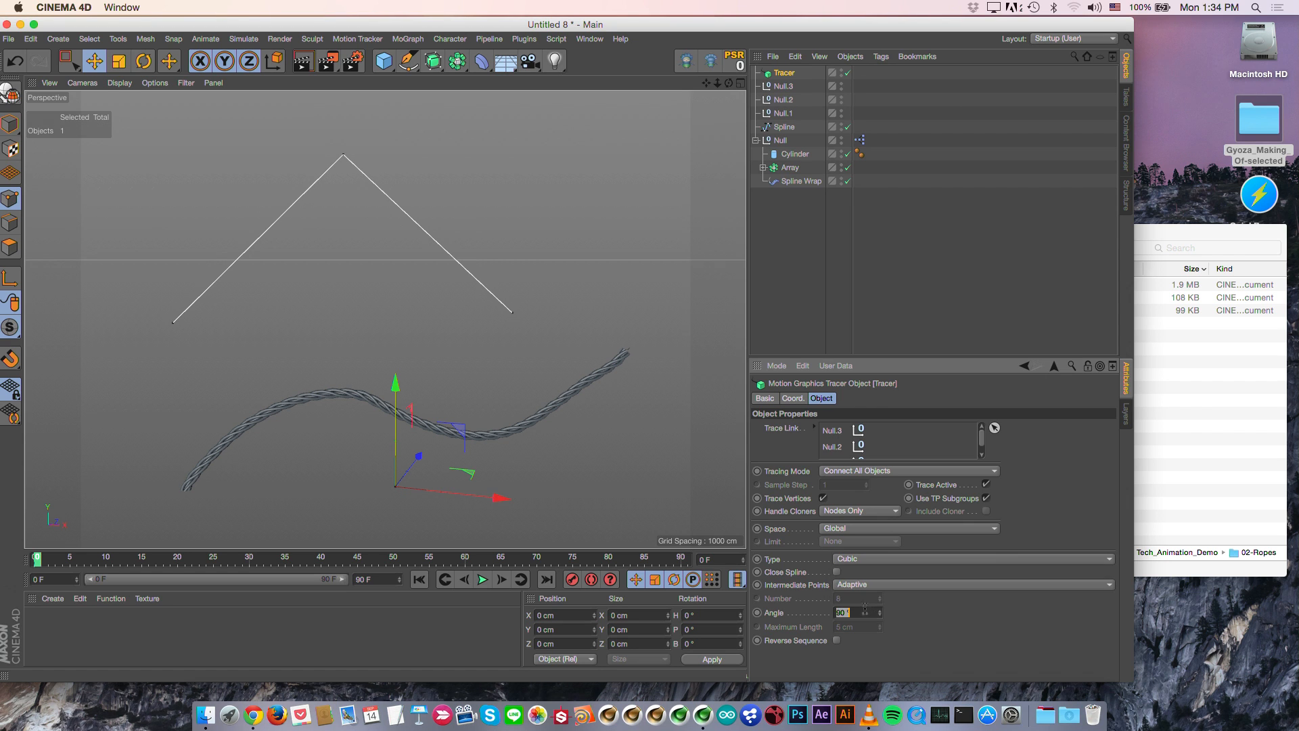
key("Return")
Step: Replace the Spline Wrap's linked spline with the Tracer so the rope follows the three nulls
mouse_move(338, 186)
left_mouse_down("alt")
mouse_move(373, 171)
mouse_move(348, 174)
left_mouse_up("alt")
left_click(803, 179)
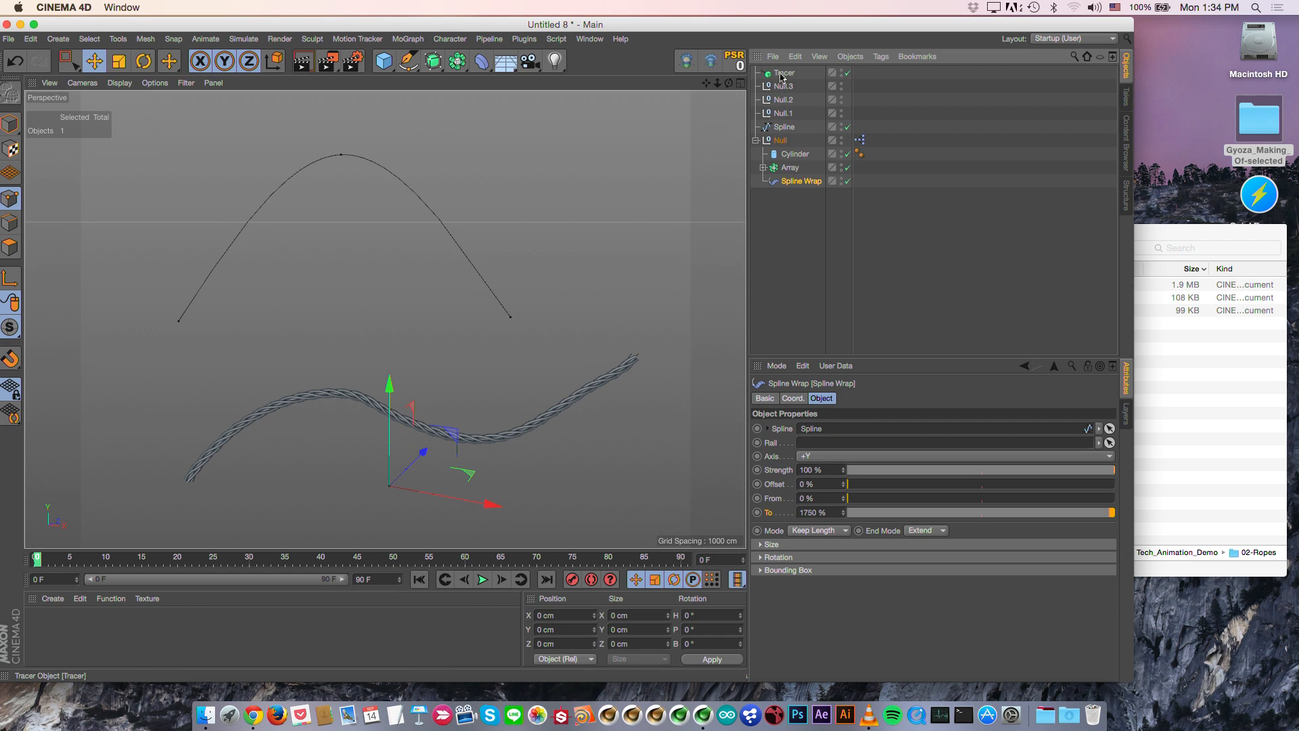
left_click_drag(392, 165, 363, 180, "alt")
right_click_drag(363, 180, 414, 163, "alt")
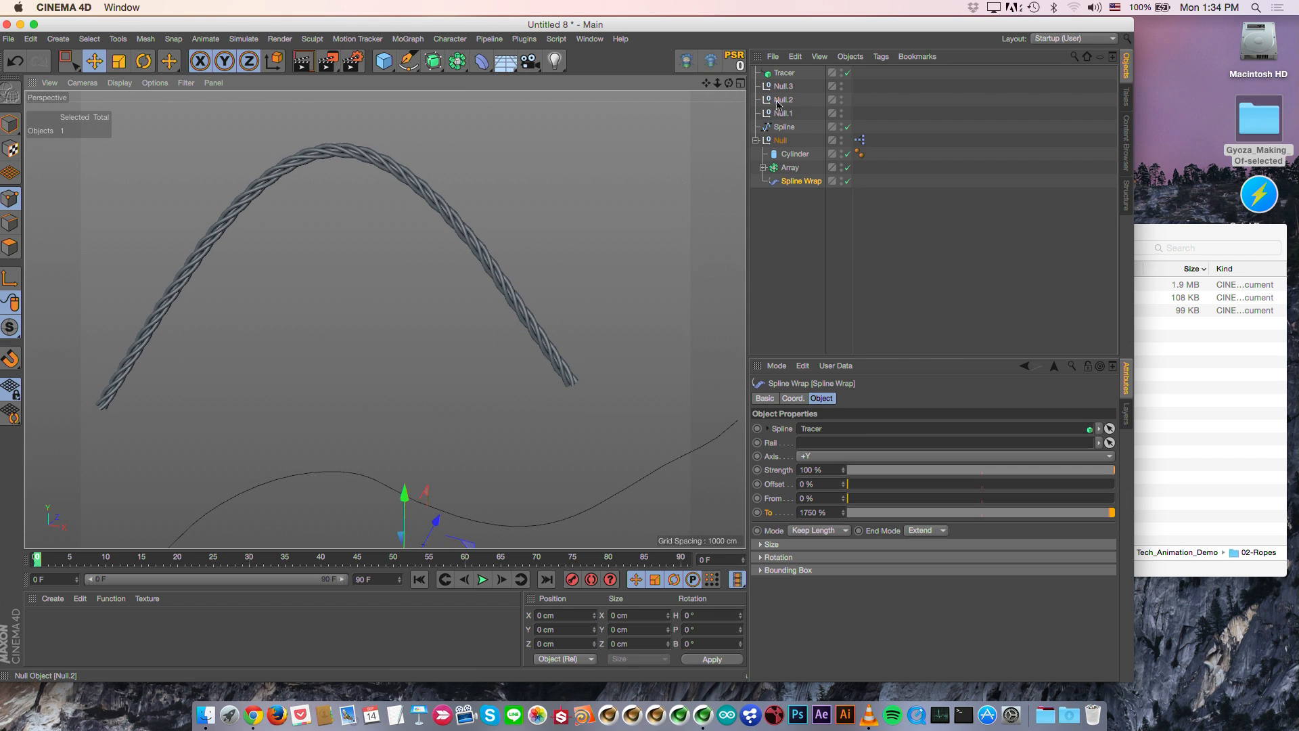
Step: Display Null.1, Null.2 and Null.3 as spheres with a 150 cm radius and XZ orientation
left_click(779, 101)
left_click(783, 113, "shift")
left_click(831, 429)
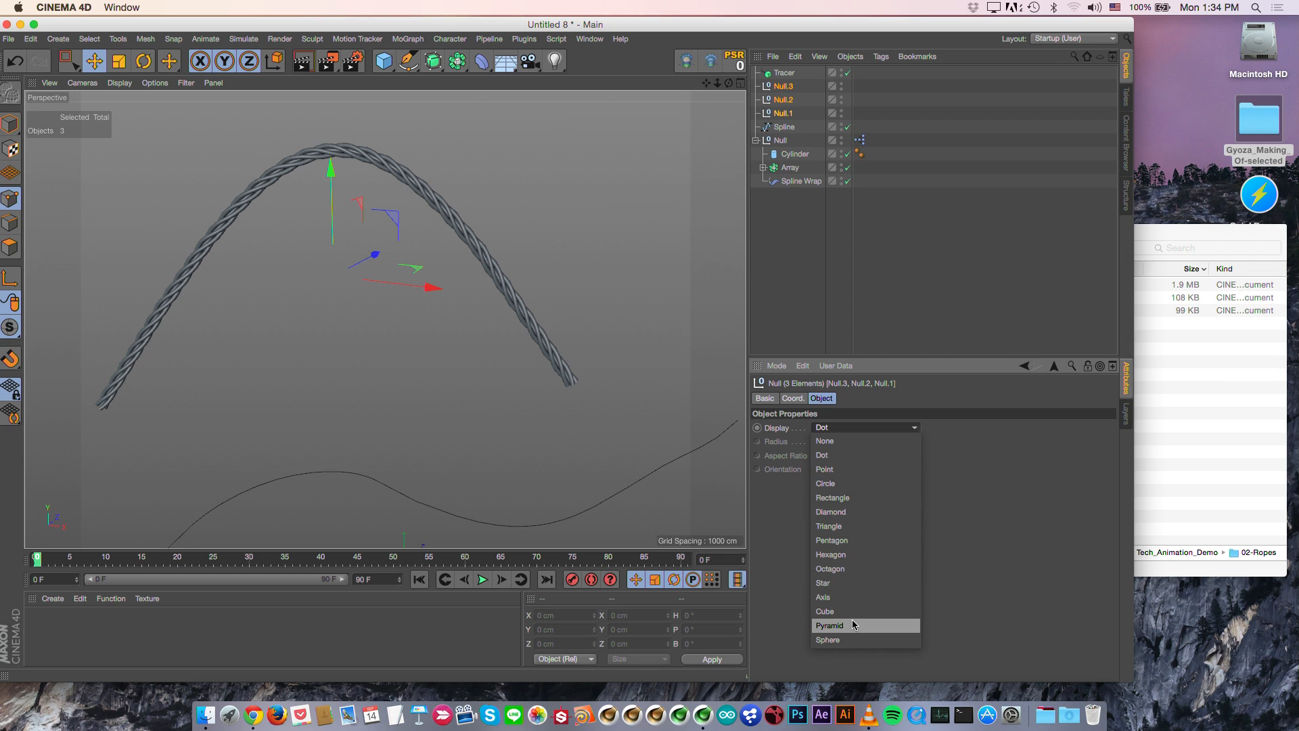
left_click(886, 639)
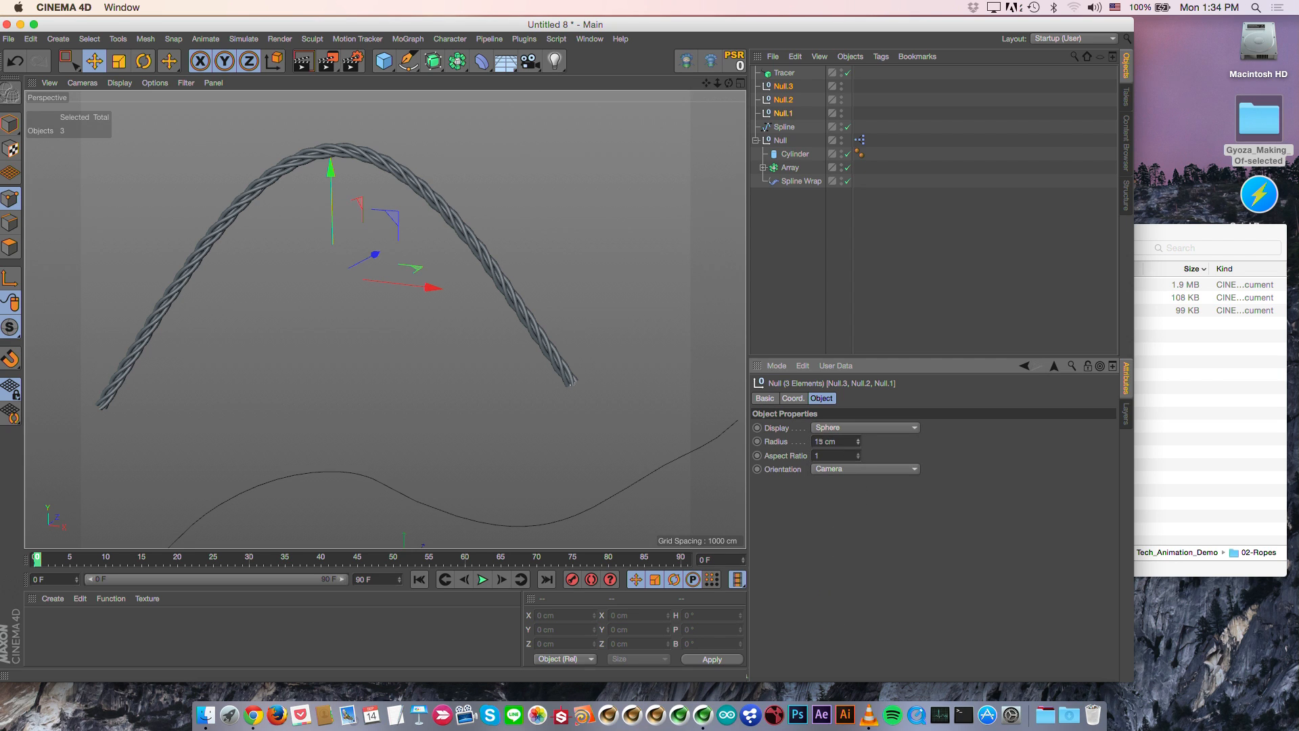
left_click_drag(858, 442, 858, 407)
left_click_drag(383, 161, 420, 145, "alt")
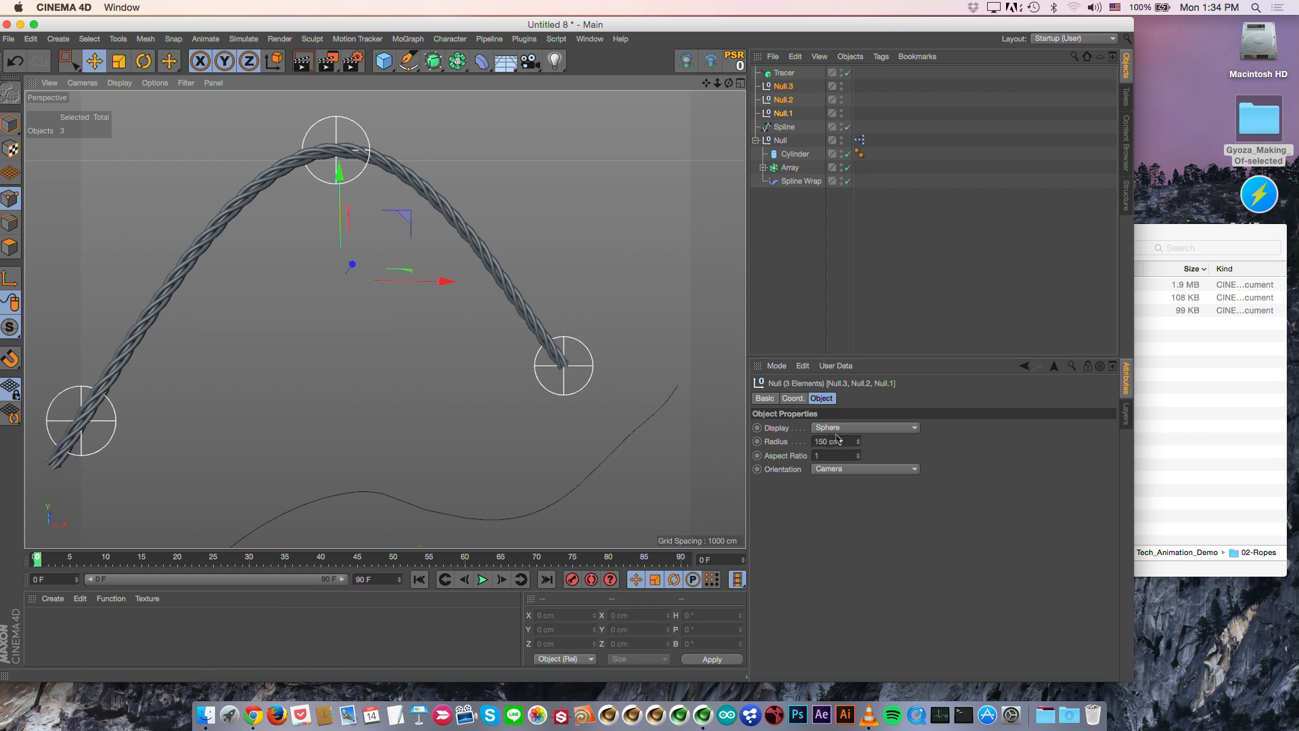
left_click(840, 469)
left_click(842, 518)
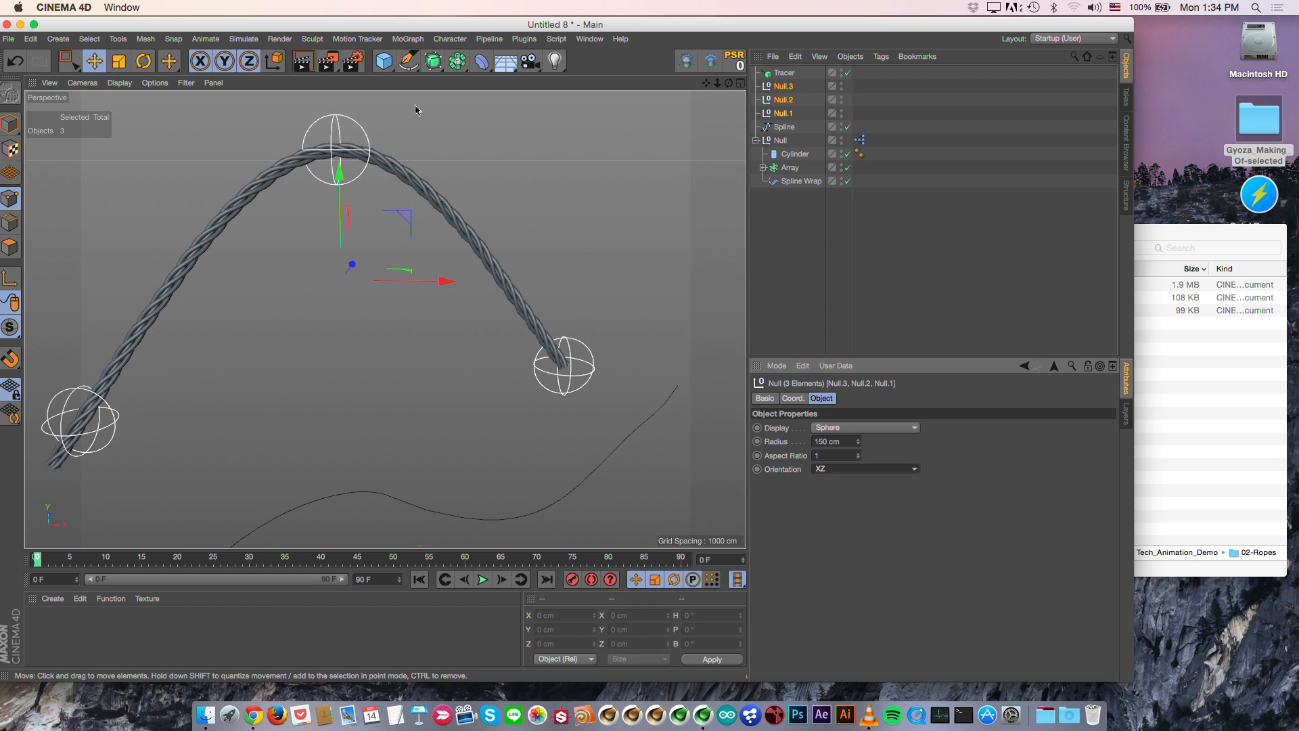
Step: Enlarge the application window to fill the screen and switch from point editing to Model mode
left_click(333, 123)
left_click_drag(380, 351, 590, 408)
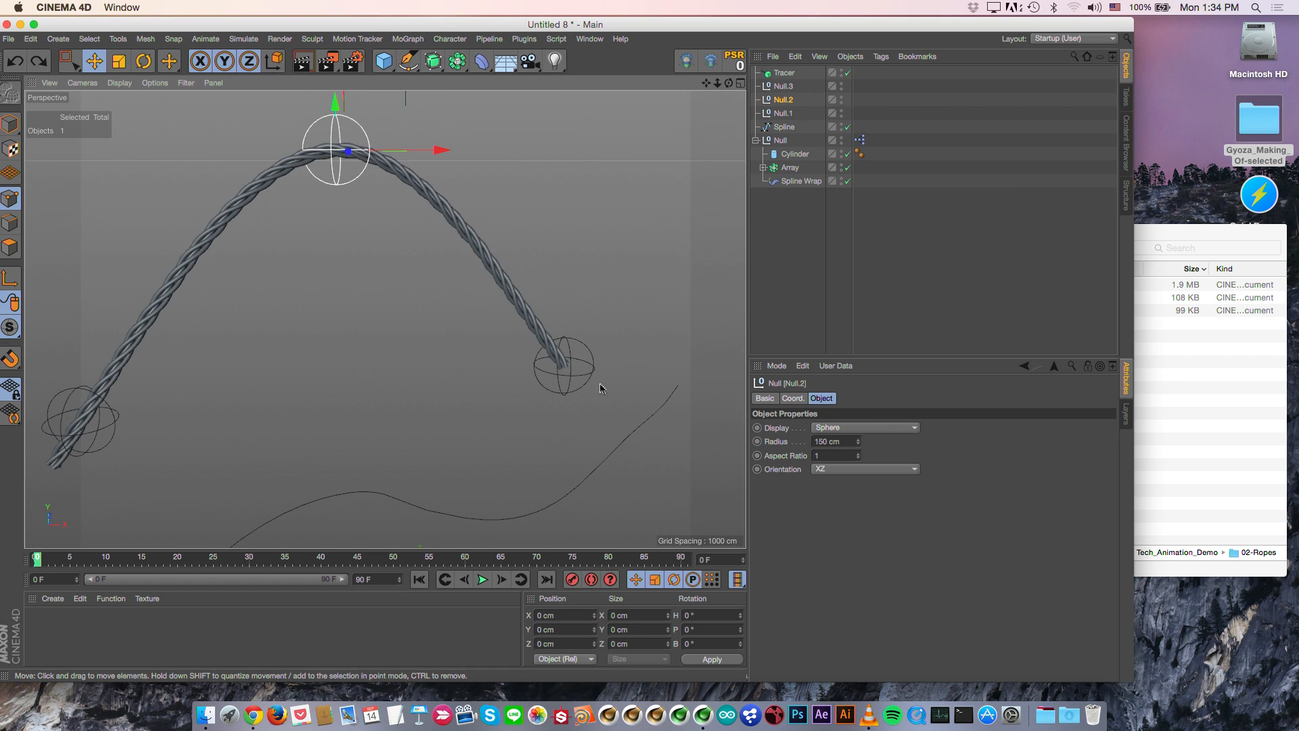
left_click(9, 125)
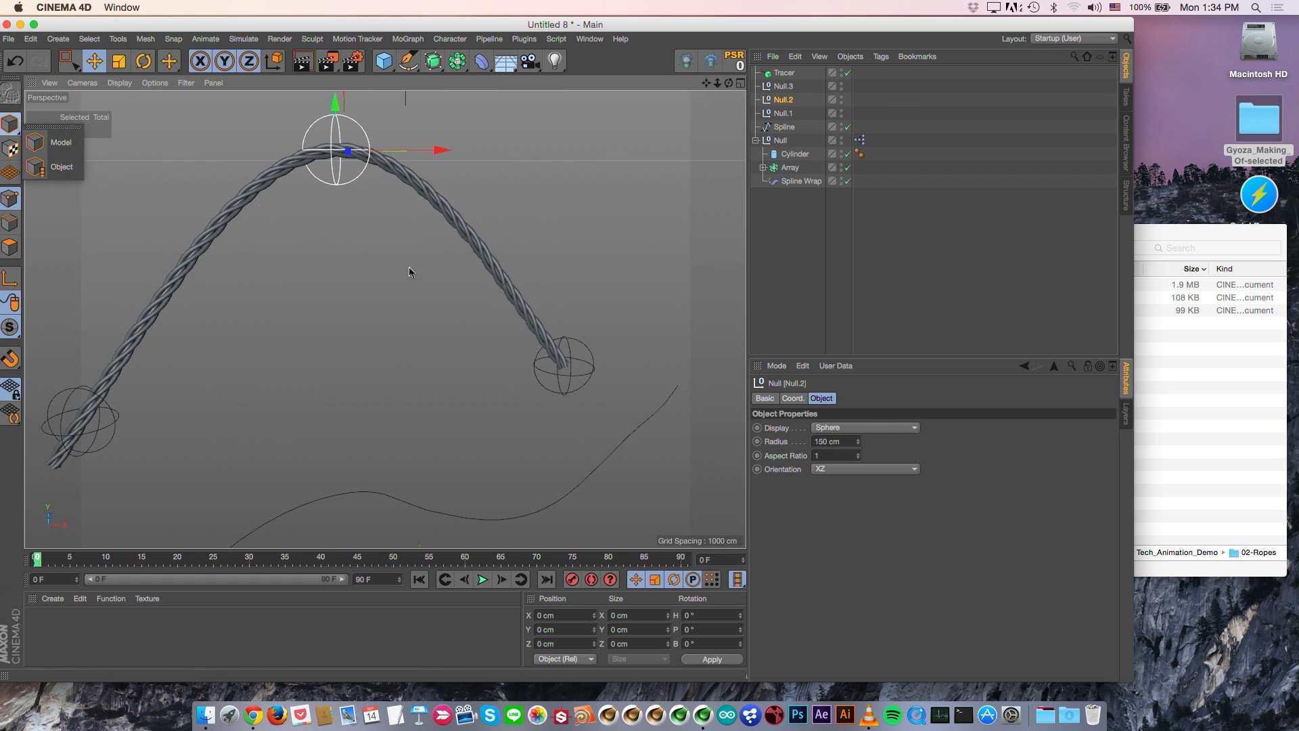
left_click_drag(411, 271, 536, 174, "alt")
double_click(86, 25)
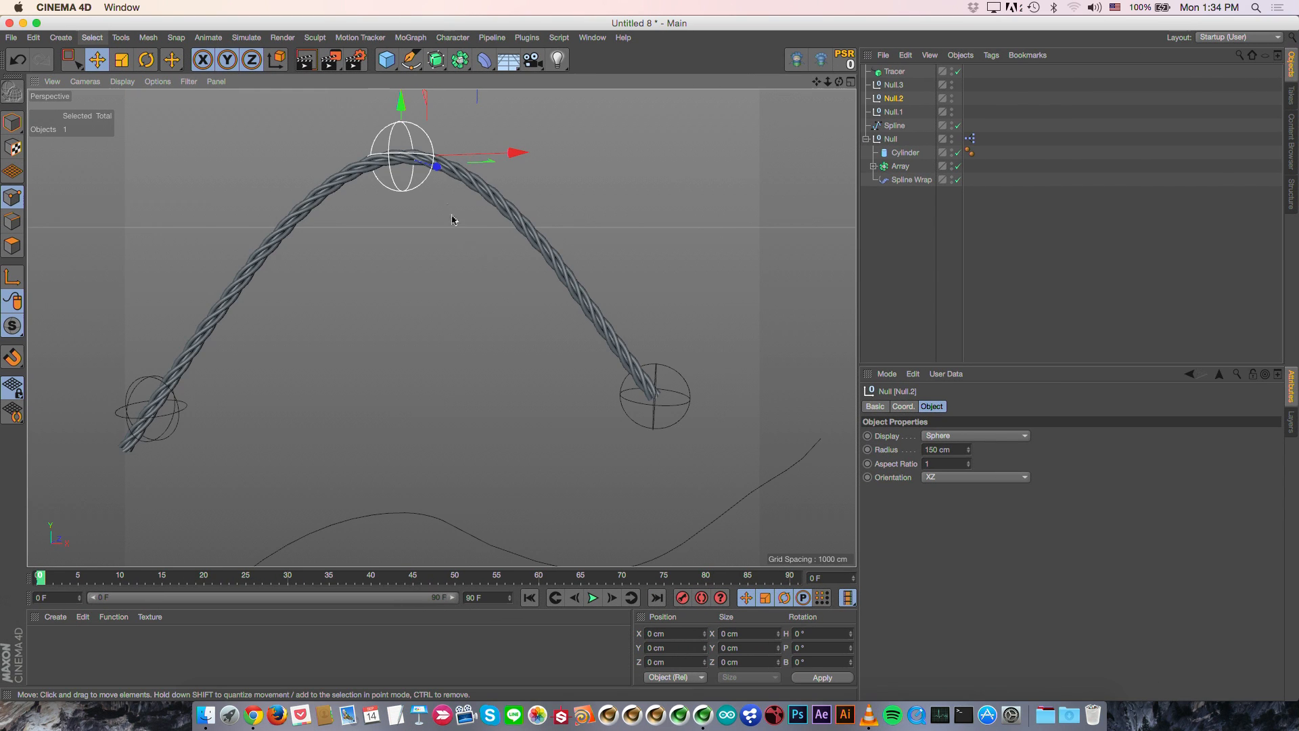
left_click_drag(335, 255, 620, 351, "alt")
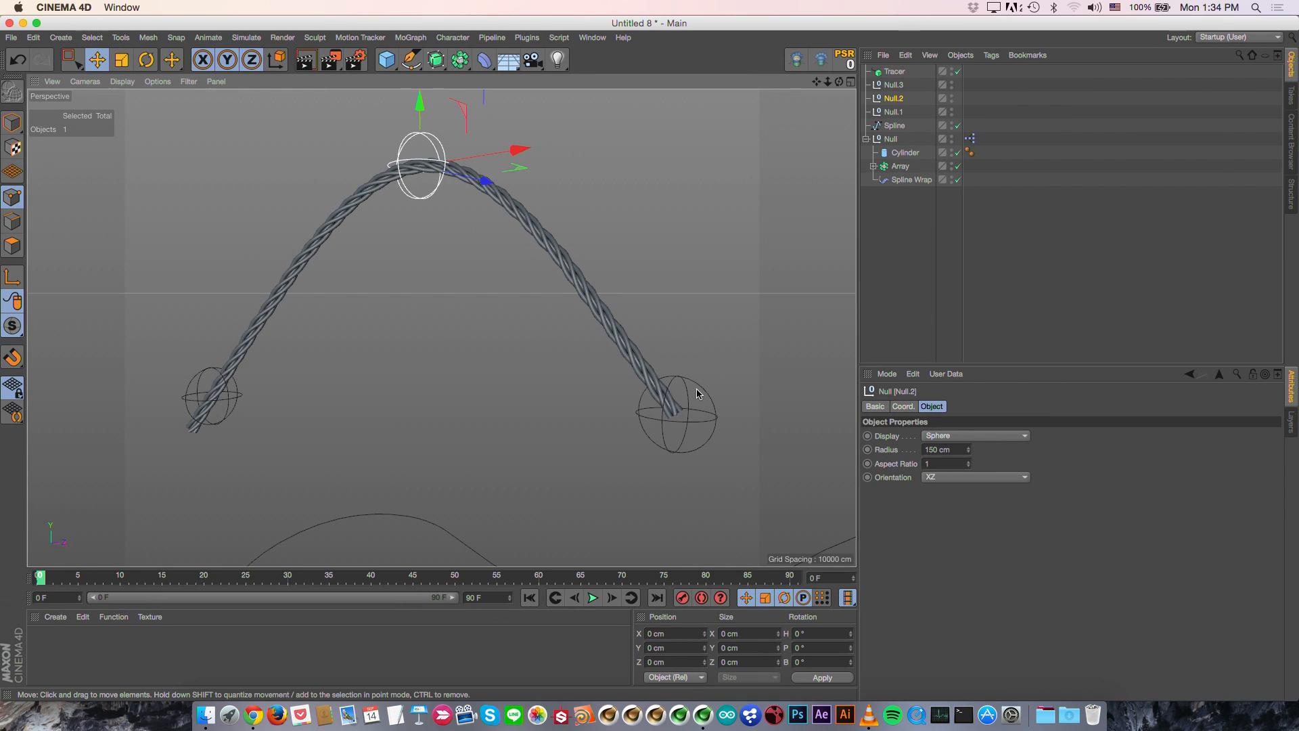
left_click(12, 123)
Step: Try moving the end null and the peak null to test how the rope follows, undoing the moves
left_click_drag(718, 445, 602, 226)
key("super+z")
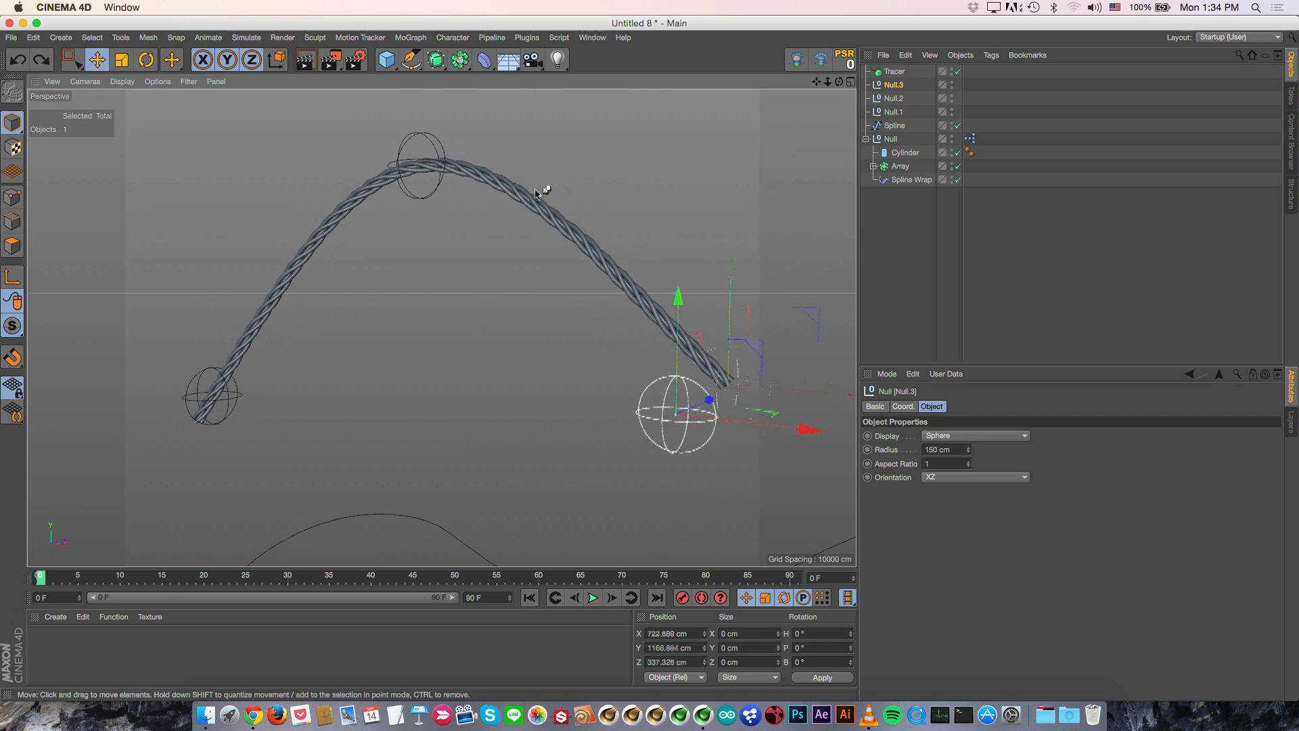
left_click(421, 193)
left_click_drag(419, 278, 448, 235)
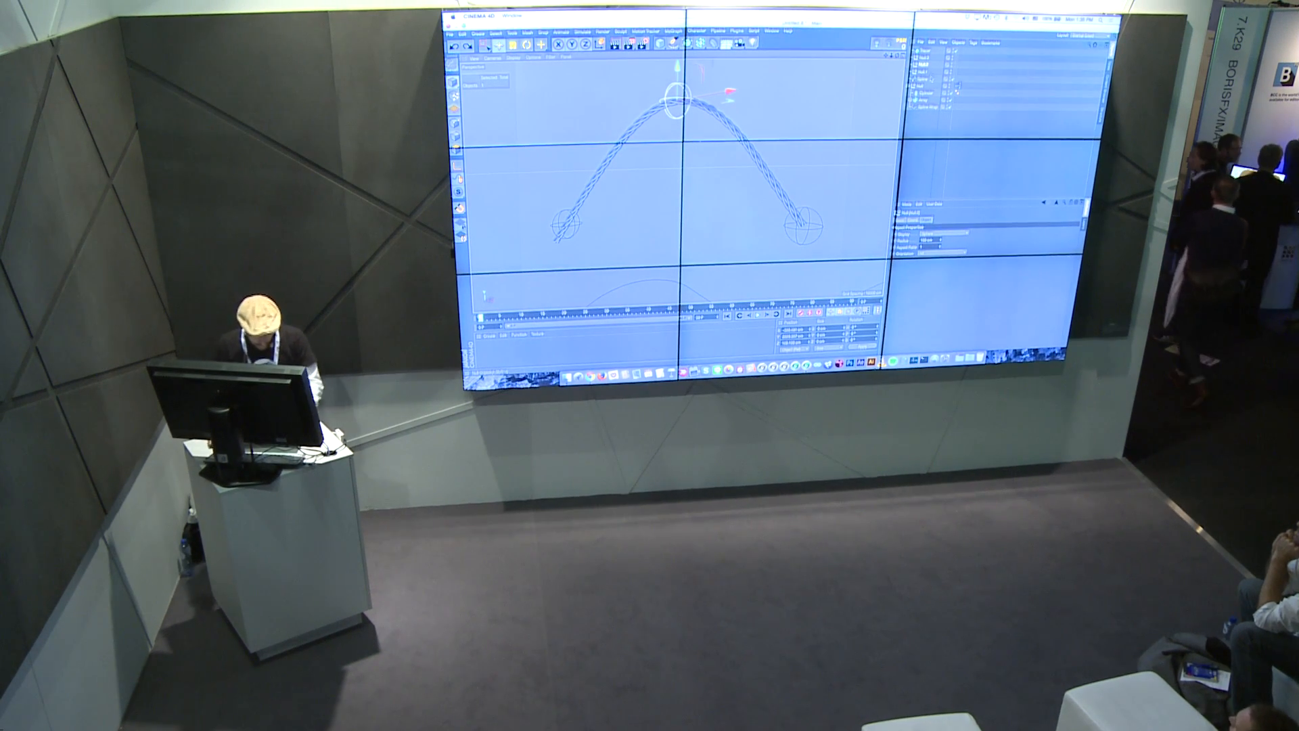
Step: Duplicate the peak null to both sides and name the copies Tangent1 and Tangent2
mouse_move(718, 135)
left_mouse_down("alt")
mouse_move(684, 128)
mouse_move(741, 134)
left_mouse_up("alt")
left_click_drag(687, 89, 676, 95, "ctrl")
double_click(925, 59)
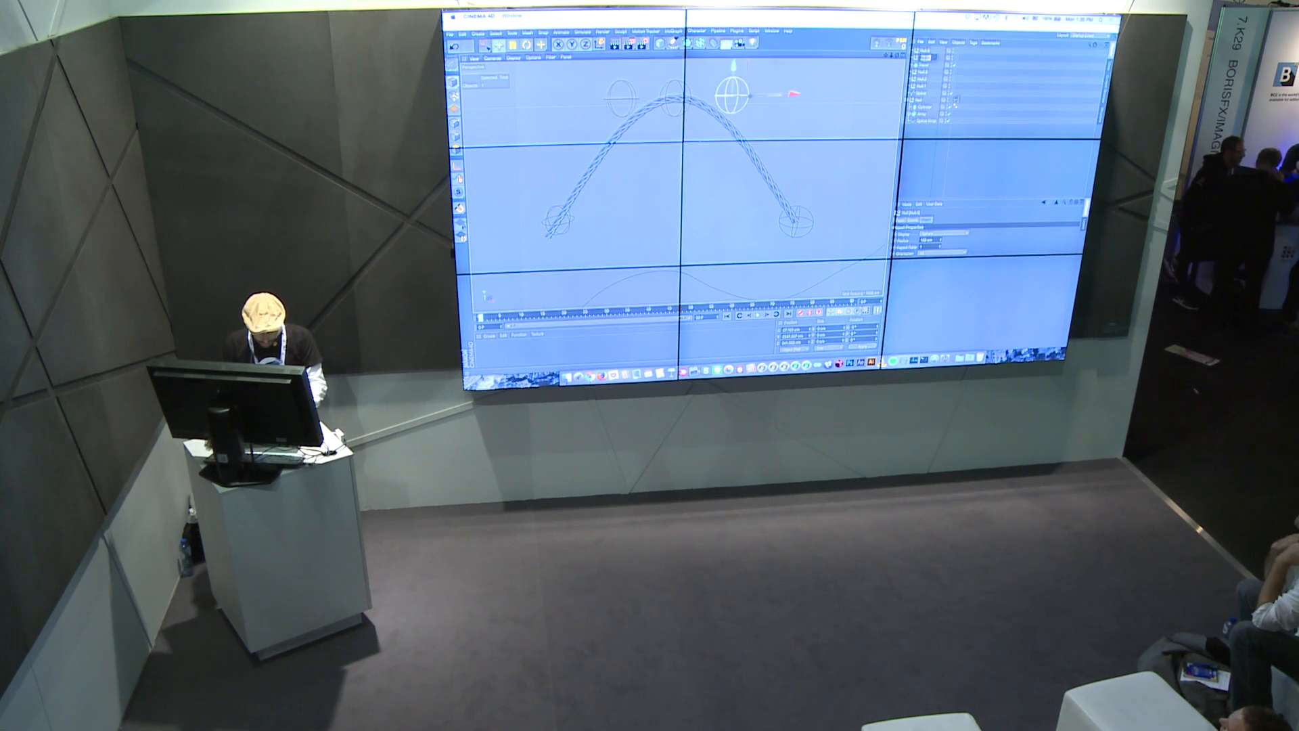
type("Tangent1")
key("Up")
type("Tangent2")
key("Return")
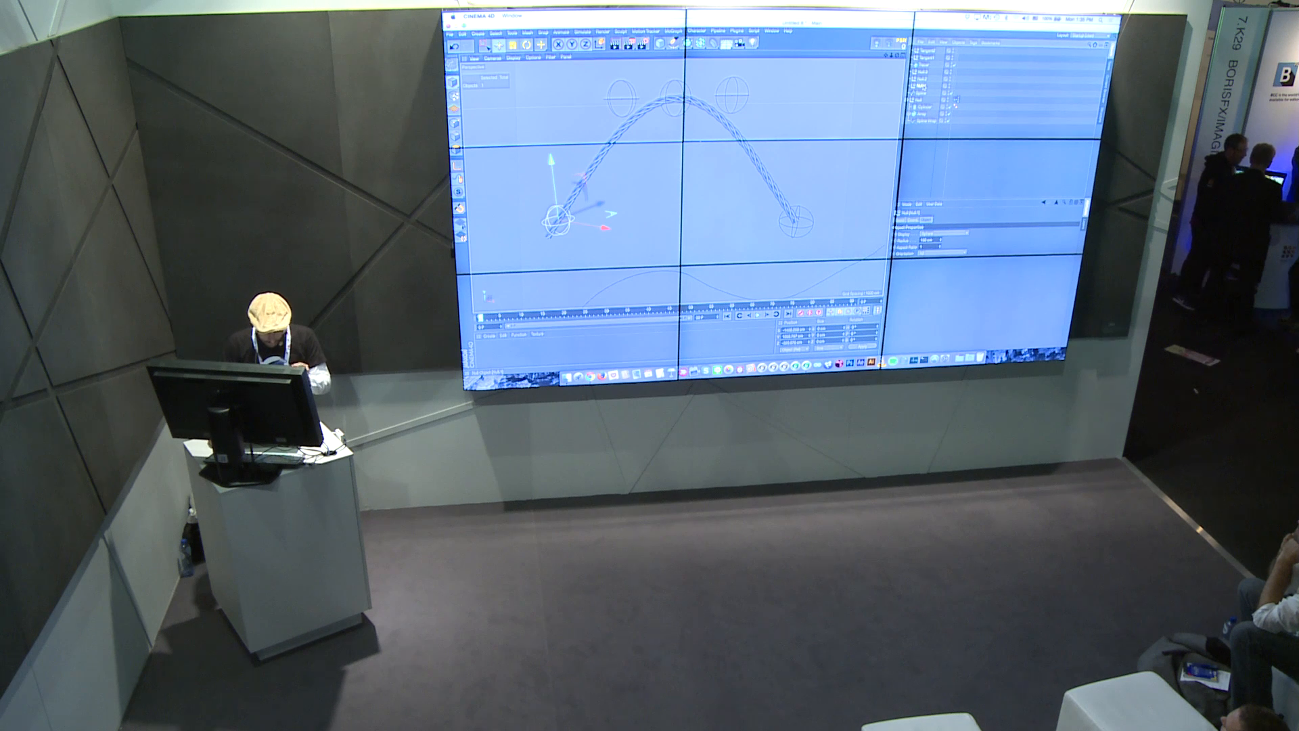
key("Up")
key("Up")
key("Up")
key("Up")
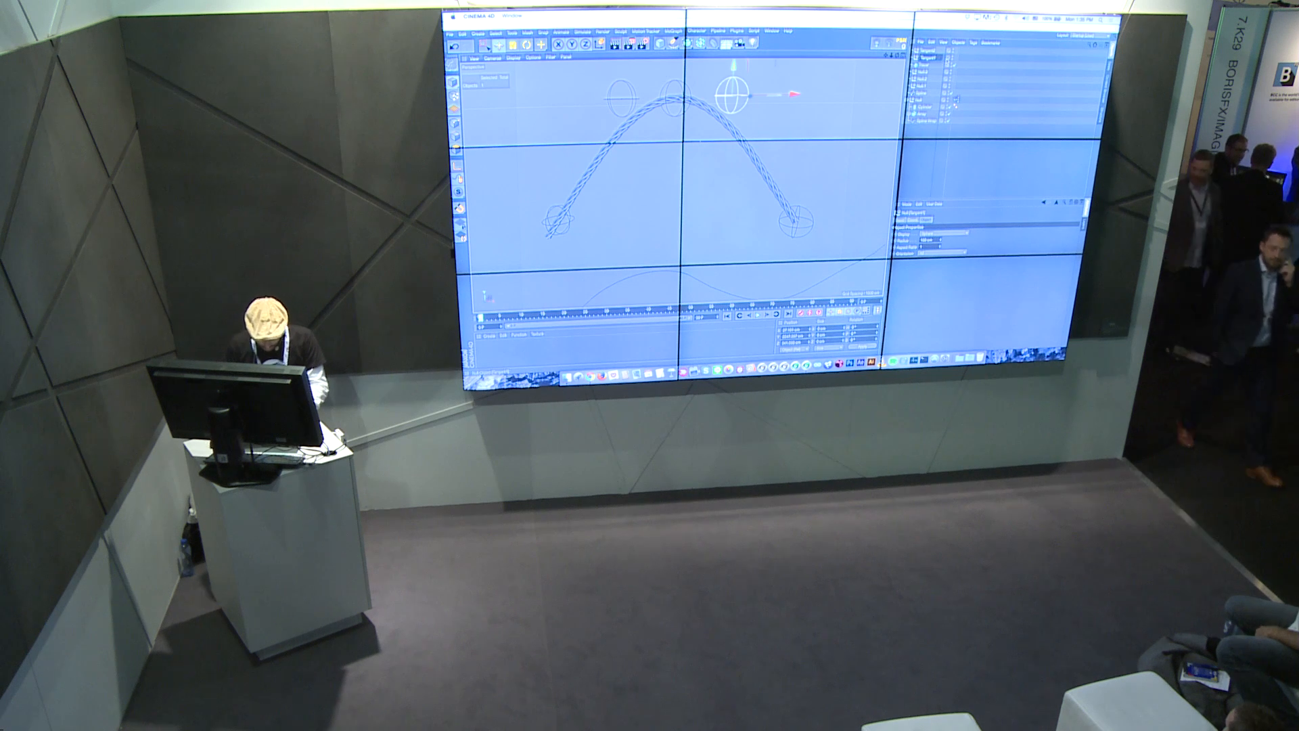
key("Up")
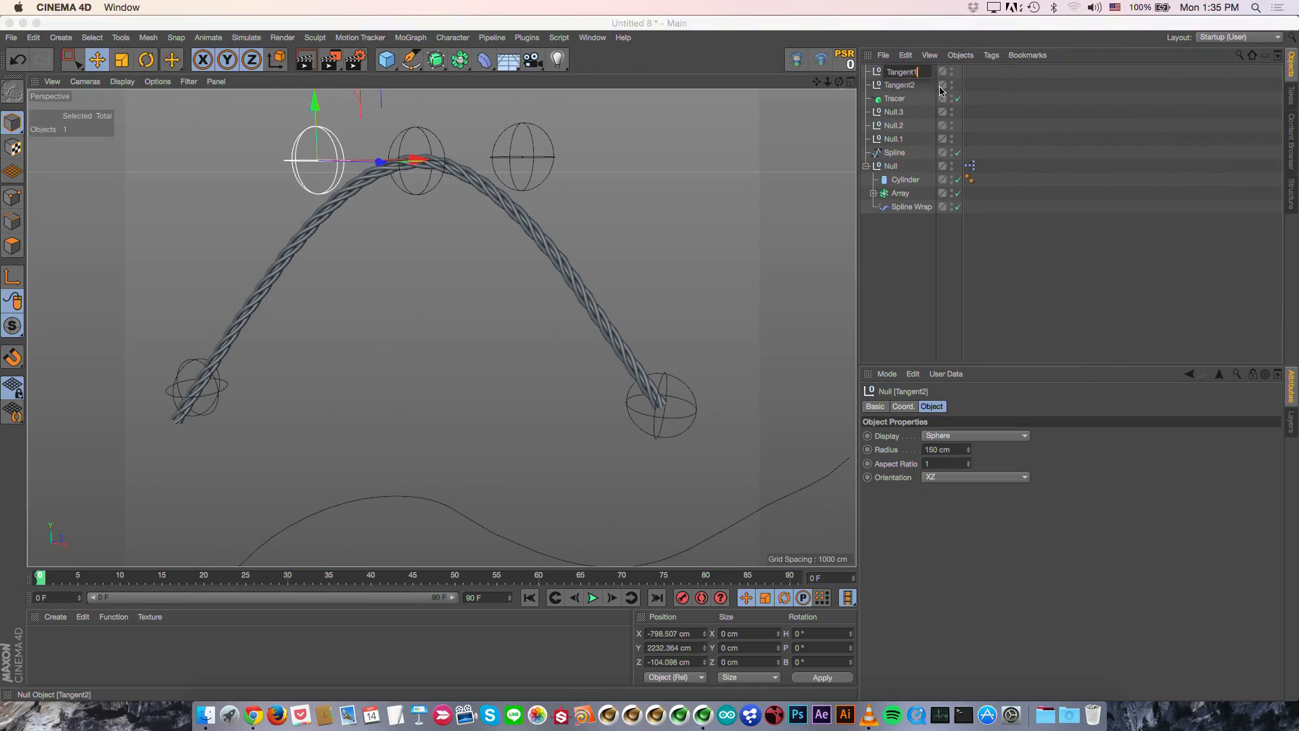
Step: Make Tangent1 and Tangent2 children of Null.2
left_click(899, 85, "shift")
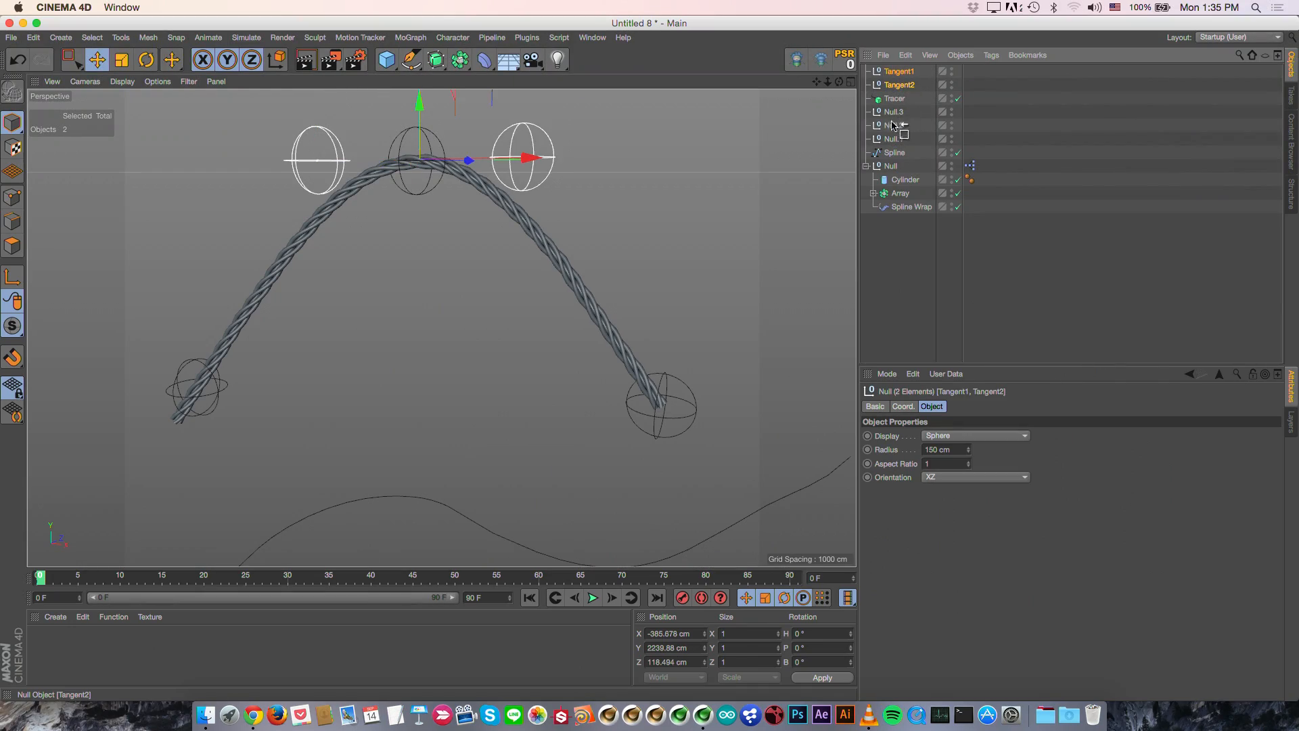
left_click(892, 99)
left_click(898, 194)
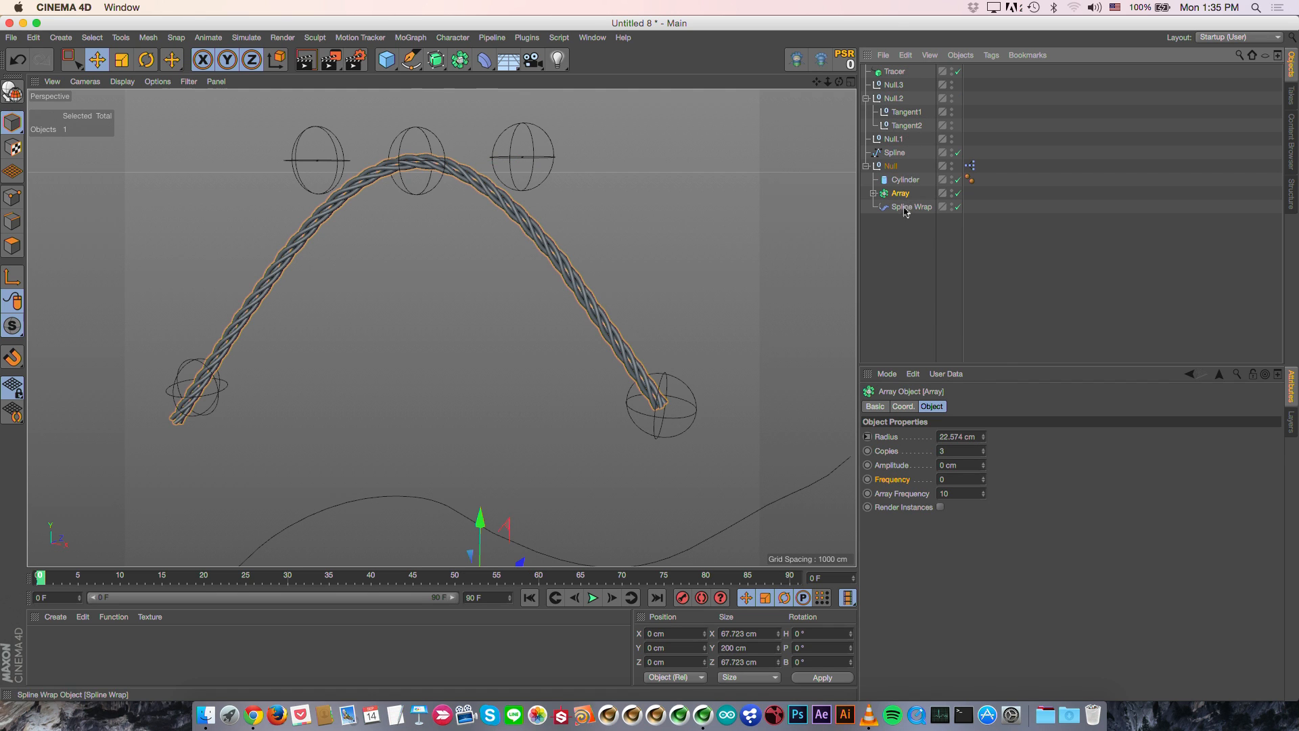
left_click(904, 208)
left_click(897, 167)
Step: Move the Tracer below the Spline and insert Tangent2 before and Tangent1 after Null.2 in its Trace Link list
left_click(898, 73)
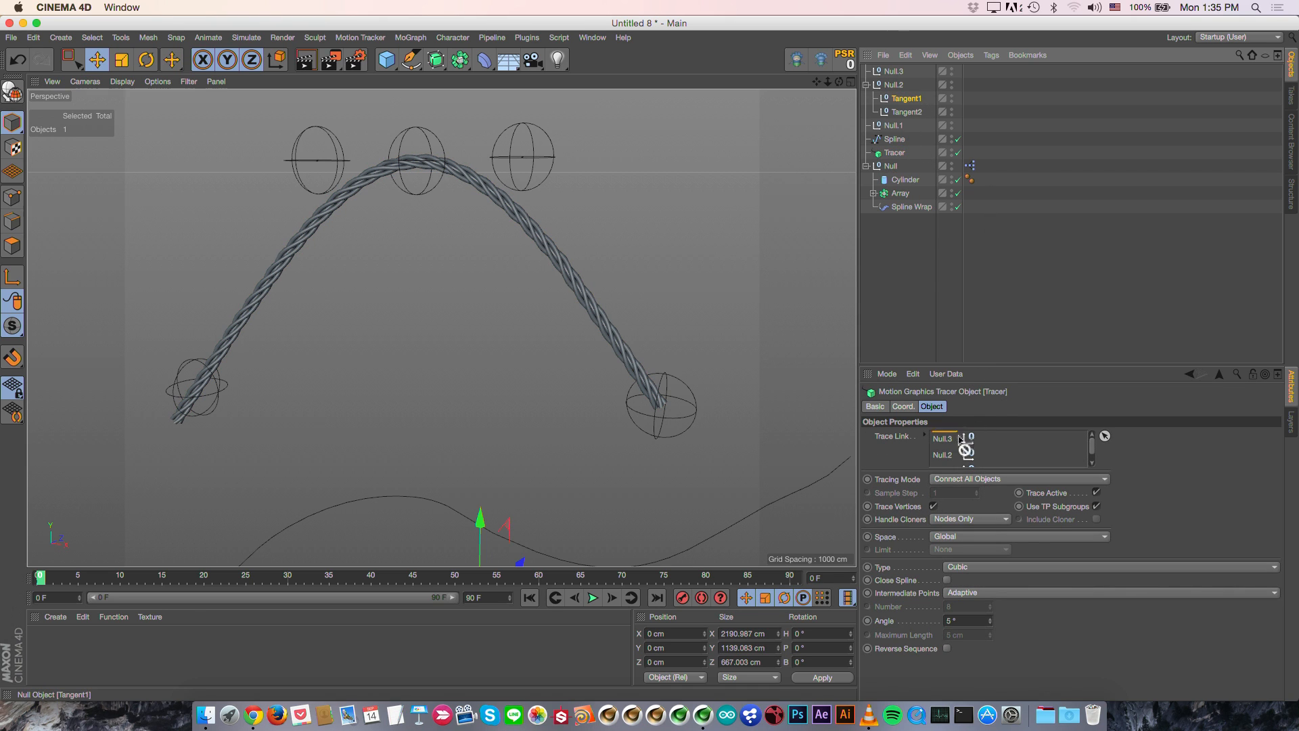
left_click_drag(961, 451, 961, 452)
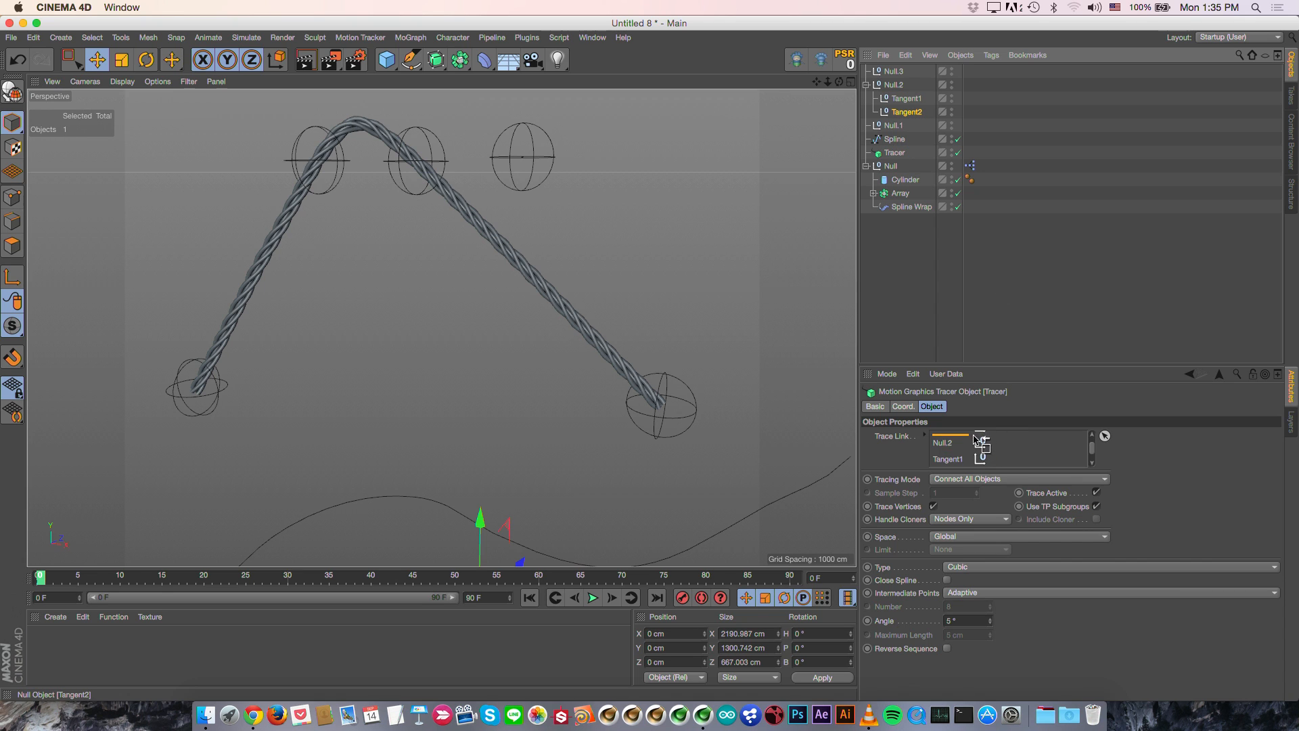
left_click_drag(966, 448, 966, 449)
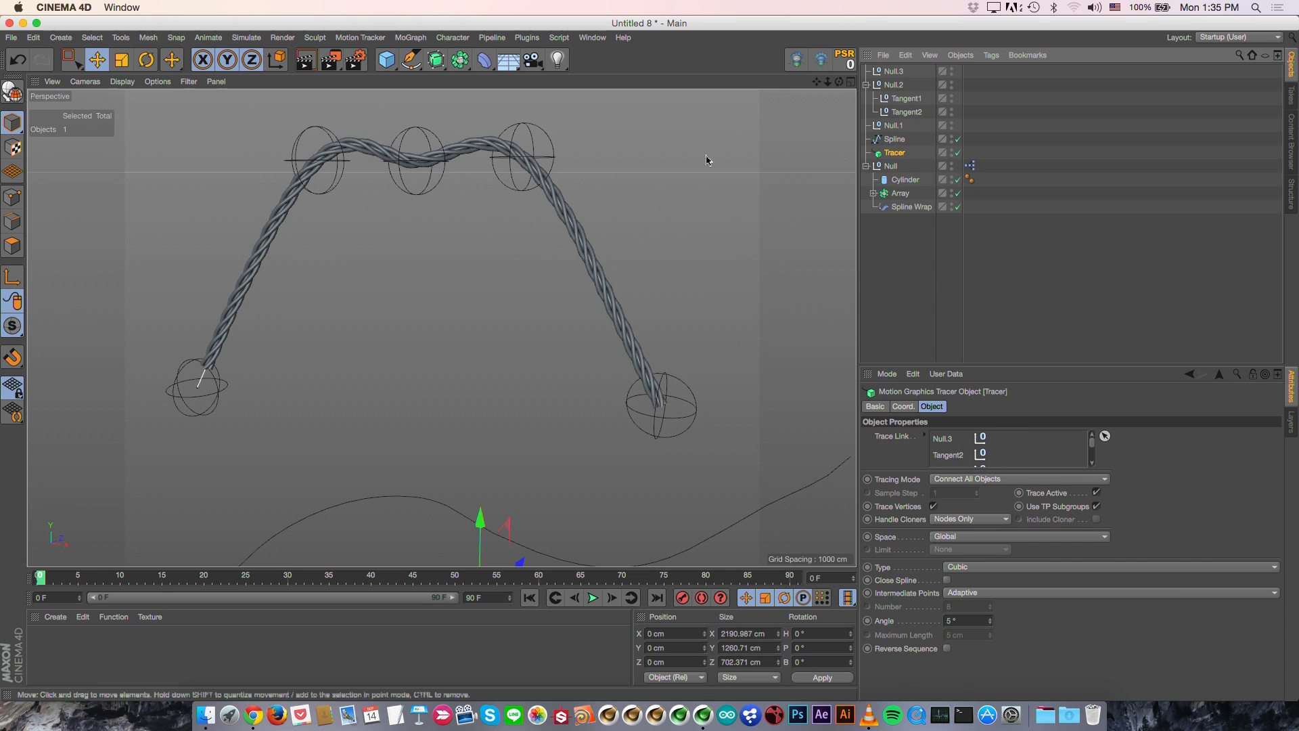
Step: Change the Tracer's spline type to B-Spline
left_click(892, 86)
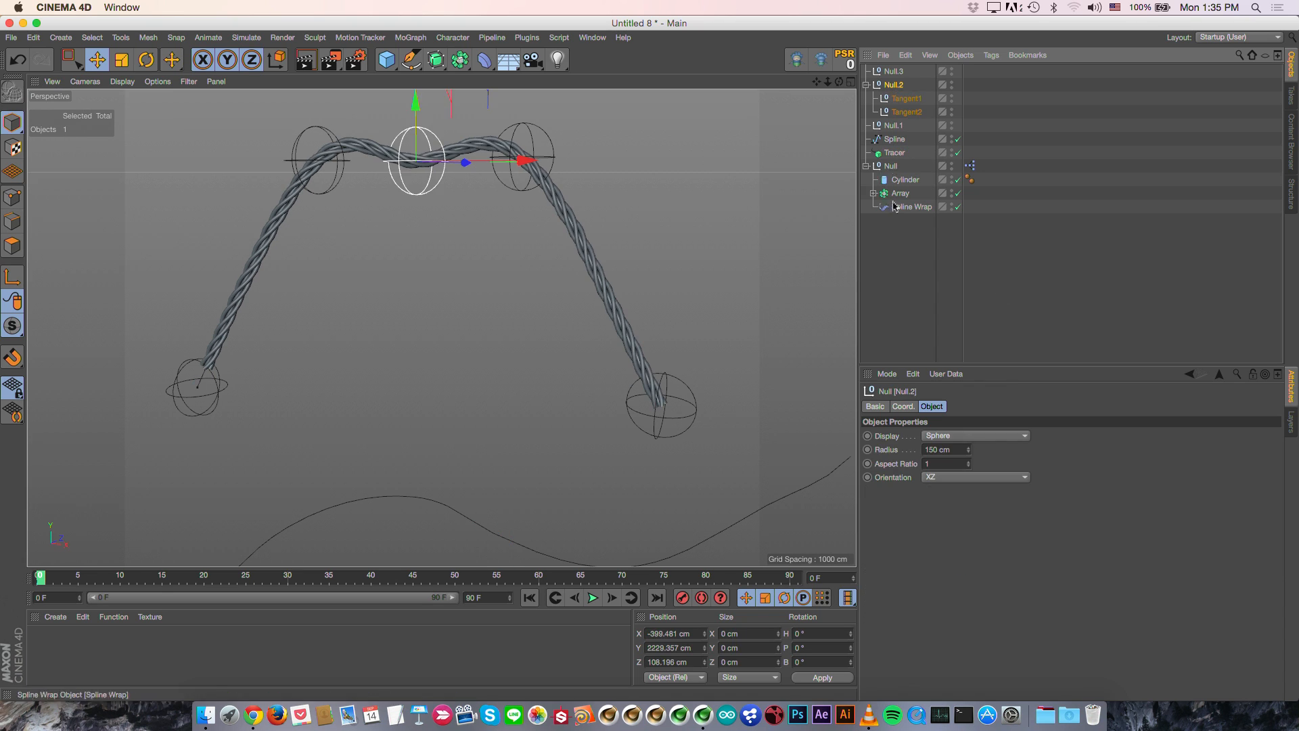
left_click(894, 153)
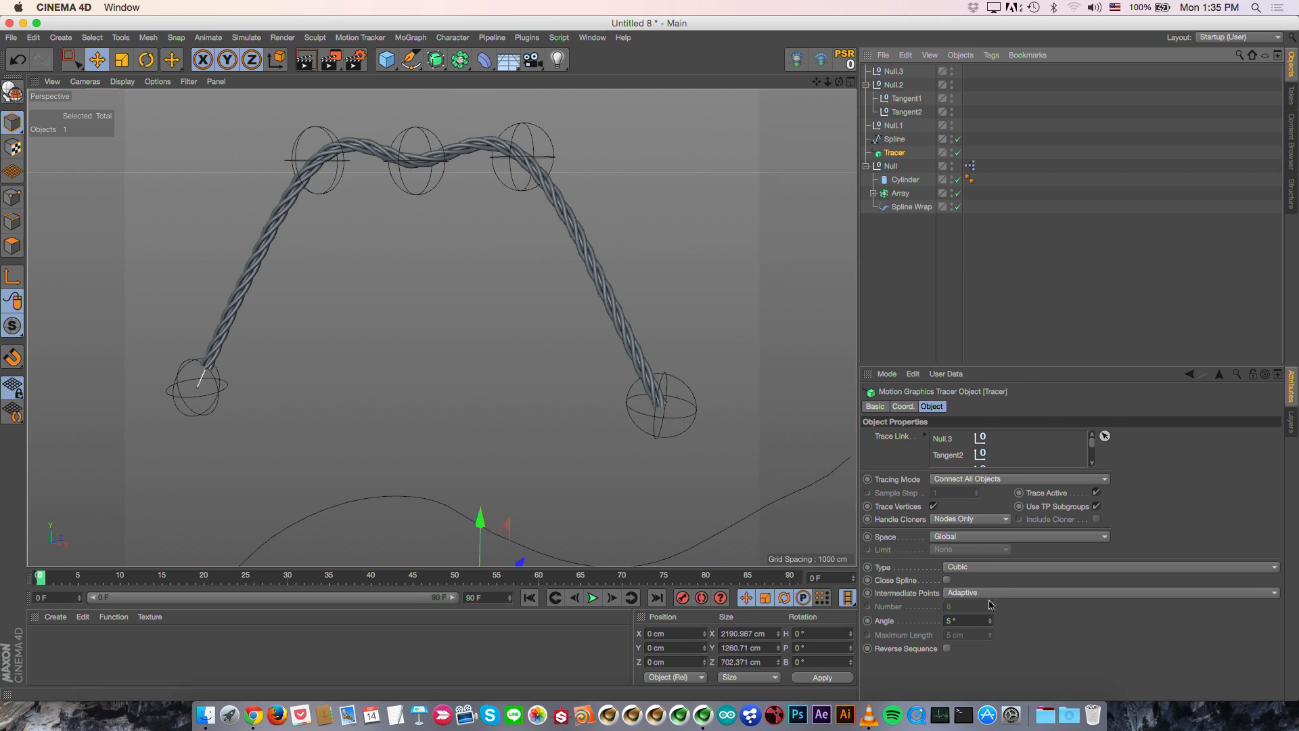
left_click(988, 566)
left_click(975, 609)
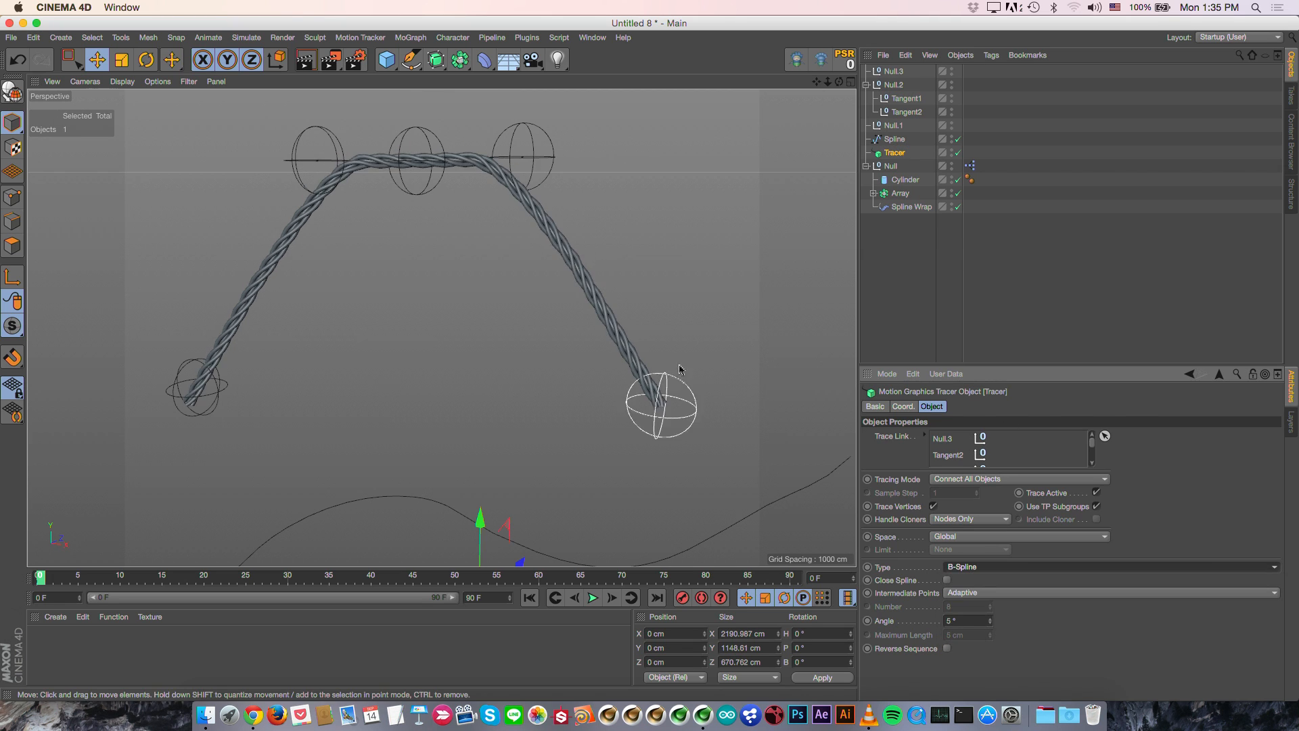
Step: Try moving and scaling the Null.2 control at the top of the rope to reshape its curve
left_click(894, 84)
left_click_drag(673, 292, 568, 314)
key("super+z")
key("t")
left_click_drag(626, 267, 933, 264)
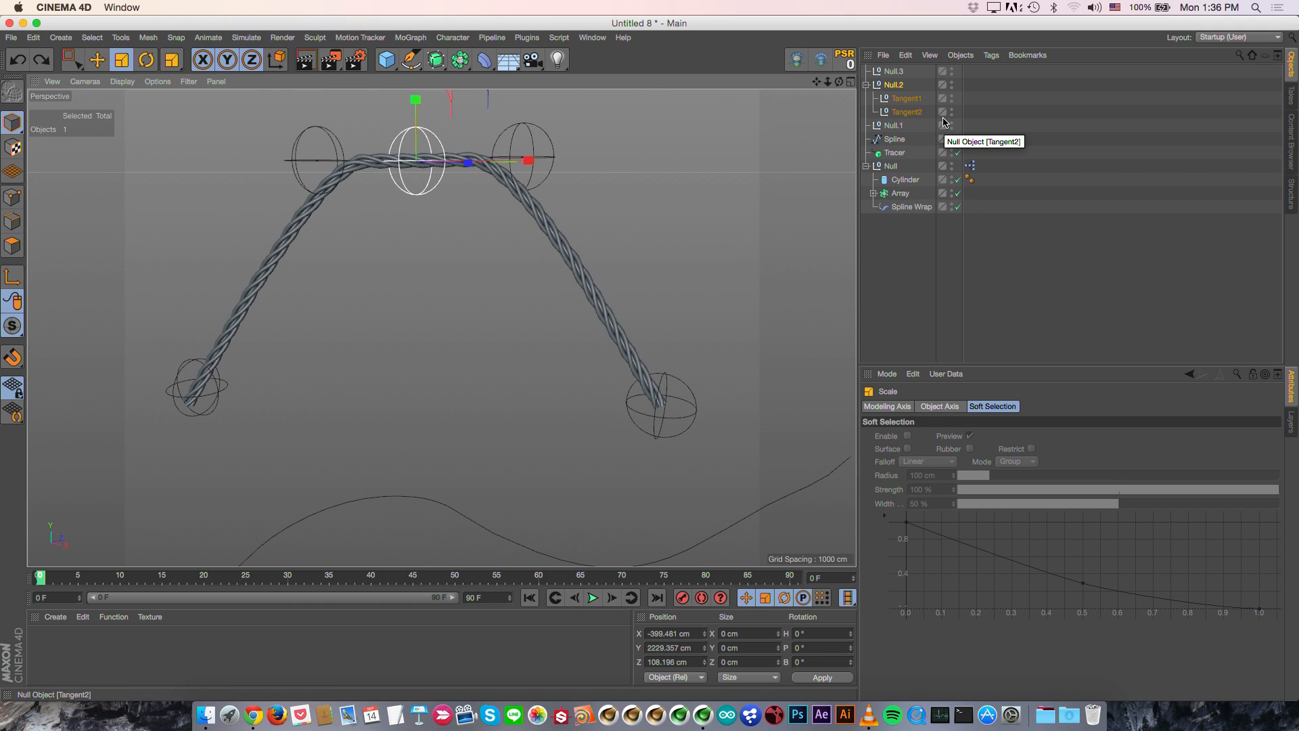
Step: Highlight the rope's control nulls from Null.3 through Null.1, and bring up the separate Spline below the rope for comparison
left_click(896, 73)
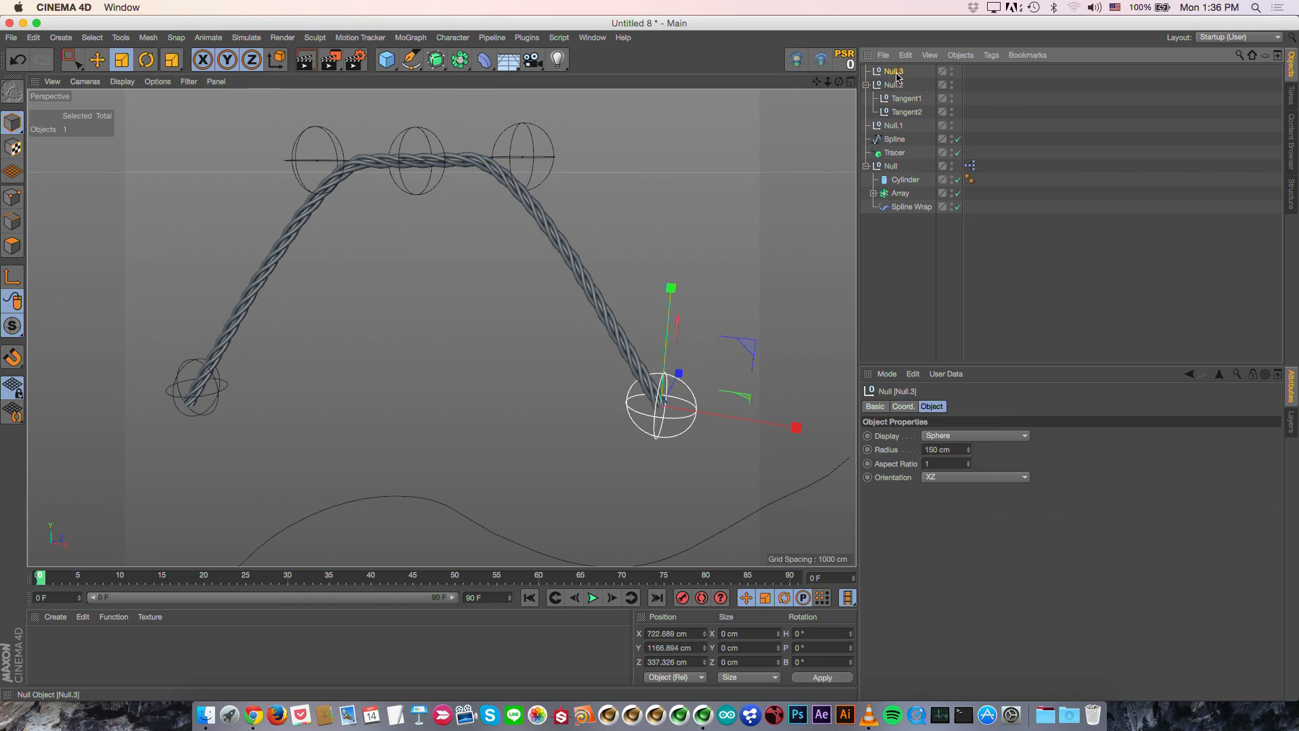
left_click(894, 126, "shift")
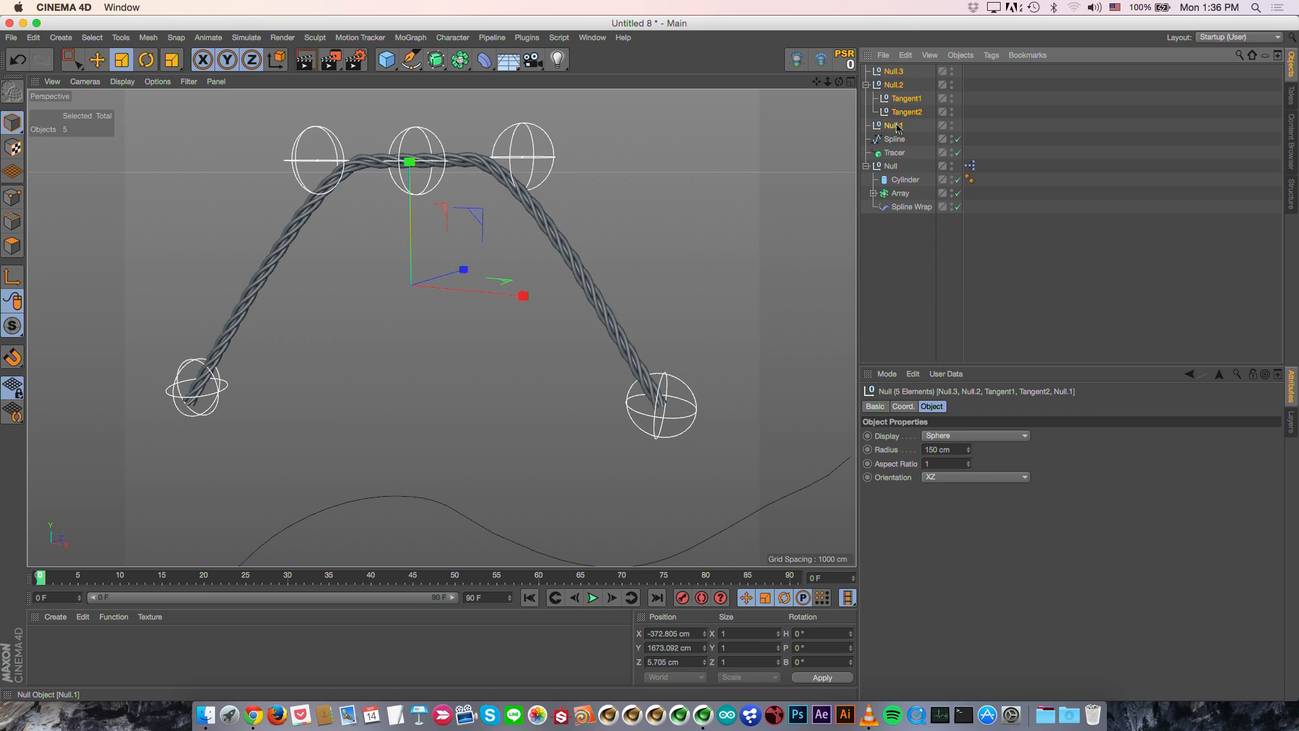
middle_click_drag(554, 194, 499, 26, "alt")
left_click(889, 140)
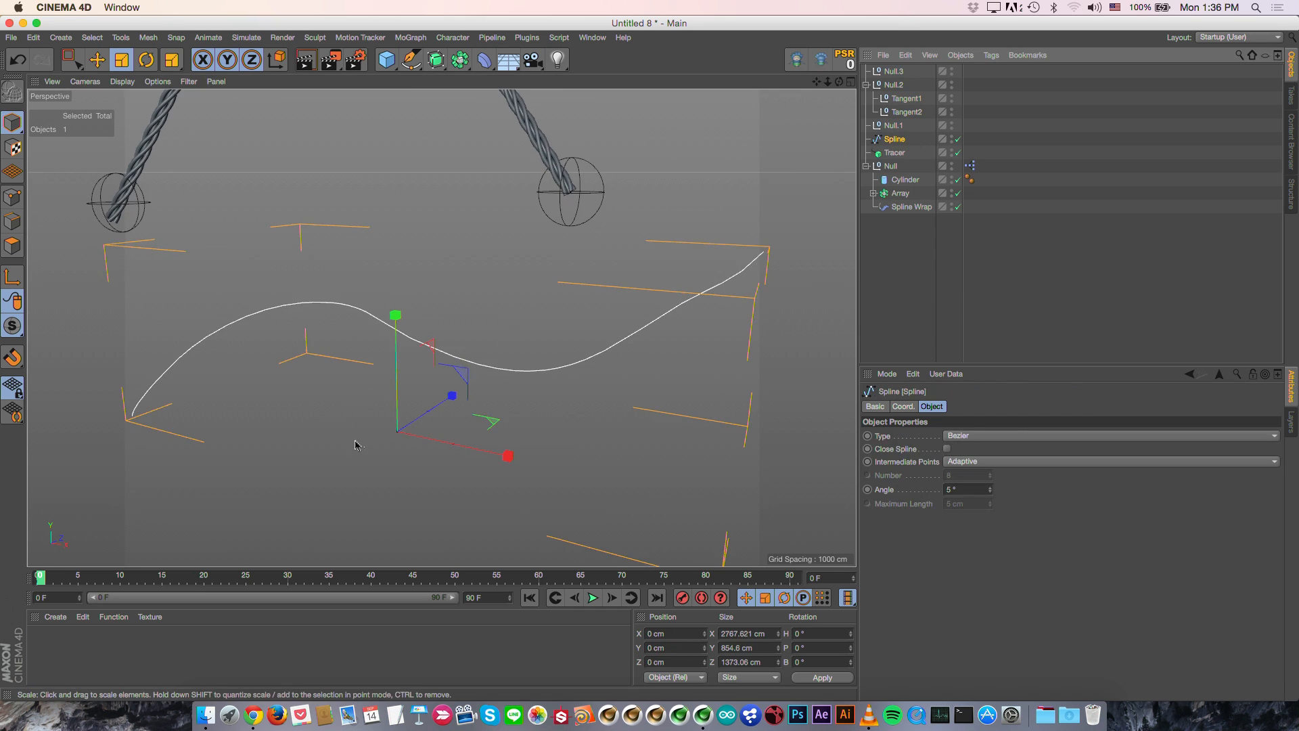
Step: In Finder, go up to the Demo_Files folder, preview curious_animal.png and return to Cinema 4D
left_click(205, 715)
left_click(675, 248)
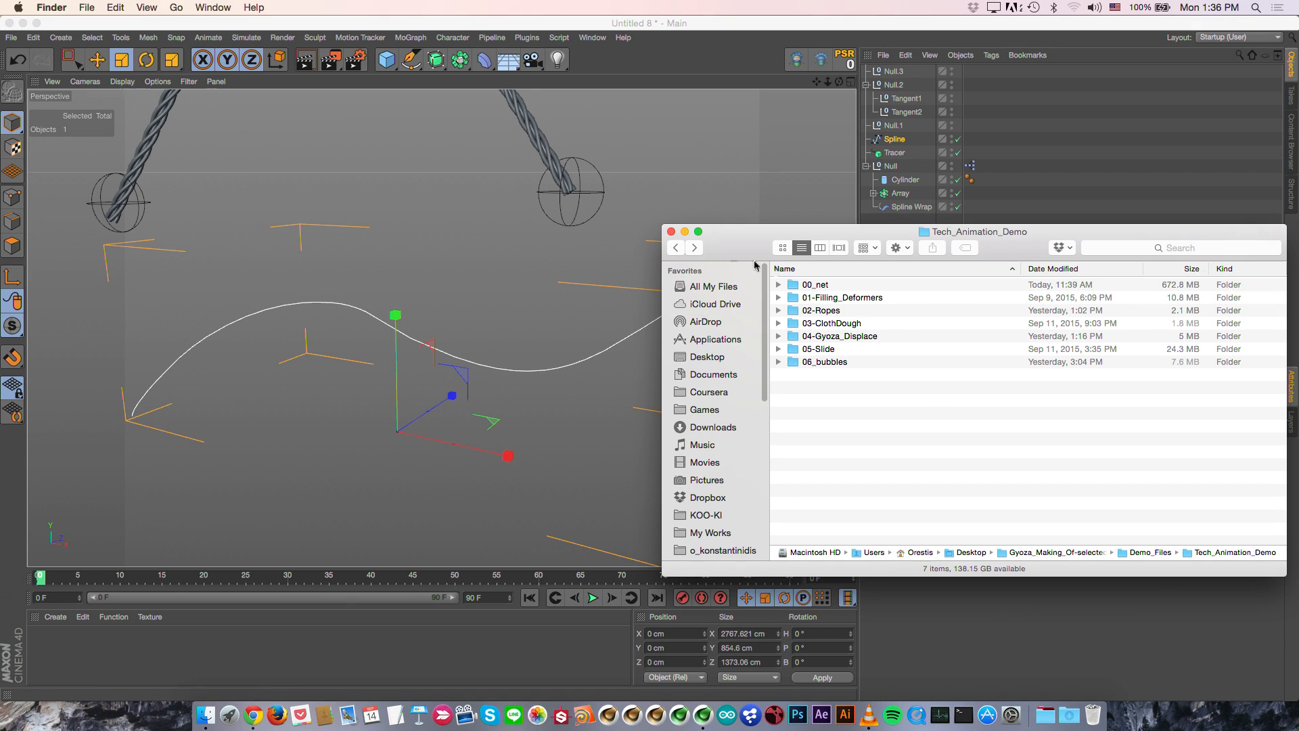
double_click(855, 310)
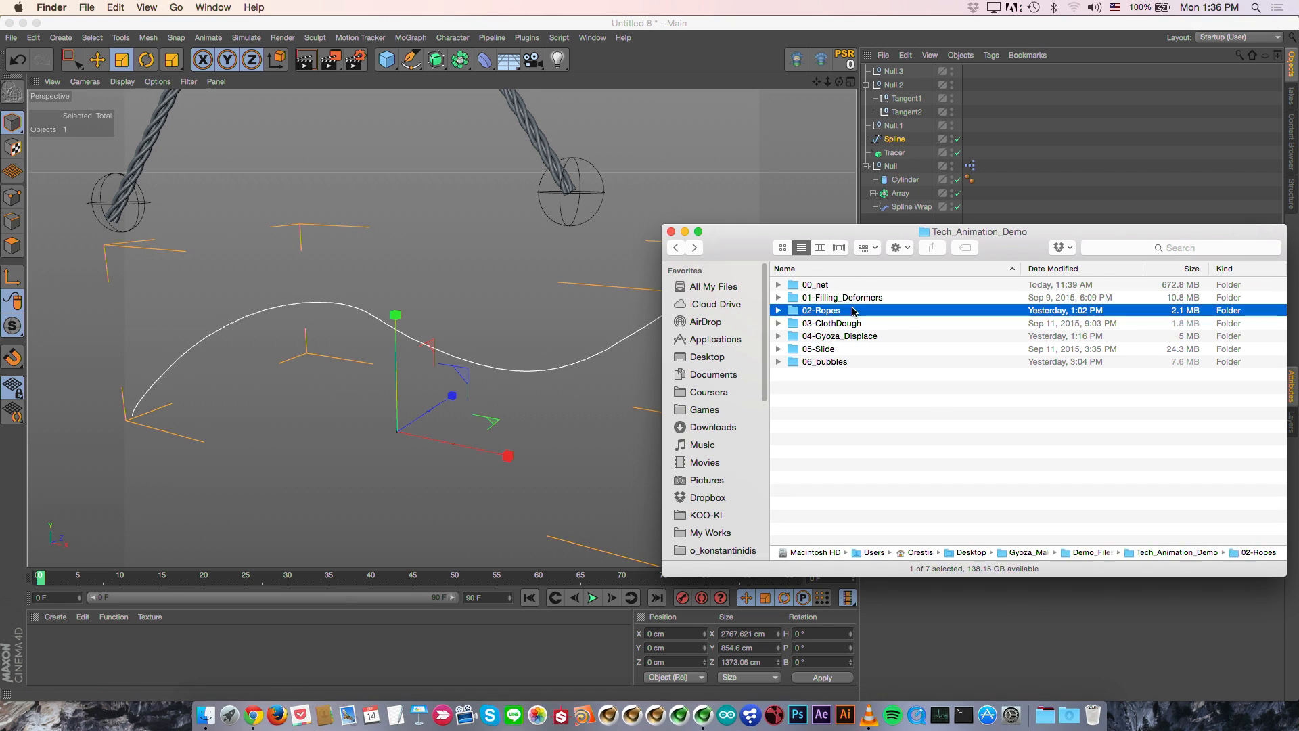
left_click(678, 253)
left_click(679, 252)
left_click(879, 338)
key("space")
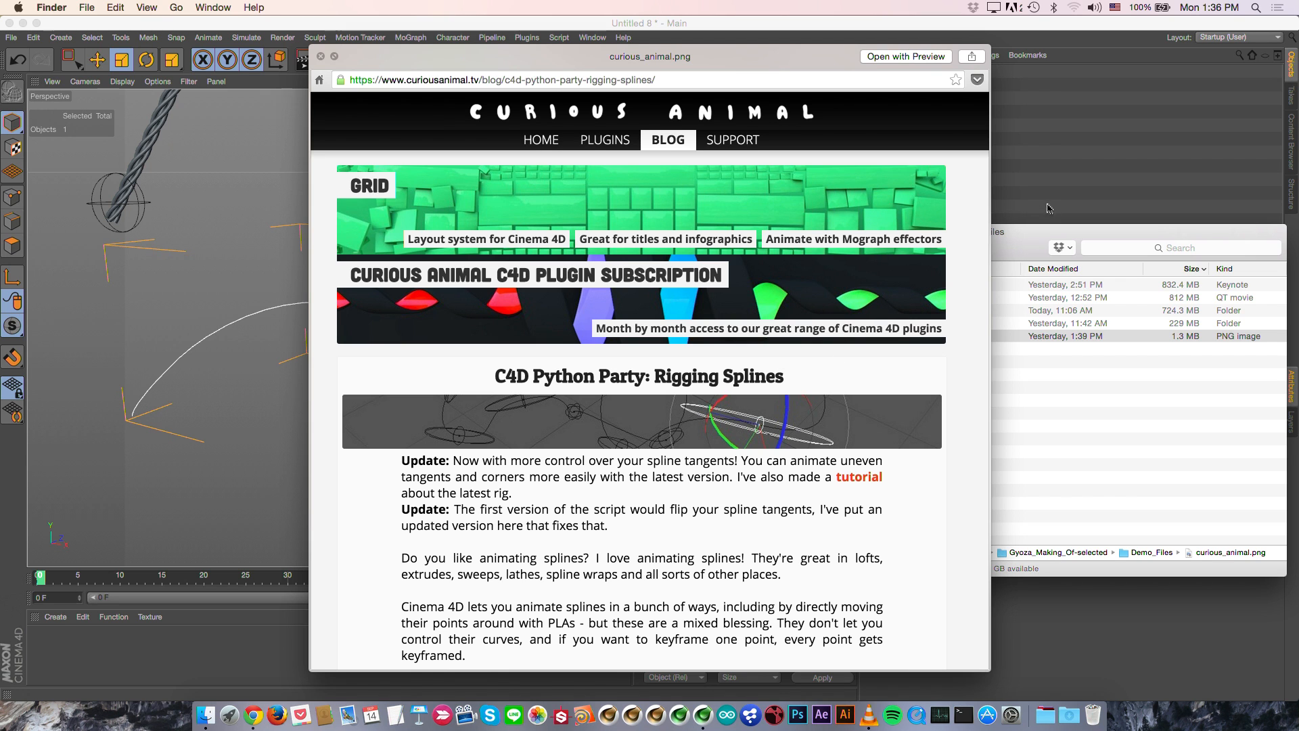
key("space")
left_click(552, 294)
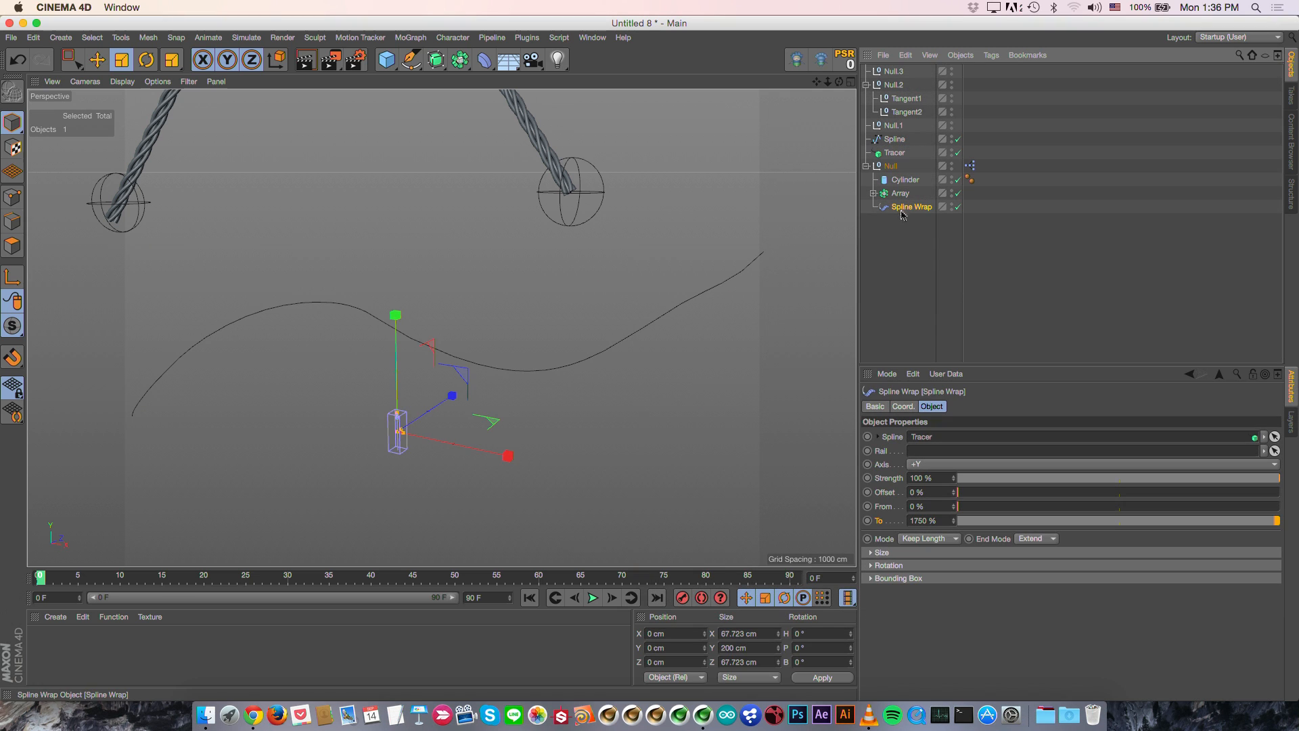
Step: In point mode, delete the surplus intermediate points of the Spline, keeping only its two ends, the crest and the trough
left_click(893, 139)
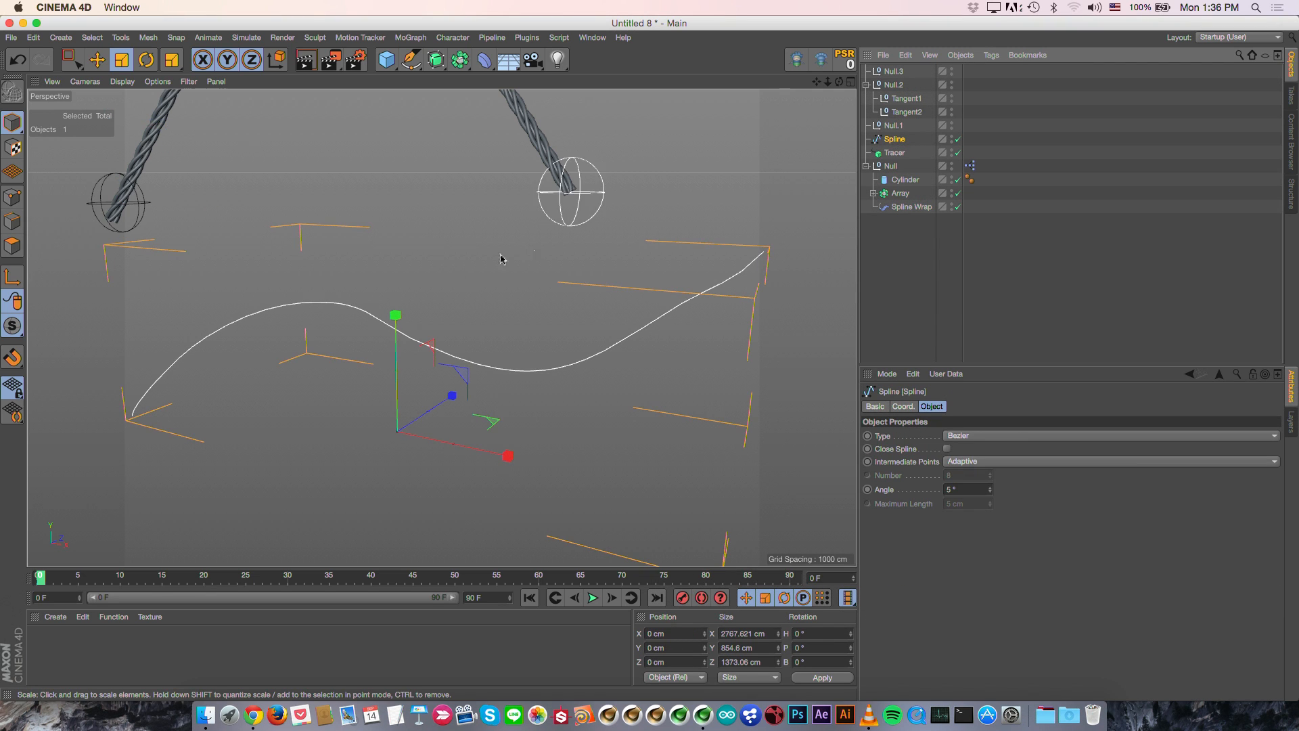
left_click(13, 198)
left_click_drag(460, 338, 479, 334, "alt")
left_click(409, 341)
key("Delete")
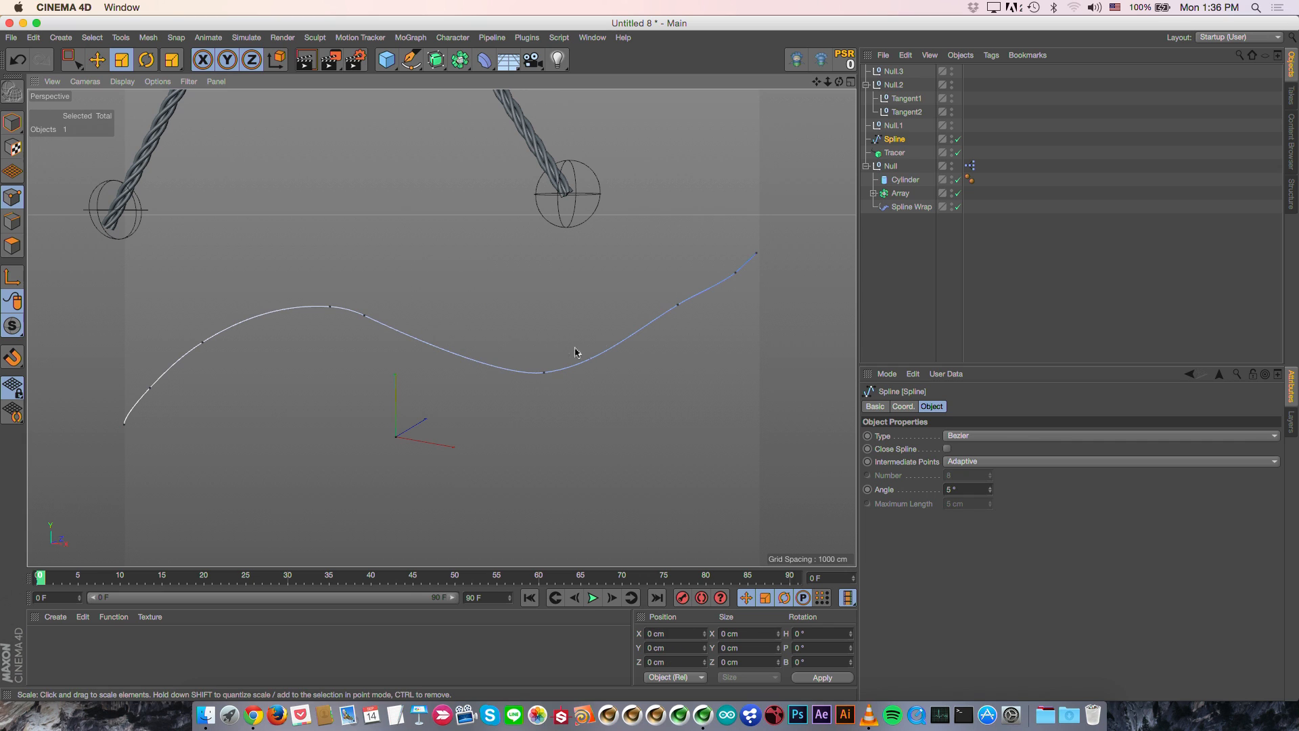
left_click(678, 304)
key("Delete")
left_click(735, 274)
key("Delete")
left_click(200, 343)
key("Delete")
left_click(365, 314)
key("Delete")
left_click(151, 389)
key("Delete")
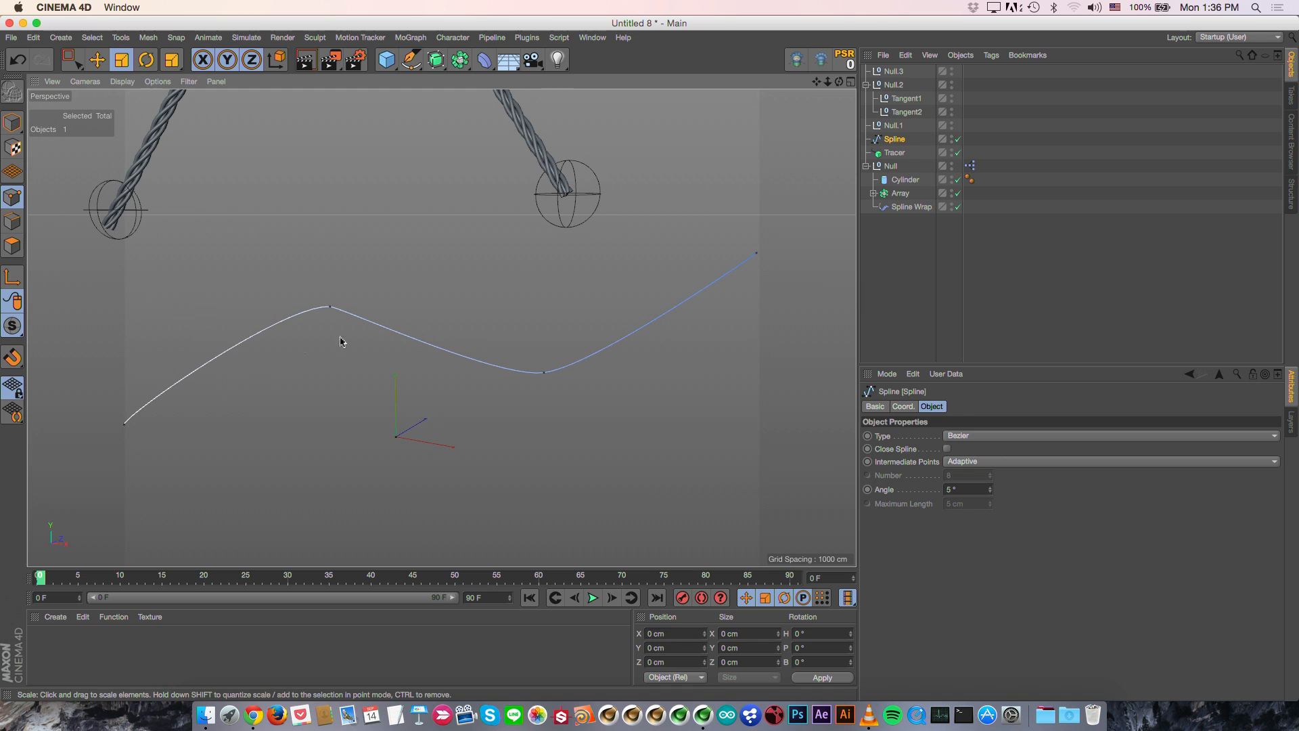
Step: Lengthen the tangent of the Spline's crest point, and run the point_autorig user script on the Spline
left_click(332, 308)
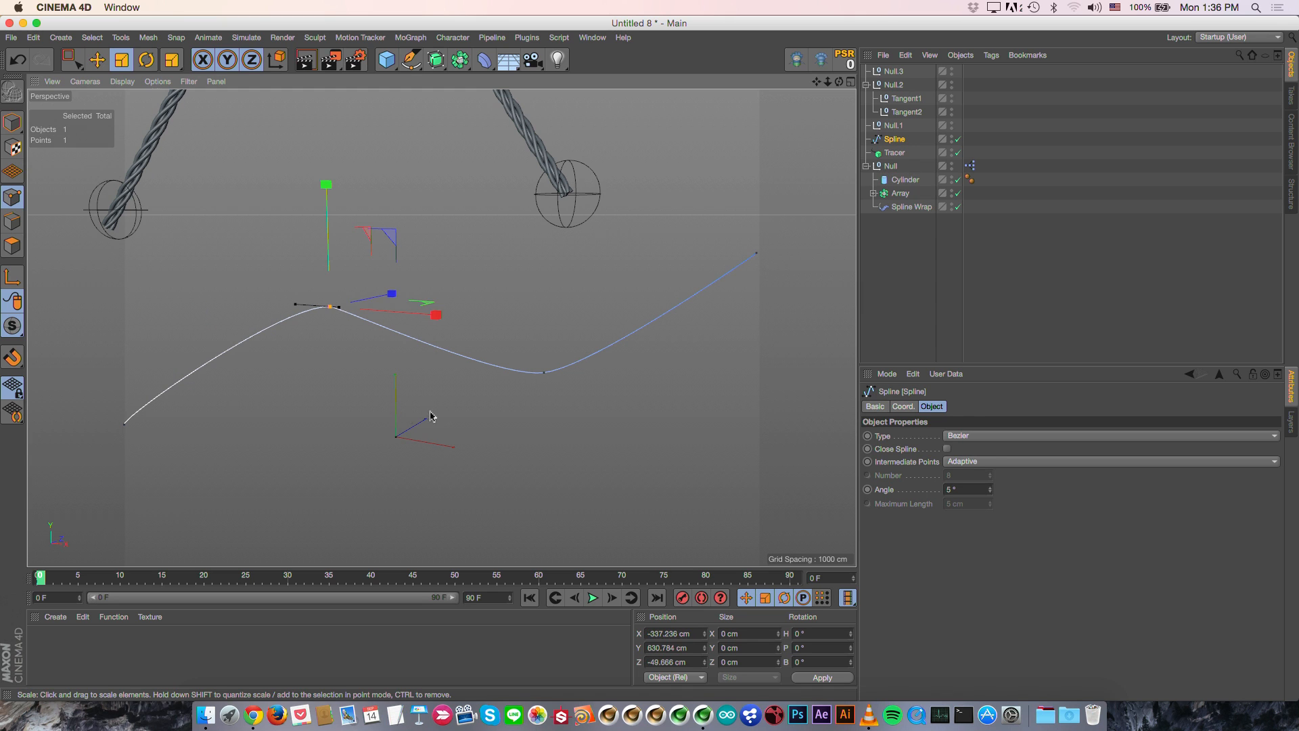
key("e")
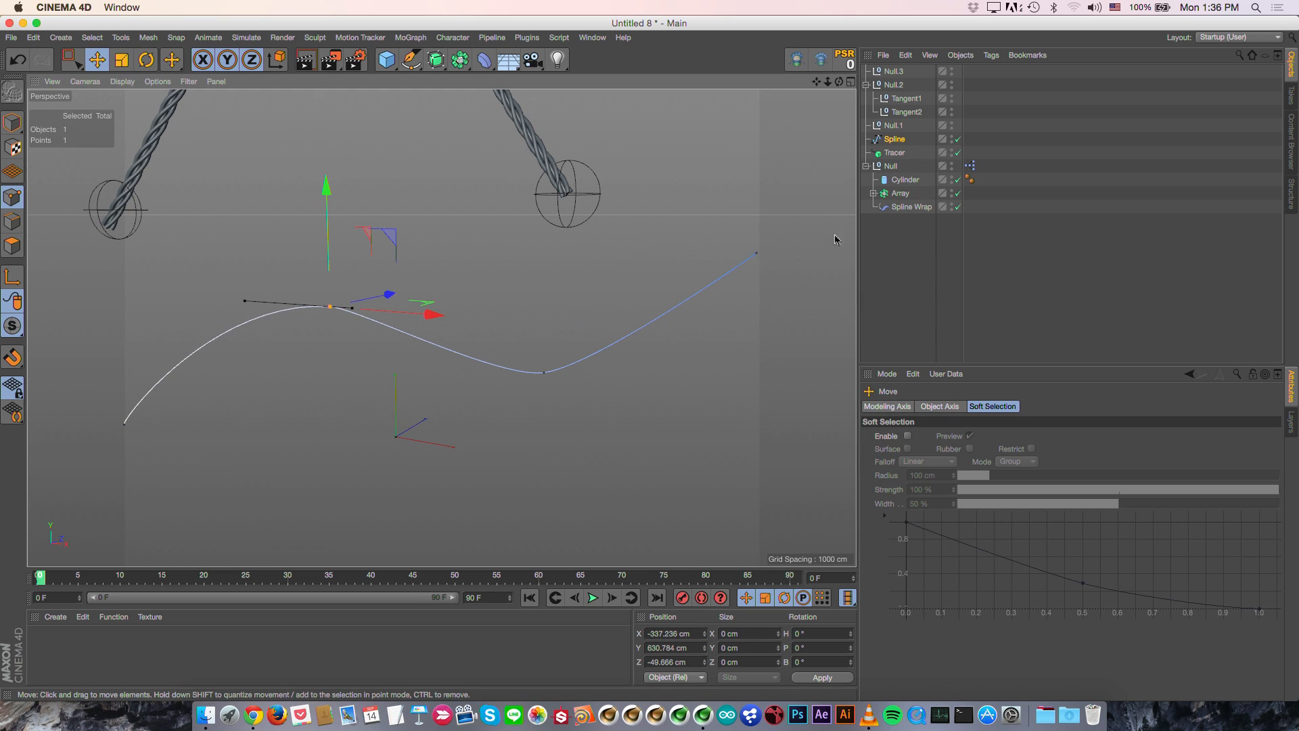
left_click(559, 37)
mouse_move(609, 57)
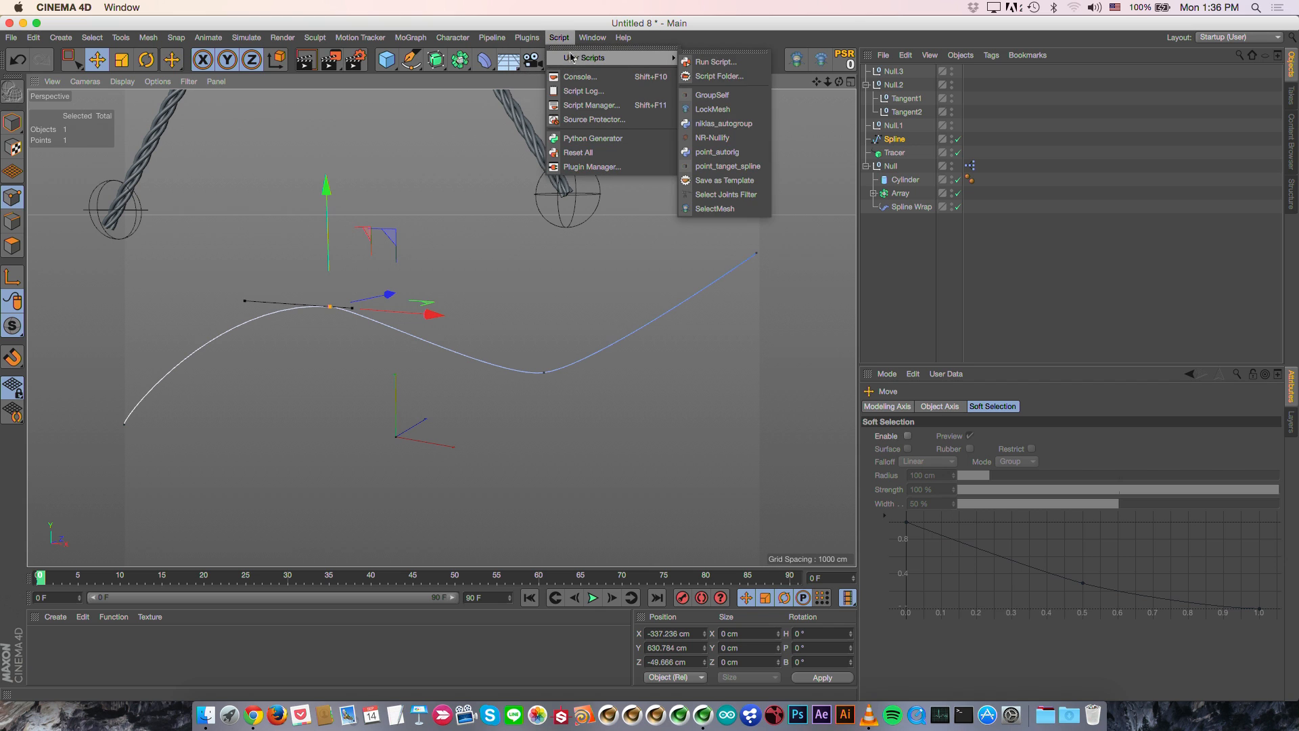
left_click(747, 157)
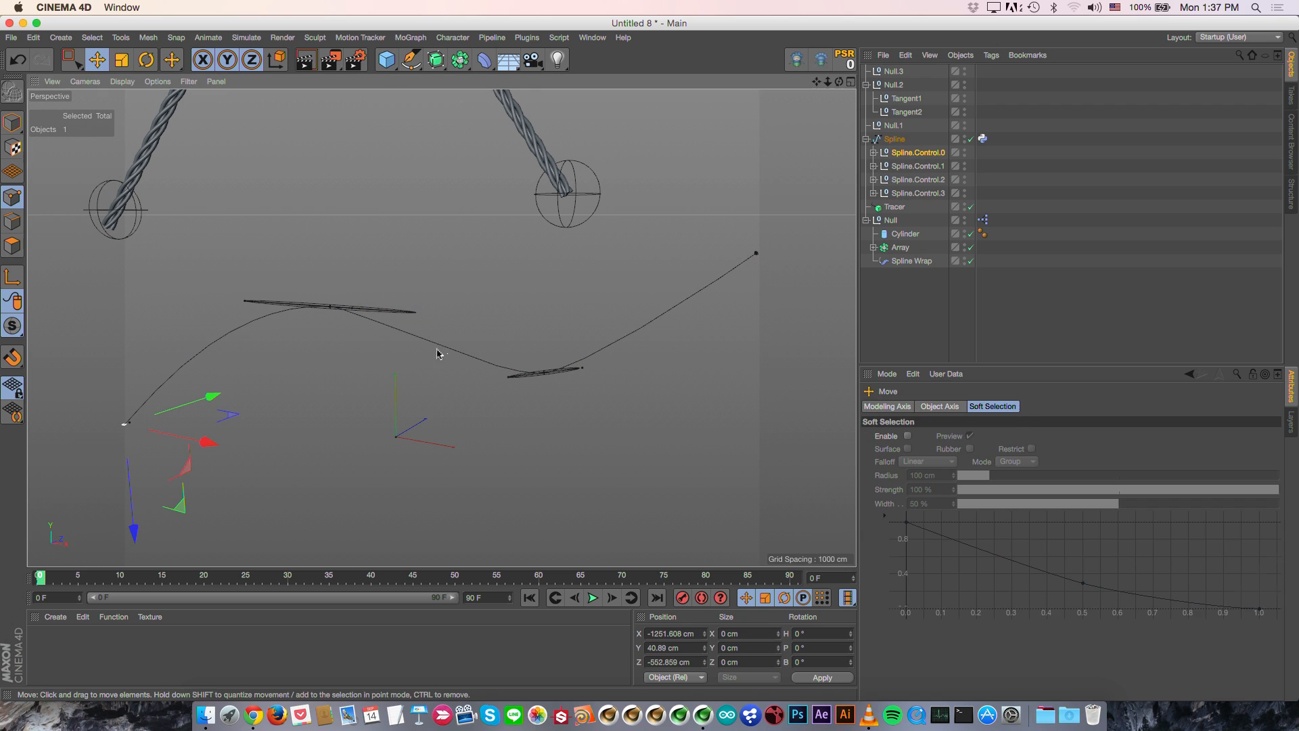
Step: Try moving and scaling the Spline.Control.1 null at the crest to test the generated rig
left_click(332, 304)
left_click_drag(430, 397, 476, 487)
key("super+z")
key("t")
key("super+z")
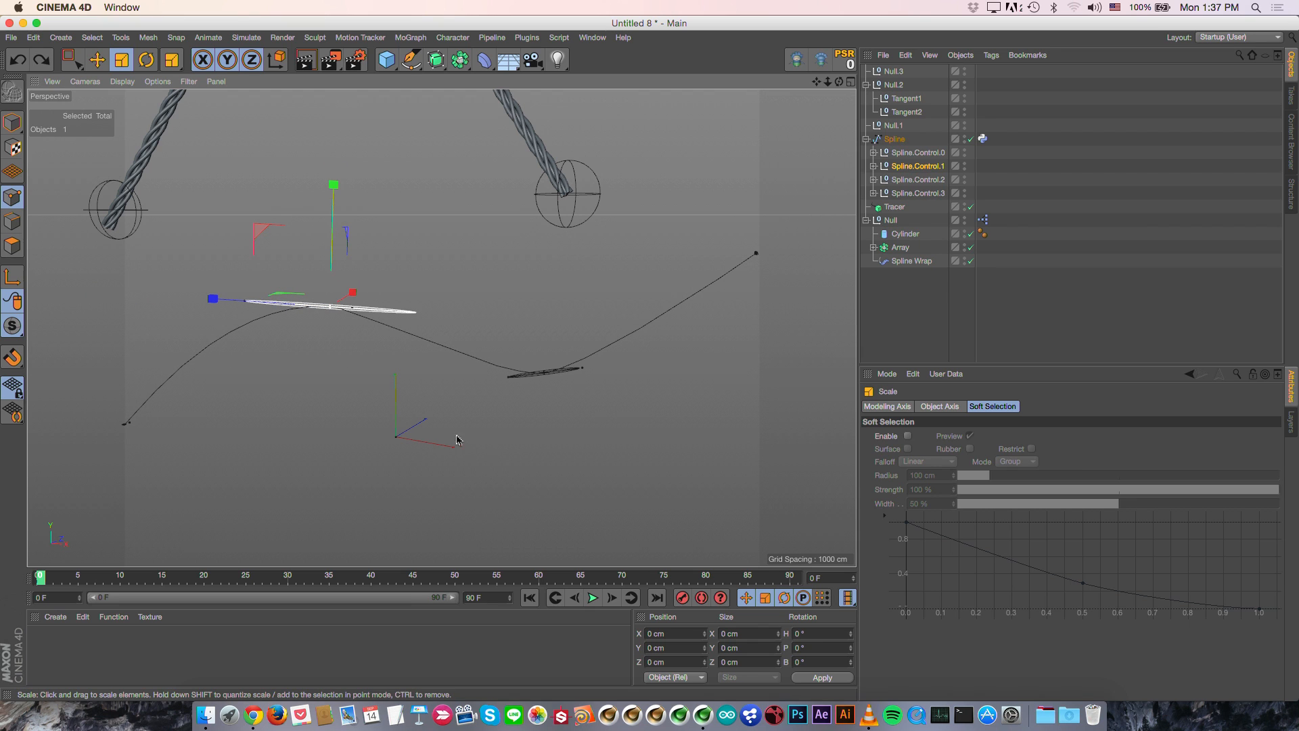
Step: Assign the rigged Spline as the path of the rope's Spline Wrap deformer
left_click(908, 261)
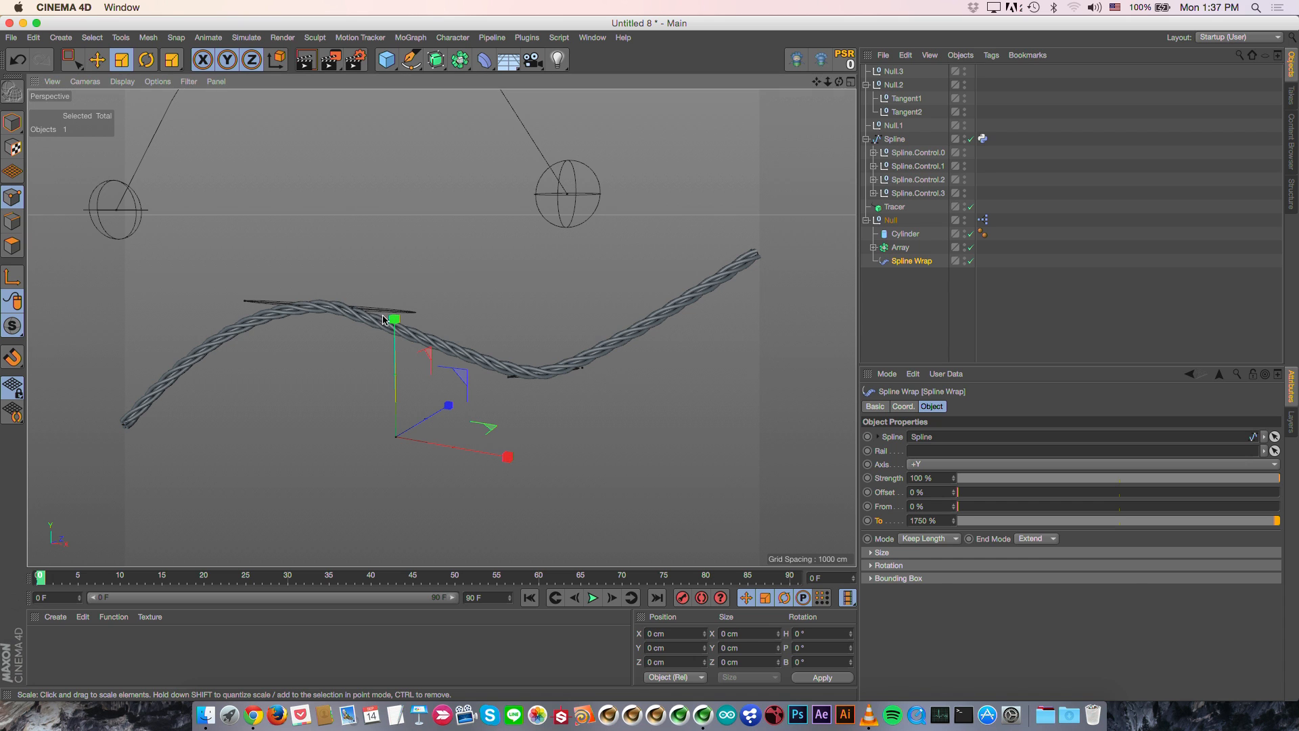
Step: Try moving the Spline.Control.1 null up to bend the wrapped rope, and undo the move
key("e")
left_click(917, 166)
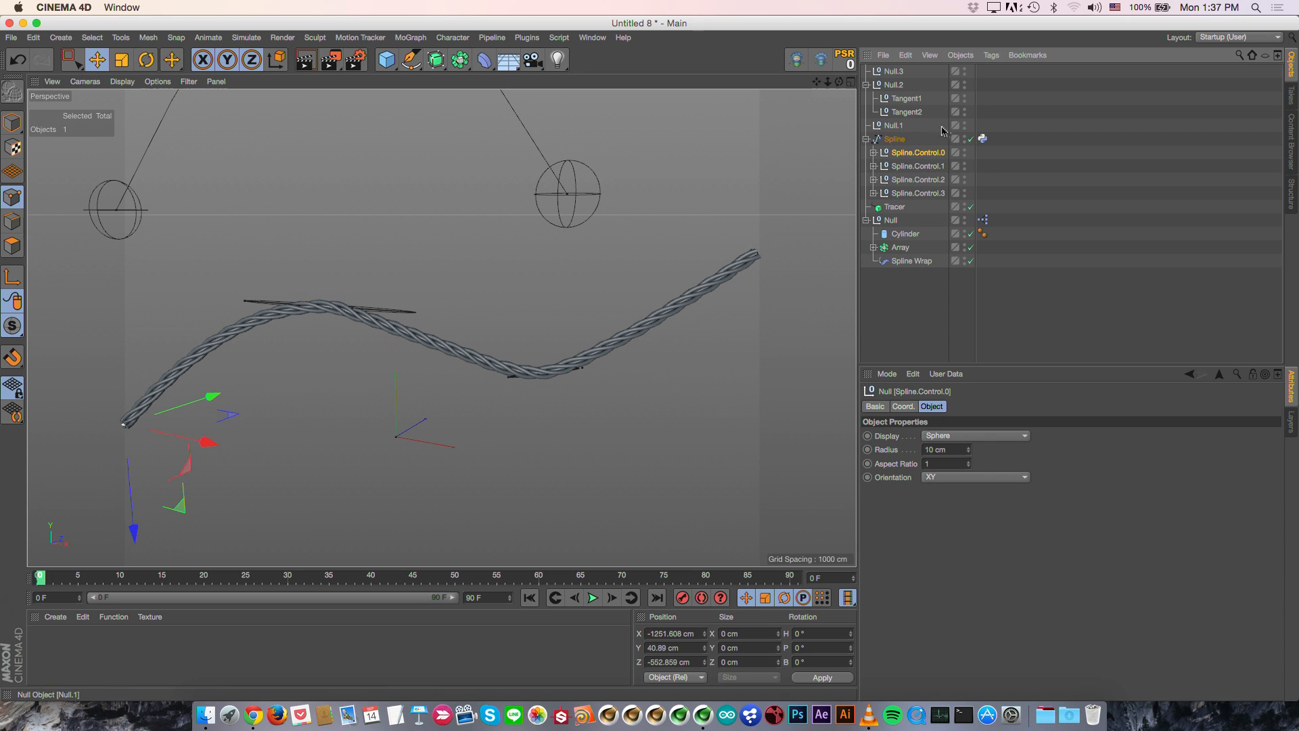
left_click_drag(451, 406, 492, 295)
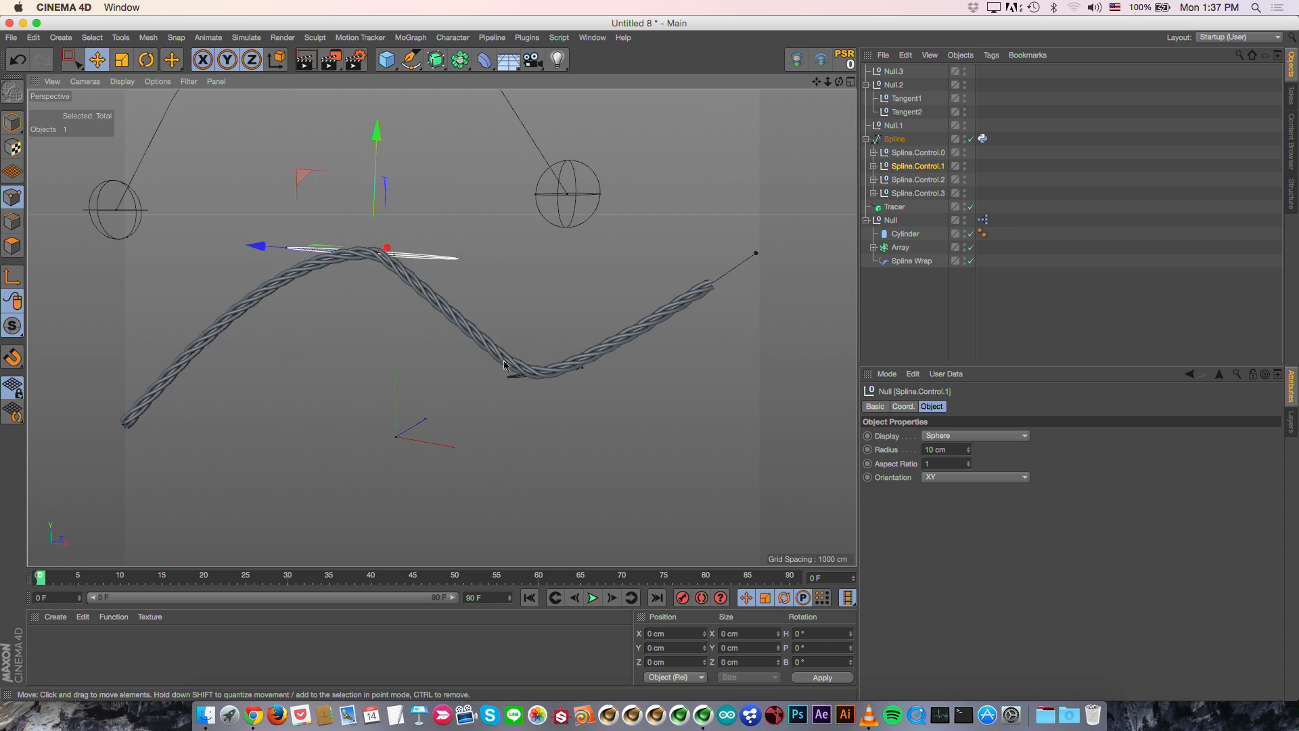
key("super+z")
Step: Close the project without saving, and open GYO_ALL_3dan_BasketCannonRopesNoScene_v016_ore.c4d from the 02-Ropes folder inside Tech_Animation_Demo
key("super+F4")
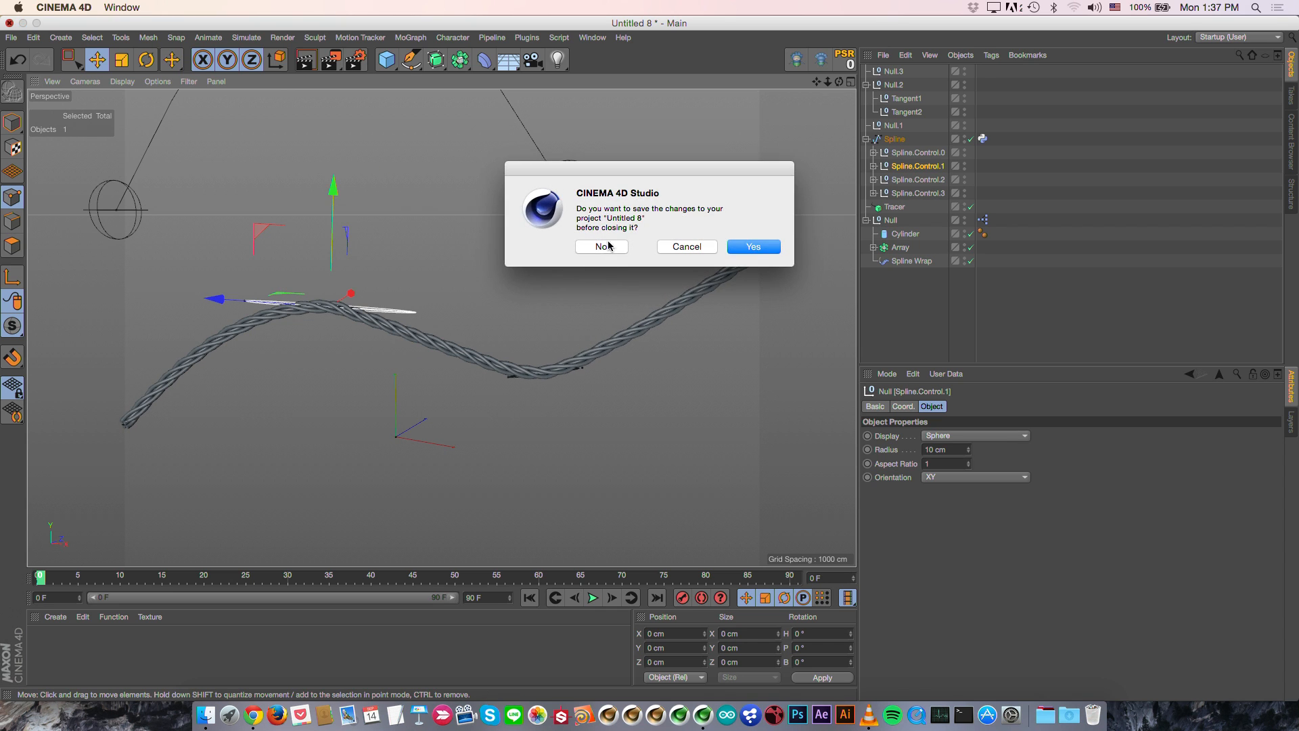
left_click(602, 246)
left_click(209, 721)
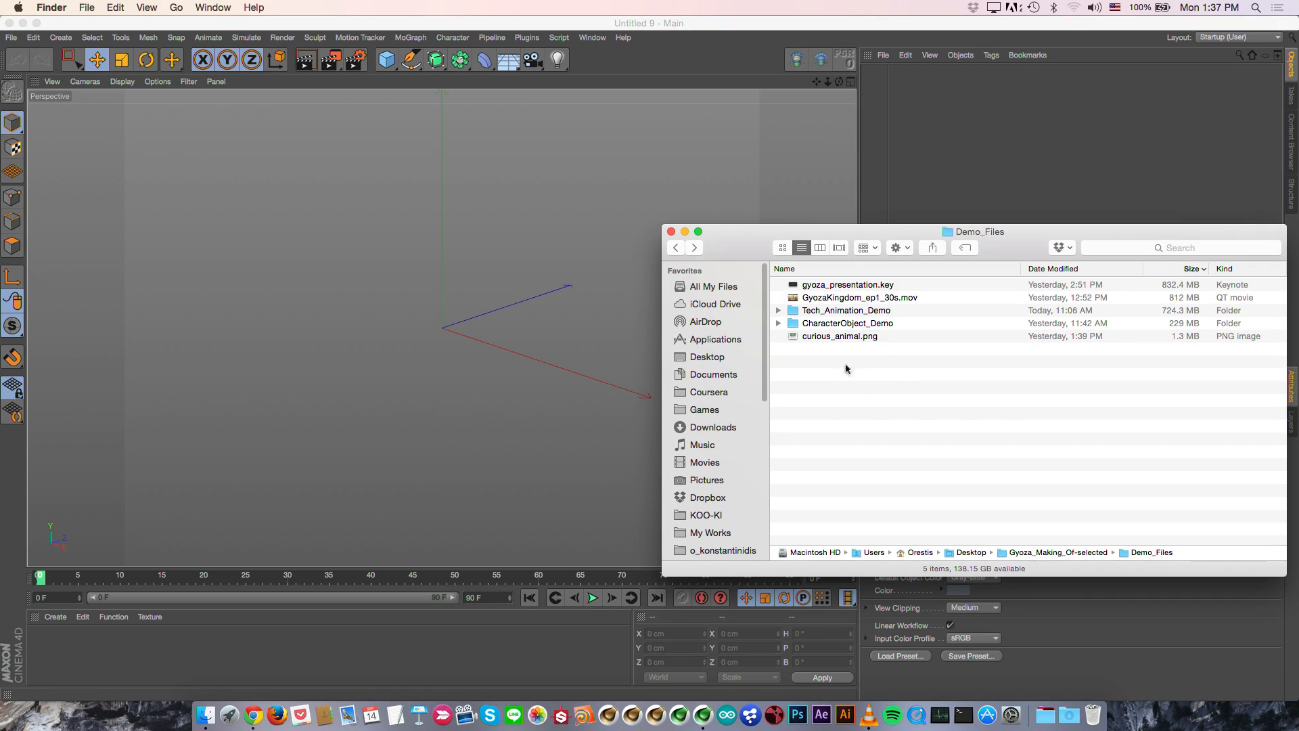
double_click(849, 312)
double_click(850, 309)
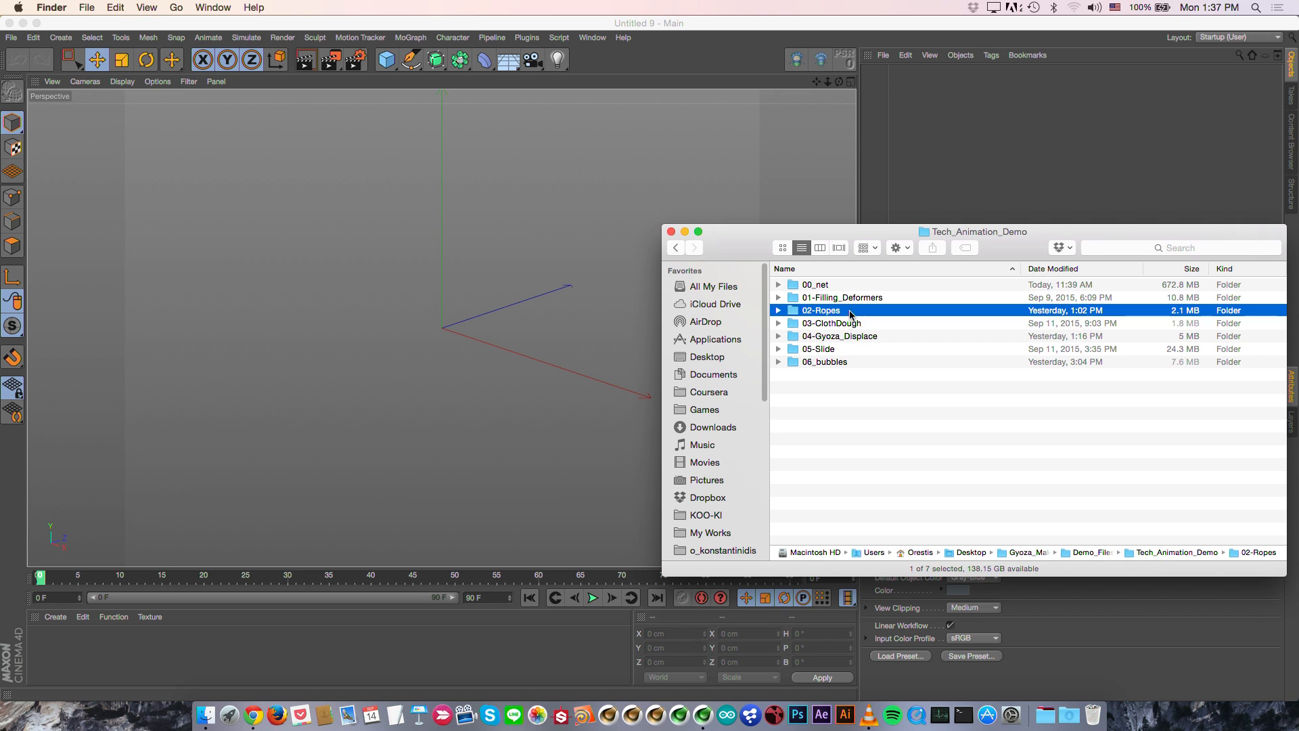
double_click(886, 285)
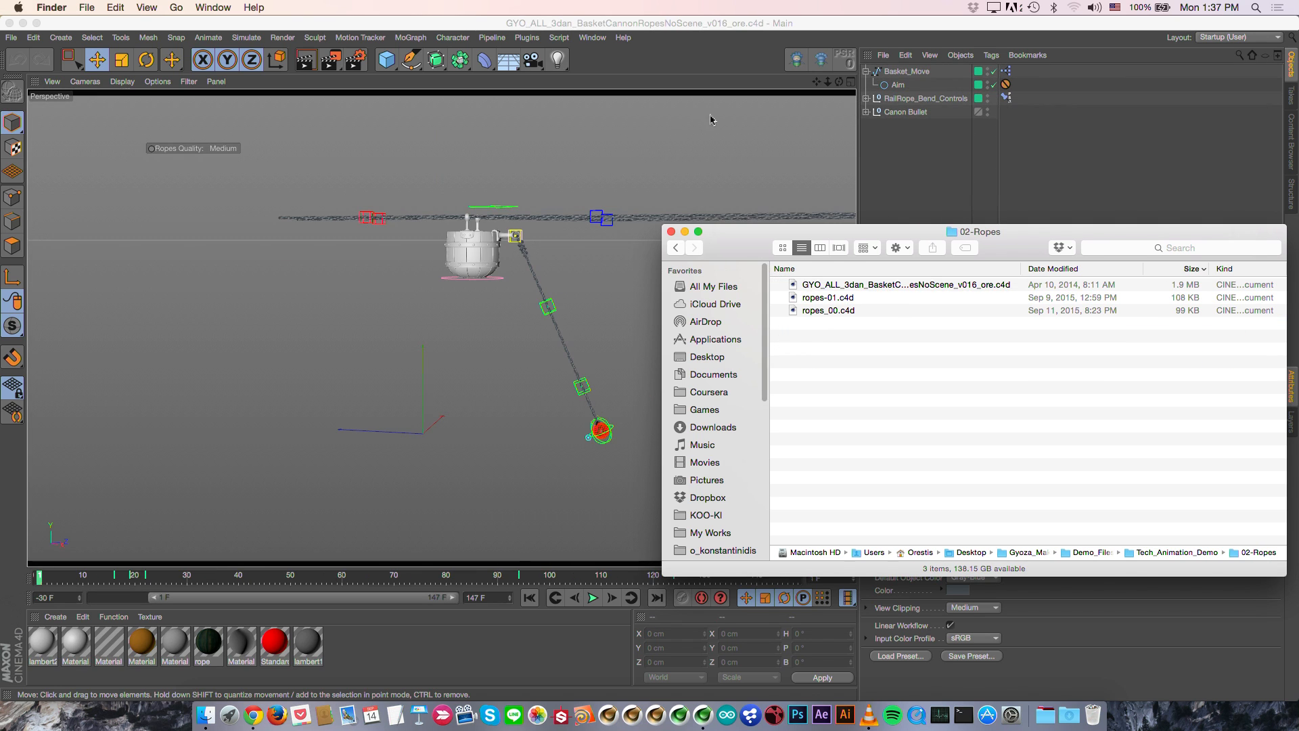
Step: Try moving the Basket_Move control to shift the basket and bend the rail ropes, and undo the moves
left_click_drag(480, 260, 556, 339, "alt")
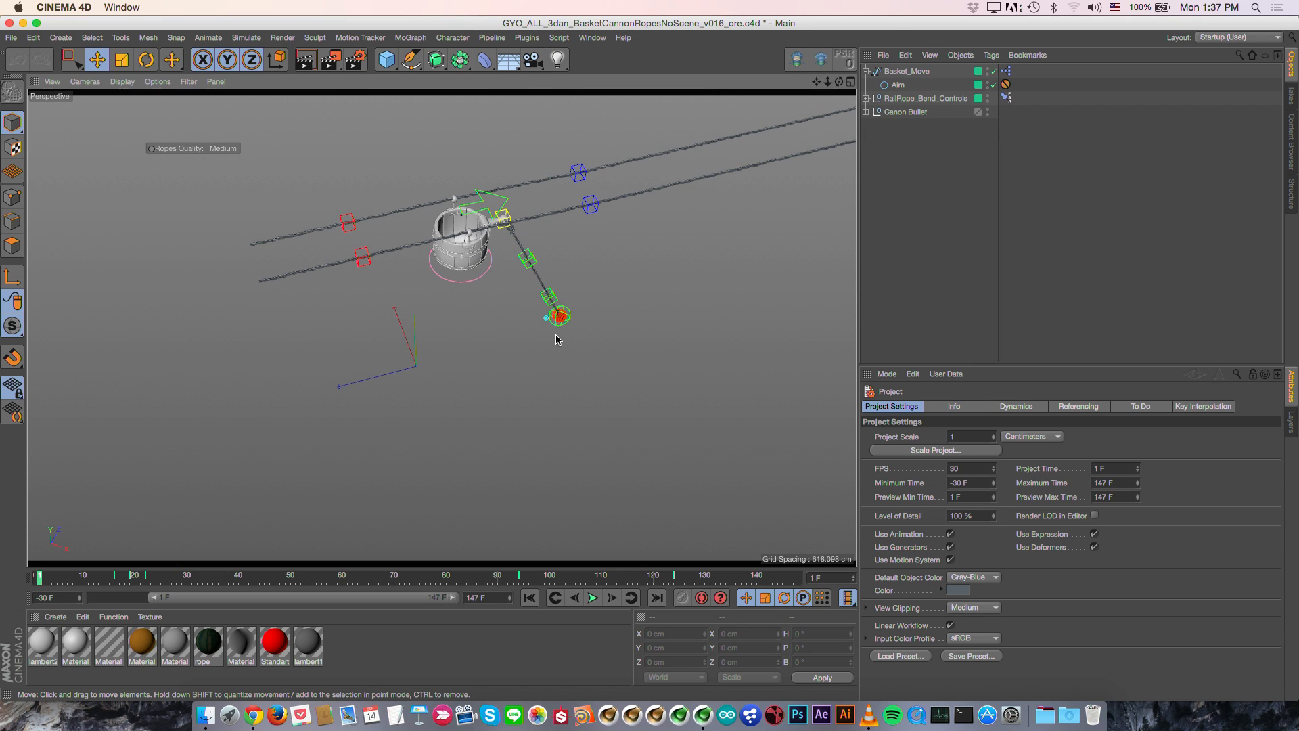
left_click_drag(477, 244, 490, 188, "alt")
left_click(497, 198)
left_click_drag(459, 245, 576, 249, "alt")
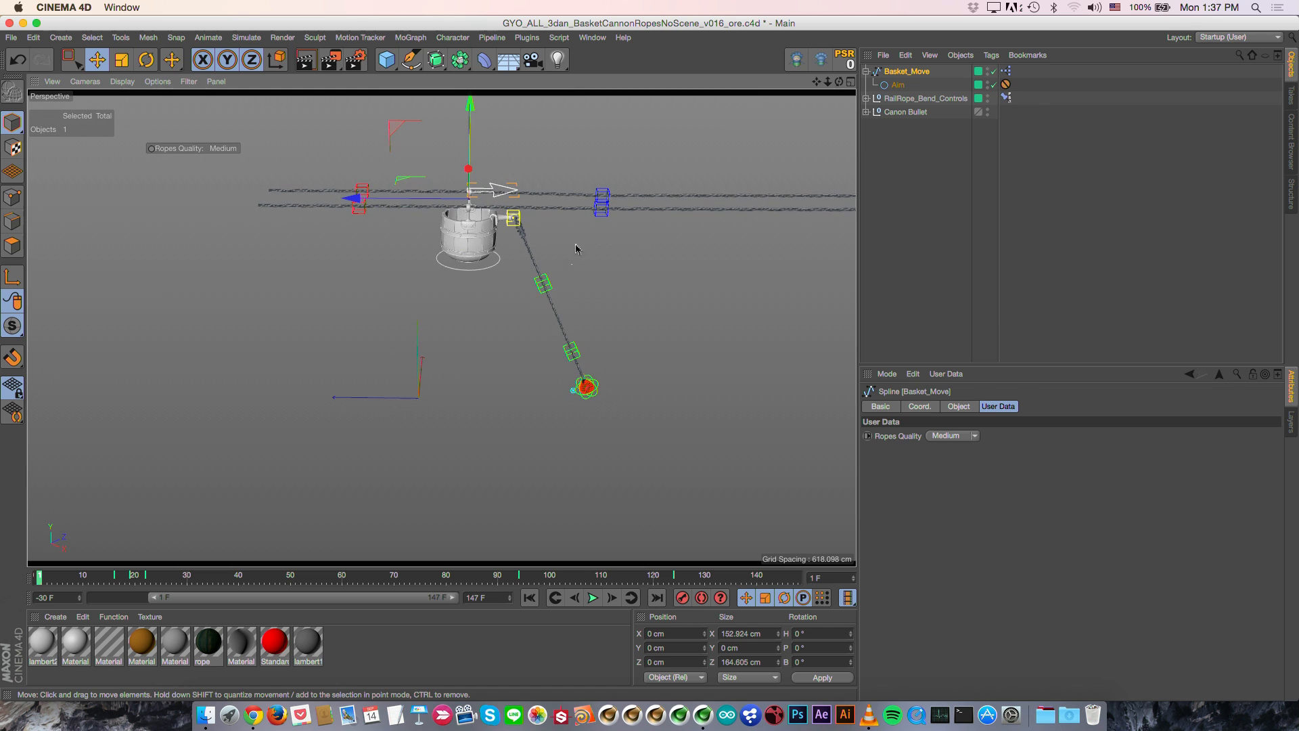
left_click_drag(426, 138, 666, 169)
key("super+z")
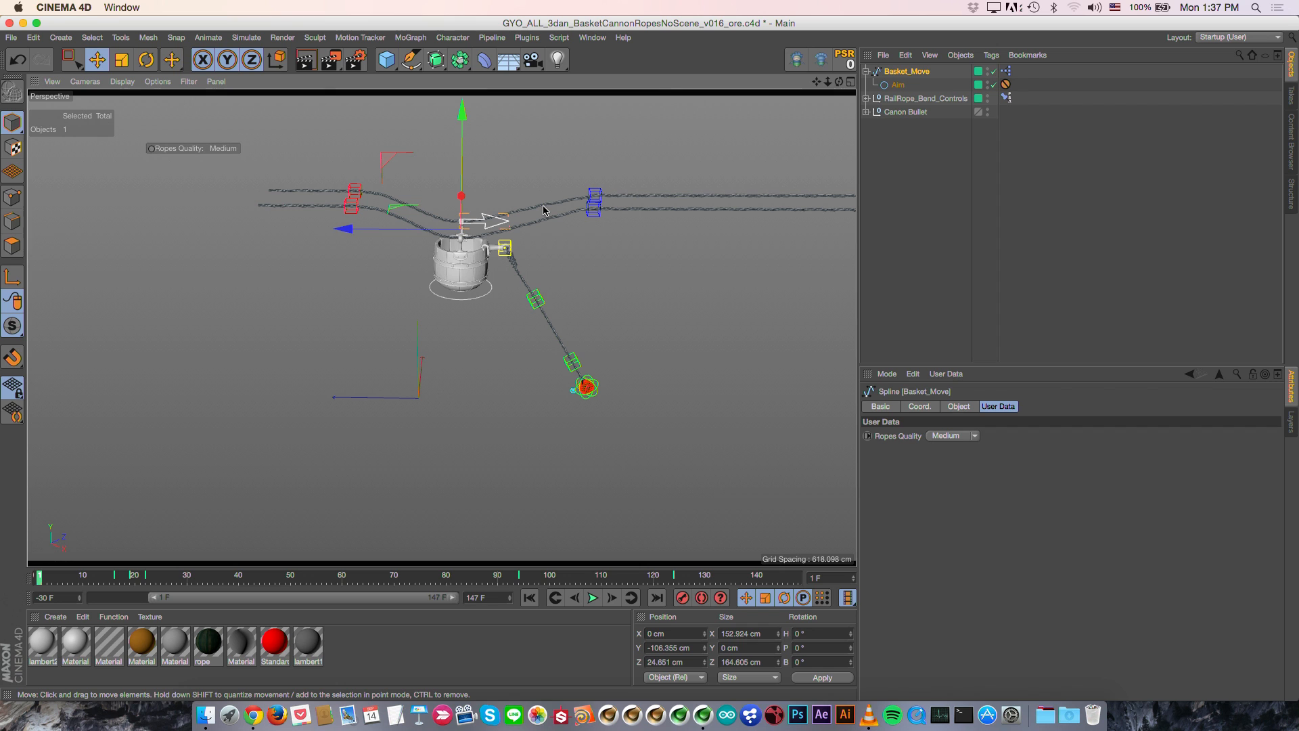
left_click_drag(399, 168, 430, 181)
key("super+z")
key("super+z")
key("super+z")
key("super+z")
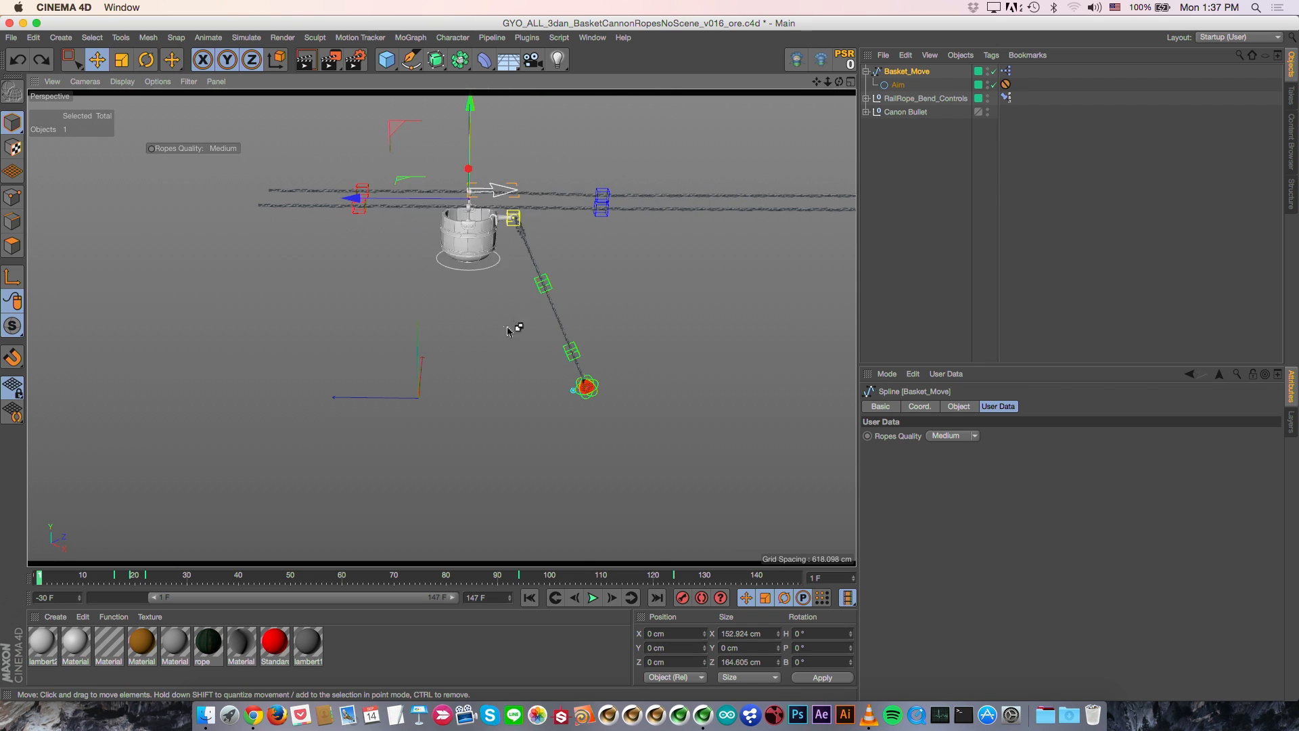
Step: Pull the upper green control of the hanging rope outward, away from the basket, and increase its tangent size for a rounder bend
mouse_move(643, 358)
left_mouse_down("alt")
mouse_move(557, 329)
mouse_move(550, 298)
left_mouse_up("alt")
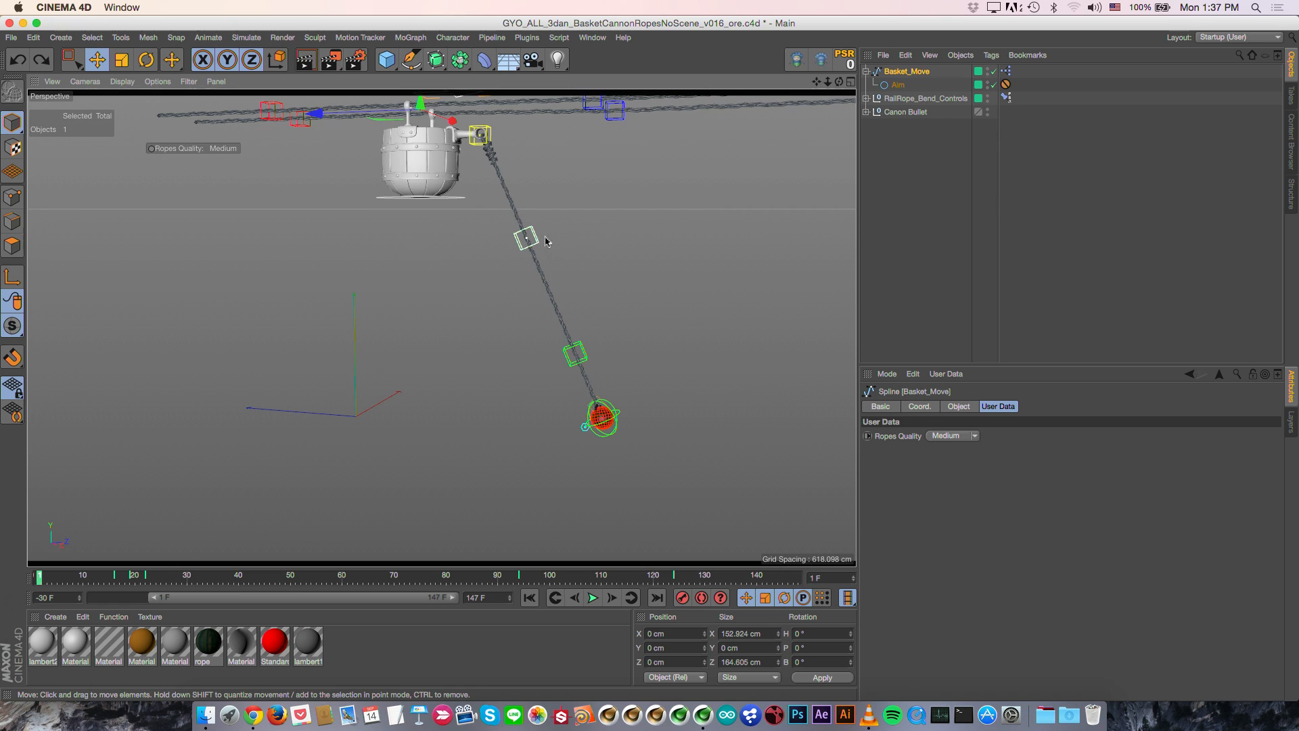
left_click(555, 250)
left_click_drag(537, 242, 663, 211)
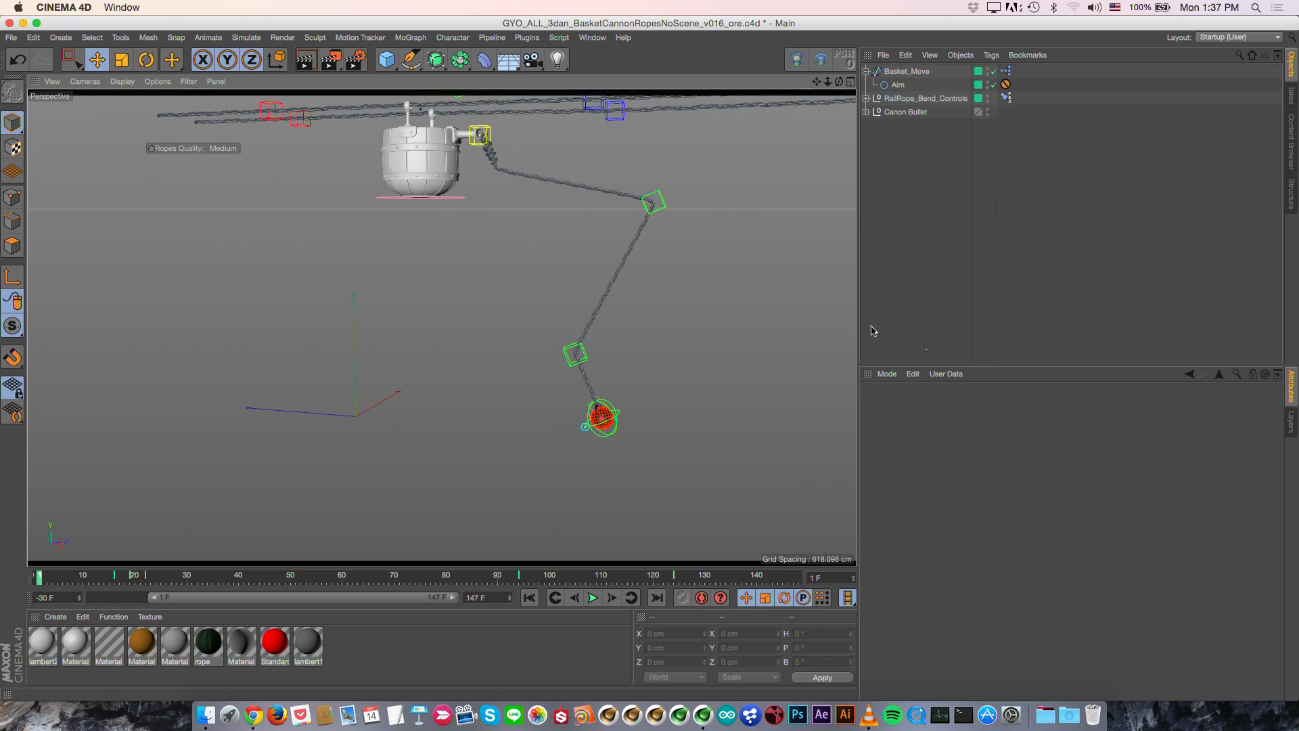
left_click(663, 210)
left_click_drag(981, 436, 1086, 448)
Step: Move the lower green rope control back under the basket, rotate it and increase its tangent size to form an S-curve
left_click(574, 353)
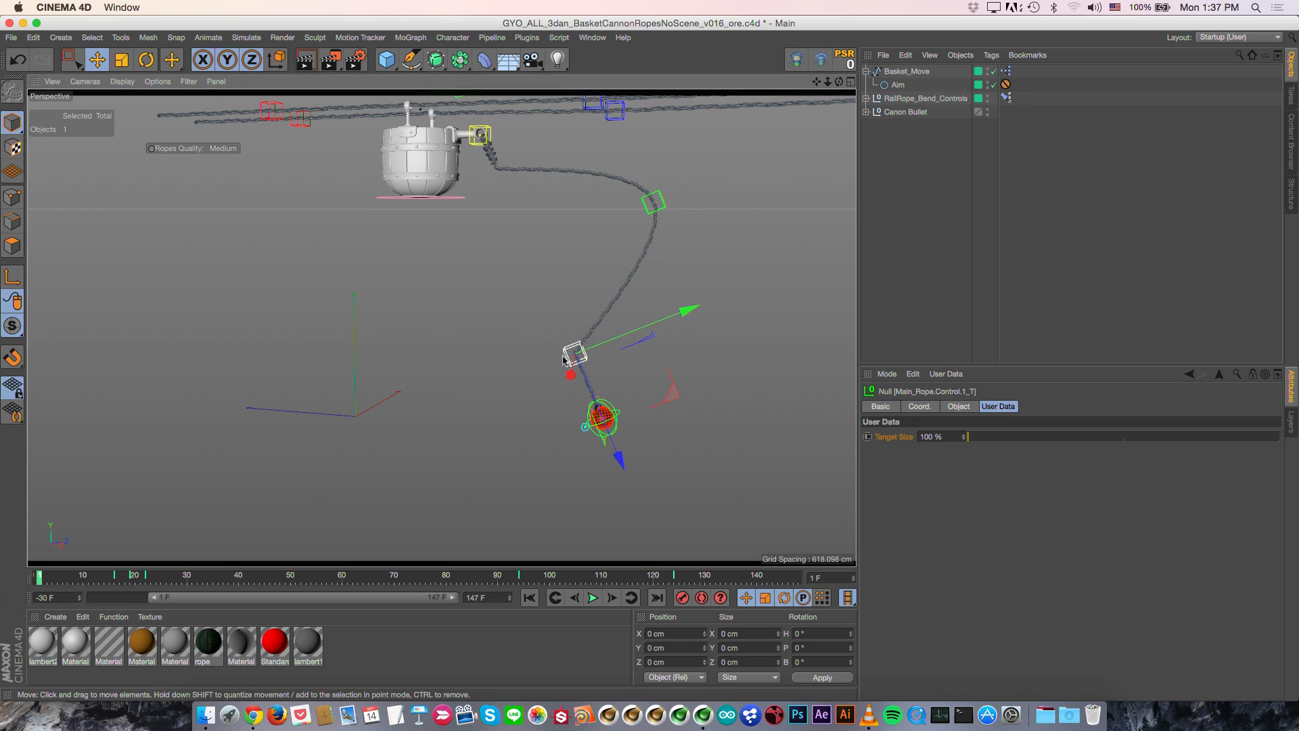
left_click_drag(739, 406, 623, 363)
key("r")
left_click_drag(702, 281, 708, 487)
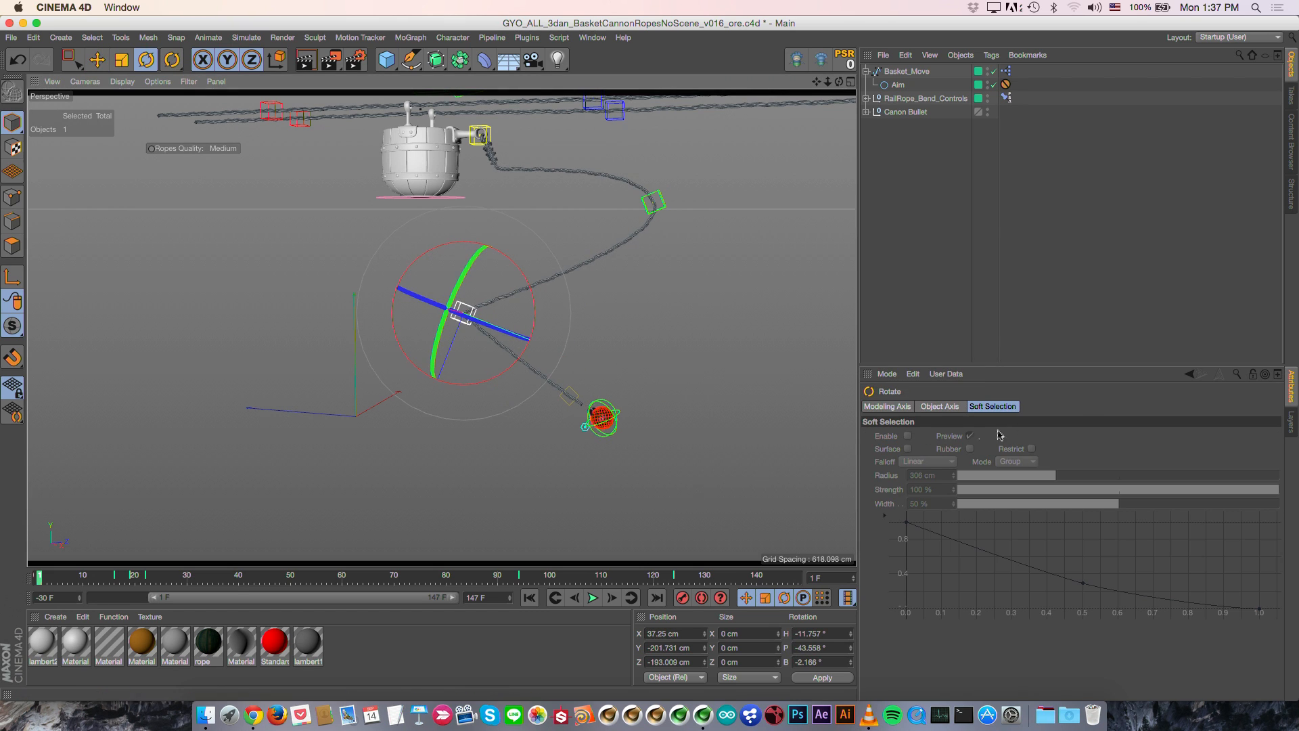
left_click(893, 376)
left_click(907, 438)
left_click_drag(974, 436, 1144, 437)
Step: Rotate the yellow control at the basket's rope attachment to a pitch of about 69° to smooth the rope's start
left_click_drag(500, 234, 587, 255, "alt")
left_click(482, 128)
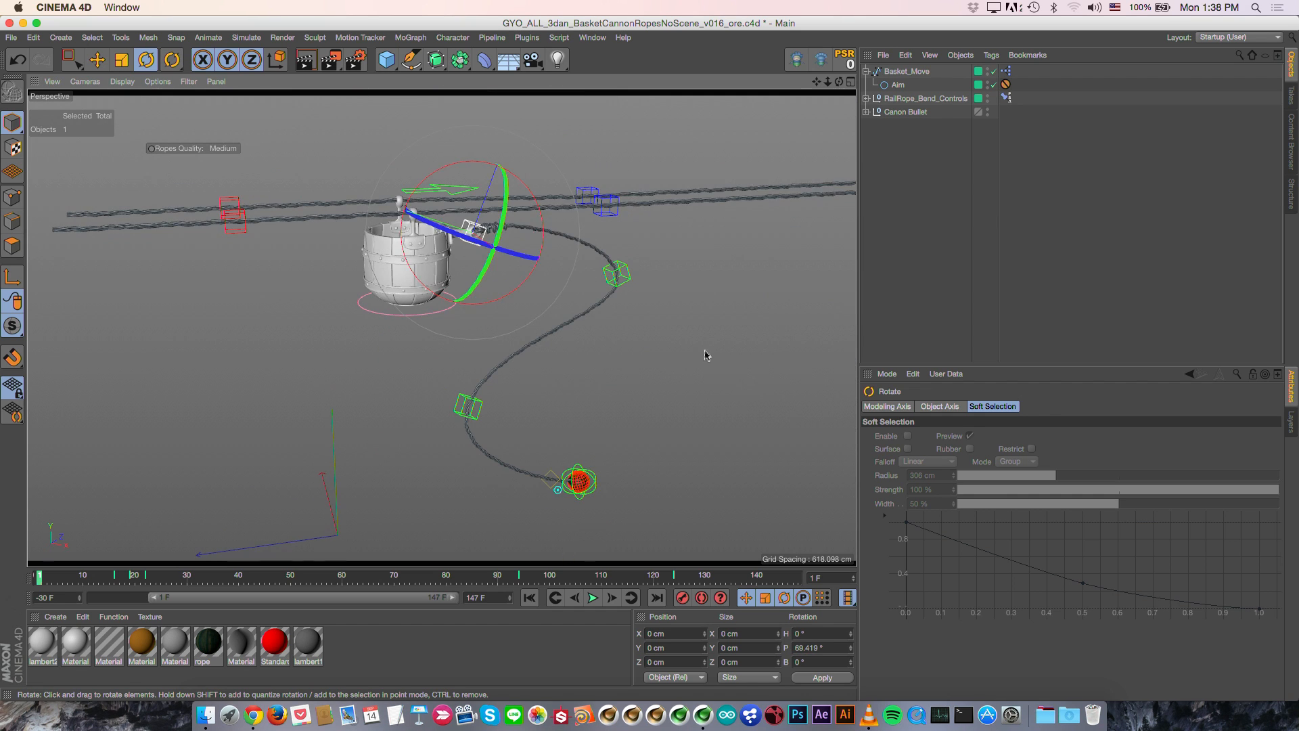
left_click(704, 352)
Step: Close the ropes project without saving, and open the 03-ClothDough folder of Tech_Animation_Demo in Finder
key("super+w")
left_click(614, 263)
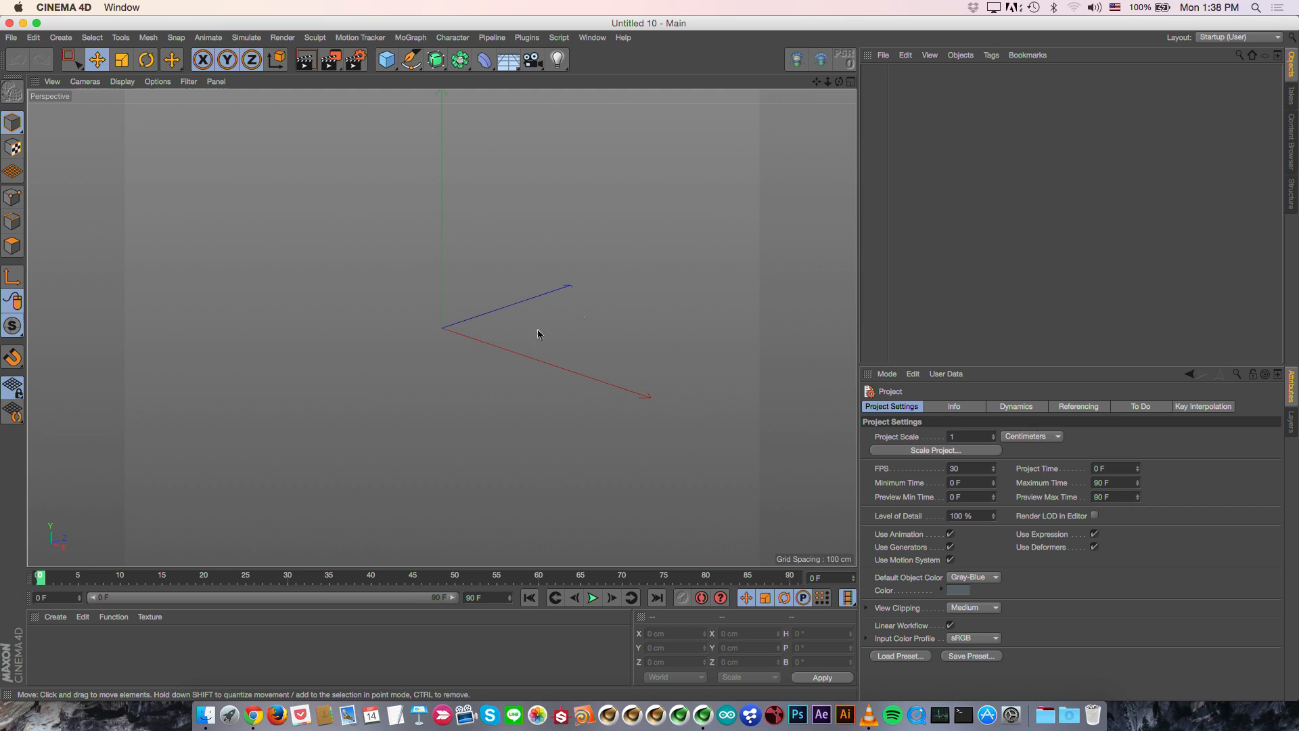
left_click(205, 715)
left_click(675, 248)
left_click(846, 325)
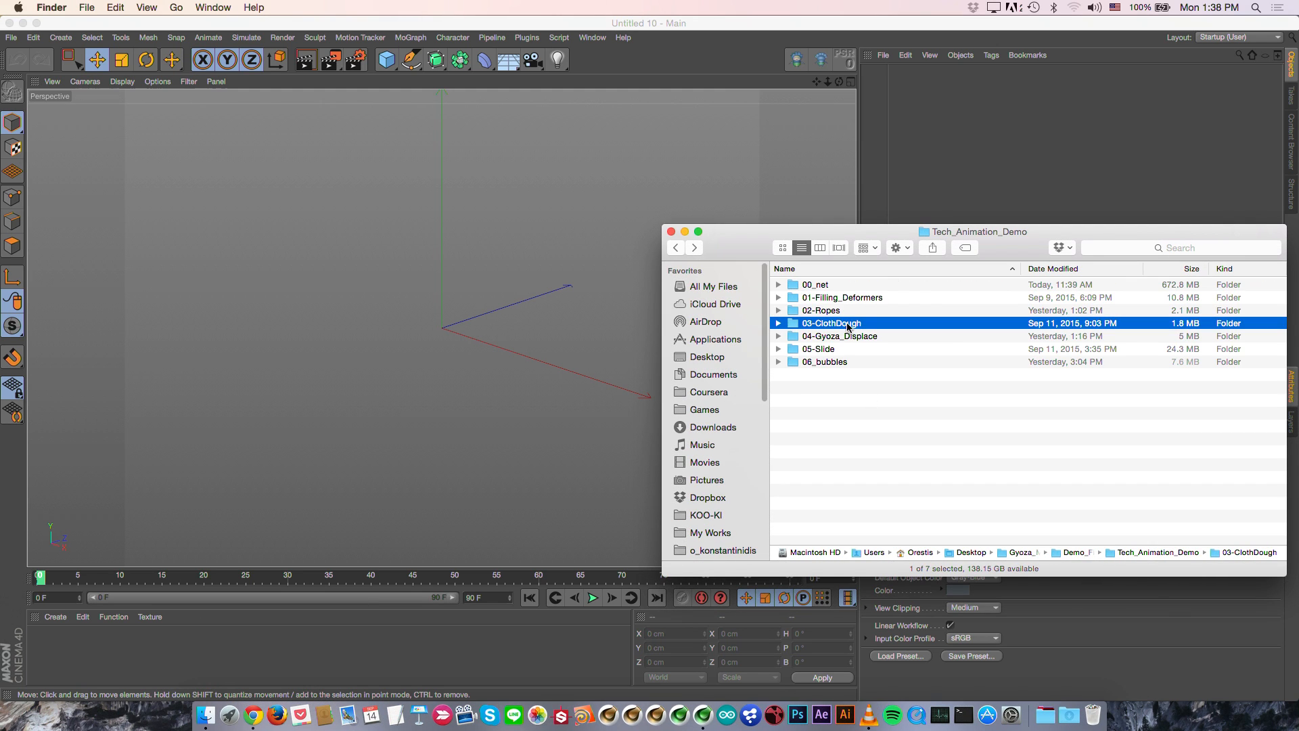
double_click(846, 324)
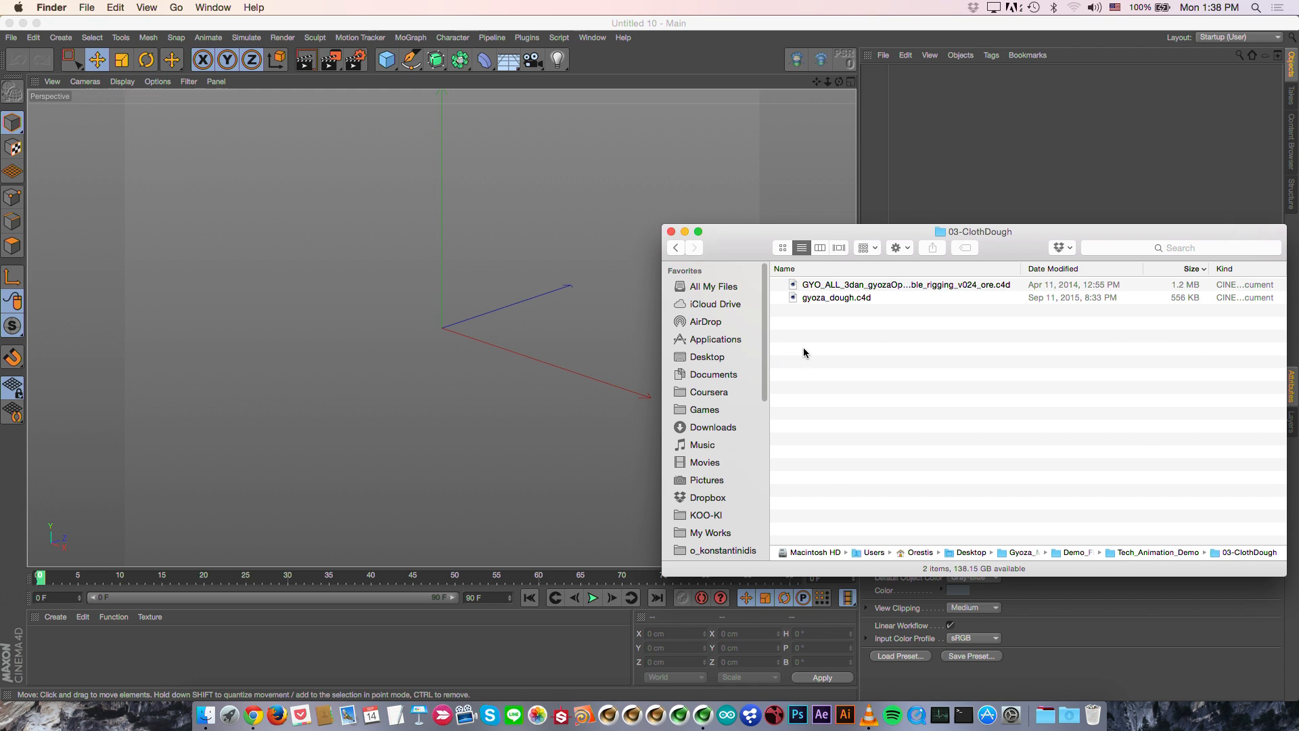
Step: Go back to the folder containing the videos in Finder and open GyozaKingdom_ep1_30s.mov in QuickTime Player
left_click(676, 247)
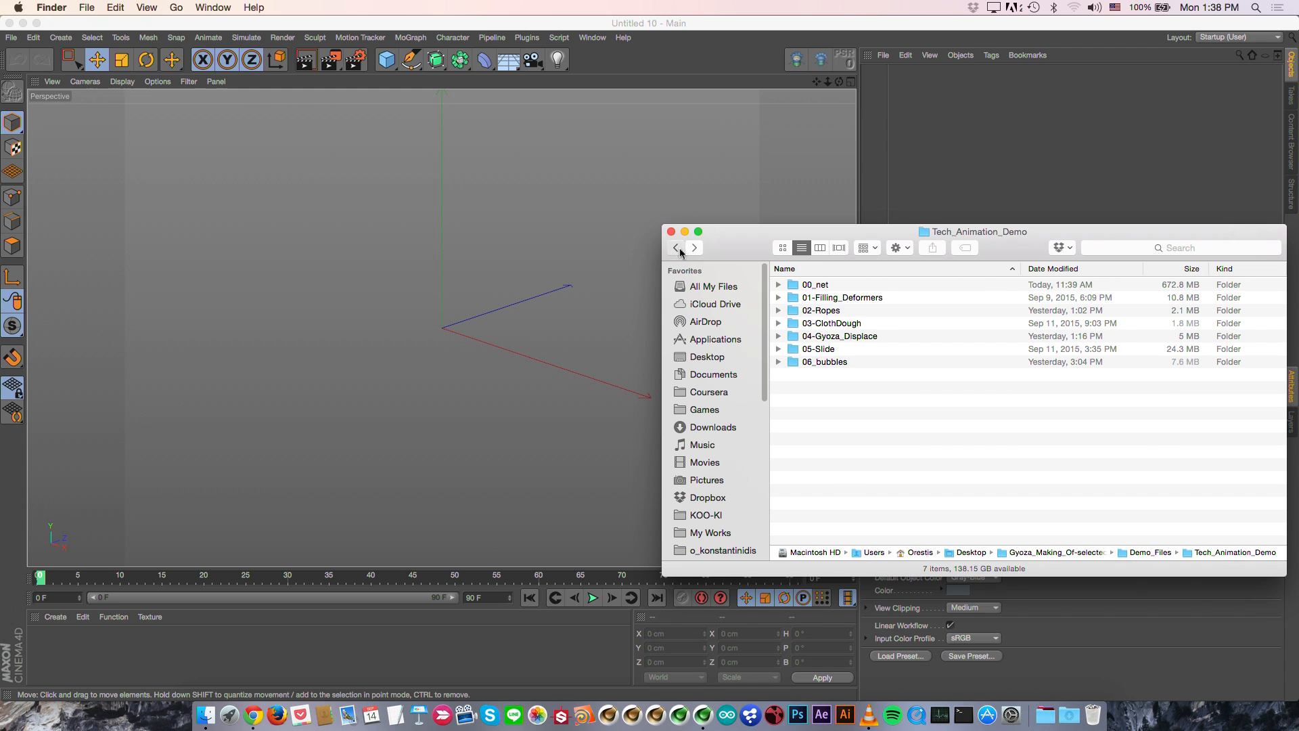
left_click(675, 248)
double_click(878, 298)
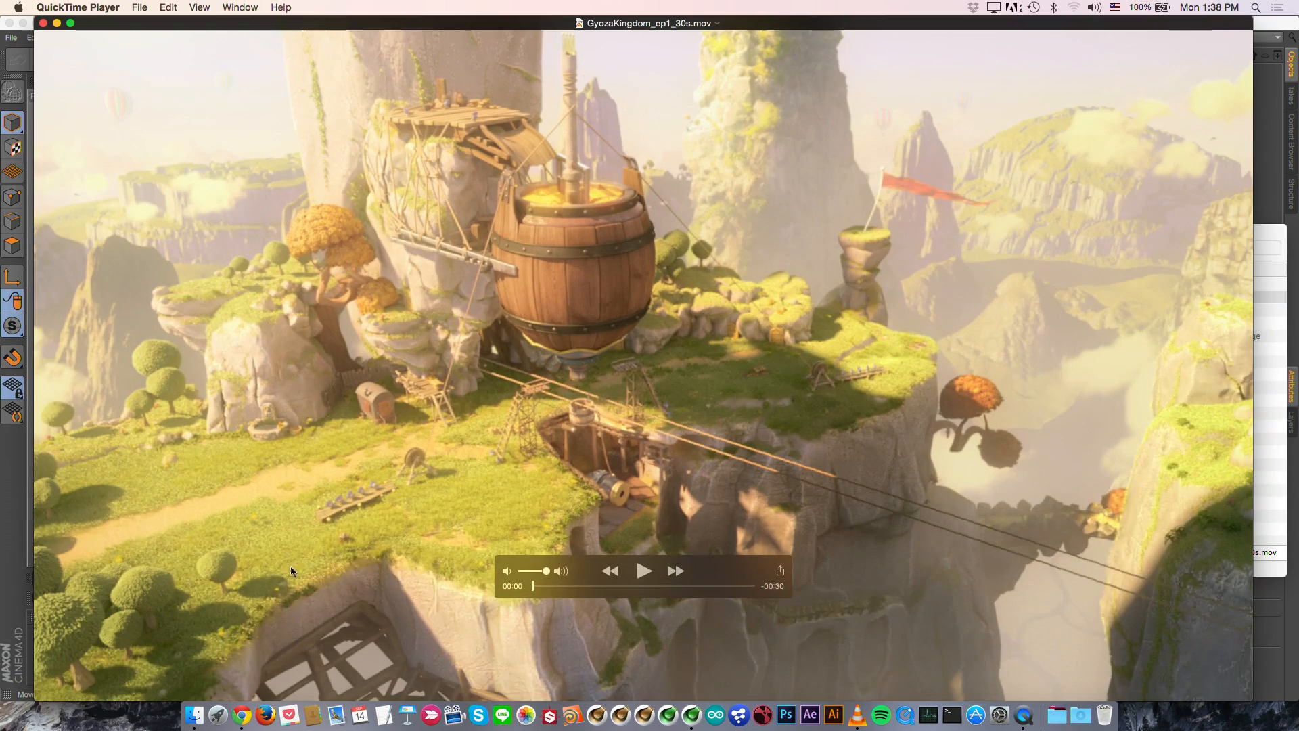
Step: Skim through the GyozaKingdom_ep1_30s.mov film to review its dough shots, pause it and quit the player
left_click_drag(533, 586, 616, 590)
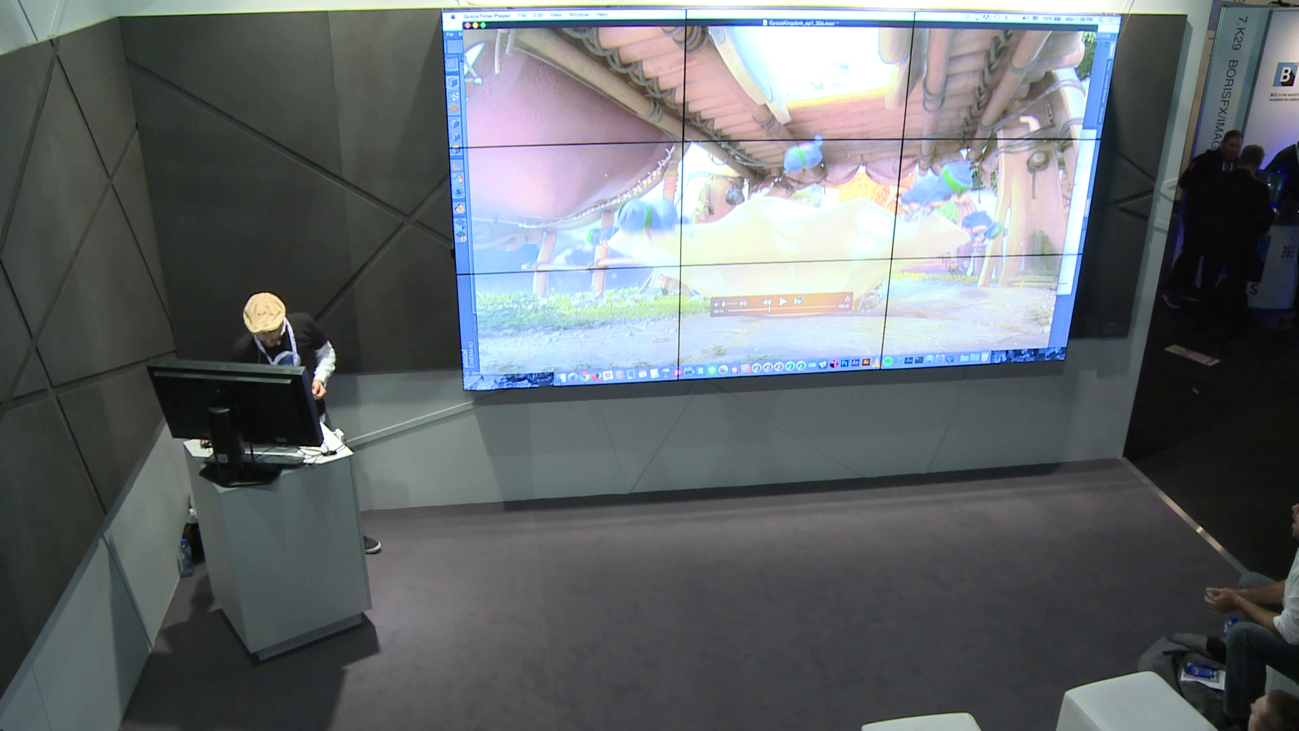
left_click_drag(769, 306, 770, 308)
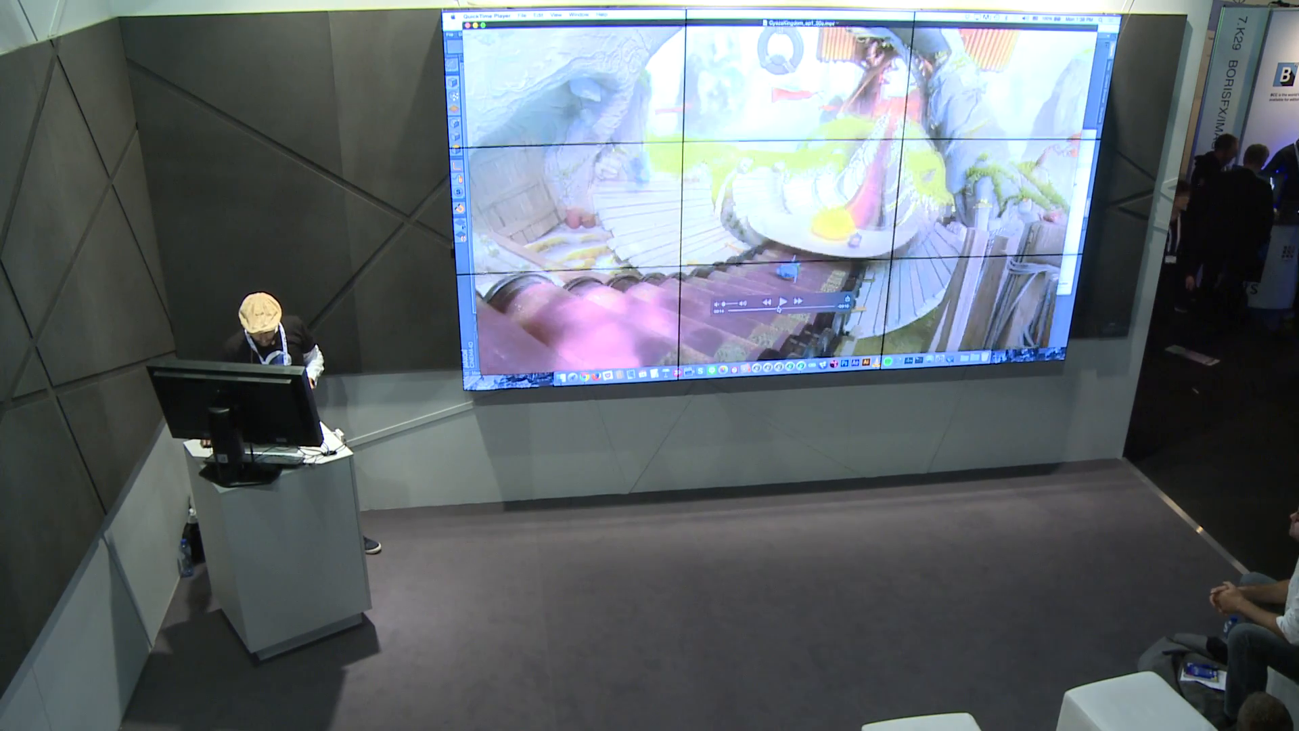
left_click_drag(780, 308, 782, 309)
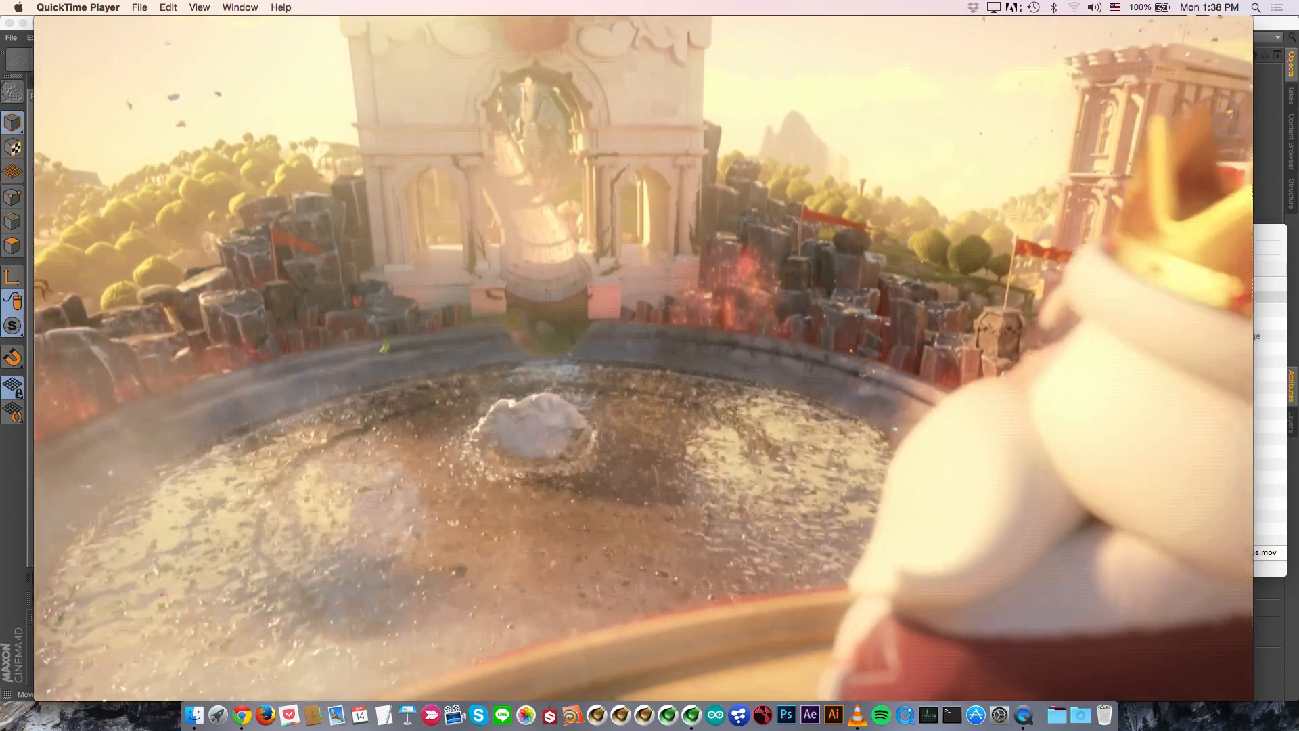
key("space")
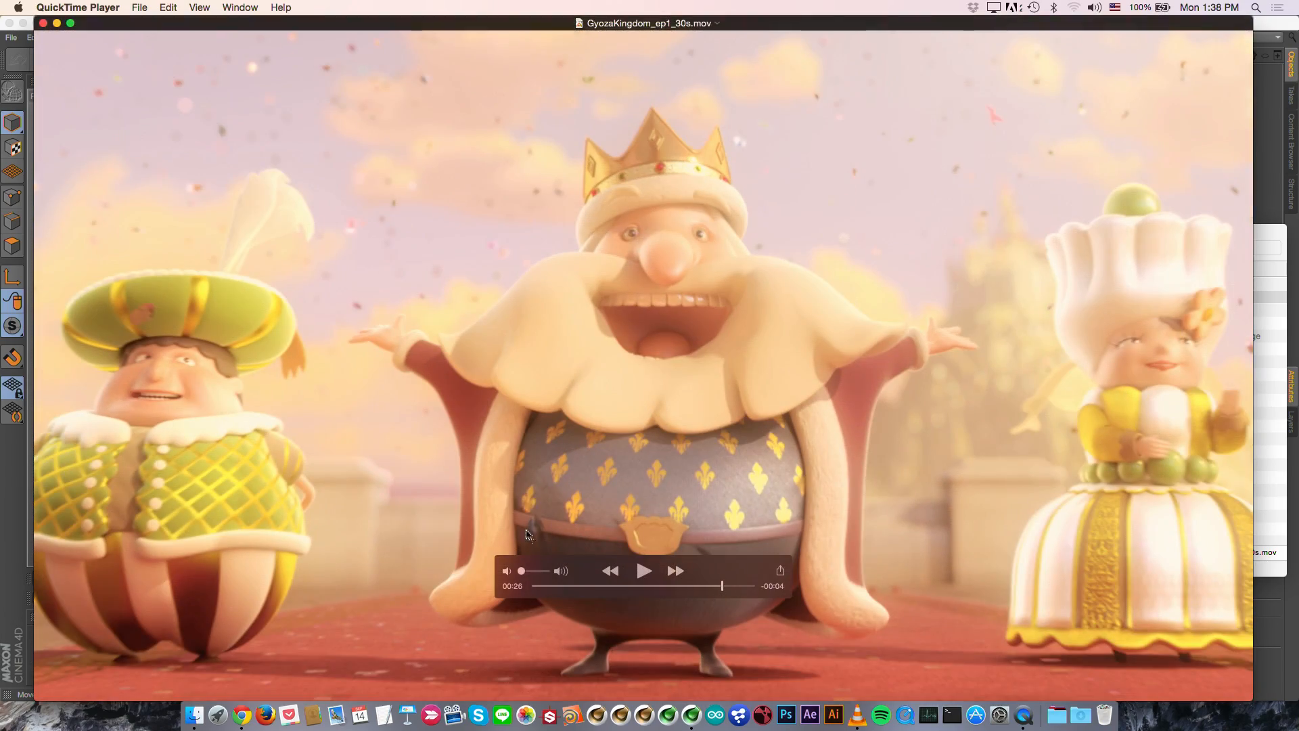
key("super+q")
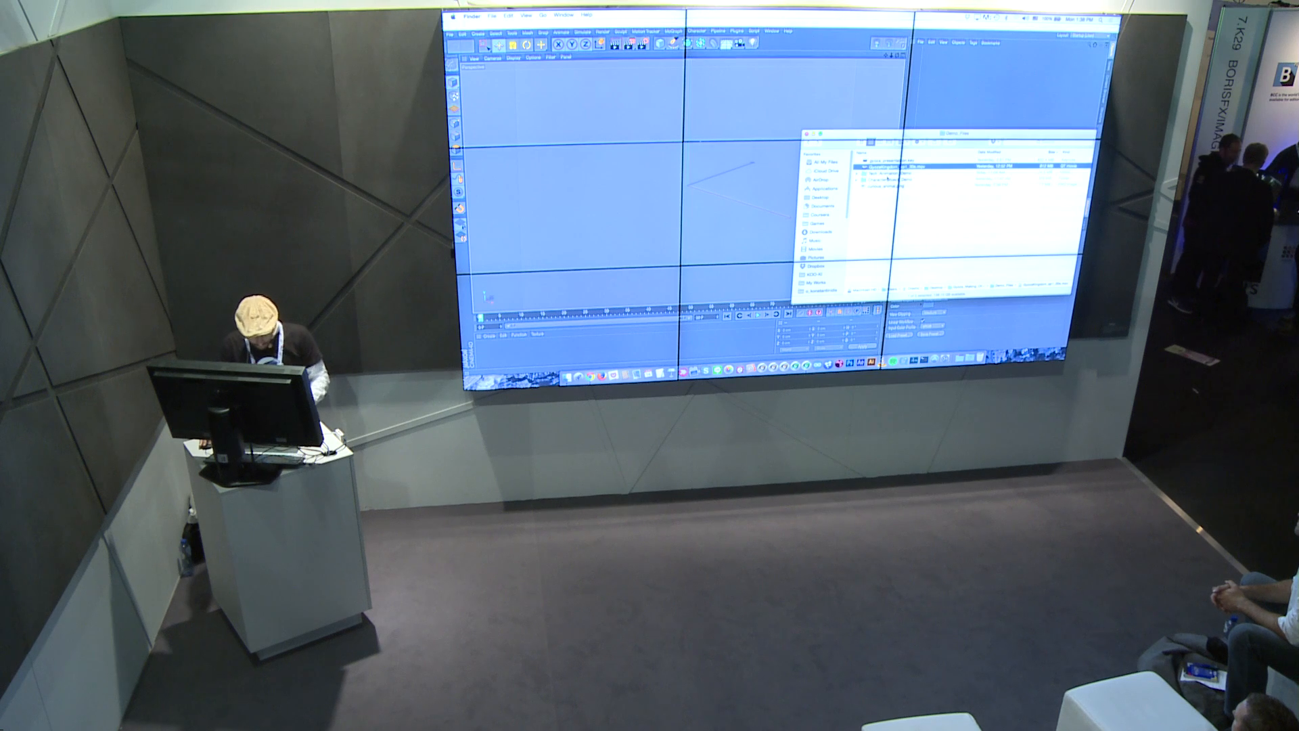
Step: Open the gyozaOpenMediumScalable_rigging_v024_ore.c4d scene from the 03-ClothDough folder in Cinema 4D
double_click(842, 310)
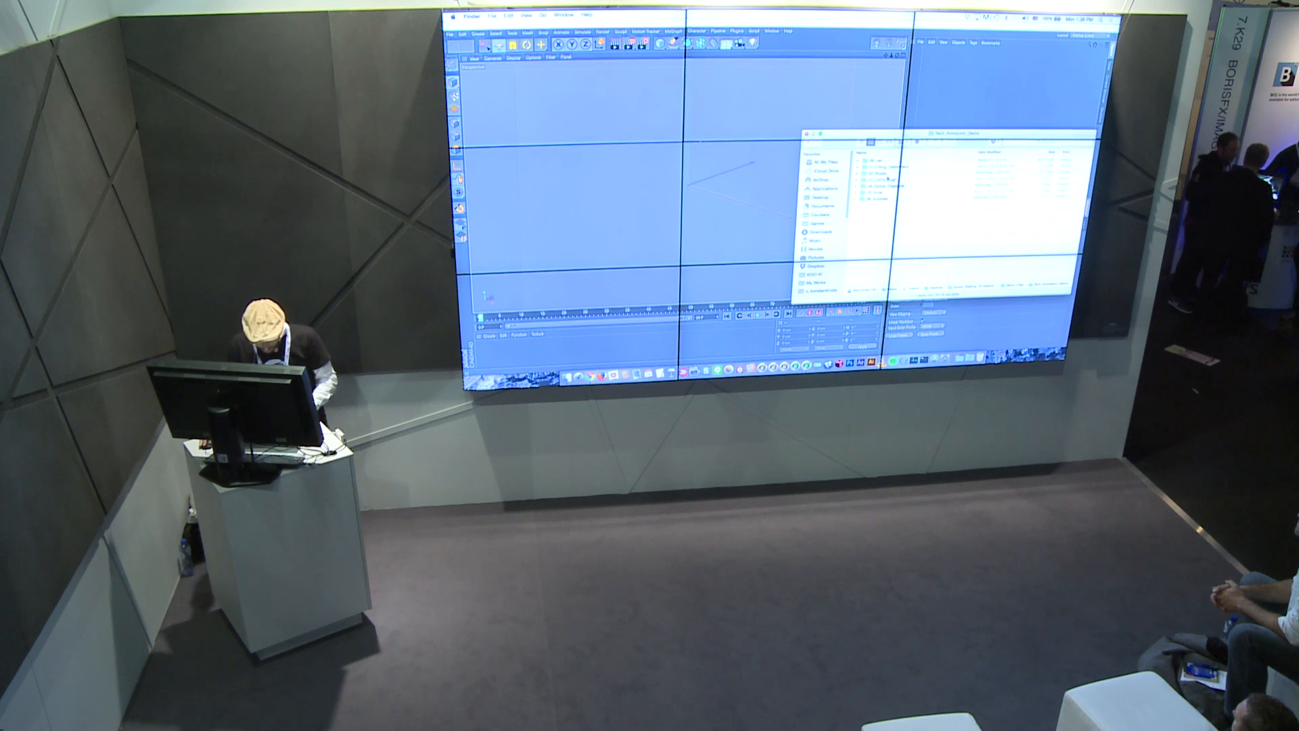
double_click(883, 180)
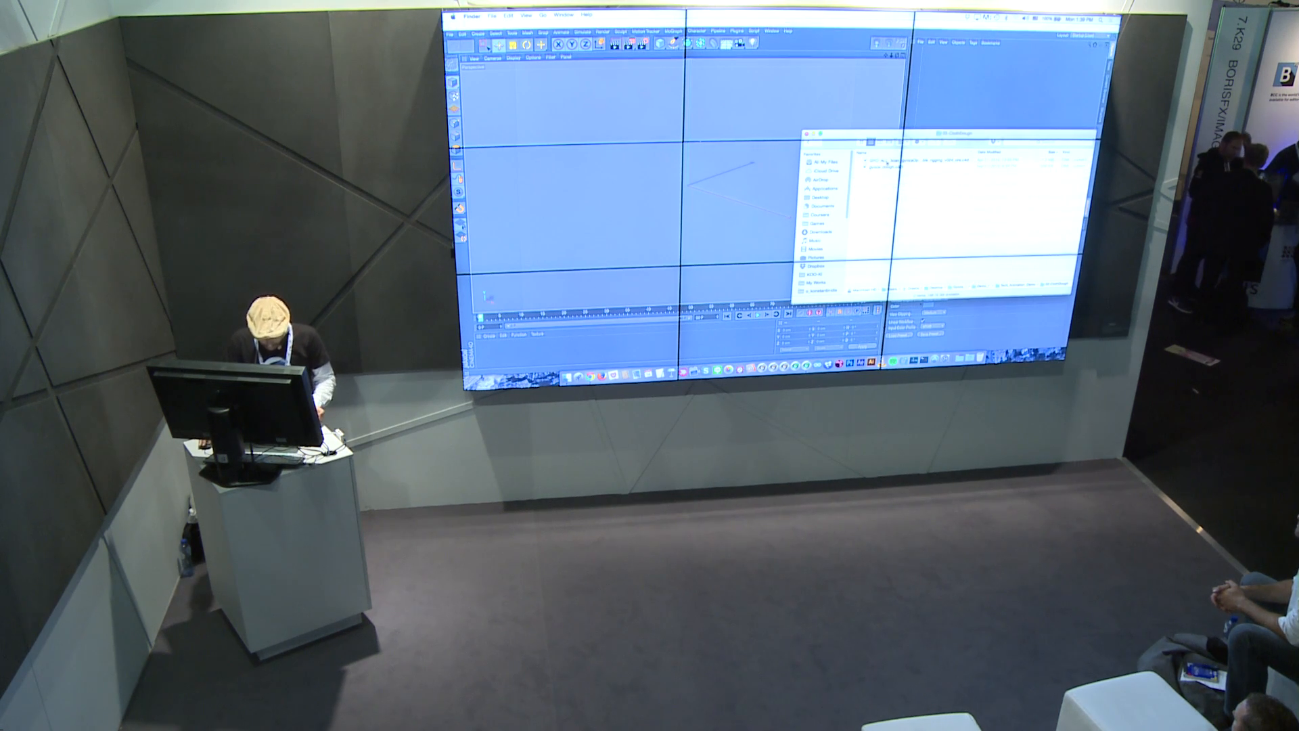
left_click_drag(735, 164, 730, 164)
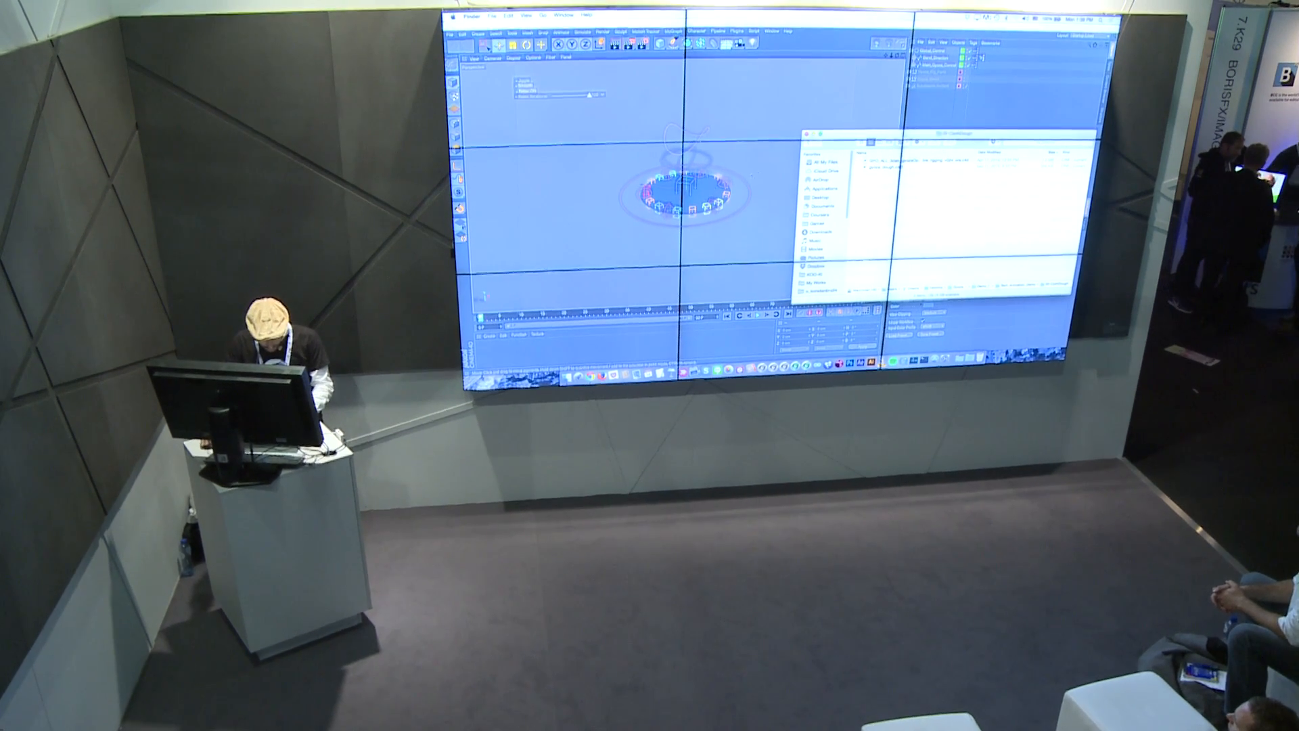
left_click(701, 190)
scroll(701, 190, "up", 5)
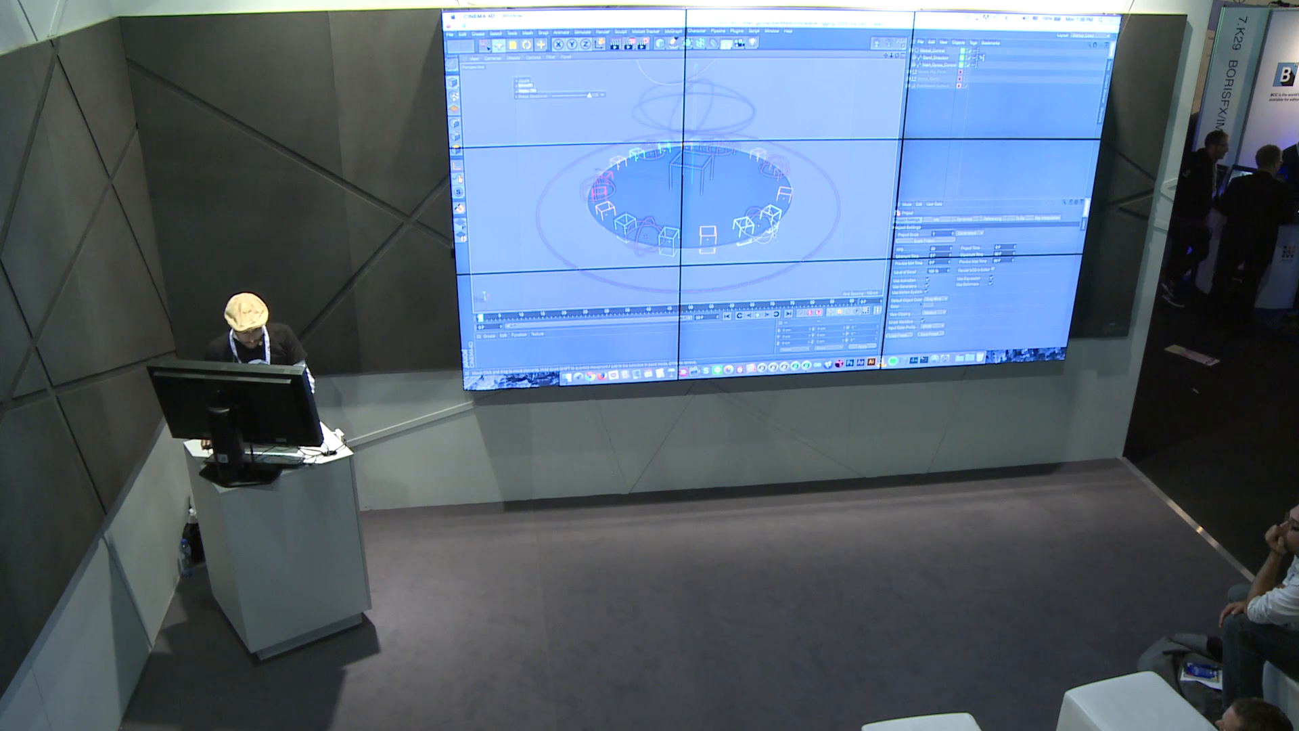
Step: Pull the yellow edge control Worker_5_C of the dough disc up to a Y position of about 163 cm
left_click(761, 226)
mouse_move(758, 227)
left_mouse_down("alt")
mouse_move(759, 196)
mouse_move(749, 247)
left_mouse_up("alt")
mouse_move(769, 181)
left_mouse_down()
mouse_move(787, 118)
mouse_move(829, 132)
left_mouse_up()
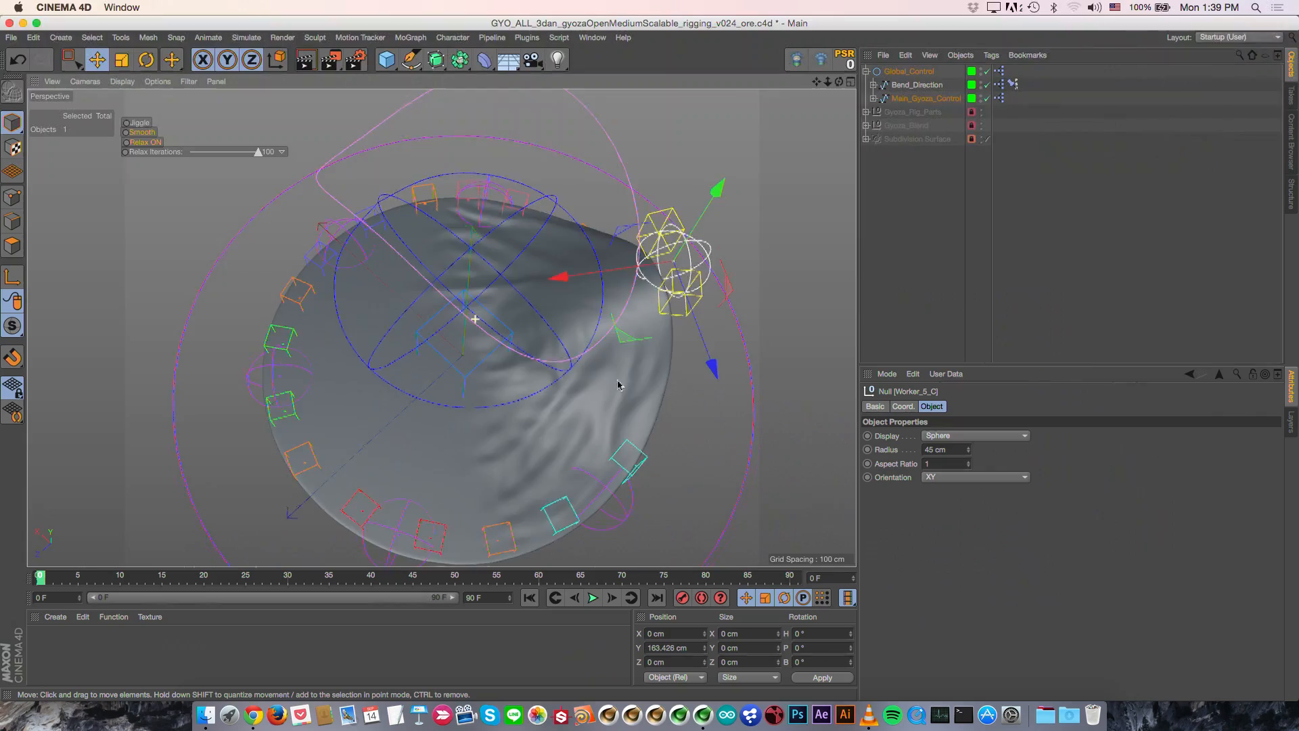
Step: Try moving the yellow edge control downward, undo that move and lower the control to a Y position of about 12 cm
left_click_drag(618, 379, 676, 406, "alt")
left_click_drag(725, 474, 726, 539)
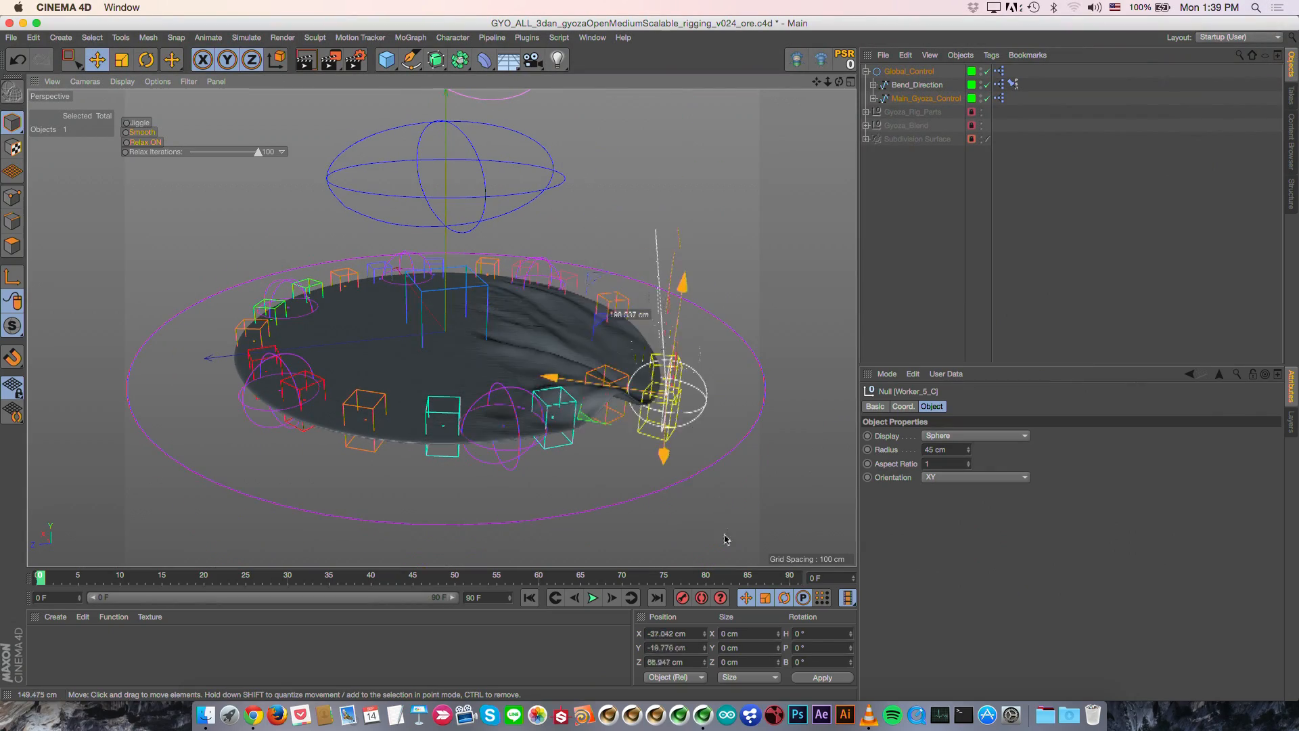
key("super+z")
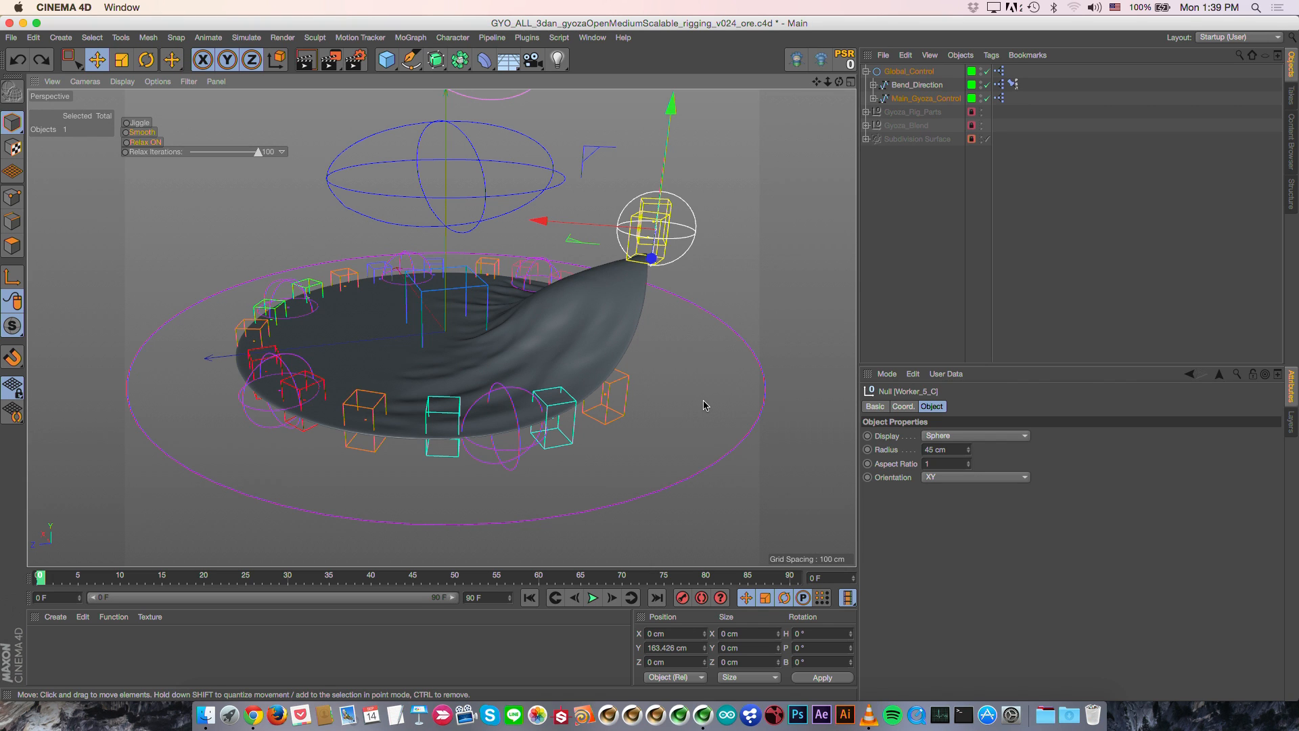
left_click_drag(668, 146, 666, 288)
Step: Move the dough's central cube control to form a dent in the middle, and reset the control's transformation
left_click_drag(479, 274, 479, 230, "alt")
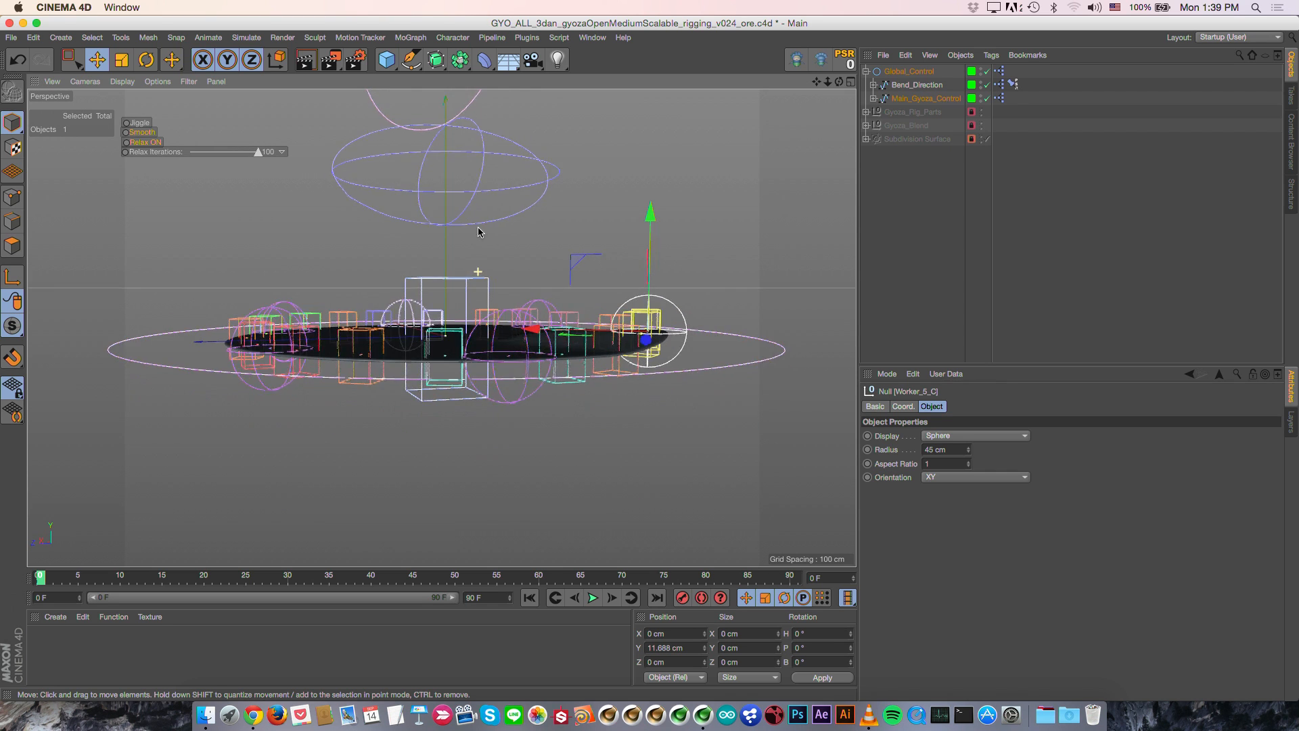
left_click(462, 272)
left_click(461, 278)
left_click_drag(461, 278, 590, 292, "alt")
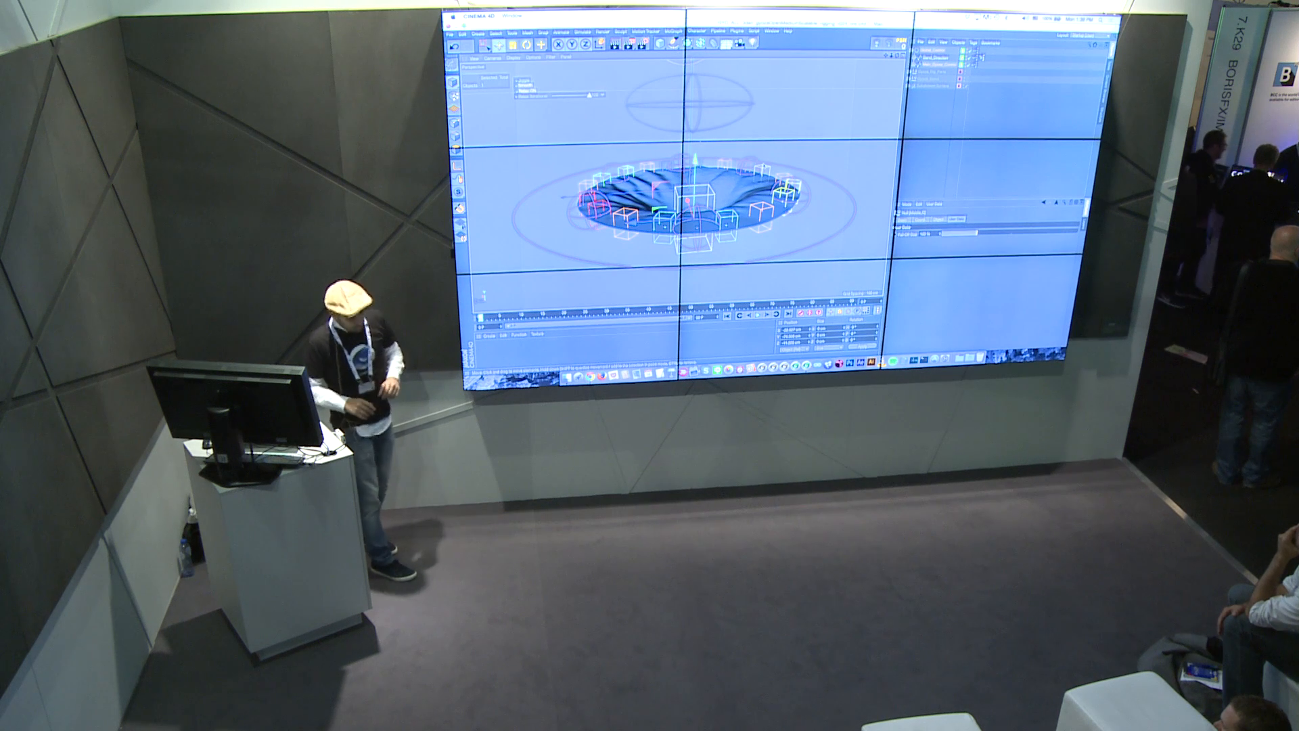
left_click_drag(694, 224, 695, 200, "alt")
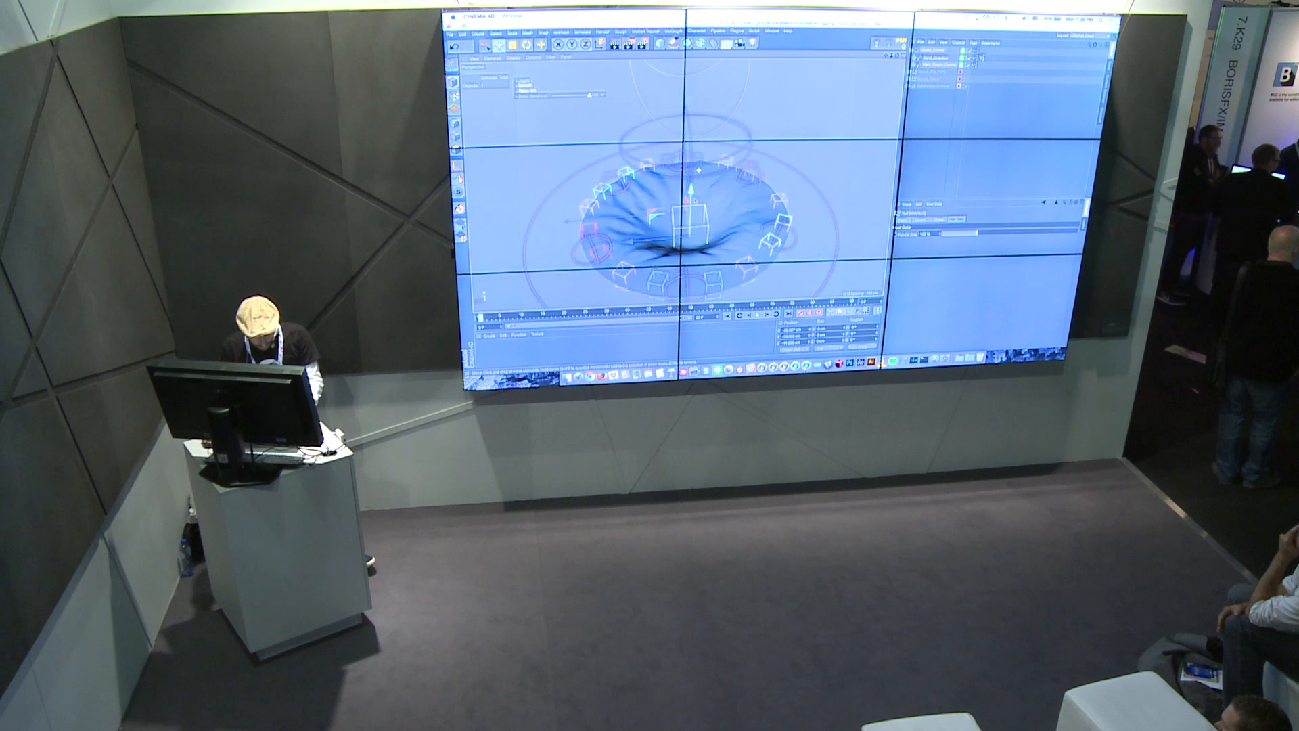
left_click(901, 44)
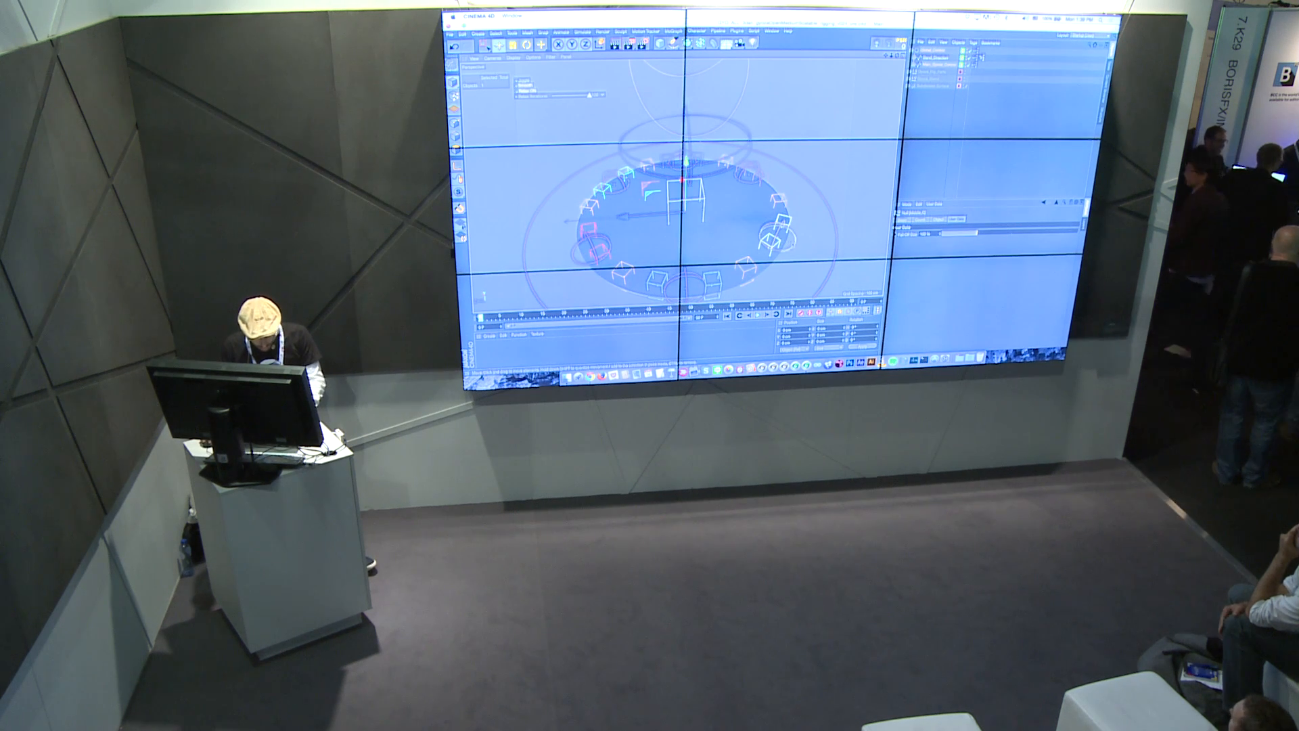
Step: Select the Bend_Direction control and raise its Gyoza_Bend value to 11% to fold the dough
left_click_drag(805, 240, 782, 226, "alt")
left_click(801, 238)
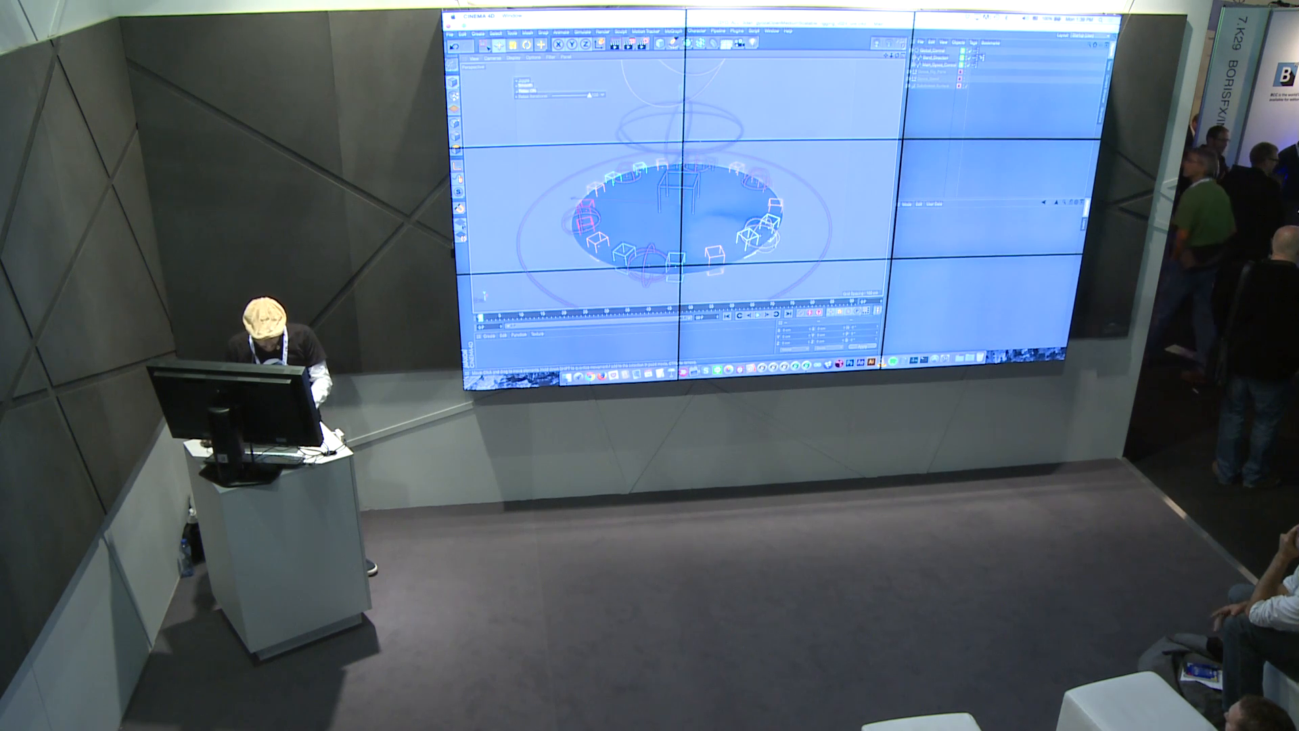
left_click(801, 238)
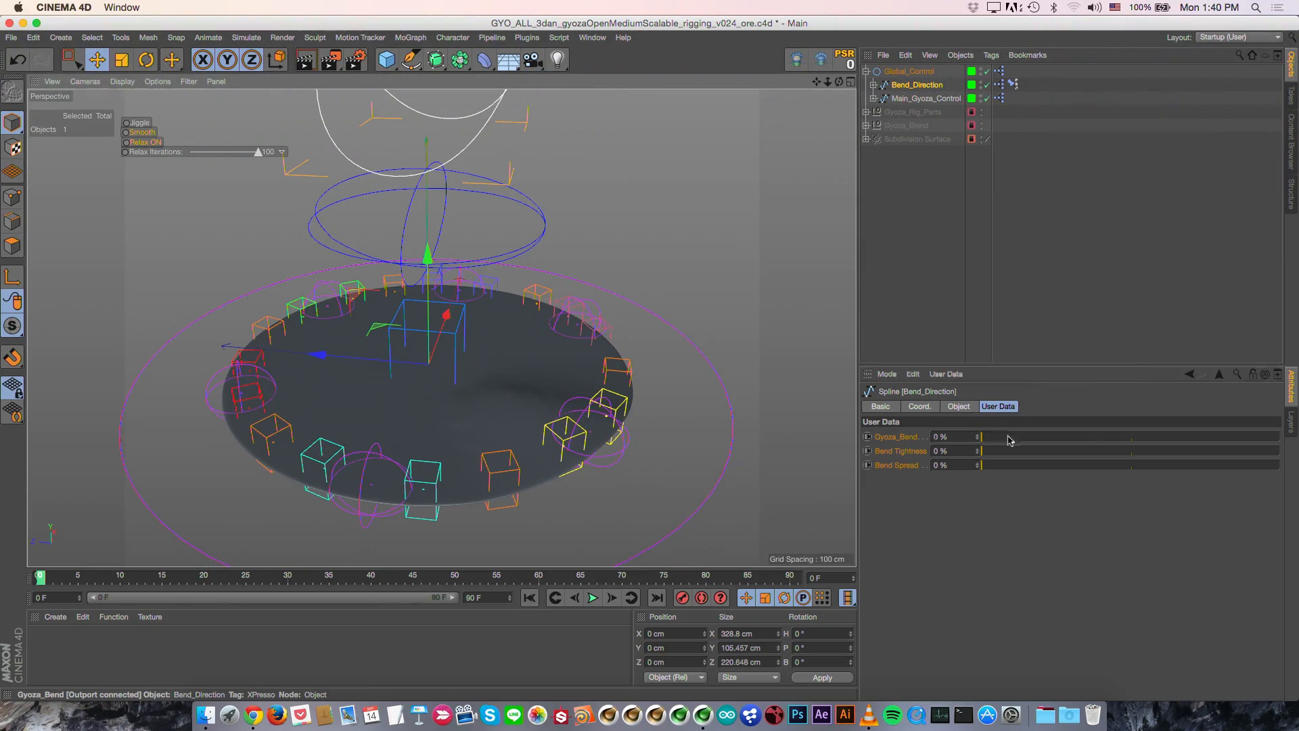
mouse_move(1009, 440)
left_mouse_down()
mouse_move(1117, 440)
mouse_move(1020, 447)
left_mouse_up()
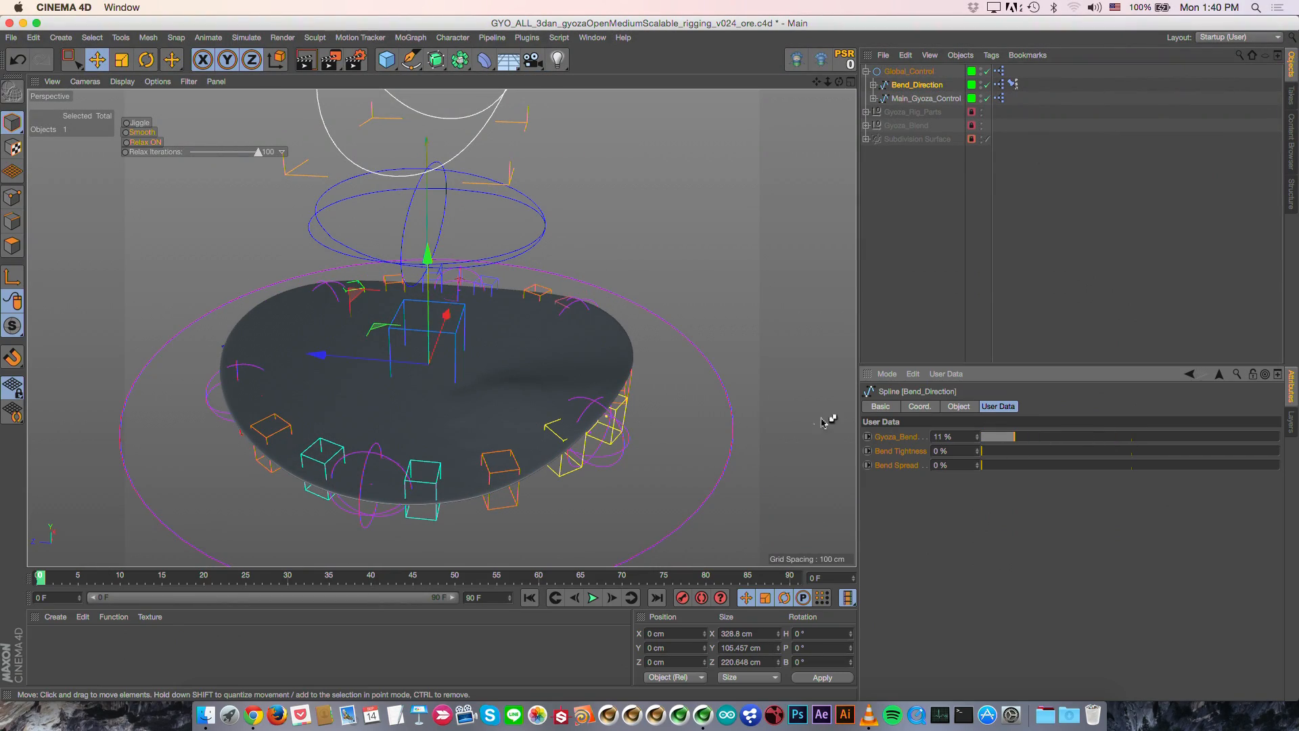
left_click(764, 283)
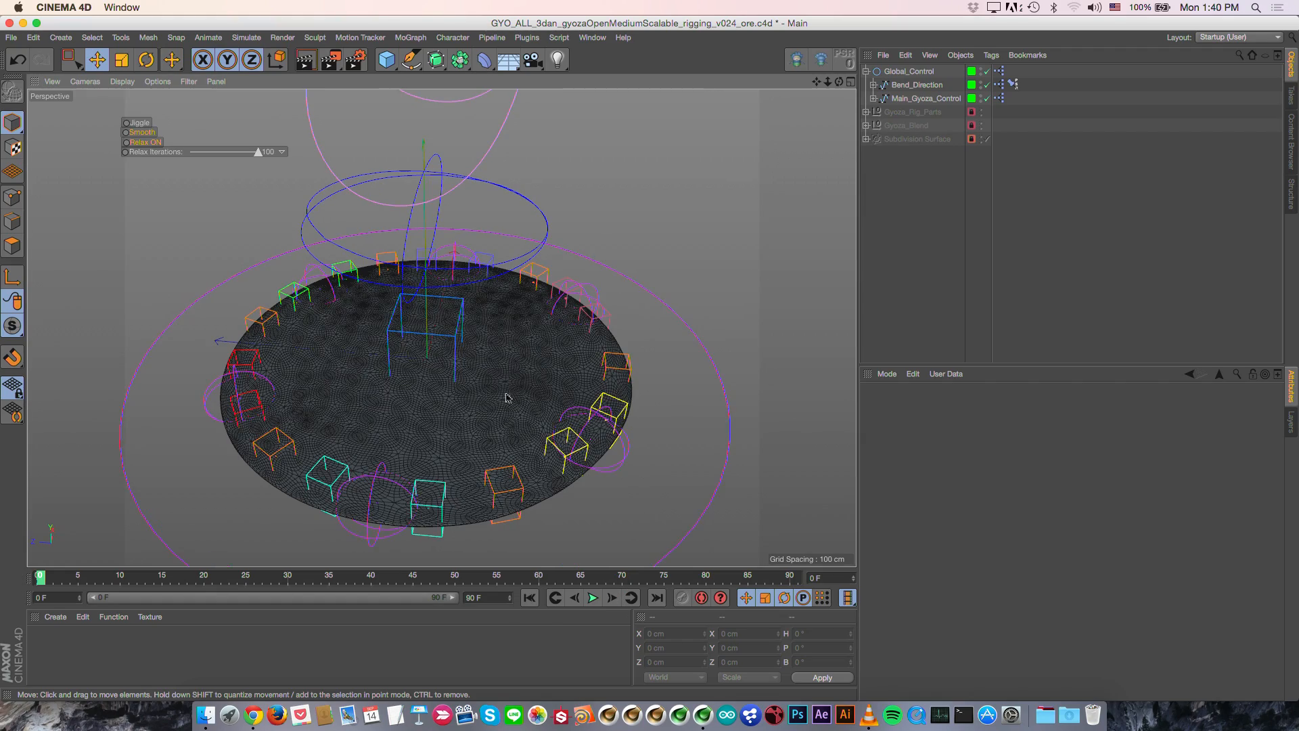
Step: Examine the dough mesh's wireframe, close the rig scene and open gyoza_dough.c4d from the 03-ClothDough folder
scroll(507, 398, "up", 10)
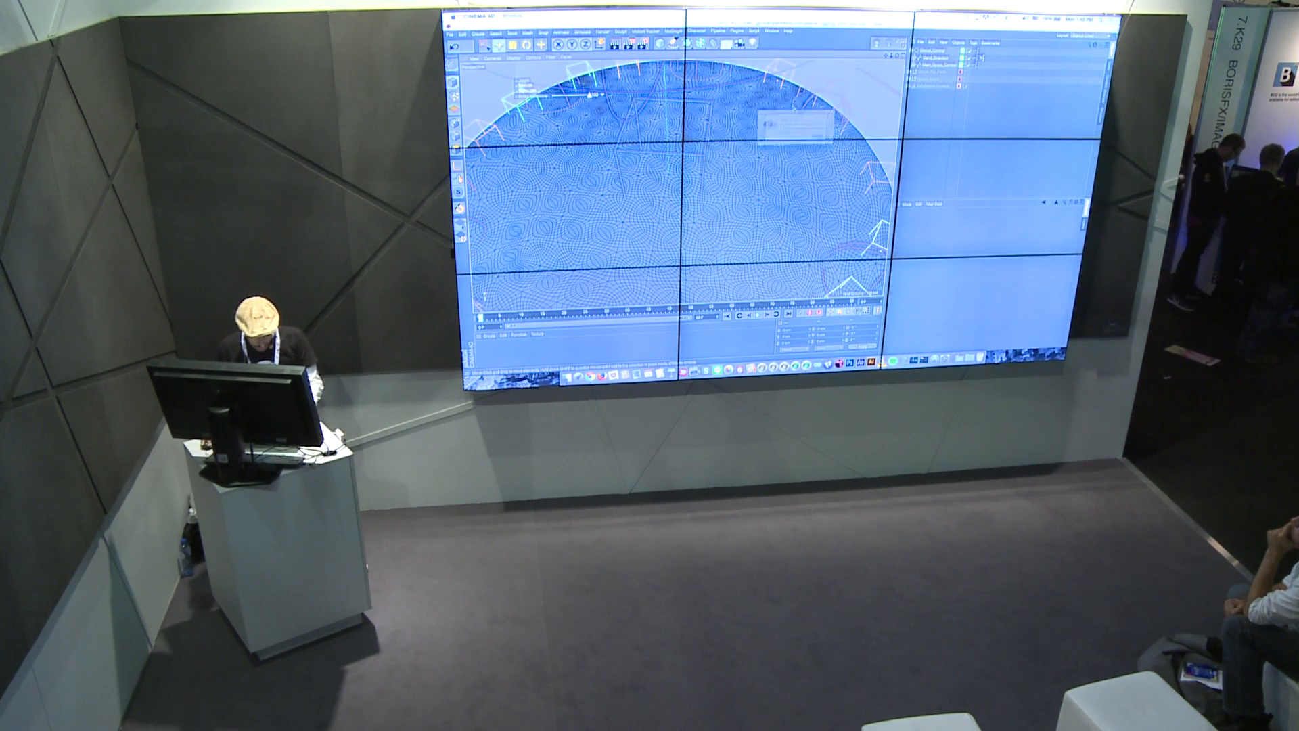
key("Return")
key("super+Tab")
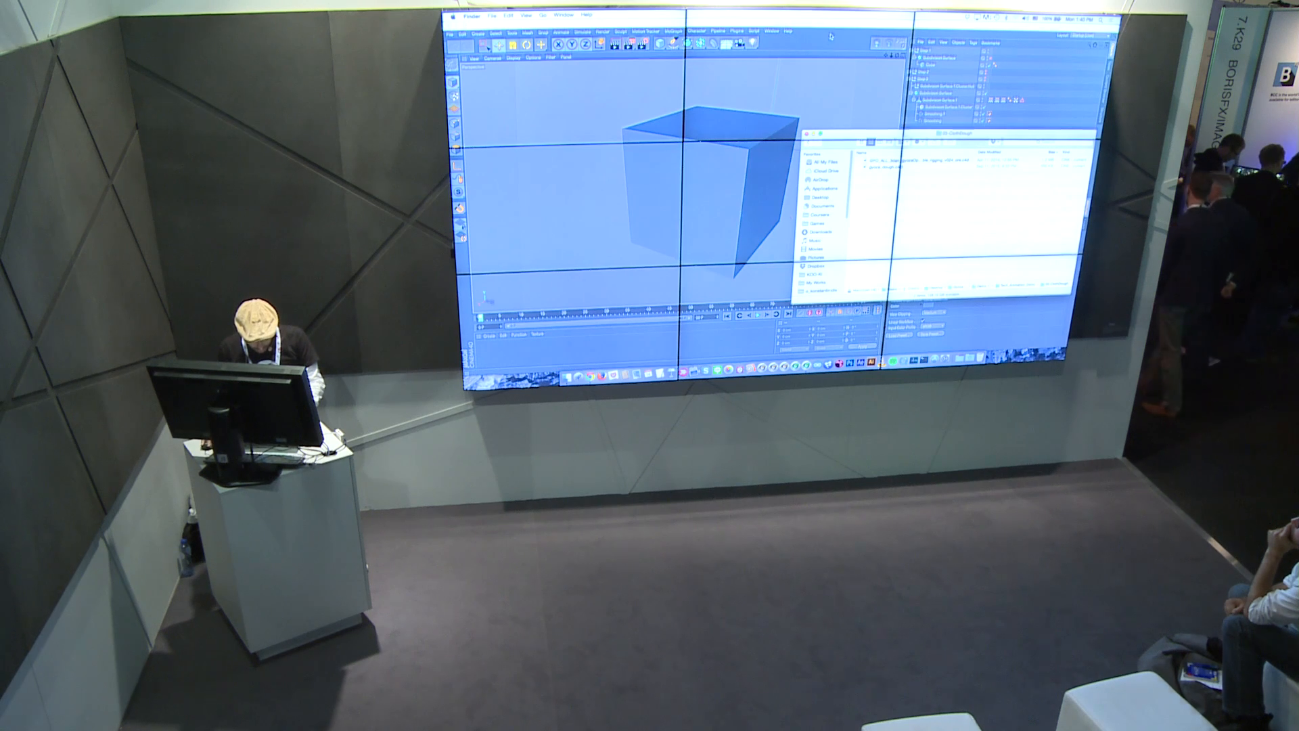
left_click(810, 65)
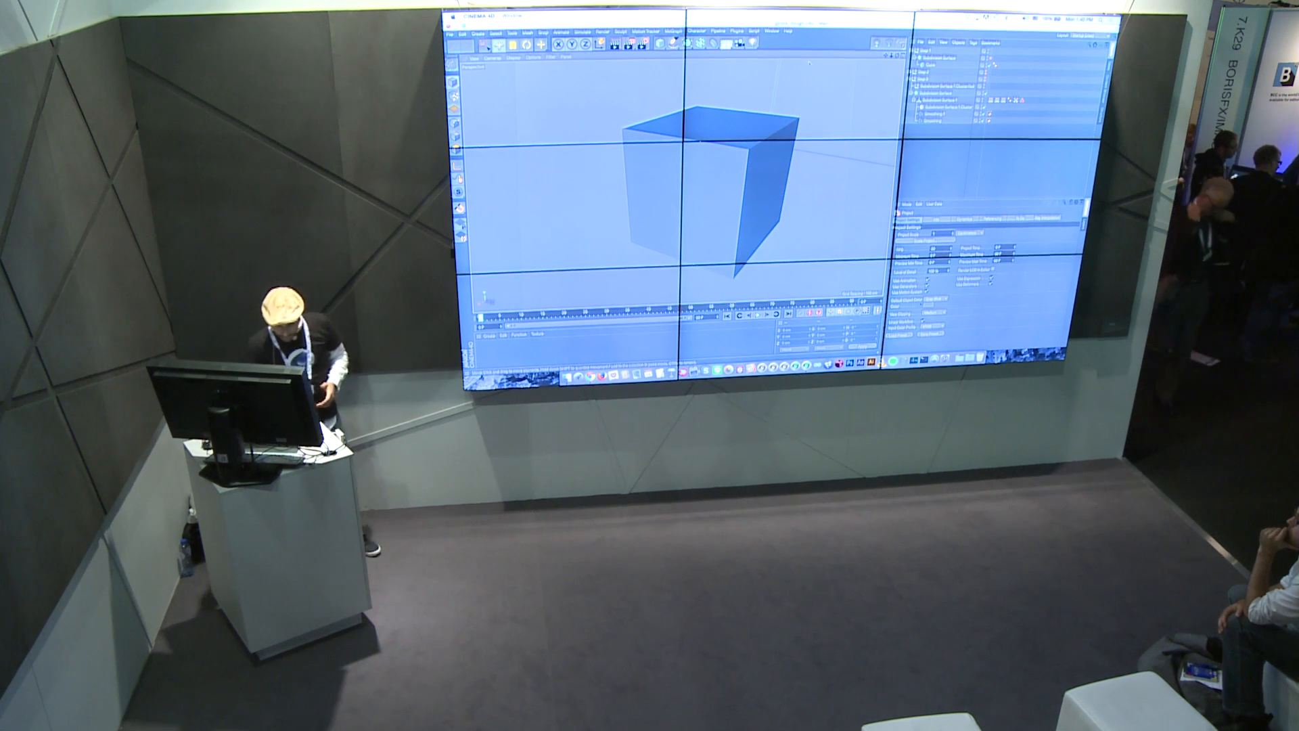
Step: Add a Disc primitive to examine its radial polygon layout, and delete it
left_click(660, 43)
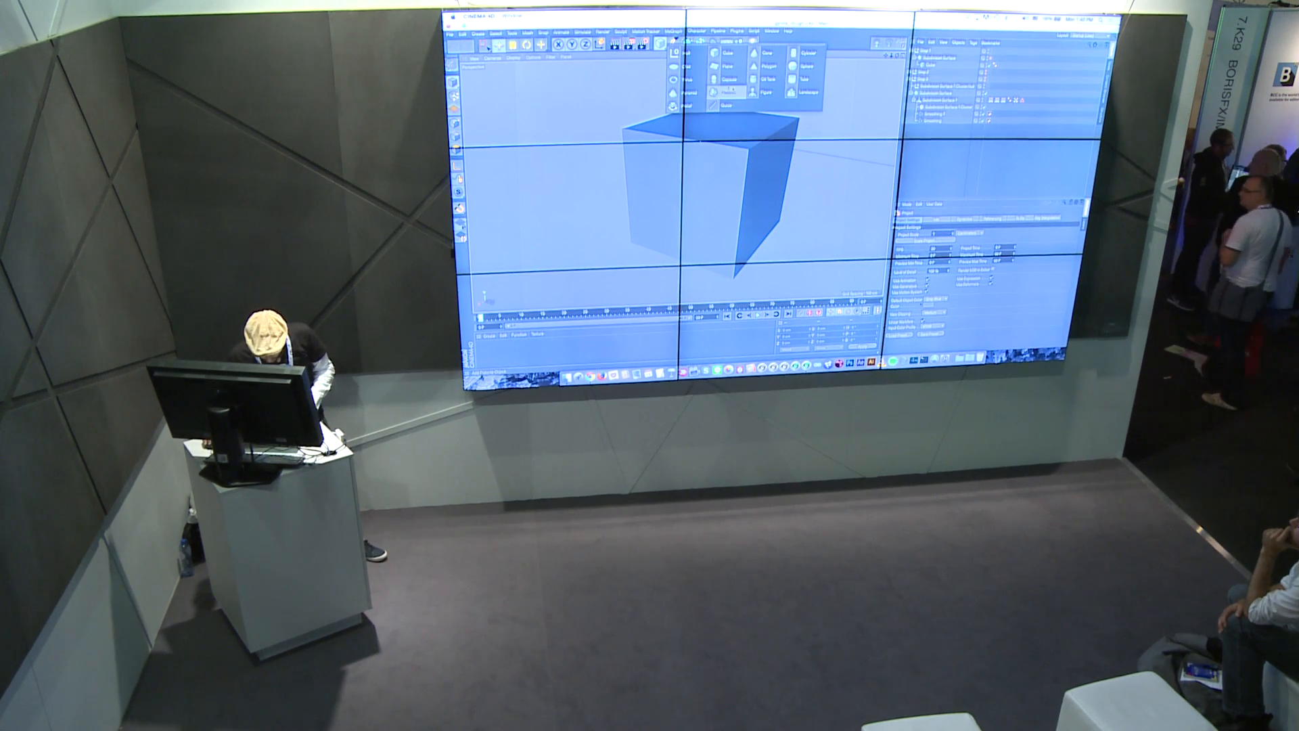
left_click(684, 66)
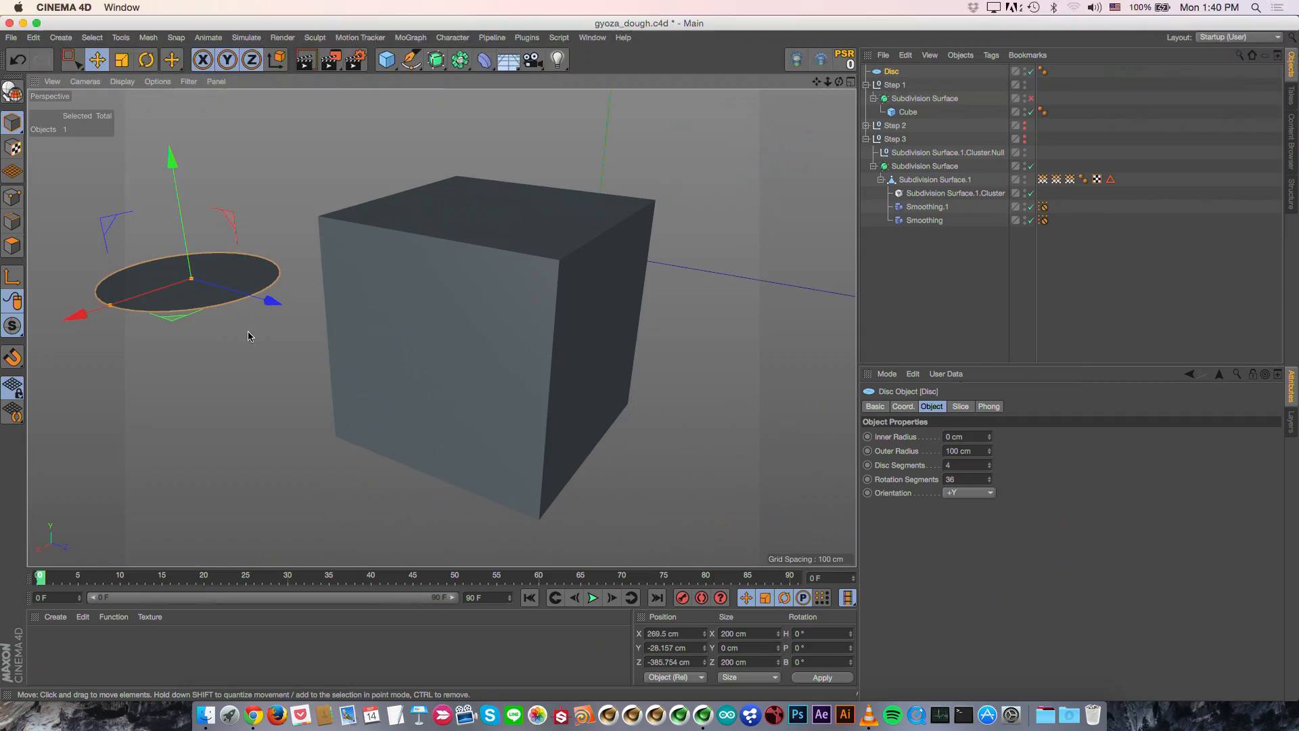
scroll(267, 270, "up", 5)
left_click_drag(214, 381, 378, 349, "alt")
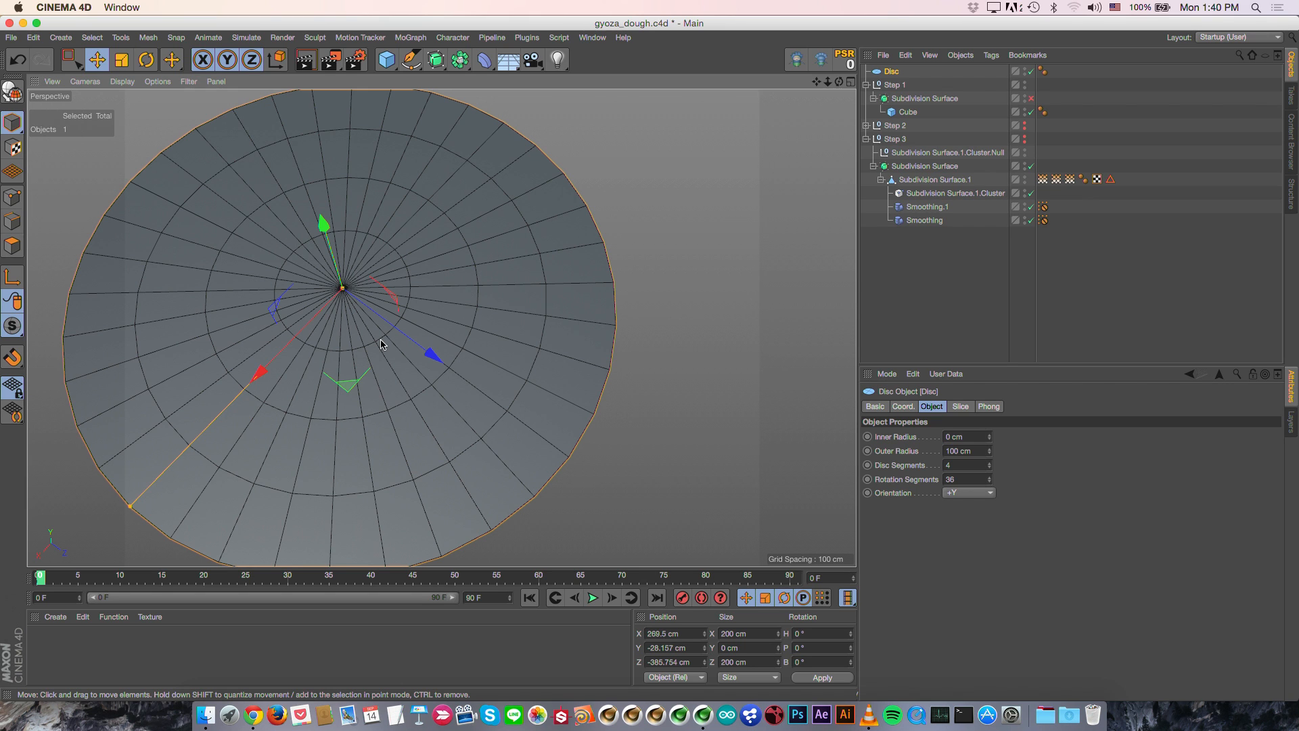
key("Delete")
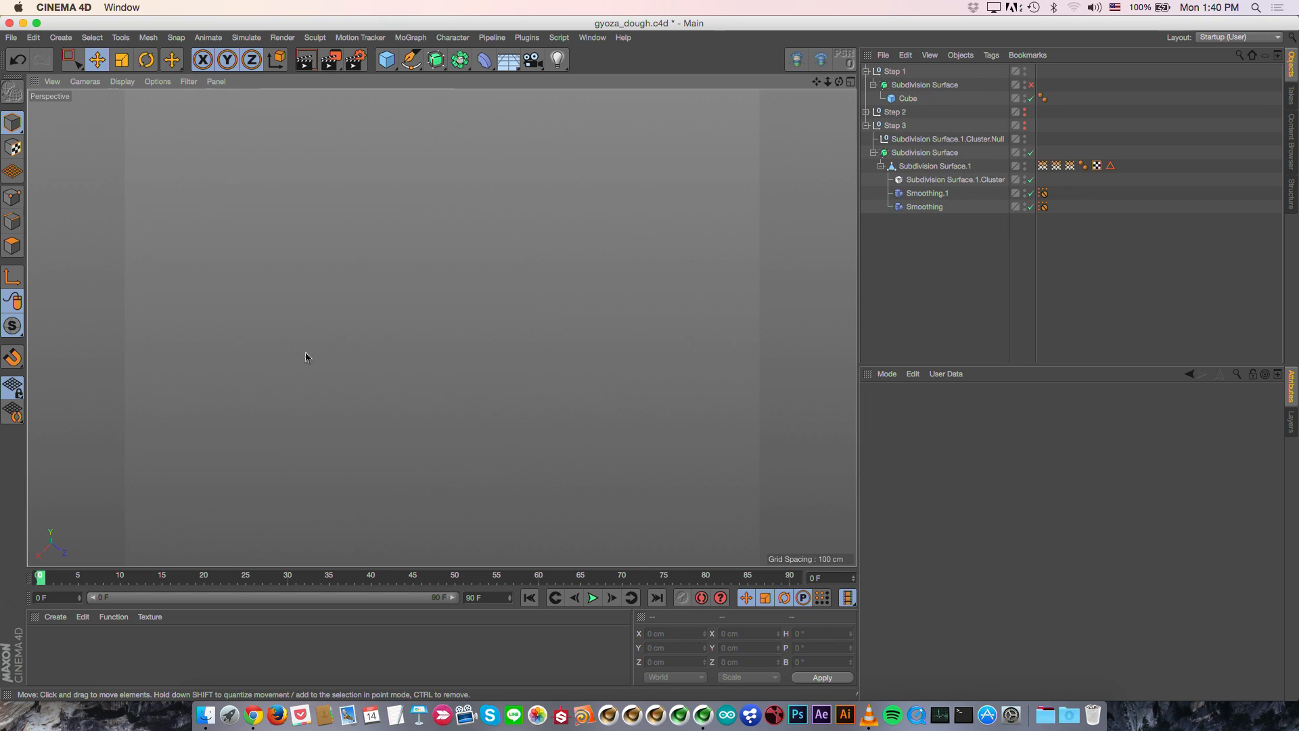
Step: Enable the Subdivision Surface in Step 1 and flatten its cube to a Y size of 0 cm
left_click_drag(320, 249, 612, 202, "alt")
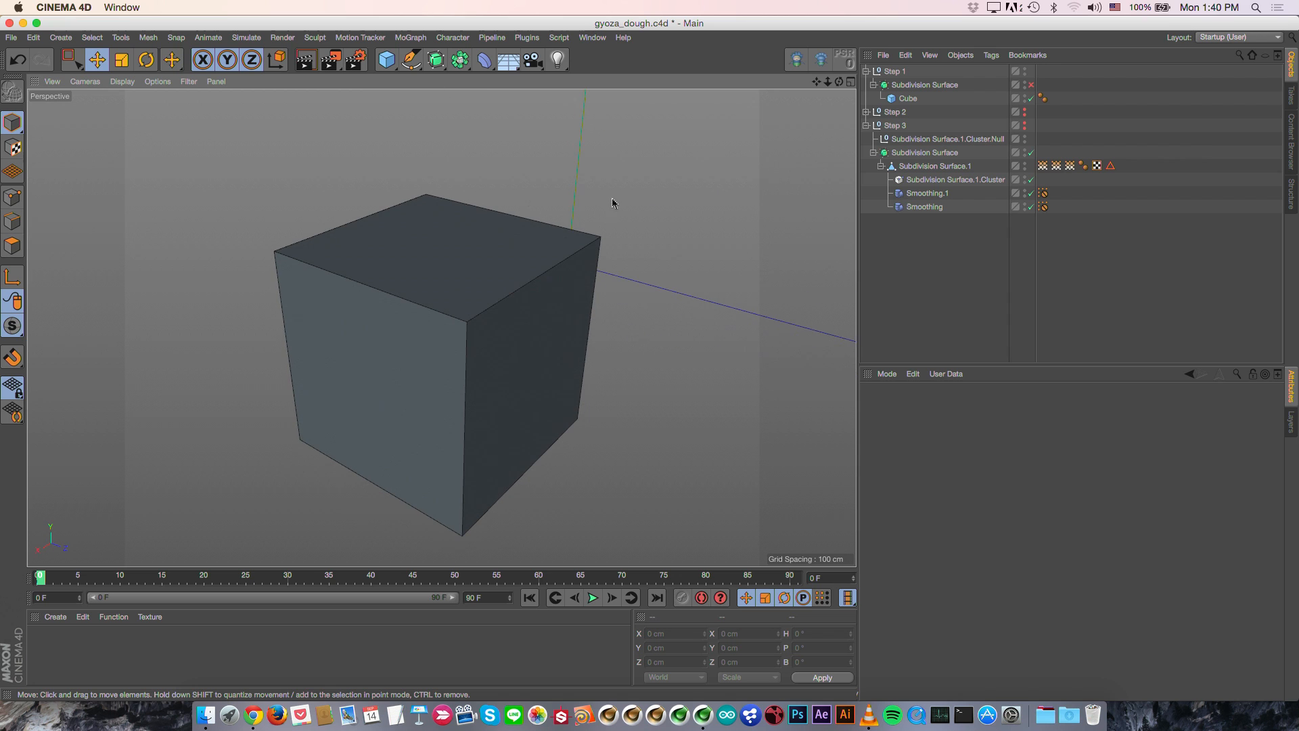
left_click(1030, 85)
left_click(908, 98)
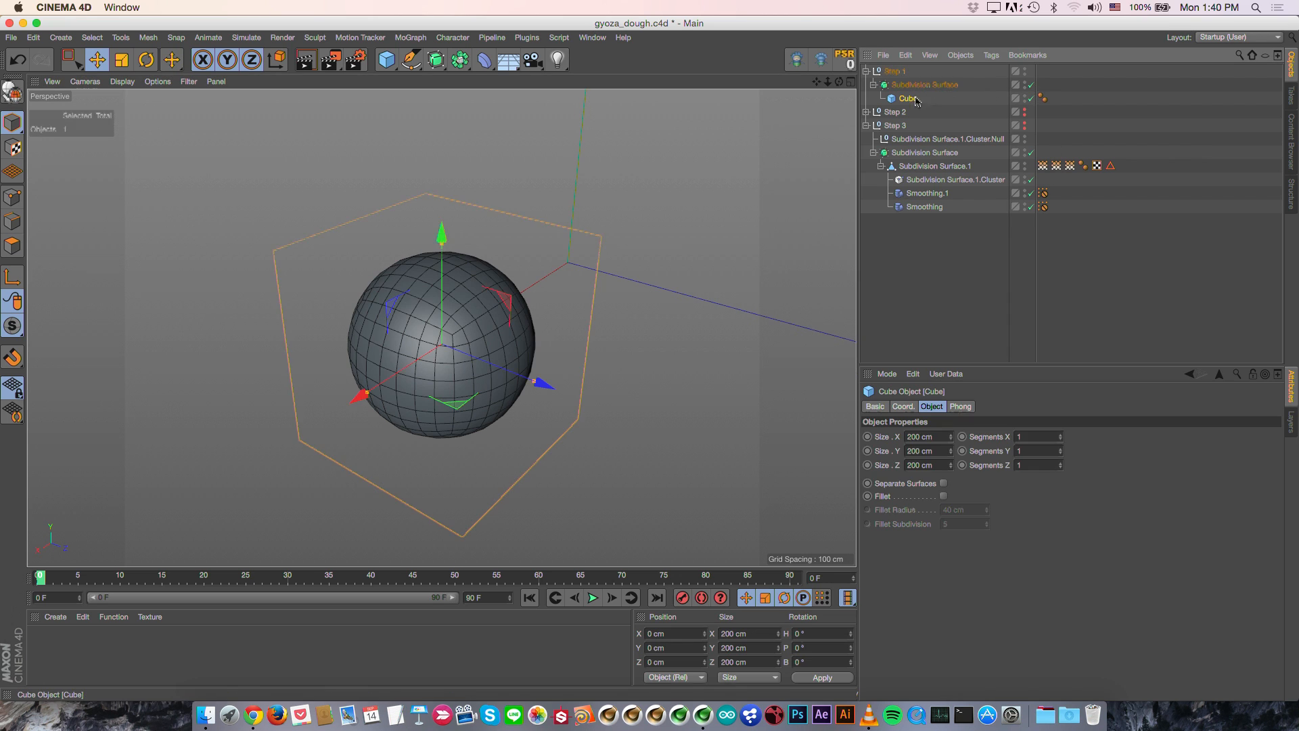
left_click_drag(441, 249, 400, 282)
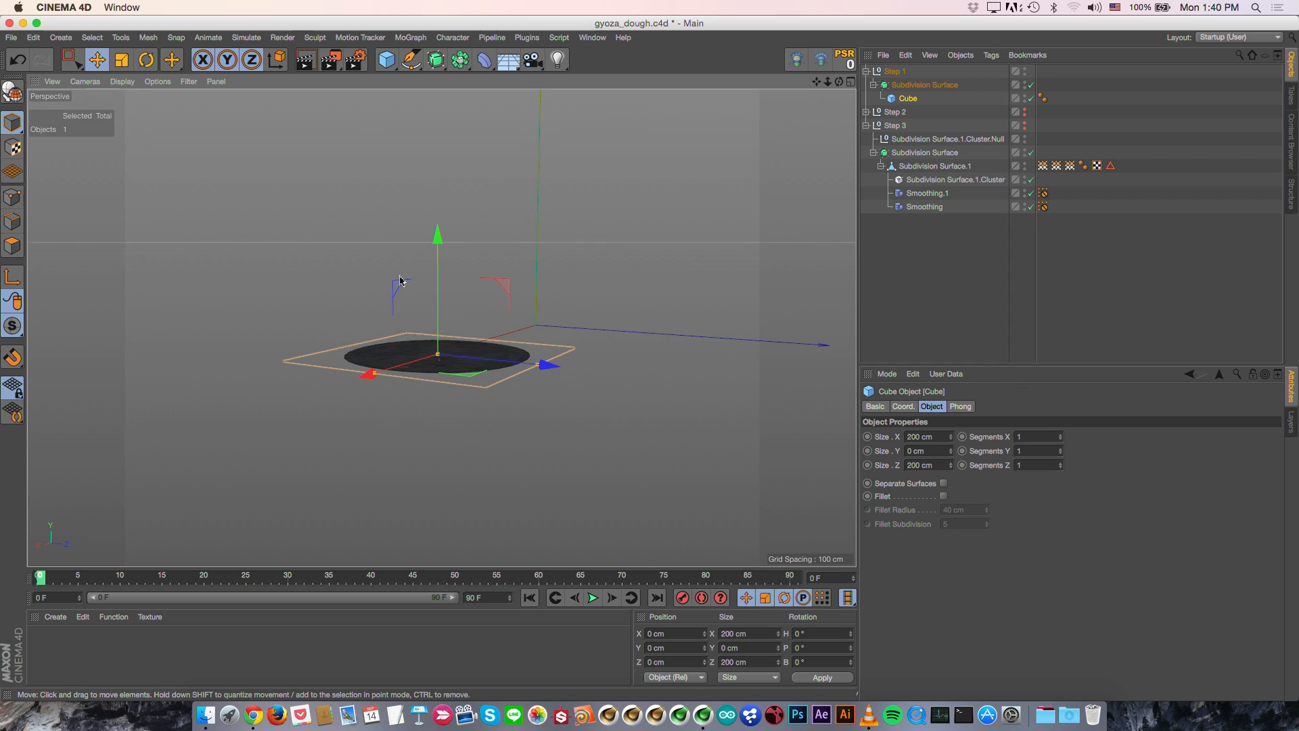
Step: Convert the Step 1 Subdivision Surface with the flattened cube into an editable polygon object
left_click(928, 87)
left_click_drag(551, 301, 511, 397, "alt")
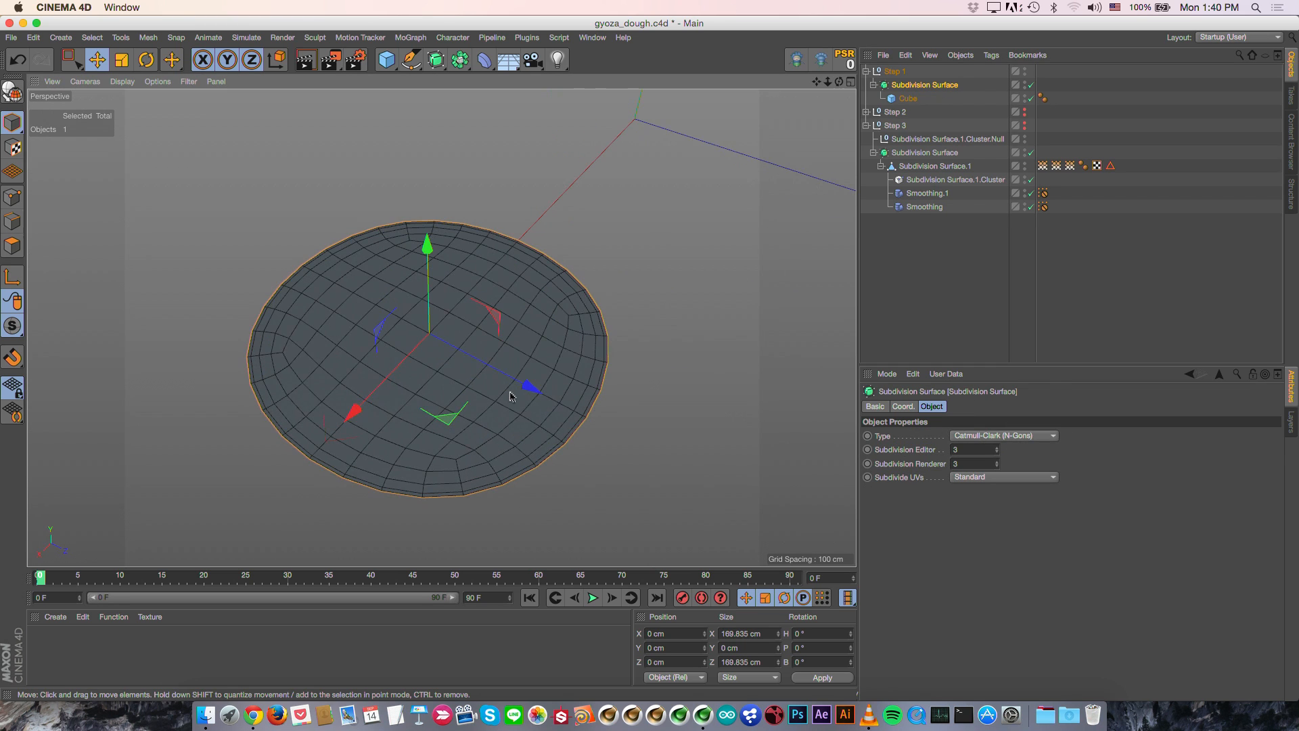
key("c")
right_click_drag(253, 401, 337, 309, "alt")
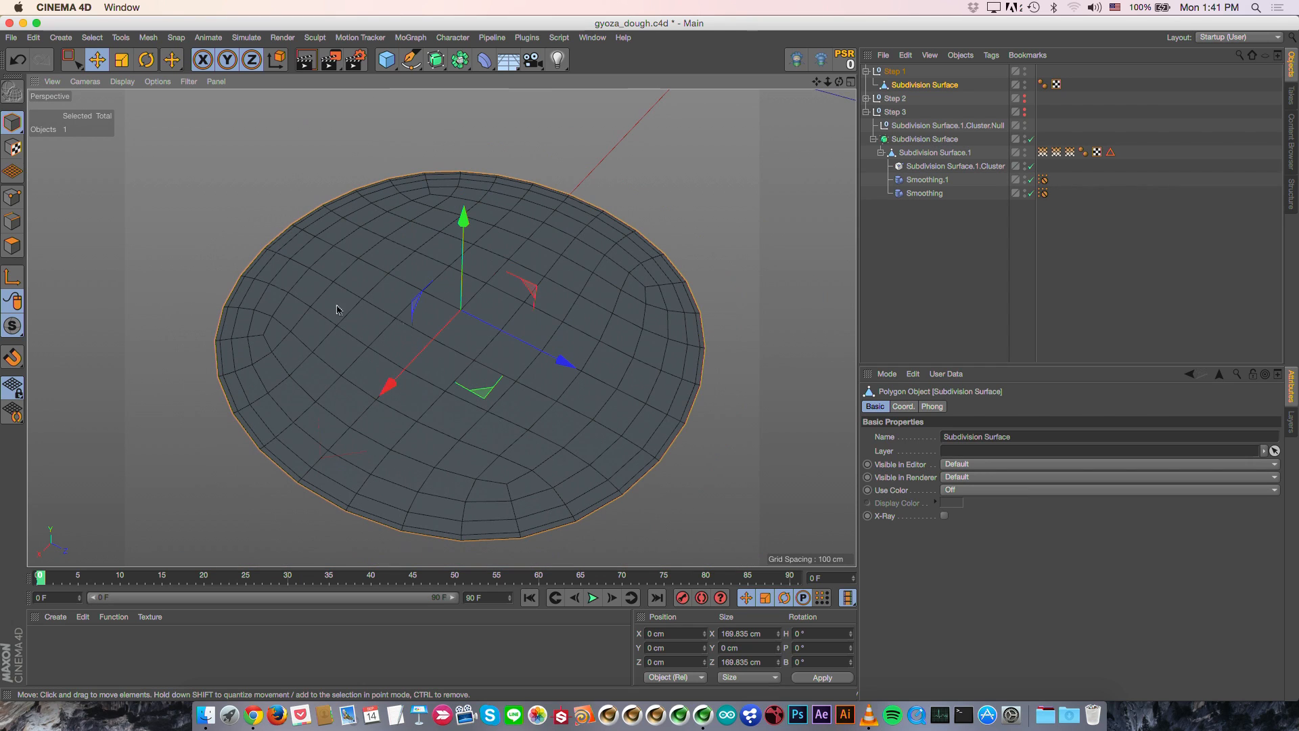
left_click(17, 242)
left_click_drag(493, 376, 531, 182, "alt")
key("u")
key("l")
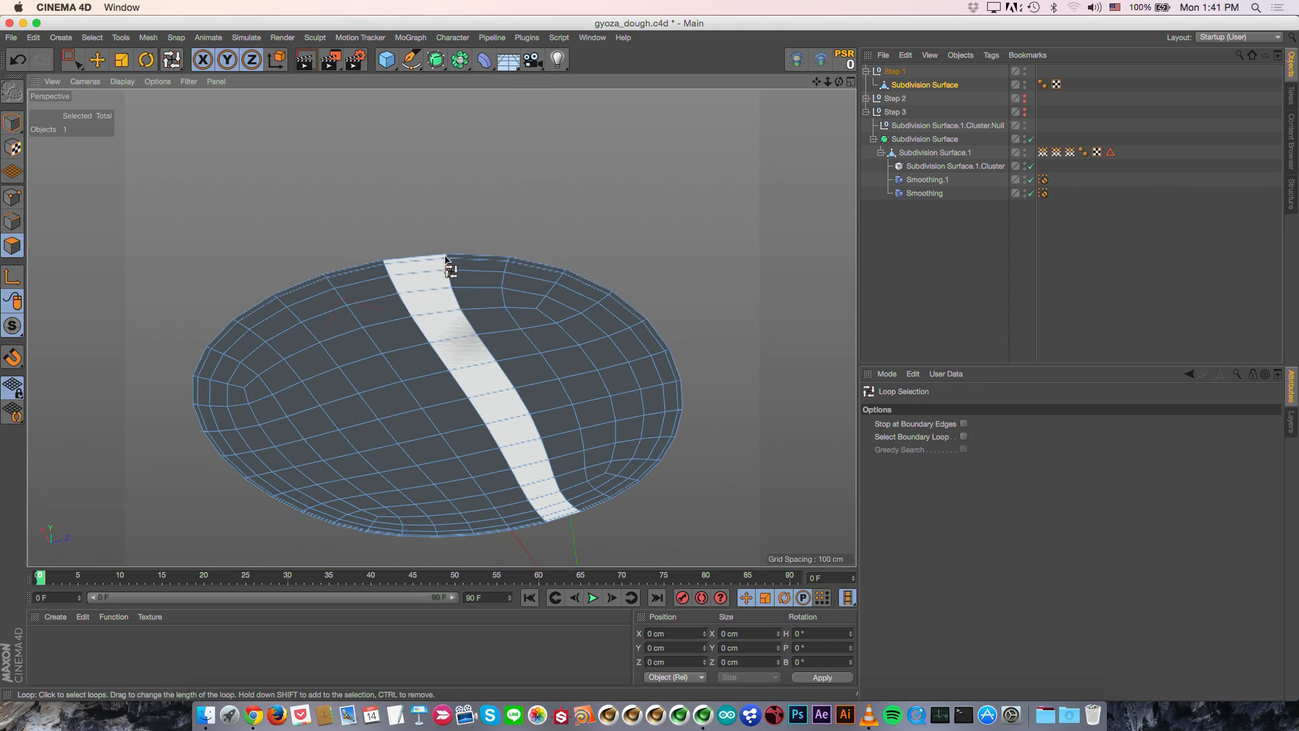
left_click(445, 260)
key("u")
key("f")
left_click(16, 197)
Step: Select a polygon loop near the flattened disc's rim and fill the selection across all the polygons inside it
left_click_drag(460, 361, 617, 346, "alt")
key("u")
key("l")
left_click(12, 245)
left_click(435, 467)
key("u")
key("f")
left_click(490, 330)
mouse_move(520, 330)
right_mouse_down("alt")
mouse_move(487, 343)
mouse_move(497, 337)
right_mouse_up("alt")
Step: Apply the Iron tool repeatedly to the disc's selected inner polygons at 100 percent
right_click(713, 348)
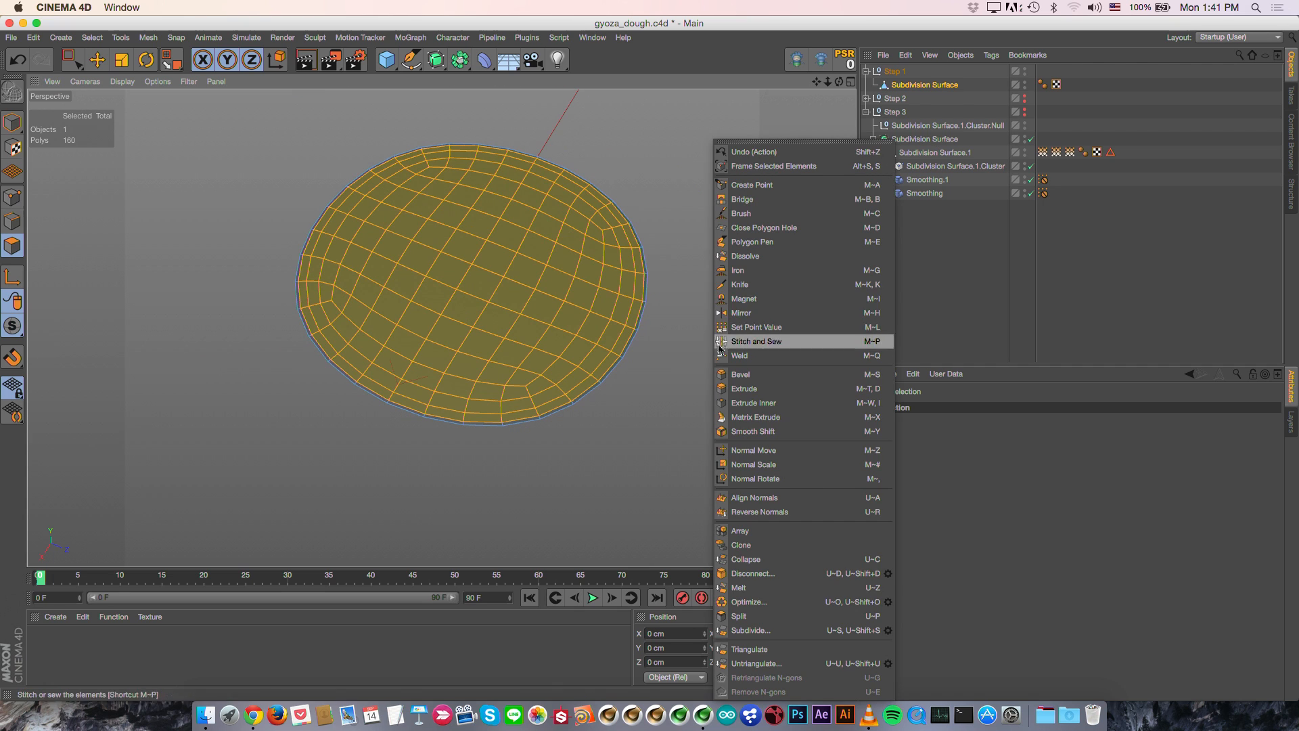
left_click(778, 270)
left_click(931, 452)
type("100")
key("Return")
left_click(966, 495)
left_click(967, 495)
left_click(968, 496)
left_click(968, 498)
left_click(969, 499)
left_click(970, 499)
left_click(971, 498)
left_click(972, 497)
left_click(972, 496)
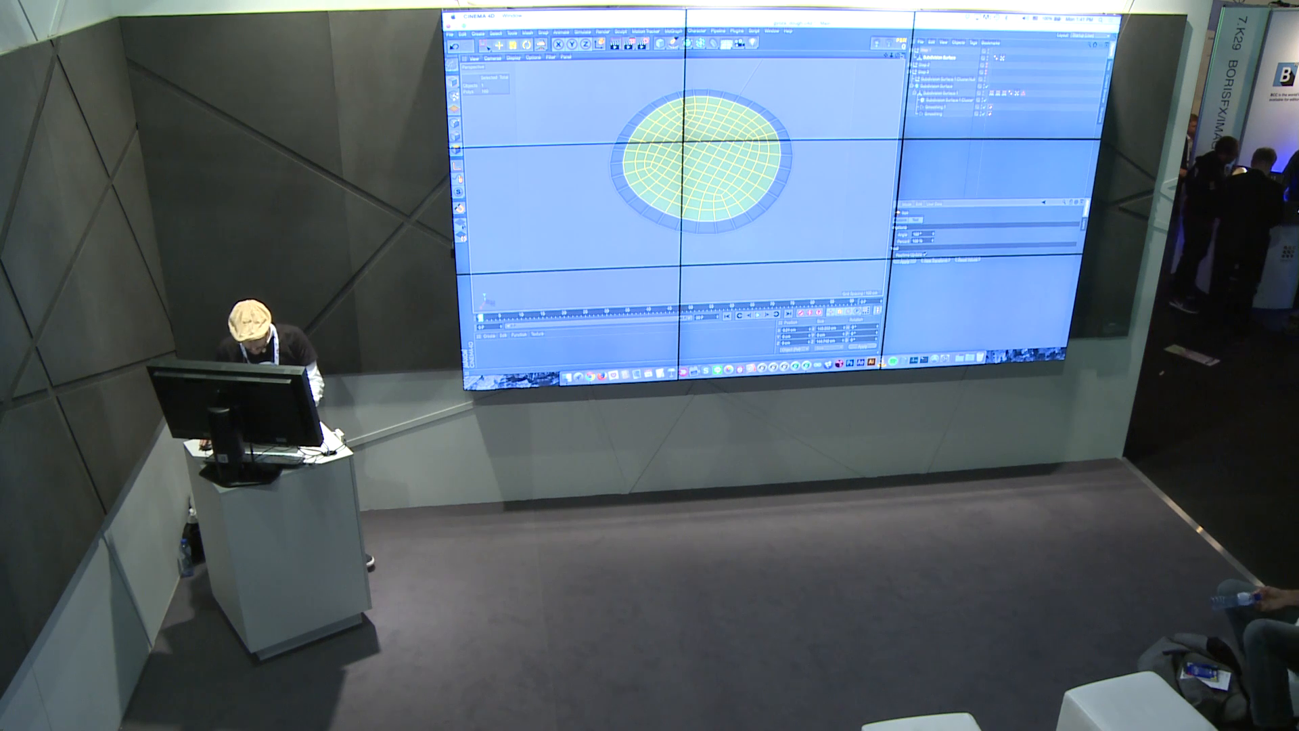
Step: Hide the Step 1 group, show Step 2 and select its Subdivision Surface mesh
left_click(913, 51)
double_click(989, 51, "alt")
left_click(986, 59, "alt")
right_click_drag(719, 197, 745, 177, "alt")
left_click(912, 58)
left_click(939, 65)
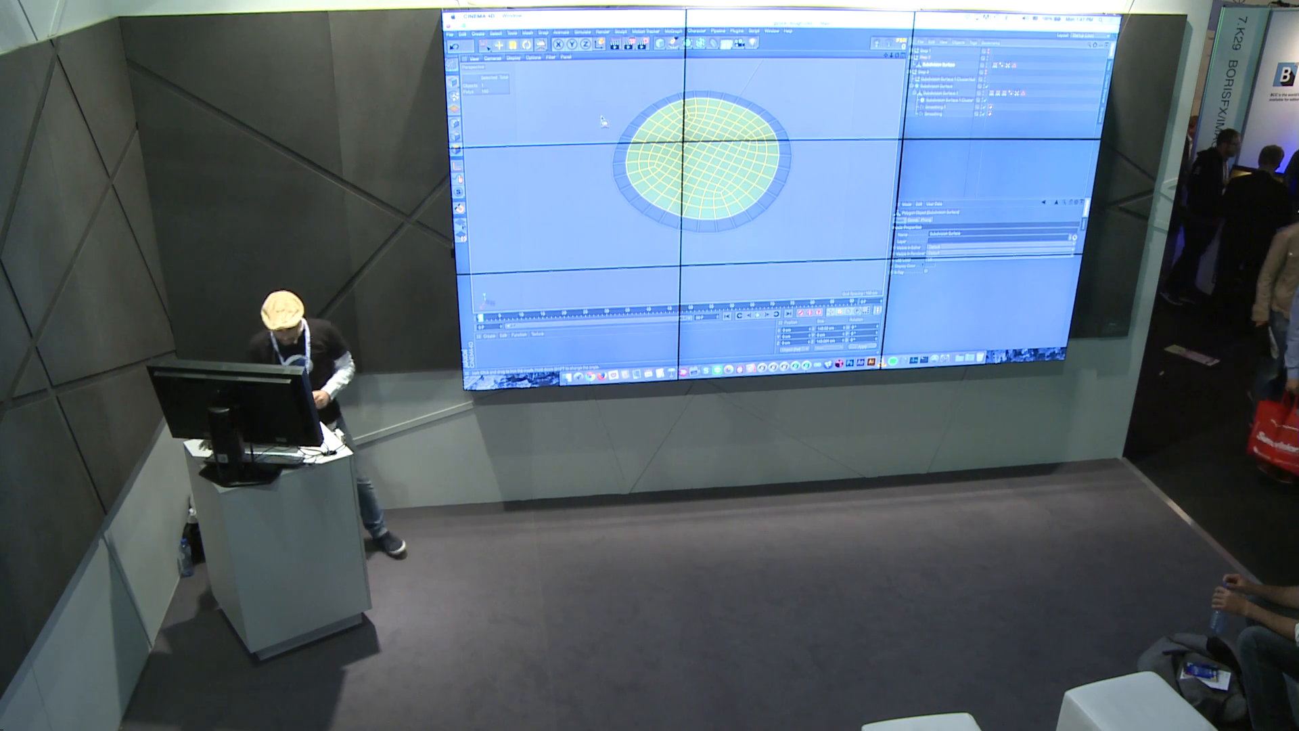
Step: Spin the stored scattered edge selection of the Step 2 mesh to break up its regular polygon flow
left_click(455, 136)
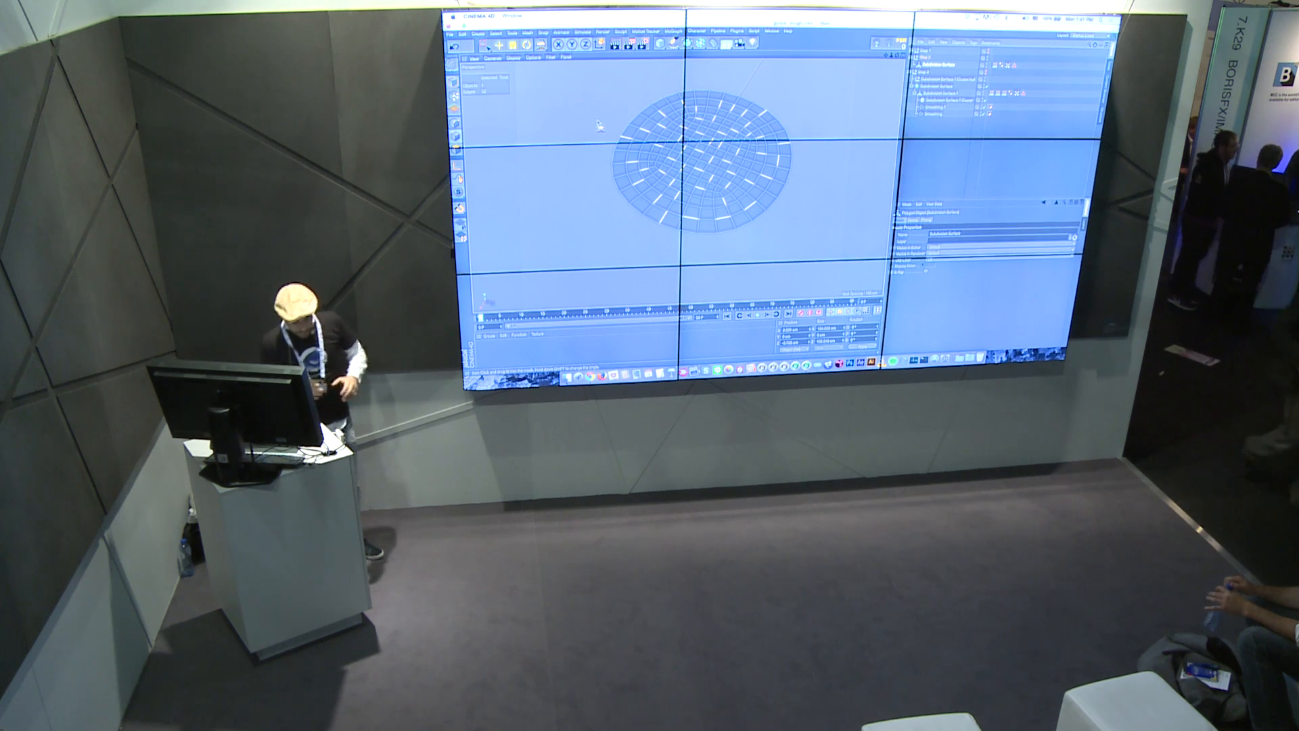
left_click_drag(698, 178, 748, 174, "alt")
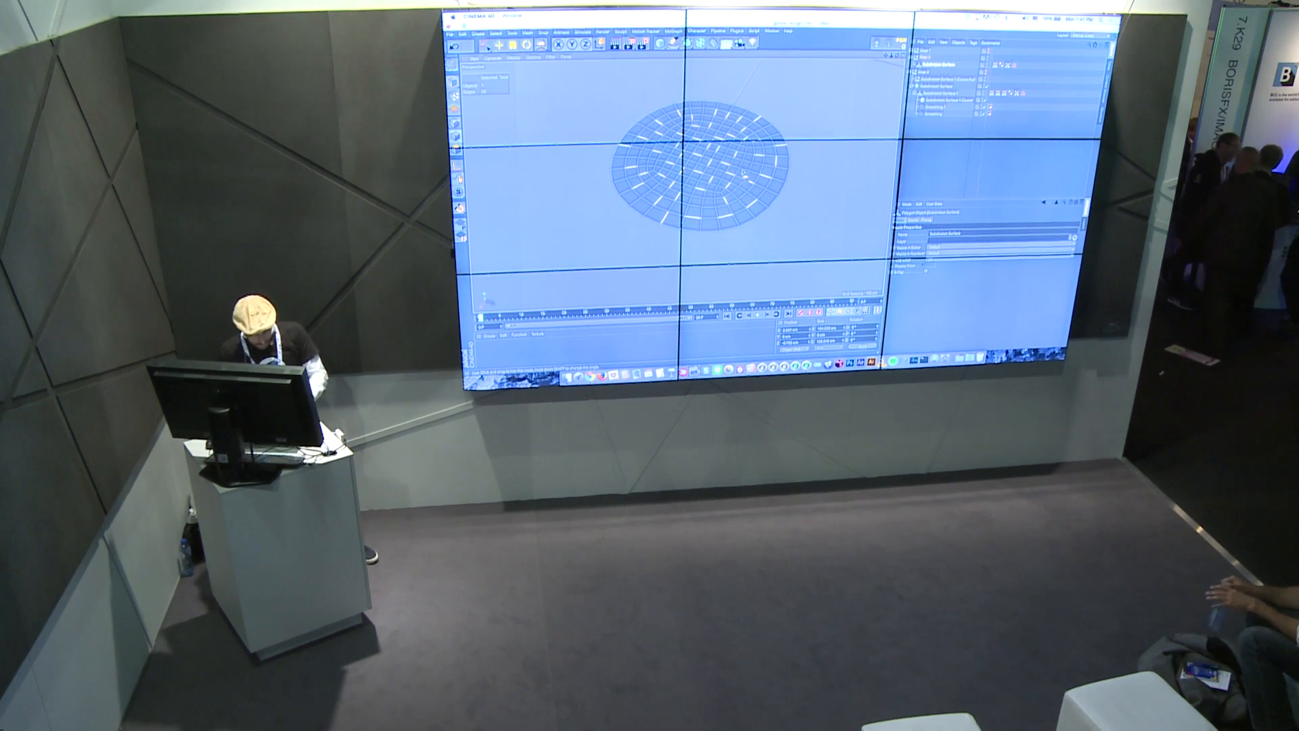
right_click(836, 140)
left_click(843, 214)
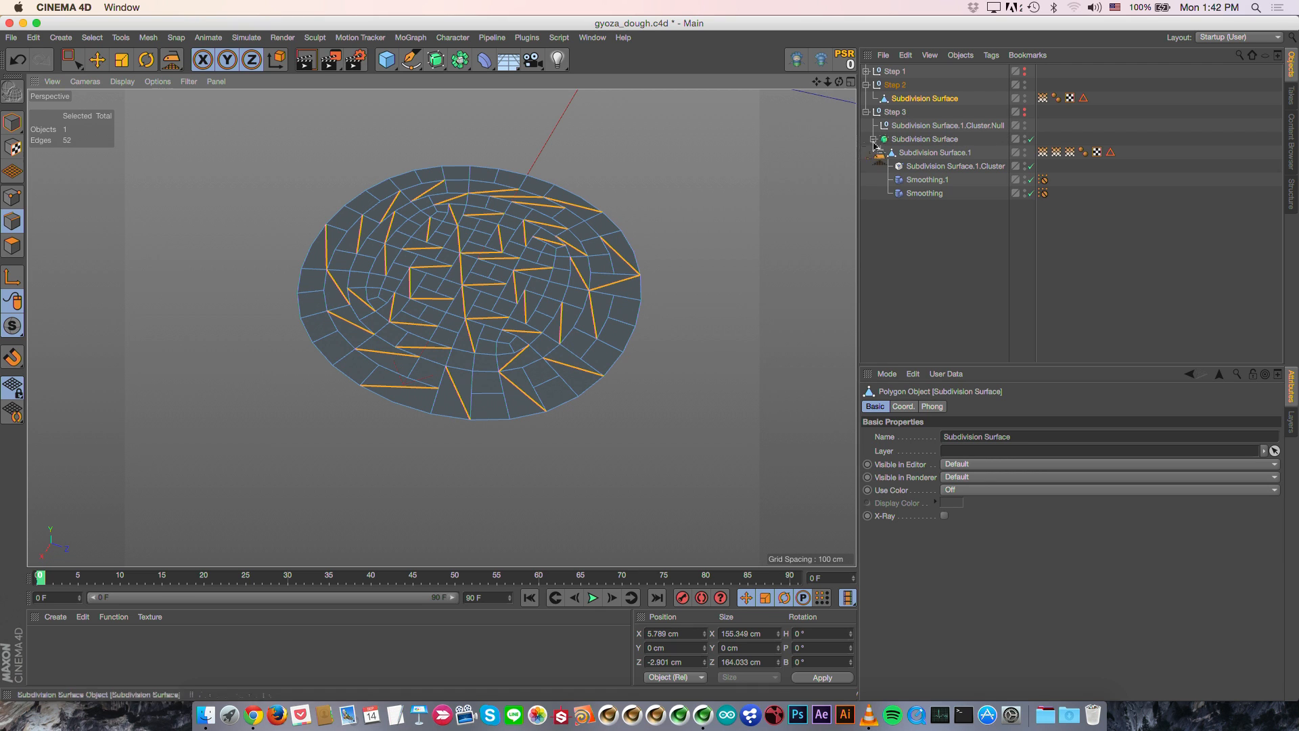
Step: Put the Step 2 mesh in a Subdivision Surface with renderer subdivision 2 and convert it to an editable polygon object
left_click(436, 61, "alt")
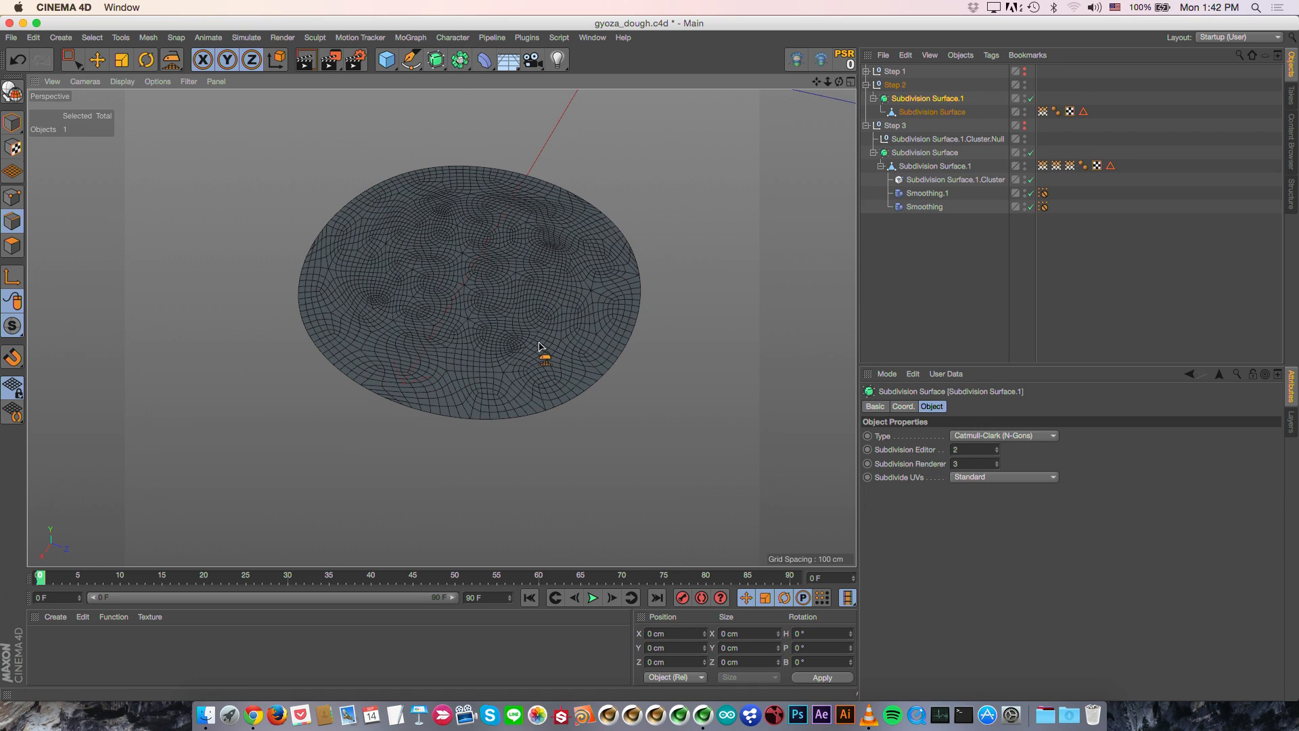
left_click(997, 466)
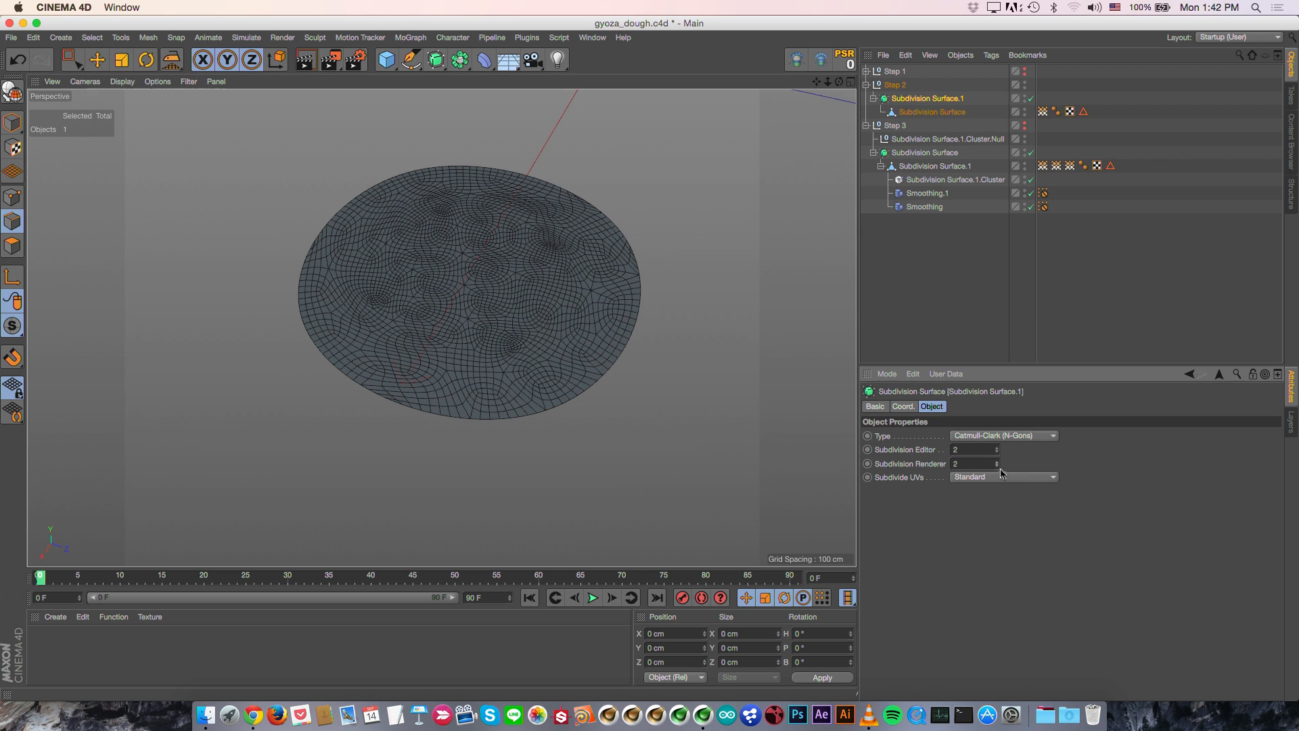
key("c")
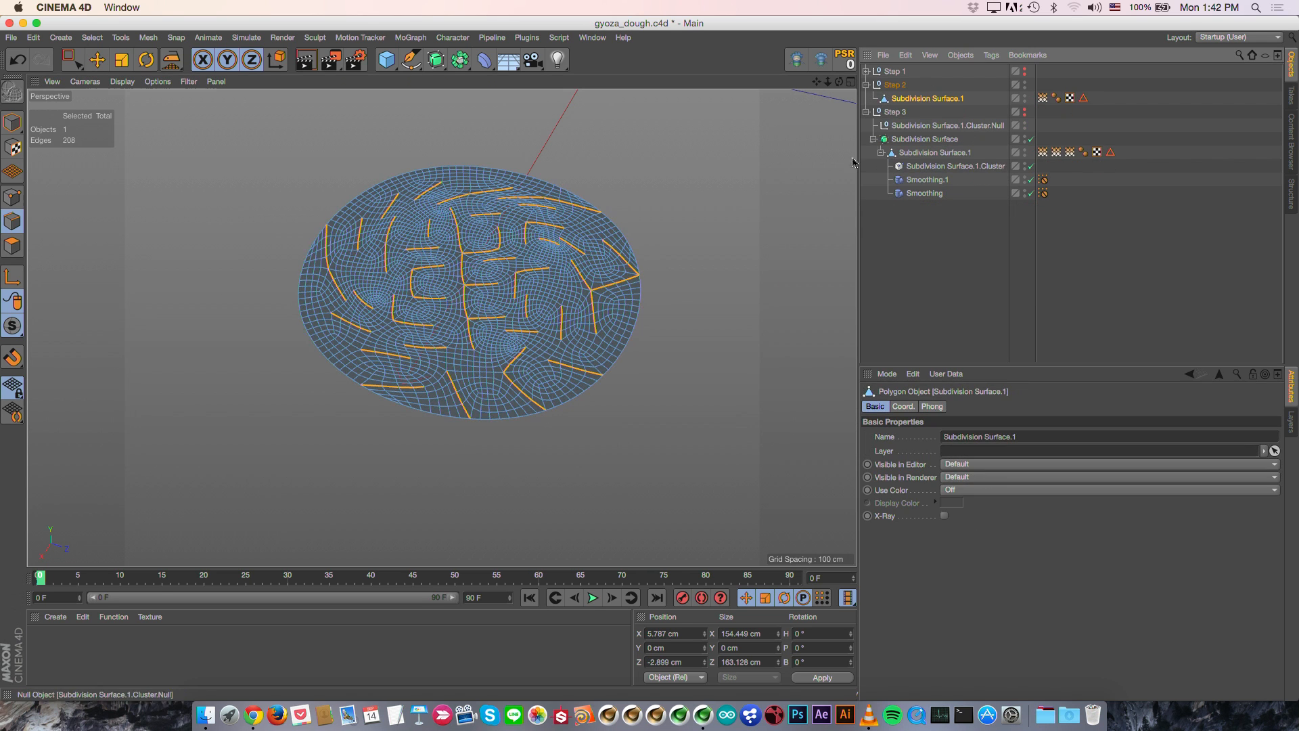
Step: Select a small patch of points at the centre of the dough mesh with Live Selection at radius 13
left_click(12, 197)
scroll(530, 264, "up", 2)
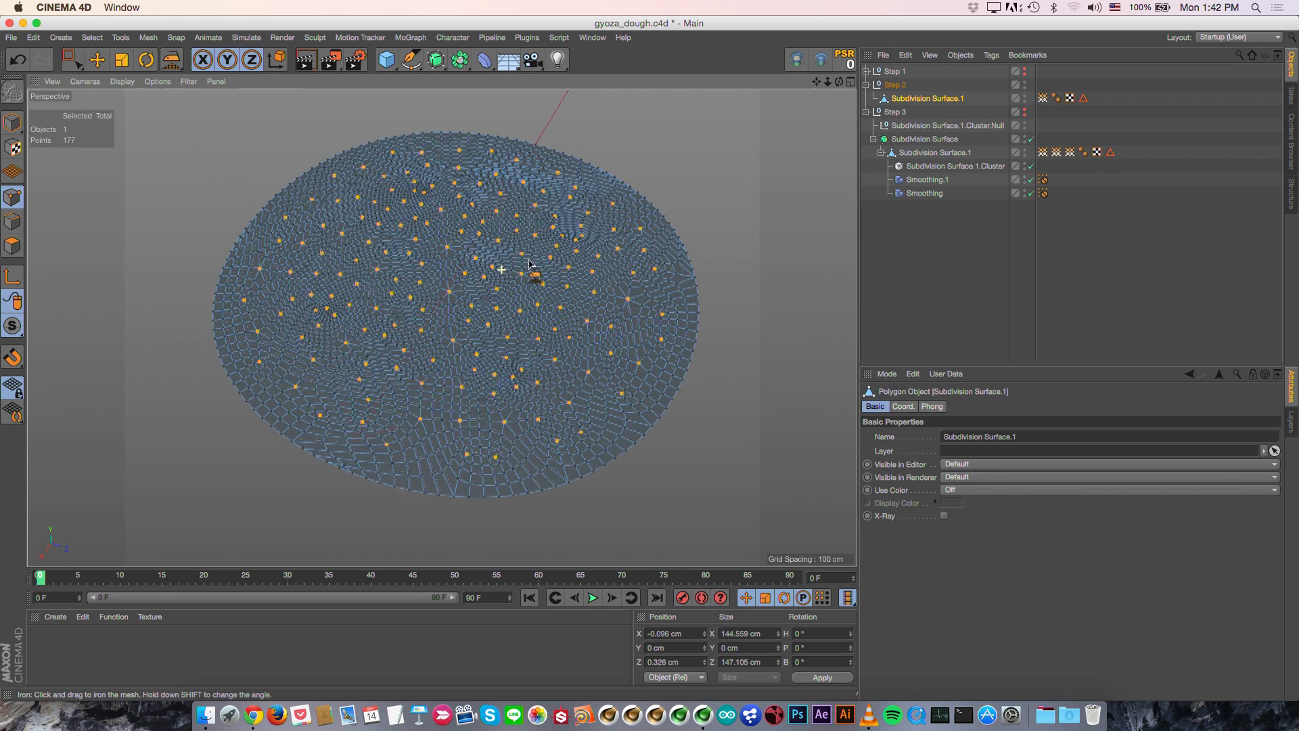
left_click_drag(80, 59, 115, 78)
mouse_move(348, 275)
left_mouse_down("alt")
mouse_move(467, 318)
mouse_move(479, 302)
left_mouse_up("alt")
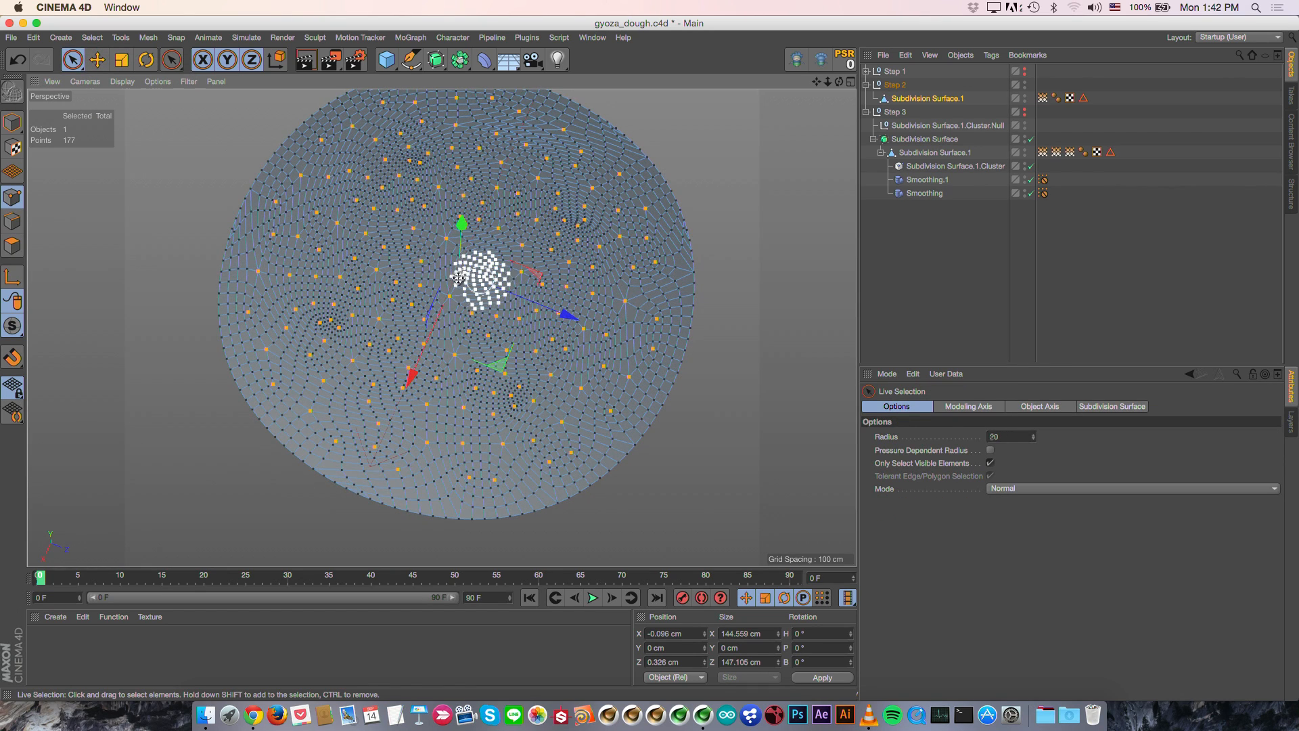
left_click(466, 270)
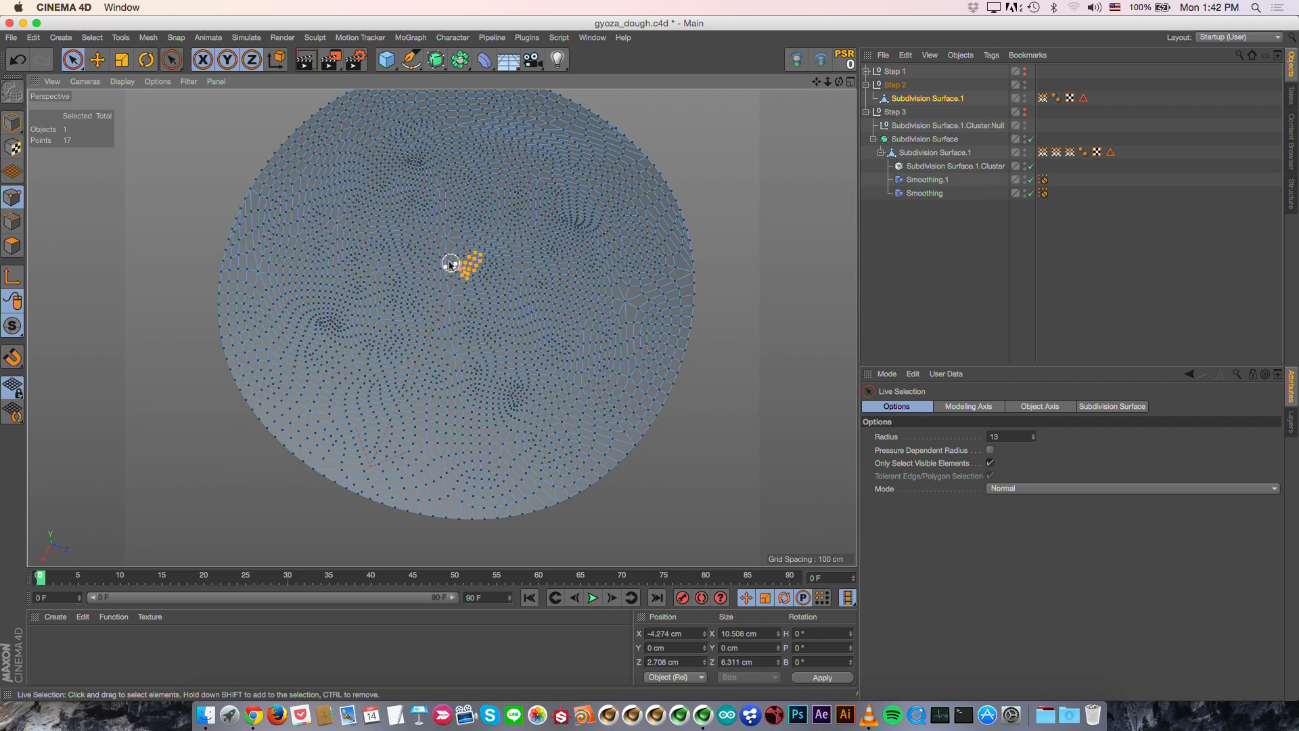
left_click_drag(507, 291, 547, 272, "alt")
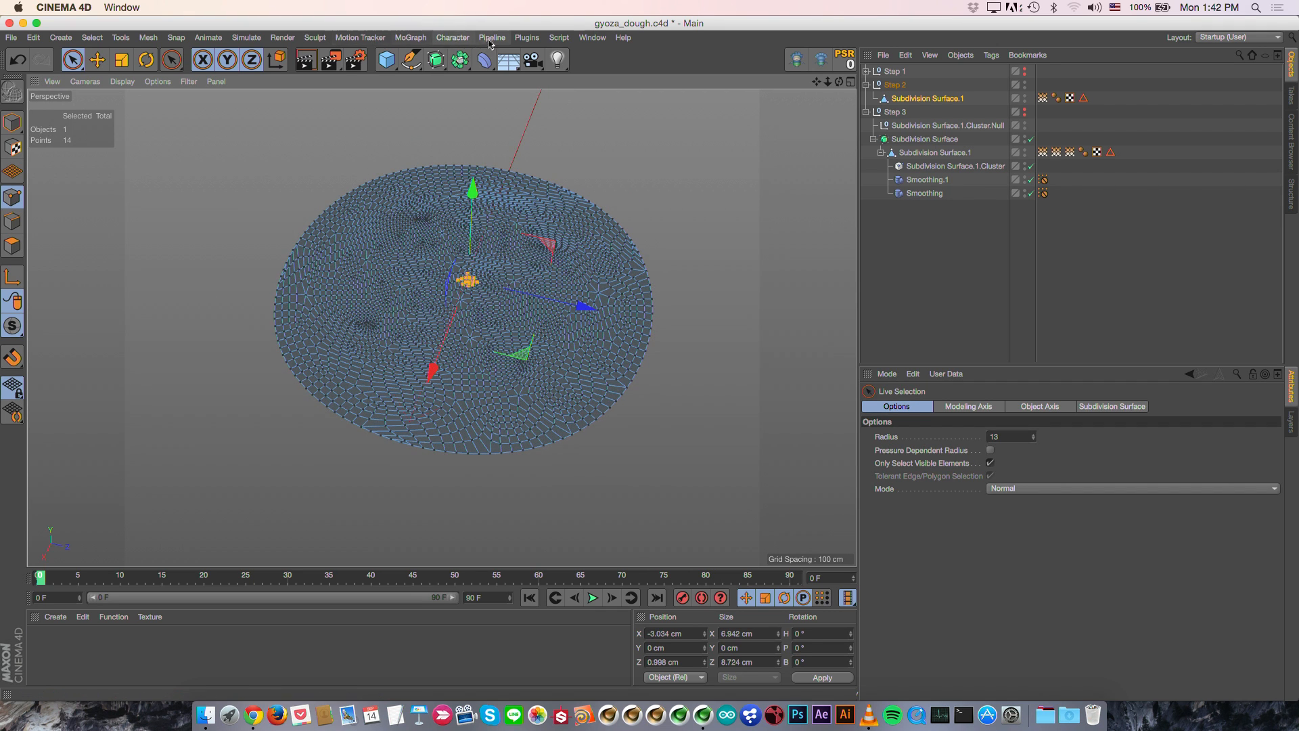
Step: Create a Cluster from the selected centre points and check its null's coordinate and freeze settings
left_click(453, 38)
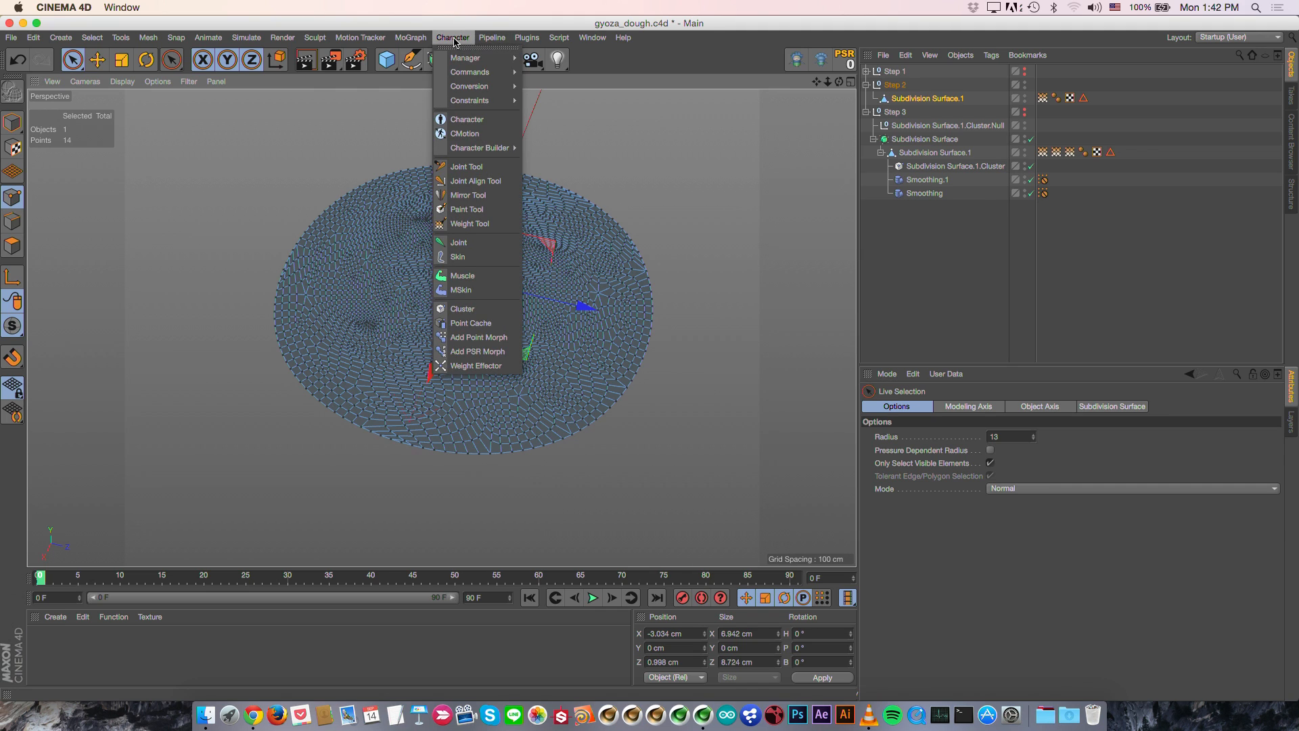
mouse_move(469, 72)
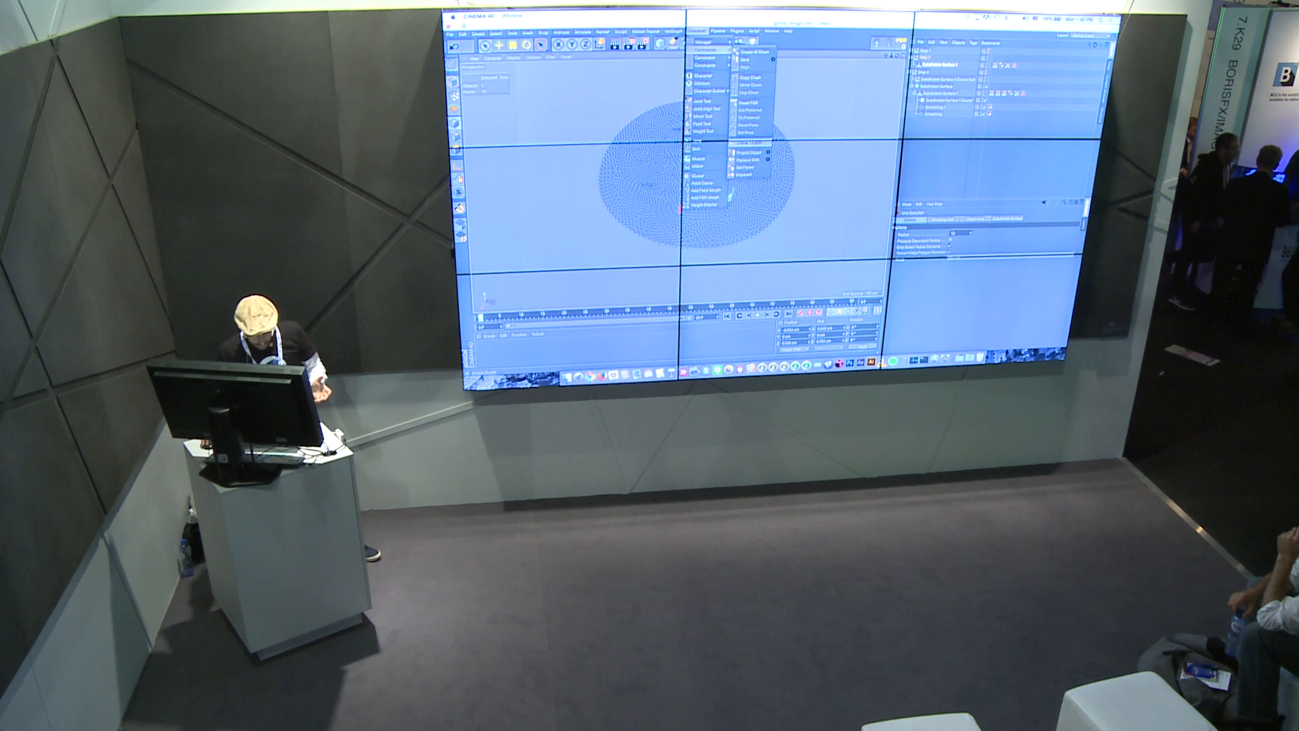
left_click(696, 175)
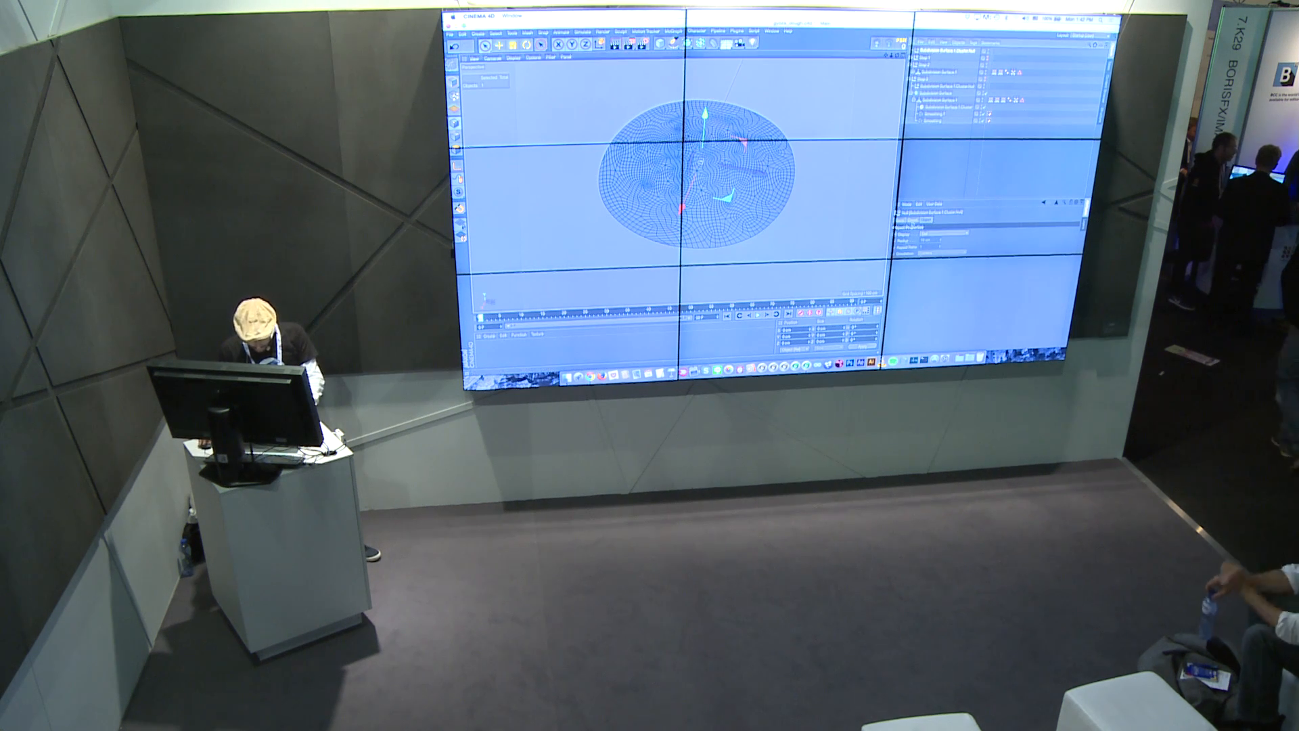
left_click(913, 220)
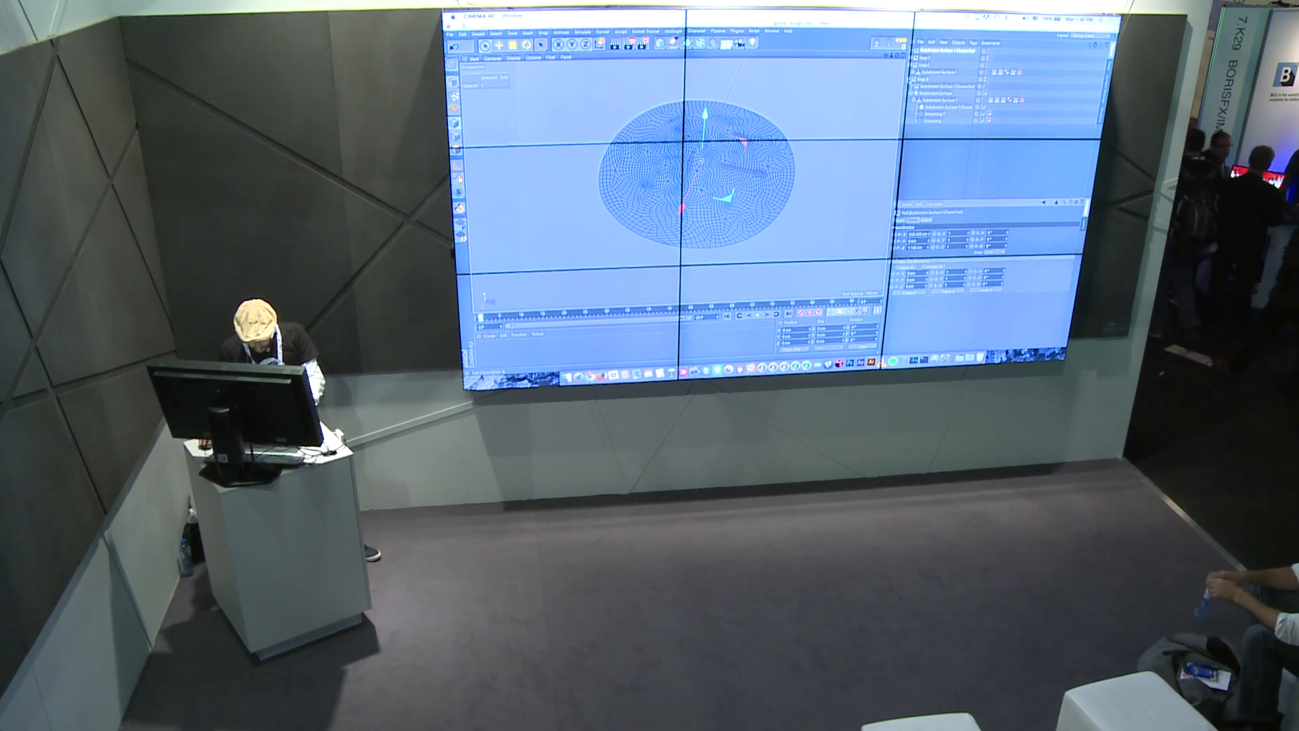
left_click(915, 264)
left_click(910, 267)
left_click(915, 262)
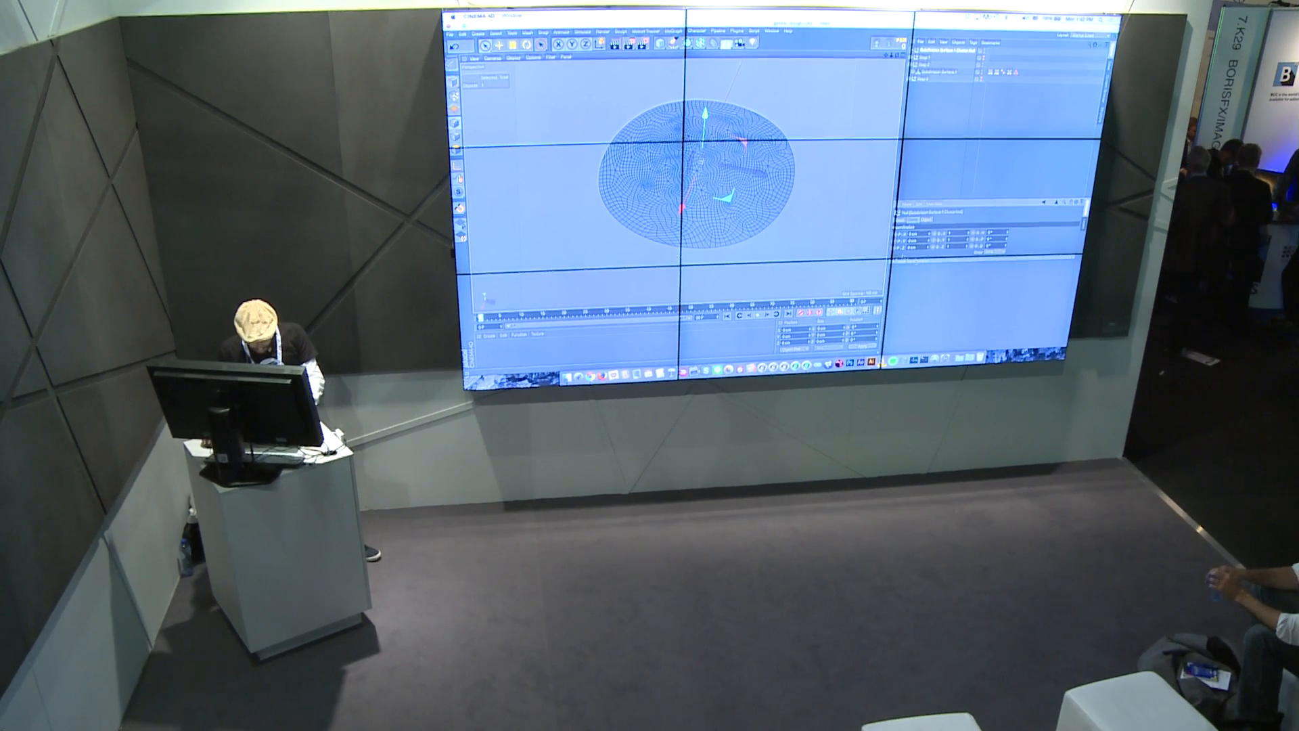
Step: Raise the cluster null straight up along Y to pull the centre points well above the dough disc
left_click_drag(778, 199, 776, 172, "alt")
key("e")
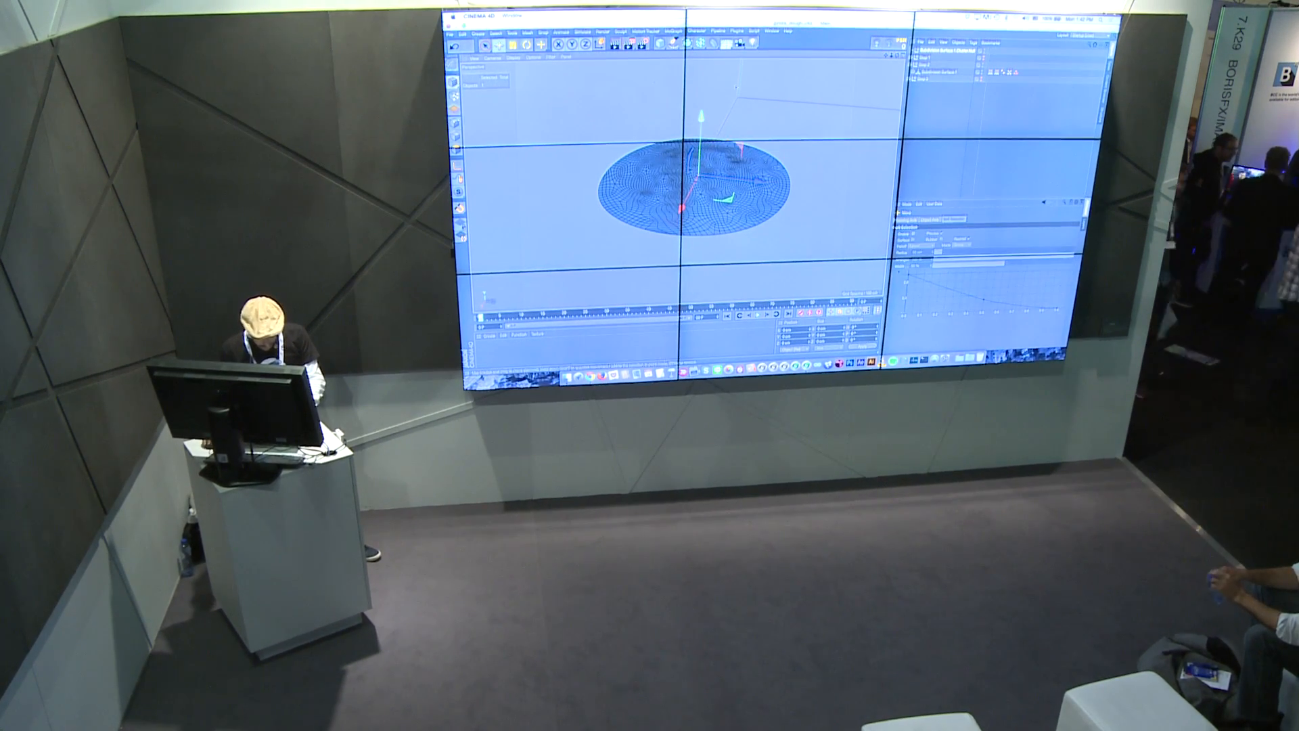
left_click_drag(701, 132, 703, 46)
mouse_move(705, 176)
left_mouse_down("alt")
mouse_move(706, 197)
mouse_move(712, 164)
mouse_move(714, 186)
left_mouse_up("alt")
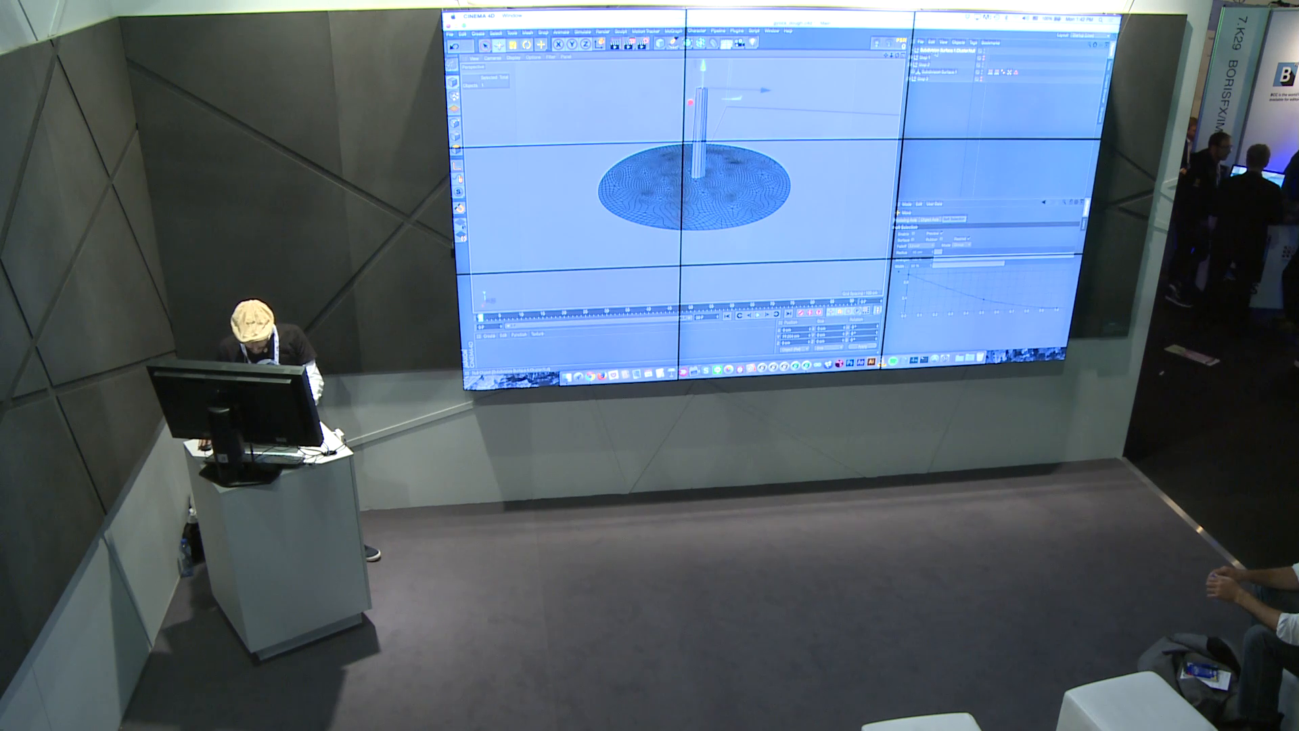
Step: Set the Cluster deformer's falloff to Local and its falloff type to Curve
left_click(937, 52)
left_click(914, 73)
left_click(945, 79)
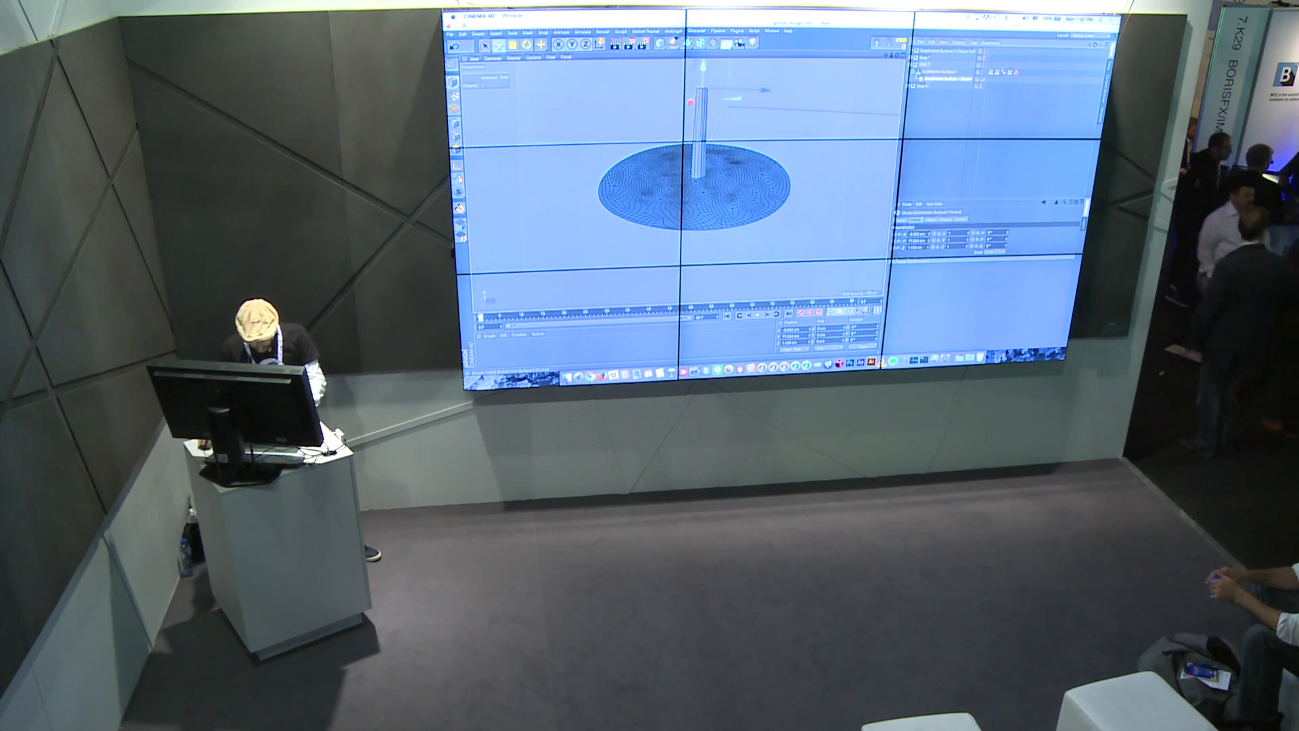
left_click(931, 220)
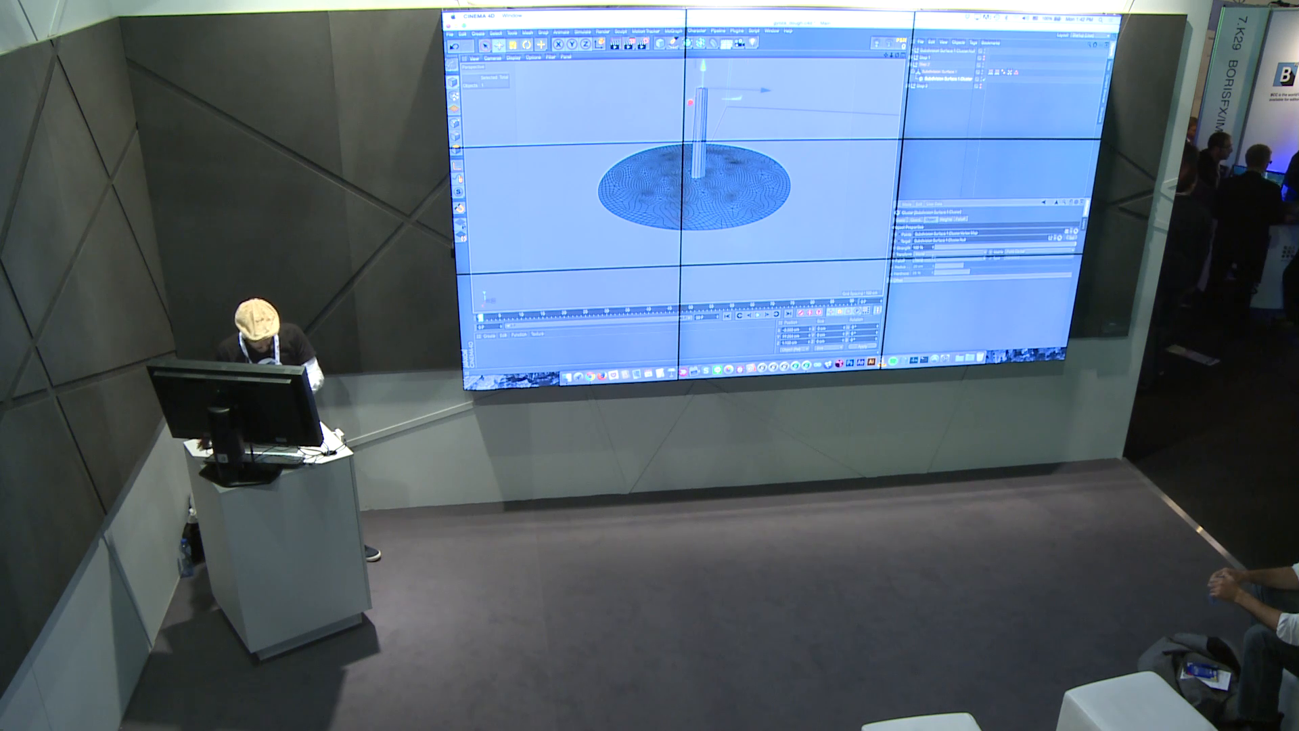
left_click(954, 259)
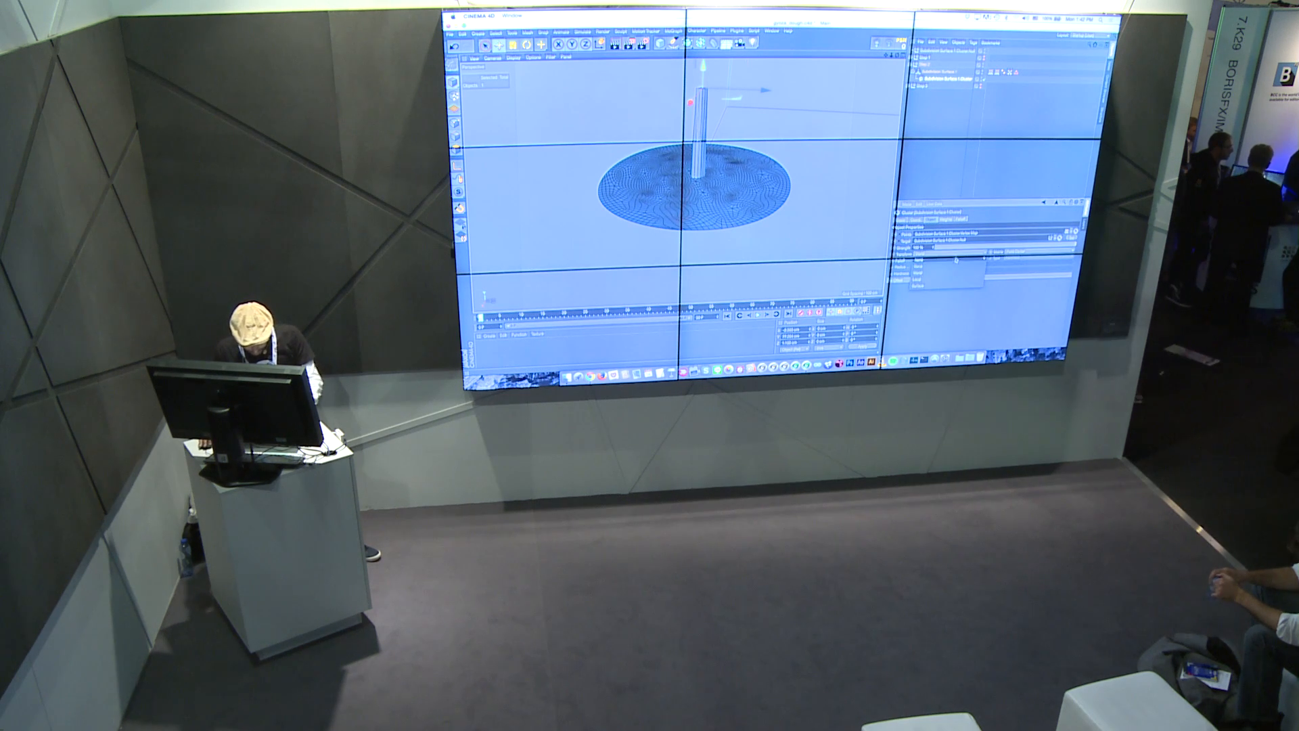
left_click(938, 279)
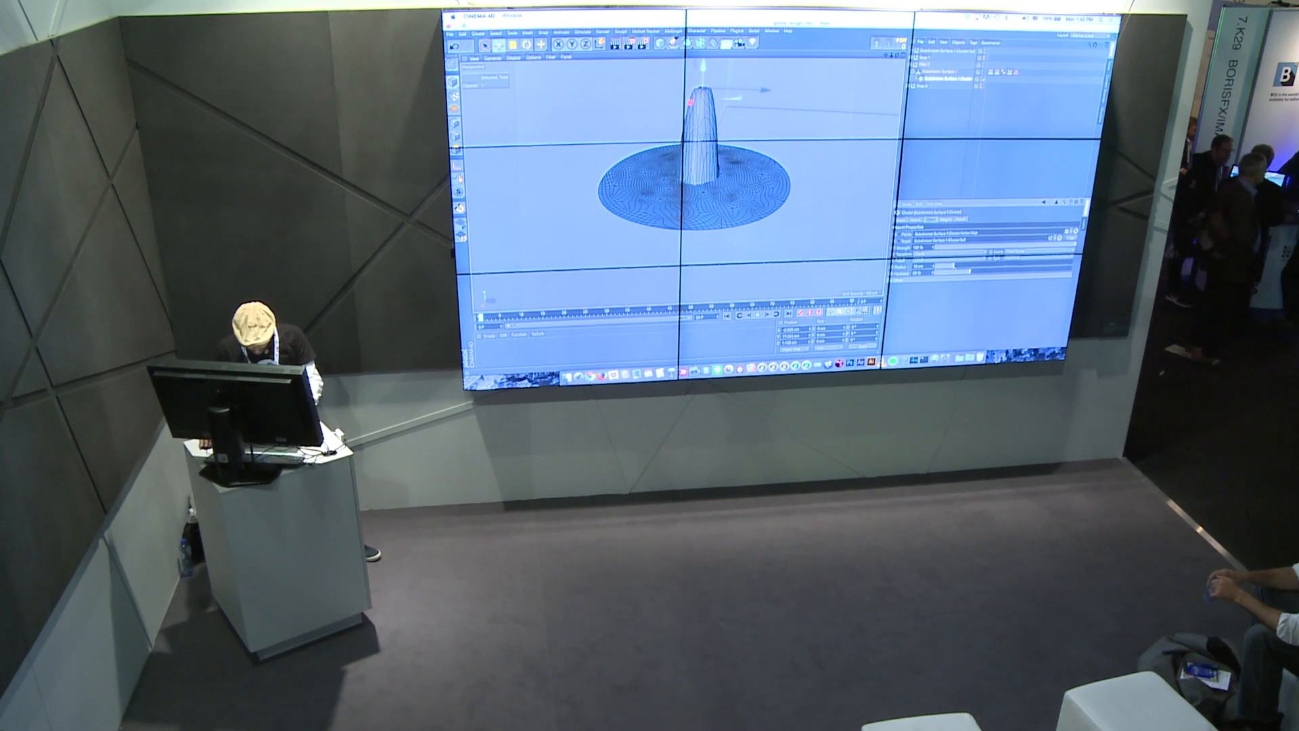
left_click(1028, 261)
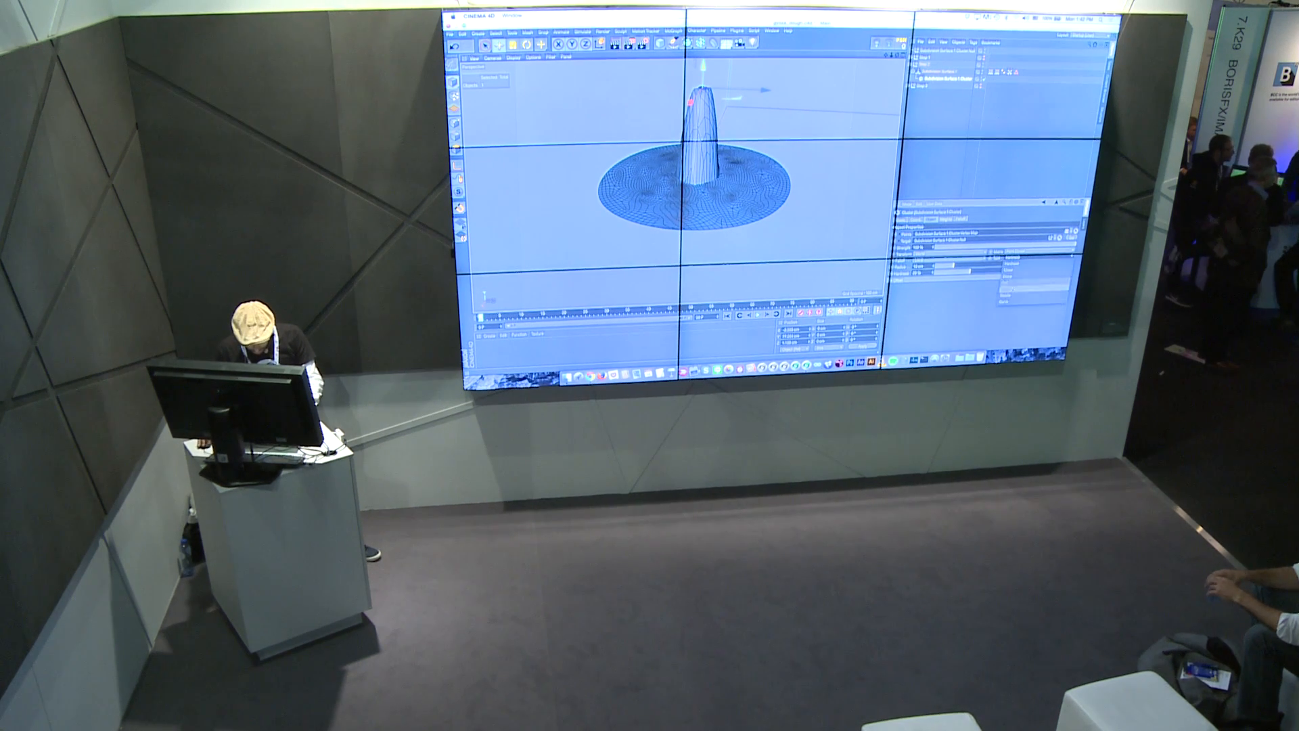
left_click(1028, 301)
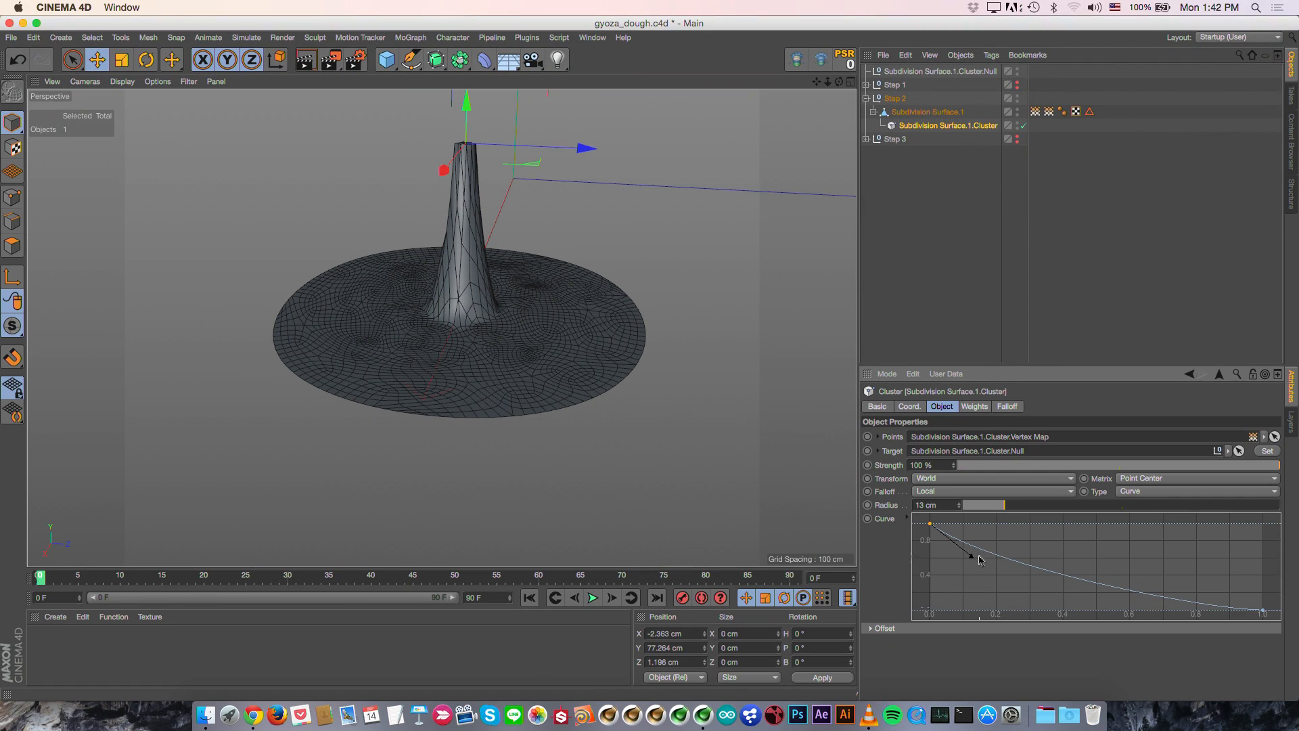
Step: Reshape the Cluster's falloff curve into a convex arc, flat at the start and steep at the end, for a rounded bulge
left_click_drag(972, 559, 1011, 520)
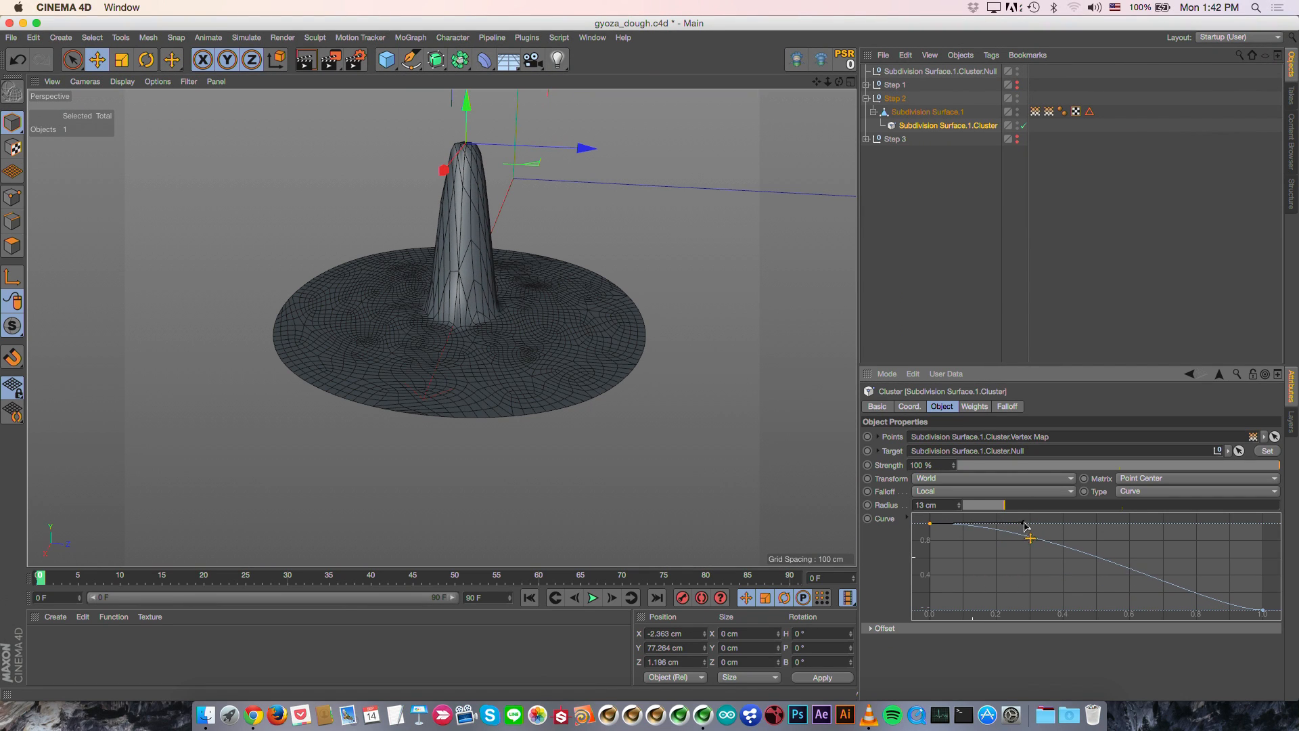
left_click_drag(1221, 612, 1257, 567)
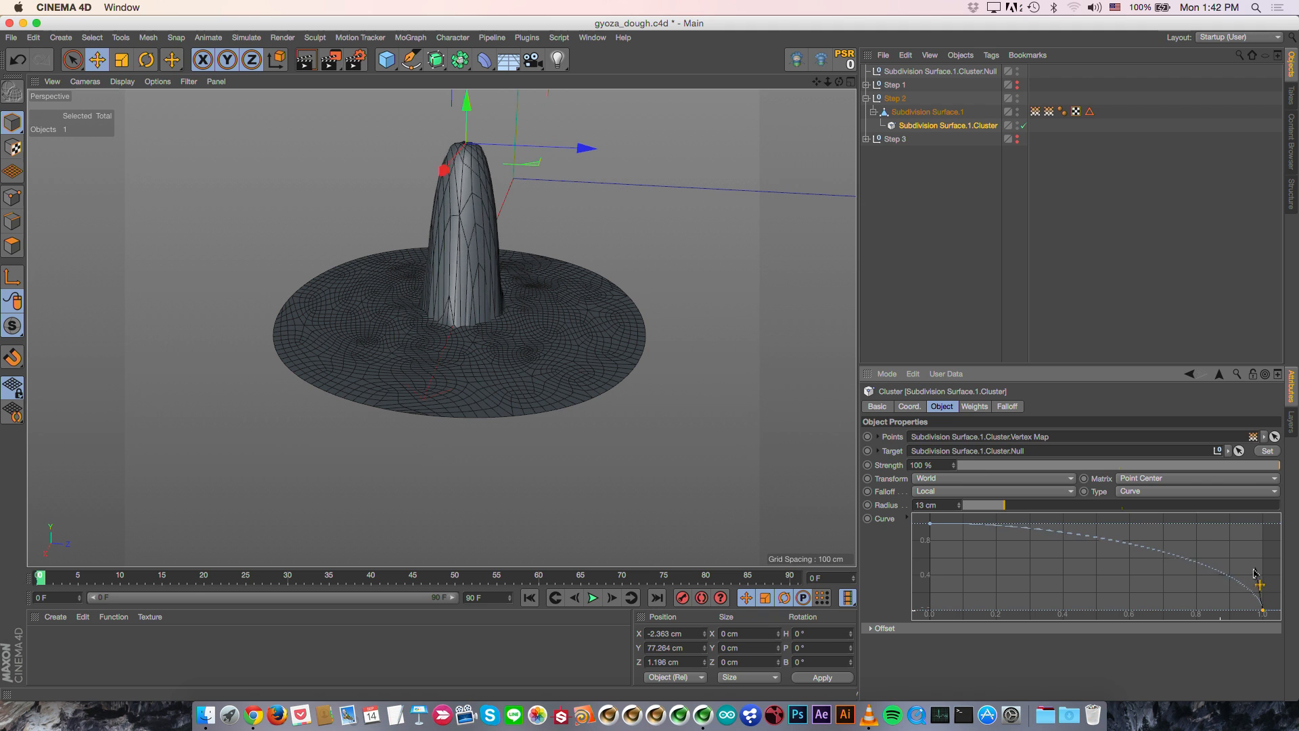
left_click_drag(521, 328, 516, 357, "alt")
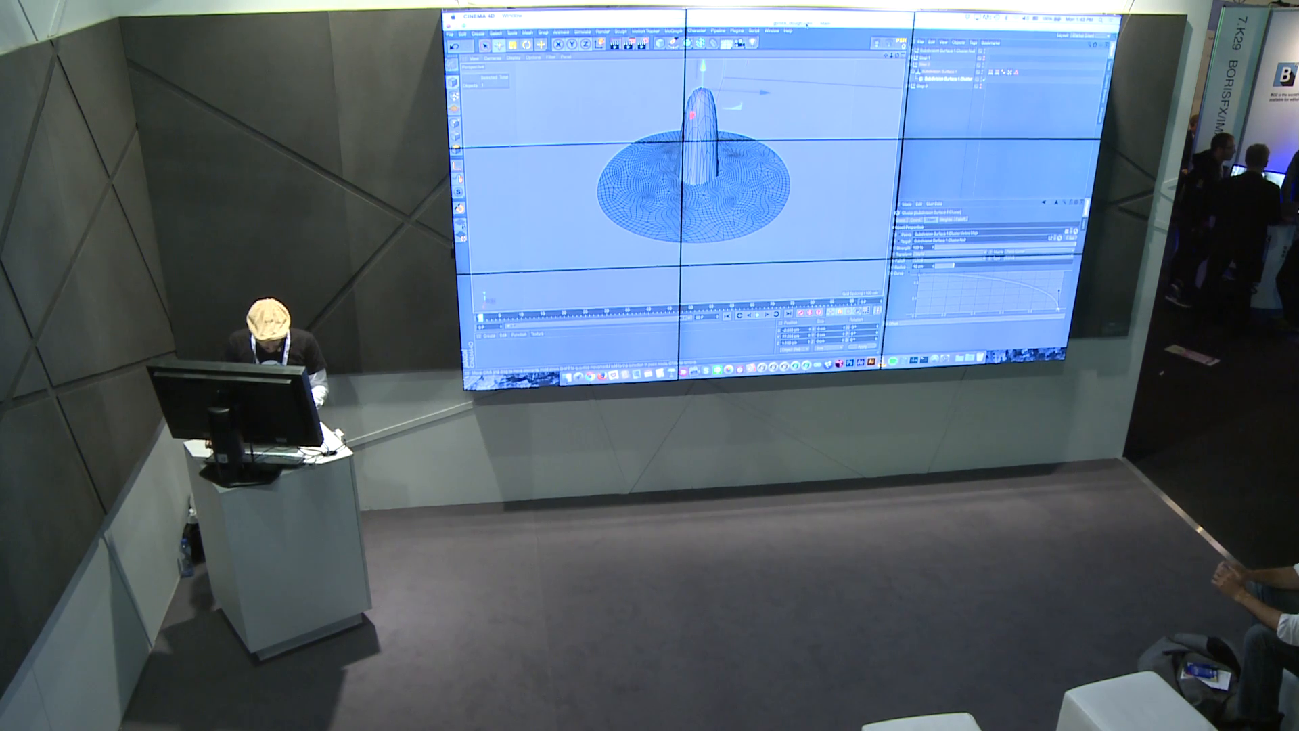
Step: With the Cluster deformer disabled, add a Smoothing deformer of type Relax under the Step 2 dough mesh
left_click(984, 80)
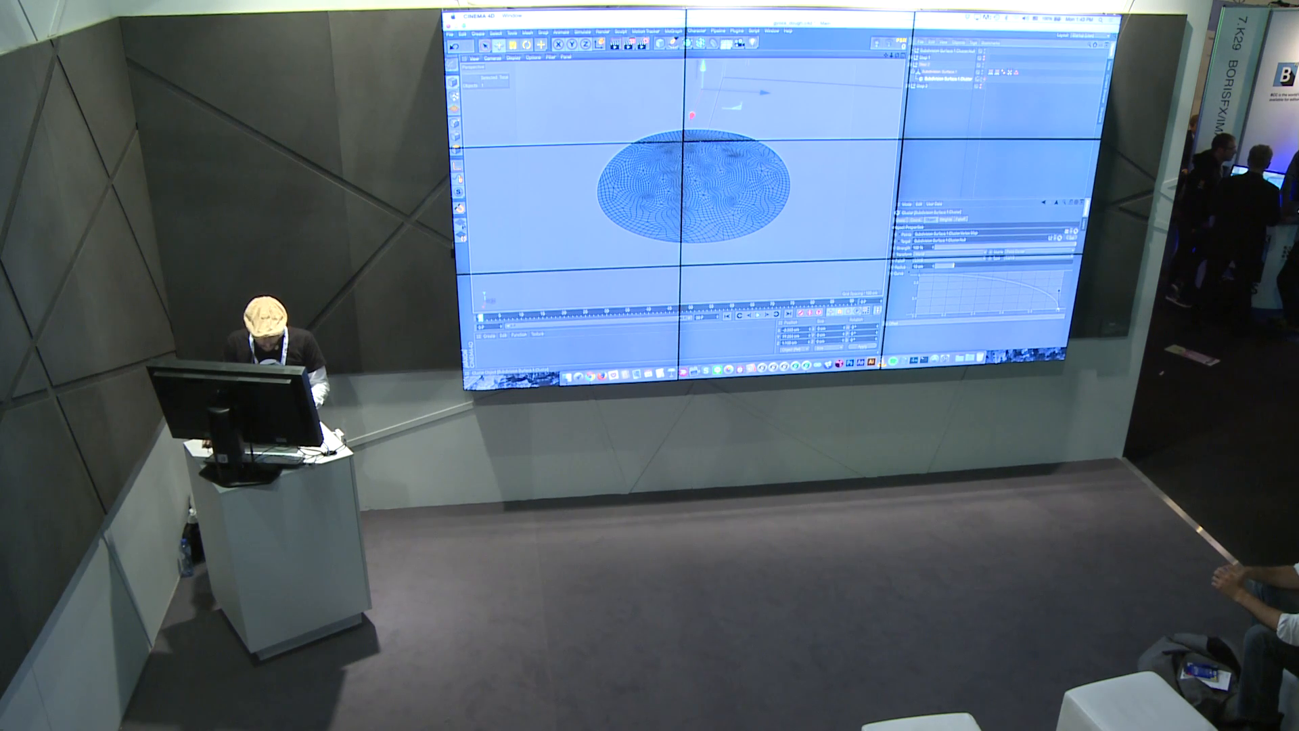
left_click(712, 43)
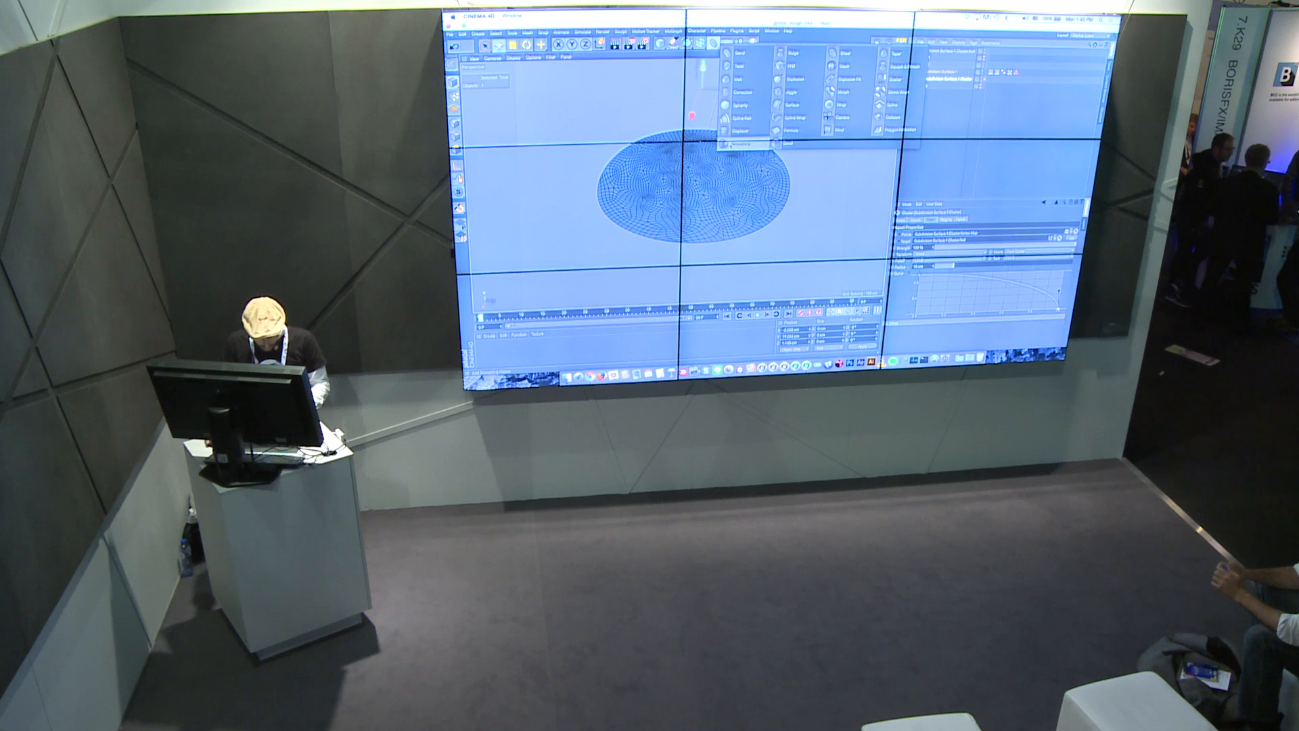
left_click(743, 117)
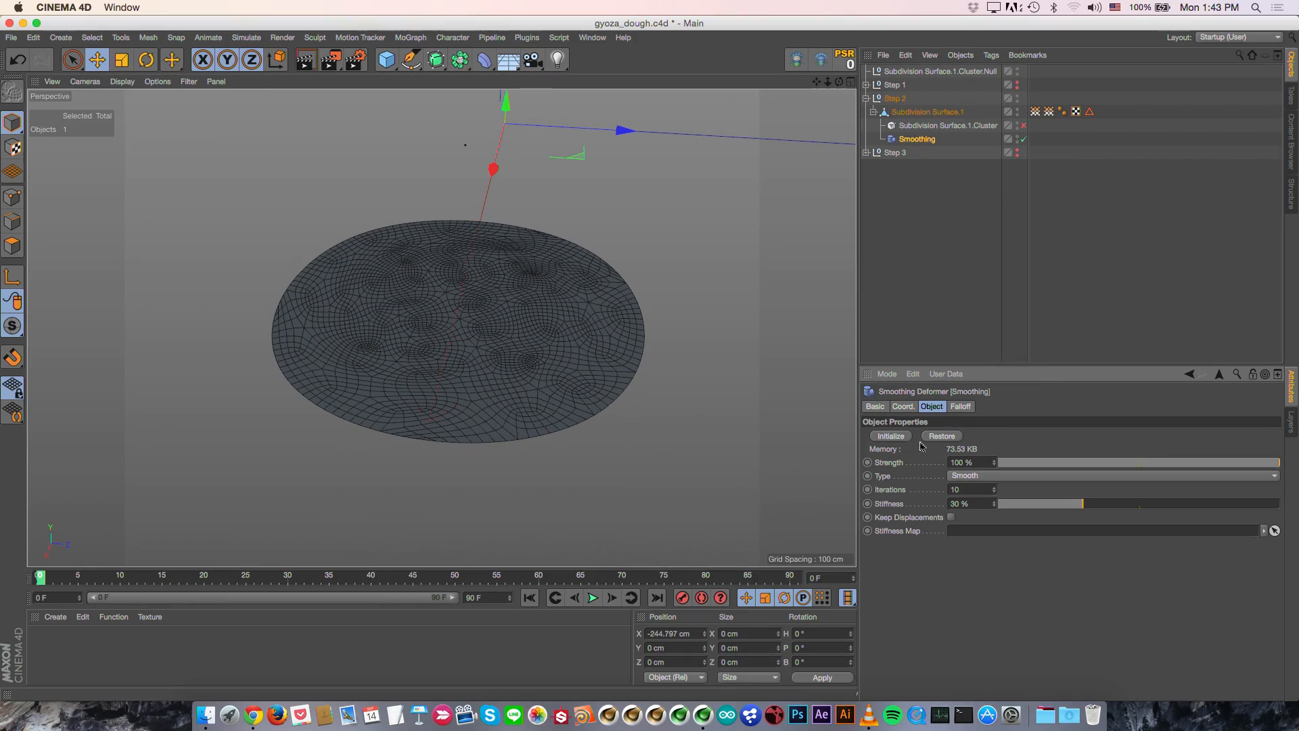
left_click(1004, 478)
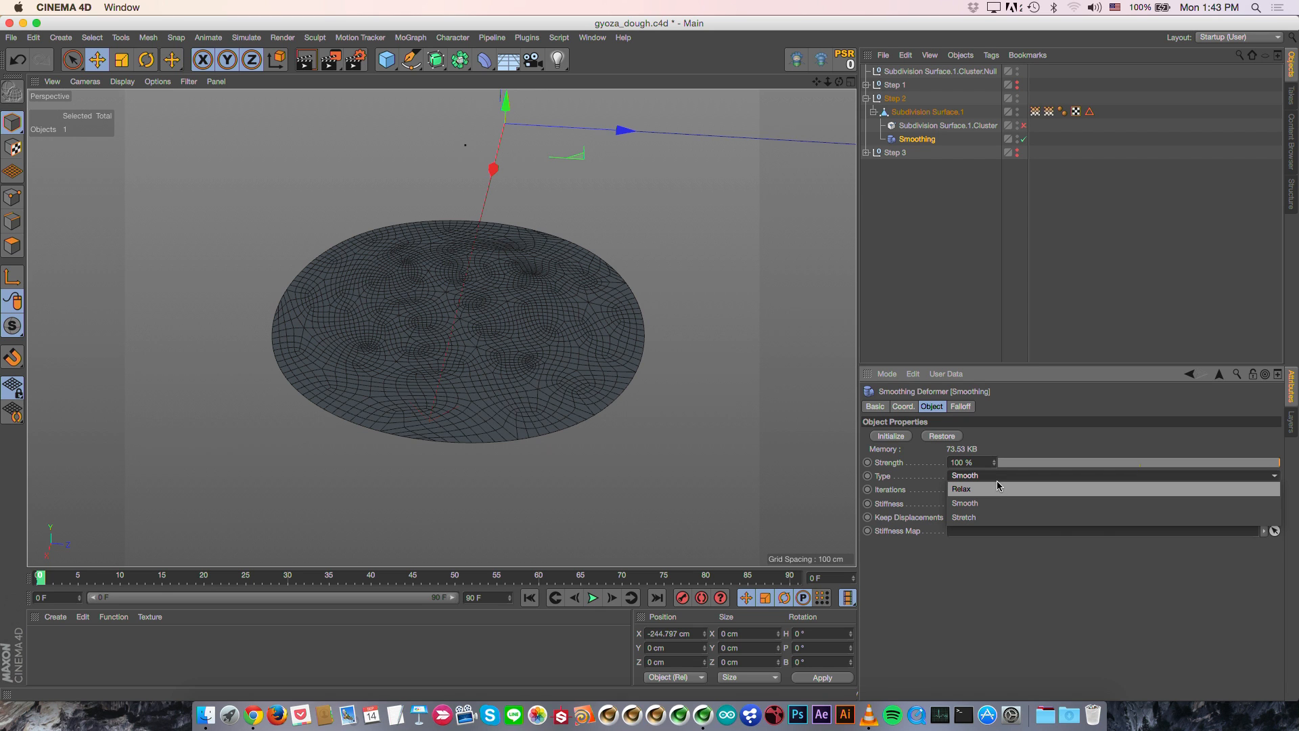
left_click(996, 488)
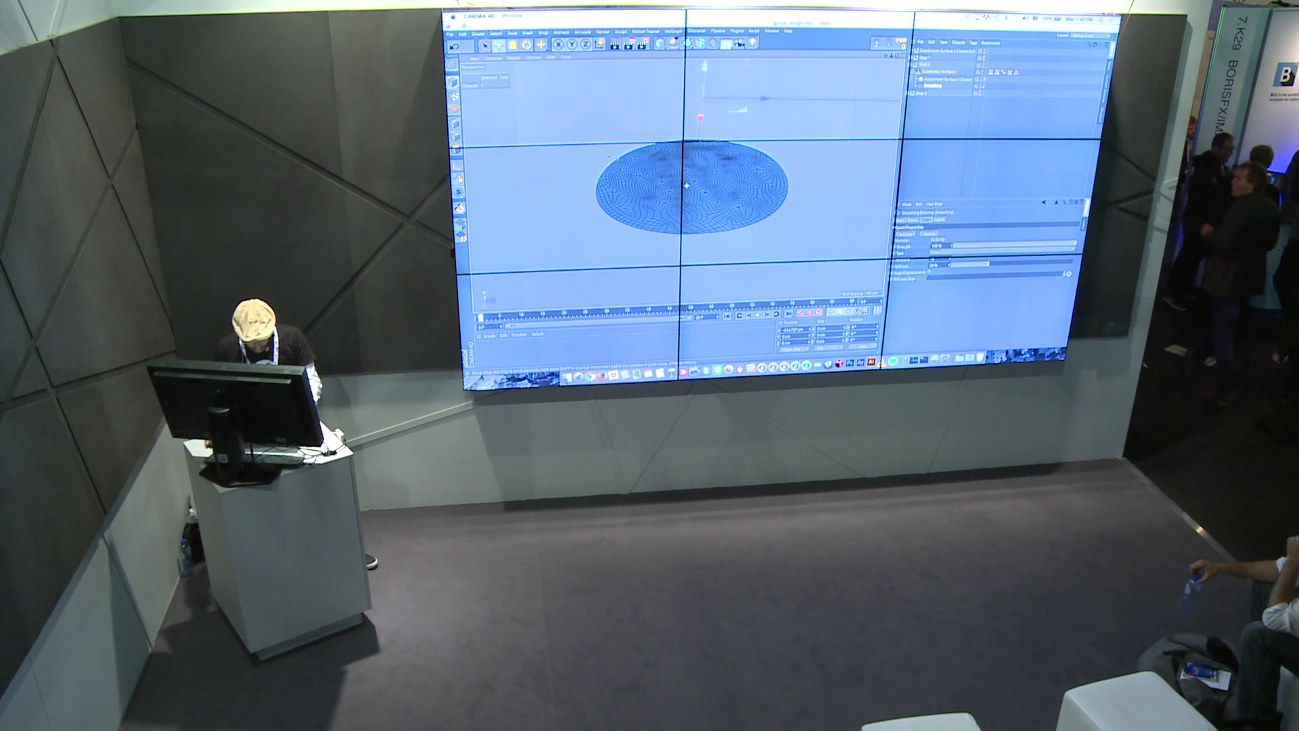
Step: Re-enable the Cluster deformer in Step 2 and set the Smoothing deformer's iterations to 100
left_click(984, 80)
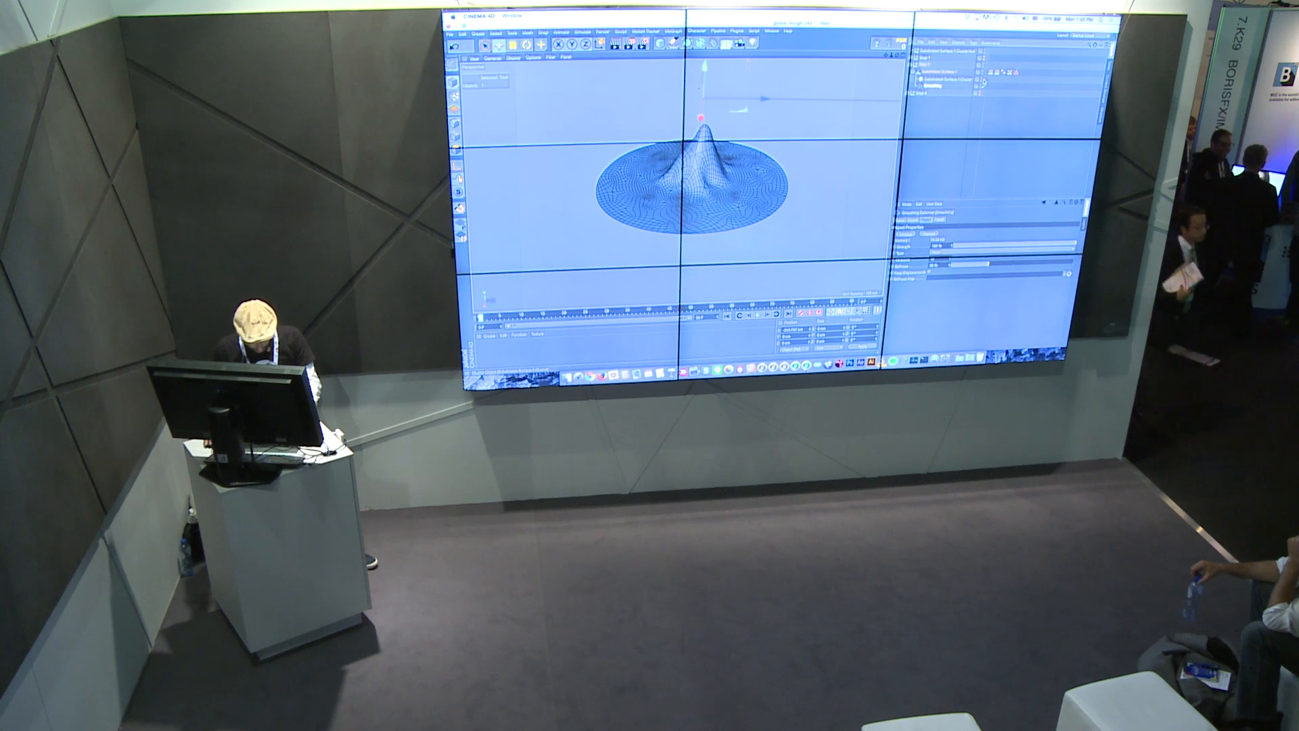
mouse_move(724, 141)
left_mouse_down("alt")
mouse_move(755, 139)
mouse_move(730, 138)
left_mouse_up("alt")
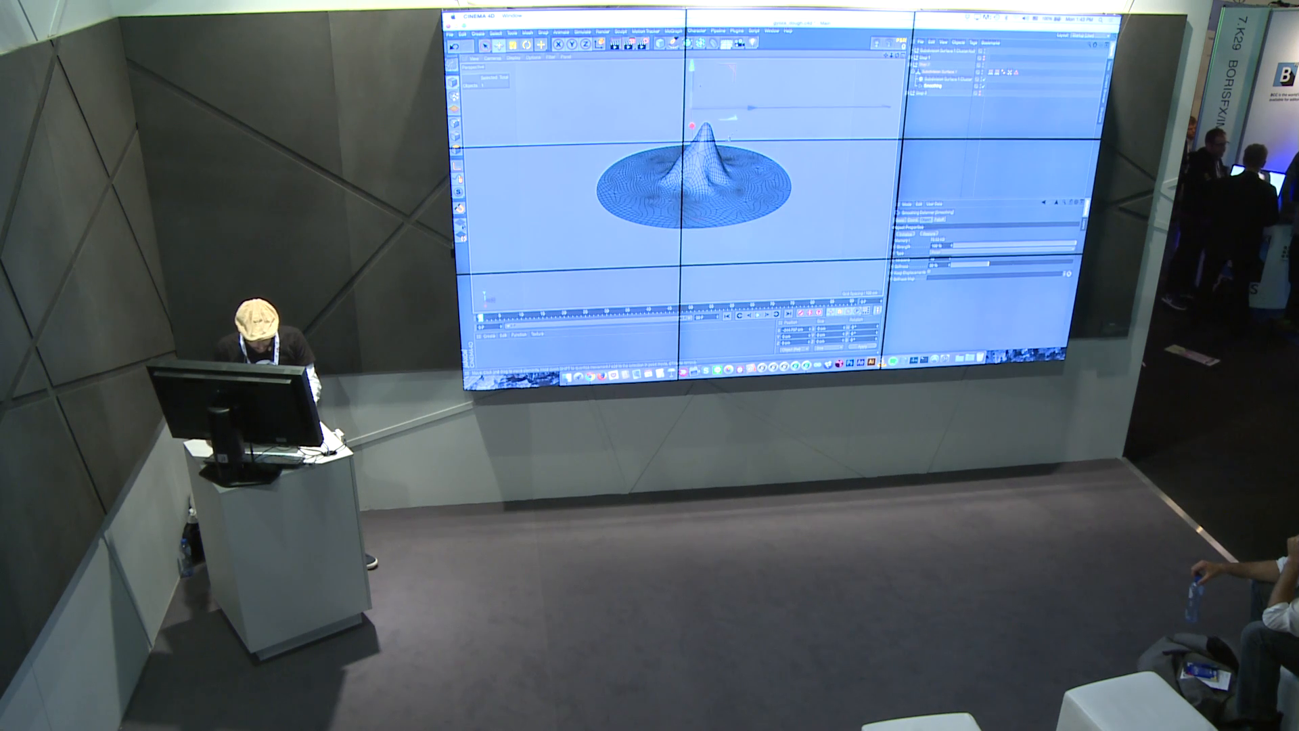
scroll(730, 137, "up", 5)
scroll(702, 166, "down", 3)
mouse_move(704, 165)
left_mouse_down("alt")
mouse_move(719, 163)
mouse_move(700, 165)
left_mouse_up("alt")
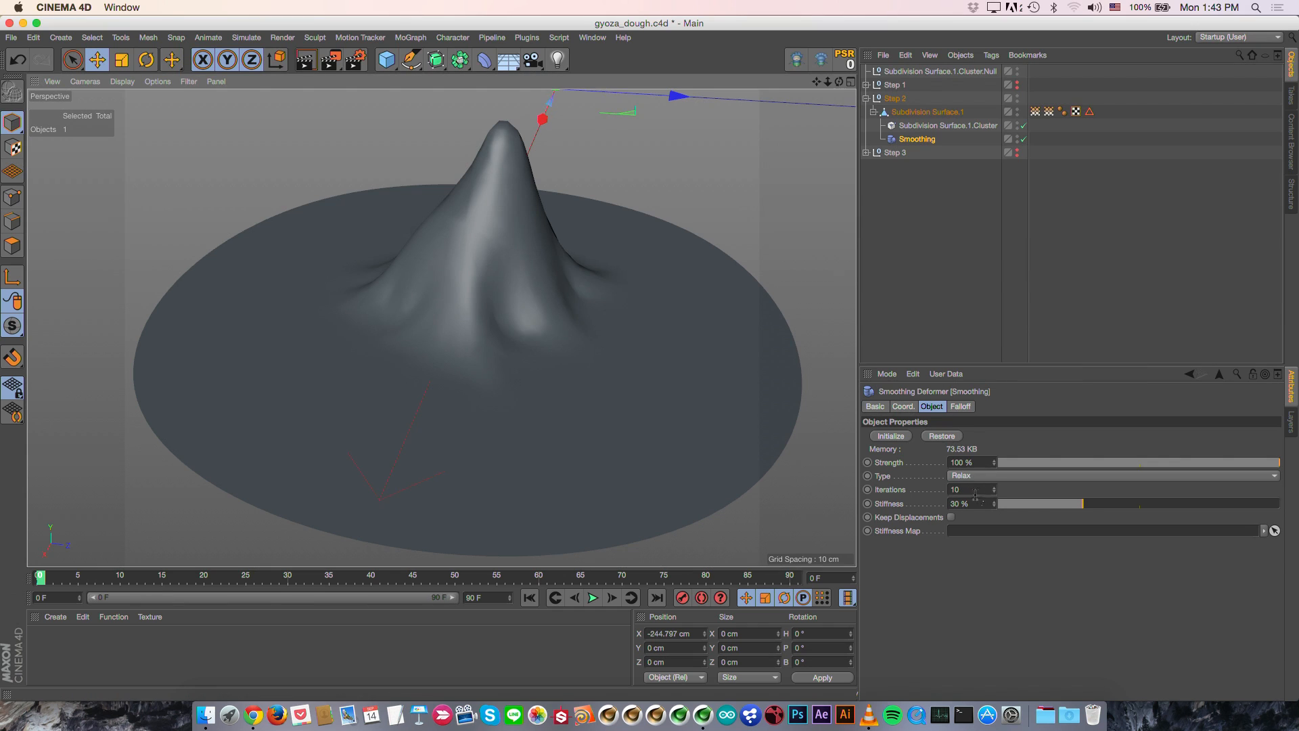
left_click_drag(993, 489, 994, 489)
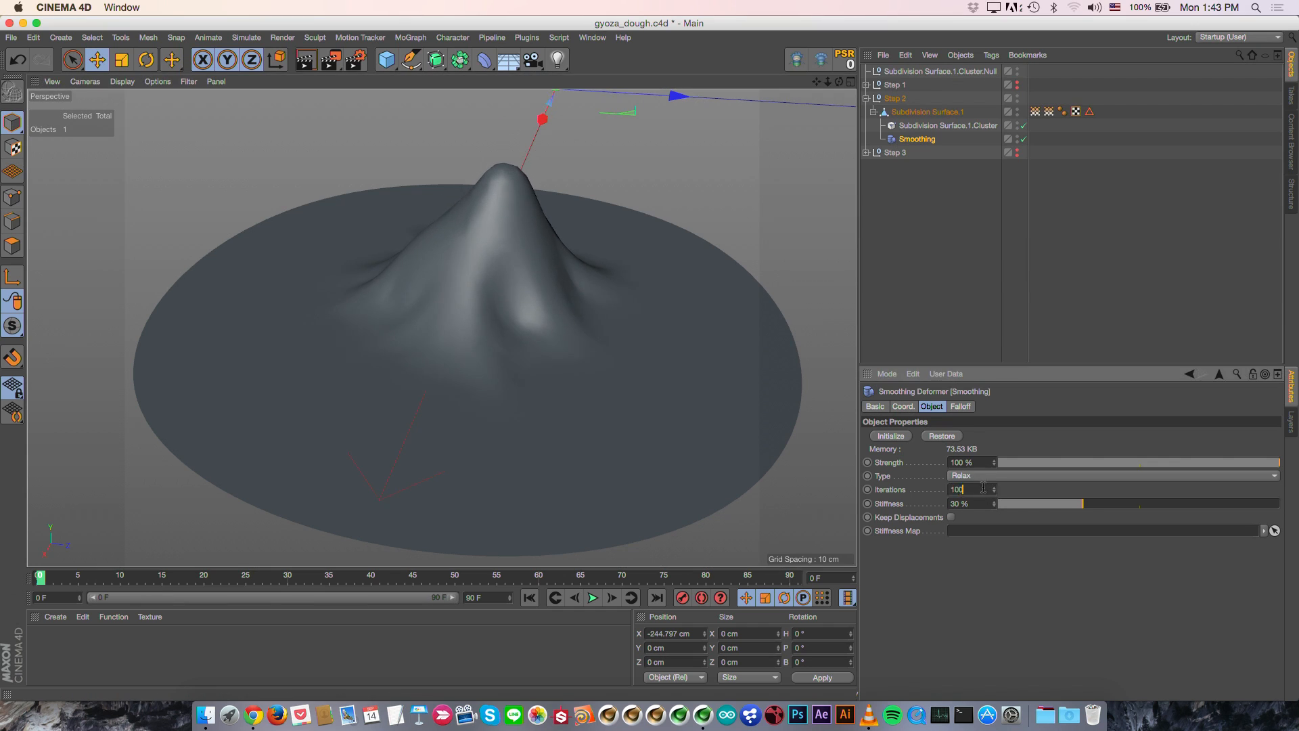
key("Return")
left_click_drag(500, 338, 539, 211, "alt")
Step: Display the Step 2 cluster null as a Sphere so it serves as a visible controller
left_click(928, 71)
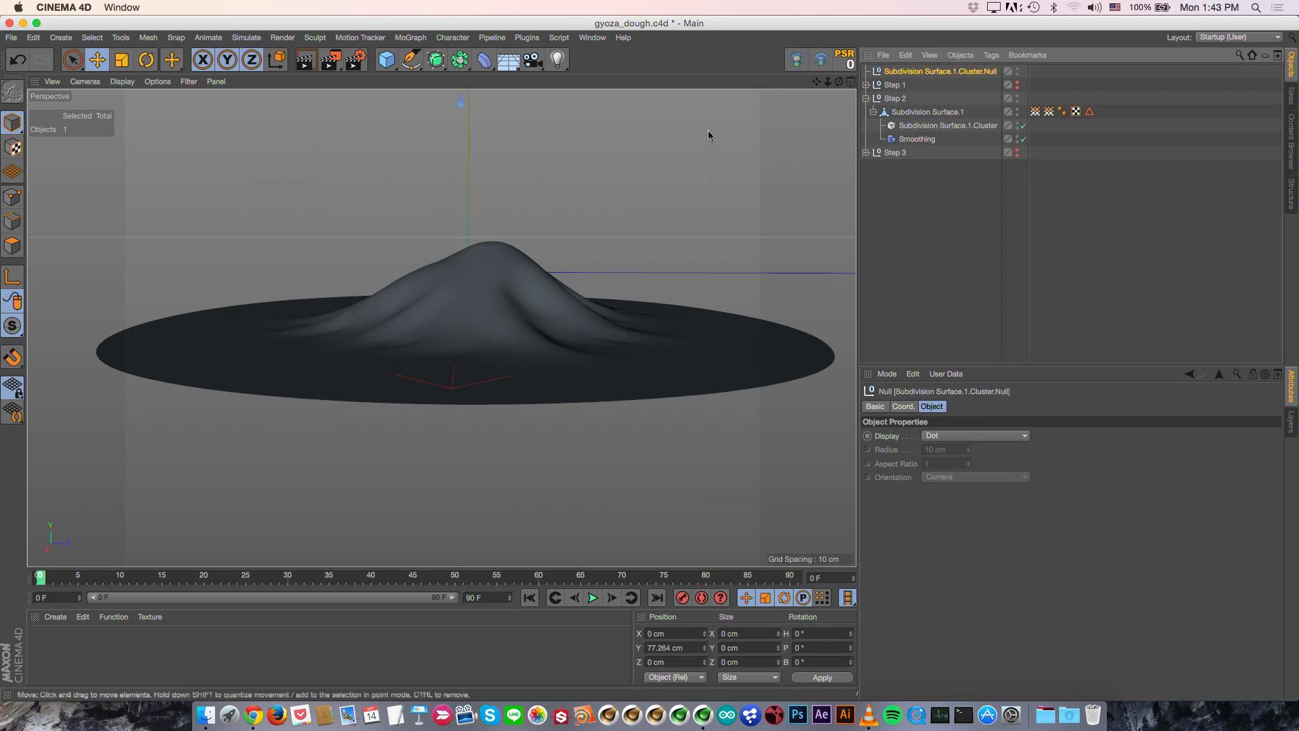
key("h")
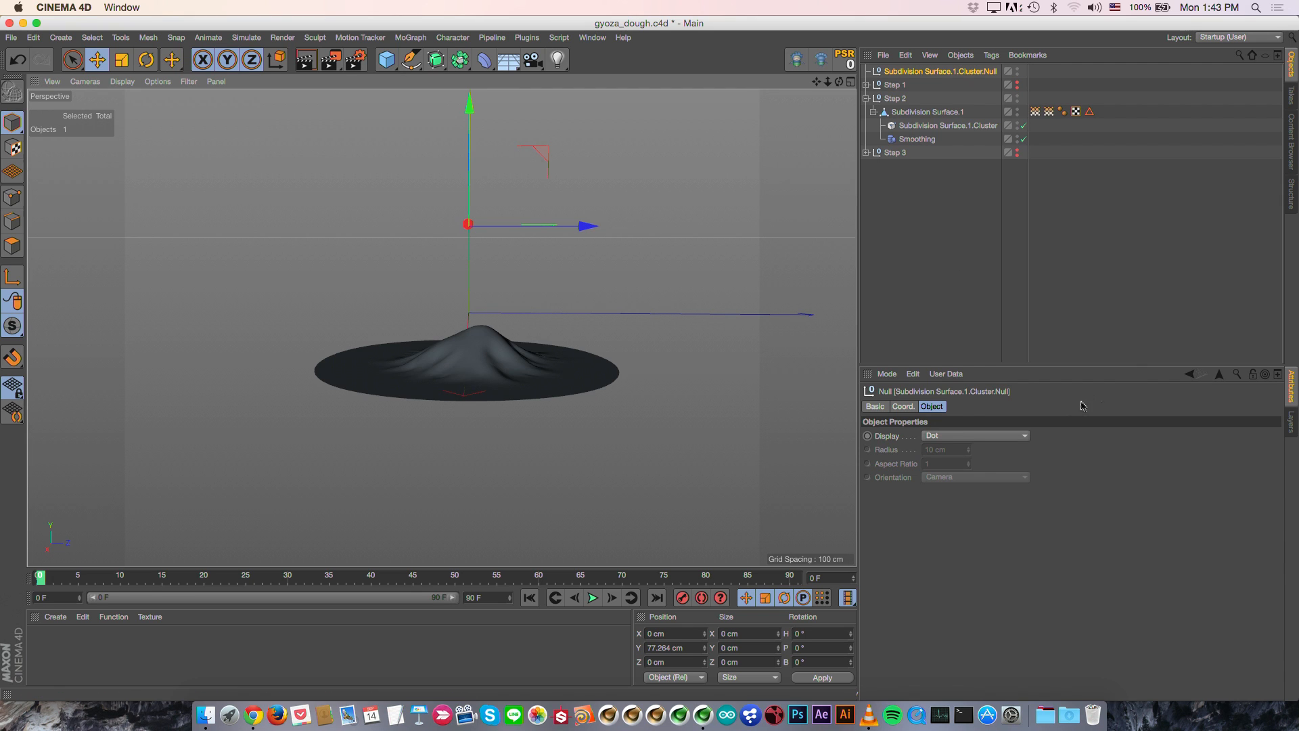
left_click(980, 435)
left_click(987, 646)
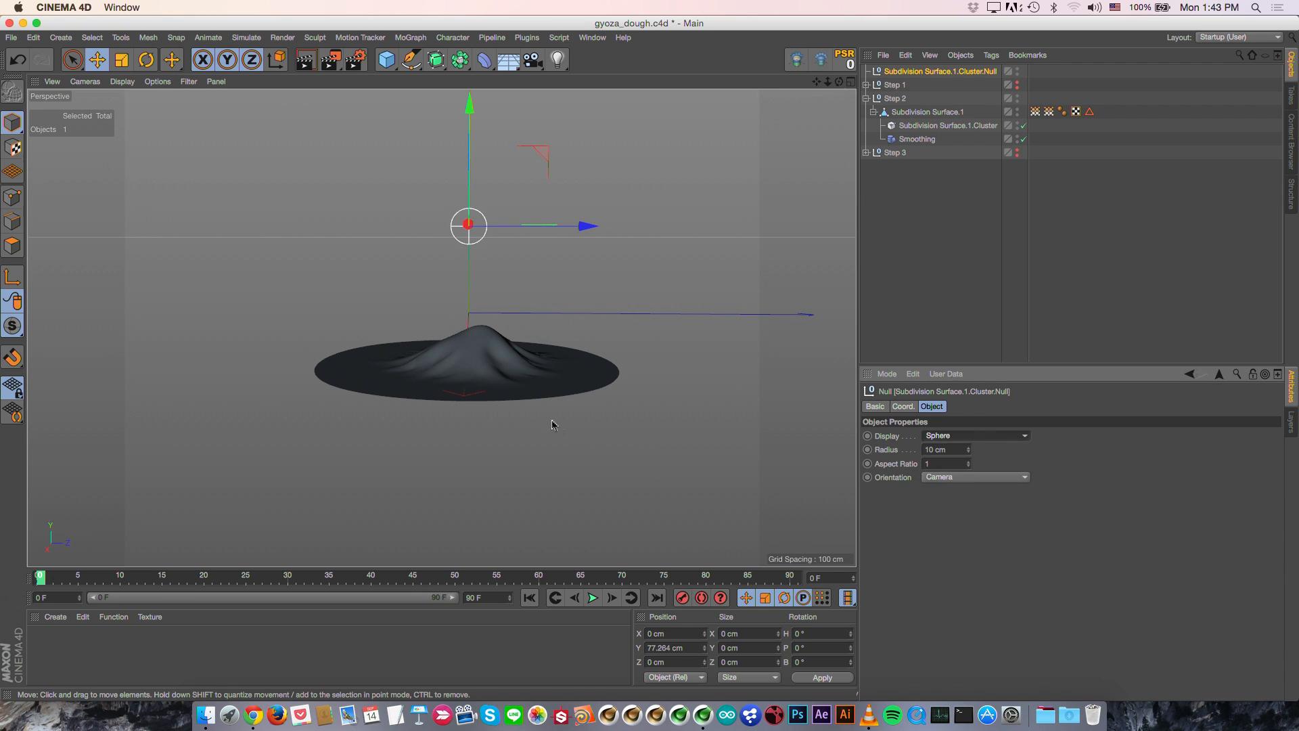
left_click_drag(501, 400, 490, 350, "alt")
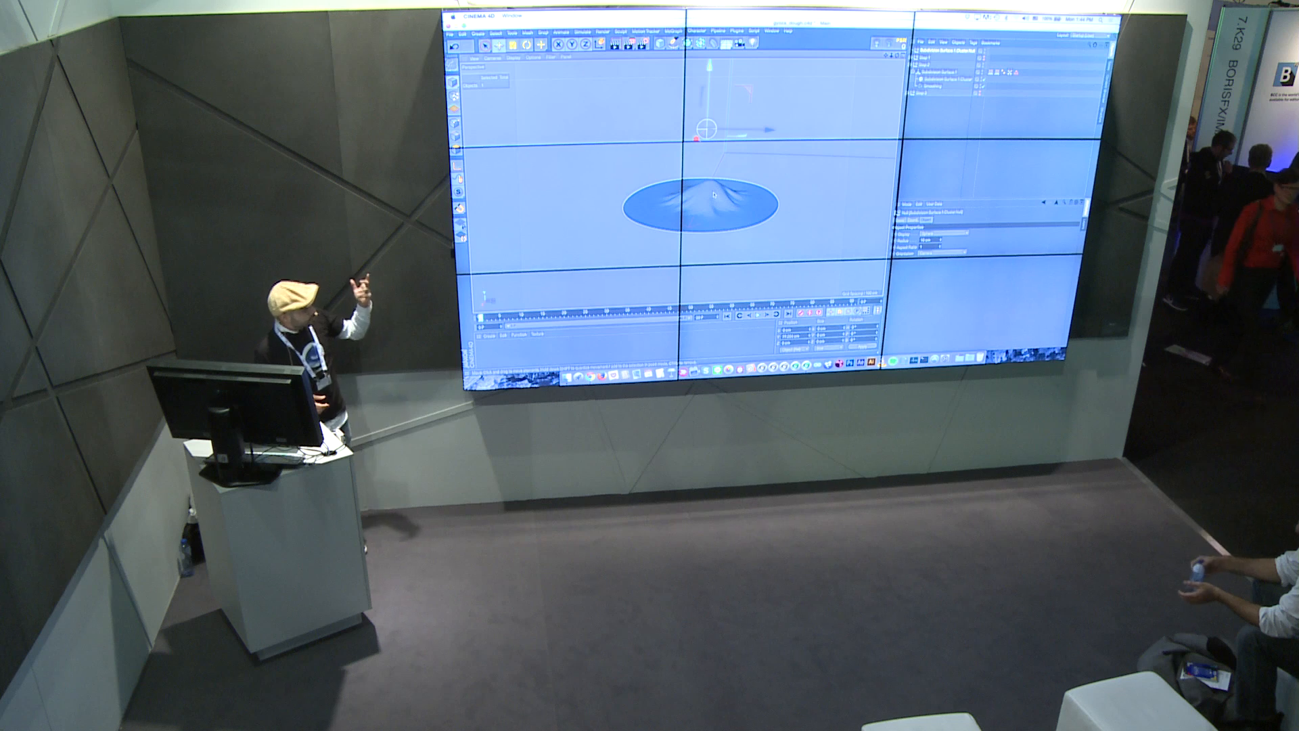
Step: Hide the Step 2 group, and expand and show the Step 3 group in the object hierarchy
mouse_move(749, 151)
left_mouse_down()
mouse_move(727, 150)
mouse_move(754, 151)
left_mouse_up()
key("super+z")
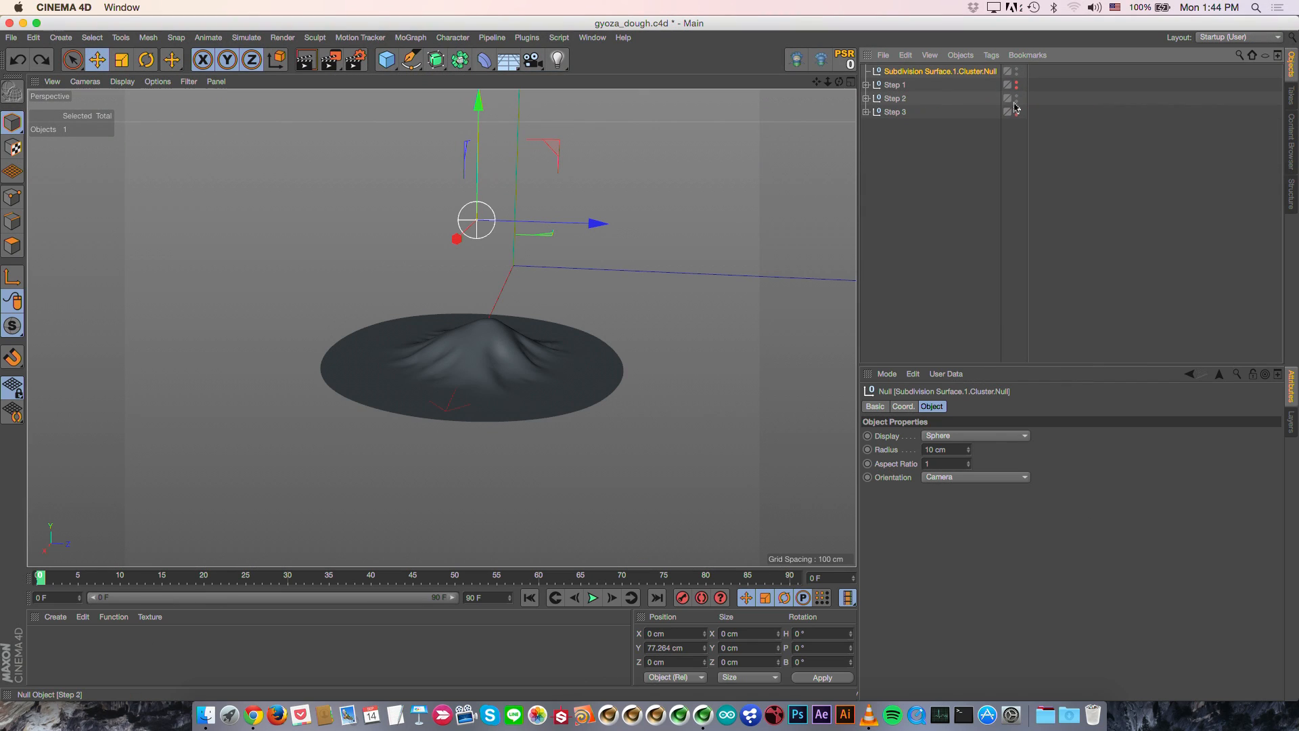
left_click(866, 111)
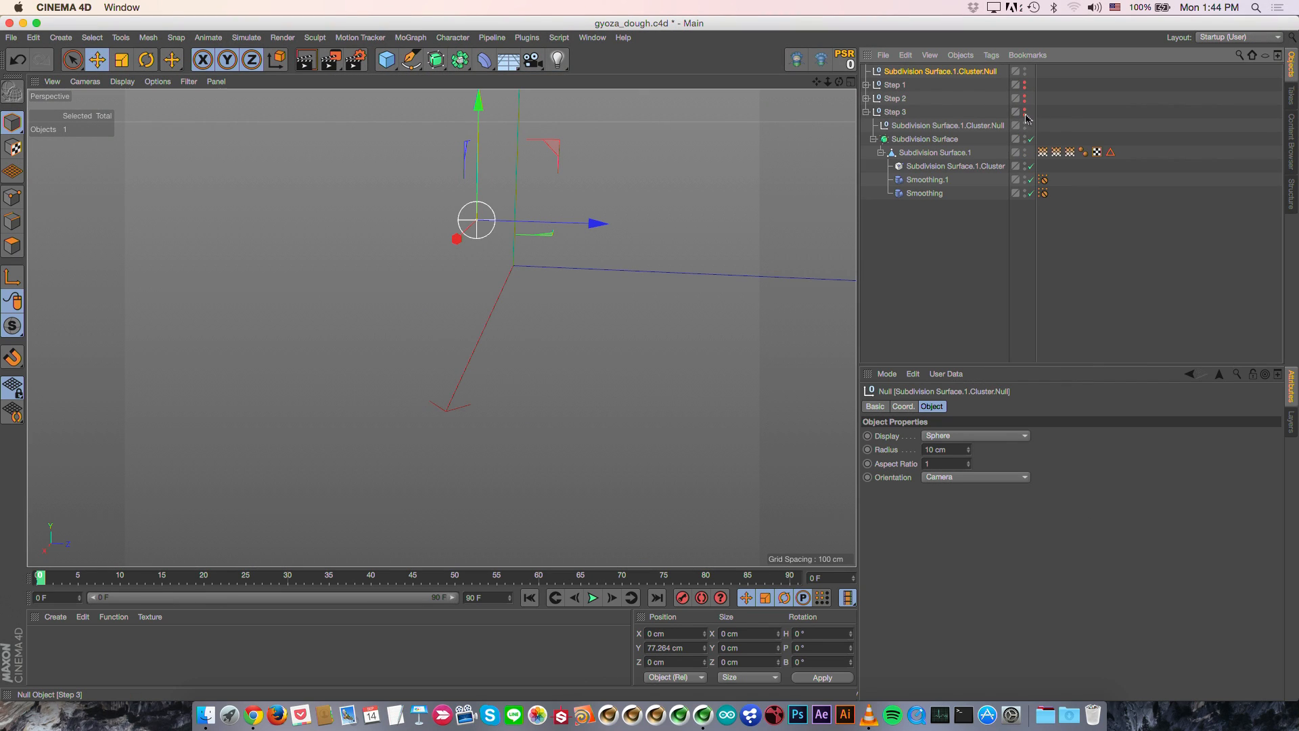
left_click(1024, 112)
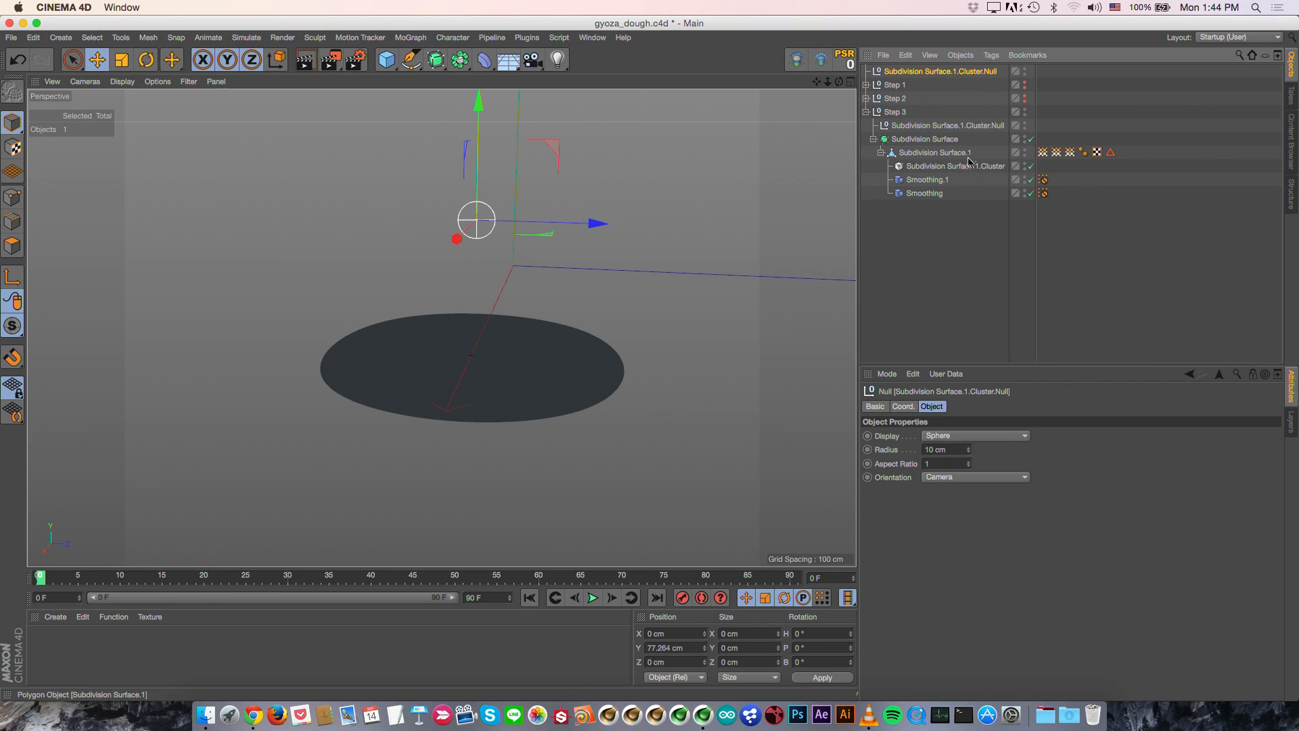
Step: Examine the relax vertex map on the Step 3 dough mesh and the restriction tag on its Smoothing deformer
left_click(1042, 153)
left_click_drag(499, 344, 474, 433, "alt")
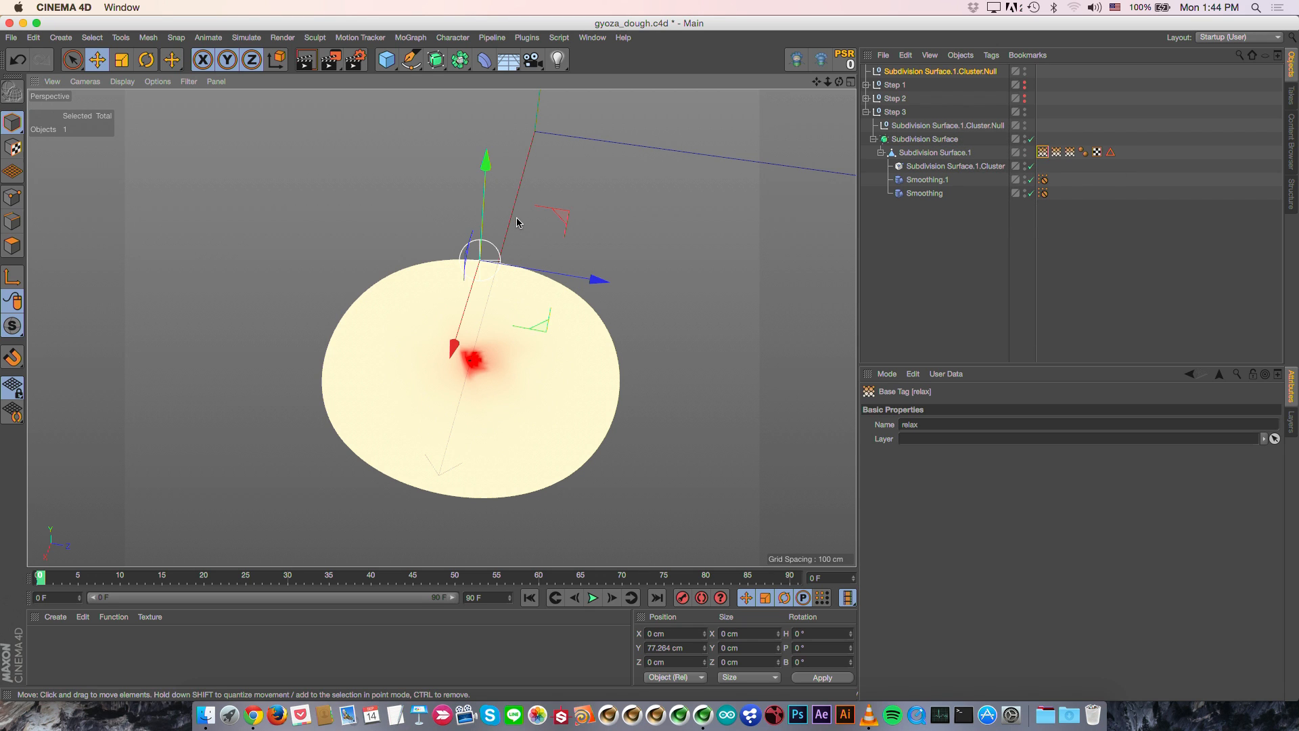
left_click_drag(433, 350, 441, 297, "alt")
right_click_drag(454, 377, 531, 370, "alt")
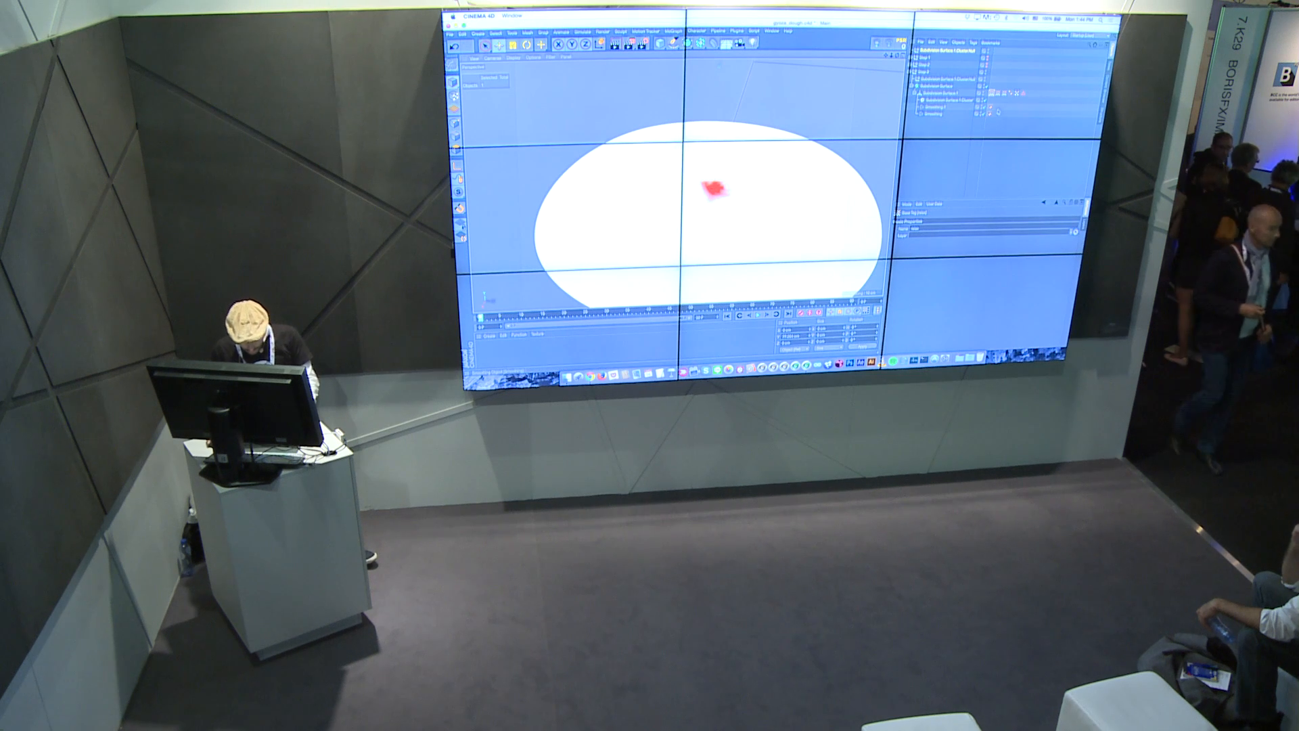
left_click(991, 114)
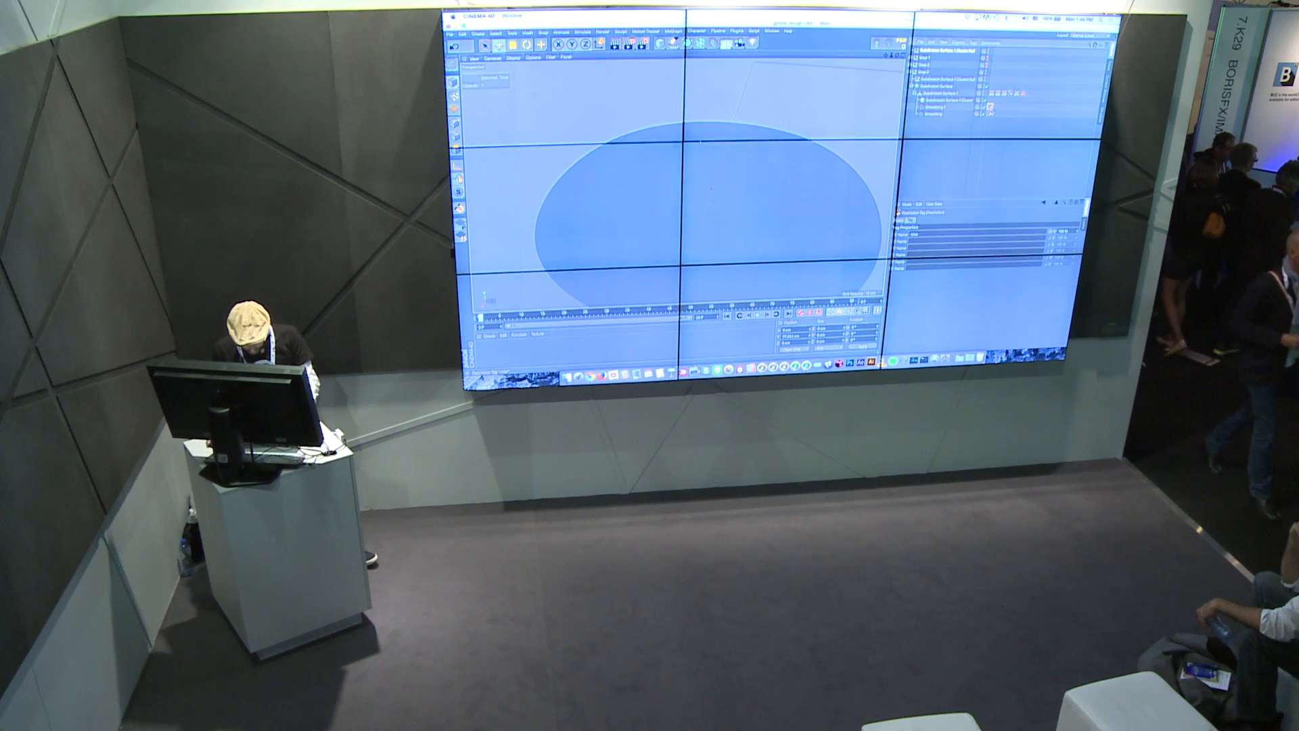
Step: Raise the Step 3 cluster null to pull the dough into a peak, and delete the leftover cluster null outside the groups
left_click(974, 138)
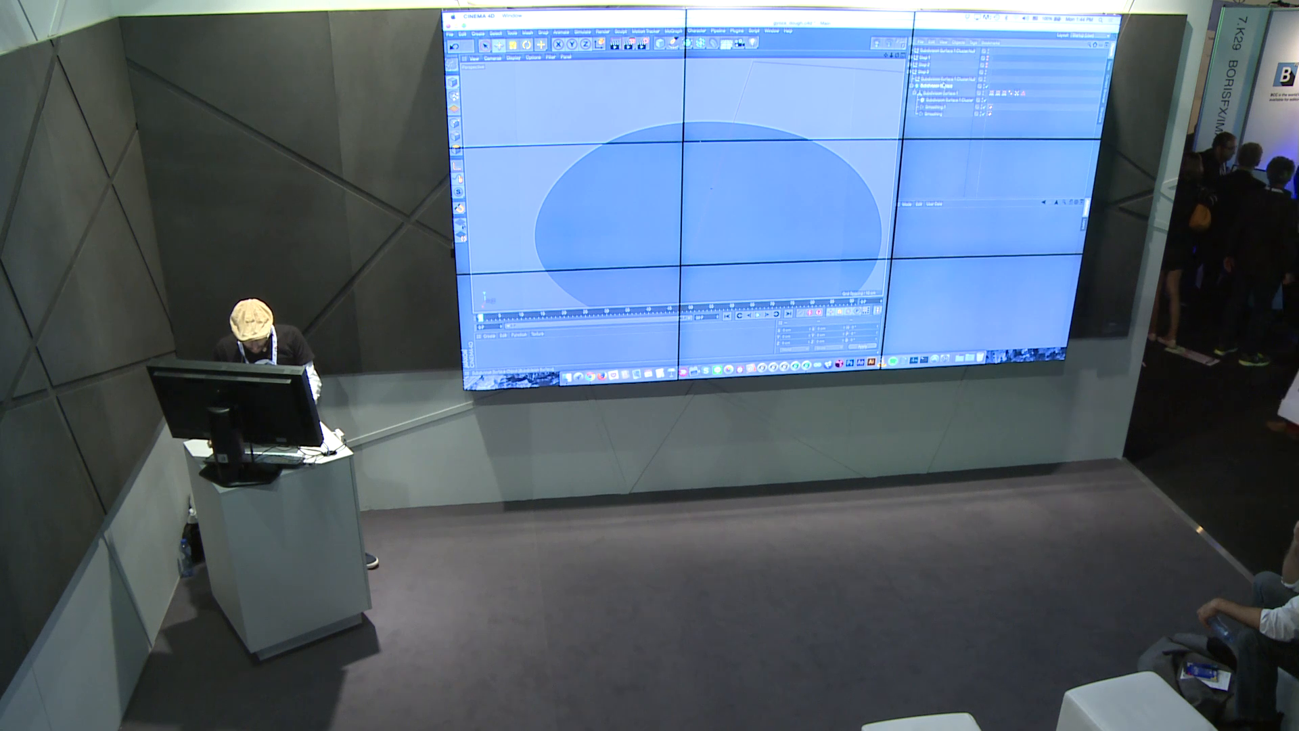
left_click(711, 187)
left_click_drag(711, 186, 739, 67, "alt")
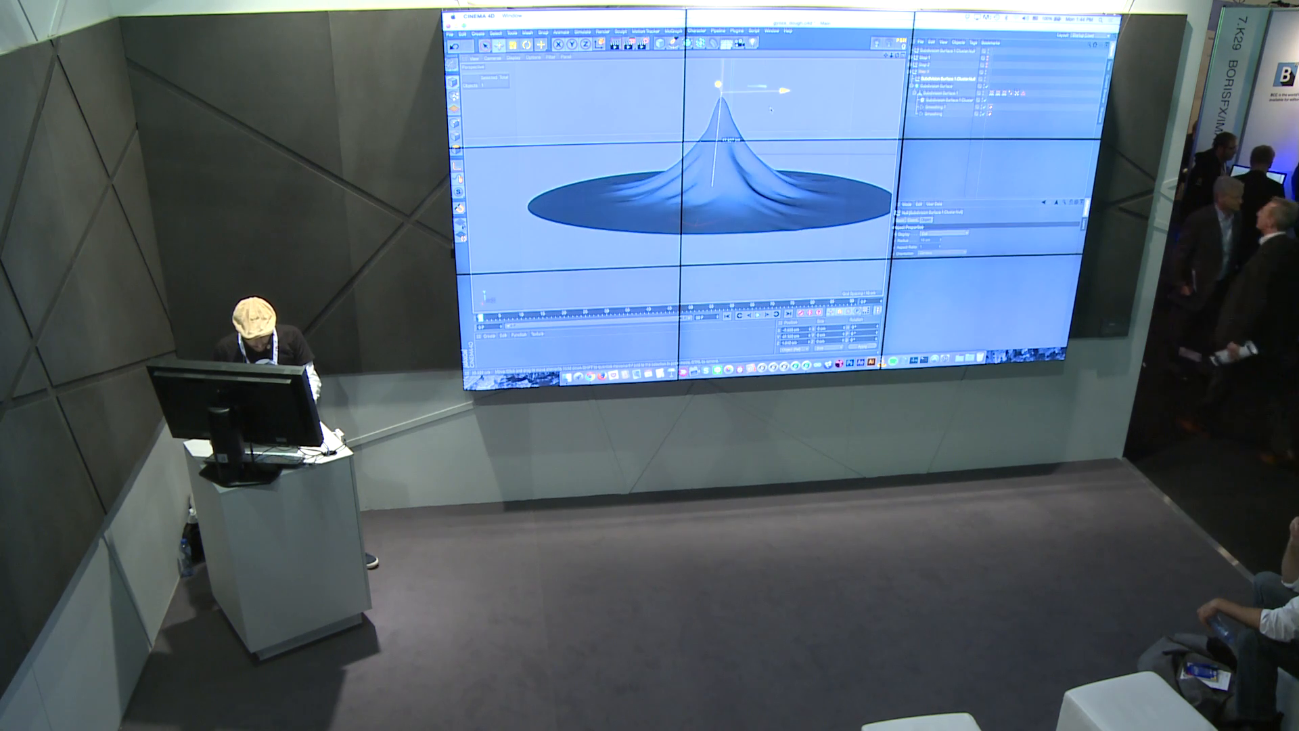
scroll(751, 121, "down", 5)
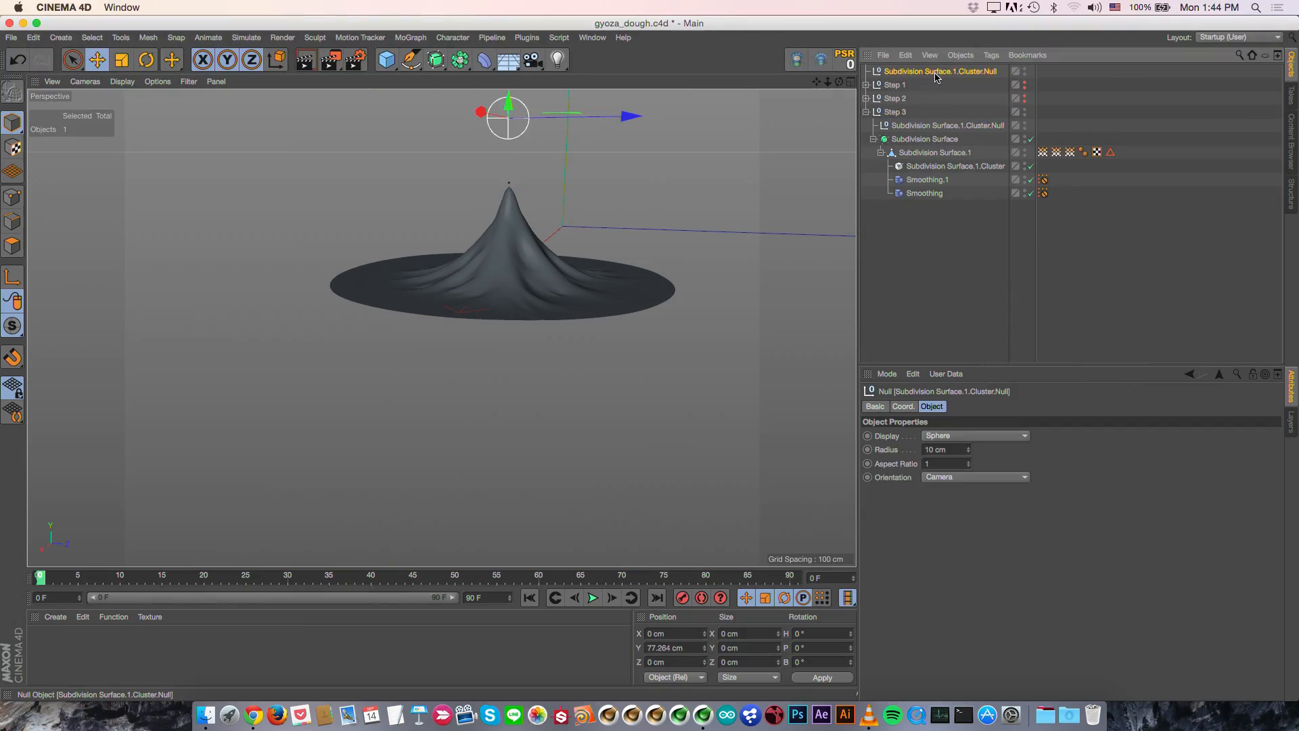
key("ctrl+shift+a")
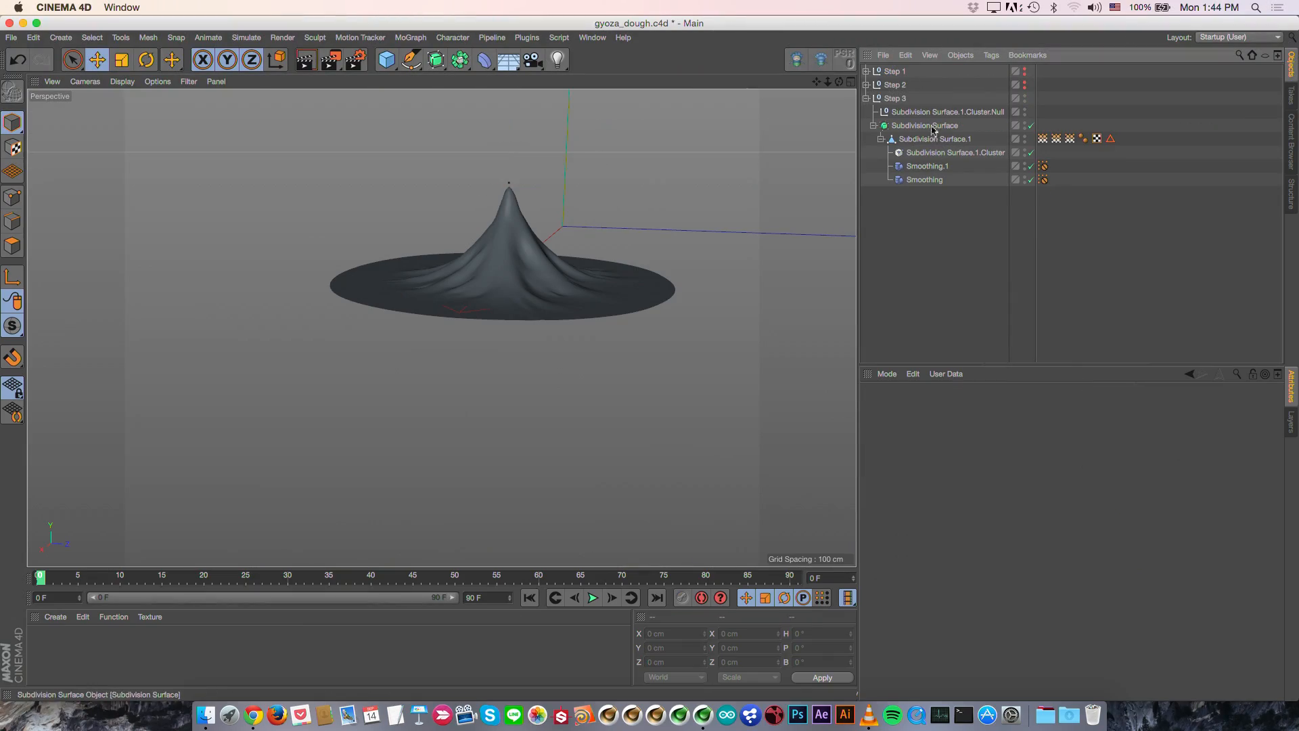
Step: Display the Step 3 cluster null as a Sphere and pull it up to about 63 cm in Y
left_click(942, 112)
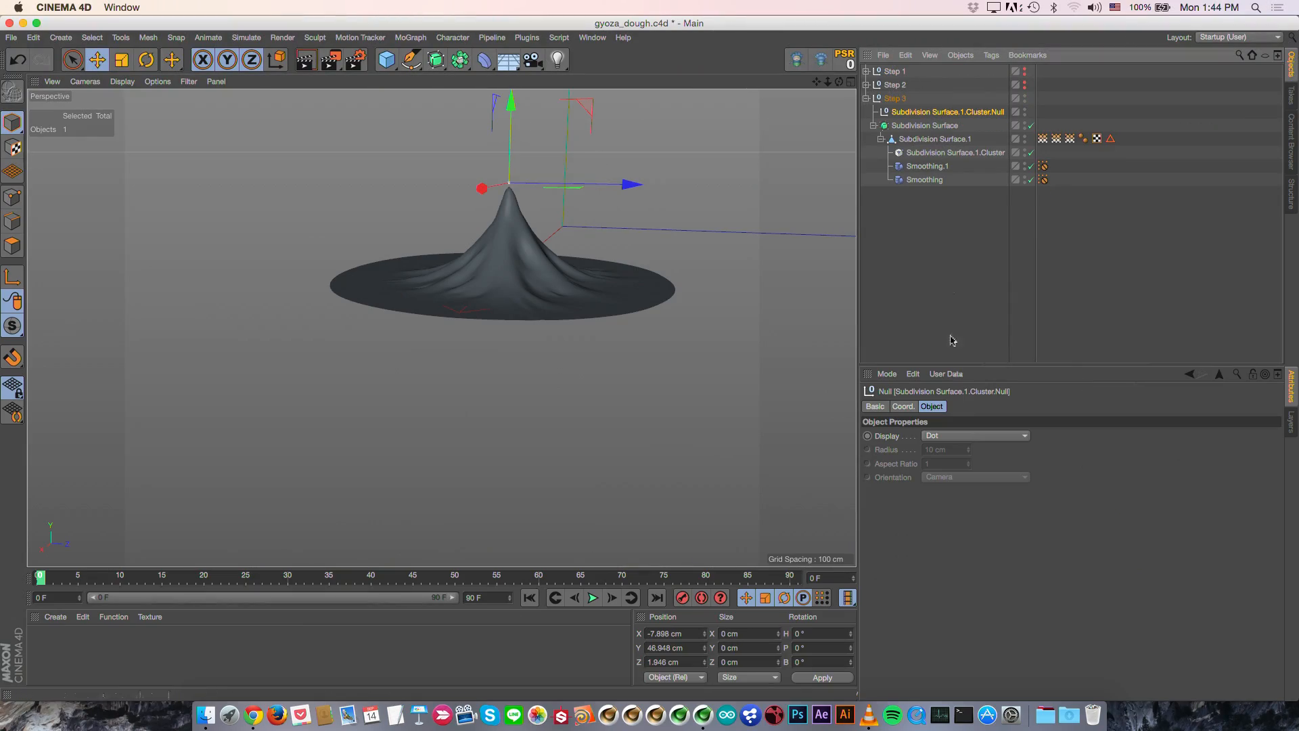
left_click(985, 433)
left_click(974, 648)
left_click_drag(663, 404, 705, 337)
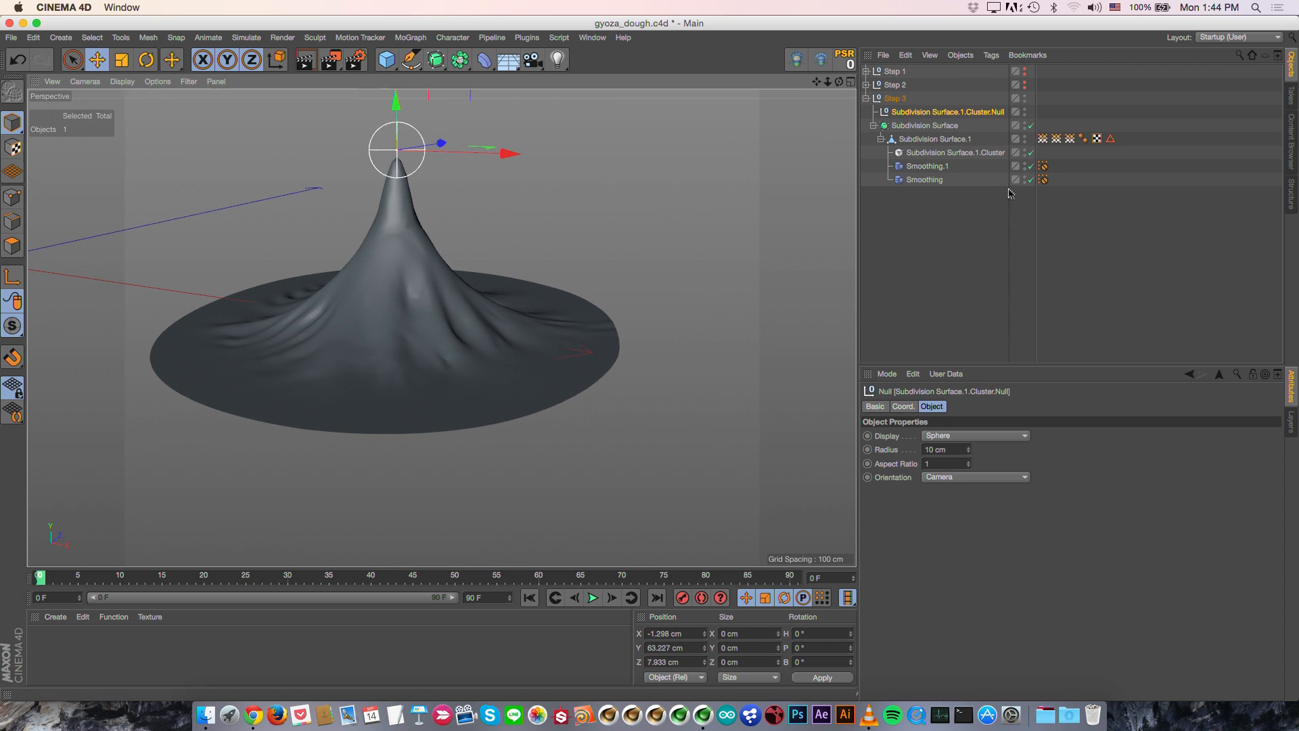
Step: Toggle both Step 3 Smoothing deformers off and on to compare the peak, and view the relax vertex map on it
left_click_drag(1028, 170, 1029, 182)
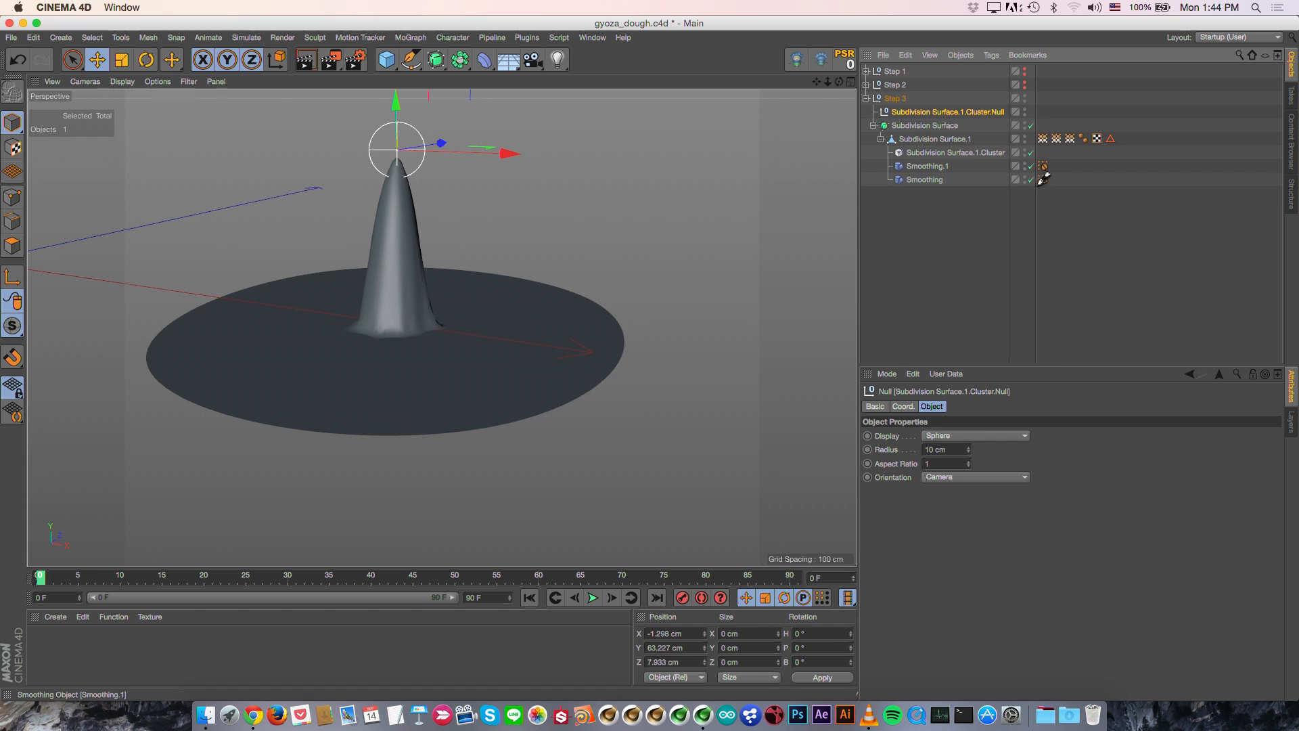
left_click_drag(1044, 178, 1043, 180, "ctrl")
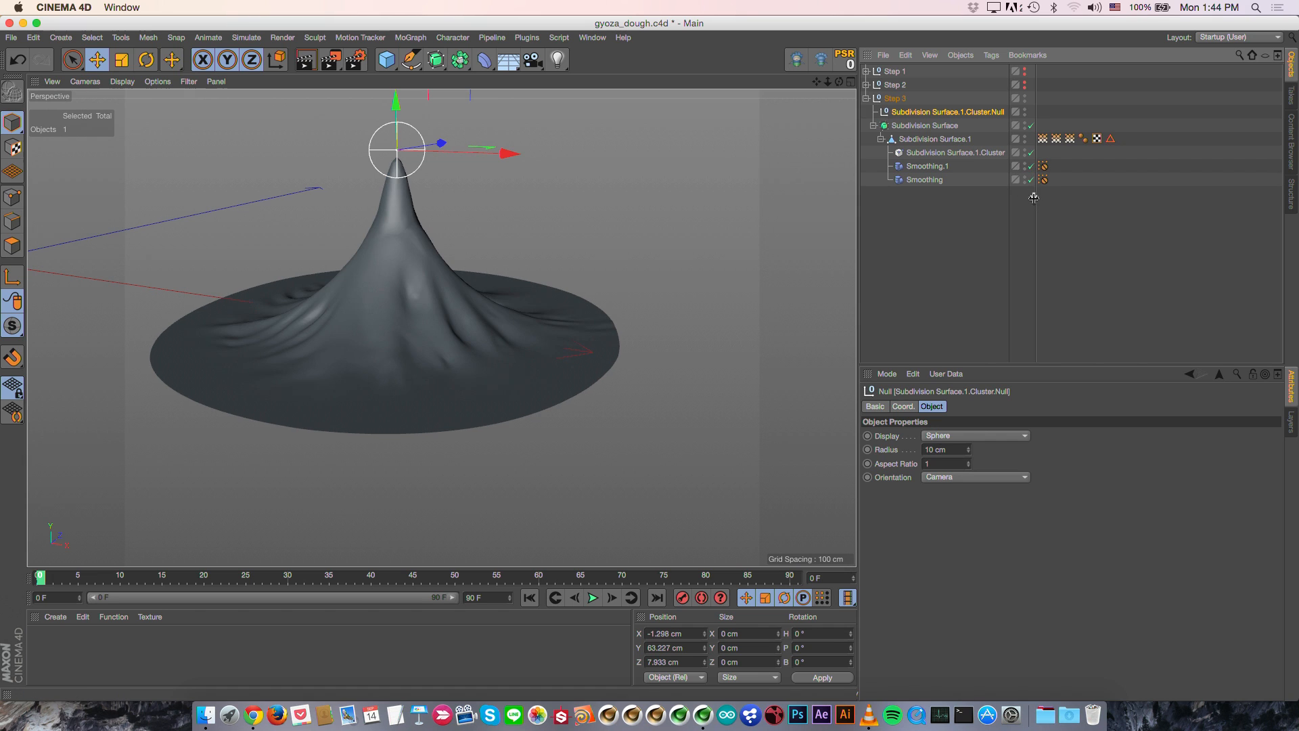
left_click(1043, 139)
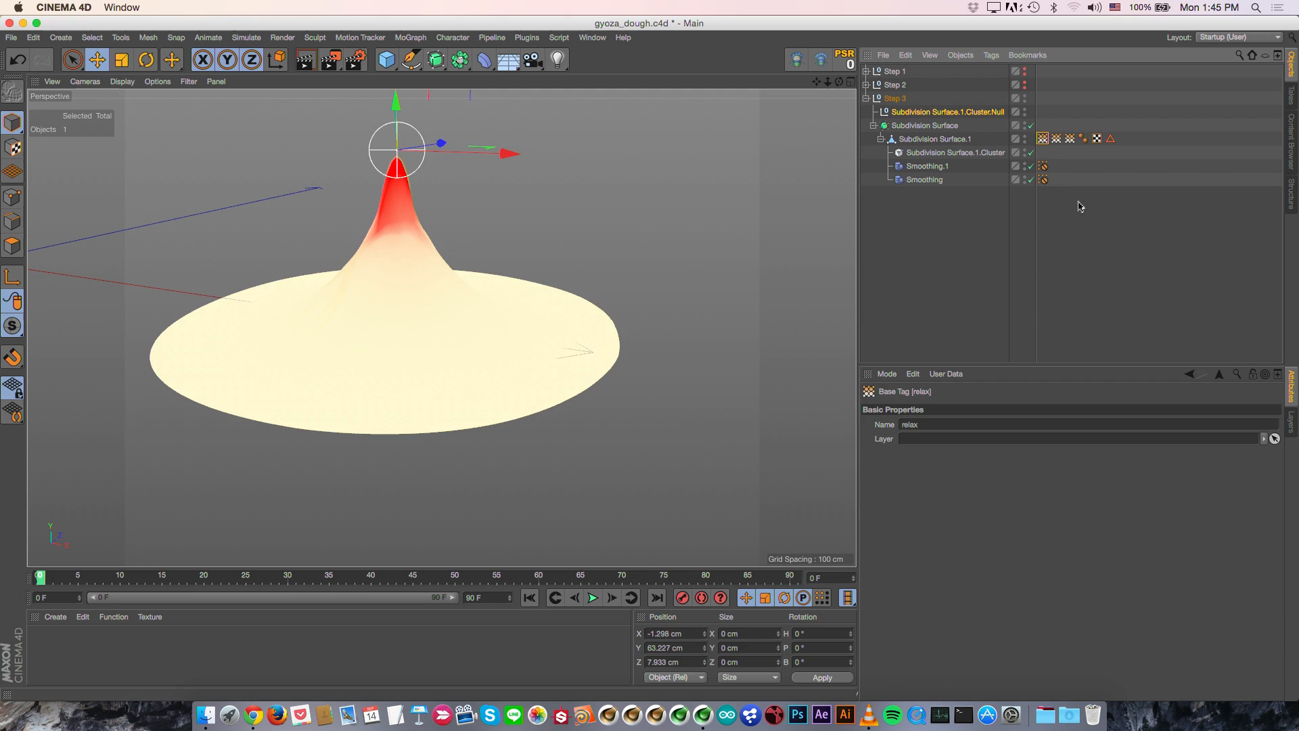
Step: Set the Step 3 Cluster's falloff radius to 14 cm and lower its null to about 1 cm in Y
left_click(935, 153)
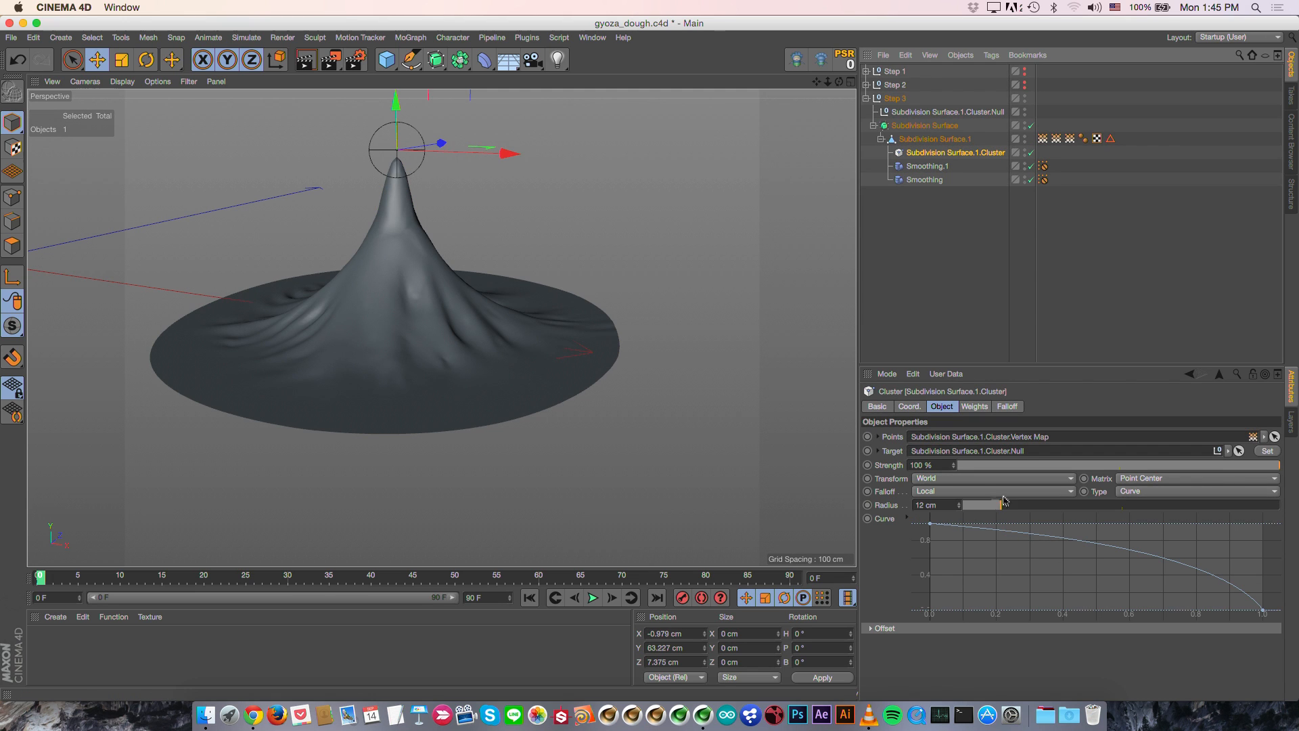
mouse_move(1001, 519)
left_mouse_down()
mouse_move(1148, 521)
mouse_move(1008, 523)
left_mouse_up()
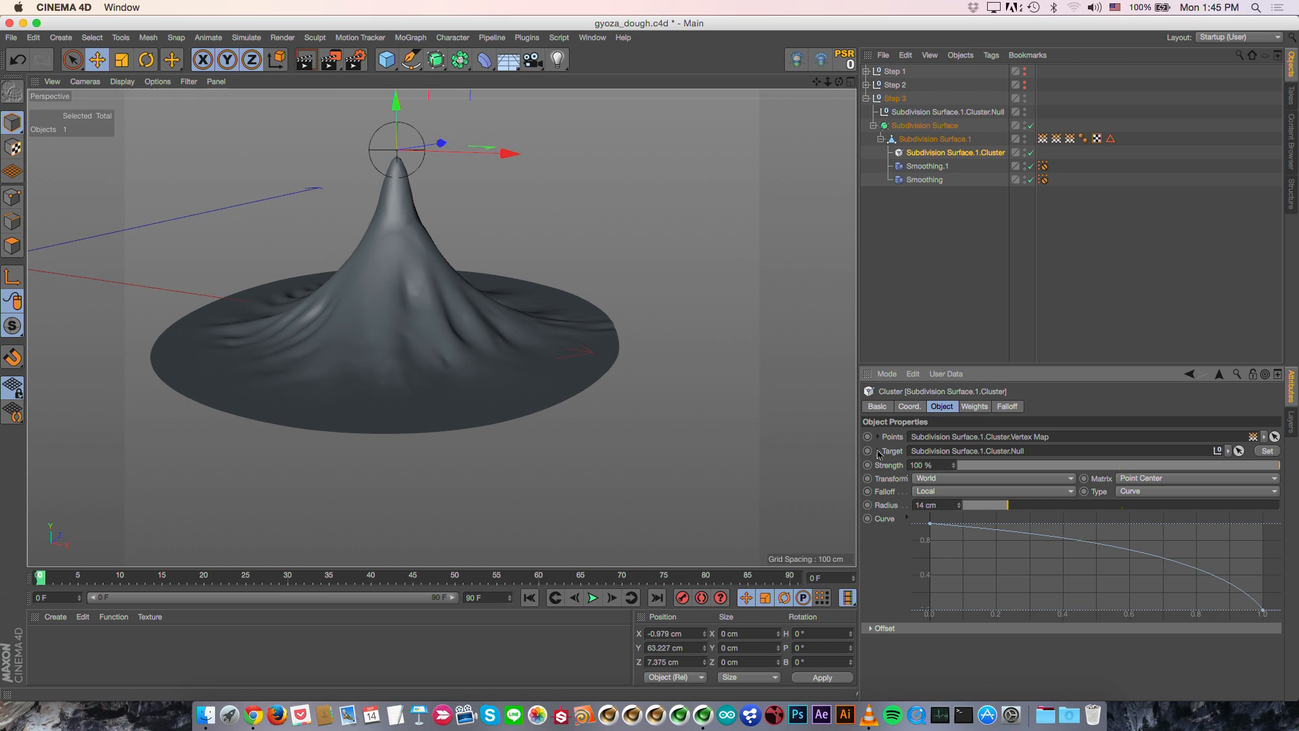
left_click(933, 113)
left_click_drag(548, 246, 557, 384)
left_click_drag(434, 339, 649, 343, "alt")
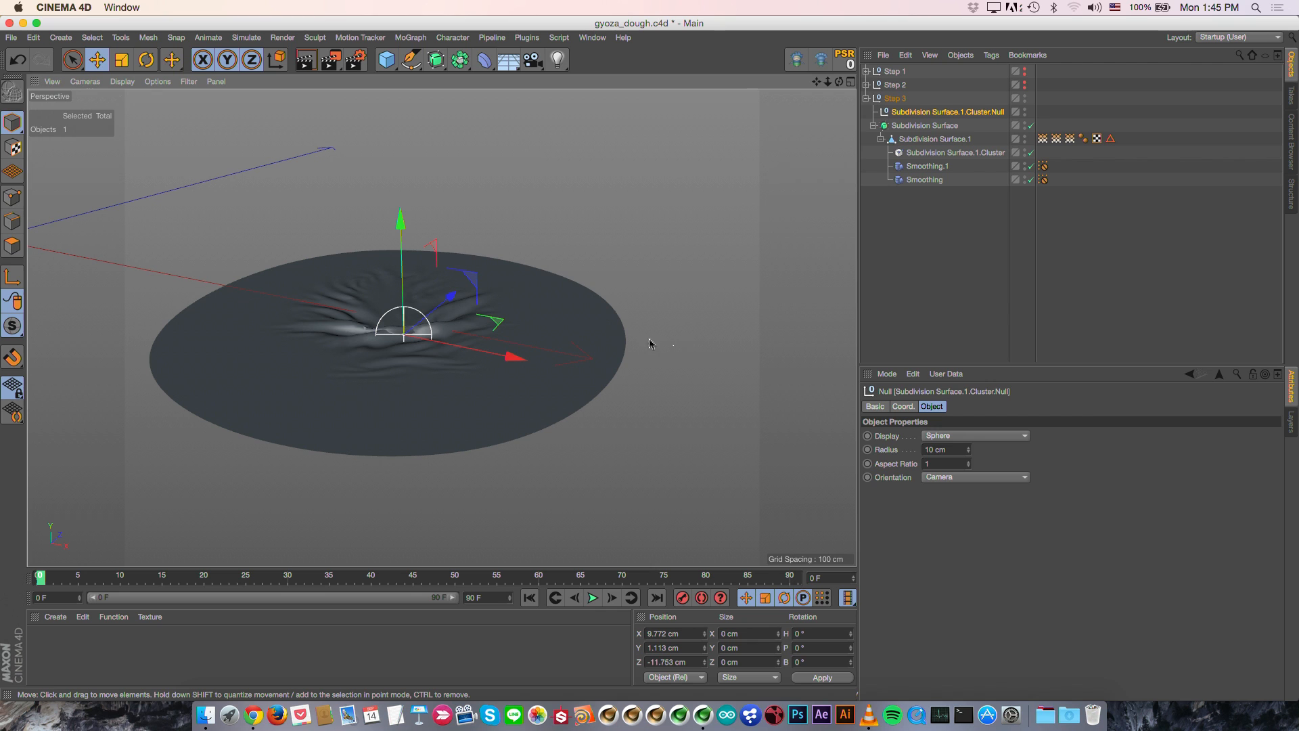
Step: Bring up a new empty scene and switch to Finder to browse the demo folders
left_click(600, 246)
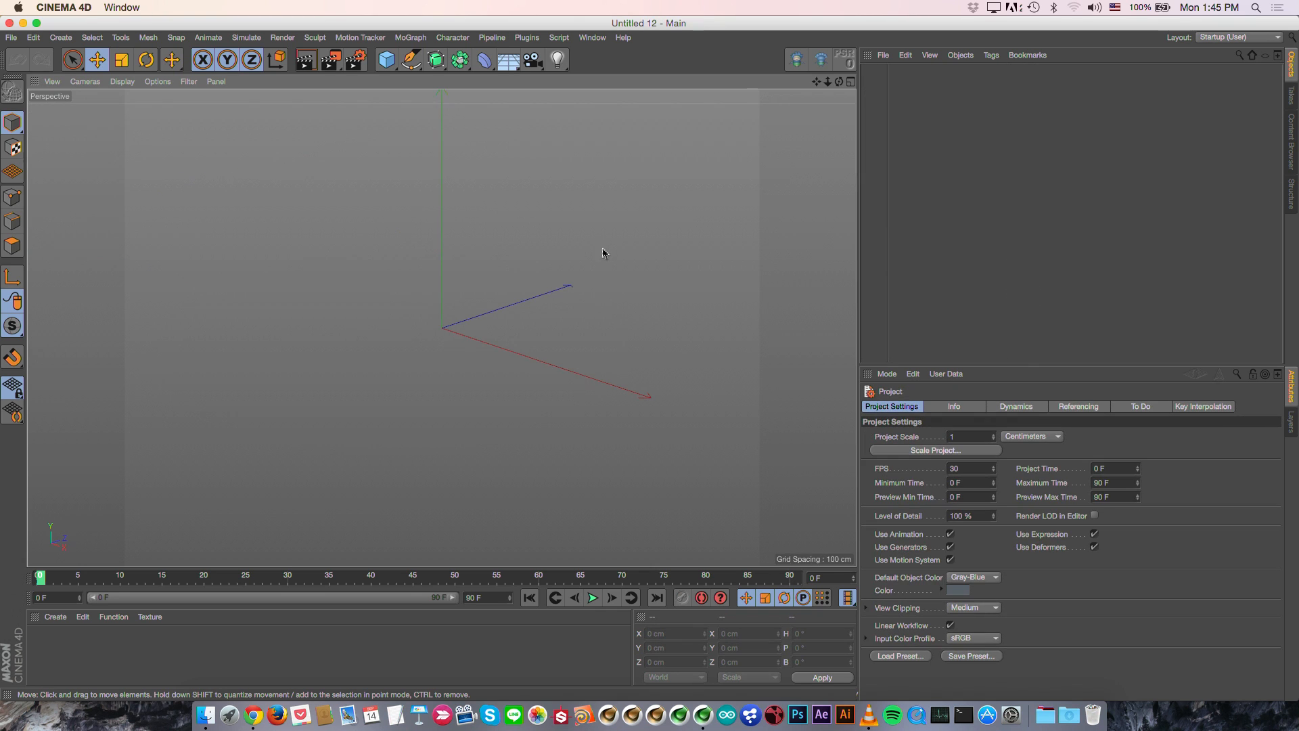
key("super+Tab")
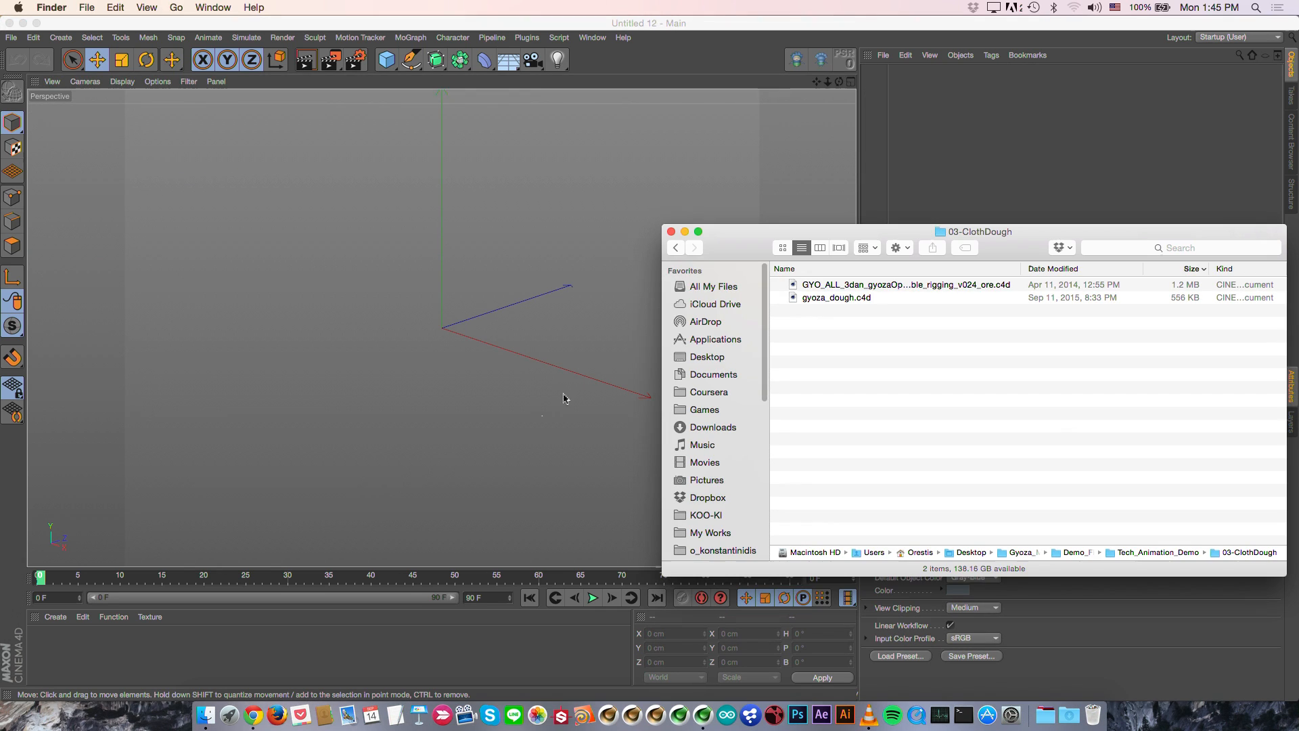
left_click(677, 248)
left_click(857, 338)
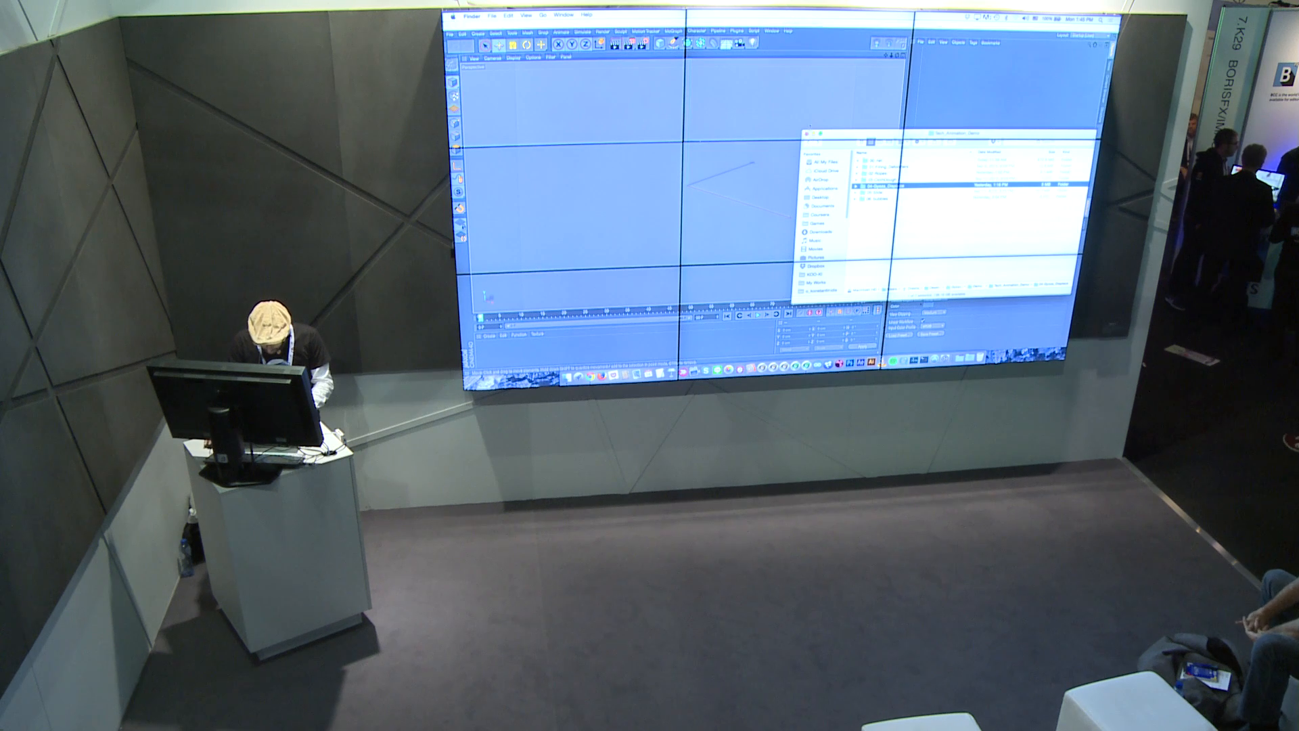
double_click(872, 185)
Step: Open GyozaKingdom_ep1_30s.mov in QuickTime Player, scrub to the rope net shot and show the trim timeline
double_click(818, 166)
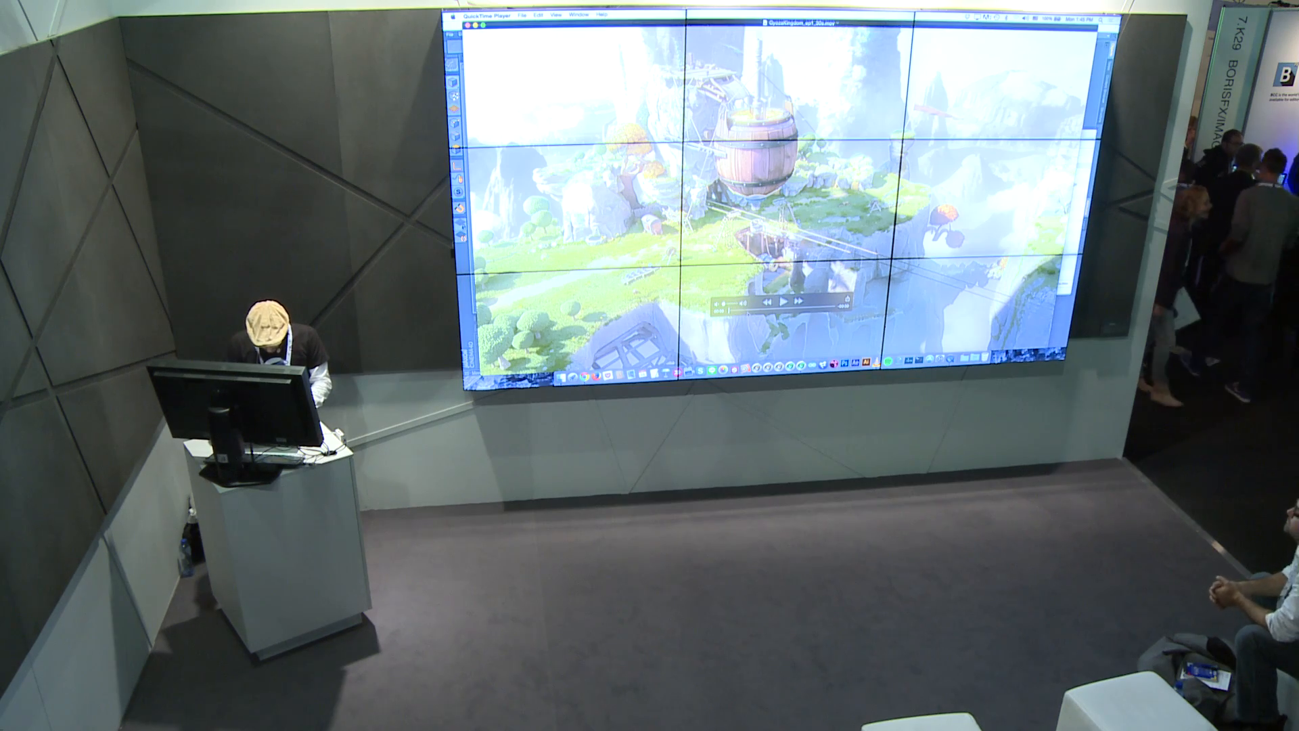
left_click_drag(728, 310, 798, 336)
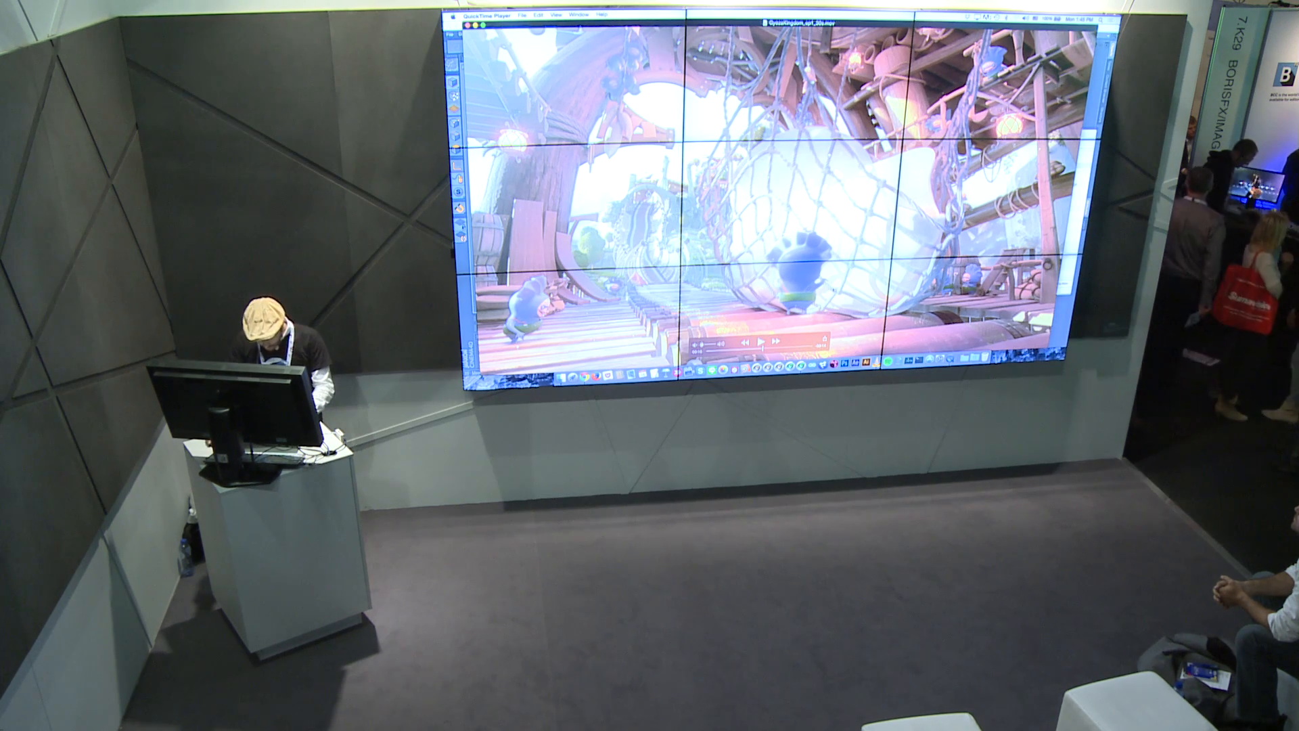
key("super+t")
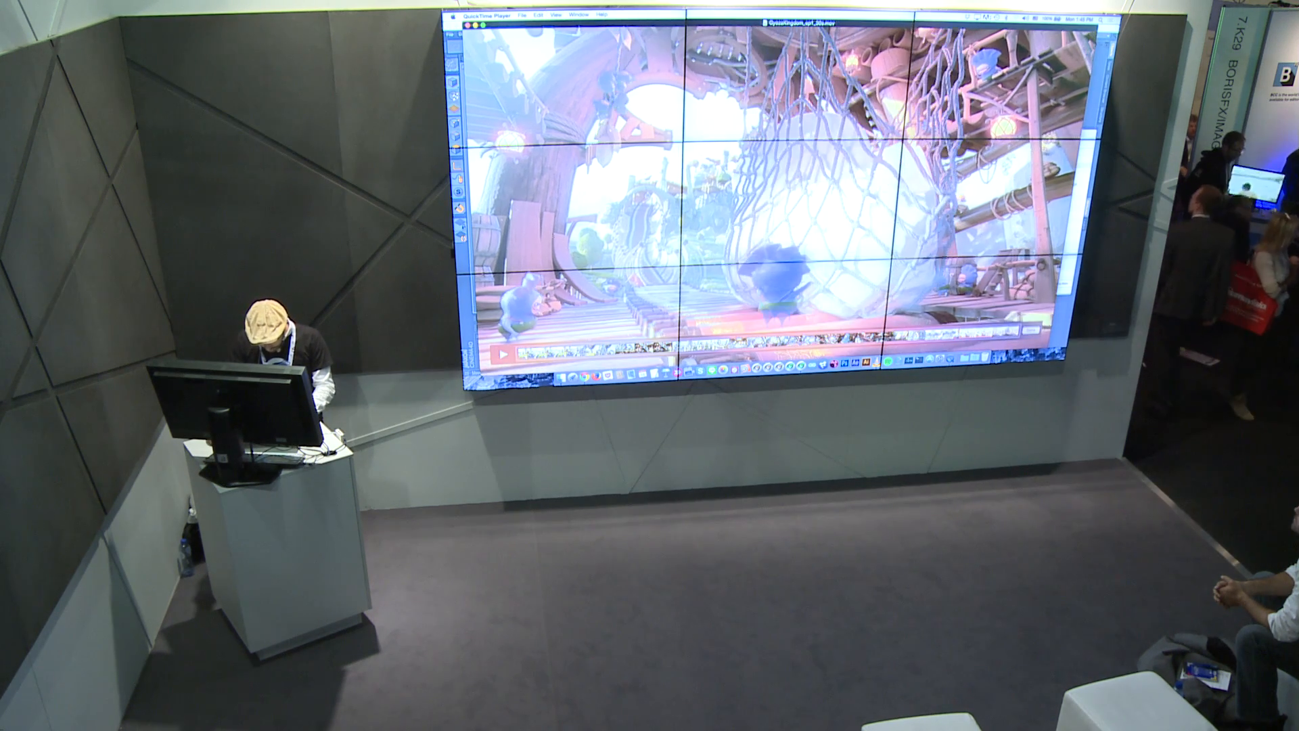
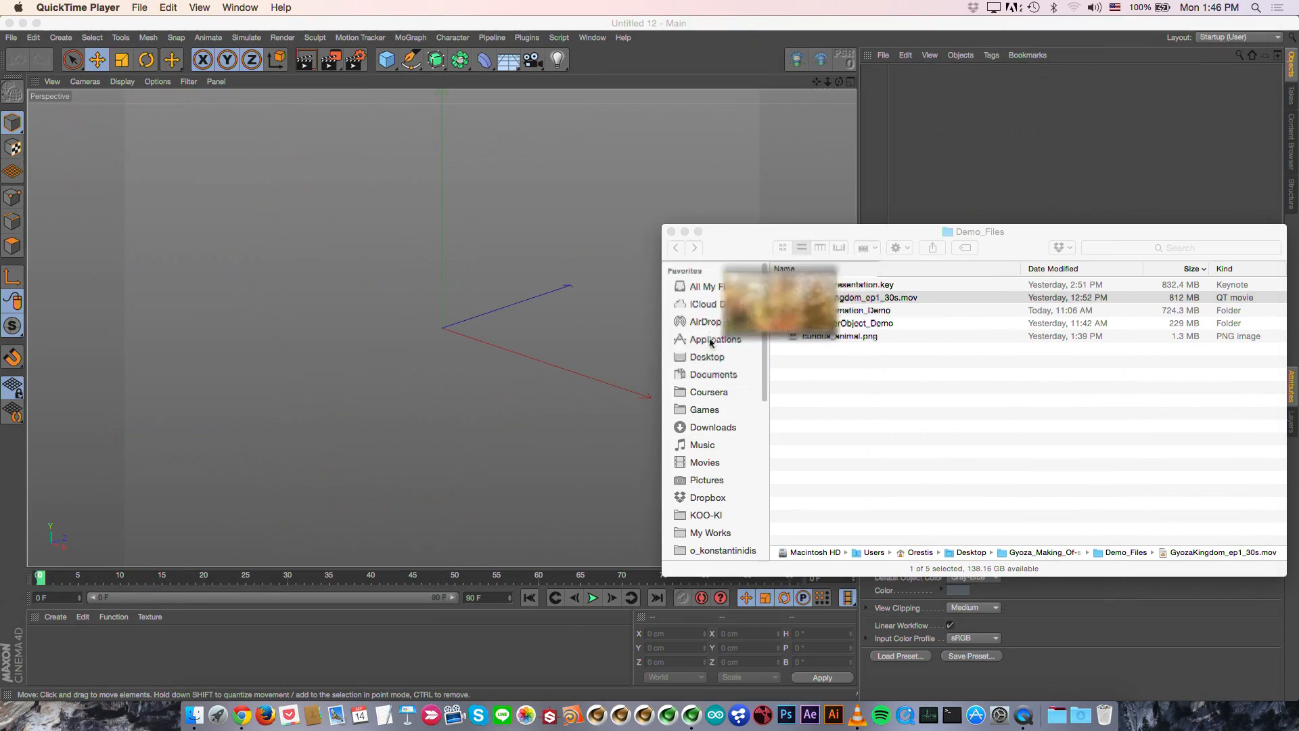
Step: Add a sphere with 180 segments and display the view with Gouraud shading without lines
left_click_drag(386, 66, 659, 103)
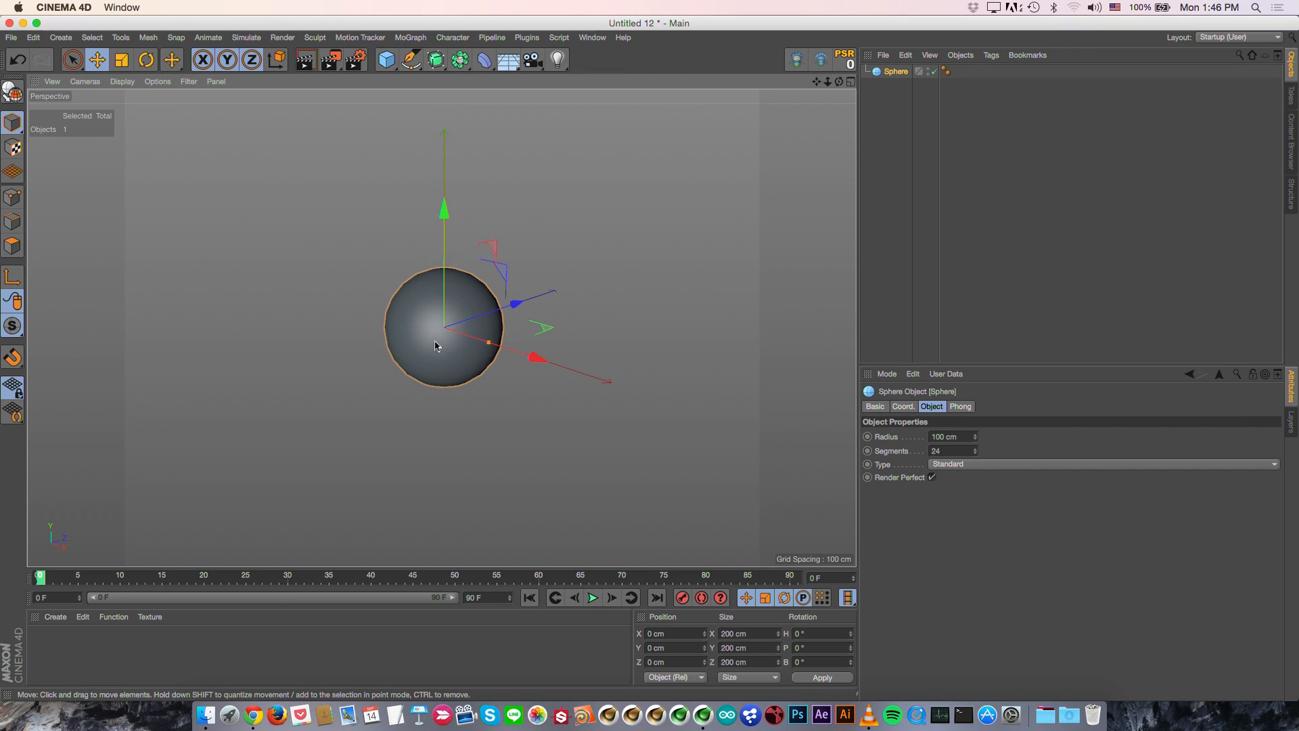
left_click_drag(436, 345, 442, 328, "alt")
left_click(960, 450)
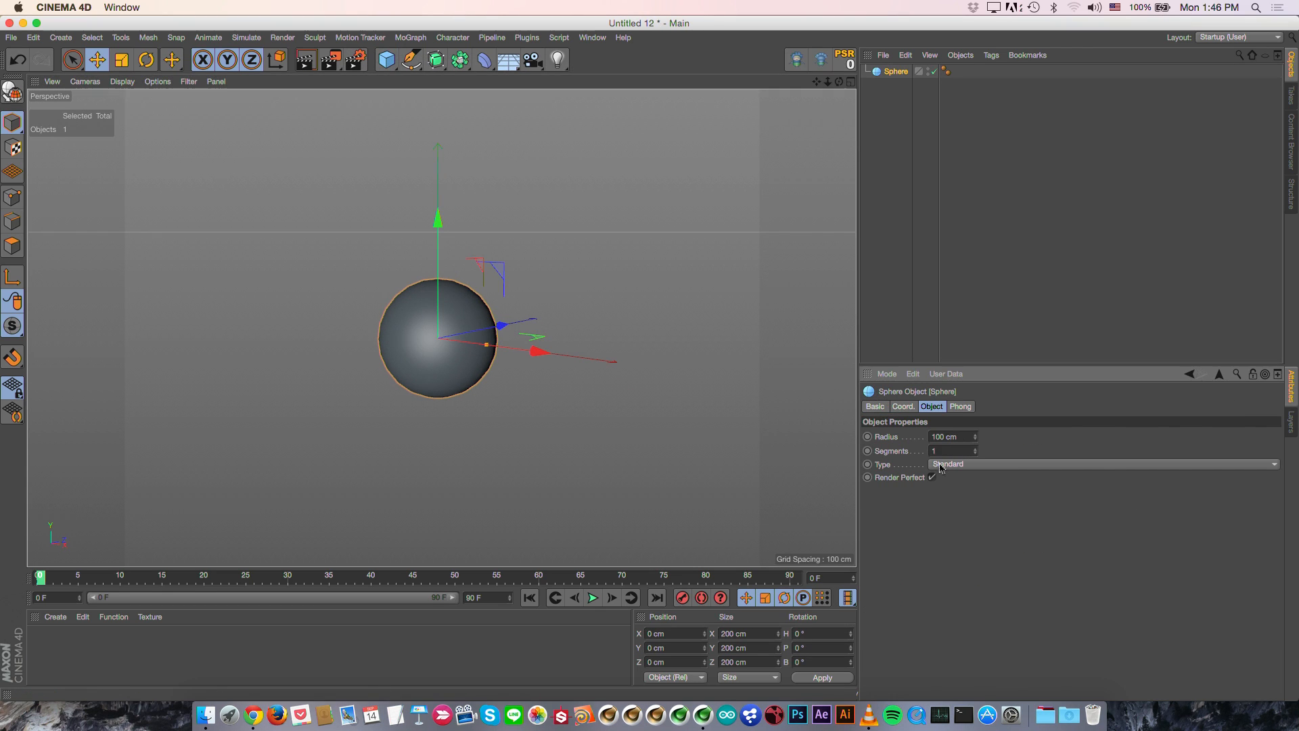
type("180")
key("Return")
scroll(493, 363, "up", 3)
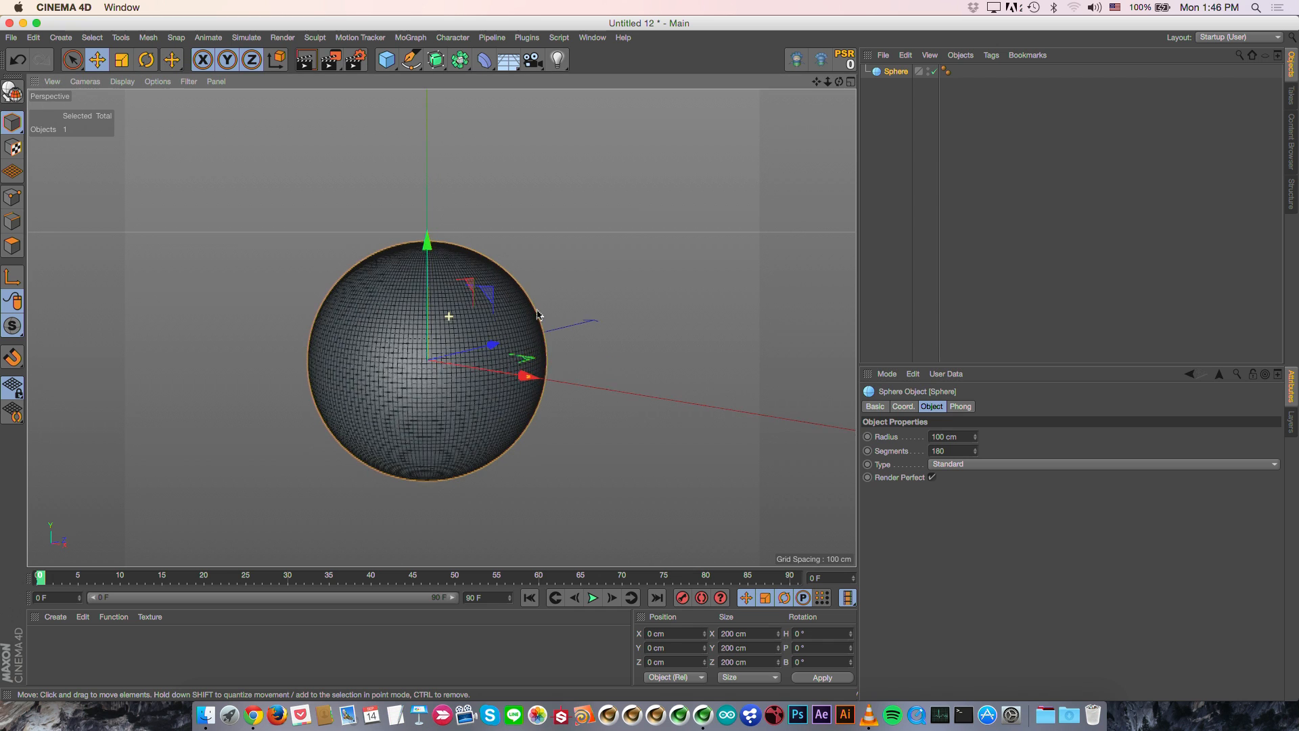
key("n")
key("a")
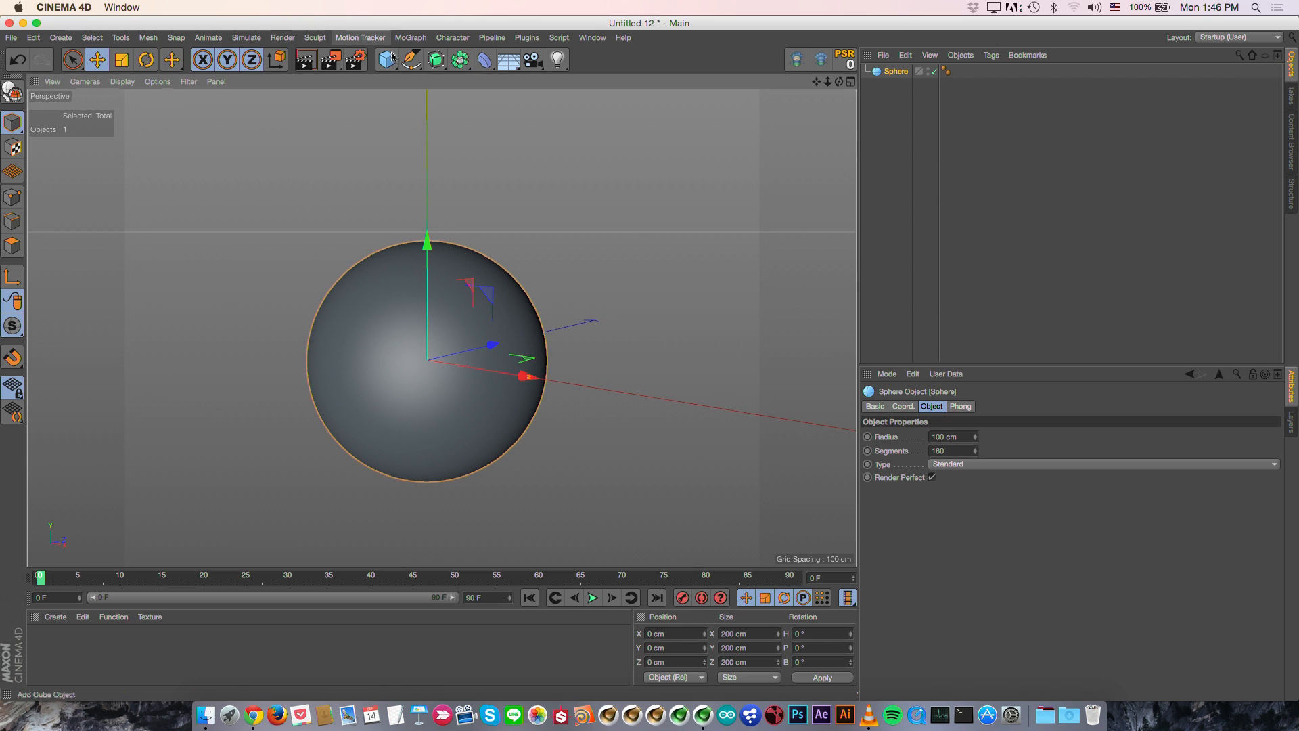
Step: Activate the Sketch spline tool and enable snapping with Polygon Snap as the snap mode
left_click_drag(411, 59, 462, 104)
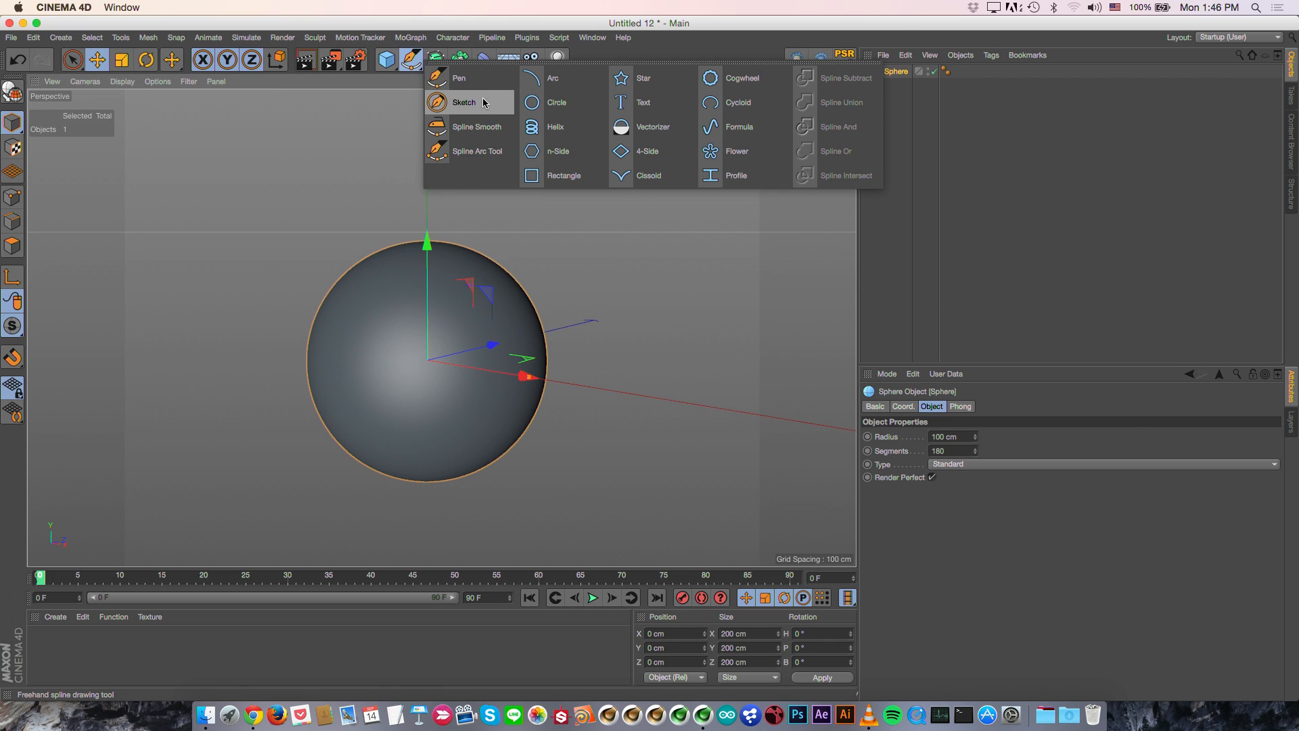
left_click(485, 102)
left_click_drag(9, 359, 104, 217)
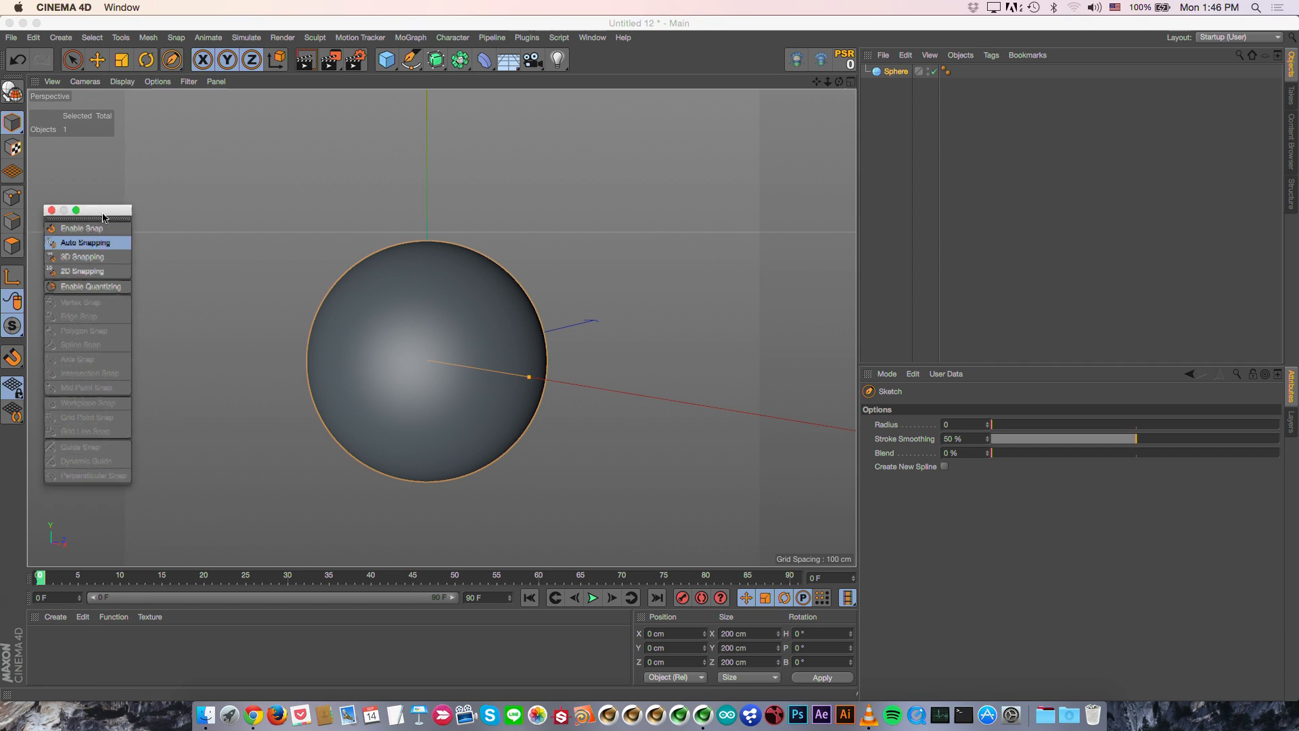
left_click(82, 228)
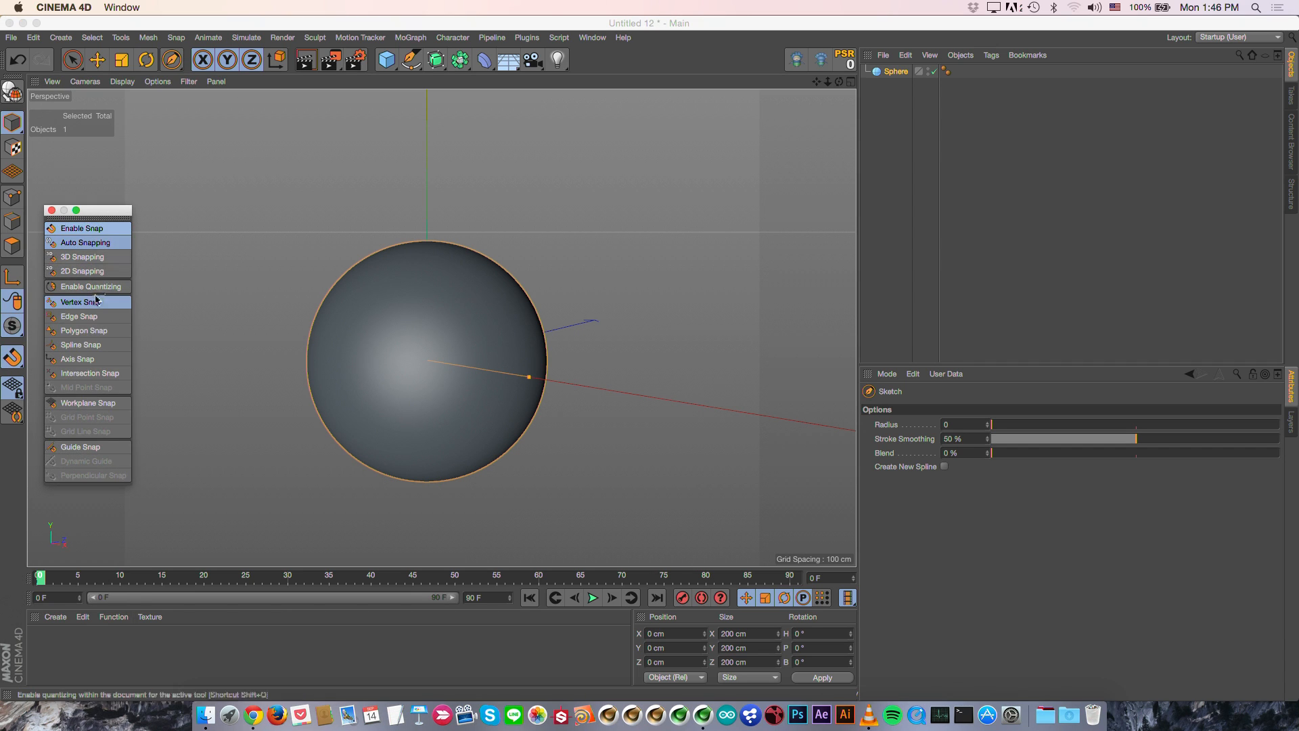
left_click(96, 330)
left_click_drag(433, 355, 445, 351, "alt")
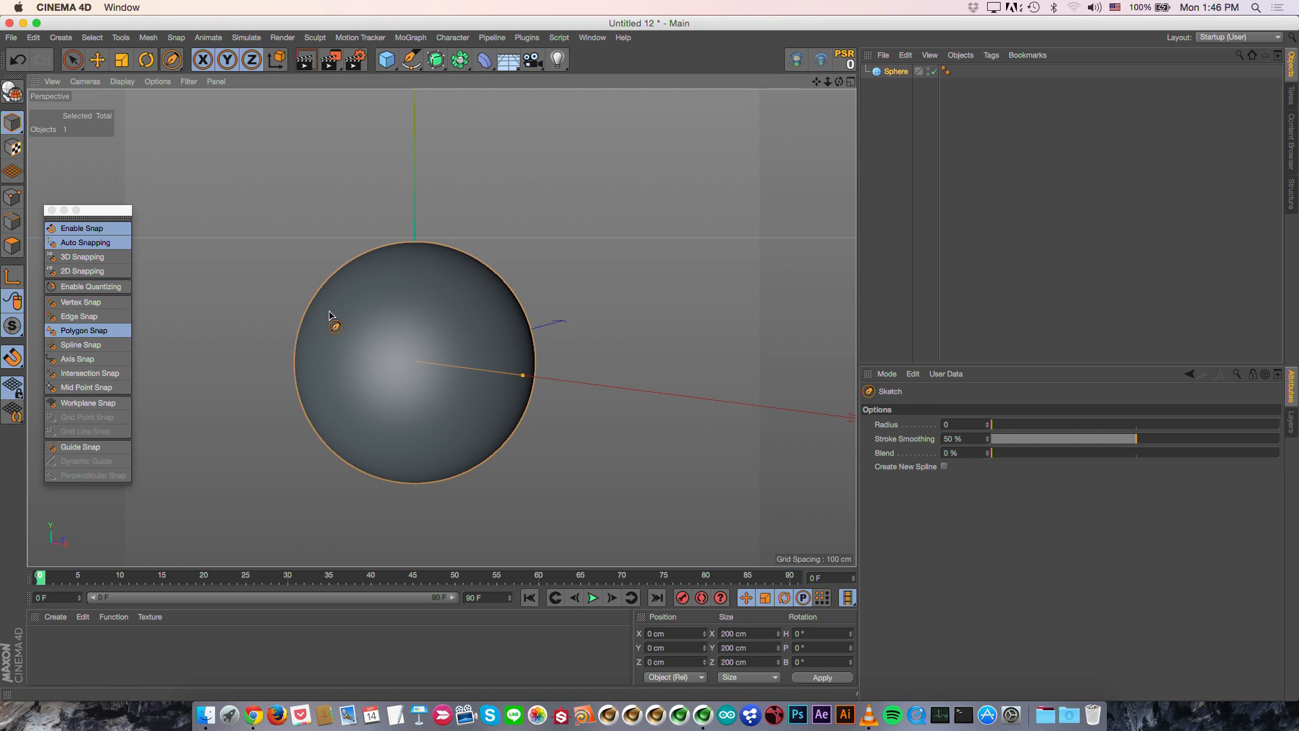
Step: Sketch a net of four horizontal and three vertical strokes on the sphere's surface and close the floating snap palette
left_click_drag(508, 324, 508, 324)
left_click_drag(321, 362, 519, 360)
left_click_drag(312, 406, 515, 400)
left_click_drag(414, 443, 498, 435)
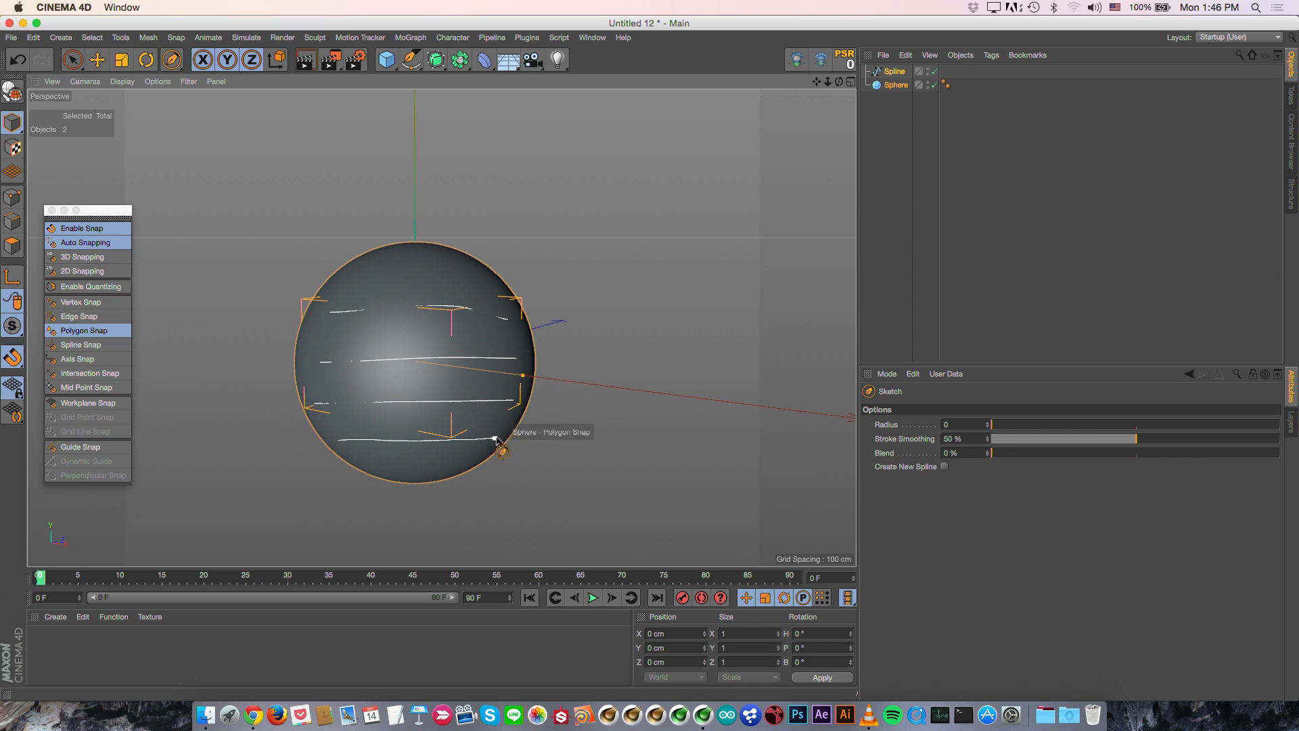
left_click_drag(362, 284, 363, 457)
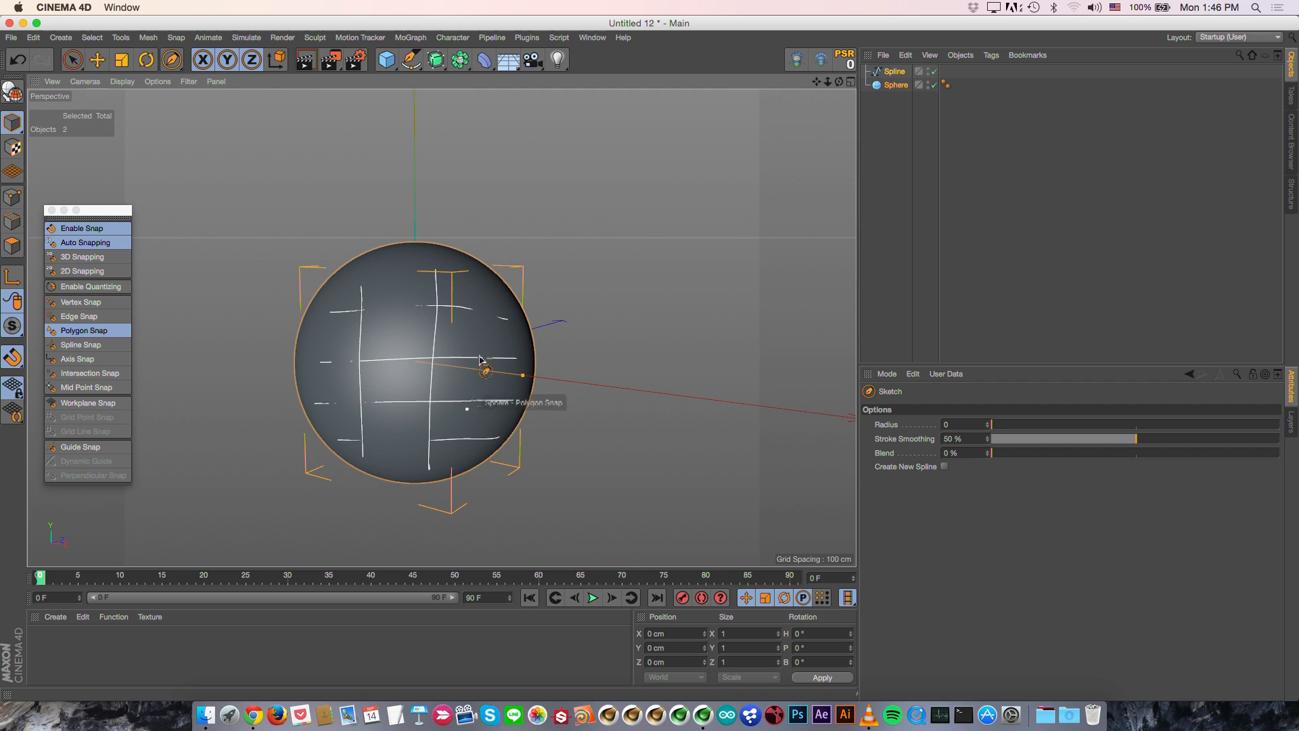
mouse_move(484, 277)
left_mouse_down()
mouse_move(485, 457)
mouse_move(334, 433)
mouse_move(284, 385)
mouse_move(425, 384)
left_mouse_up()
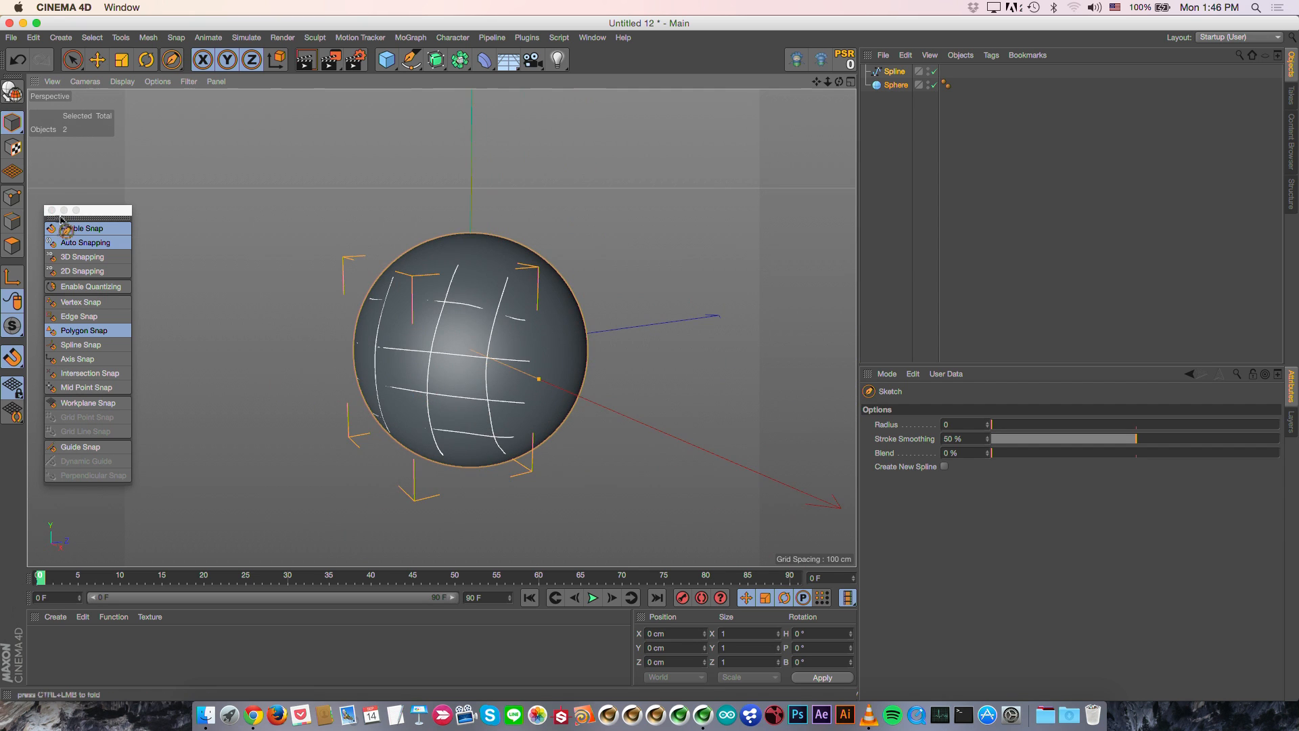
left_click(52, 212)
left_click_drag(474, 276, 394, 292, "alt")
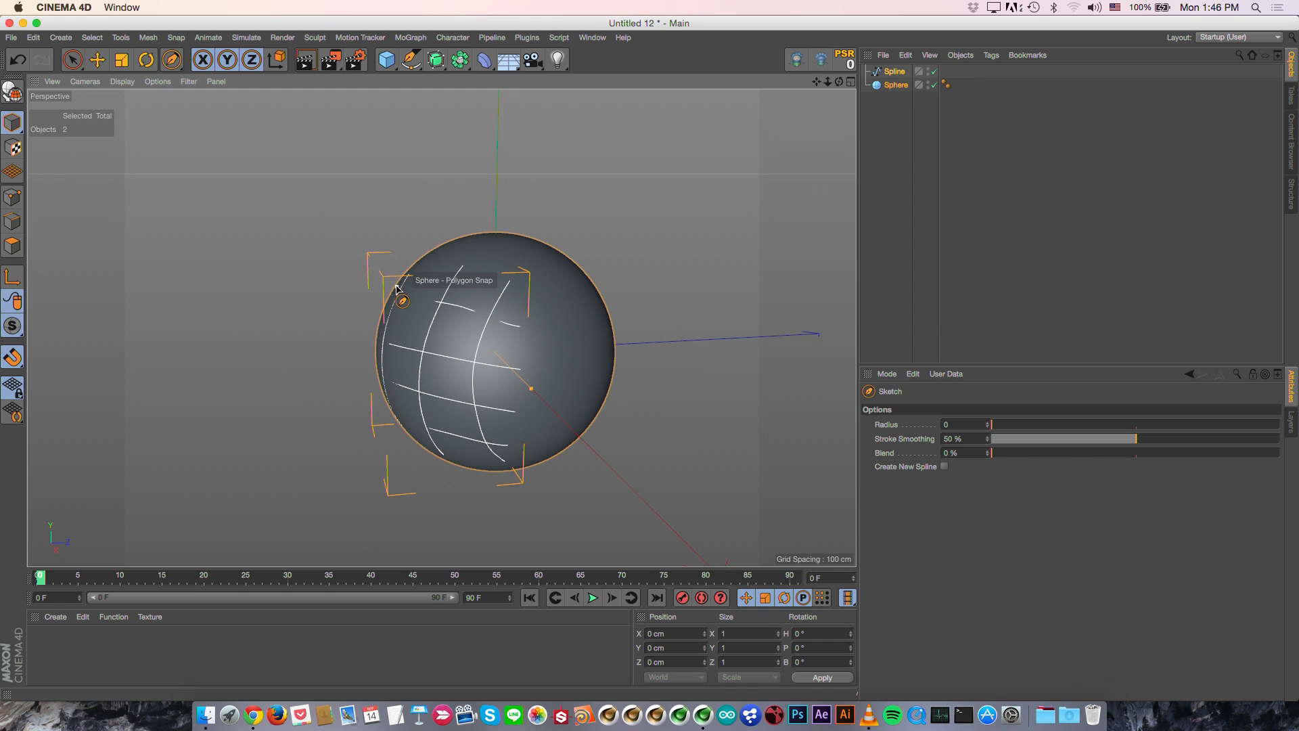
Step: Add a circle spline, move it away from the sphere, turn snapping off and scale the circle down
left_click(410, 61)
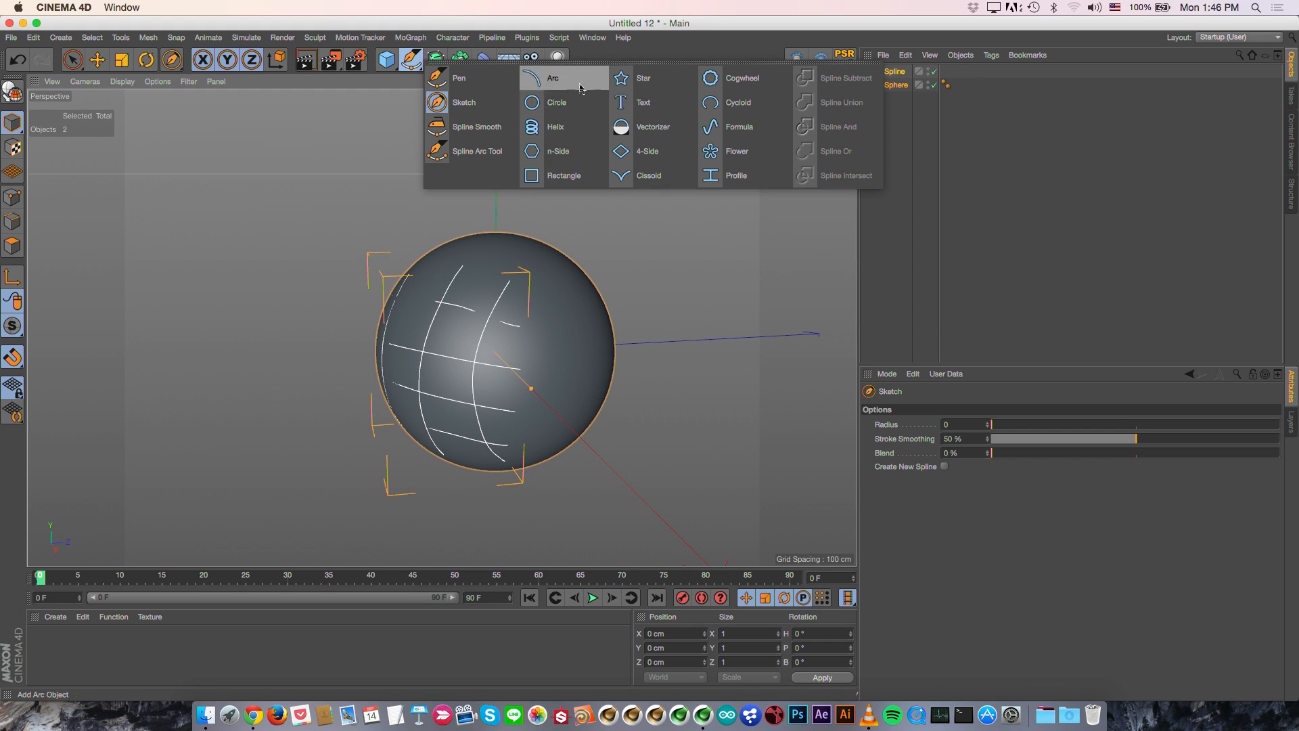
left_click(541, 102)
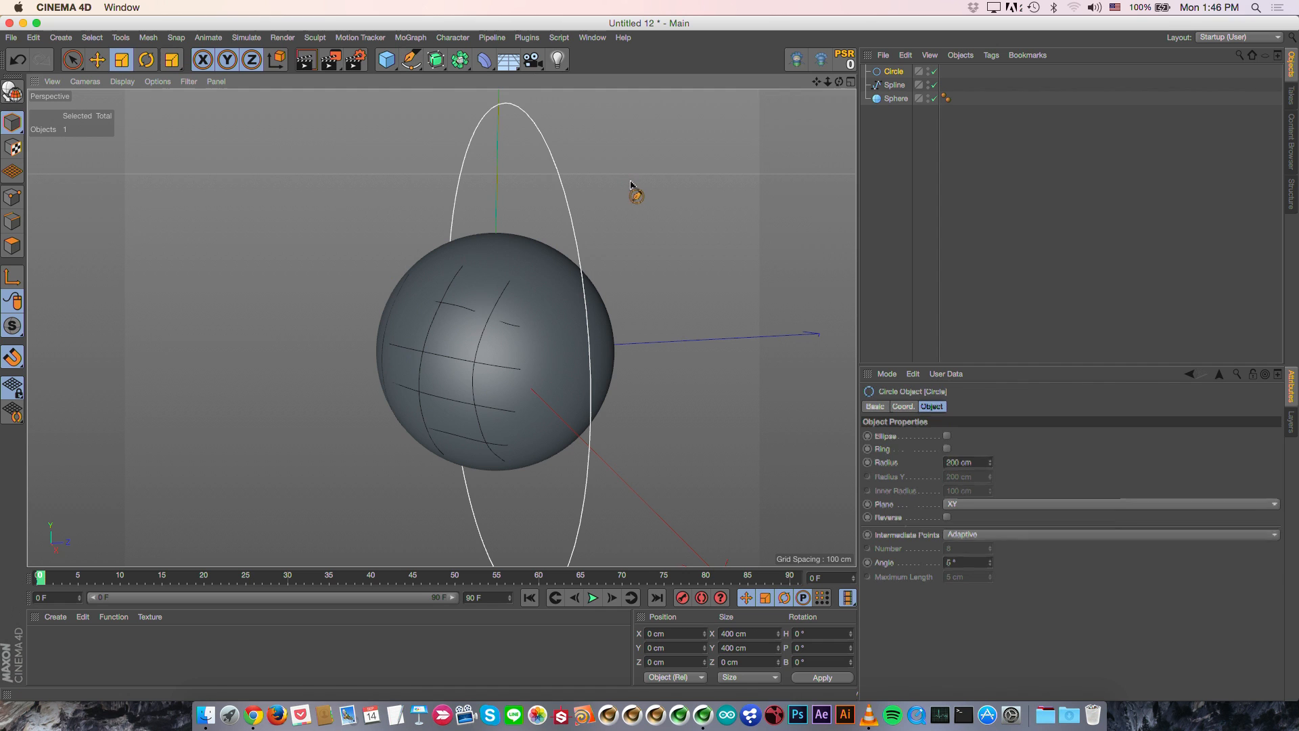
key("e")
left_click_drag(591, 197, 402, 126)
left_click_drag(13, 356, 89, 364)
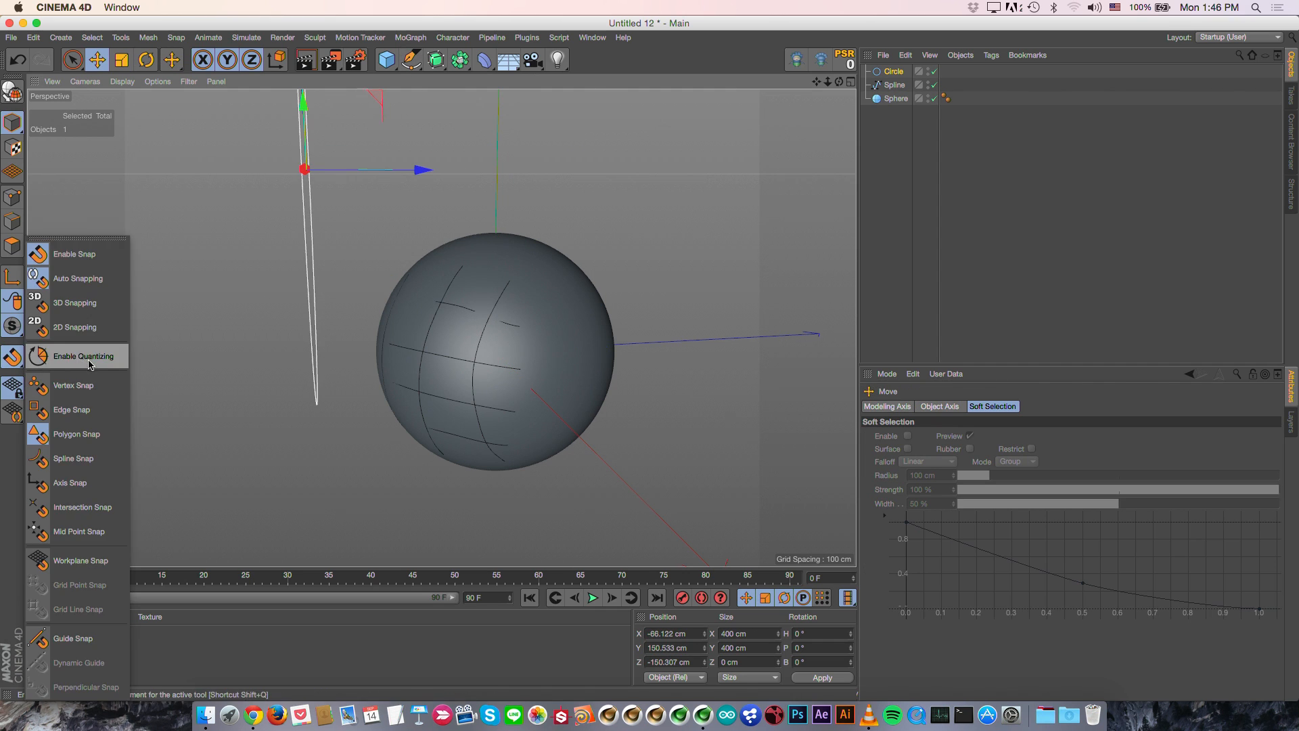
left_click(75, 254)
key("t")
left_click_drag(588, 243, 183, 359)
Step: Sweep the circle along the sketched spline and scale the circle to about 7.3 cm across
left_click_drag(461, 60, 518, 123)
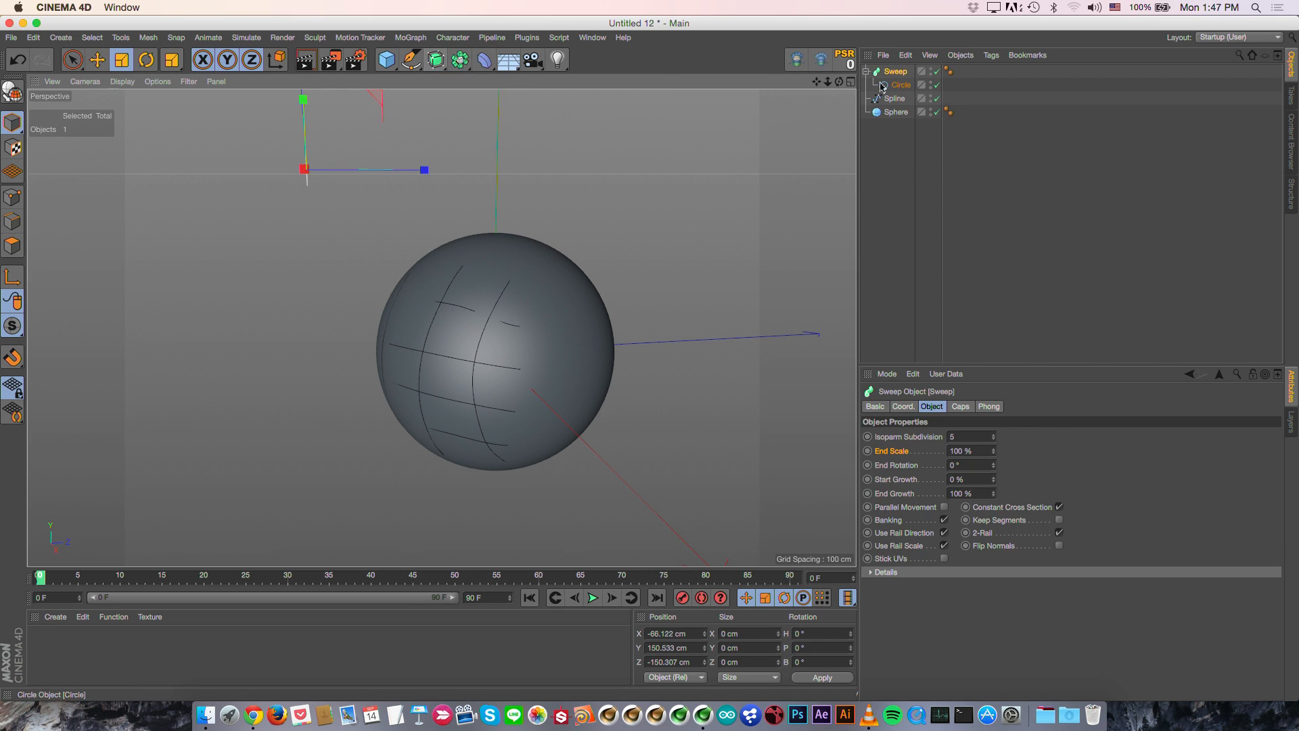
left_click_drag(891, 102, 894, 72)
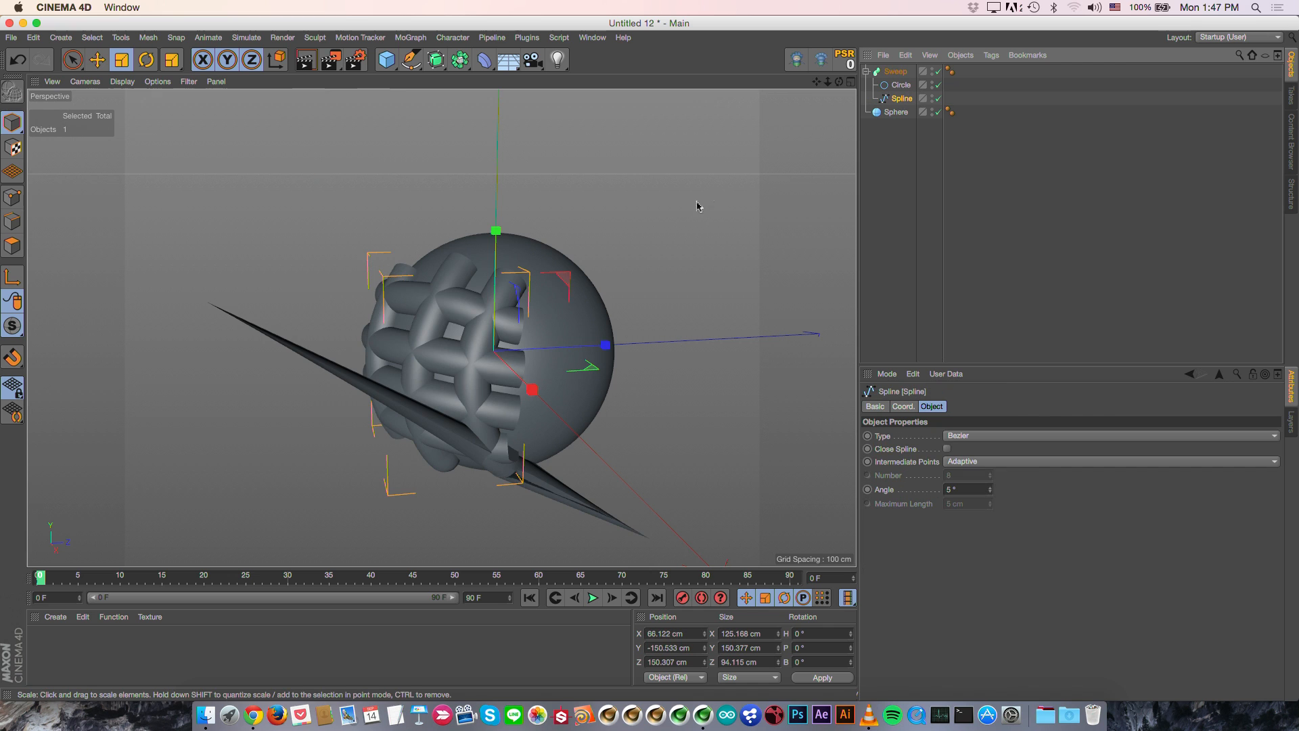
left_click(893, 71)
left_click(901, 84)
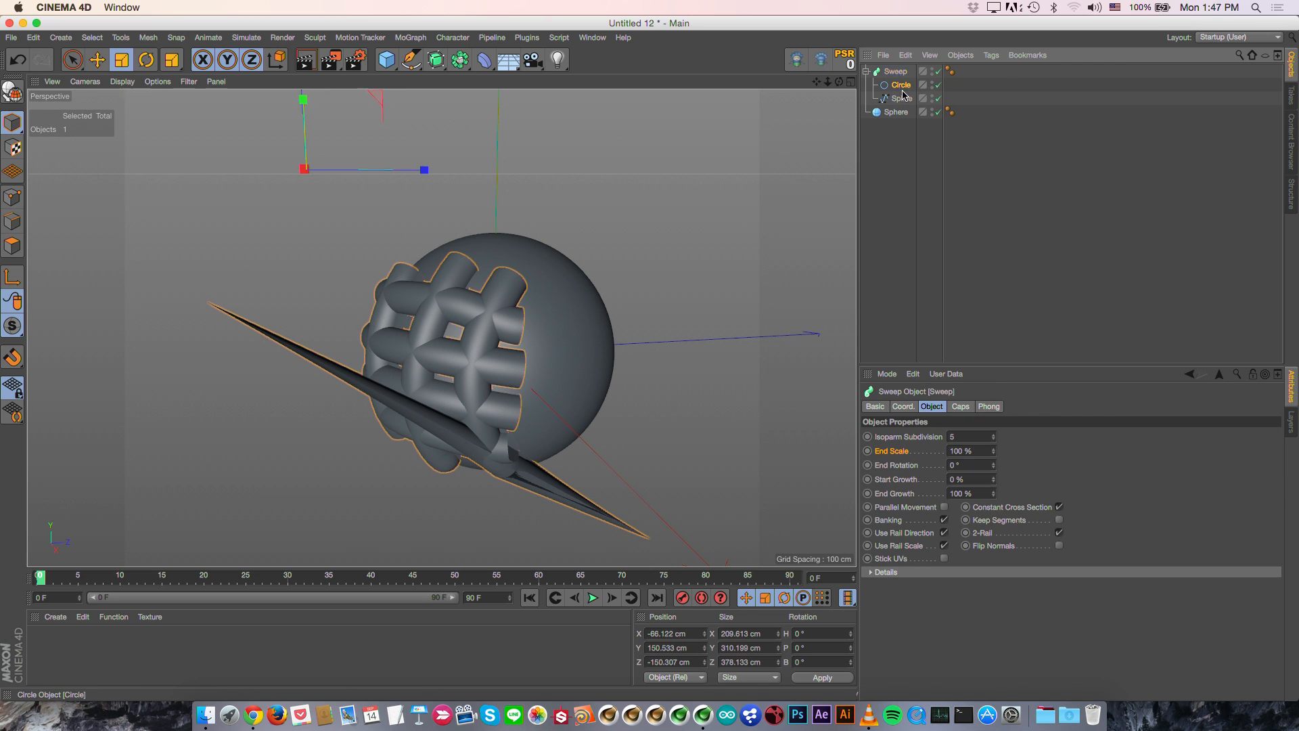
key("t")
left_click_drag(750, 157, 534, 513)
scroll(509, 470, "up", 6)
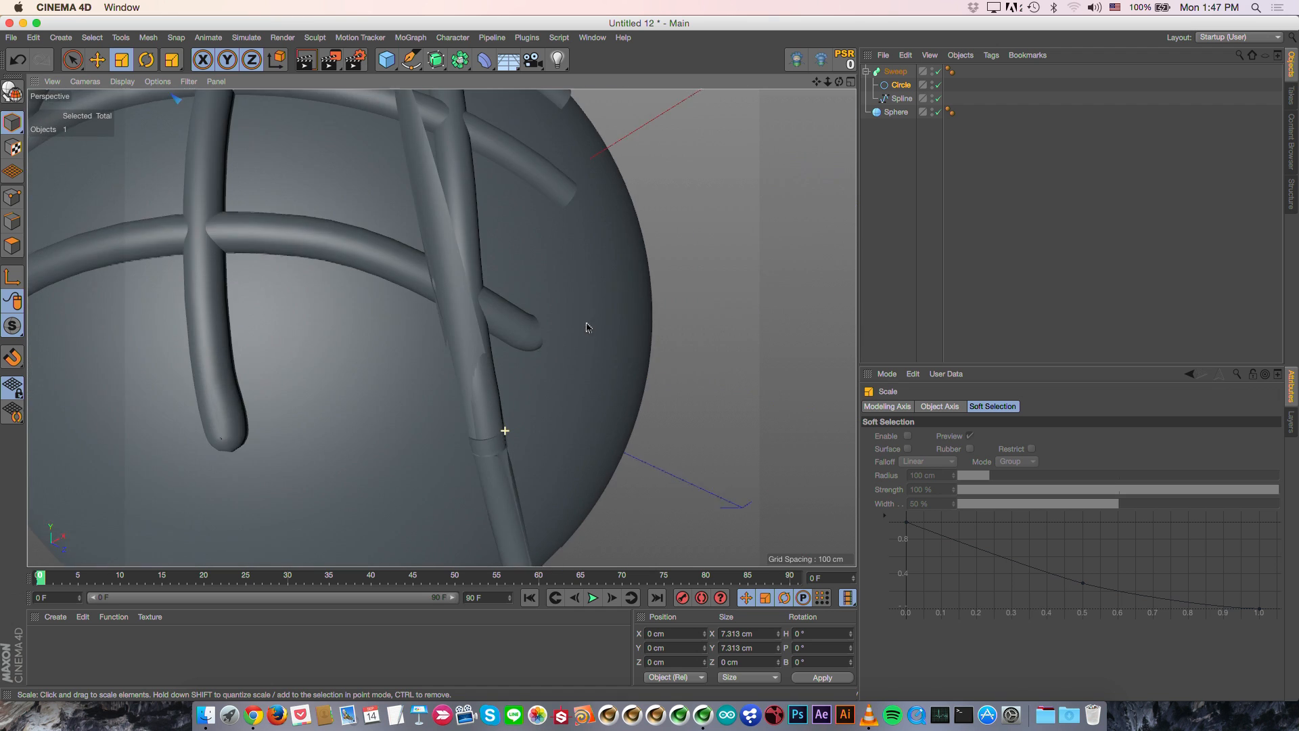
Step: Delete the stray points of the sketched spline in point mode, hiding the Sweep while editing and re-enabling it
left_click(896, 99)
left_click(12, 197)
scroll(348, 460, "up", 5)
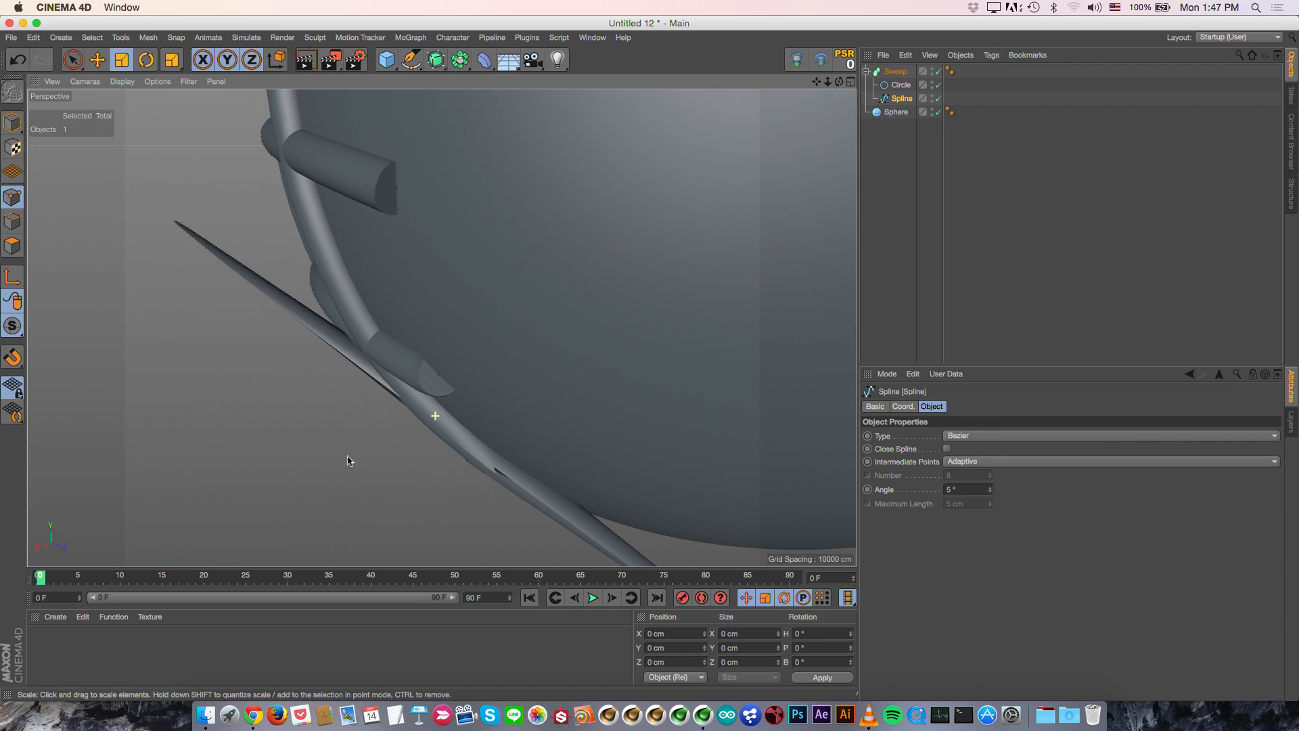
left_click(938, 71)
scroll(583, 264, "down", 10)
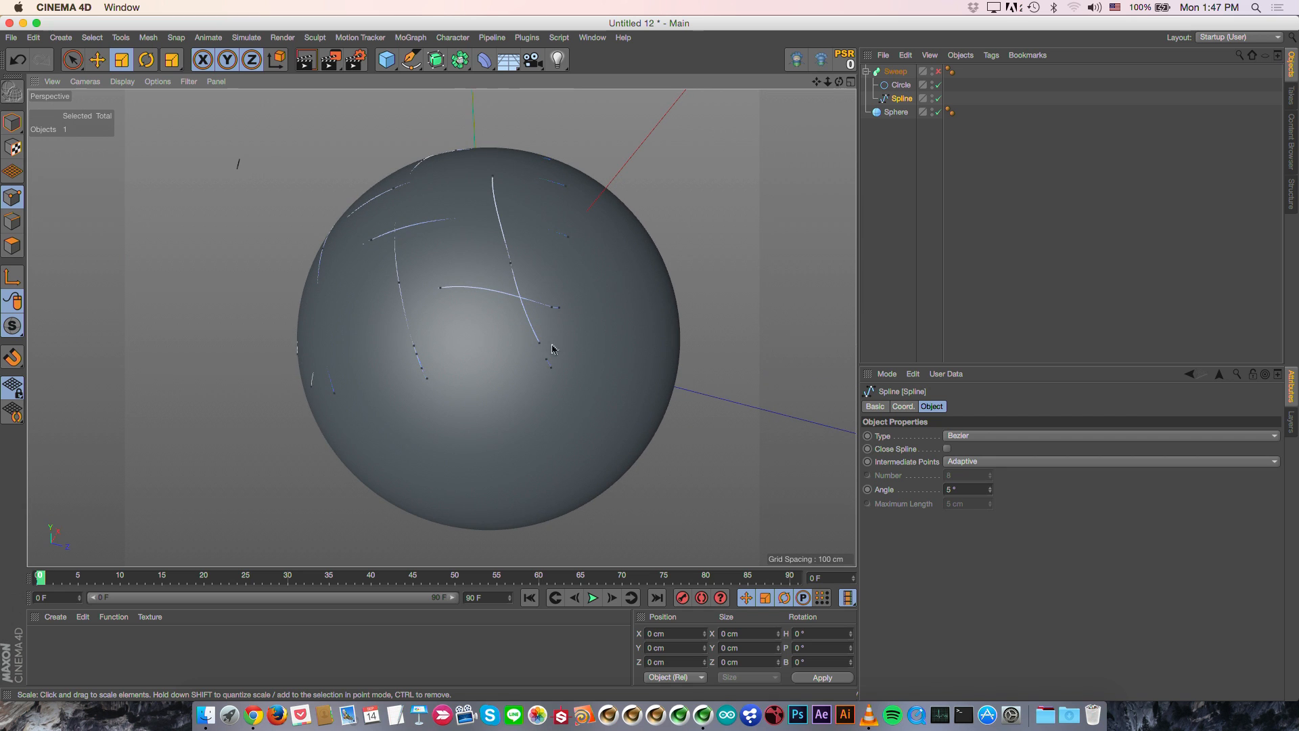
left_click_drag(229, 169, 278, 211, "alt")
right_click_drag(430, 228, 331, 257, "alt")
scroll(471, 287, "up", 8)
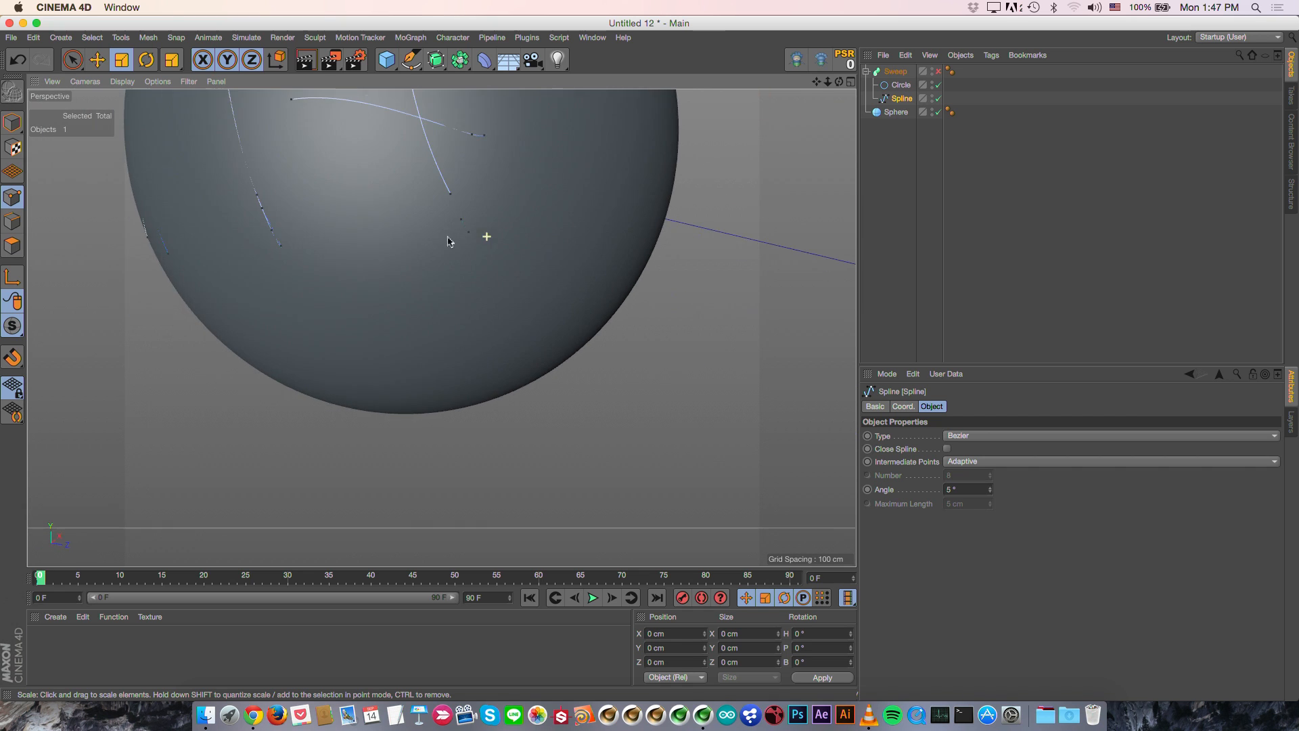
left_click(478, 230)
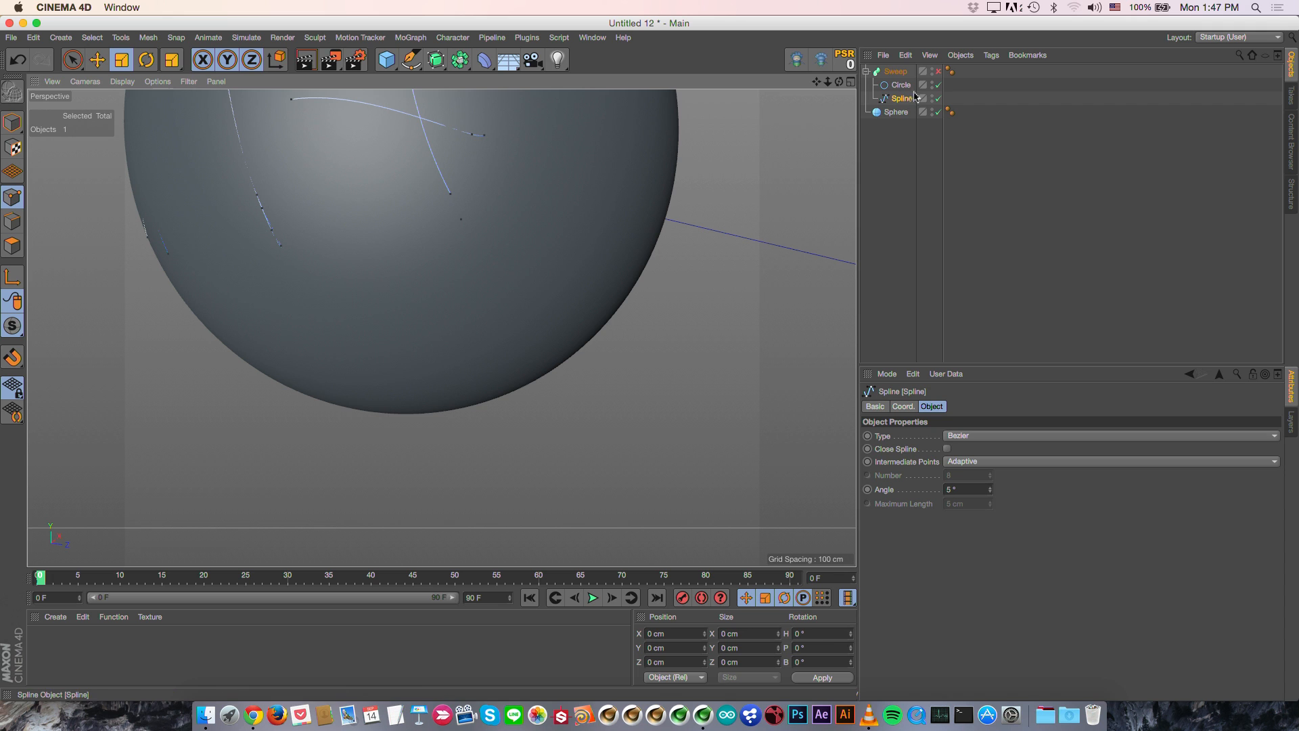
left_click(937, 72)
Step: Create a new default material and assign it to the Sweep net
scroll(499, 230, "down", 5)
left_click_drag(499, 218, 595, 270, "alt")
double_click(182, 649)
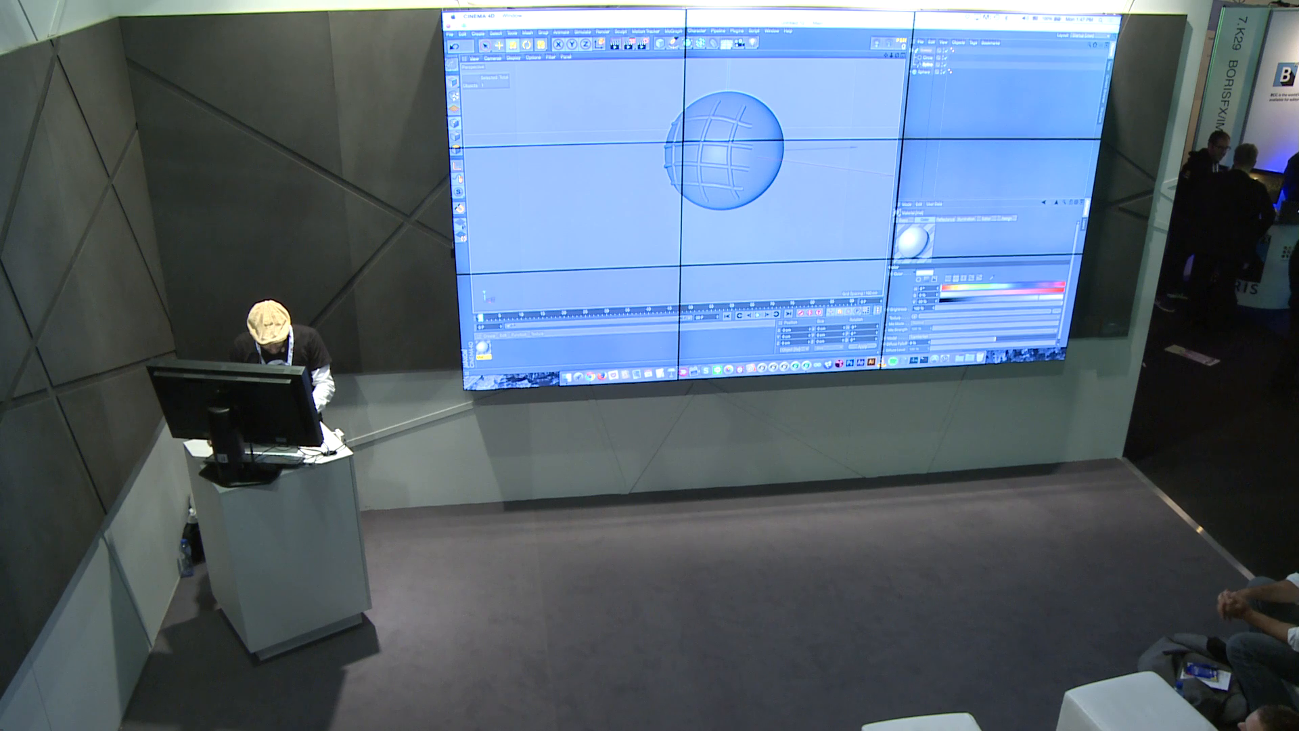
left_click_drag(931, 53, 927, 52)
scroll(724, 151, "up", 5)
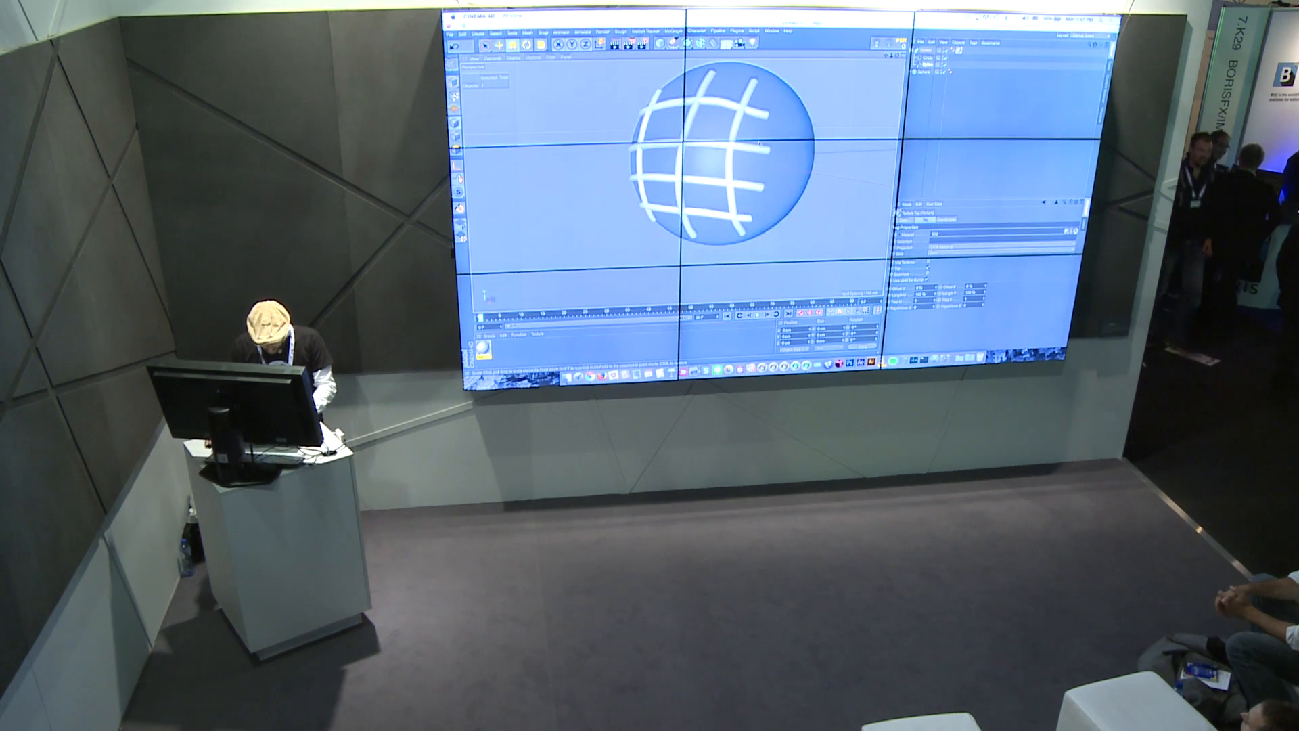
left_click_drag(724, 151, 690, 156, "alt")
Step: Thin the net by setting the Sweep's circle radius to 2.656 cm
left_click(925, 51)
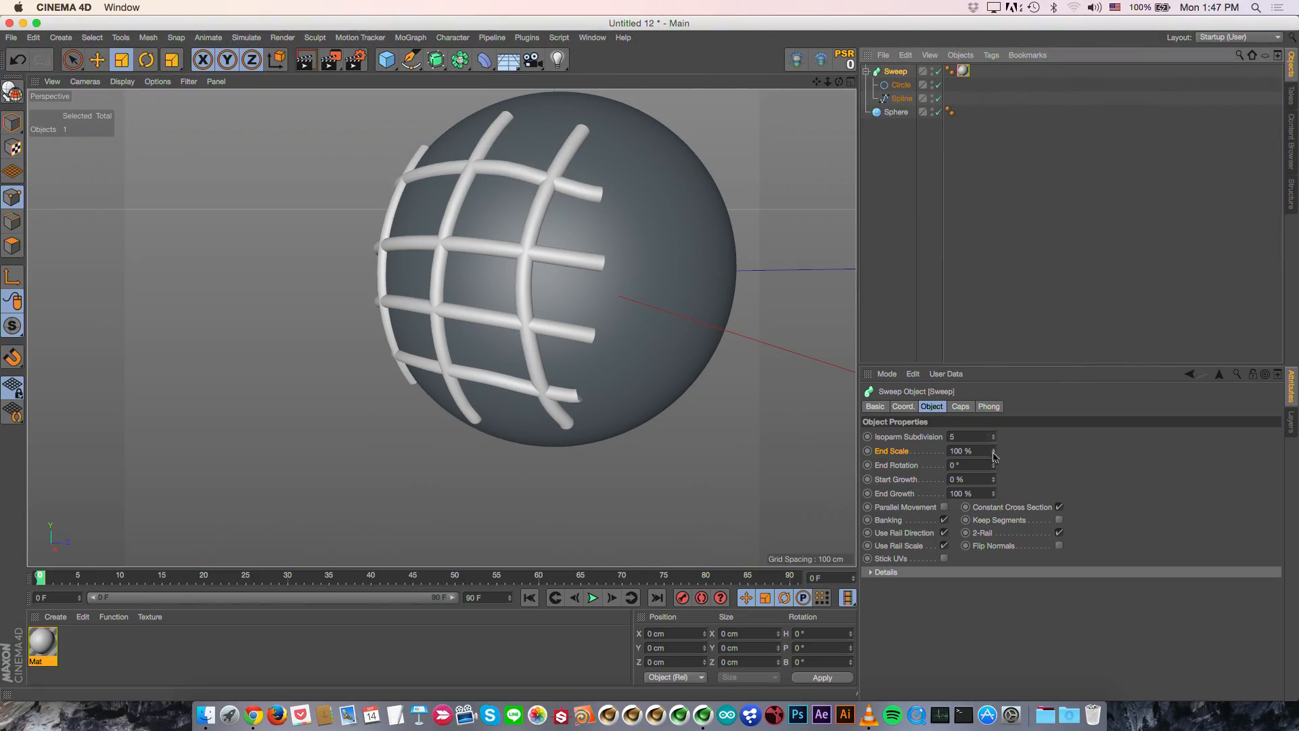
left_click(897, 82)
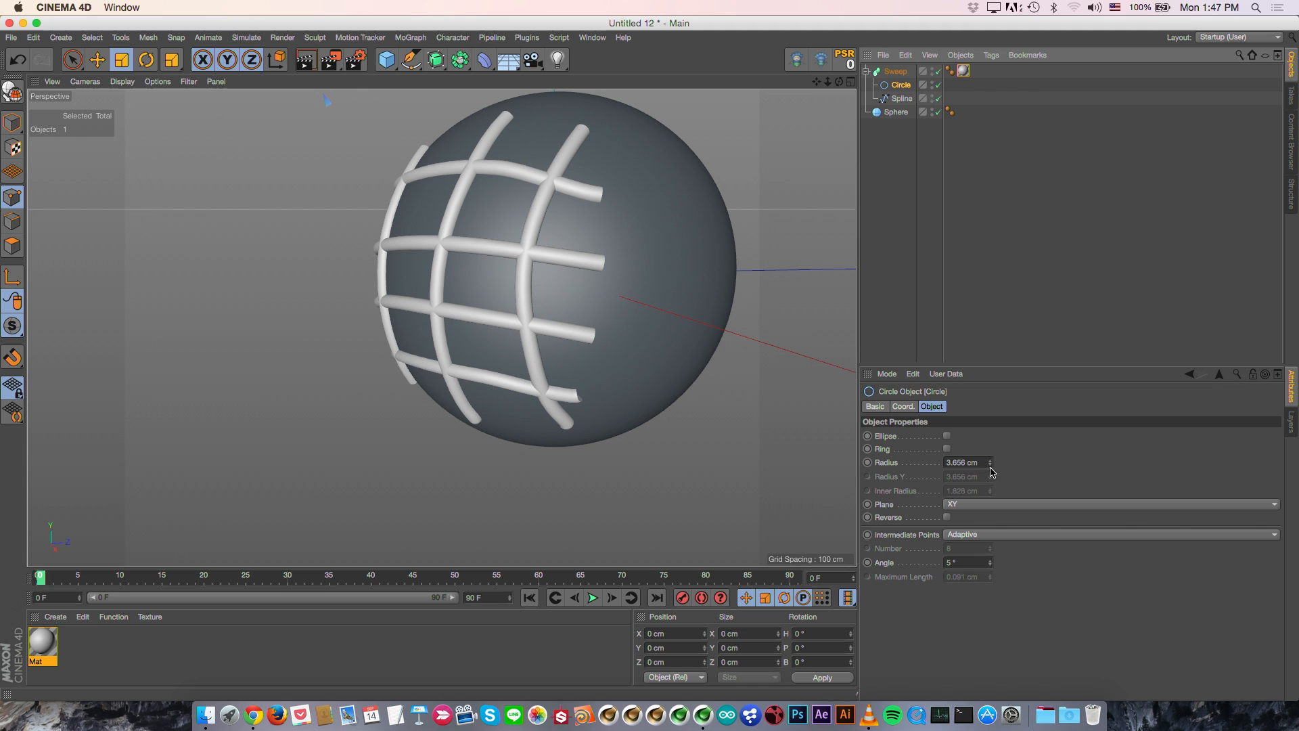
left_click(991, 465)
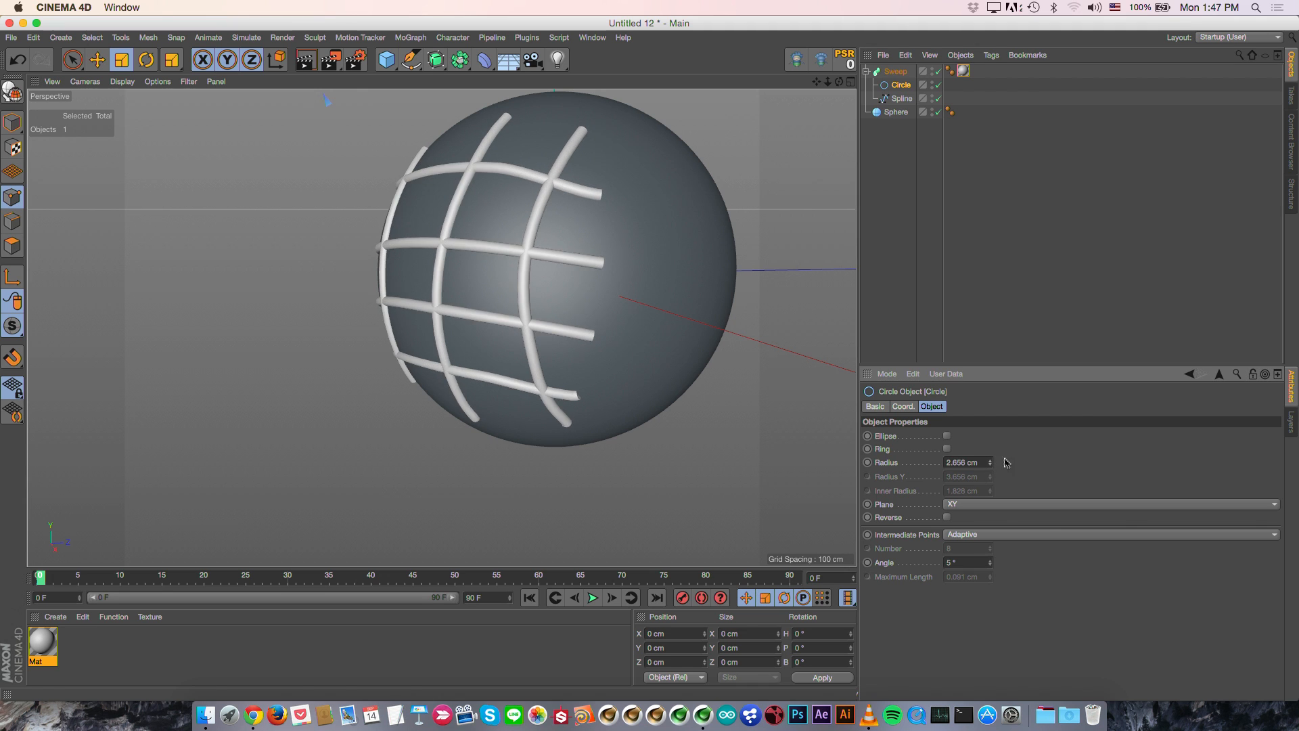
Step: Add a Plain effector as a child of the sphere and set its Deformation to Point
scroll(724, 307, "down", 5)
left_click_drag(629, 309, 484, 324, "alt")
left_click(504, 318)
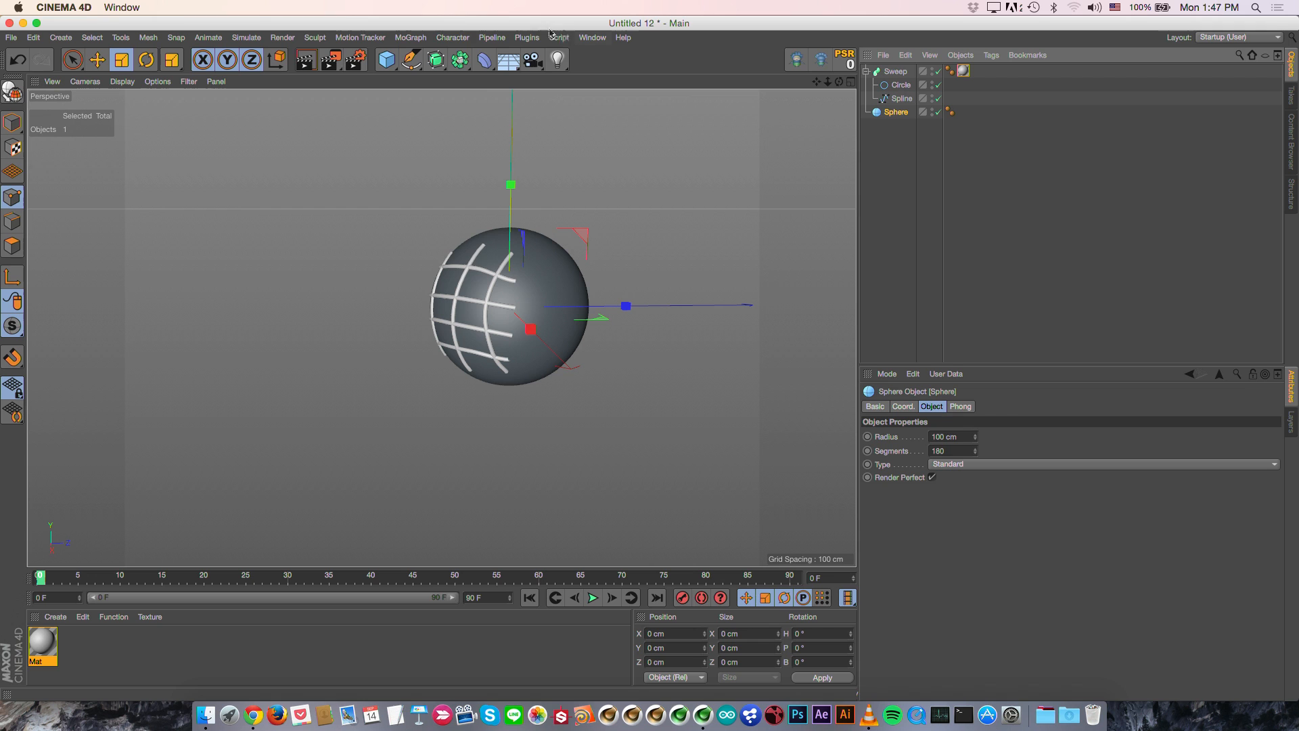
left_click(418, 40)
mouse_move(420, 59)
left_click(538, 76)
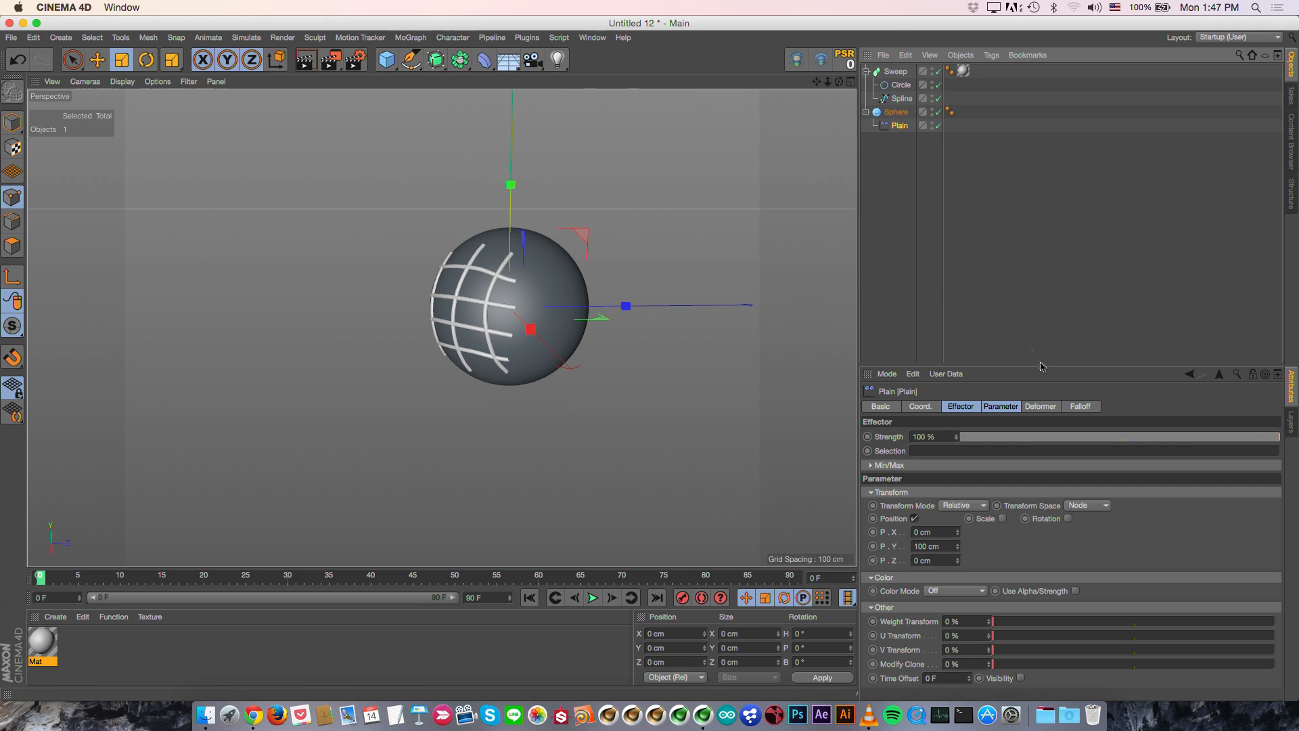
left_click(1042, 407)
left_click(933, 478)
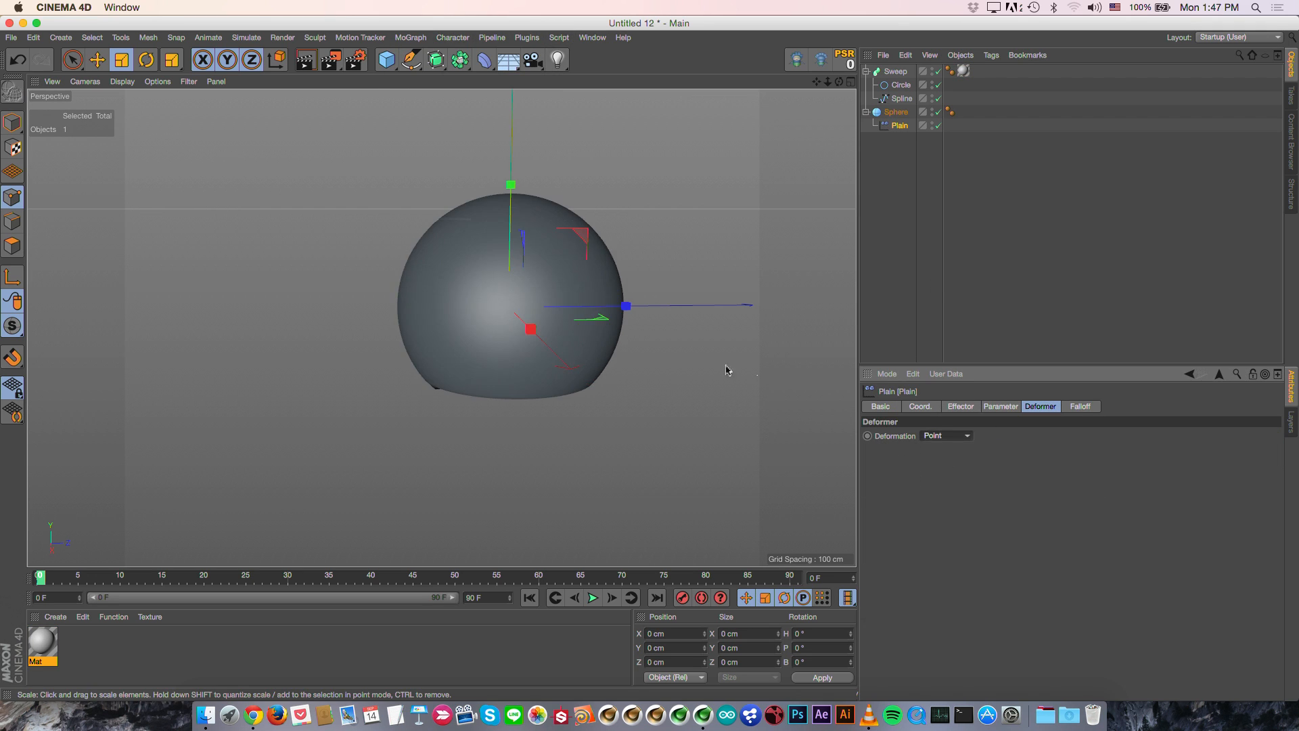
mouse_move(583, 292)
left_mouse_down("alt")
mouse_move(585, 184)
mouse_move(583, 277)
left_mouse_up("alt")
Step: Set the Plain effector's Y position to 0 cm and its Z position to about 42 cm
left_click(895, 112)
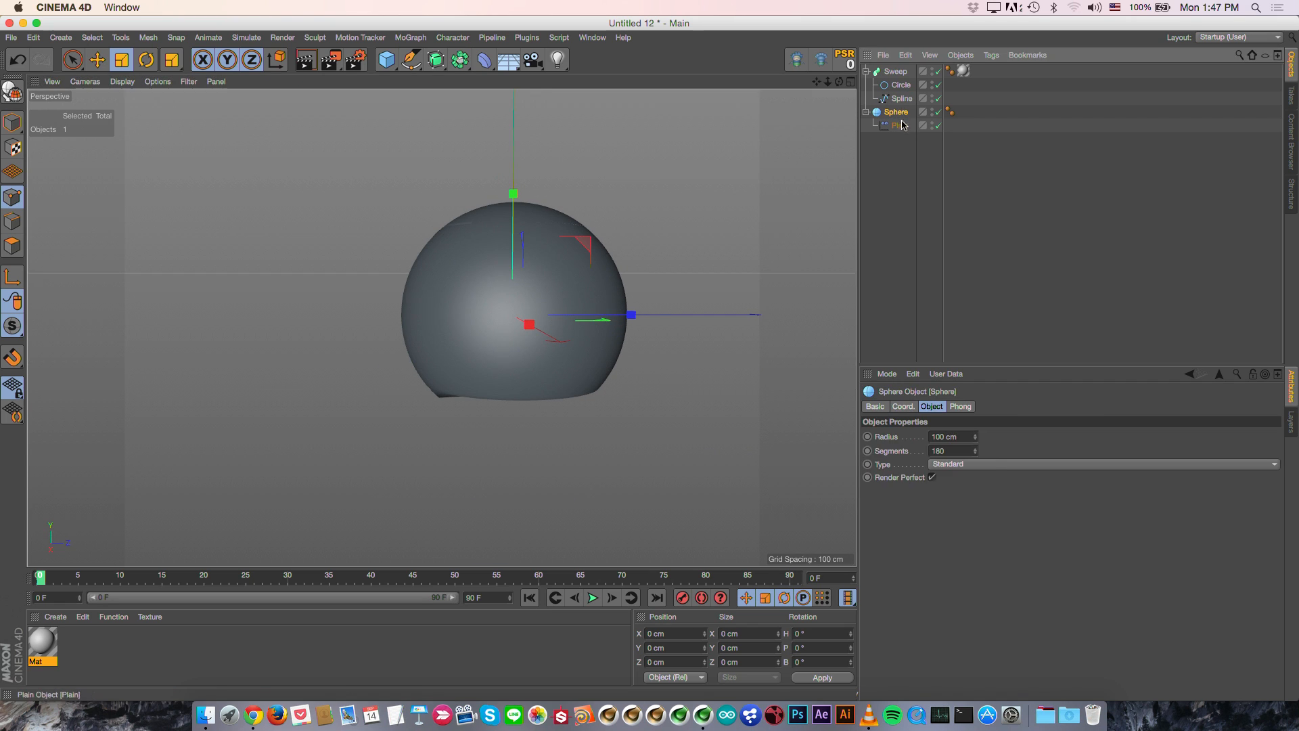
left_click(900, 126)
key("e")
left_click(895, 112)
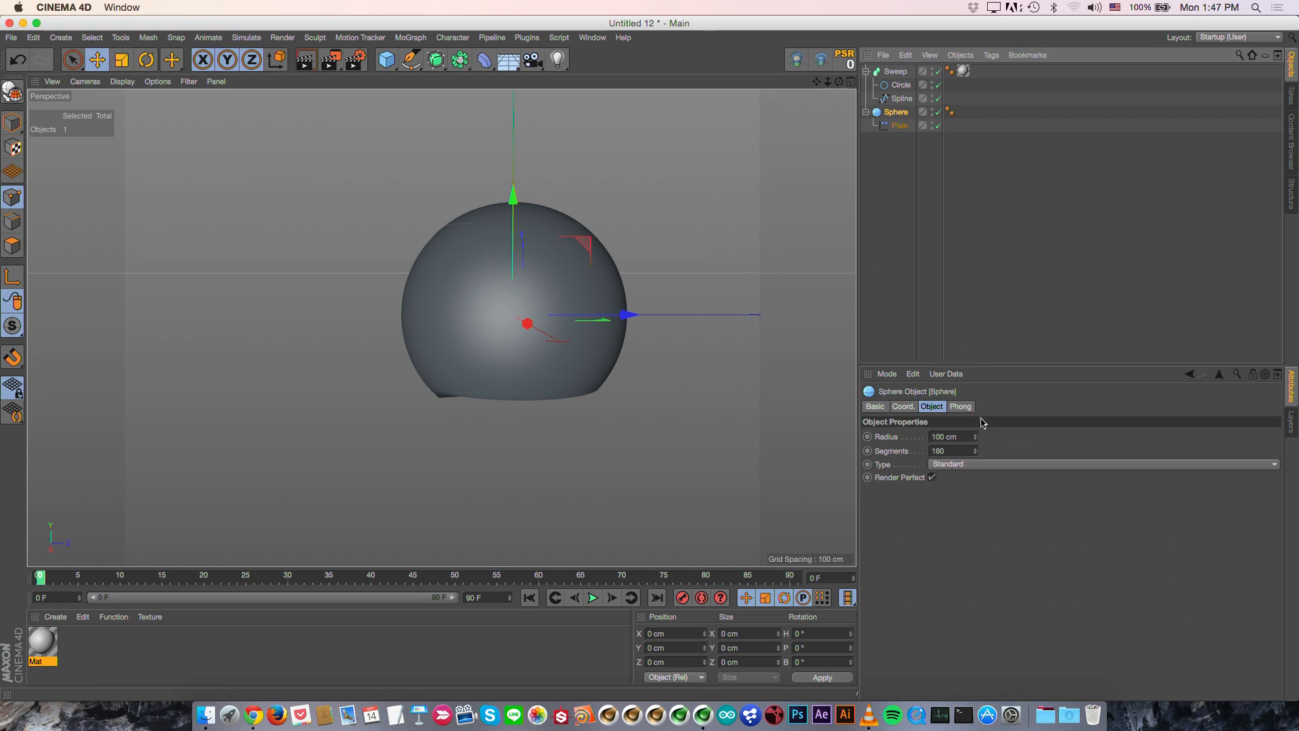
left_click(898, 127)
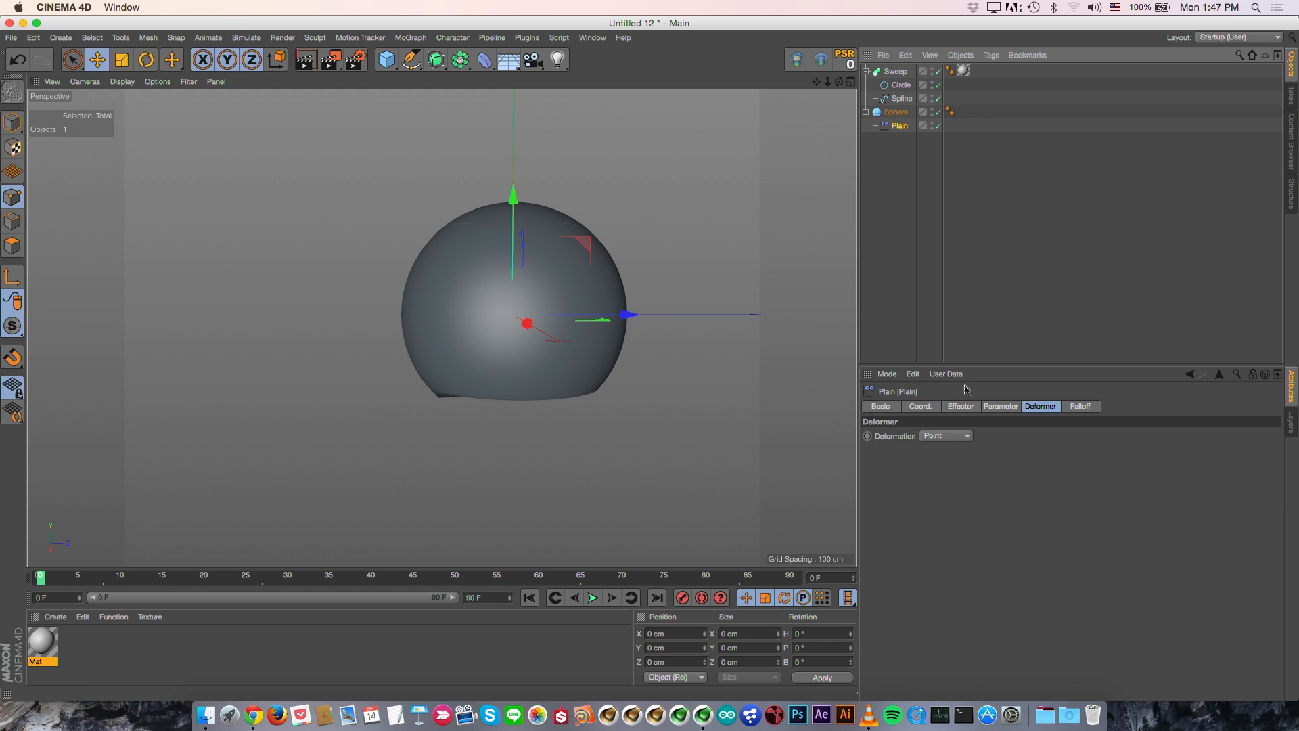
left_click(1001, 407)
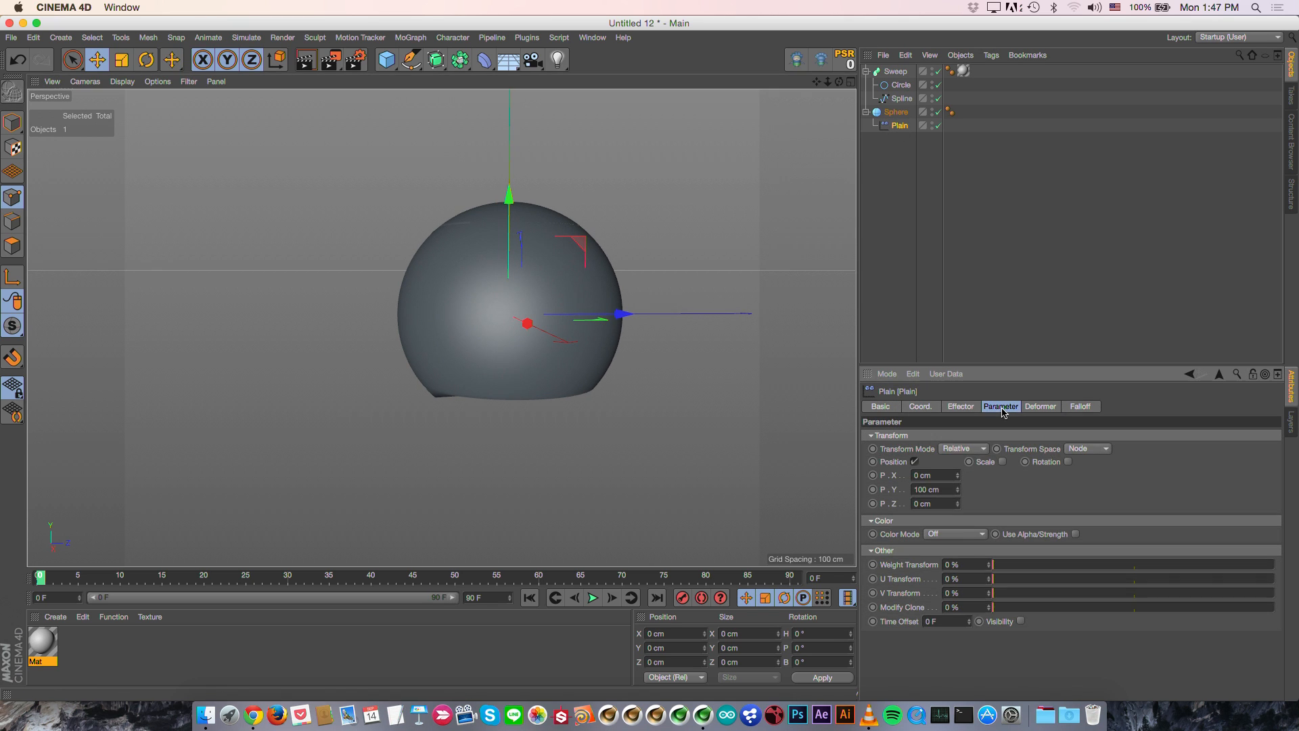
type("0")
key("Return")
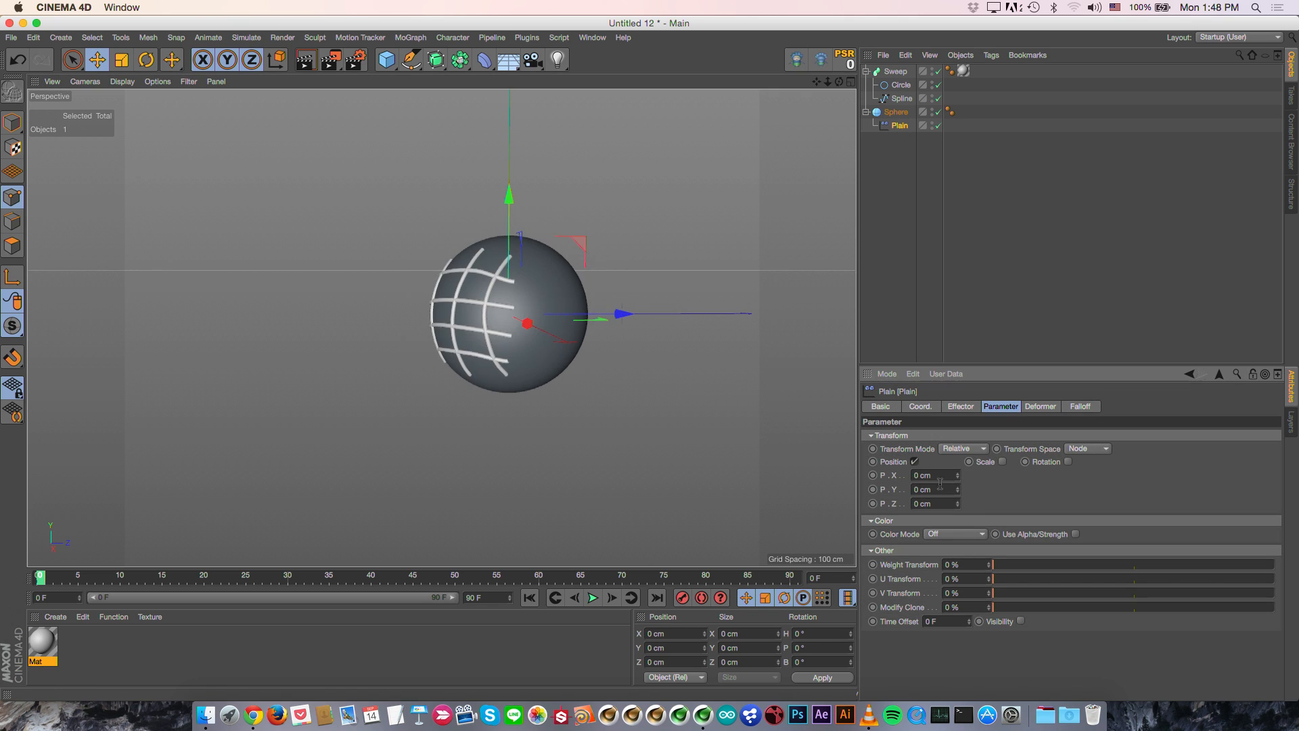
left_click_drag(958, 510, 958, 518)
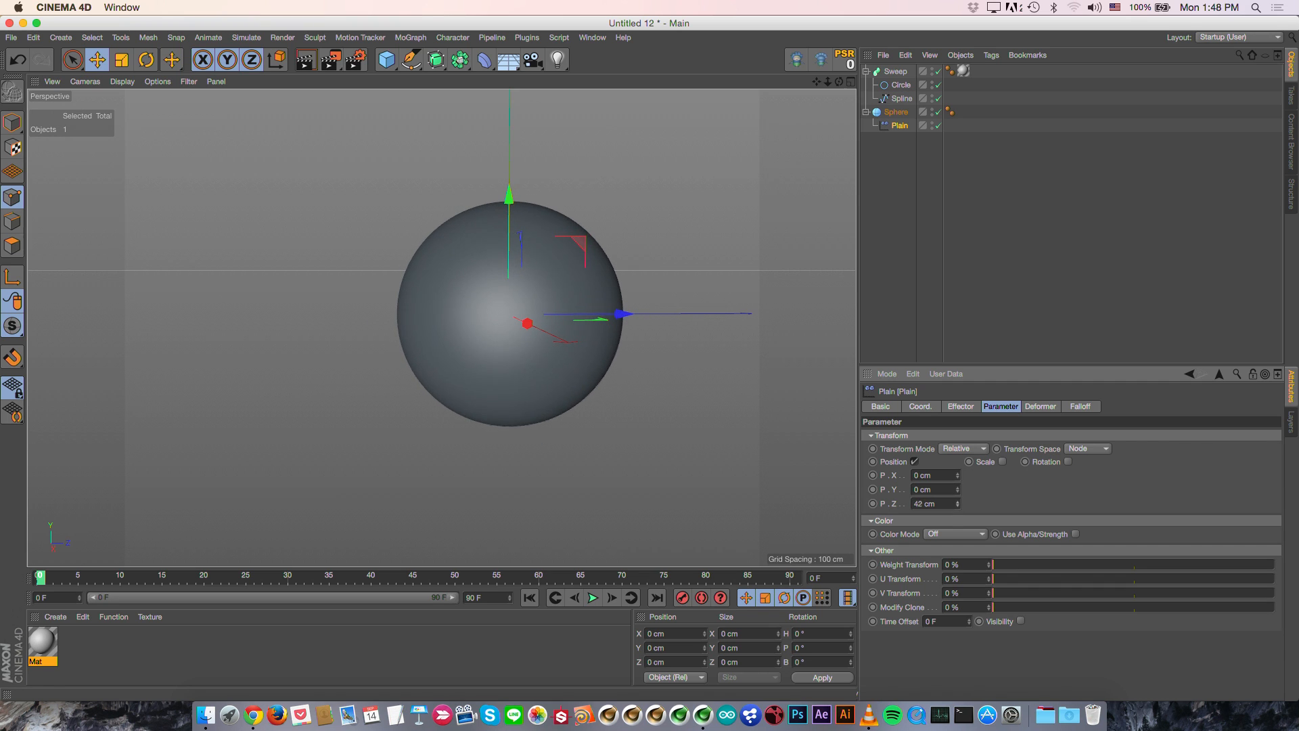
Step: Give the Plain effector a Sphere-shaped falloff and move the effector toward the netted side of the sphere
left_click(1096, 404)
left_click(945, 437)
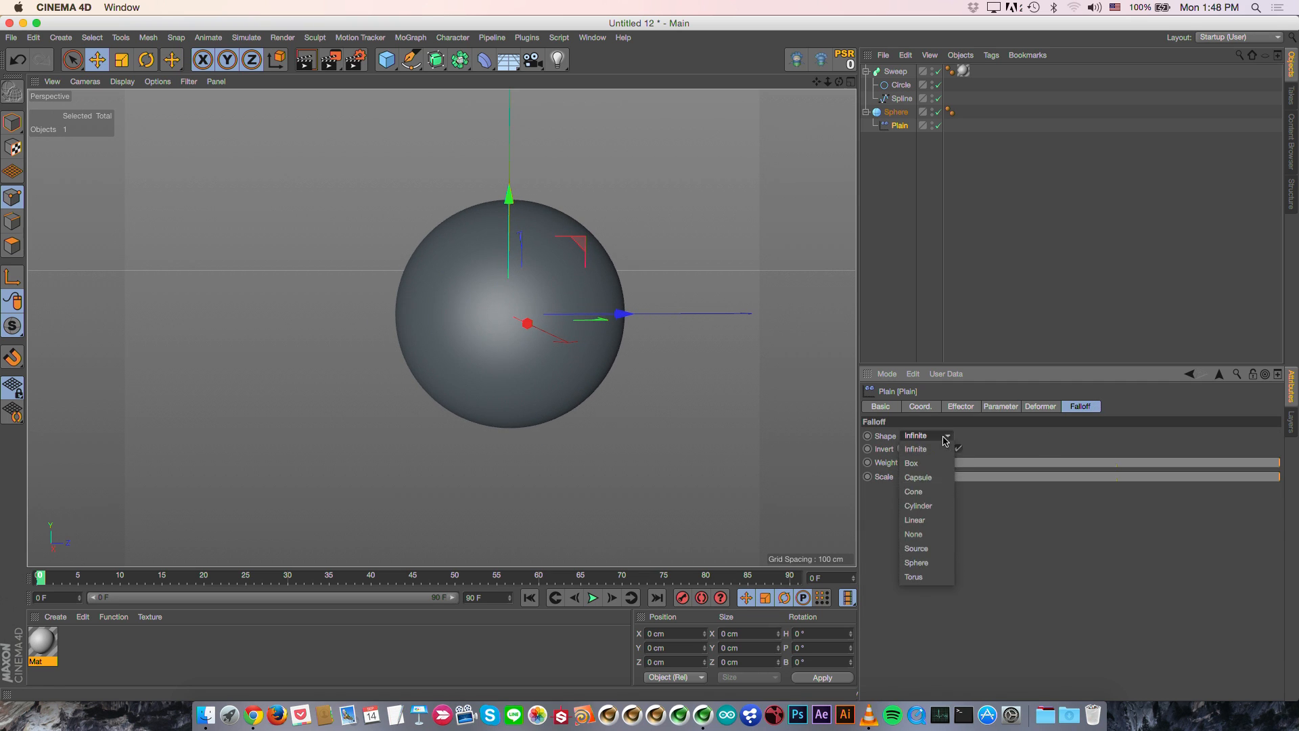
left_click(945, 568)
key("e")
left_click_drag(826, 310, 744, 392)
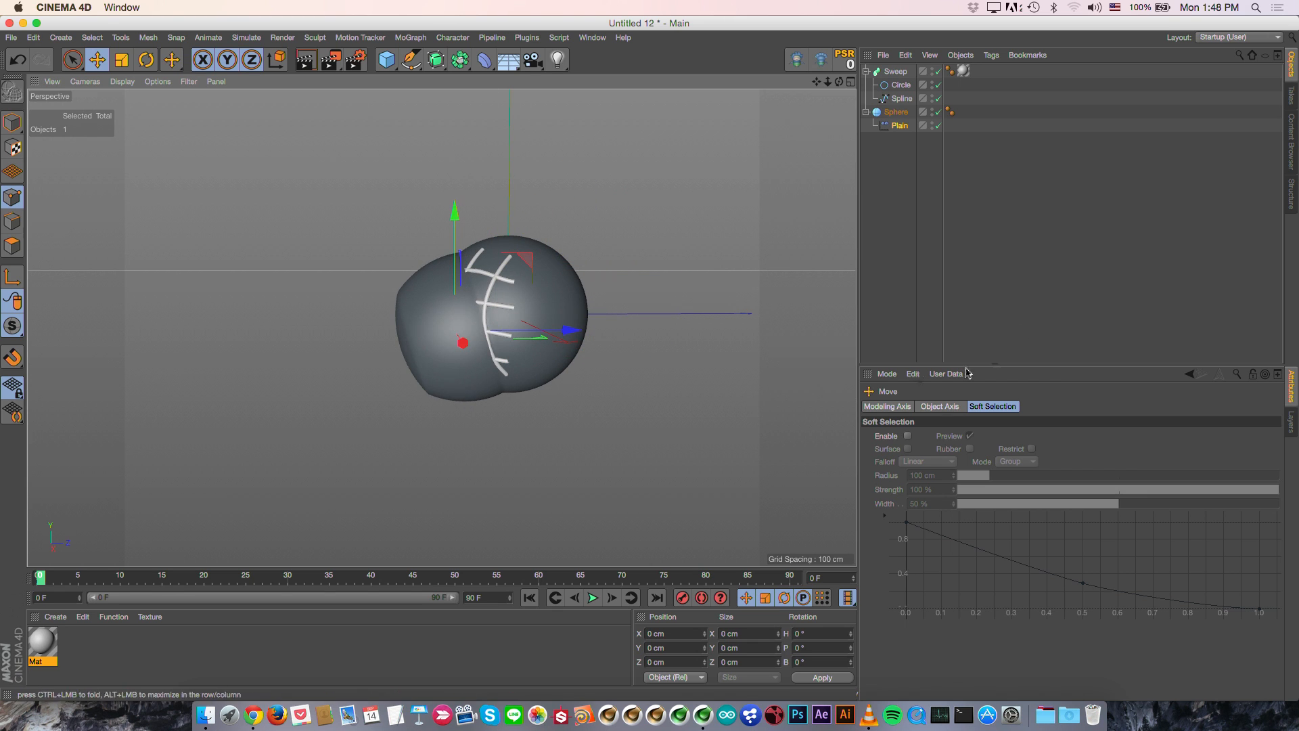
Step: Enable the display of deformers in the viewport for the Plain effector
left_click(899, 127)
left_click(188, 82)
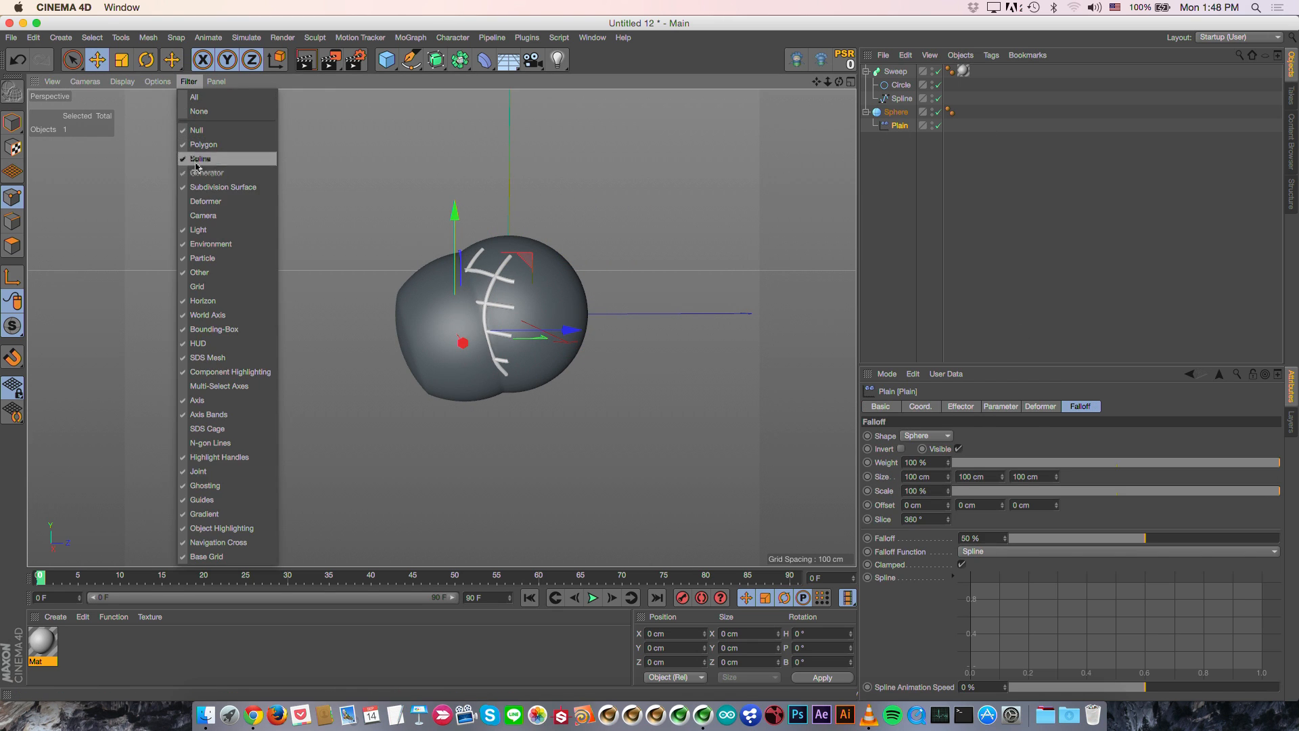
left_click(196, 199)
Step: Scale the Plain's spherical falloff down to about 65.6 cm and move it over the sphere's netted edge
key("t")
left_click_drag(750, 203, 594, 275)
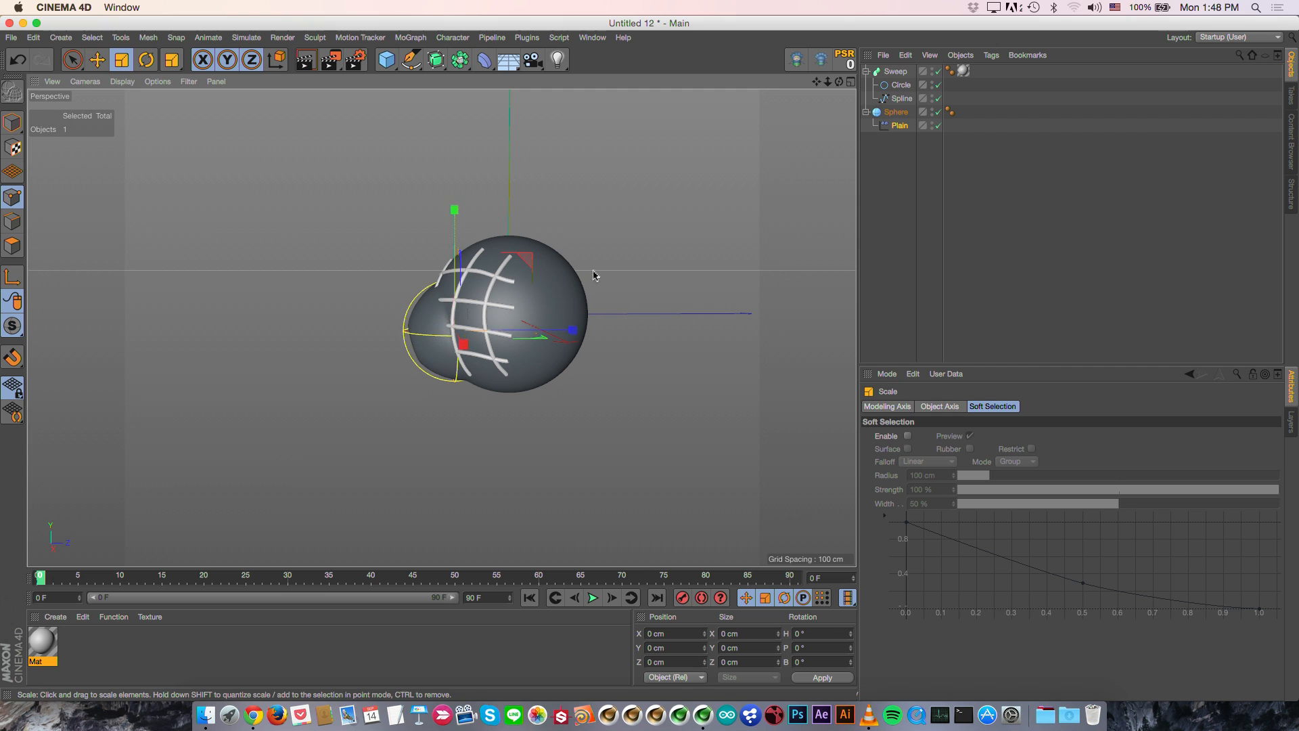
key("e")
left_click_drag(609, 398, 500, 256)
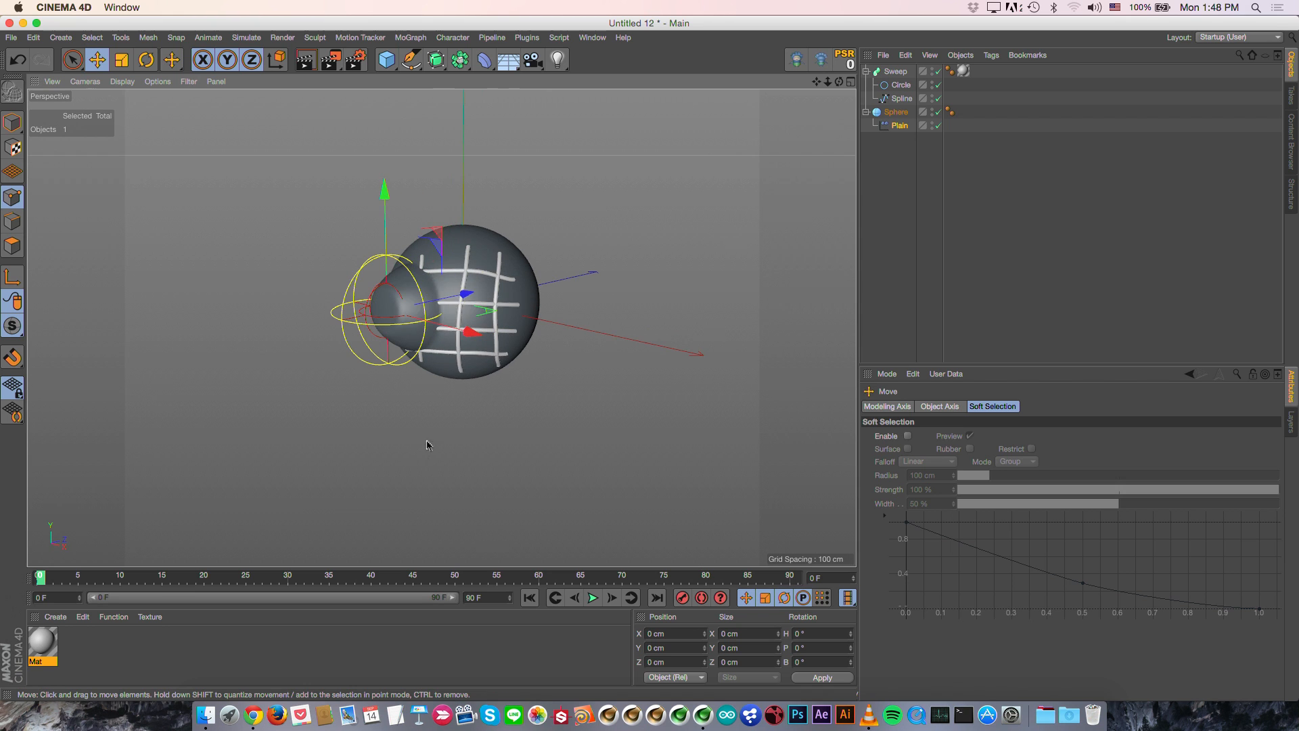
left_click_drag(507, 301, 439, 309, "alt")
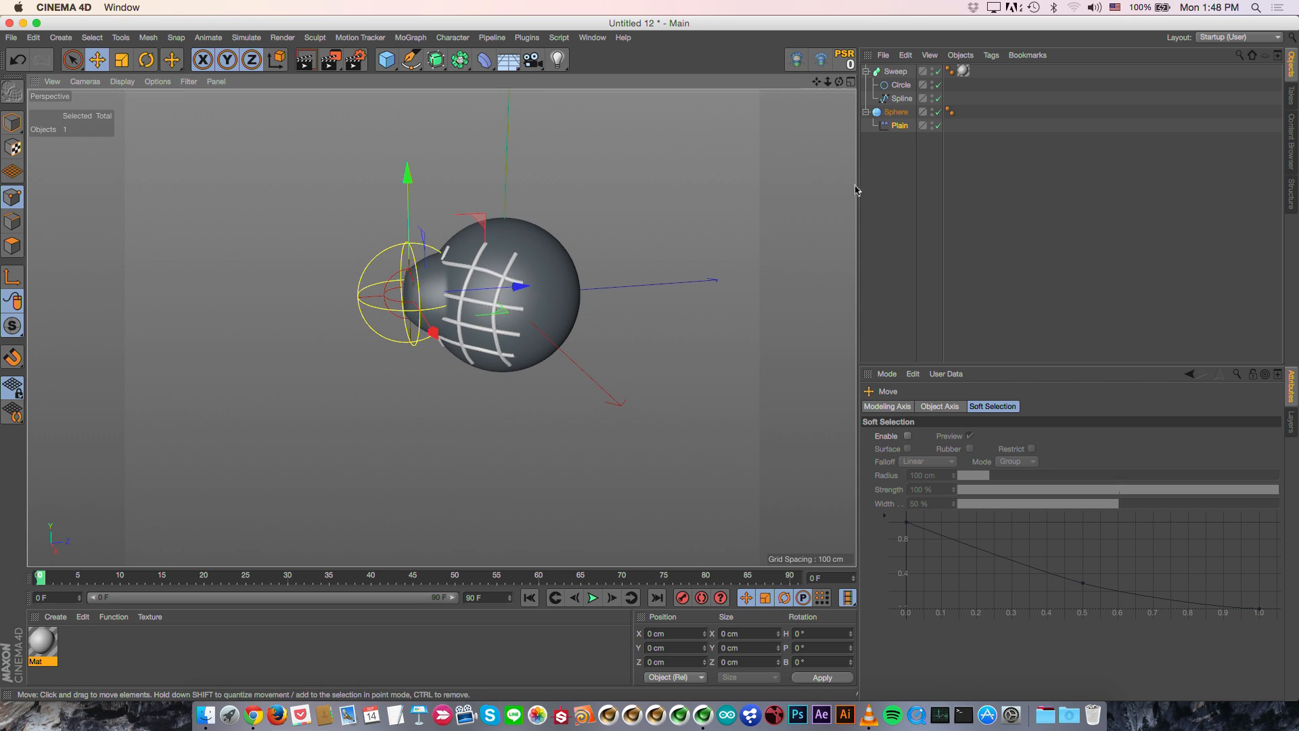
Step: Change the Plain's falloff shape to Source and link the net's Spline as its source
left_click(899, 125)
left_click(937, 436)
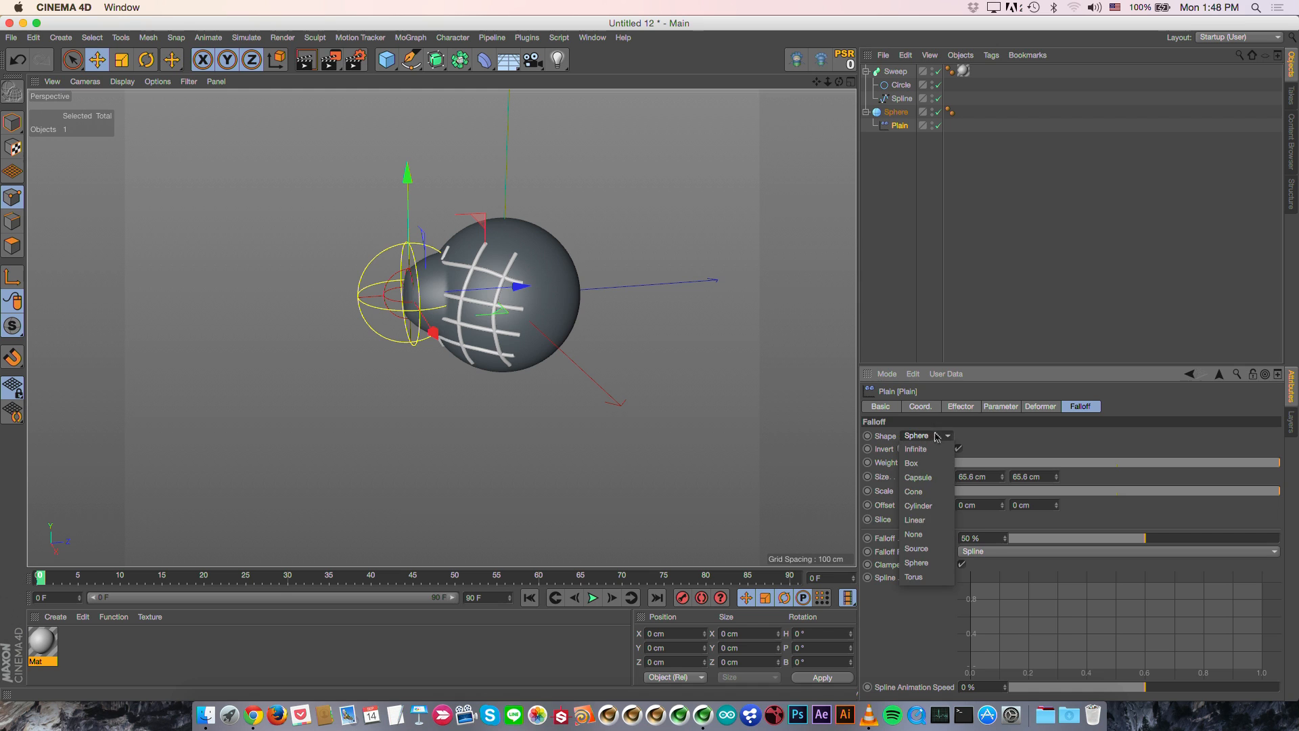
left_click(936, 549)
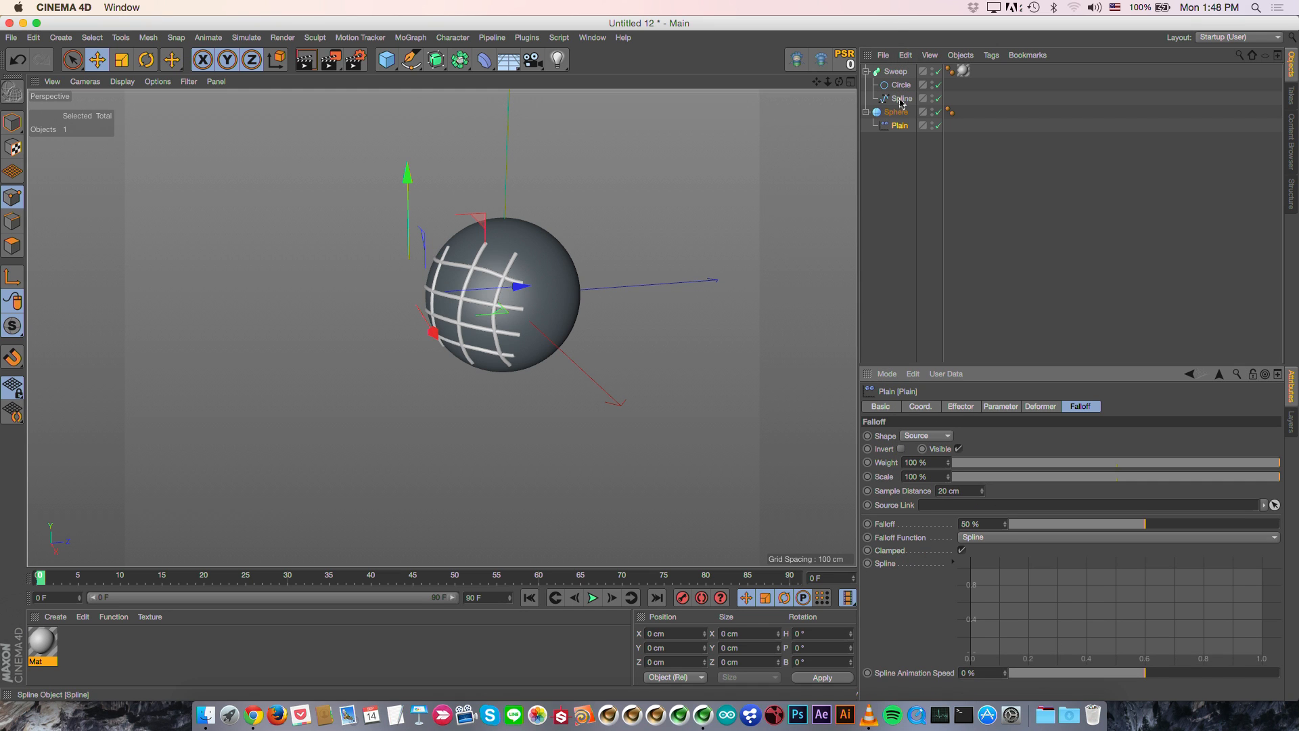
left_click_drag(902, 102, 969, 467)
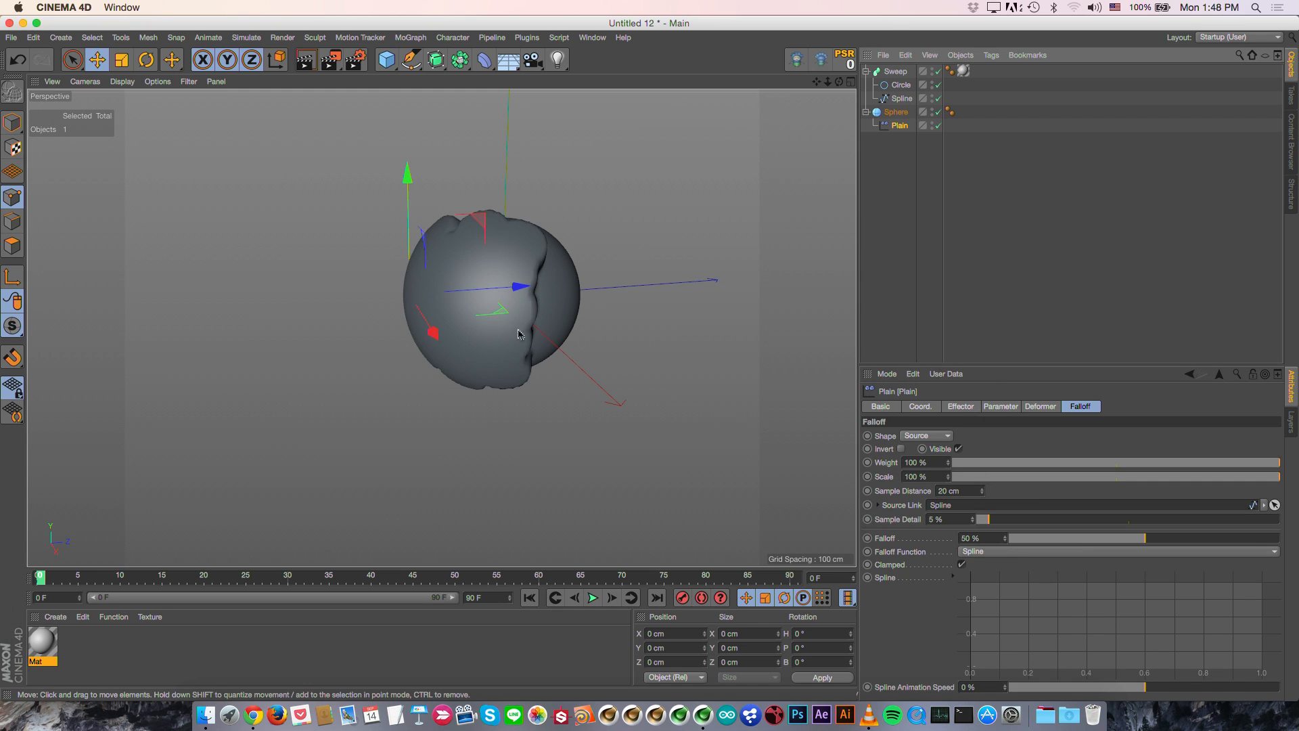
left_click_drag(520, 333, 496, 292, "alt")
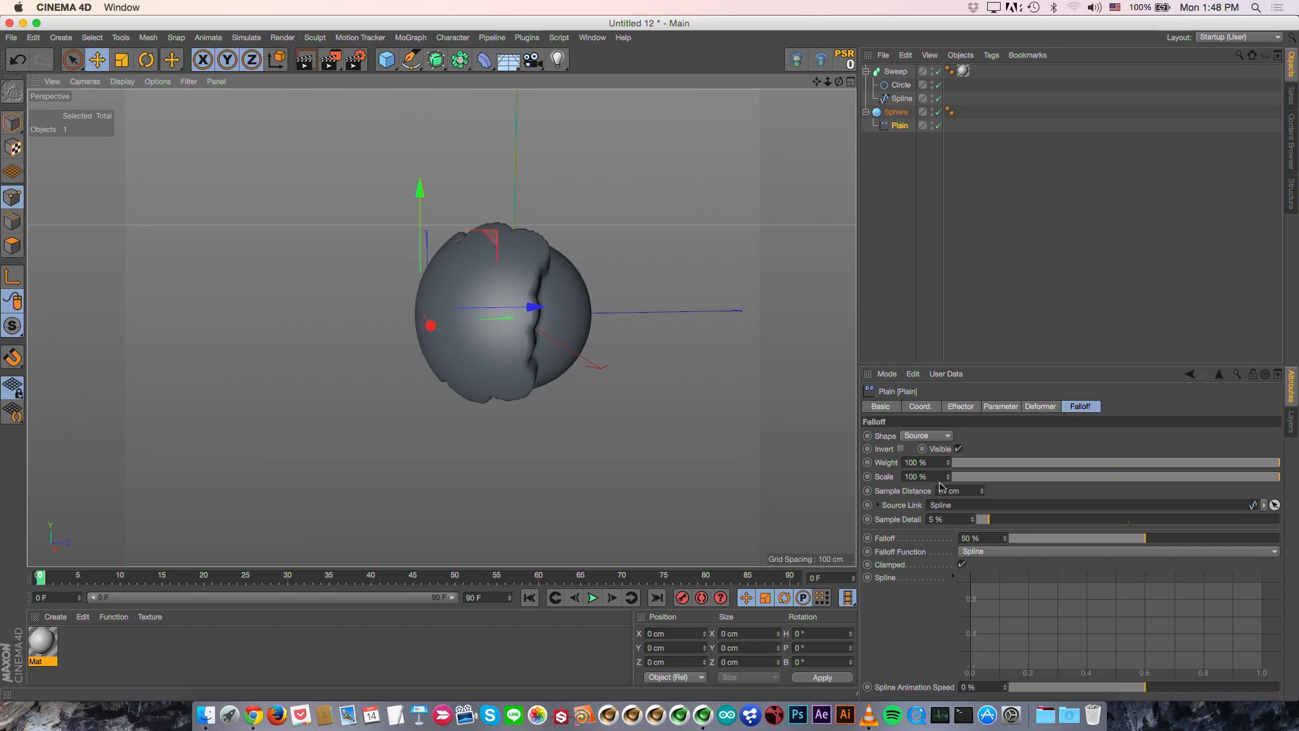
Step: Set the falloff's Sample Distance to 5 cm and Sample Detail to 55%
left_click(891, 495)
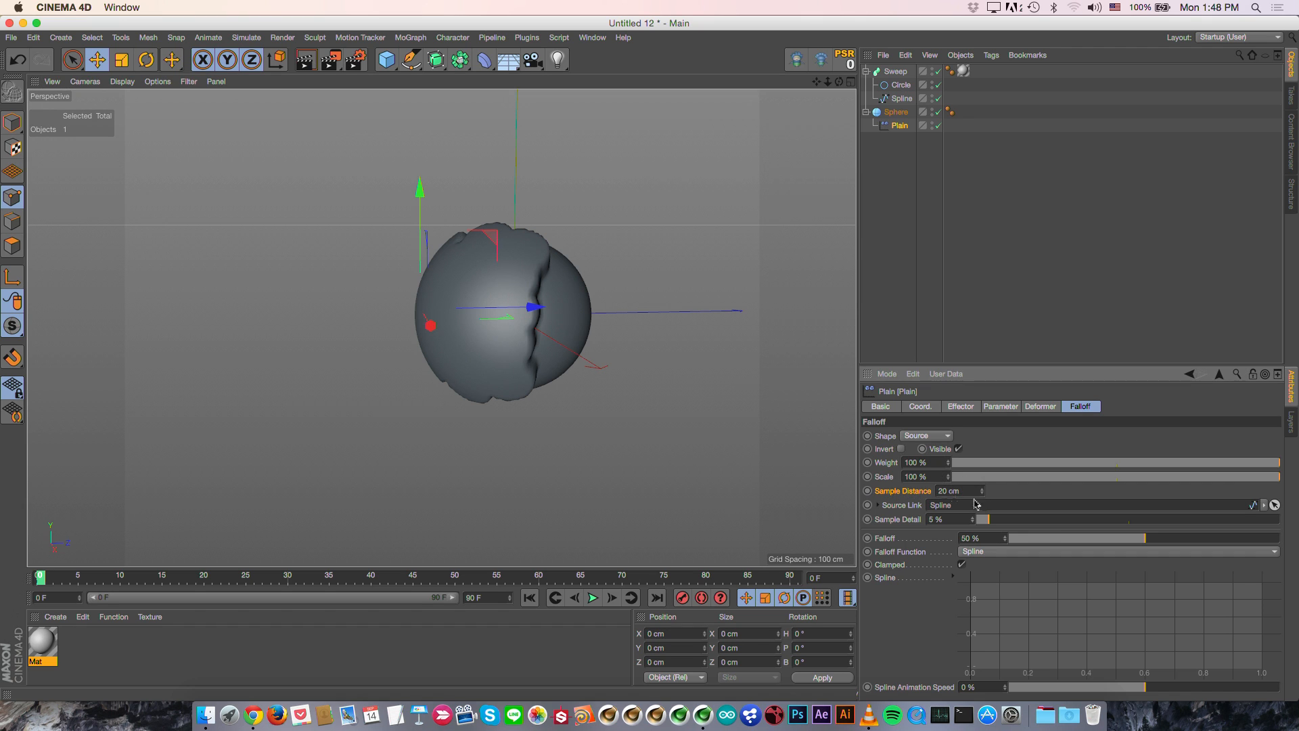
left_click_drag(982, 500, 1087, 536)
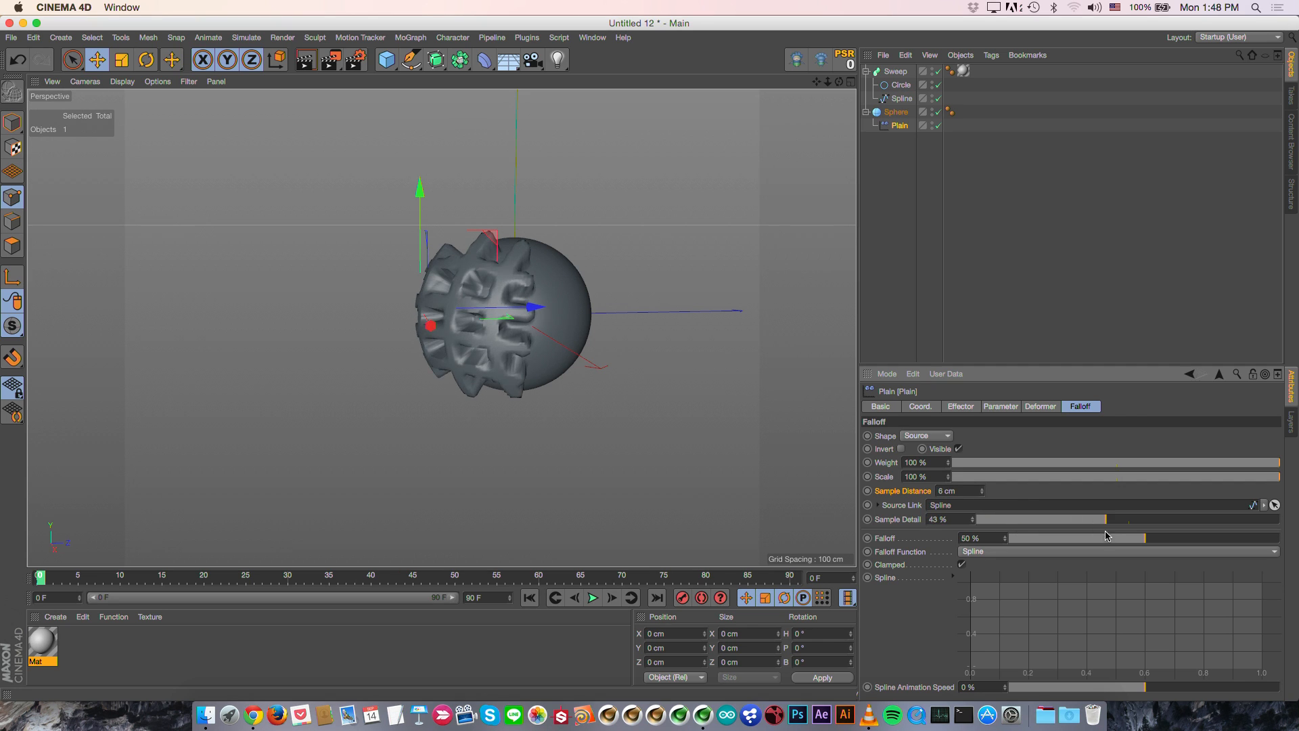
scroll(476, 330, "up", 9)
left_click_drag(476, 331, 482, 331, "alt")
left_click(983, 499)
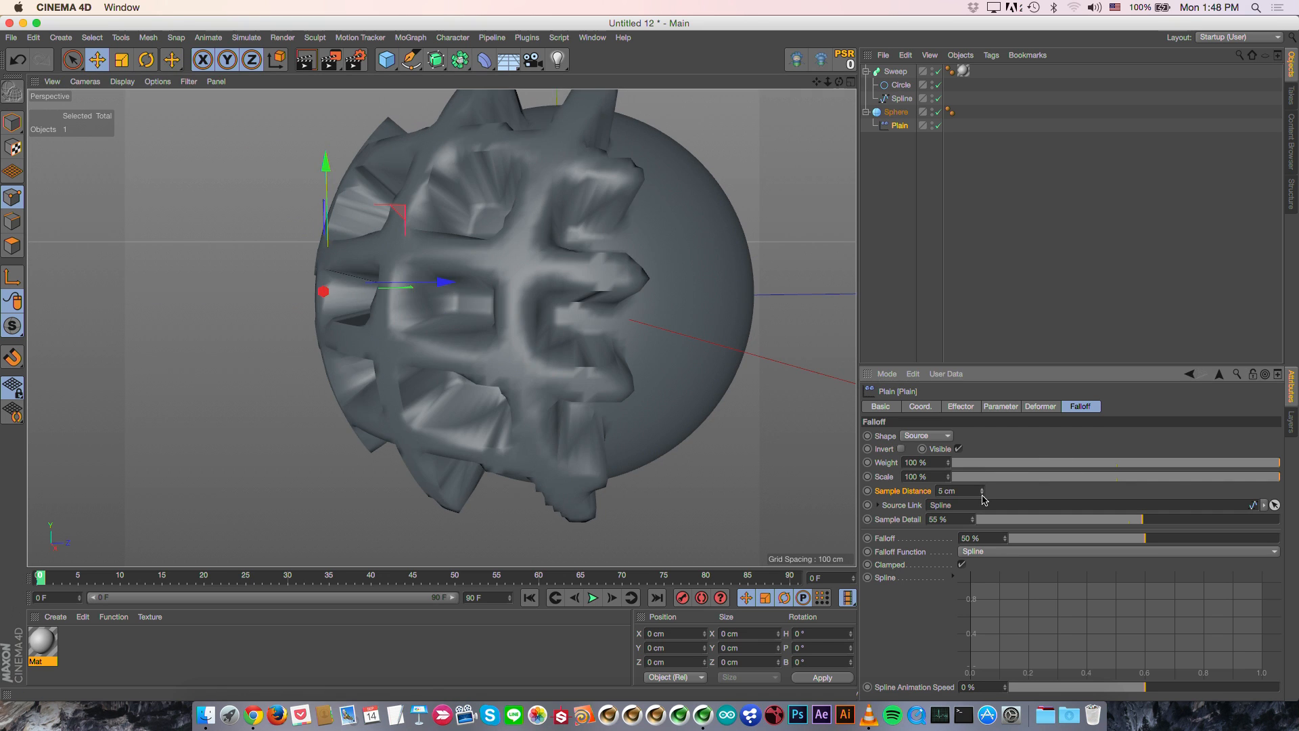
mouse_move(575, 338)
left_mouse_down("alt")
mouse_move(600, 342)
mouse_move(587, 356)
left_mouse_up("alt")
scroll(623, 351, "down", 4)
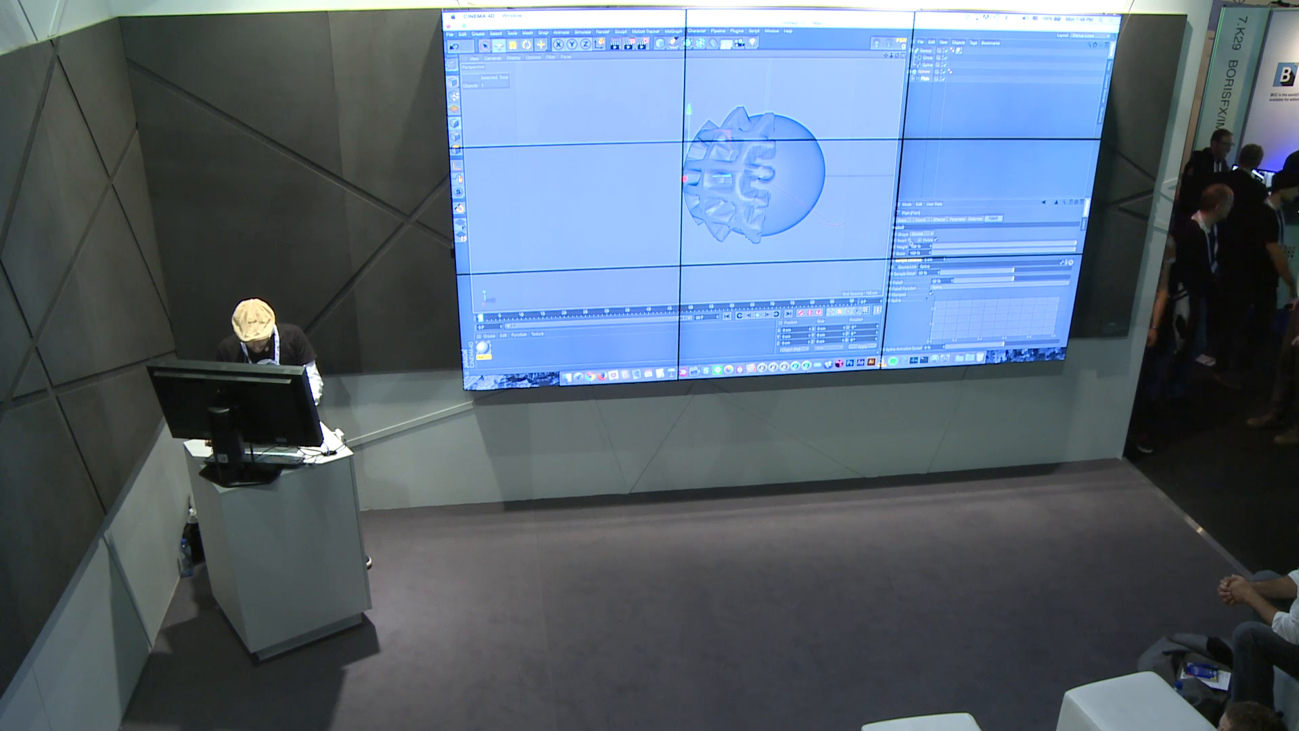
Step: Invert the Plain's falloff so the sphere bulges between the net strands
left_click(910, 239)
mouse_move(749, 177)
left_mouse_down("alt")
mouse_move(768, 188)
mouse_move(730, 180)
left_mouse_up("alt")
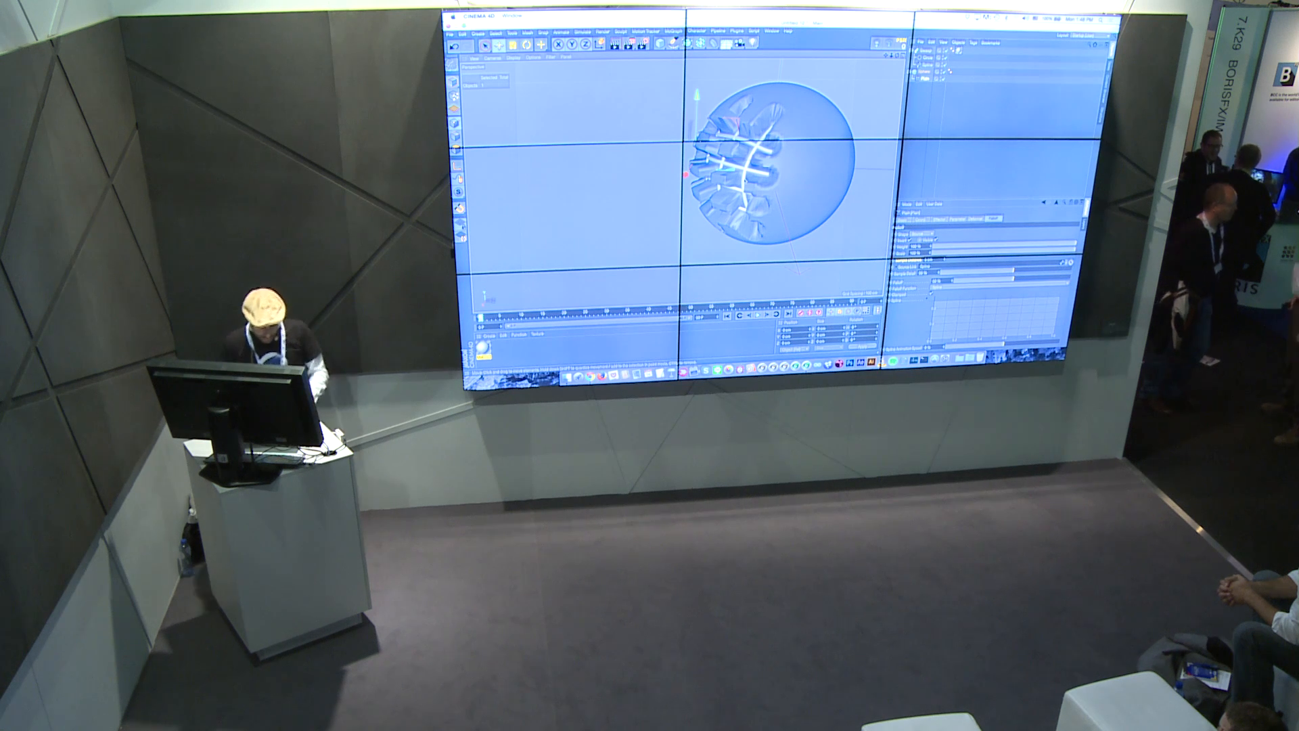
left_click_drag(744, 181, 775, 162, "alt")
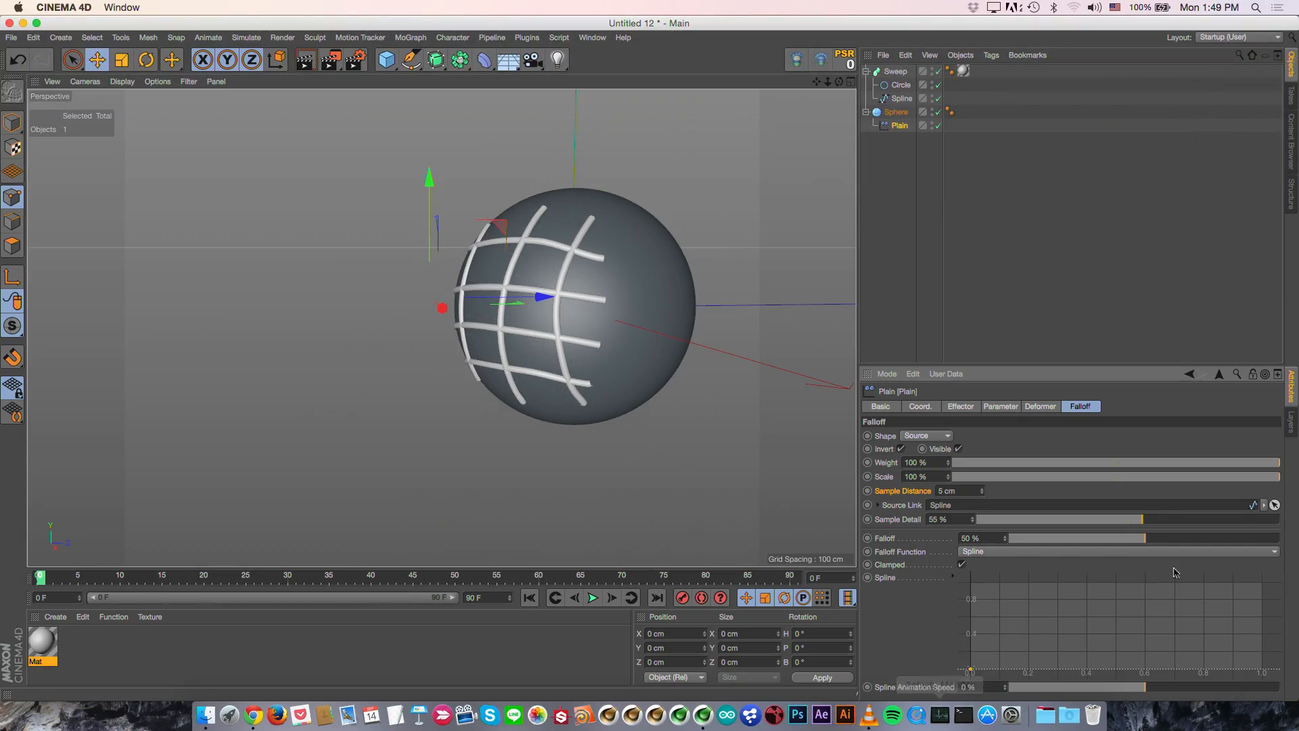
Step: Shape the falloff curve into a smooth S rising to its maximum, and set Falloff to 100%
left_click_drag(1175, 573, 1298, 528)
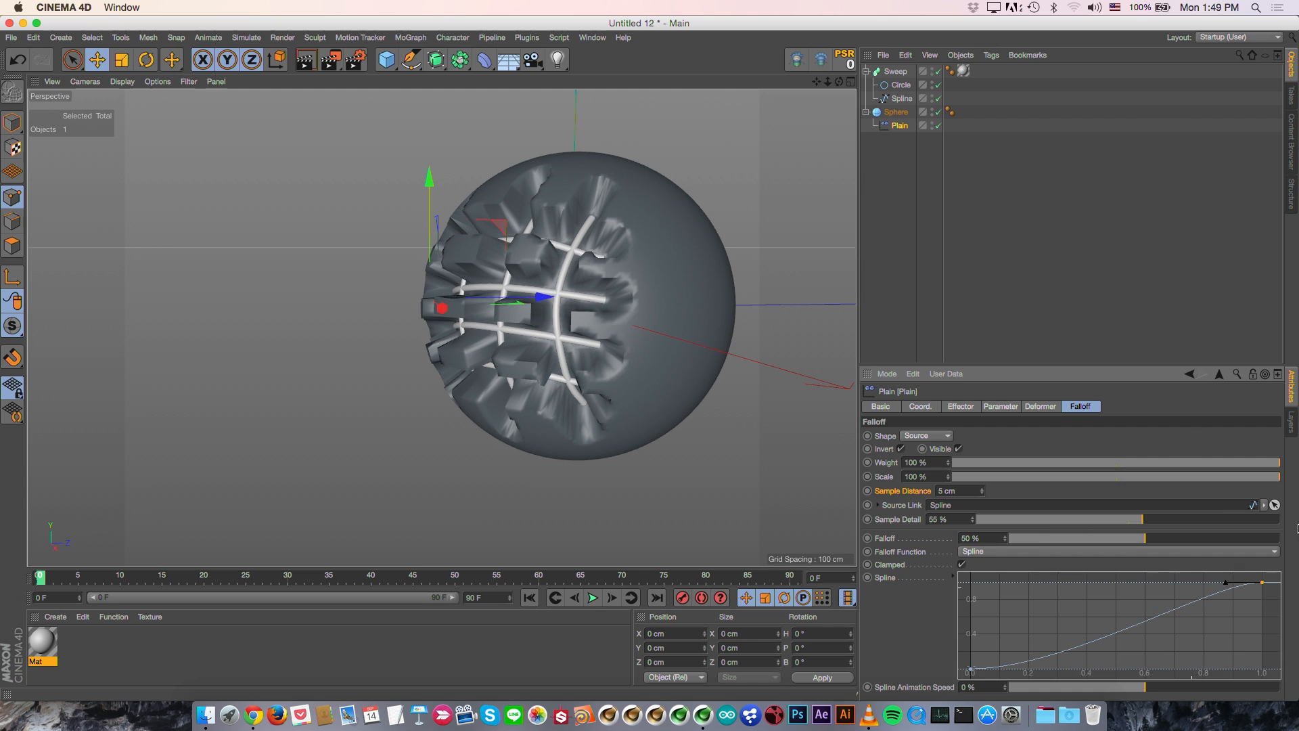
left_click_drag(1224, 584, 1147, 587)
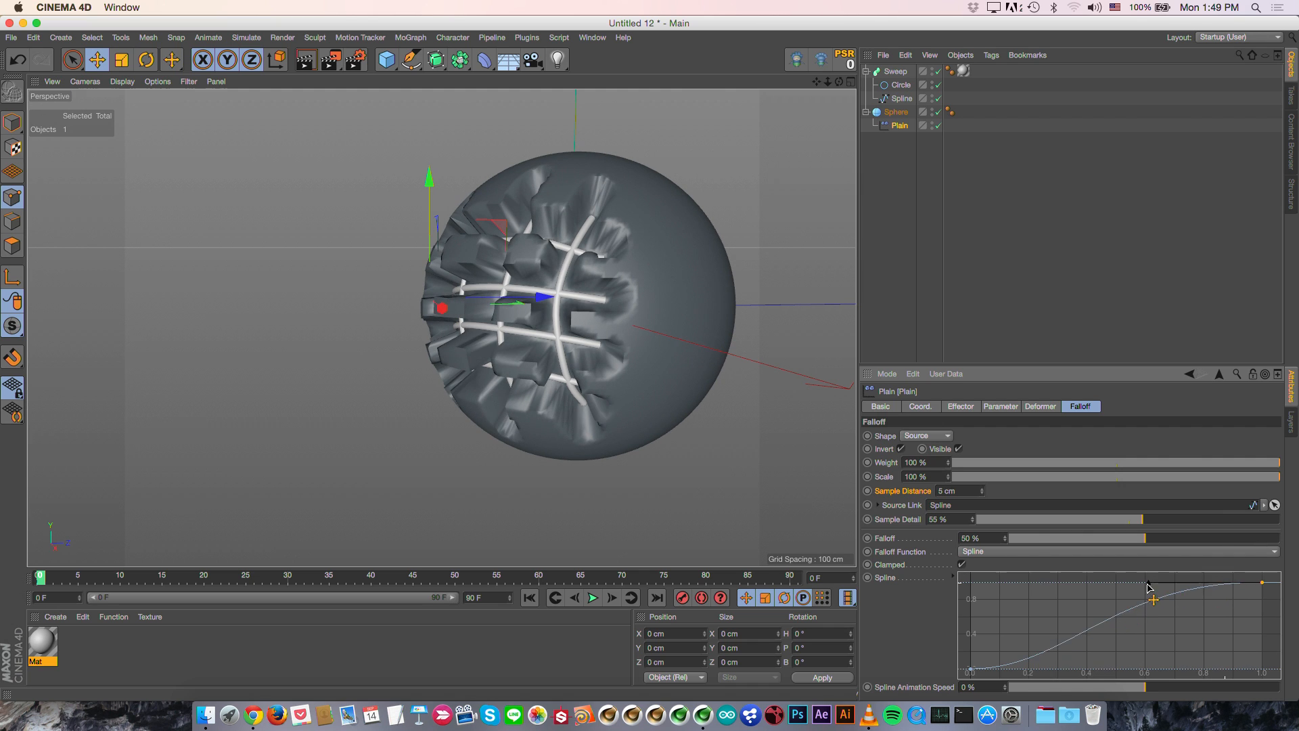
left_click_drag(1147, 541, 1280, 538)
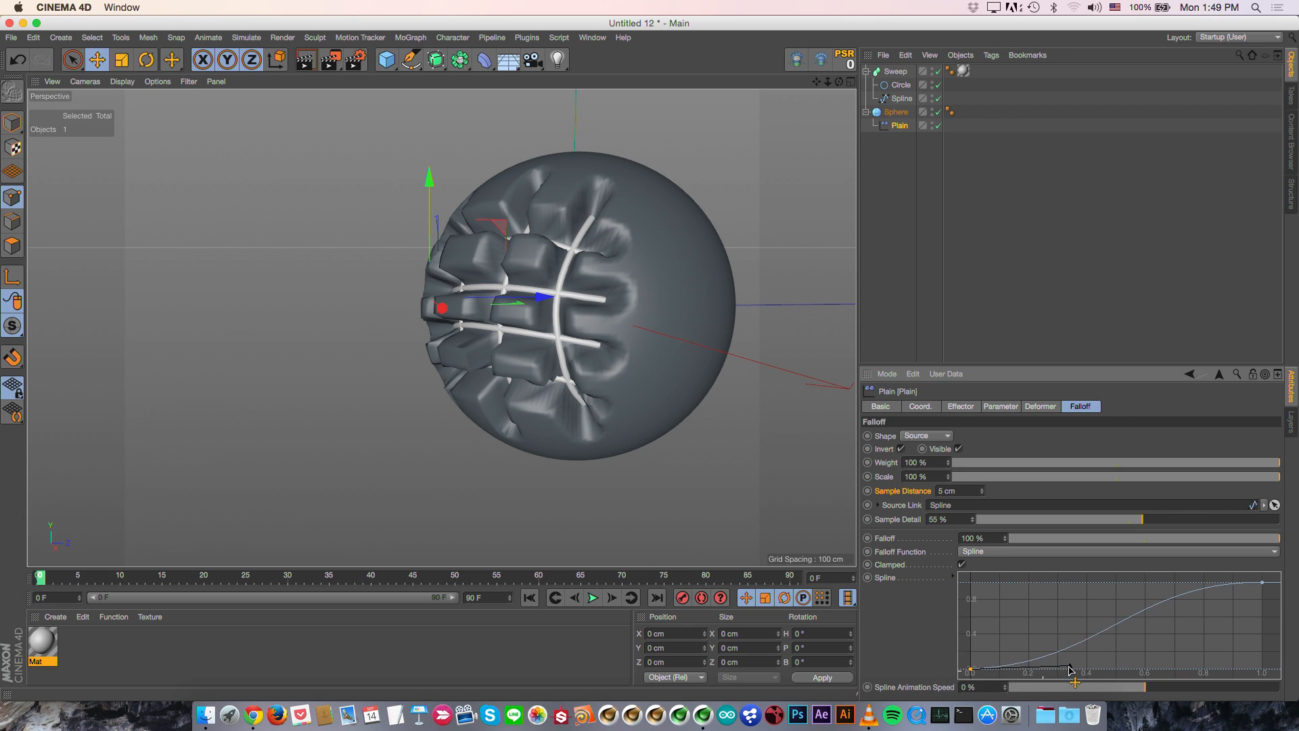
left_click_drag(635, 372, 458, 351, "alt")
middle_click_drag(655, 178, 461, 170, "alt")
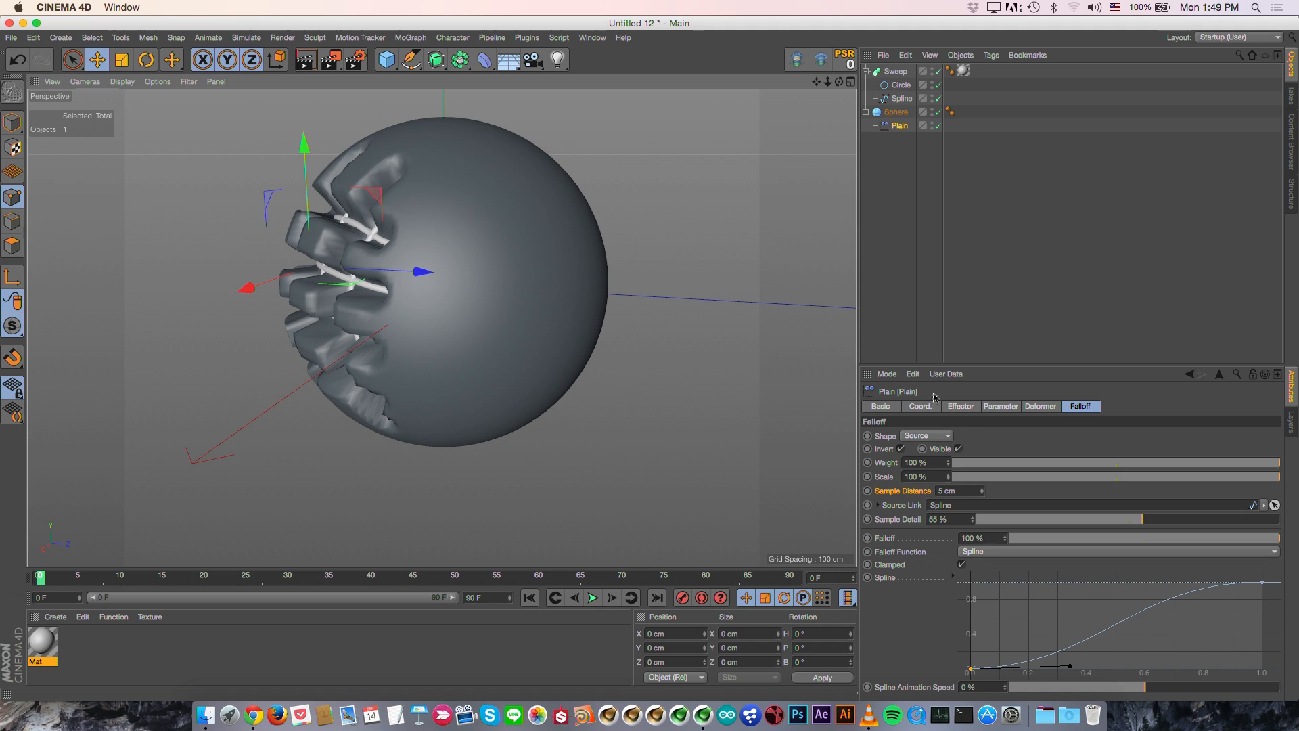
left_click_drag(542, 313, 534, 312, "alt")
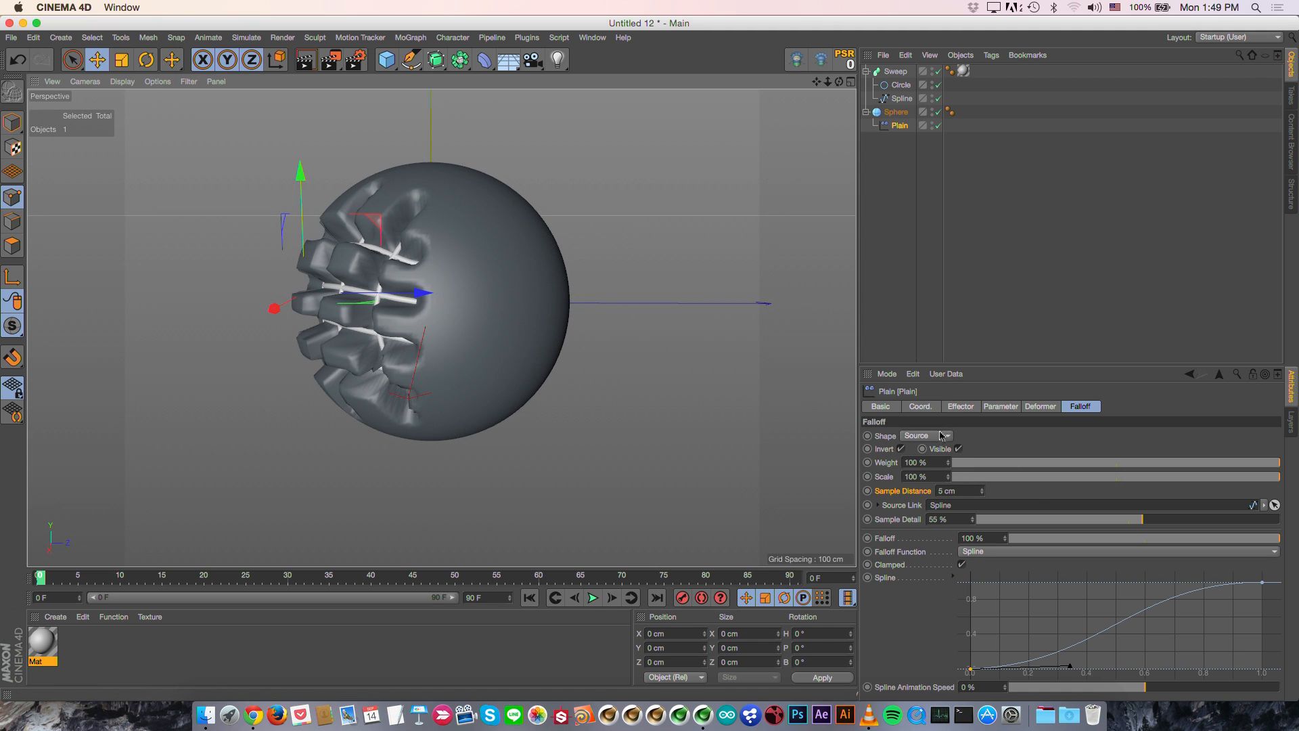
Step: Reduce the Plain effector's Strength to 36%
left_click(961, 406)
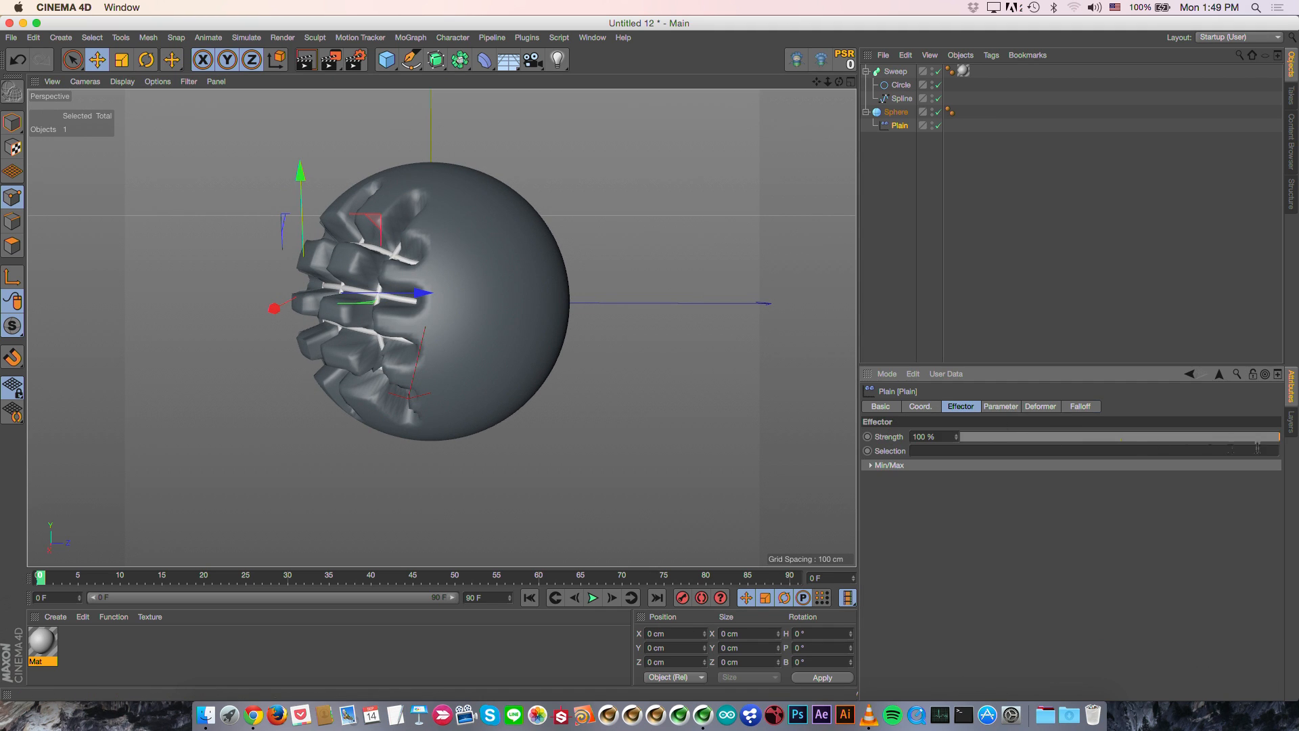
left_click_drag(1253, 439, 1076, 437)
left_click_drag(340, 313, 385, 304, "alt")
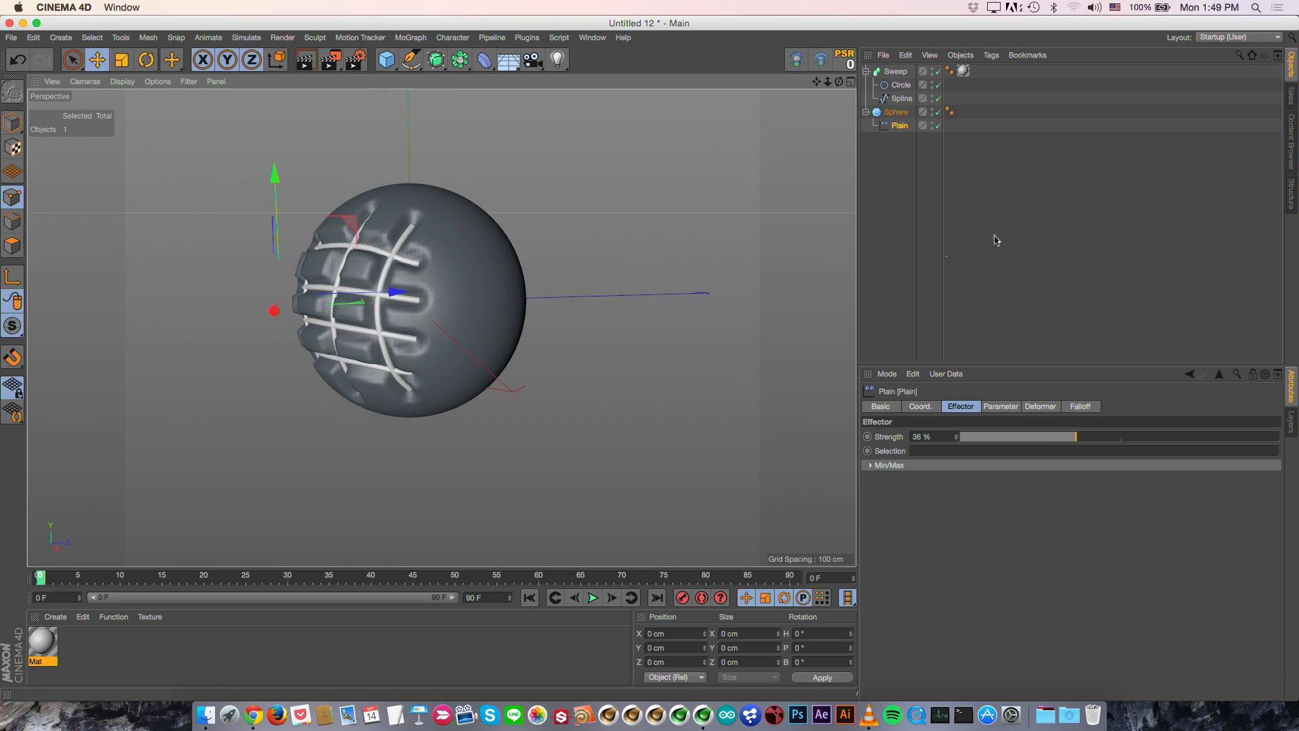
Step: Make the sphere editable and create a vertex weight map for its points
left_click(892, 112)
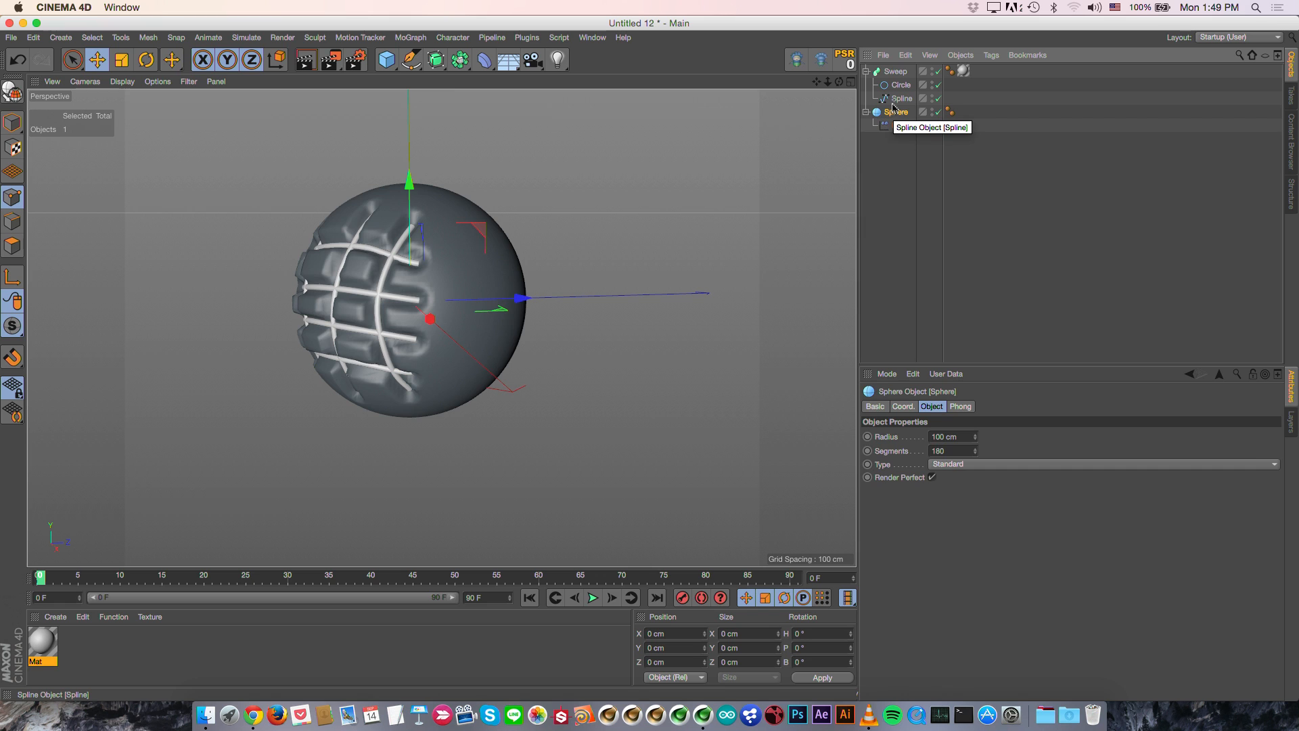
key("c")
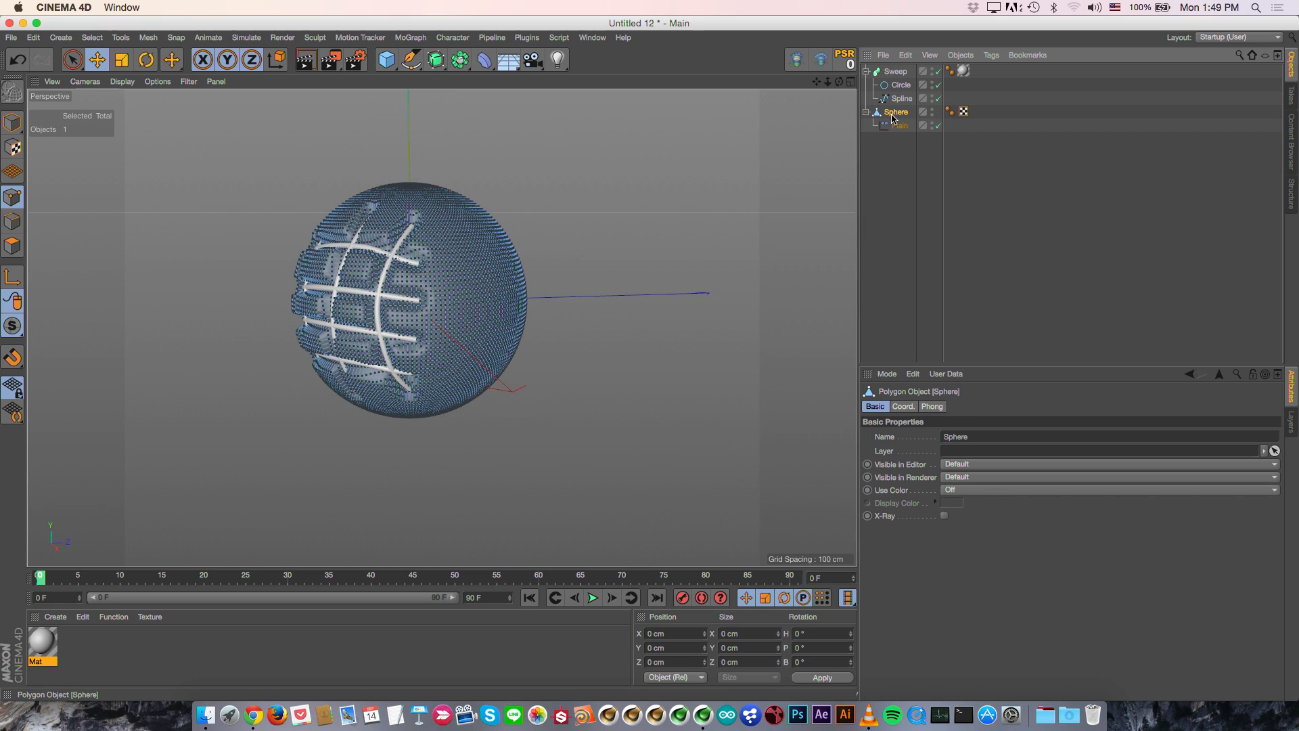
left_click(79, 38)
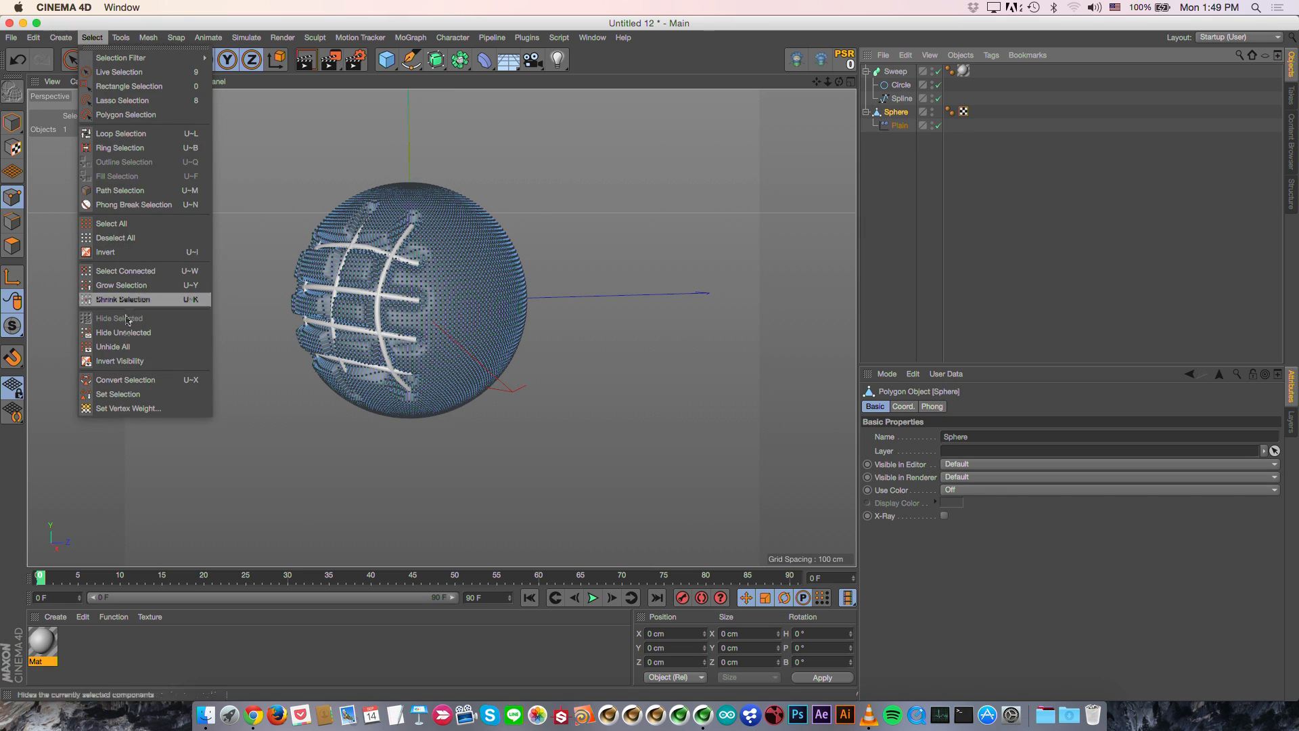
left_click(132, 406)
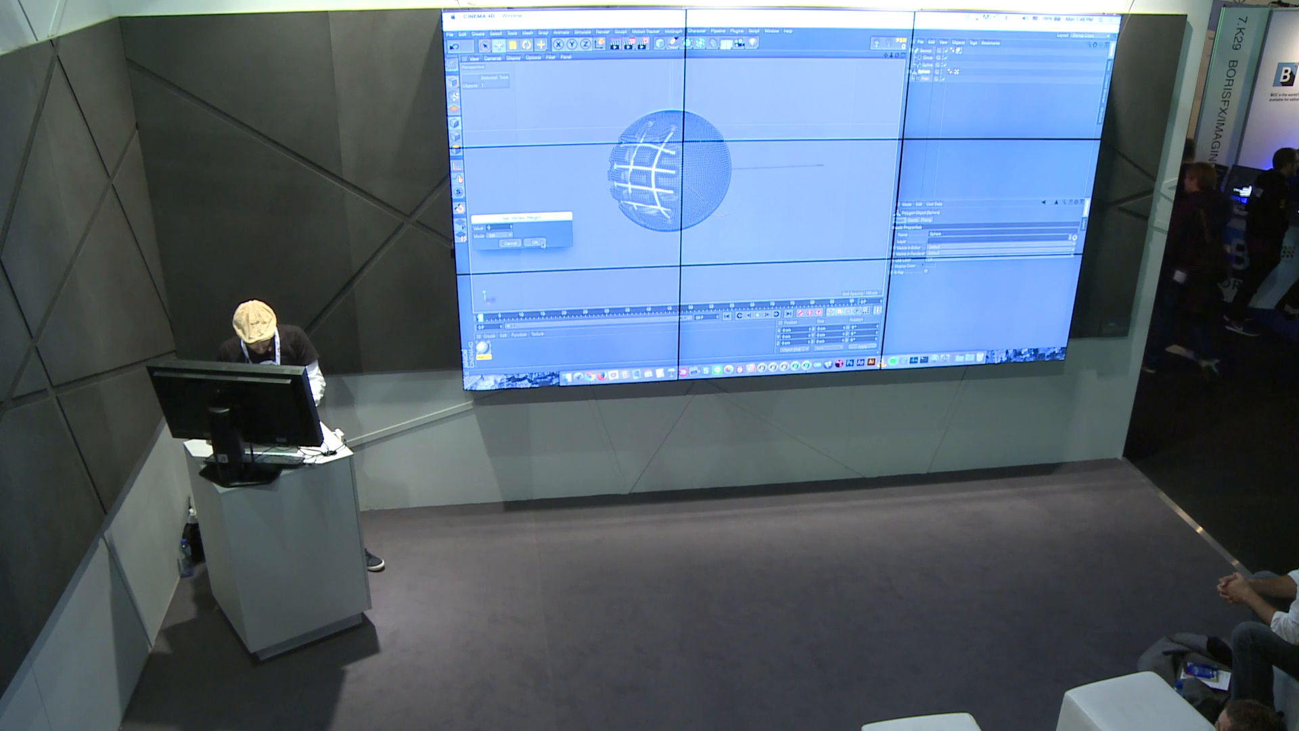
left_click(151, 429)
Step: Add a Pose Morph tag to the editable sphere
left_click_drag(685, 178, 751, 163, "alt")
right_click(921, 71)
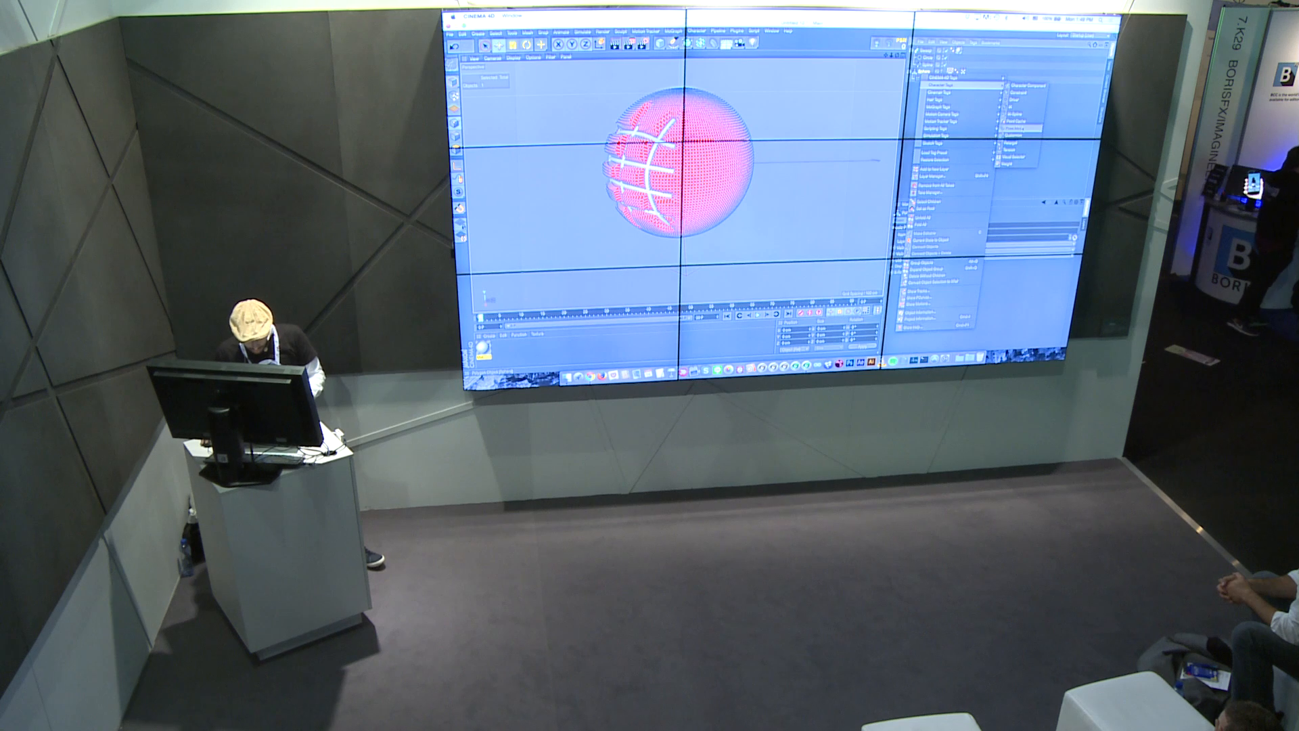
left_click(1020, 128)
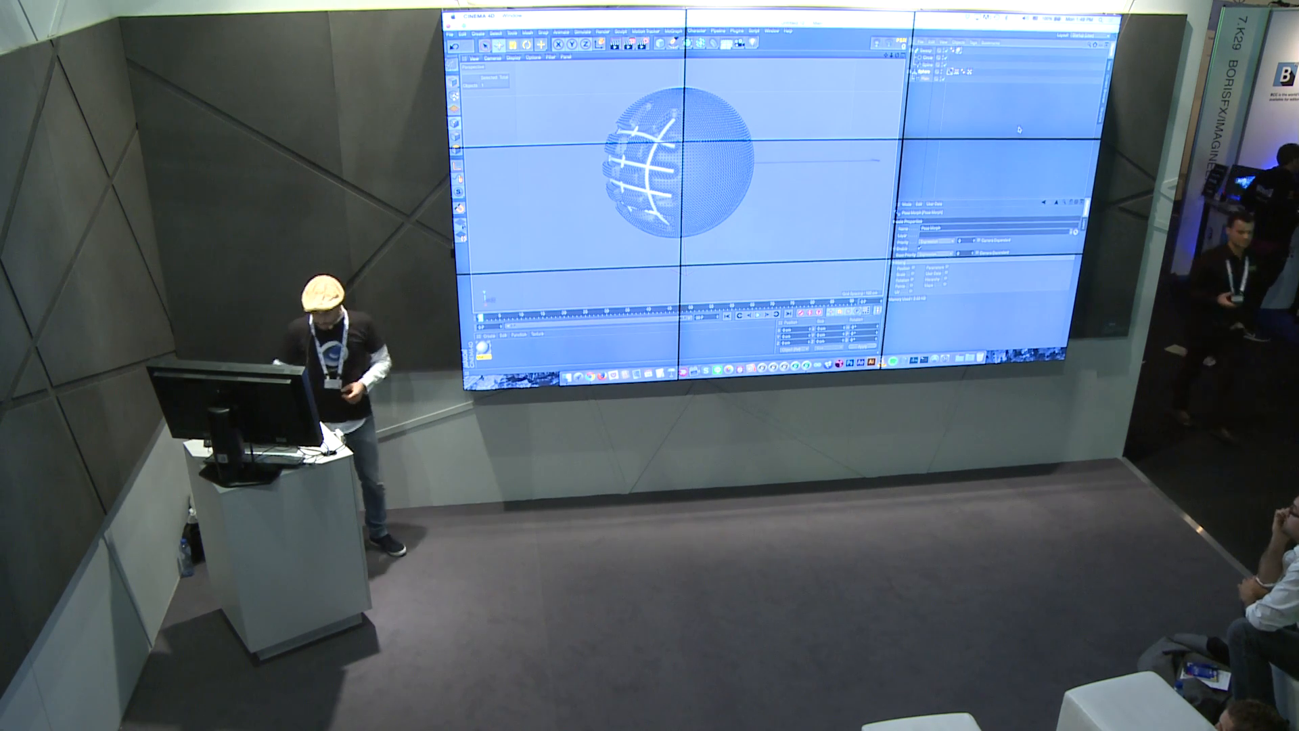
Step: Enable weight map mixing for the Pose Morph tag, and set the vertex weight of all the sphere's points to 100%
left_click(911, 286)
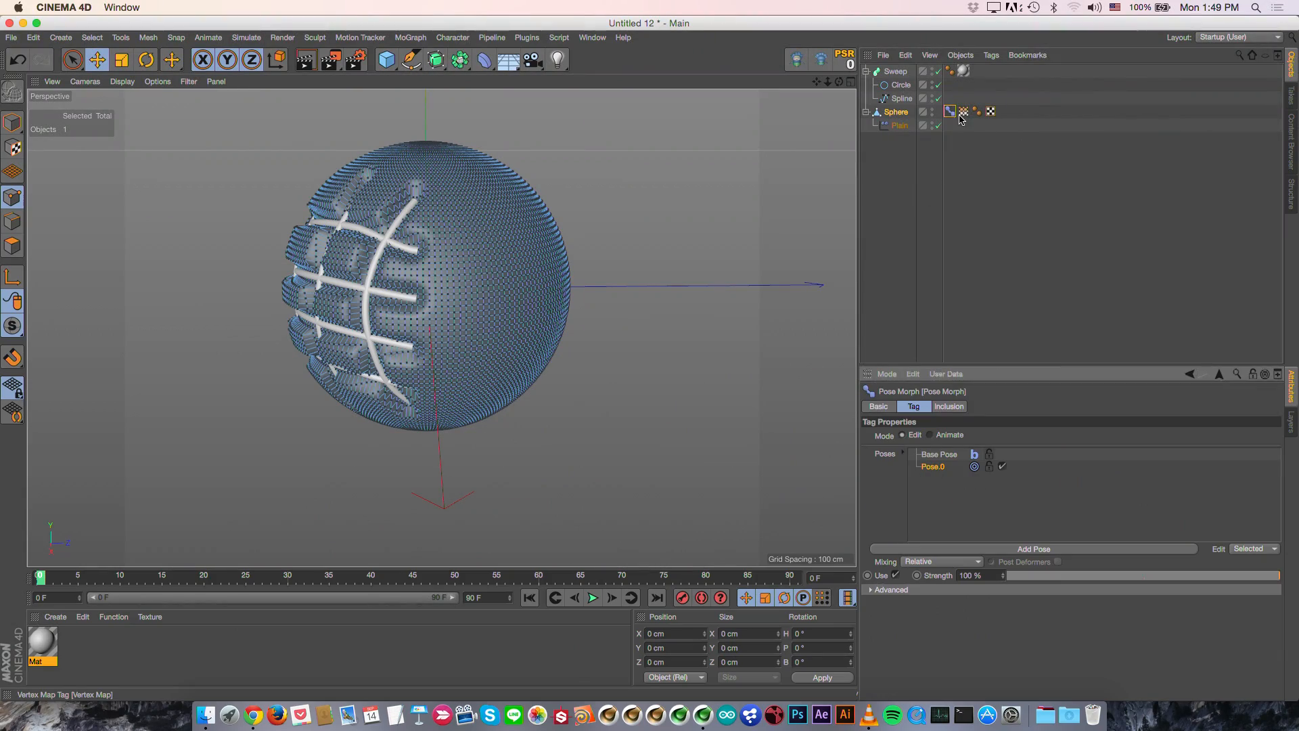
left_click(962, 112)
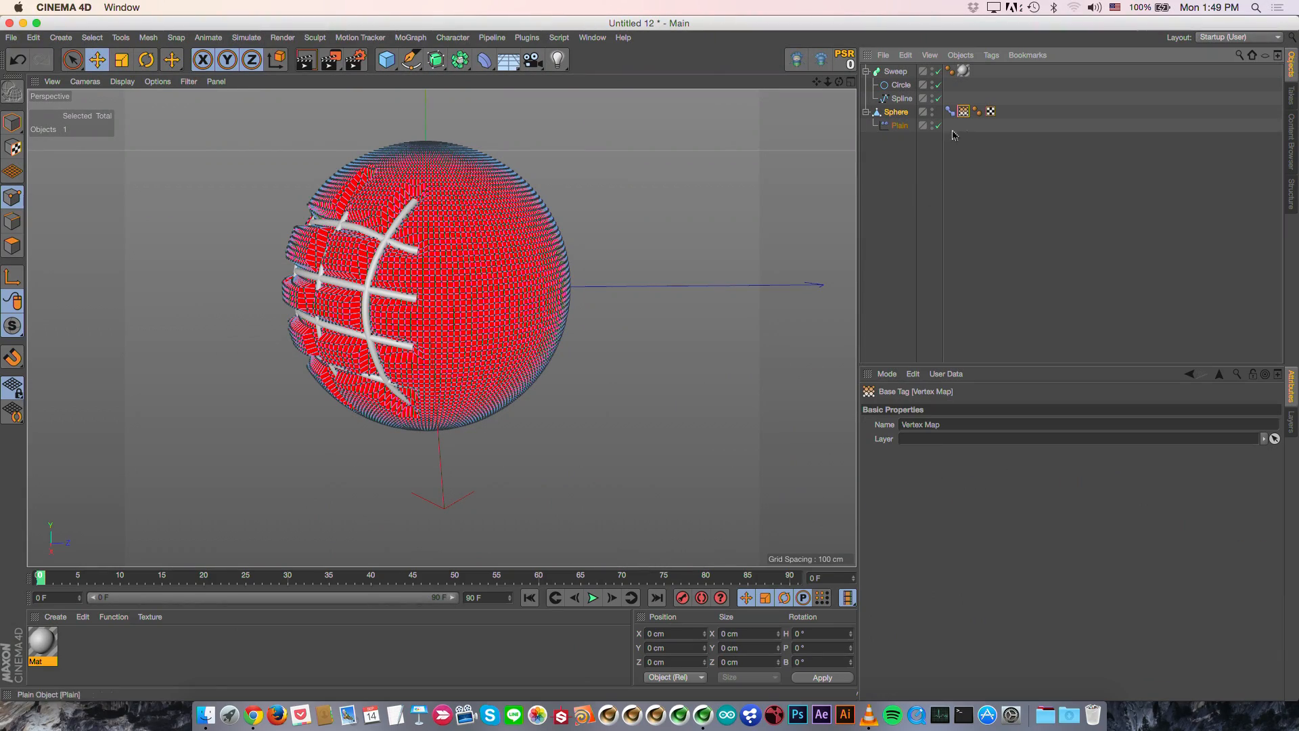
left_click(91, 38)
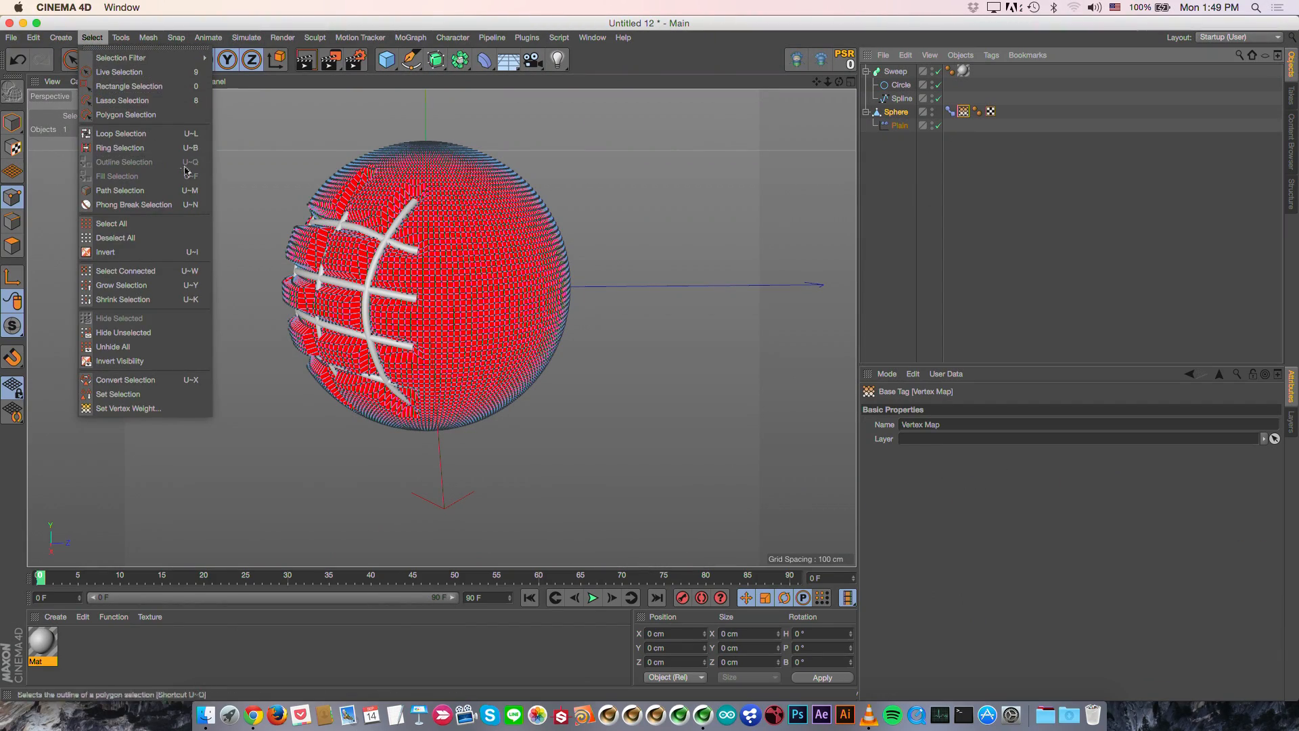
left_click(237, 165)
key("super+a")
left_click(91, 38)
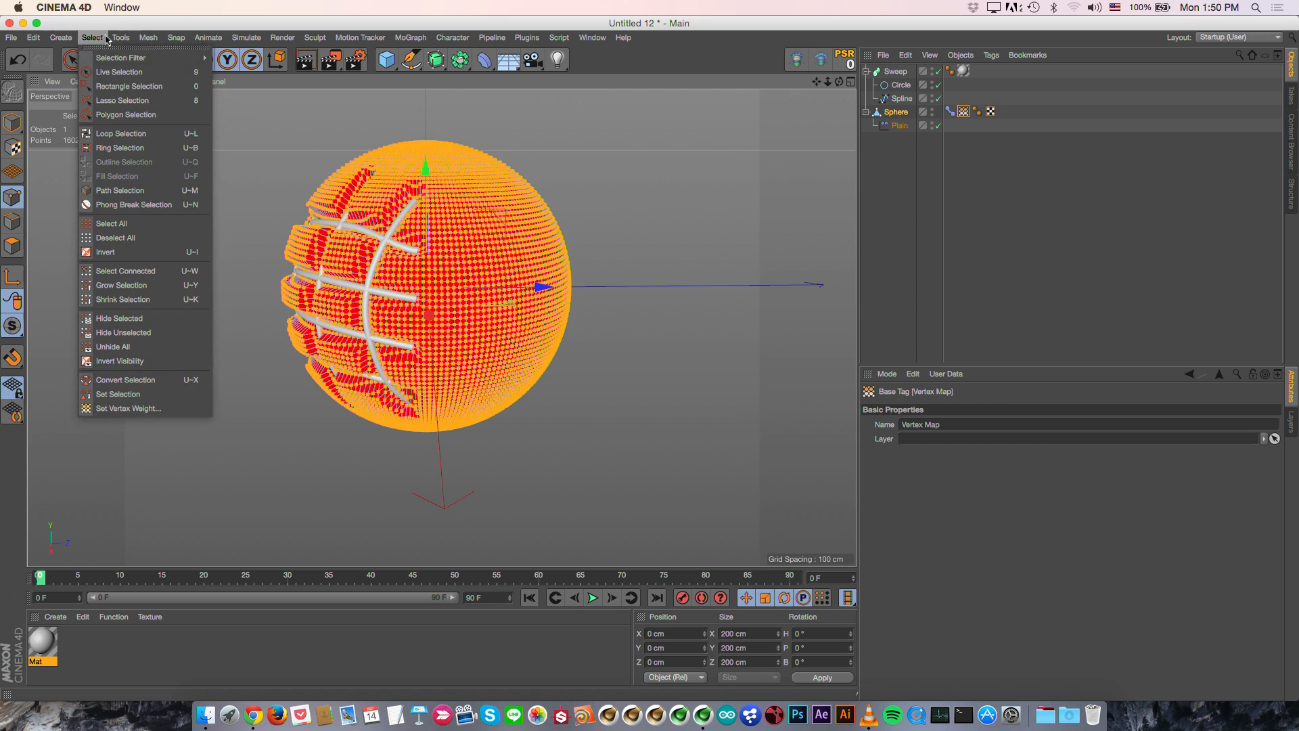
left_click(138, 408)
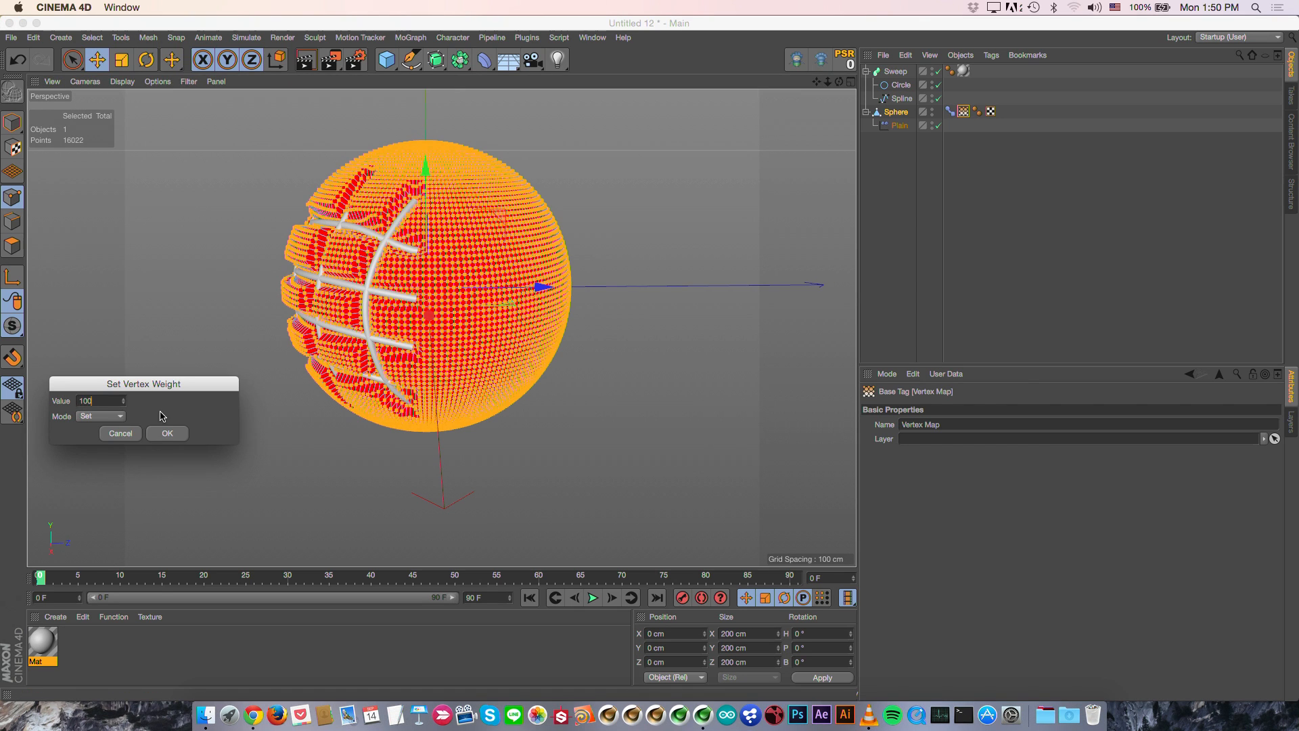
key("Return")
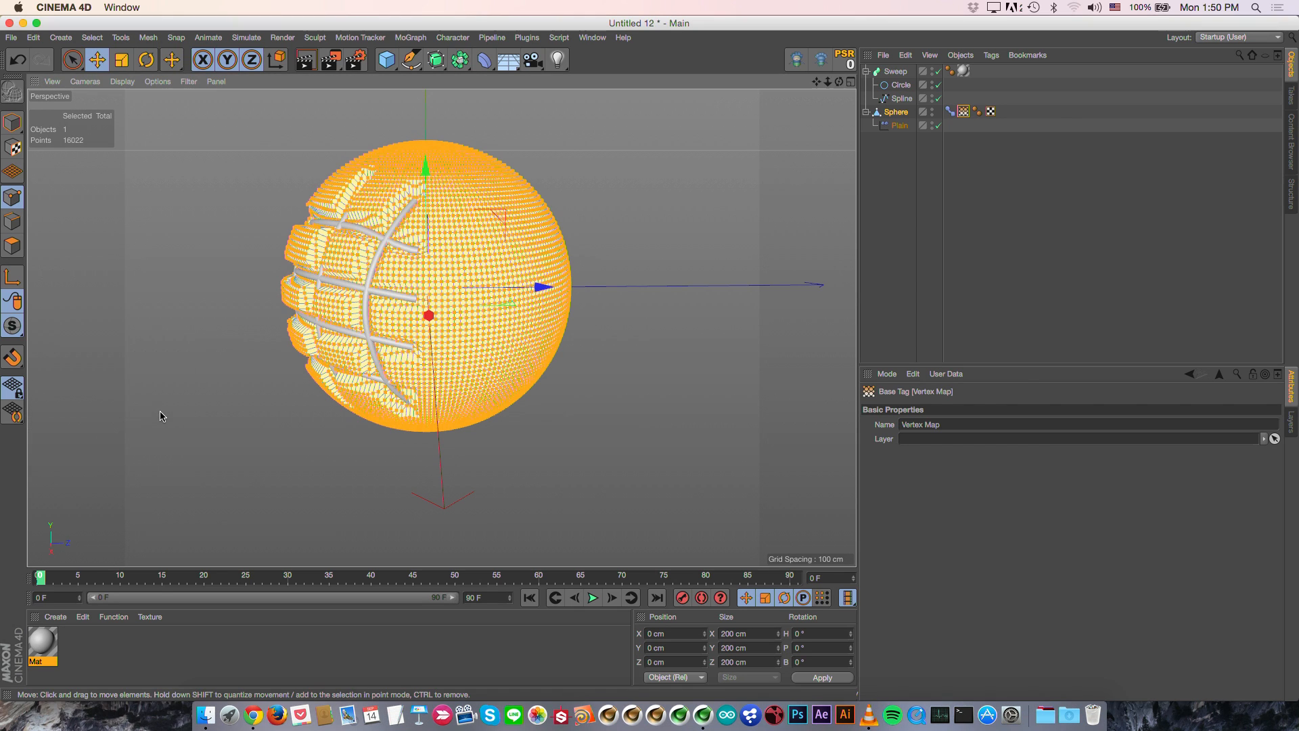
Step: Switch the sphere's Pose Morph tag to Animate mode and display the vertex map
left_click(949, 111)
left_click(931, 435)
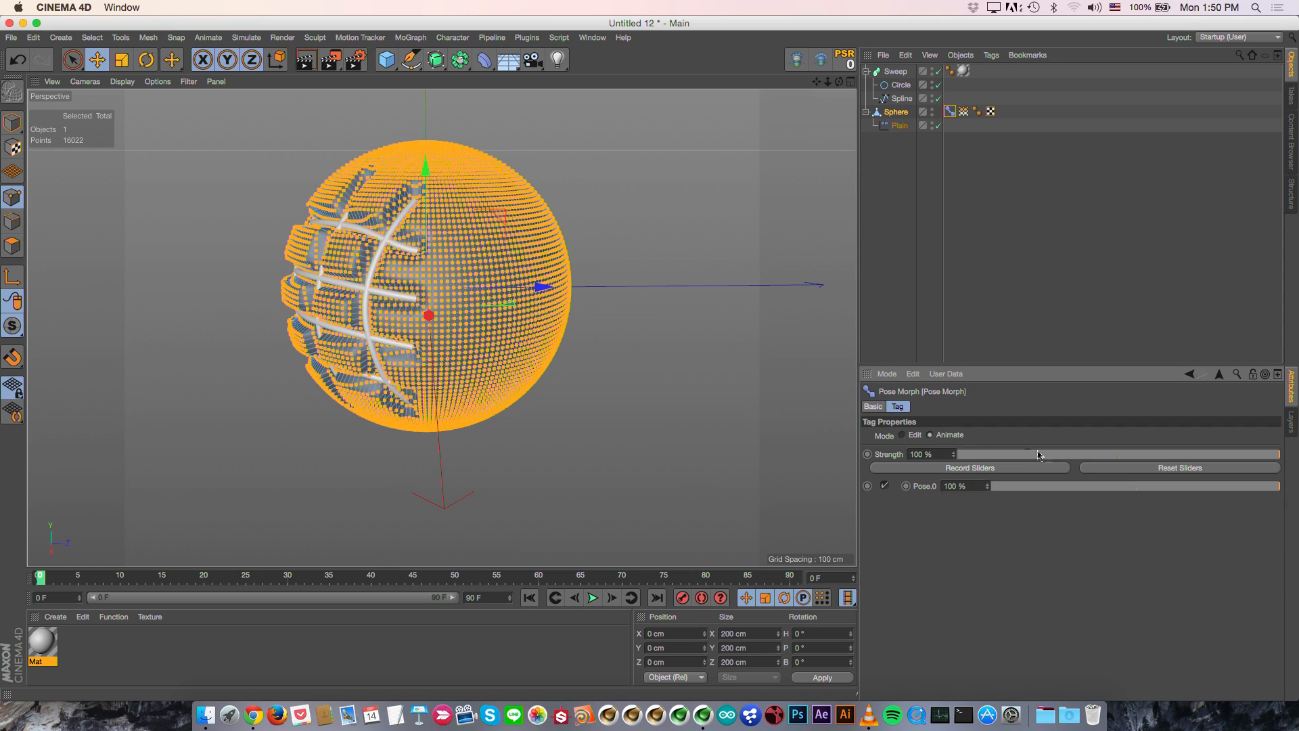
left_click(963, 111)
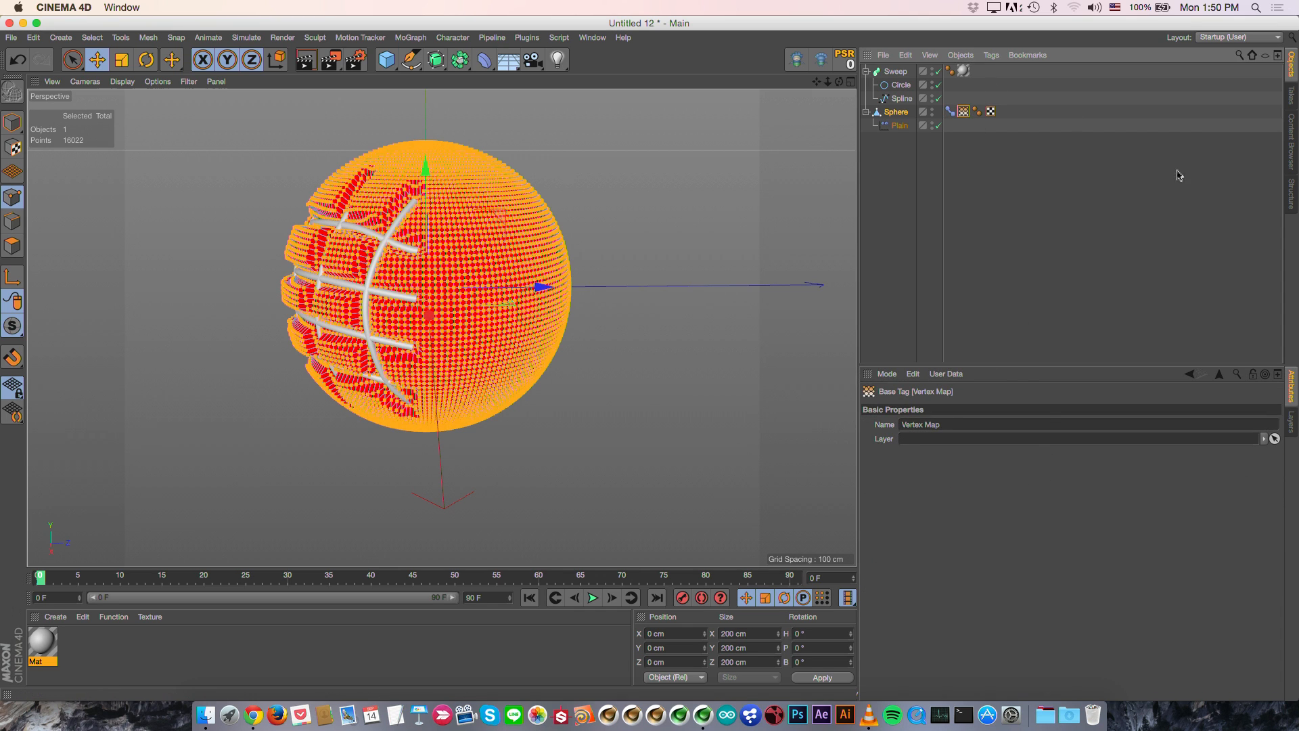
Step: Show the Pose Morph attributes in a separate window and raise Pose.0 to 100% while the vertex map is displayed
left_click(950, 111)
left_click(1276, 374)
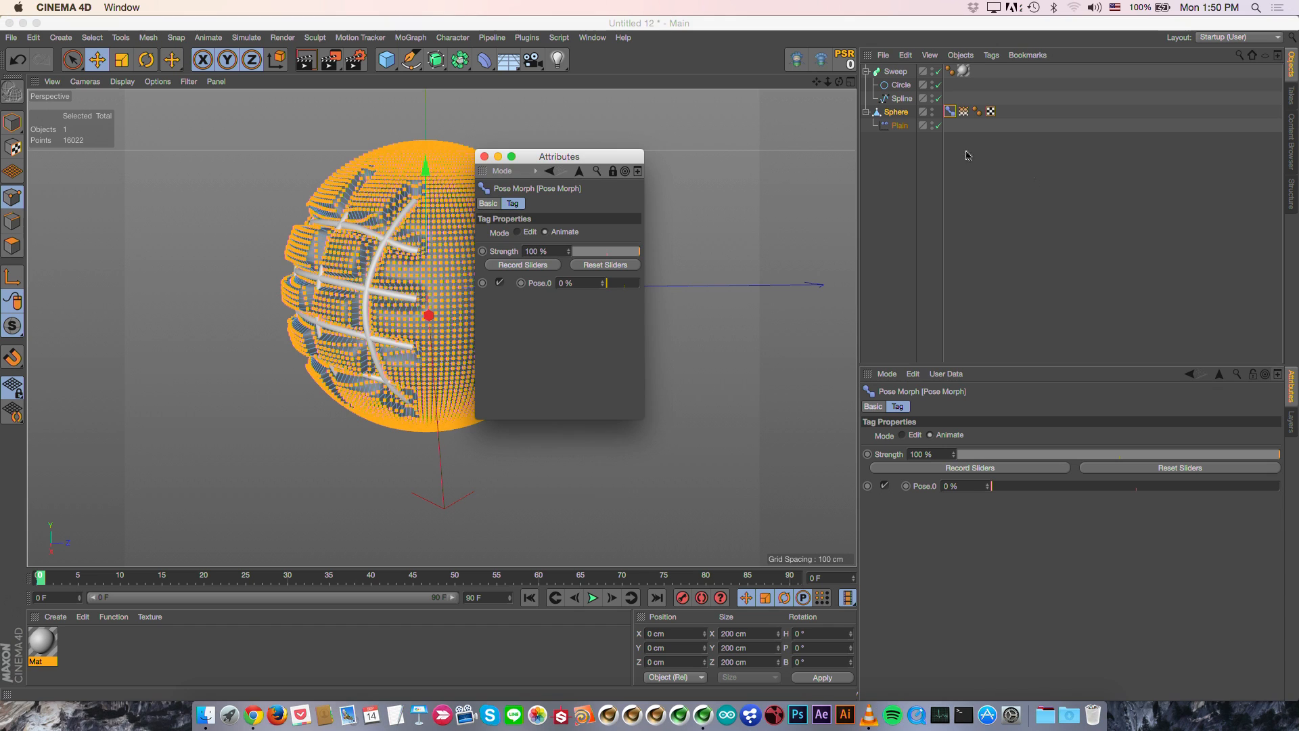
left_click(963, 111)
left_click_drag(570, 157, 672, 159)
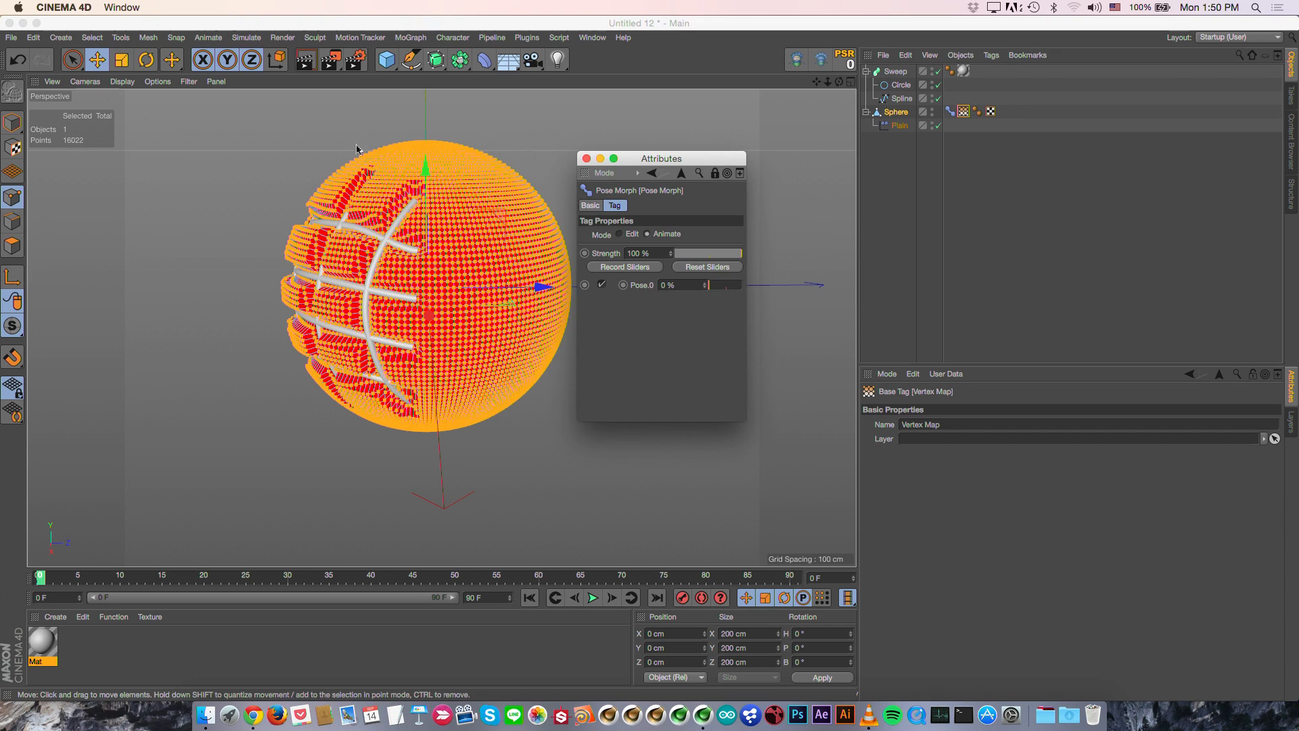
left_click(12, 124)
left_click_drag(714, 289, 748, 282)
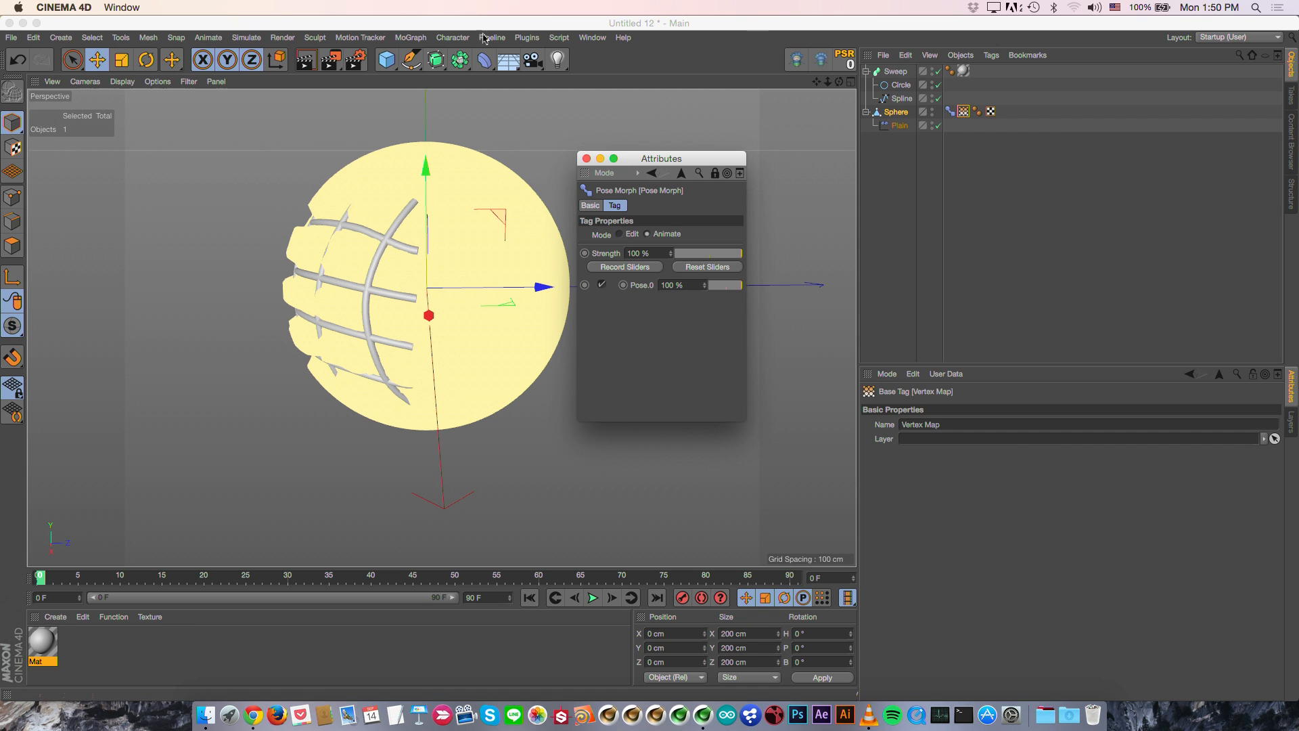
Step: Add a Morph deformer under the sphere, linked to the Pose Morph tag, and close the separate attributes window
left_click(484, 59)
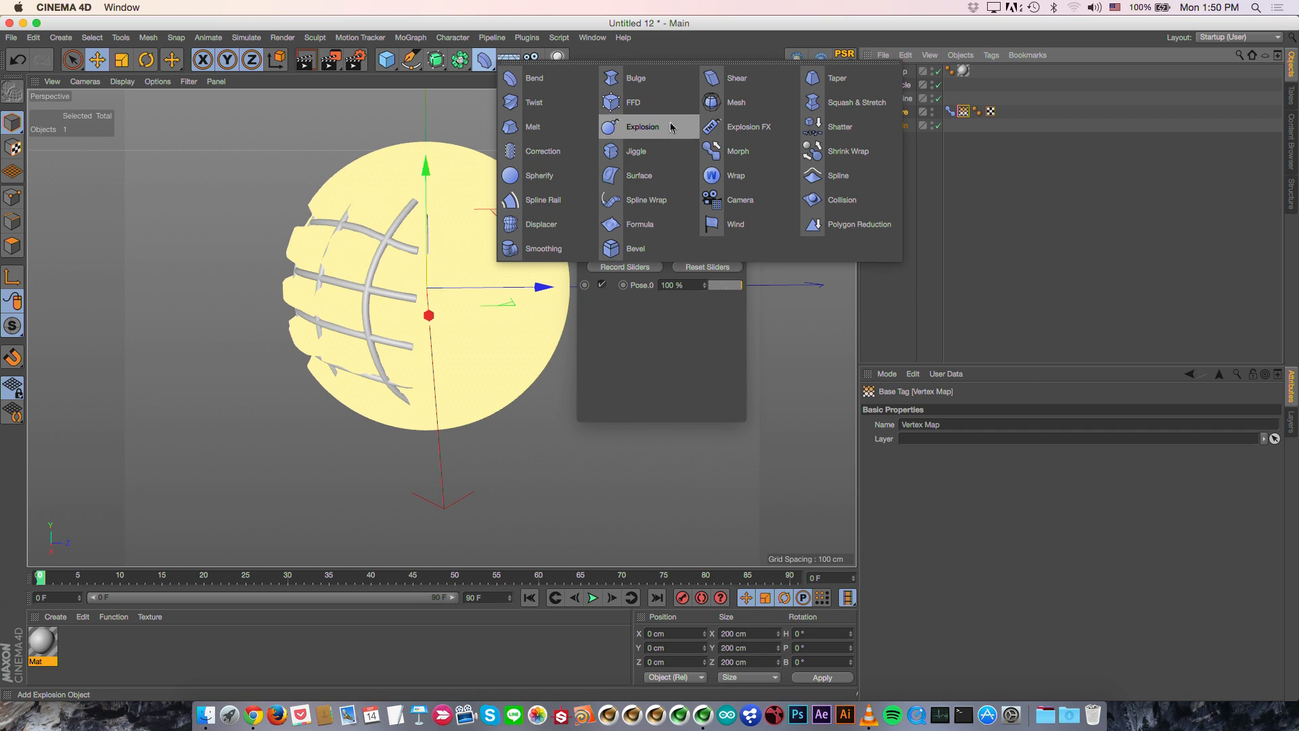
left_click(753, 158)
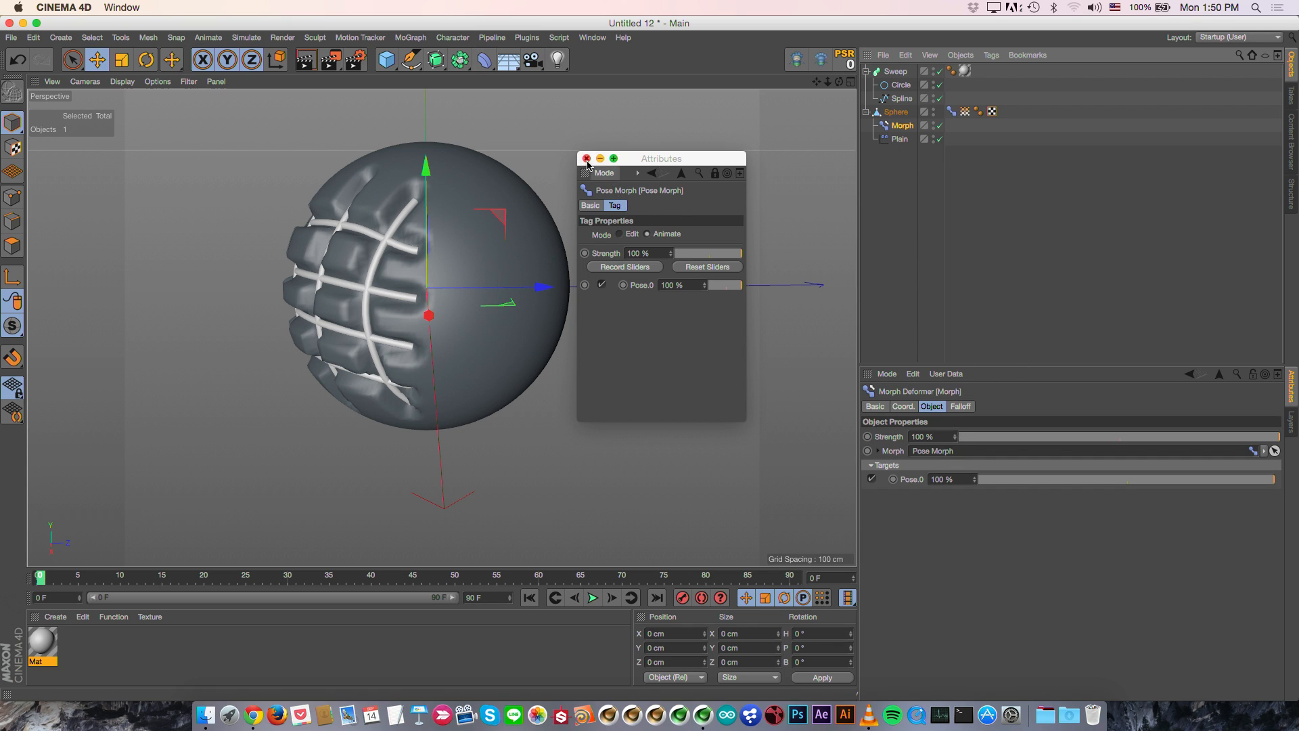
left_click(587, 159)
Step: Set the Morph deformer's falloff shape to Sphere and move it onto the roped side with the vertex map displayed
left_click(960, 406)
left_click(937, 436)
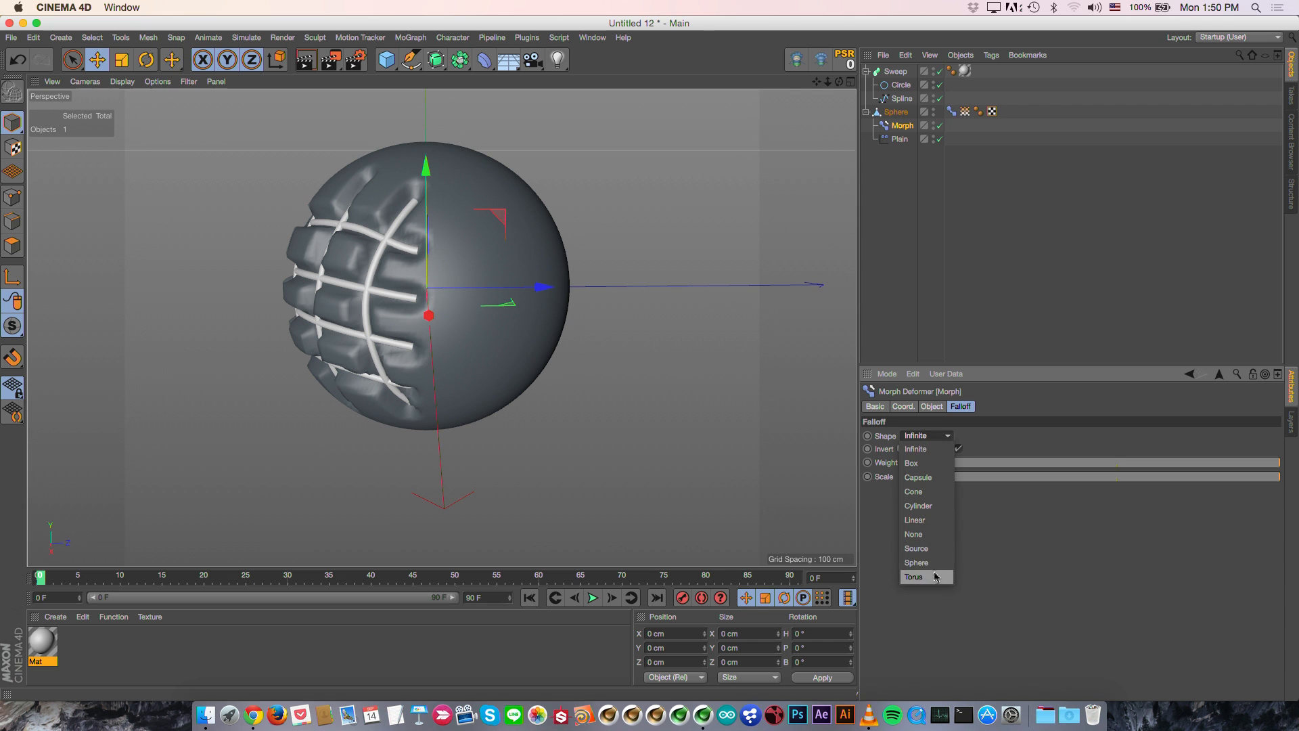
left_click_drag(624, 307, 541, 297, "alt")
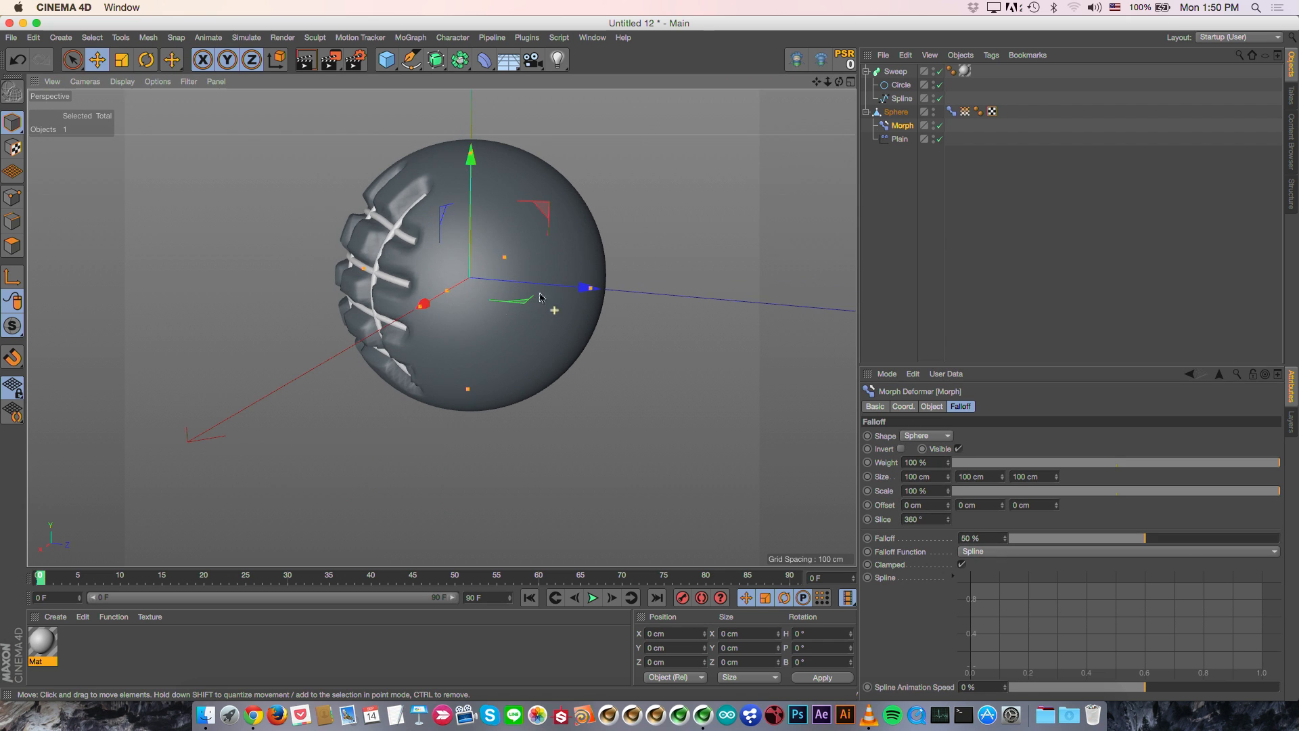
left_click(966, 111)
left_click_drag(774, 276, 666, 254)
left_click_drag(423, 254, 634, 306, "alt")
left_click_drag(801, 309, 393, 185)
Step: Add a Restriction tag to the Plain effector and assign the sphere's Vertex Map to its first Name slot
left_click(896, 112)
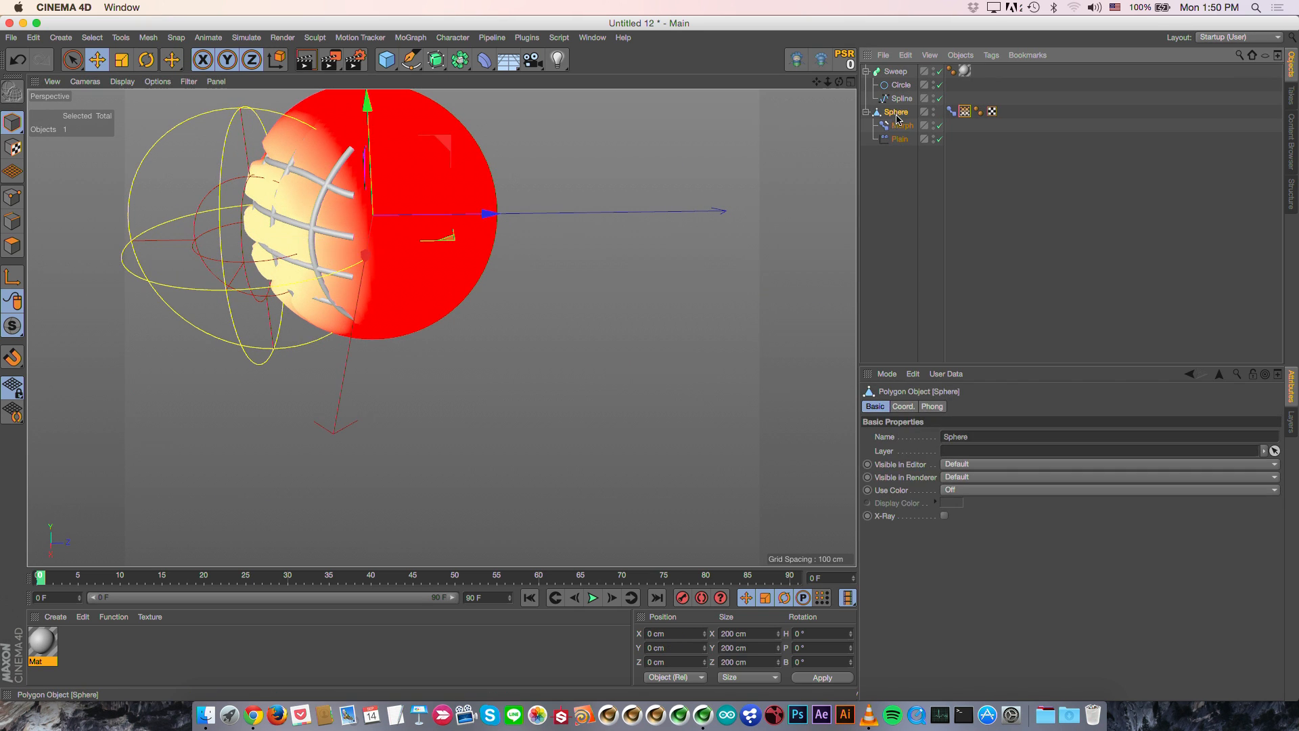
left_click(899, 139)
right_click(900, 139)
mouse_move(961, 146)
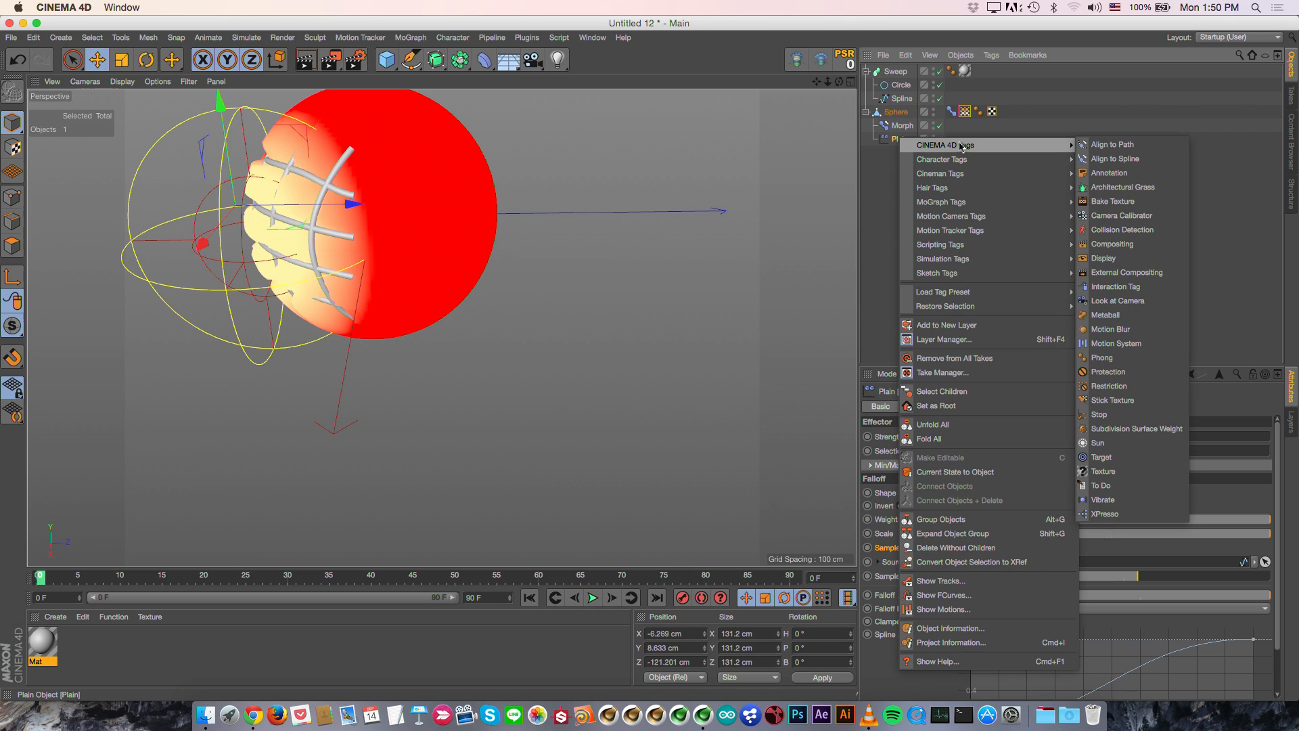
left_click(1118, 386)
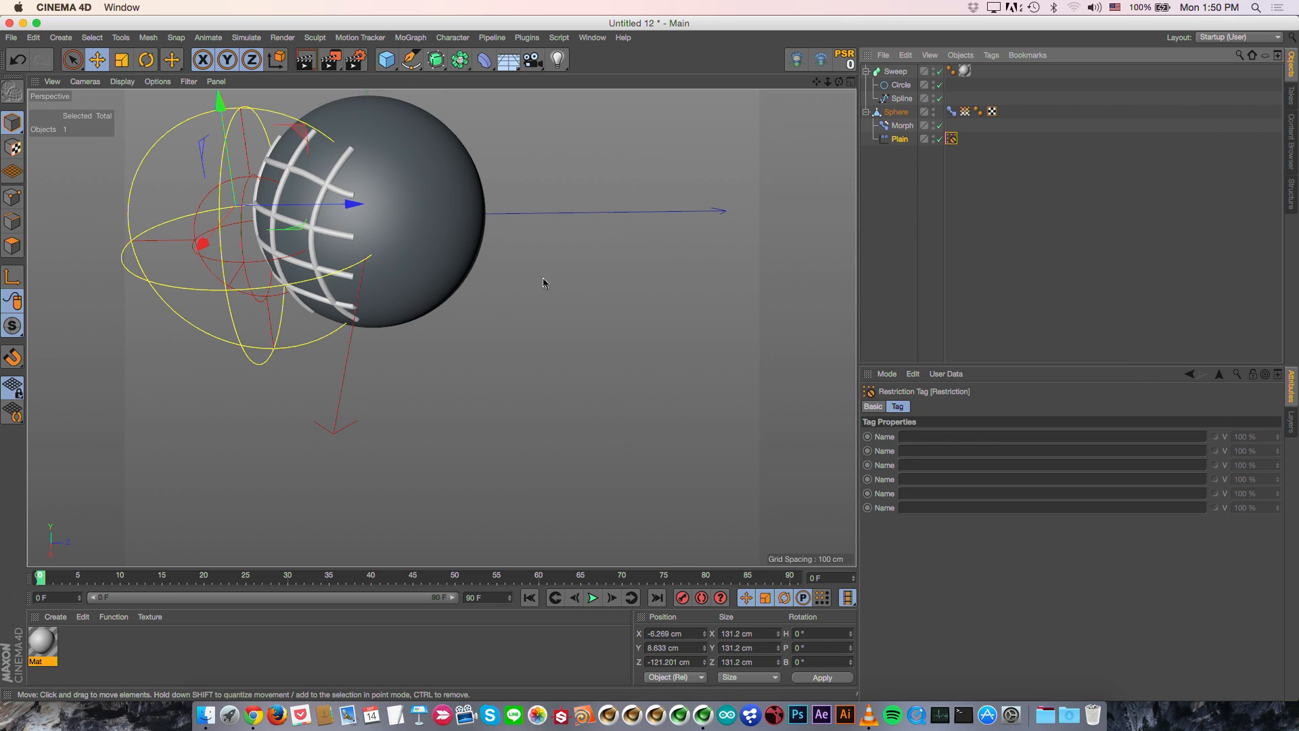
left_click_drag(543, 279, 556, 187, "alt")
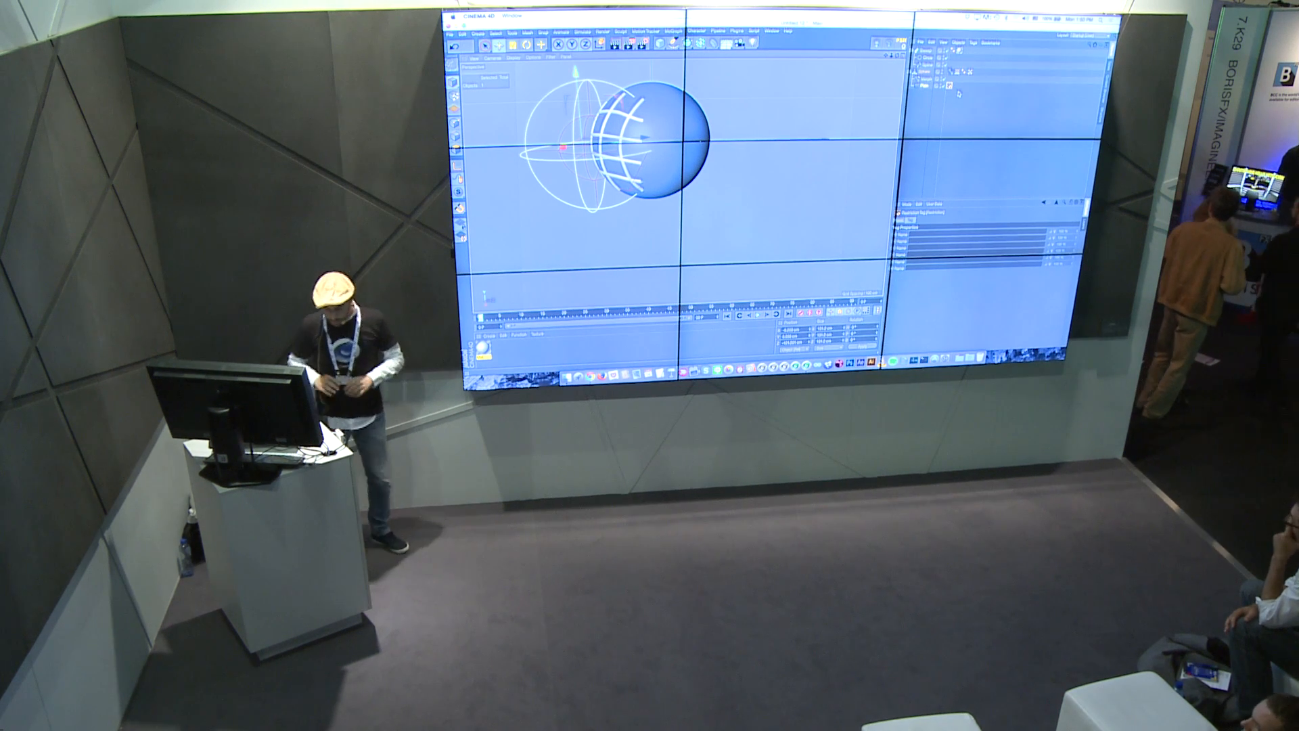
left_click_drag(958, 72, 917, 236)
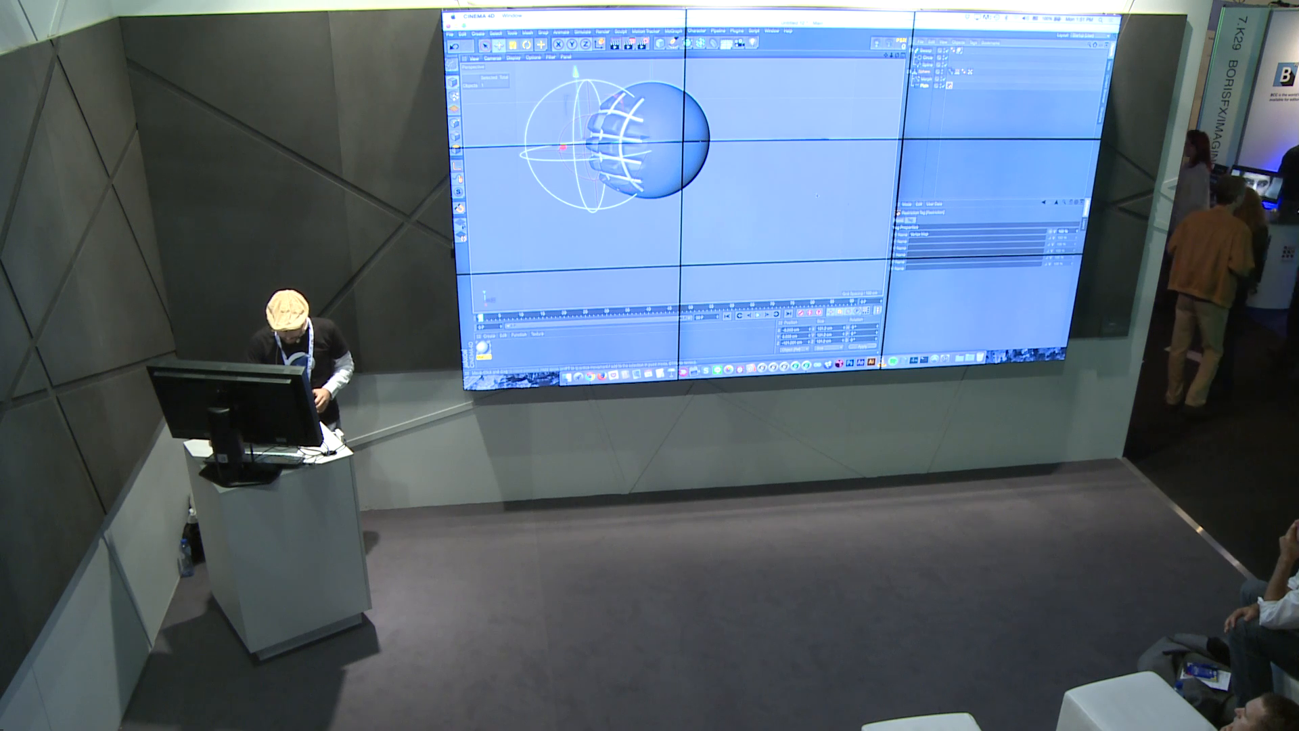
Step: Move the Morph deformer over the roped area to about X 82, Y 1.5, Z -94 cm
left_click_drag(584, 143, 612, 142, "alt")
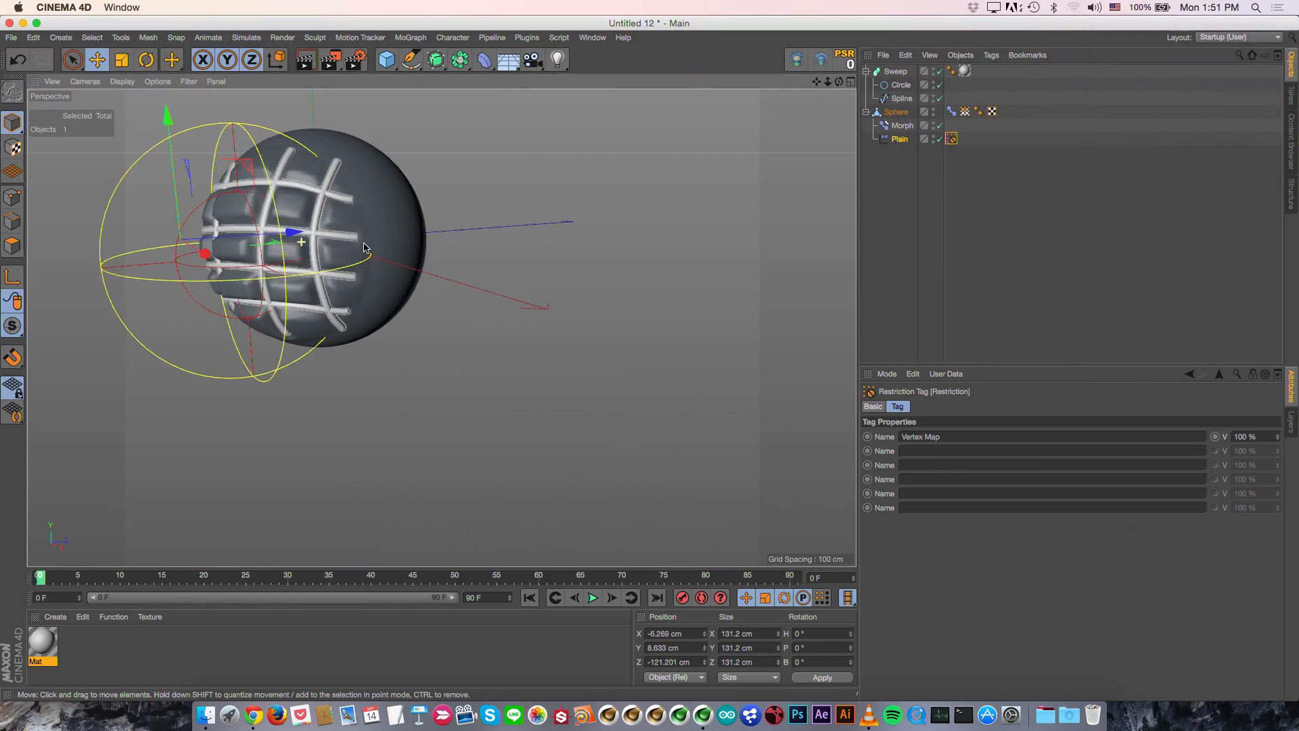
scroll(338, 245, "up", 5)
scroll(338, 245, "down", 3)
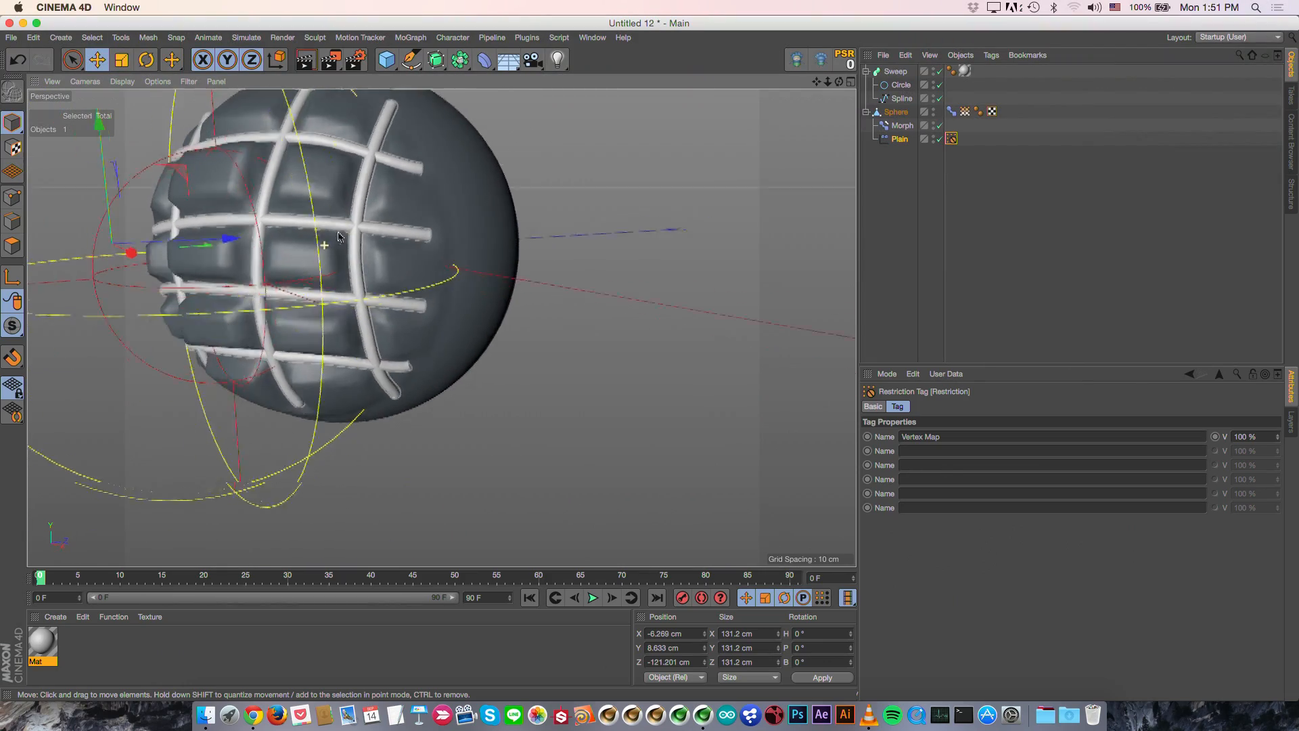
left_click(902, 126)
scroll(304, 328, "down", 3)
left_click_drag(541, 338, 593, 301)
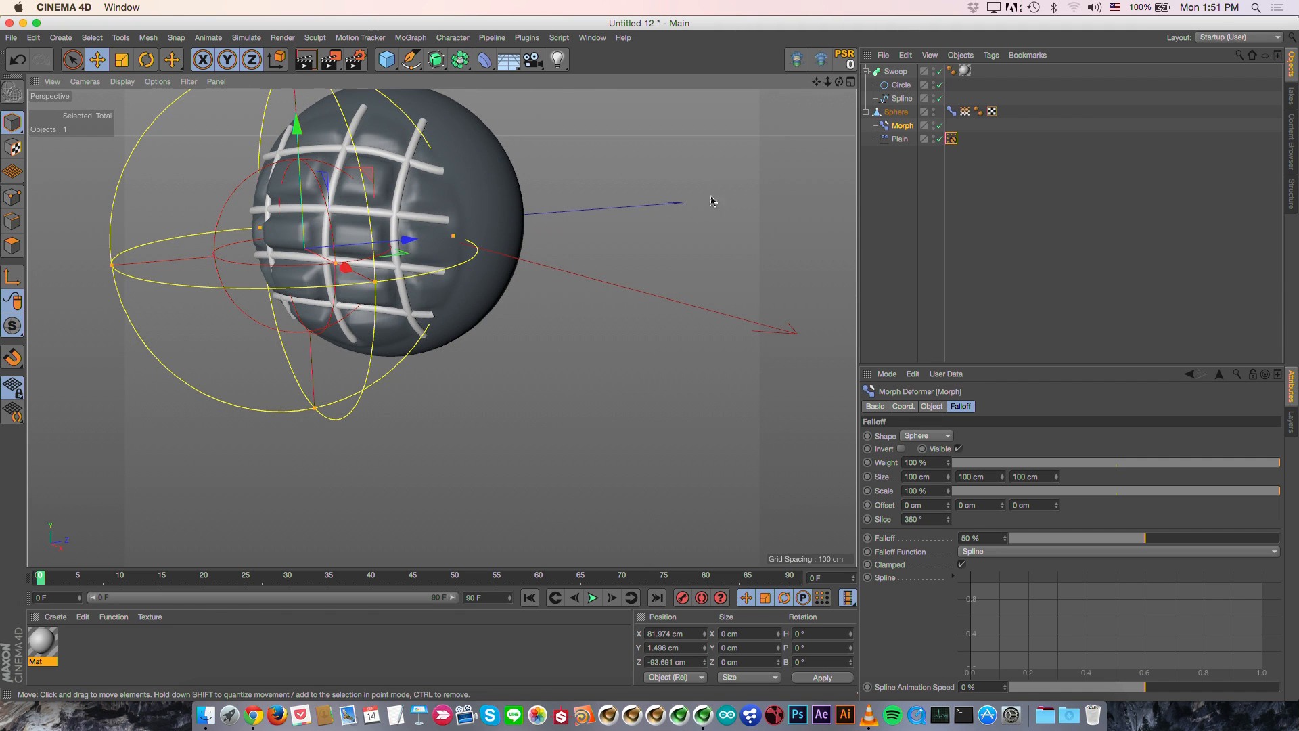
Step: Duplicate the Plain effector together with its Restriction tag and raise the copy's Strength
left_click(908, 139)
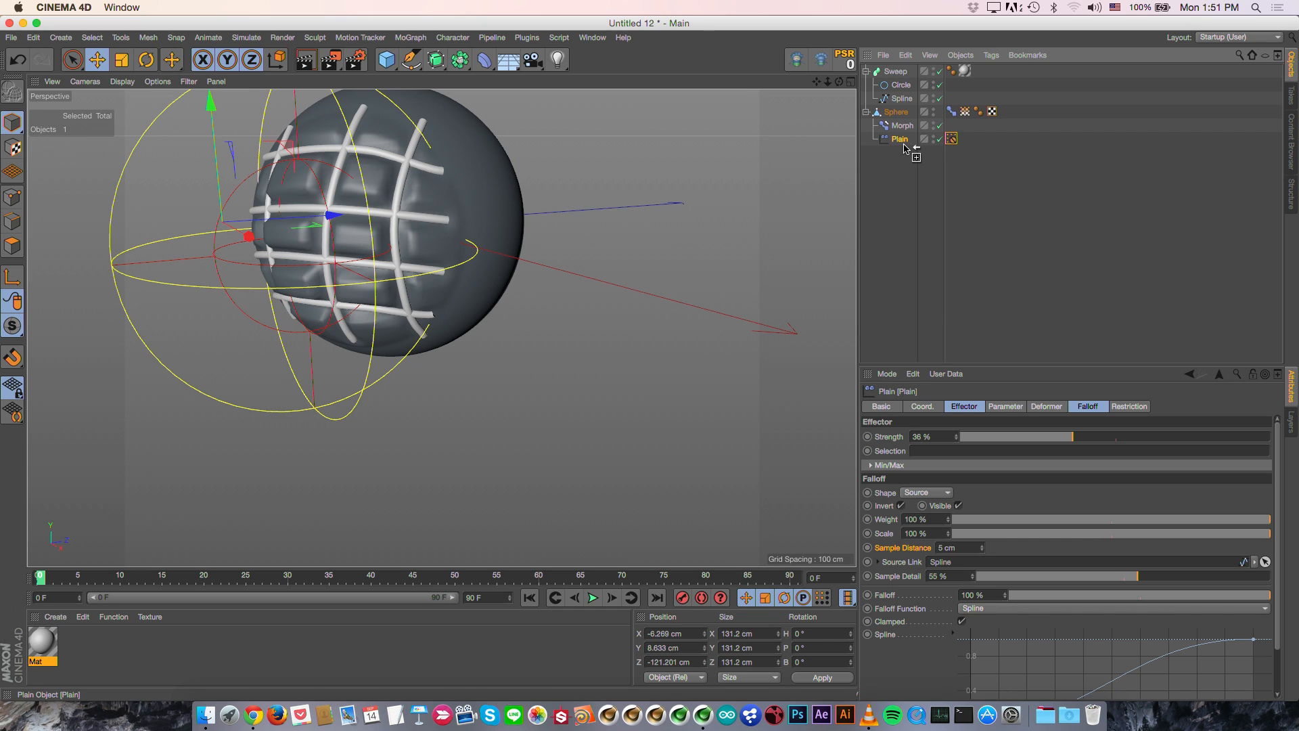
left_click_drag(907, 149, 905, 147, "ctrl")
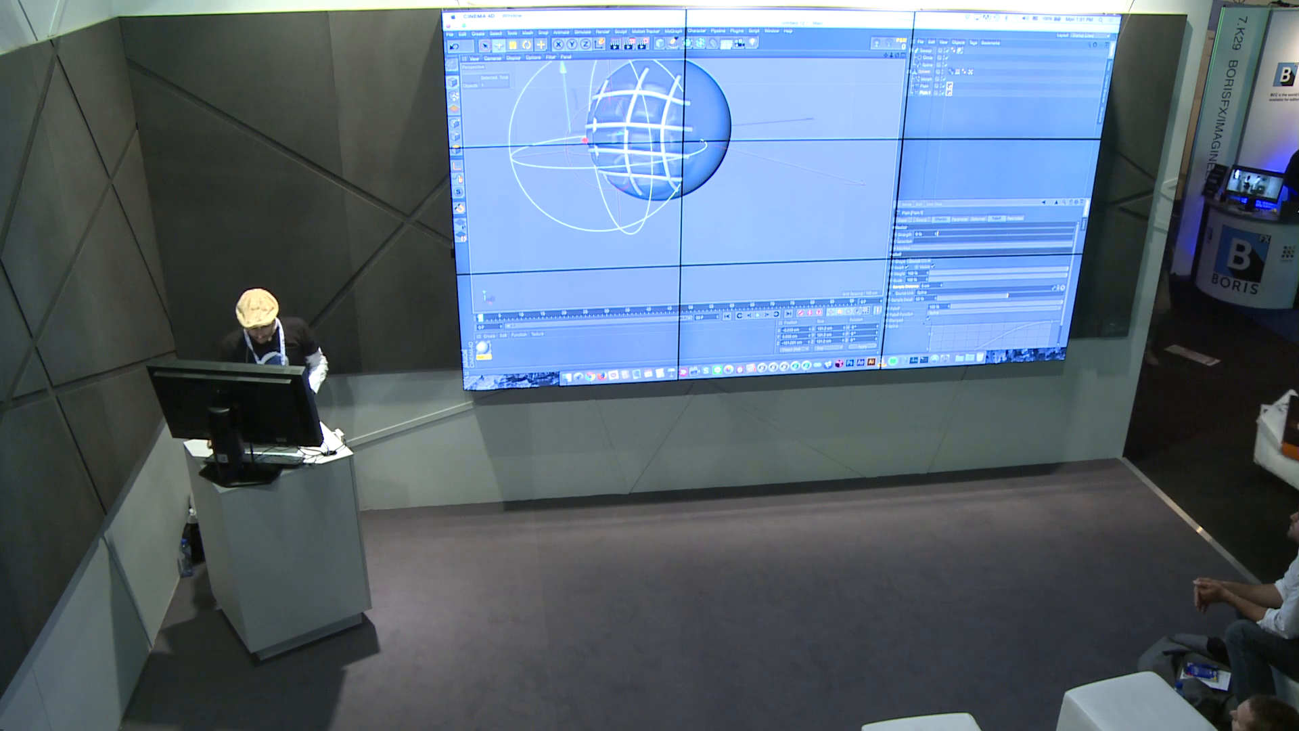
left_click_drag(943, 234, 1014, 239)
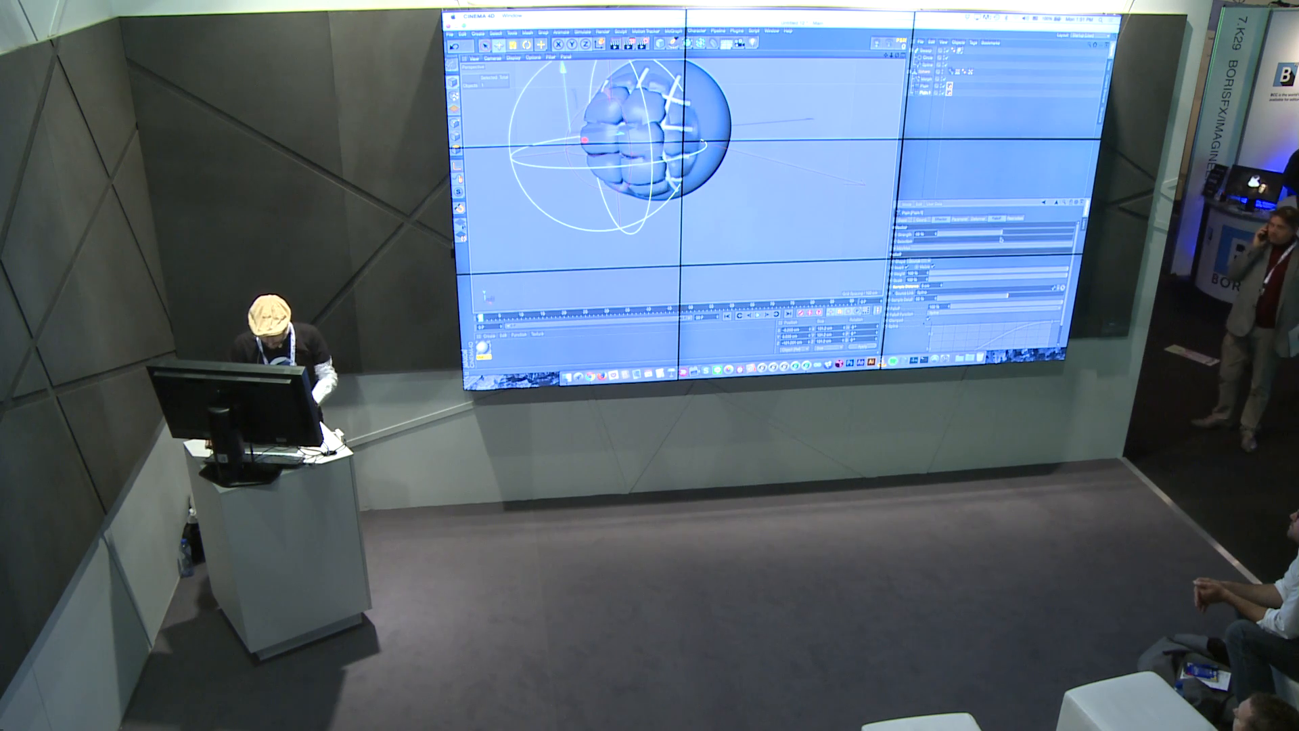
Step: Select both Plain effectors and adjust their Strength together so the sphere bulges only slightly between the ropes
left_click(924, 86, "shift")
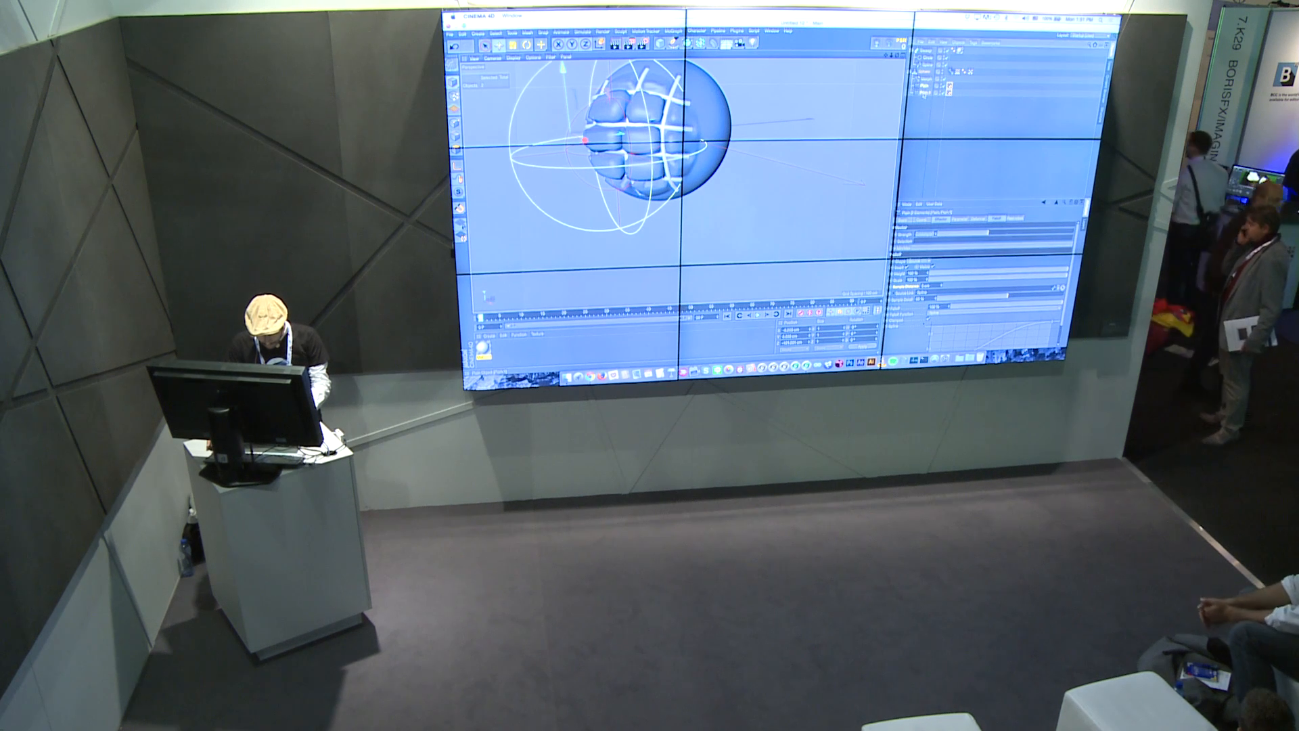
left_click(980, 218)
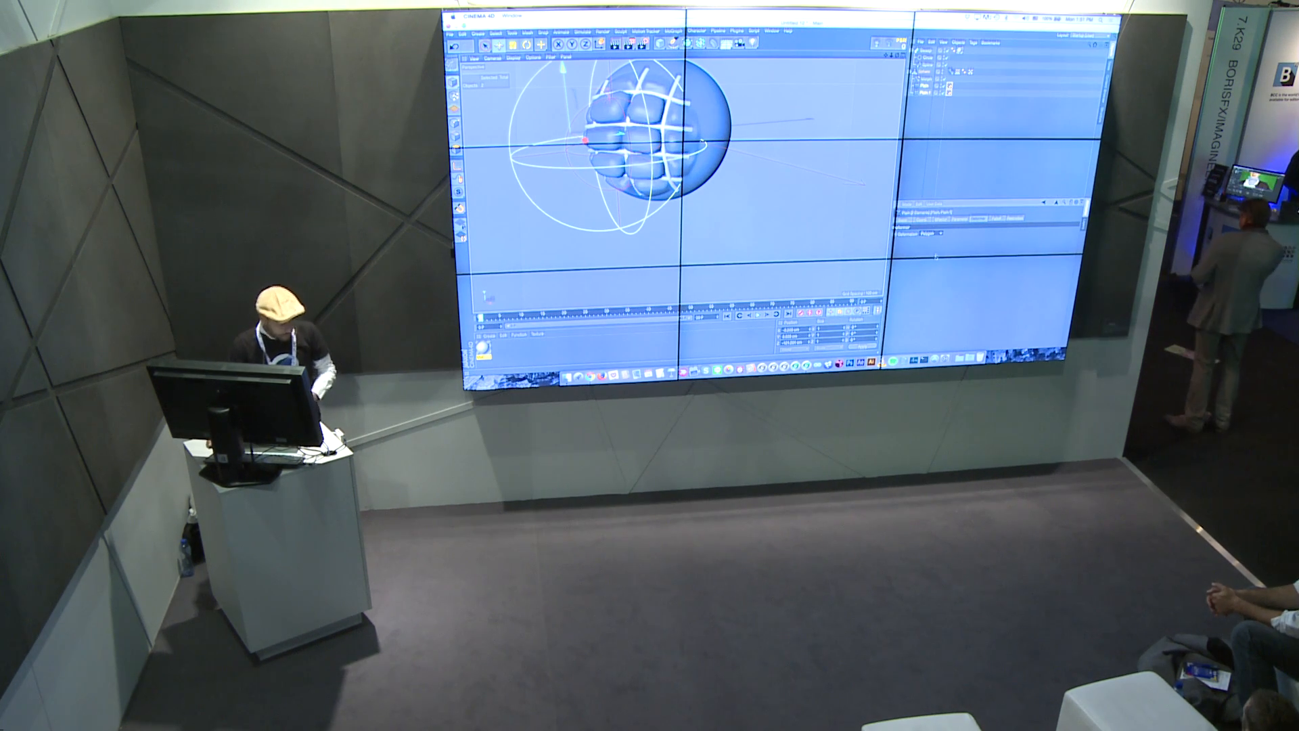
left_click(960, 219)
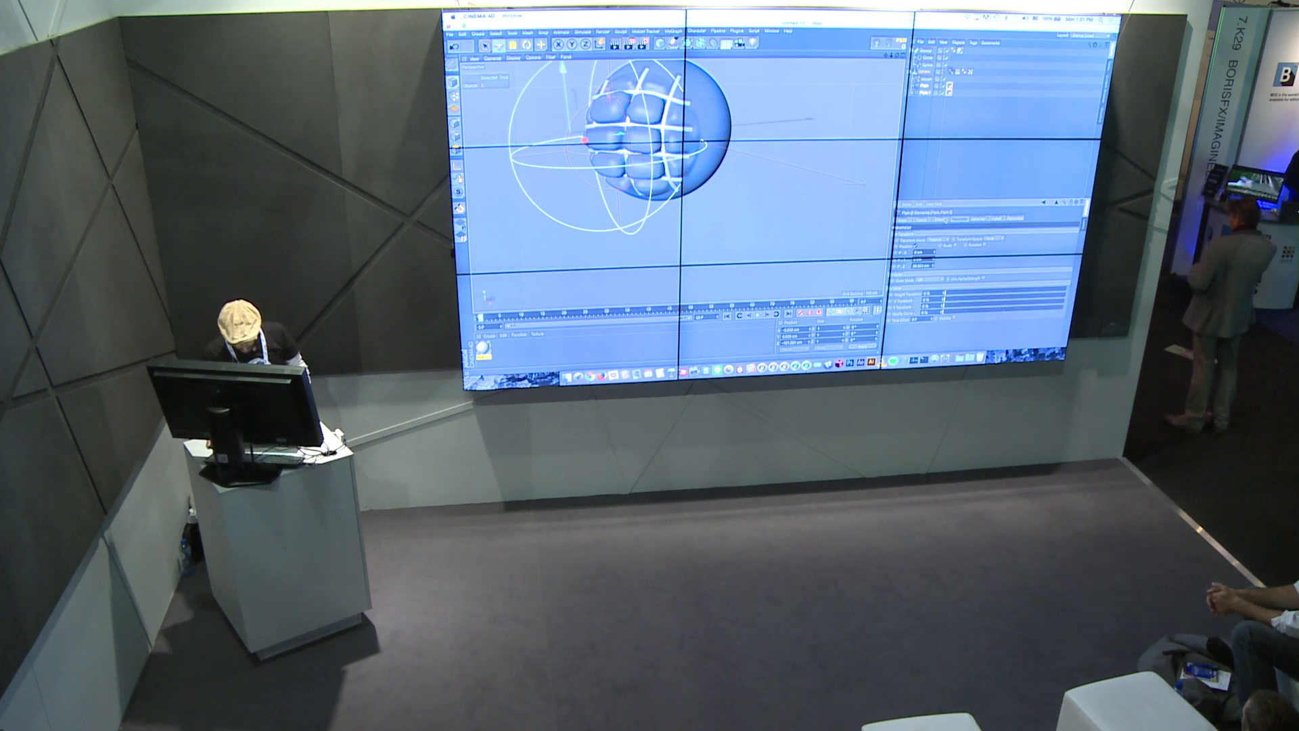
left_click(946, 219)
left_click_drag(991, 235, 919, 241)
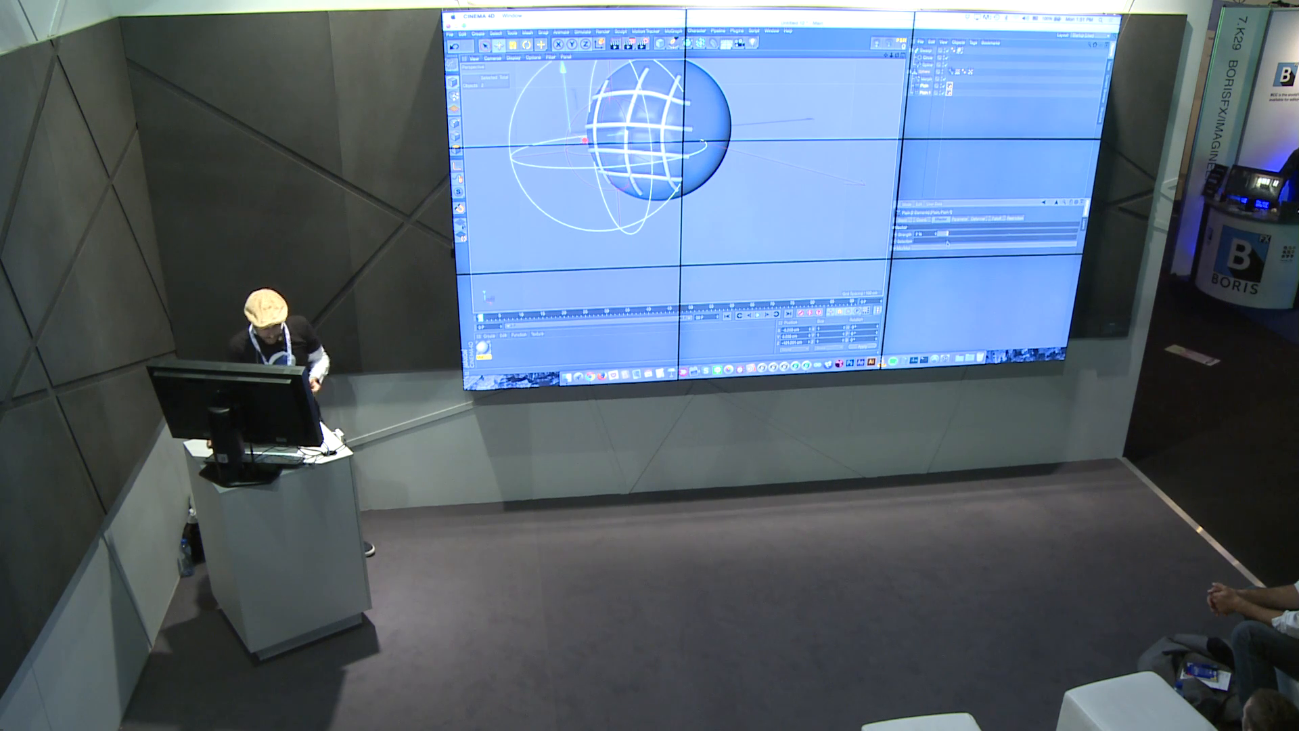
left_click_drag(940, 241, 973, 241)
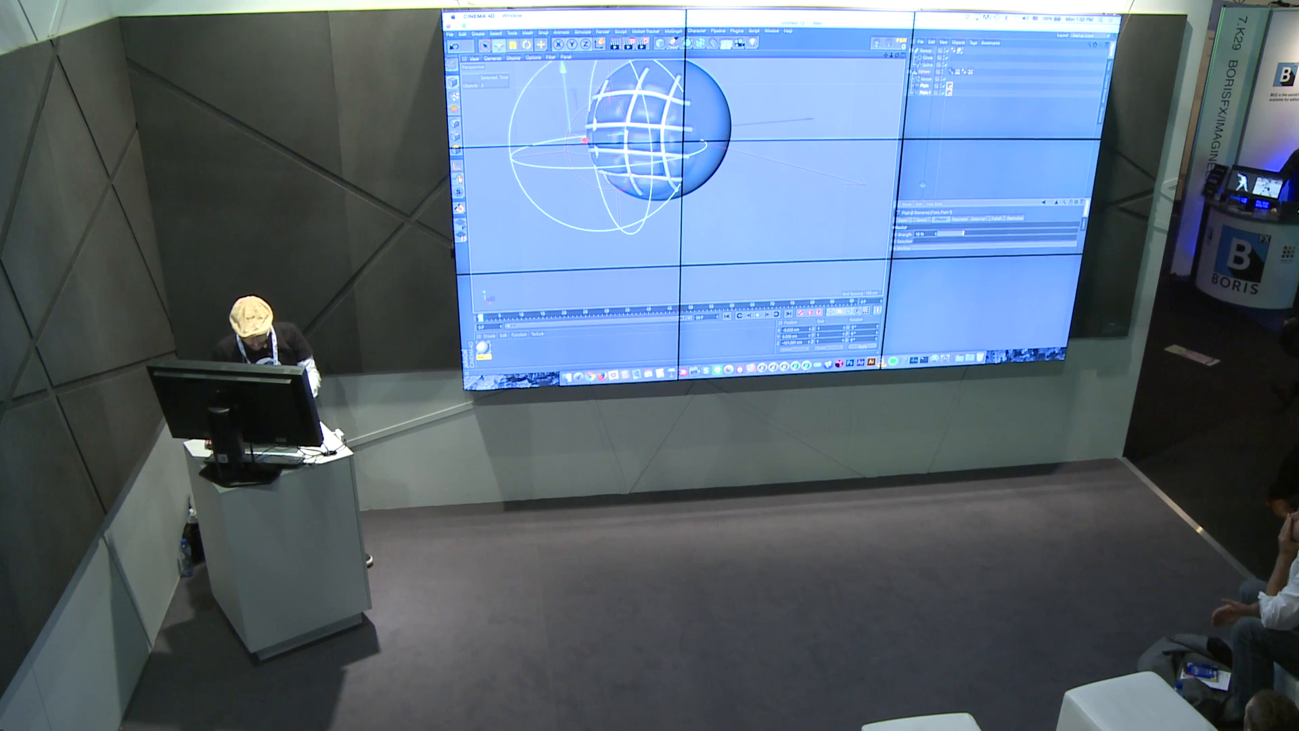
Step: Start a new scene, open the example of the sphere caught by a net from the demo folders, and play its animation
left_click(692, 236)
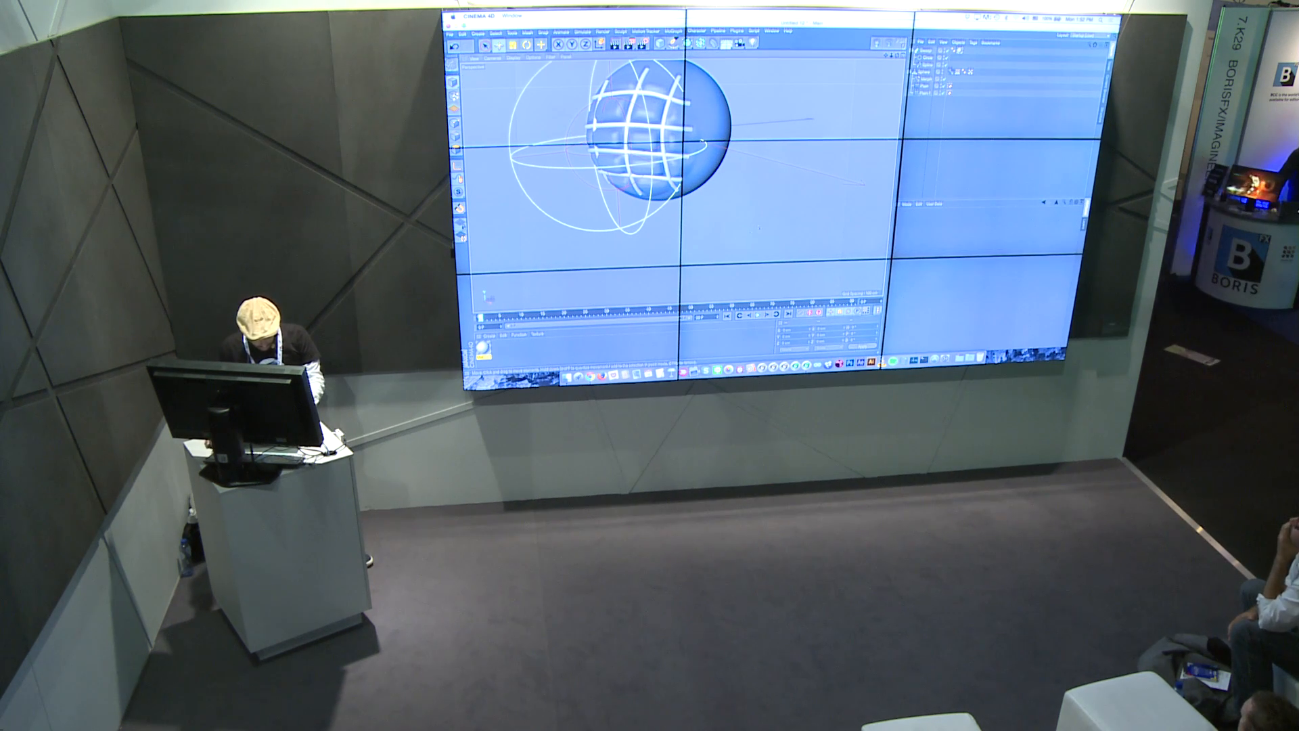
left_click(771, 141)
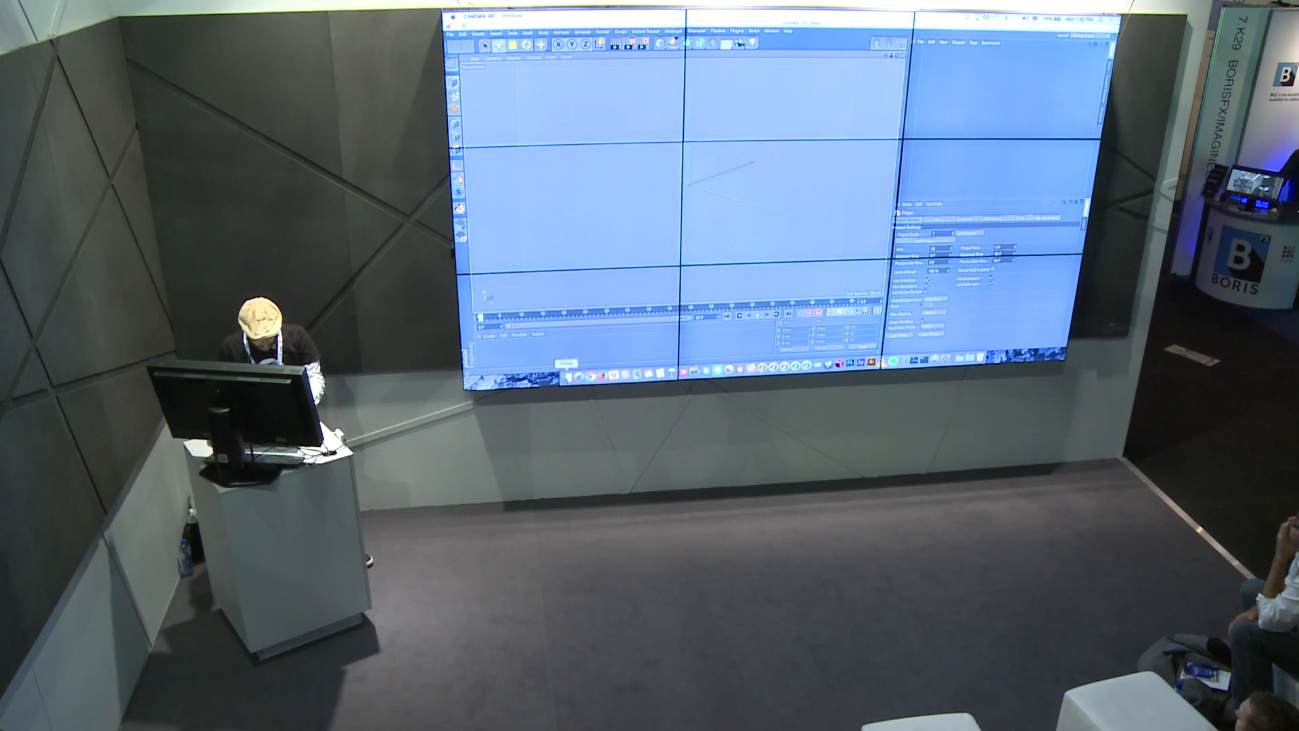
left_click(568, 376)
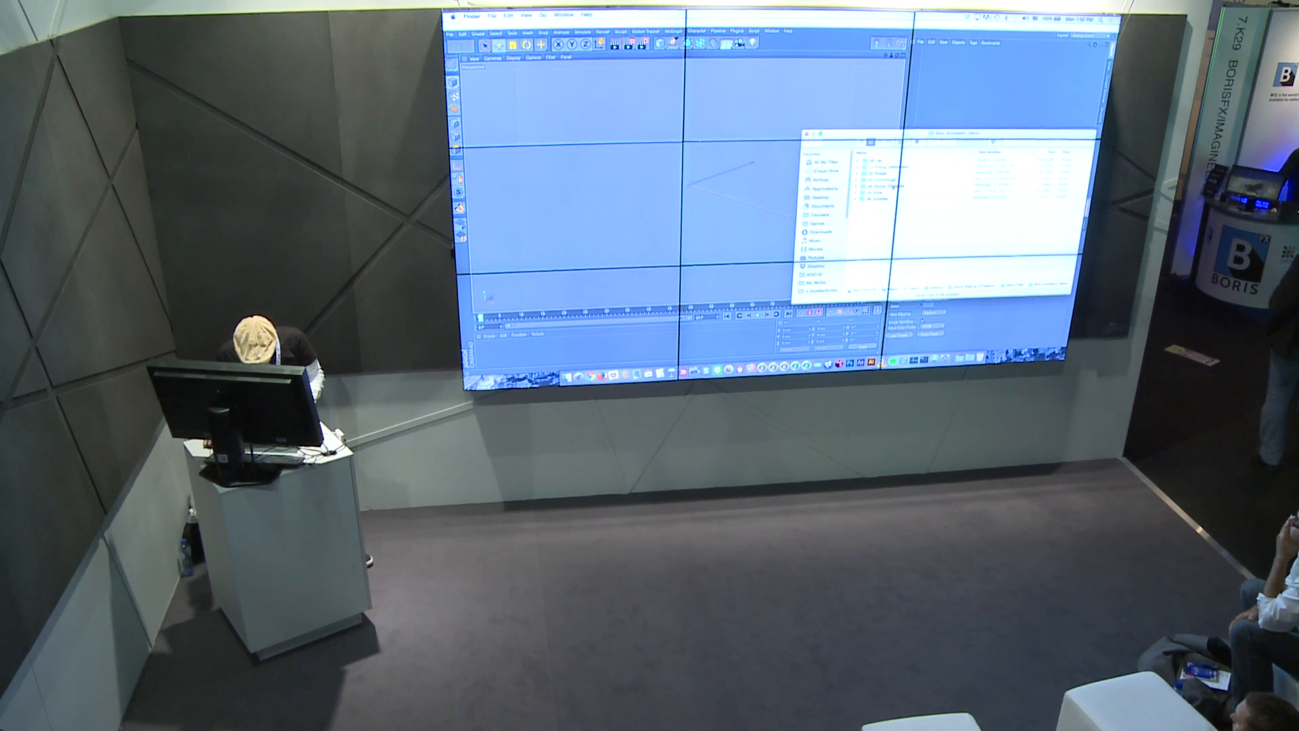
double_click(892, 186)
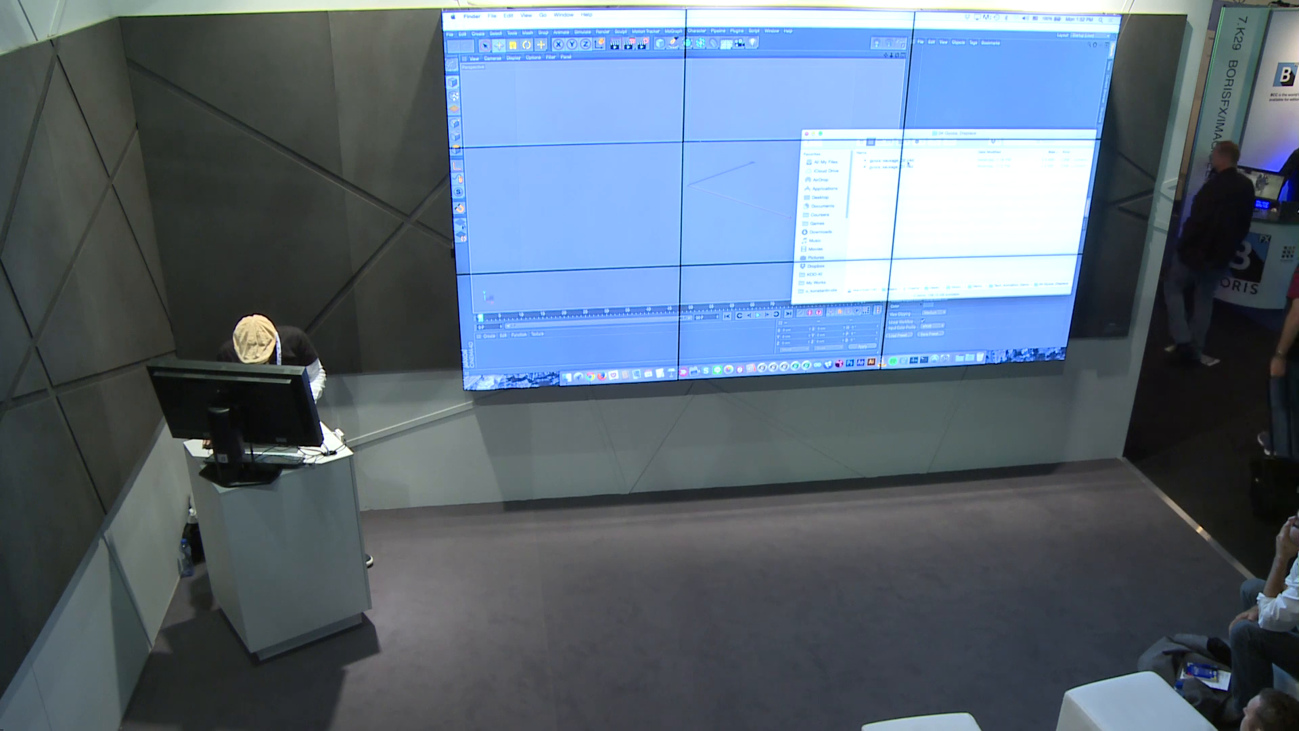
key("super+Up")
double_click(902, 162)
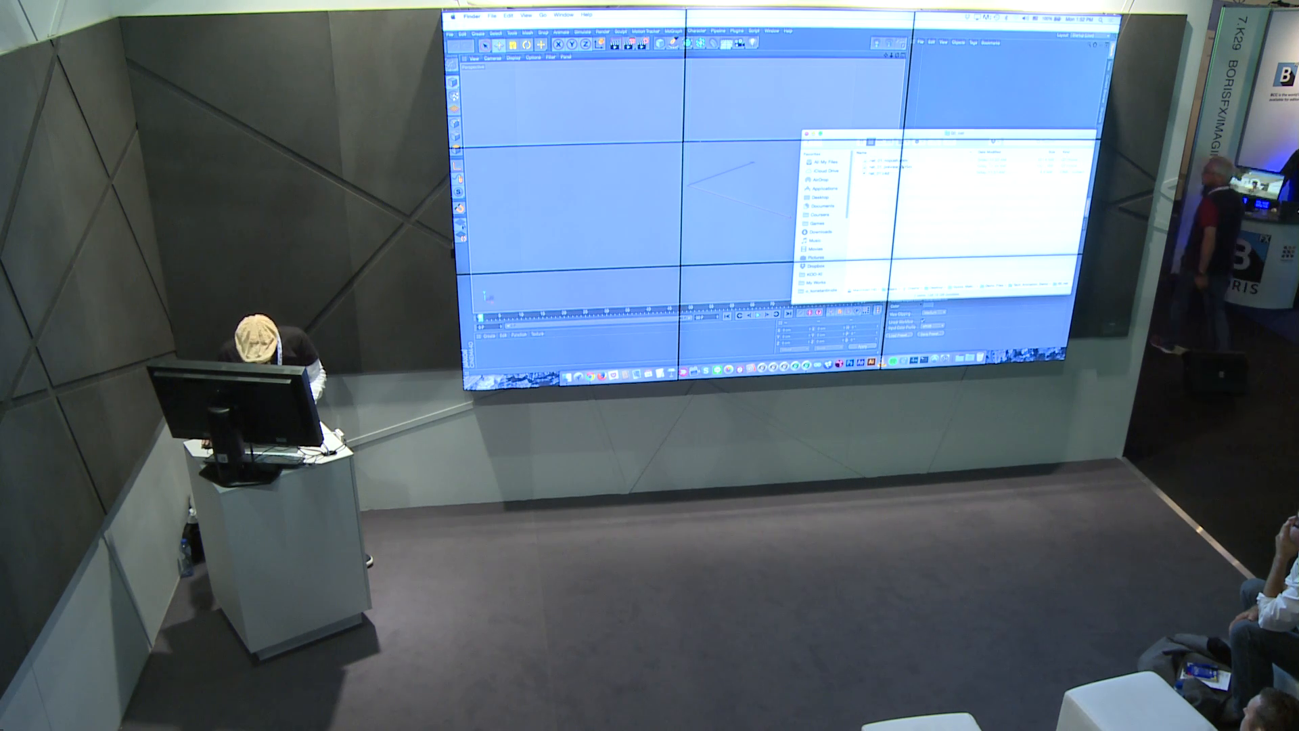
double_click(879, 174)
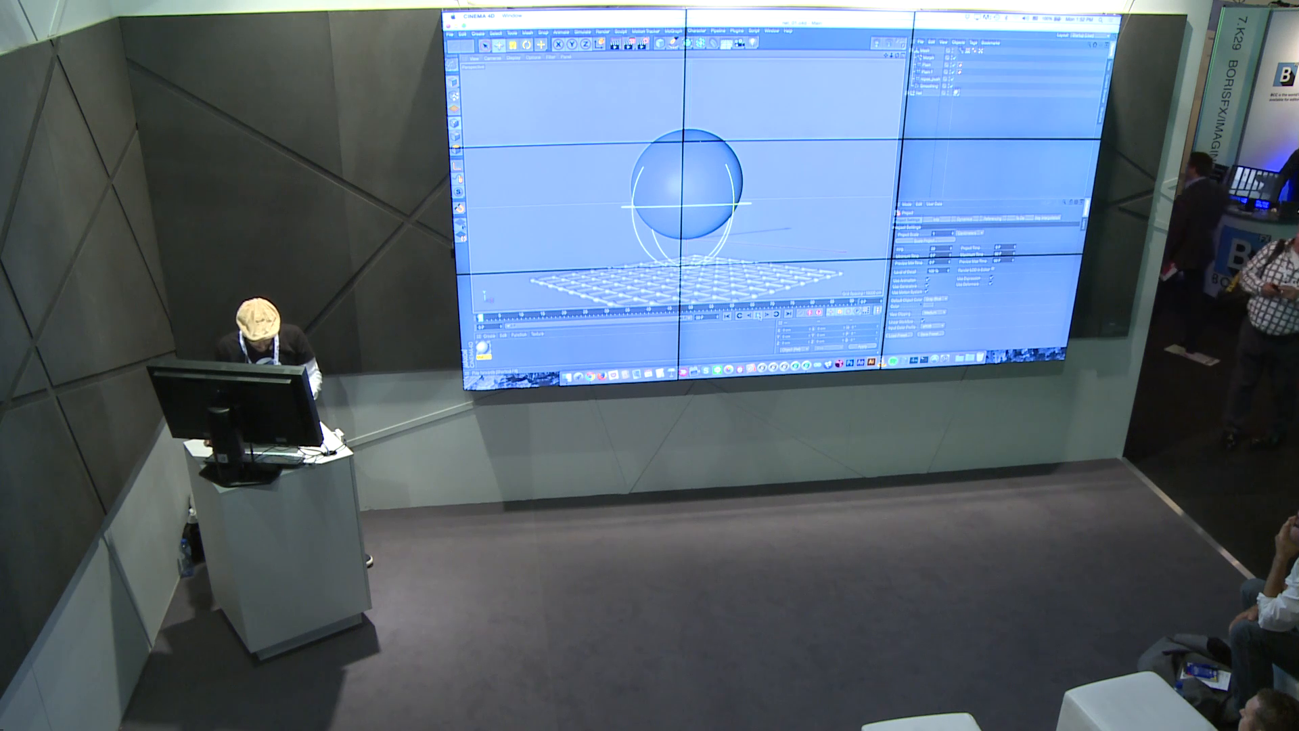
left_click(758, 315)
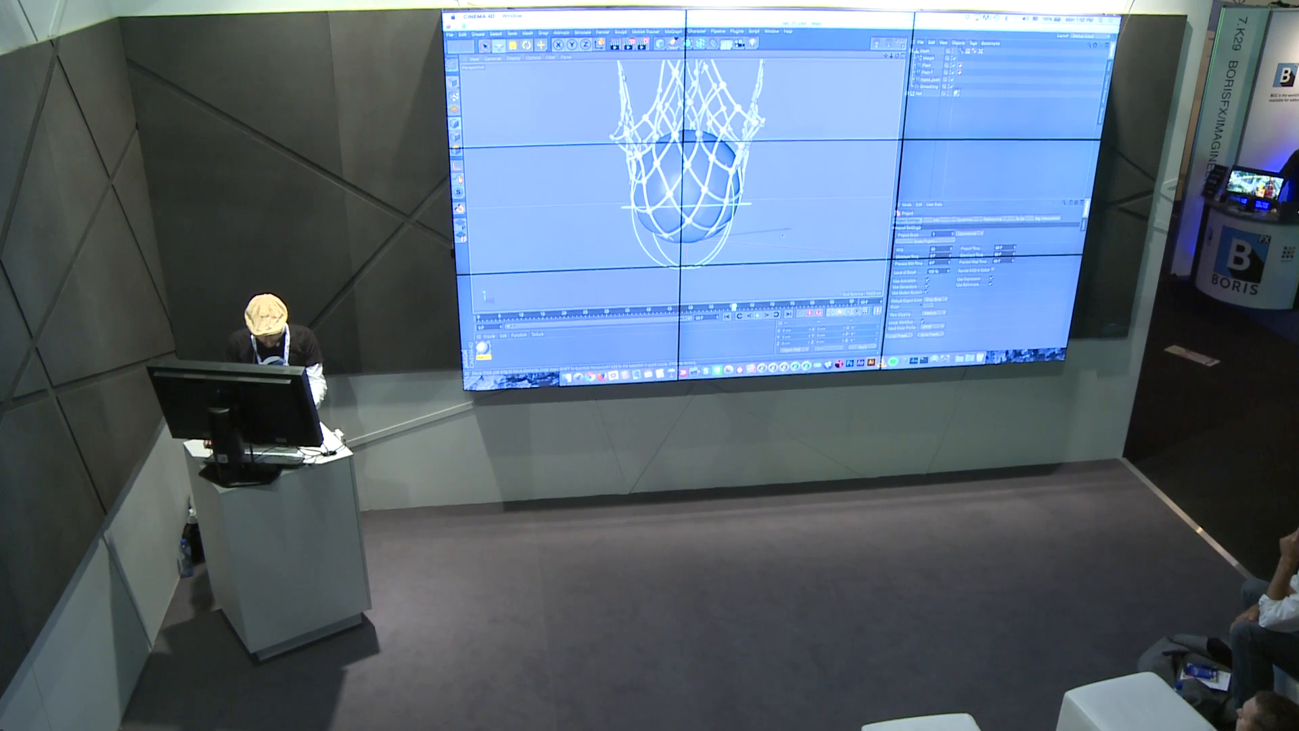
left_click(757, 315)
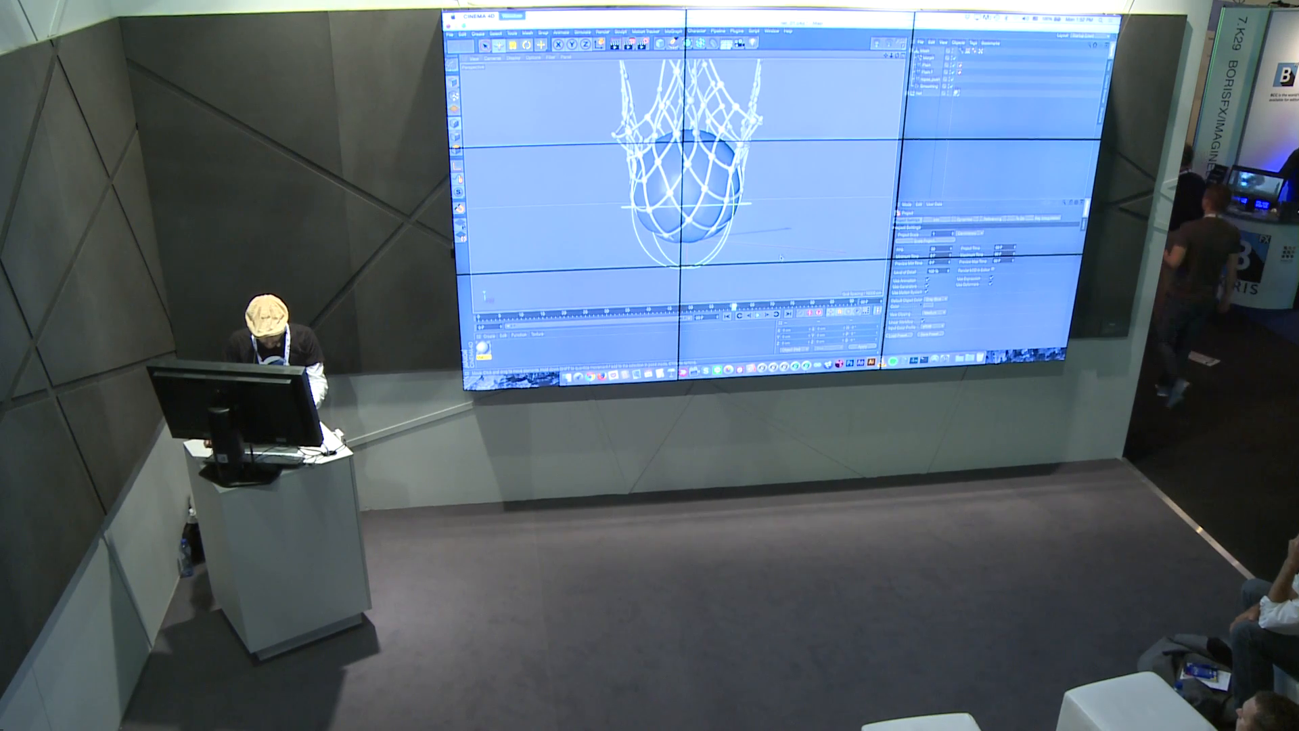
Step: Start a new scene and open planks_01.c4d from the 05-Slide folder
key("super+n")
left_click(569, 376)
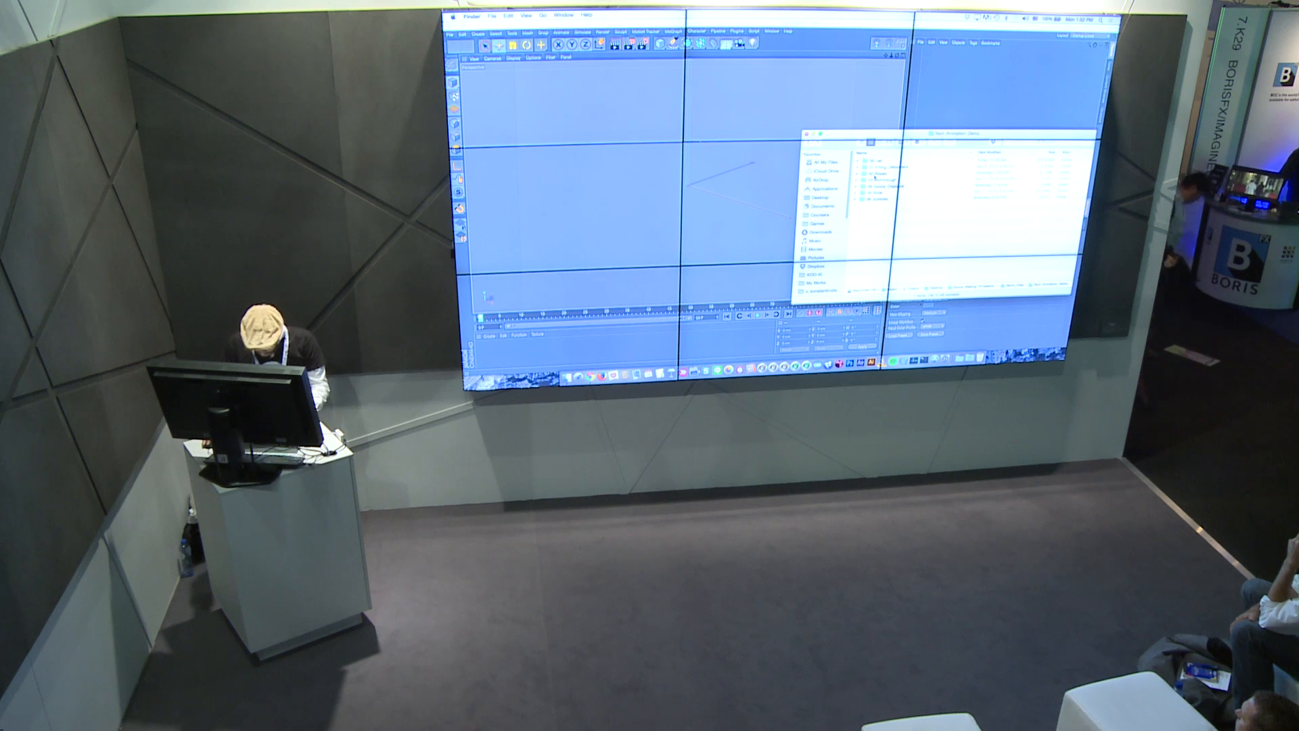
double_click(883, 192)
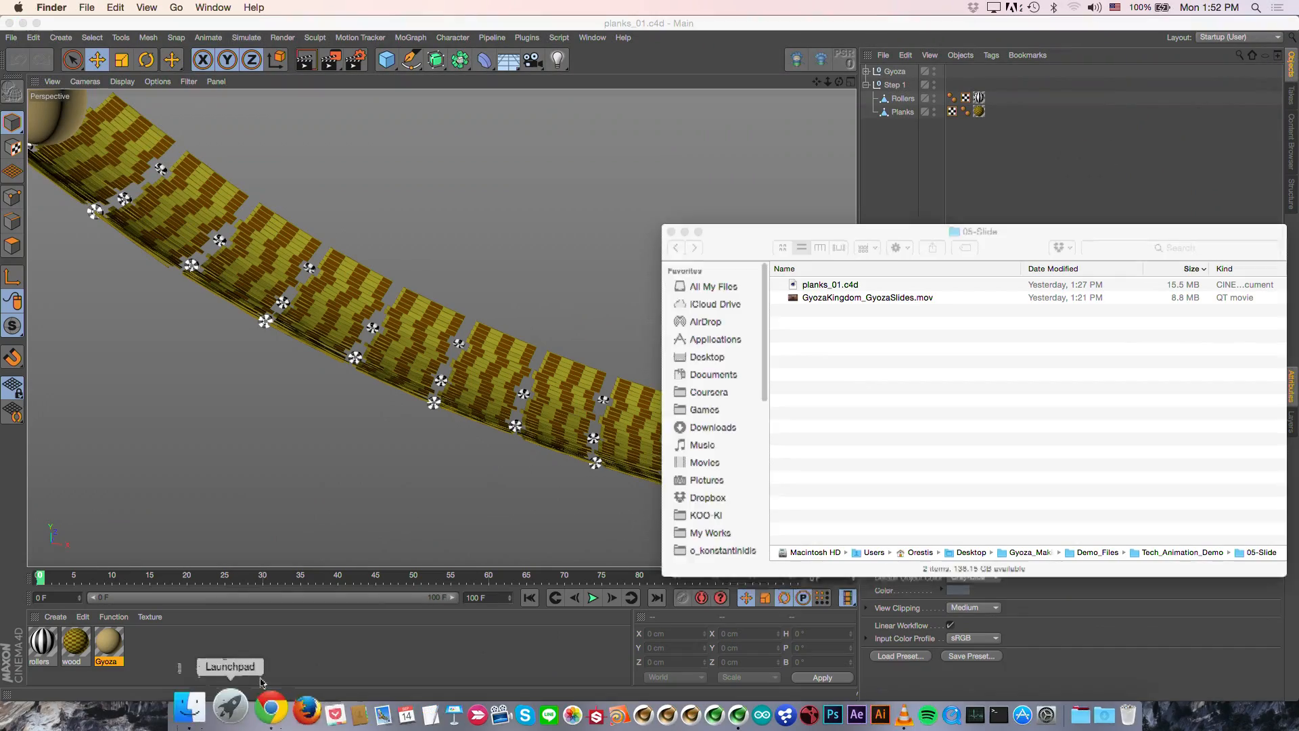
Step: Play the reference movie GyozaKingdom_GyozaSlides.mov several times to examine the planks and rollers, close it and return to Cinema 4D
double_click(900, 299)
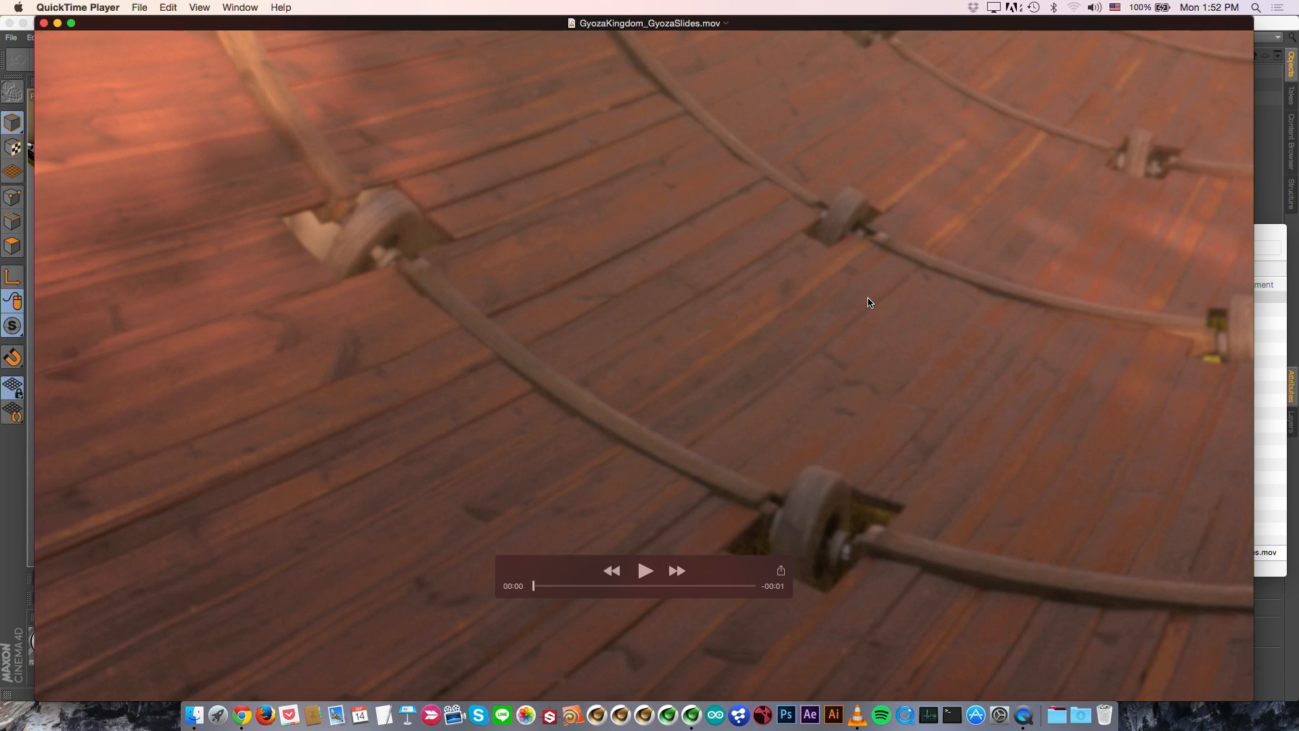
key("space")
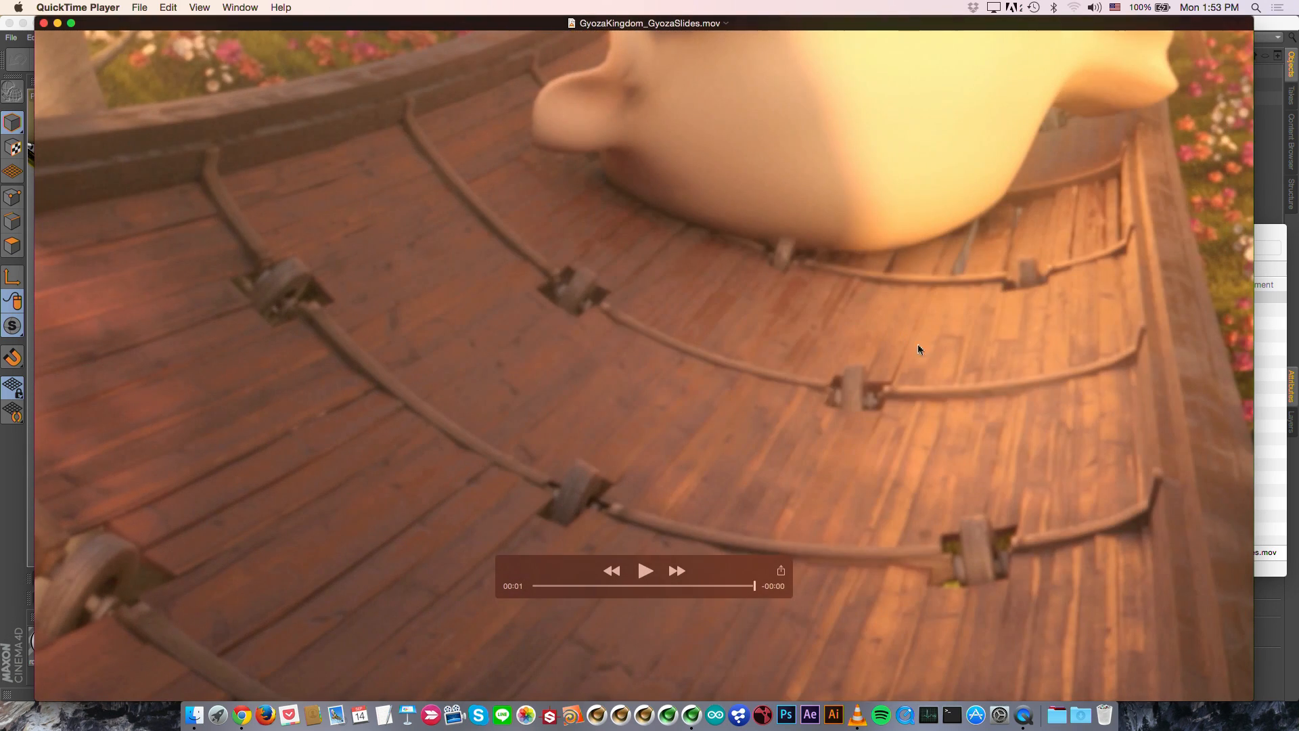
left_click_drag(718, 586, 481, 582)
left_click_drag(714, 593, 689, 670)
key("space")
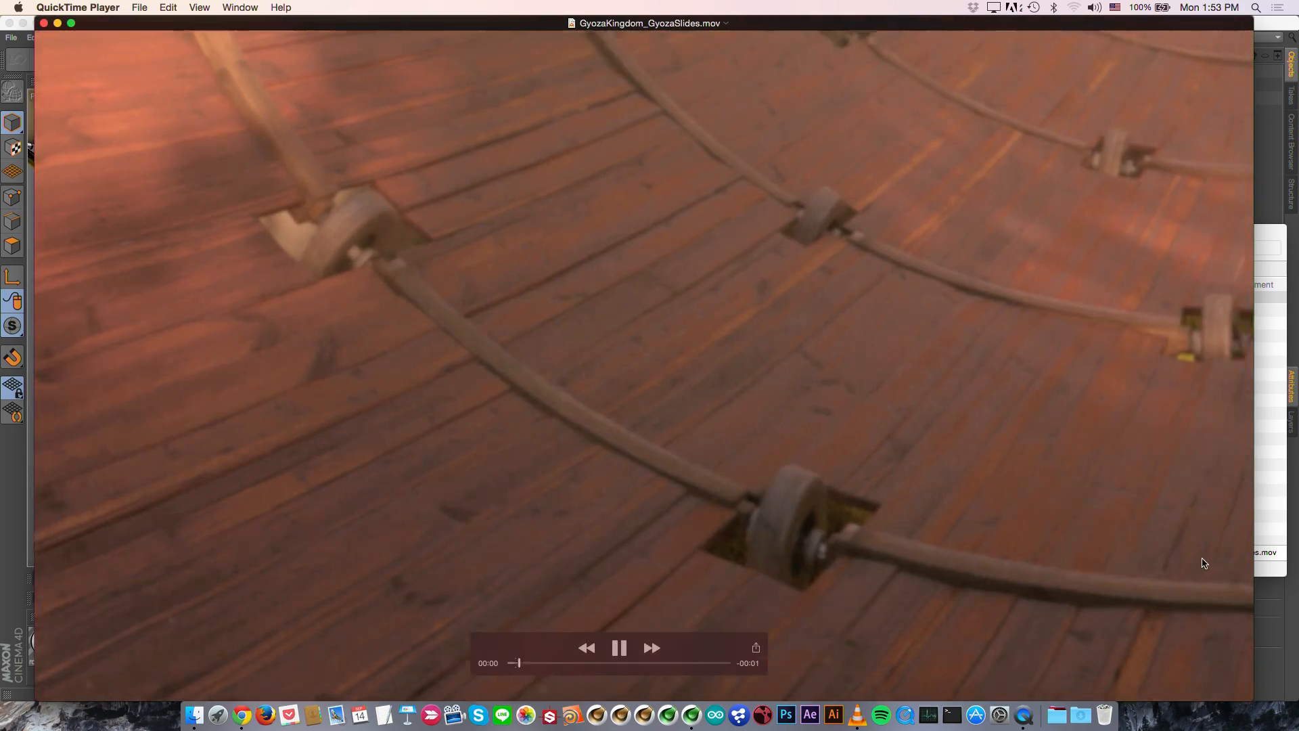
key("space")
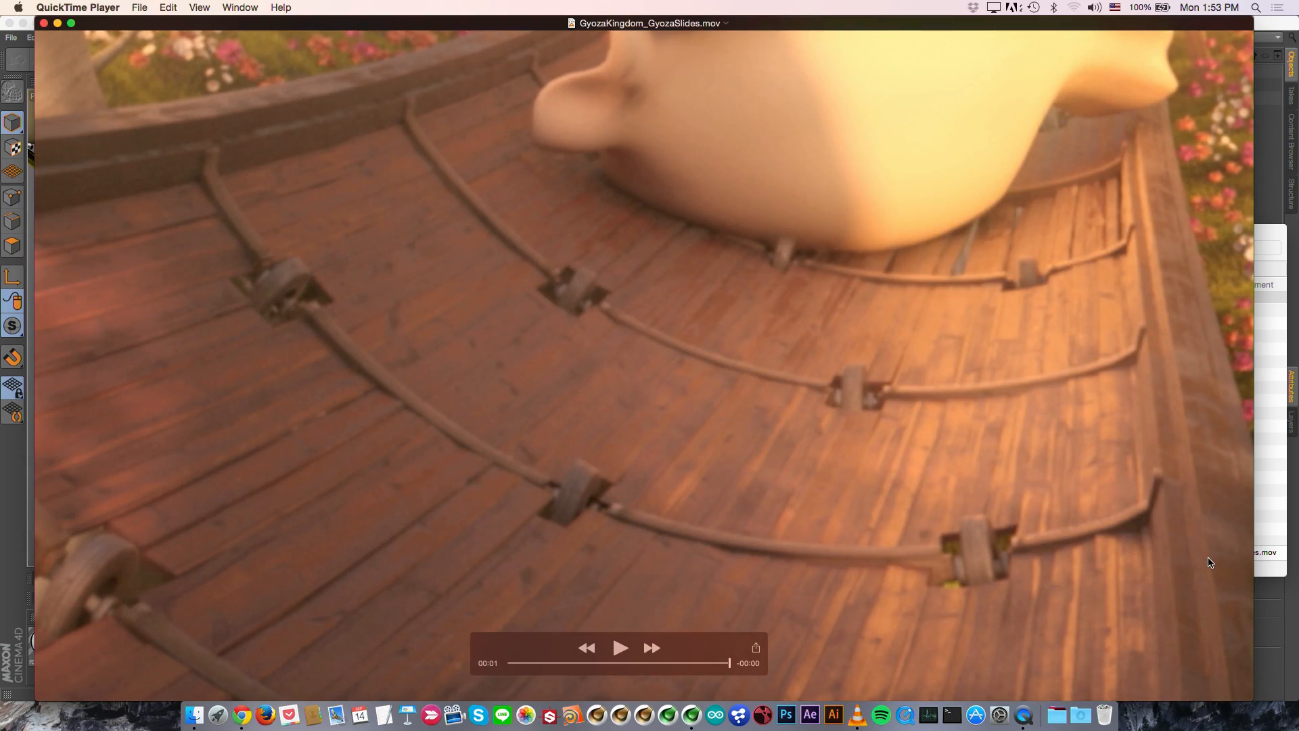
key("space")
key("space")
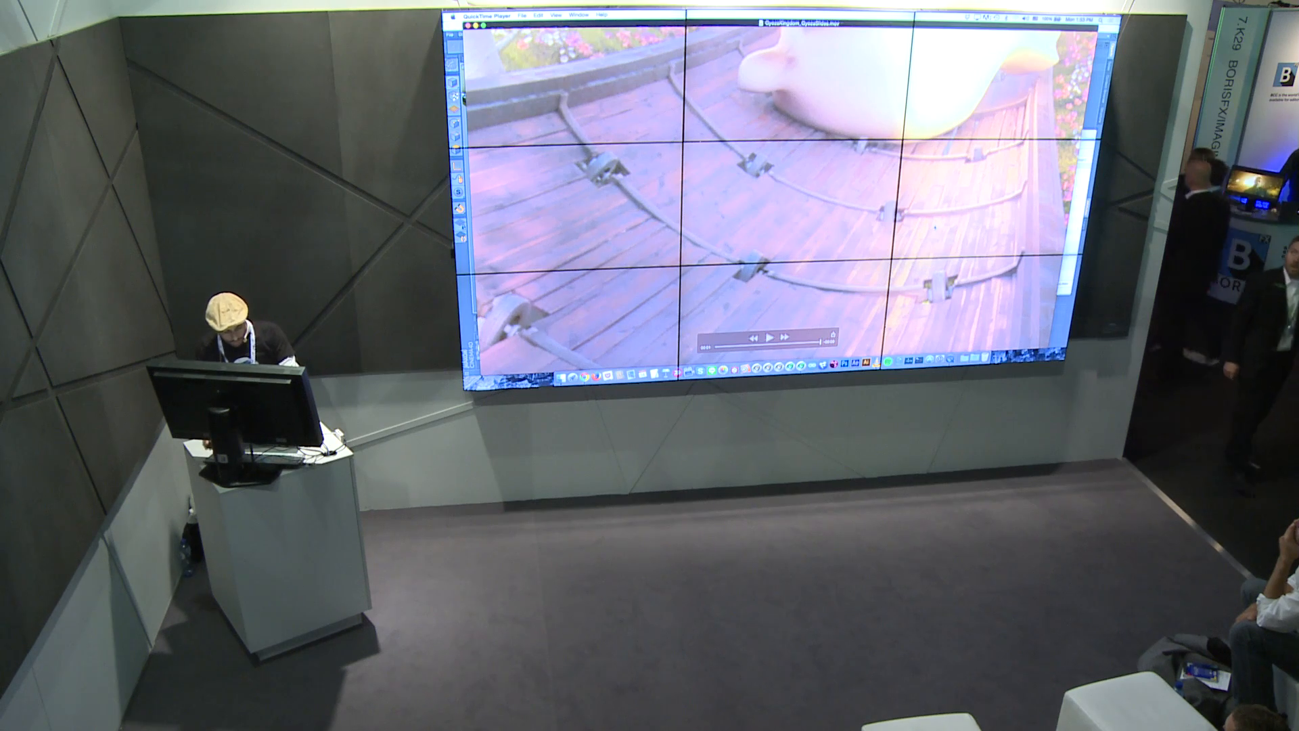
key("super+w")
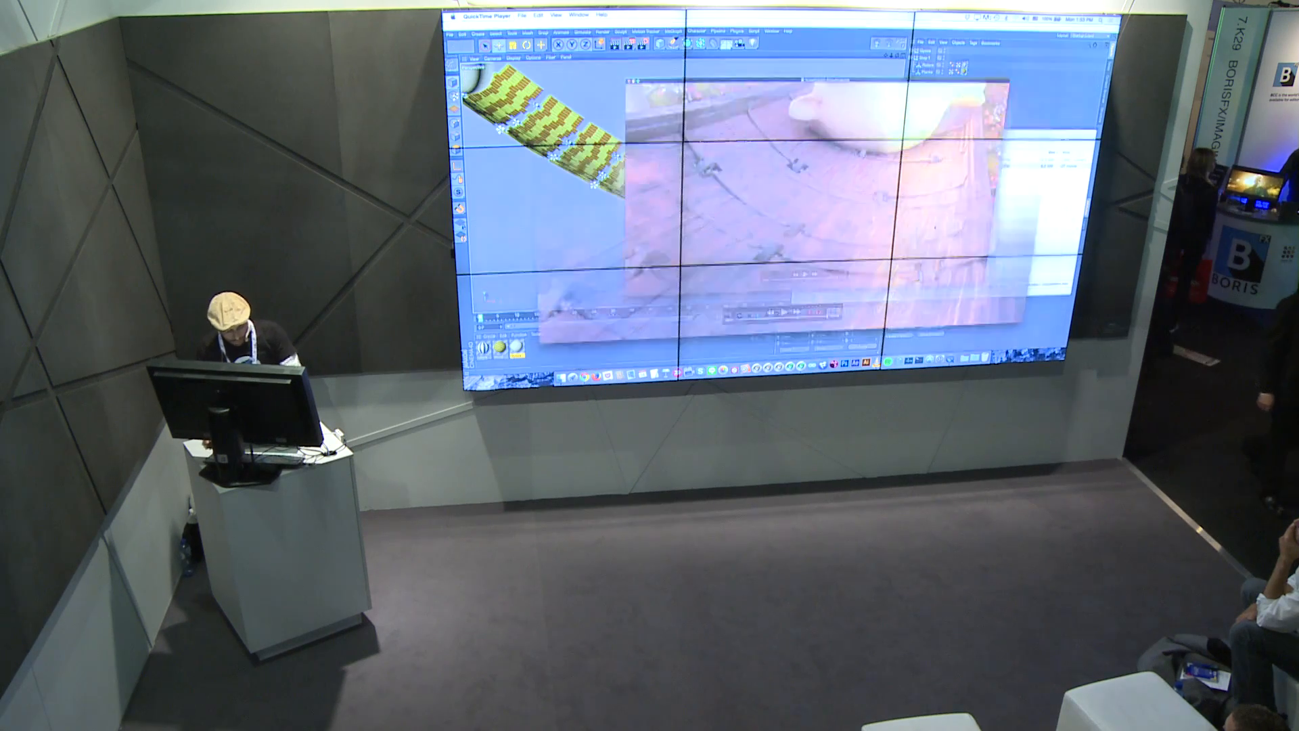
left_click(833, 49)
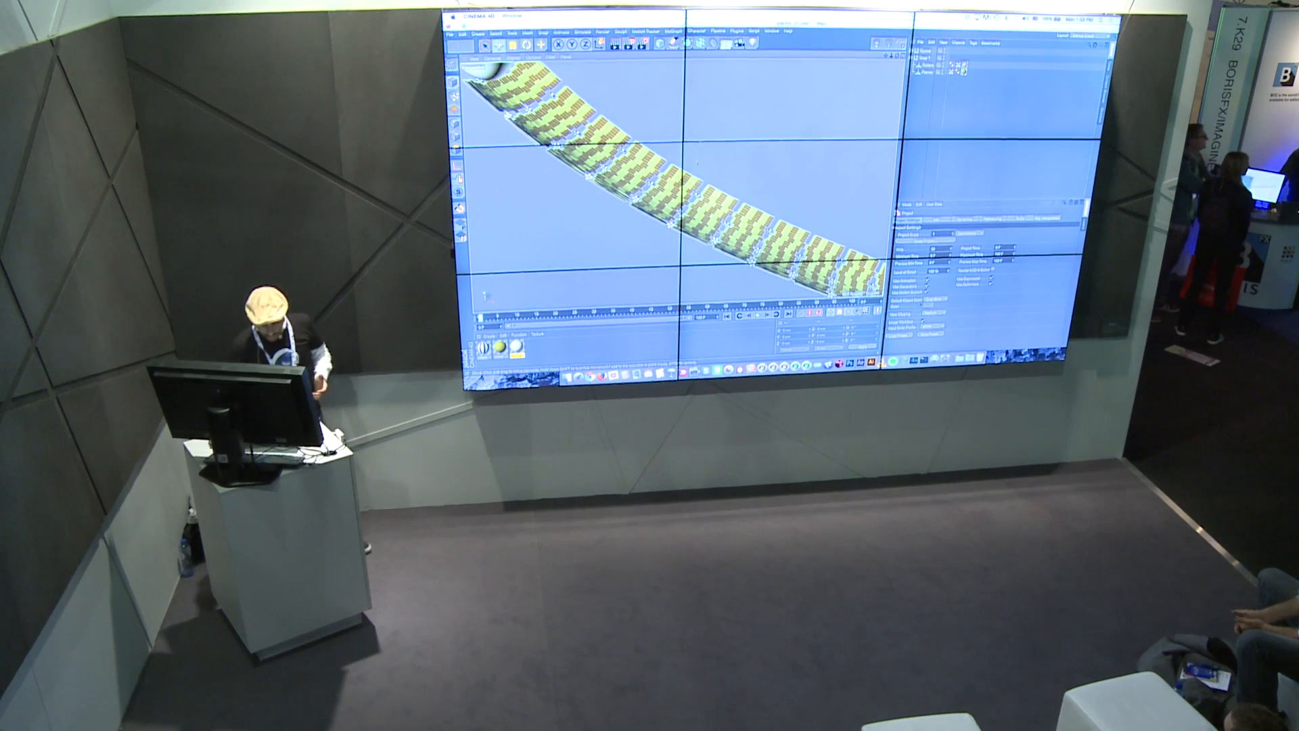
Step: Inspect the Rollers and Planks objects of the slide and play the animation of the Gyoza sliding down it
left_click(927, 65)
left_click(927, 73)
left_click_drag(648, 165, 766, 130)
key("ctrl+z")
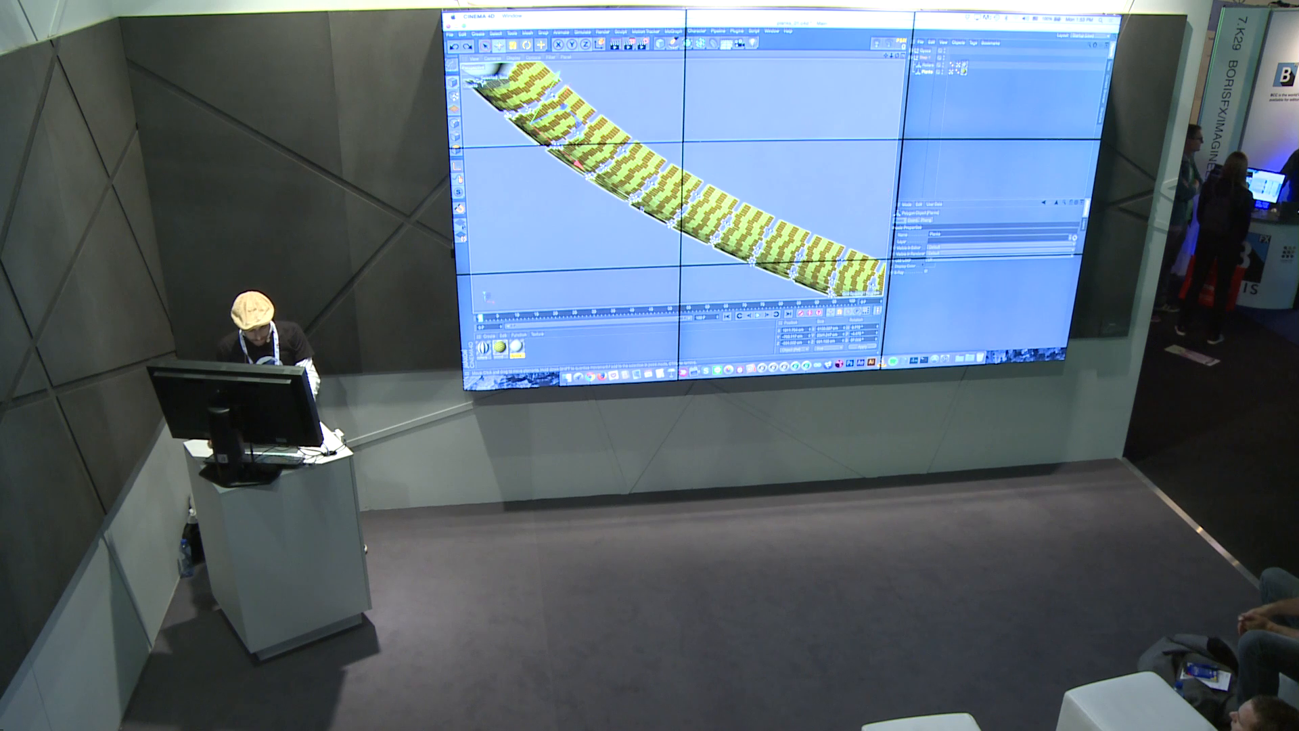
left_click(928, 65)
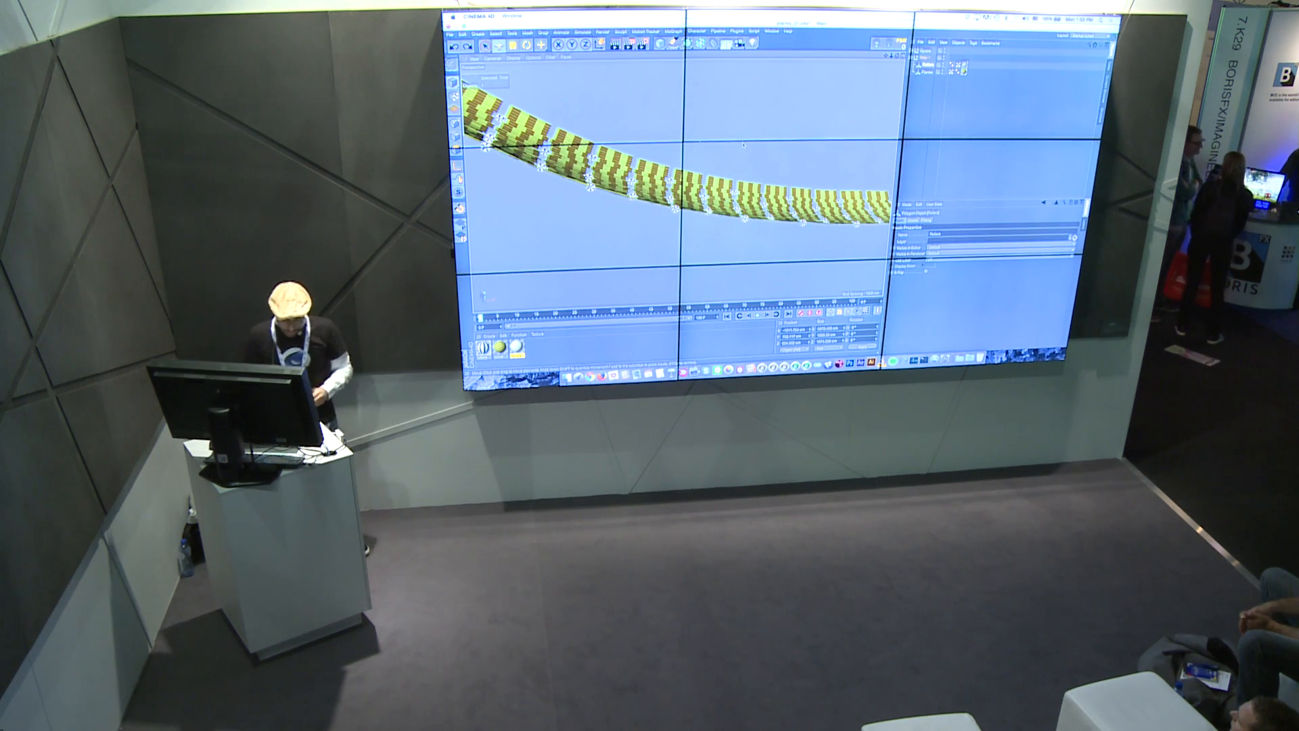
left_click_drag(743, 144, 693, 156, "alt")
scroll(694, 156, "down", 2)
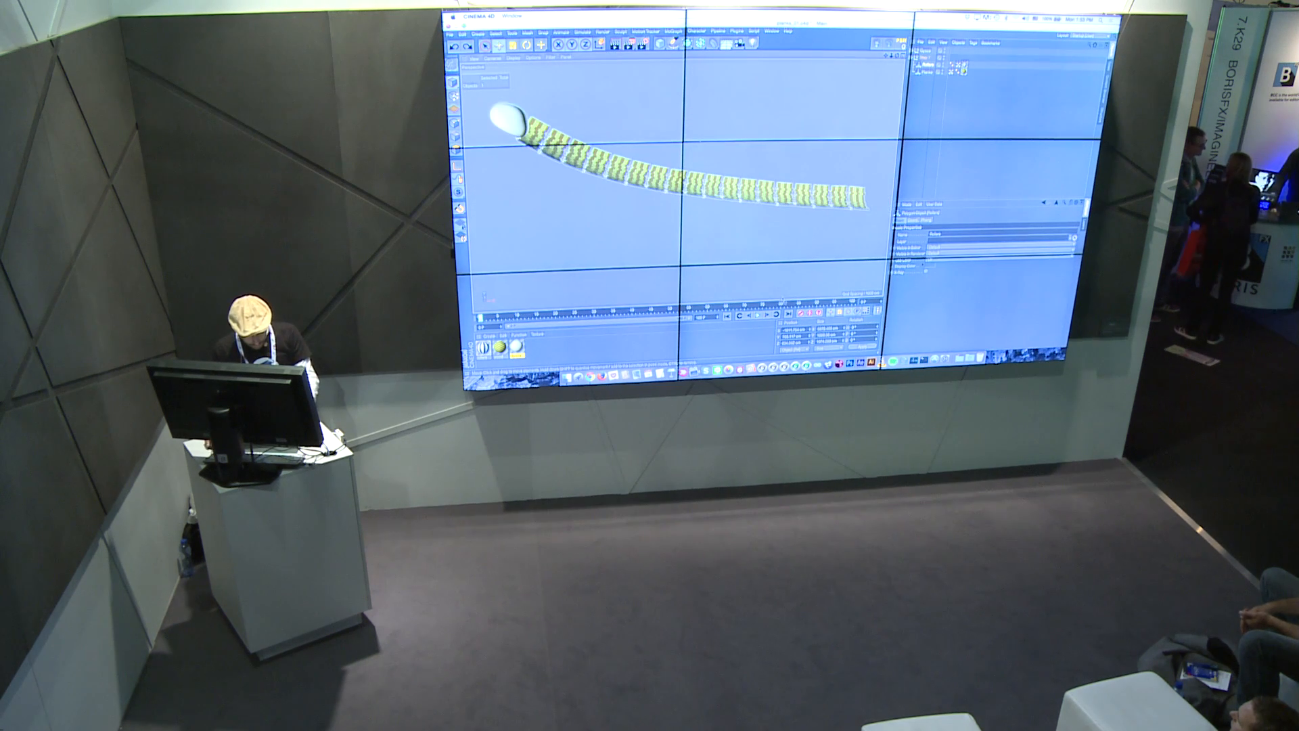
left_click(758, 315)
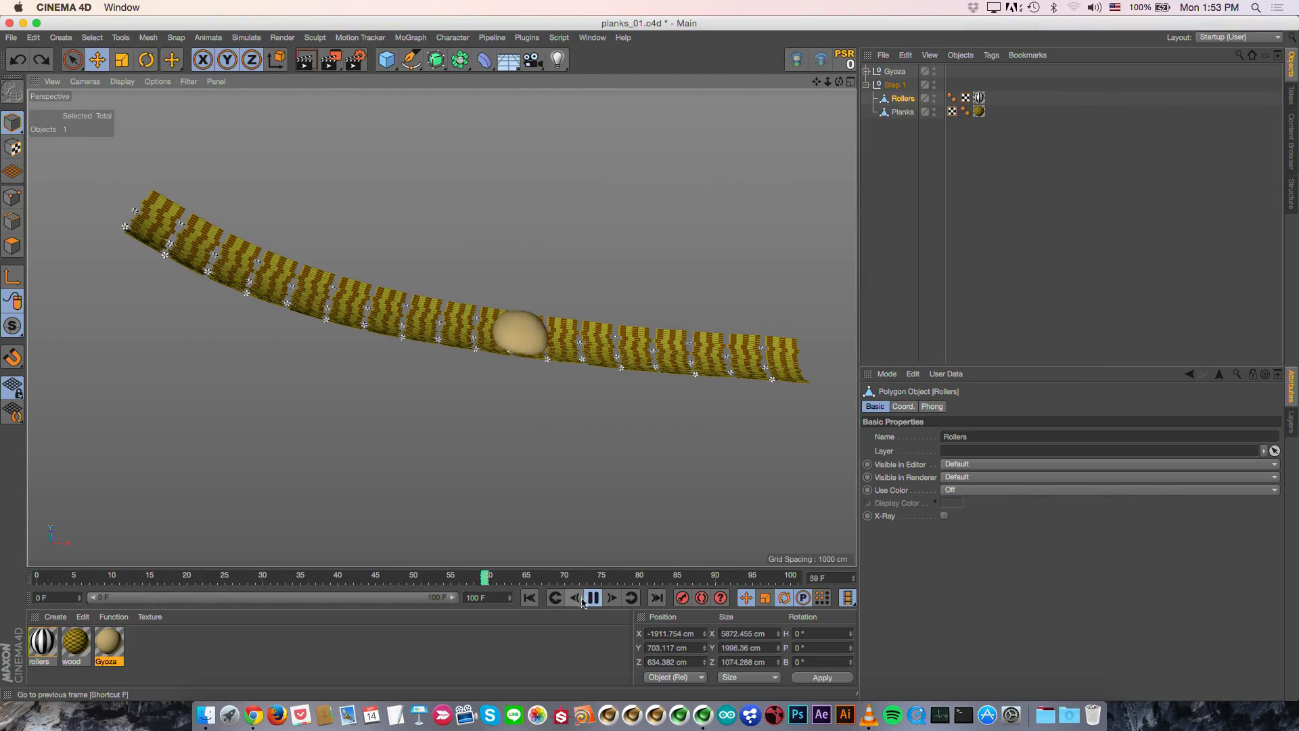
left_click(593, 599)
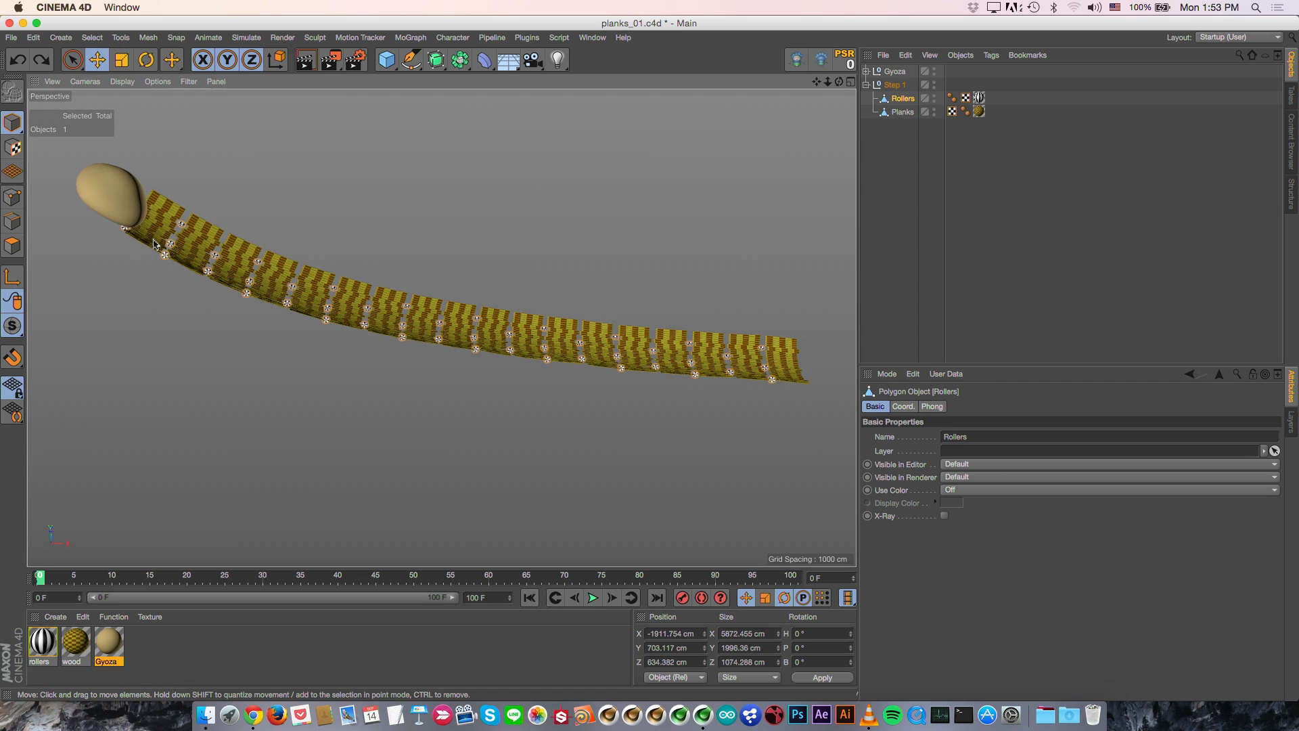
Step: Hide the Gyoza object in both the editor and the renderer
scroll(155, 244, "up", 5)
double_click(934, 71)
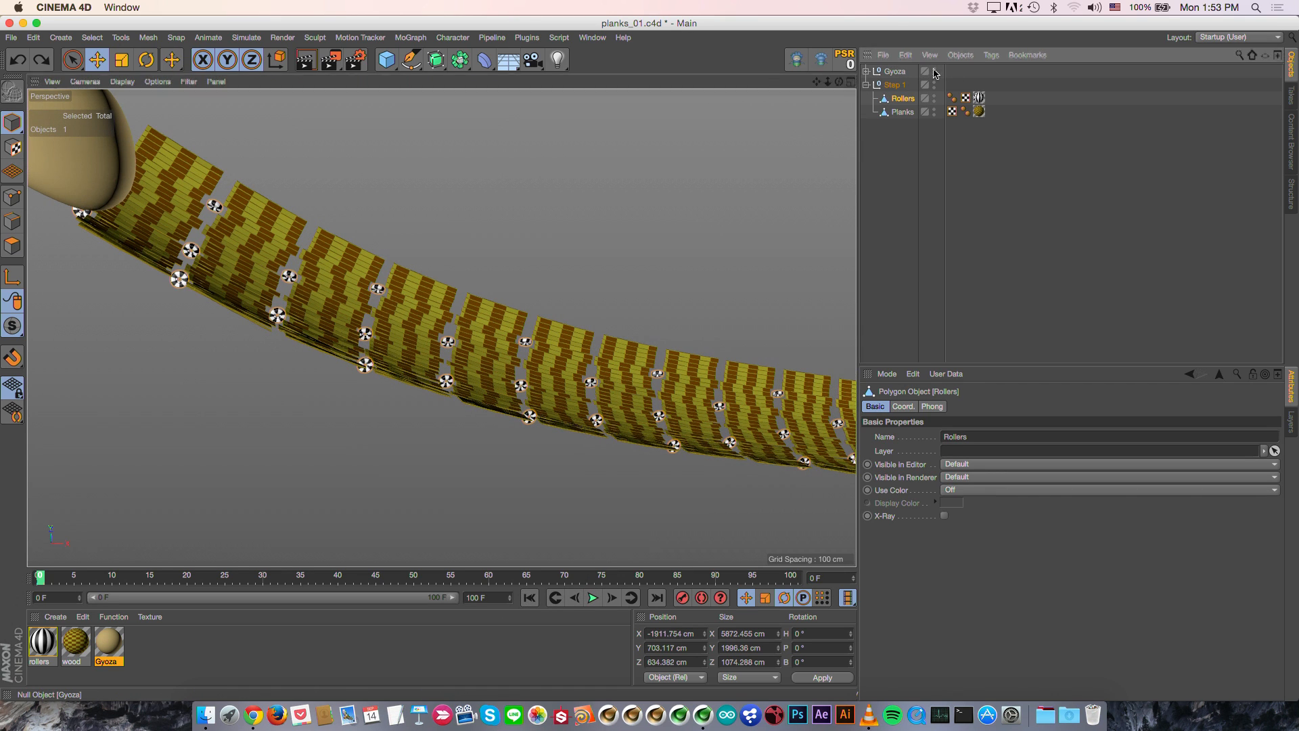
left_click_drag(286, 196, 388, 309, "alt")
scroll(443, 290, "up", 5)
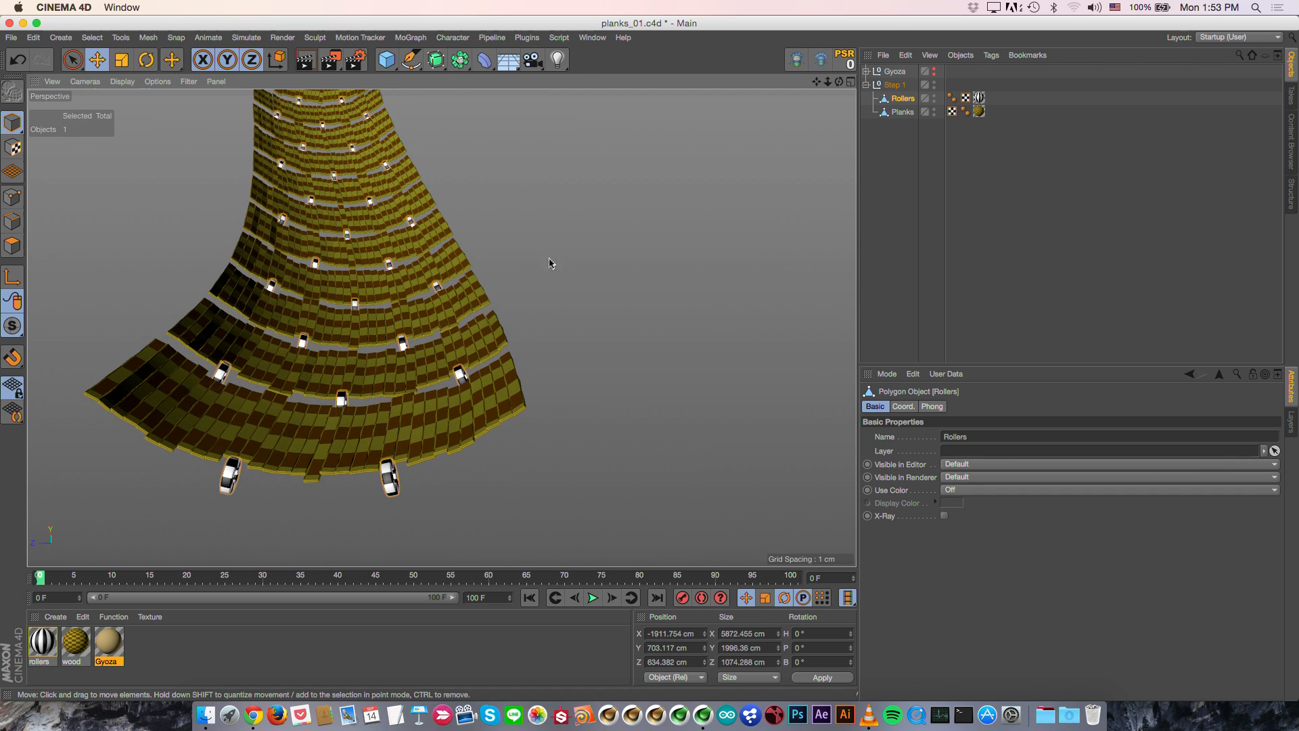
Step: Place the Rollers inside a MoGraph Fracture object and set its Mode to Explode Segments
left_click(414, 38)
left_click(421, 171)
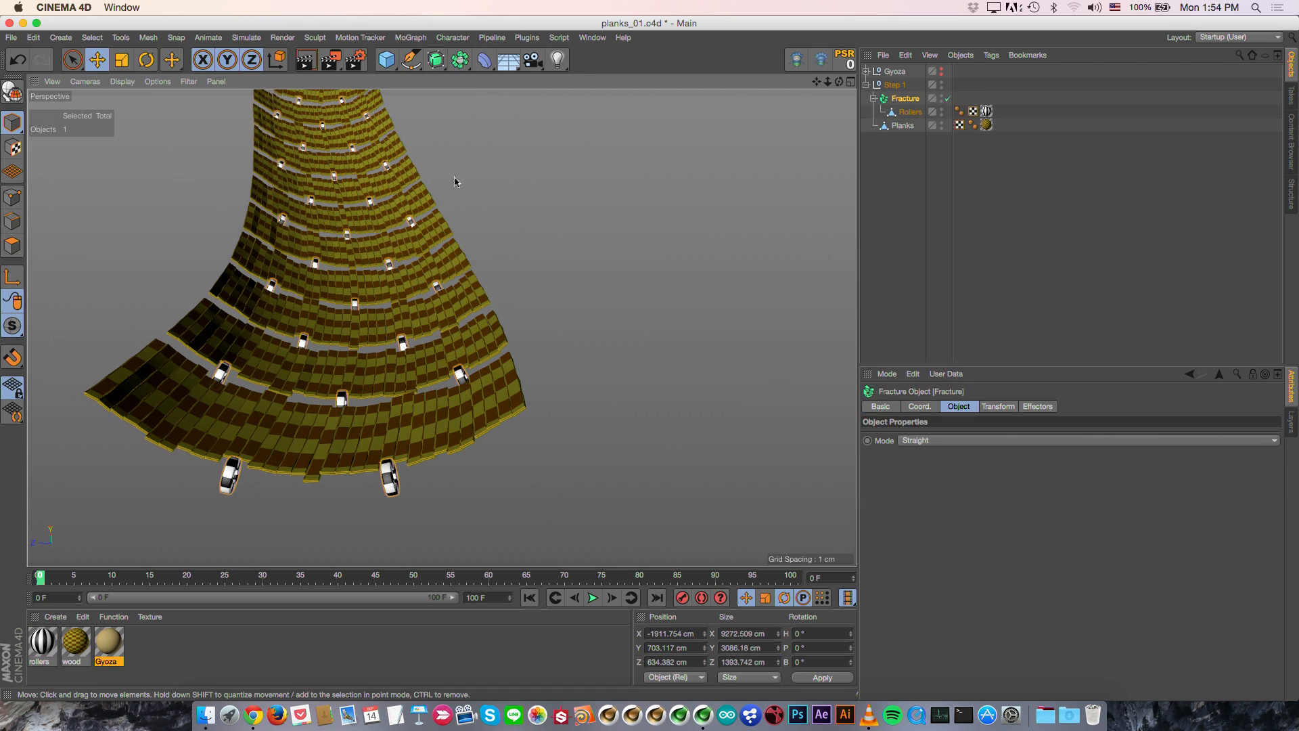
left_click(931, 442)
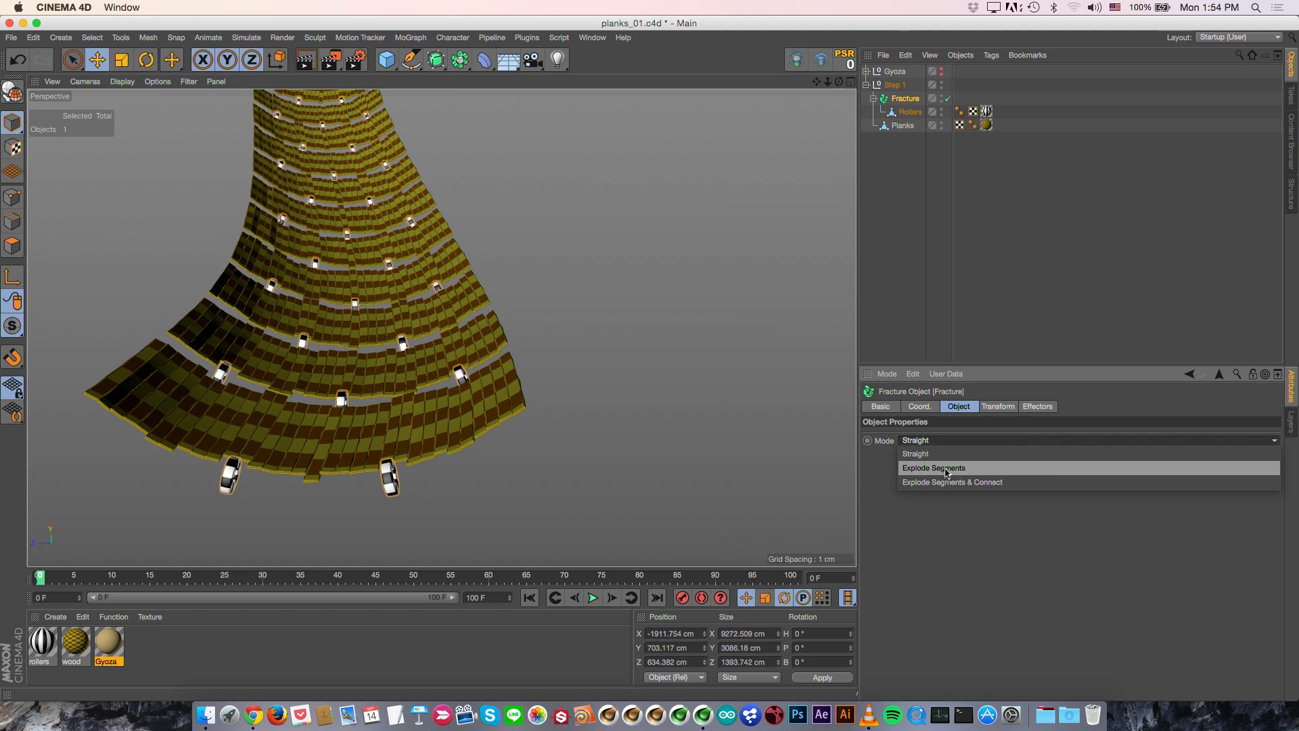
left_click(946, 469)
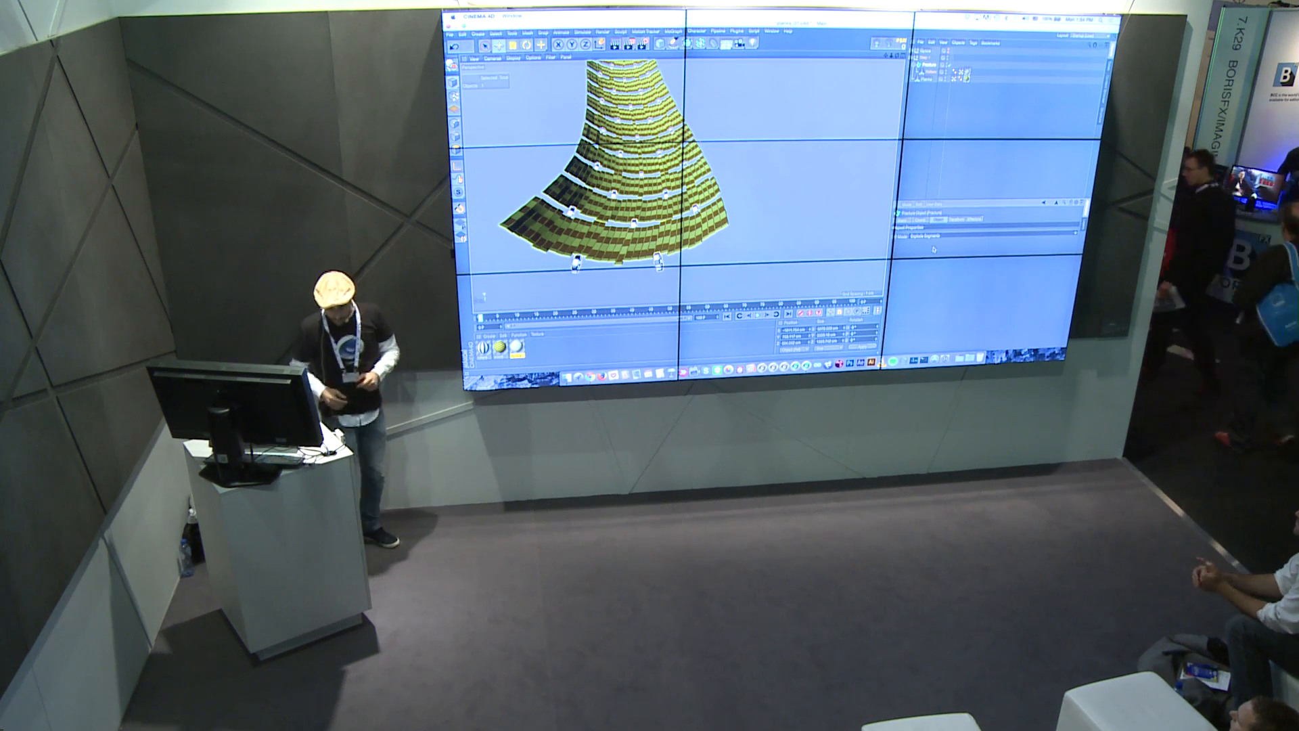
Step: Test spinning each roller with the Fracture's Transform R.B value, up to about 1117°, and reset it to 0°
left_click(956, 220)
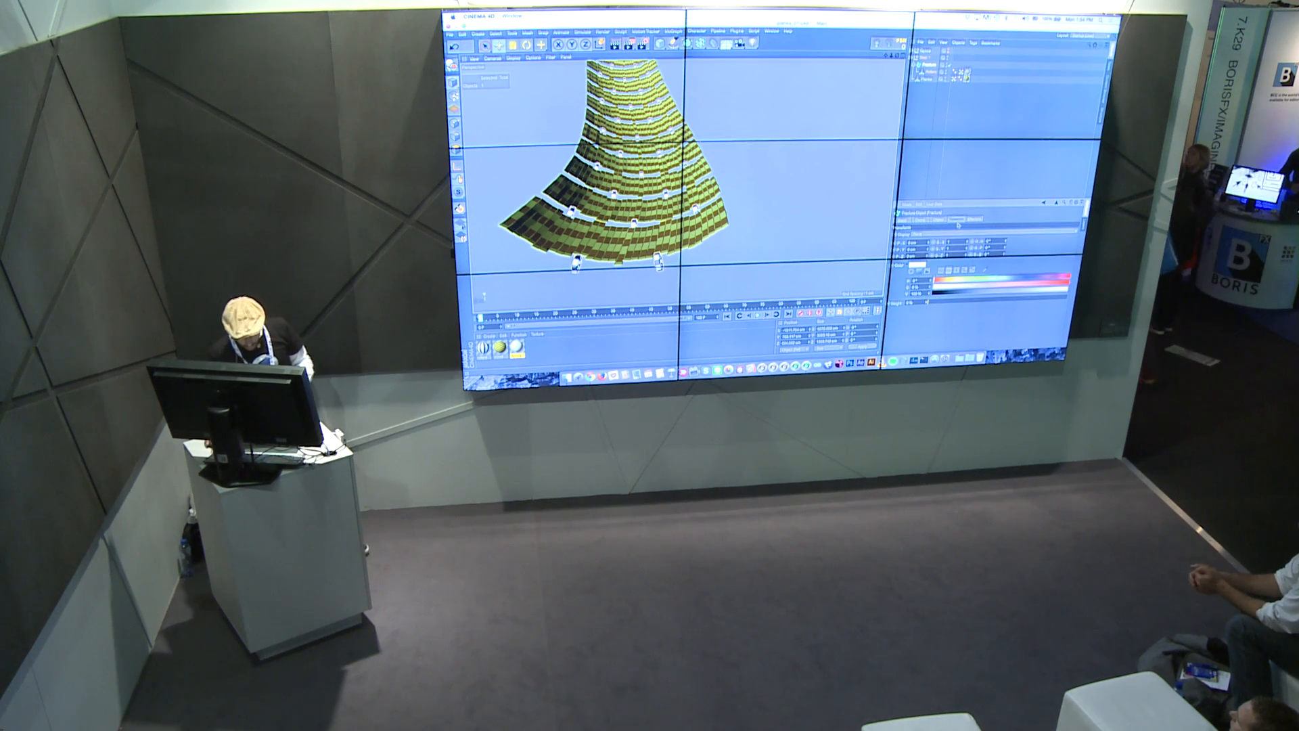
left_click_drag(1004, 241, 1004, 255)
key("super+z")
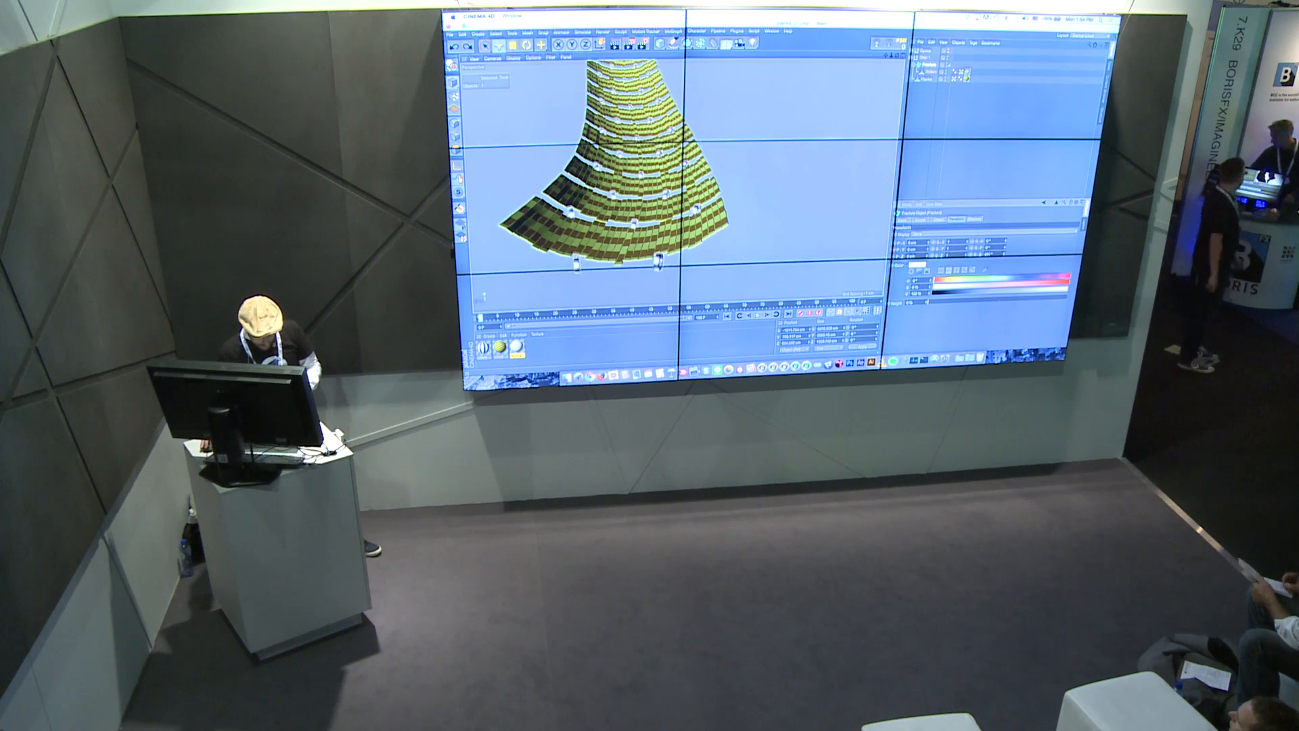
right_click_drag(632, 231, 697, 218, "alt")
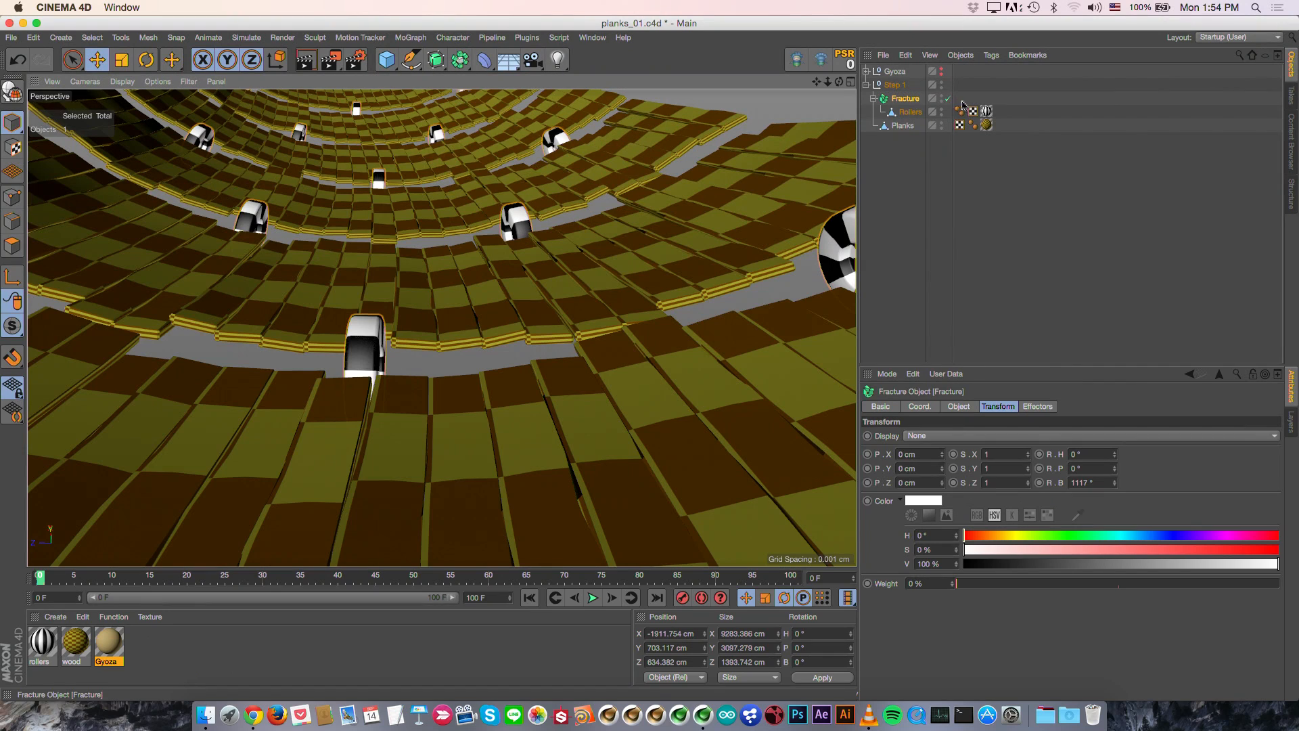
left_click(1101, 482)
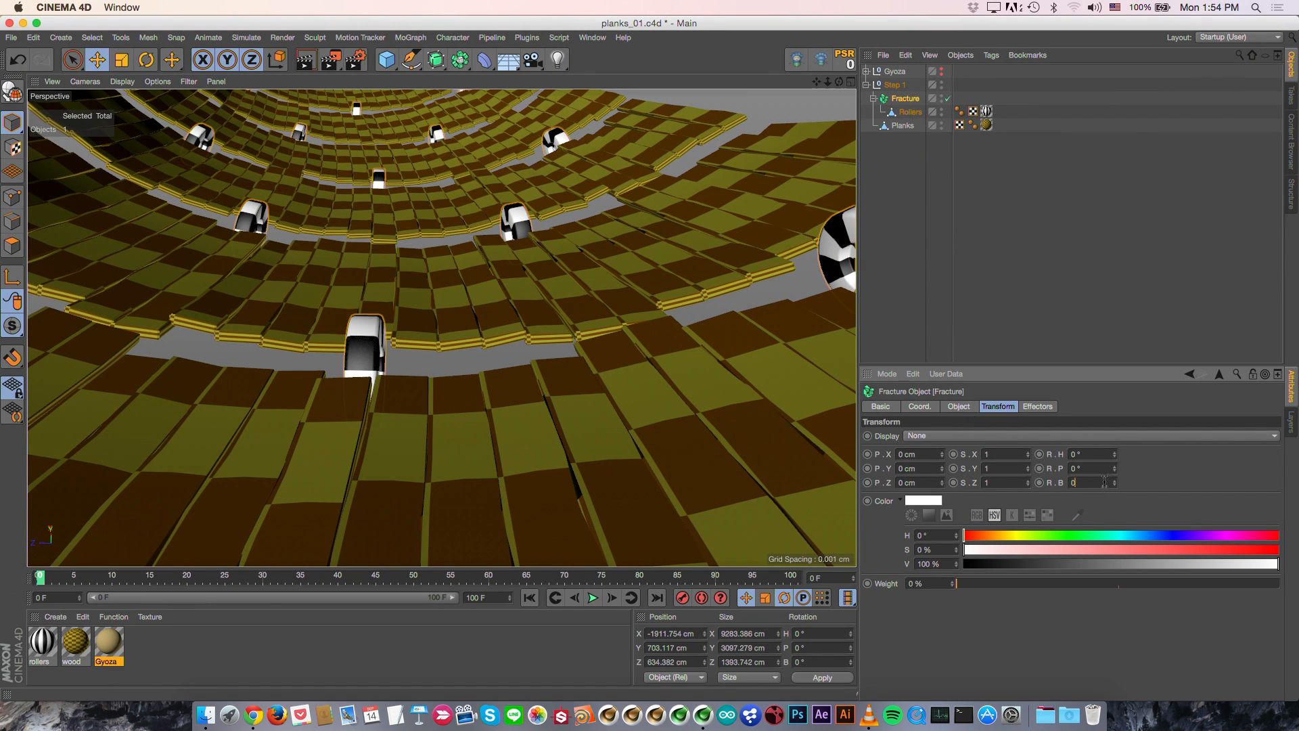
key("Return")
Step: Spin the rollers again by varying the Fracture's R.B, including about 448°, and restore it to 0°
left_click_drag(1115, 482, 825, 487)
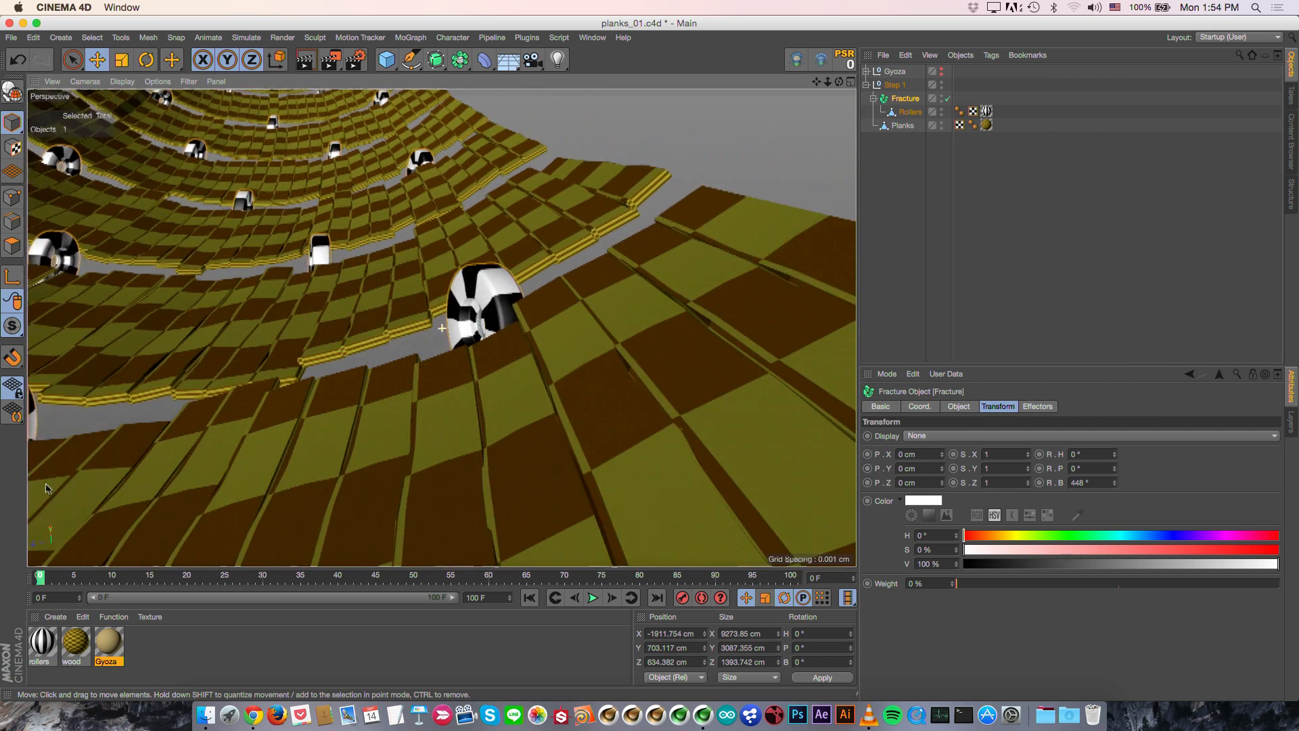
left_click(1103, 484)
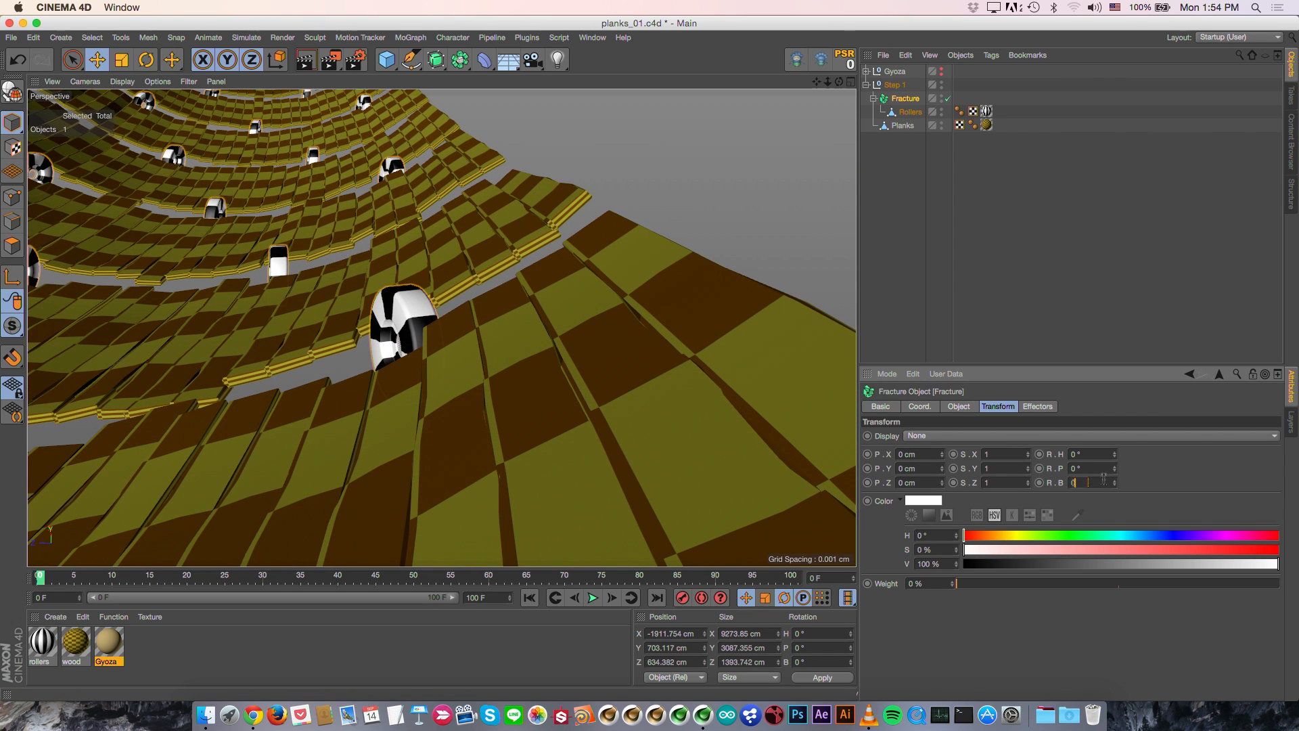
type("0")
key("Return")
left_click_drag(1114, 484, 1114, 348)
key("super+z")
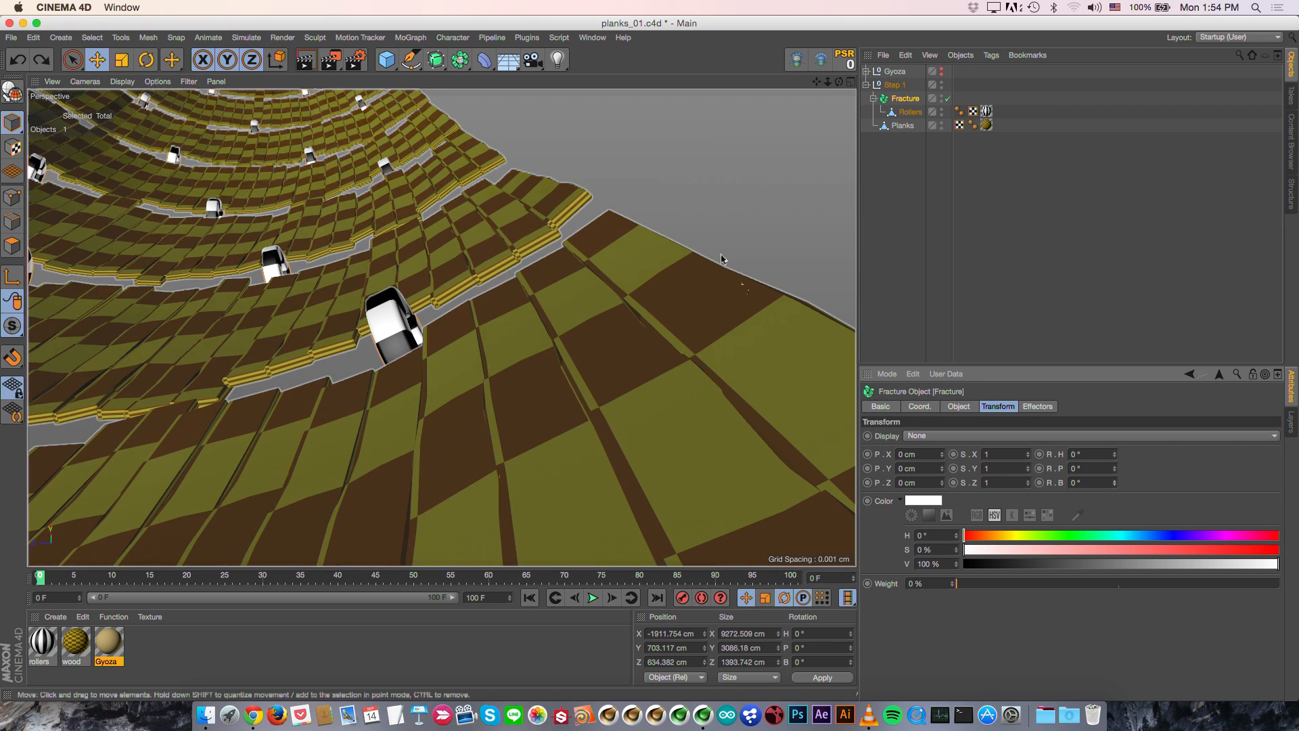
Step: Convert the Fracture object into editable geometry and expand it to reveal the separated roller polygon objects with their full tag rows
left_click(900, 101)
left_click_drag(477, 233, 349, 316, "alt")
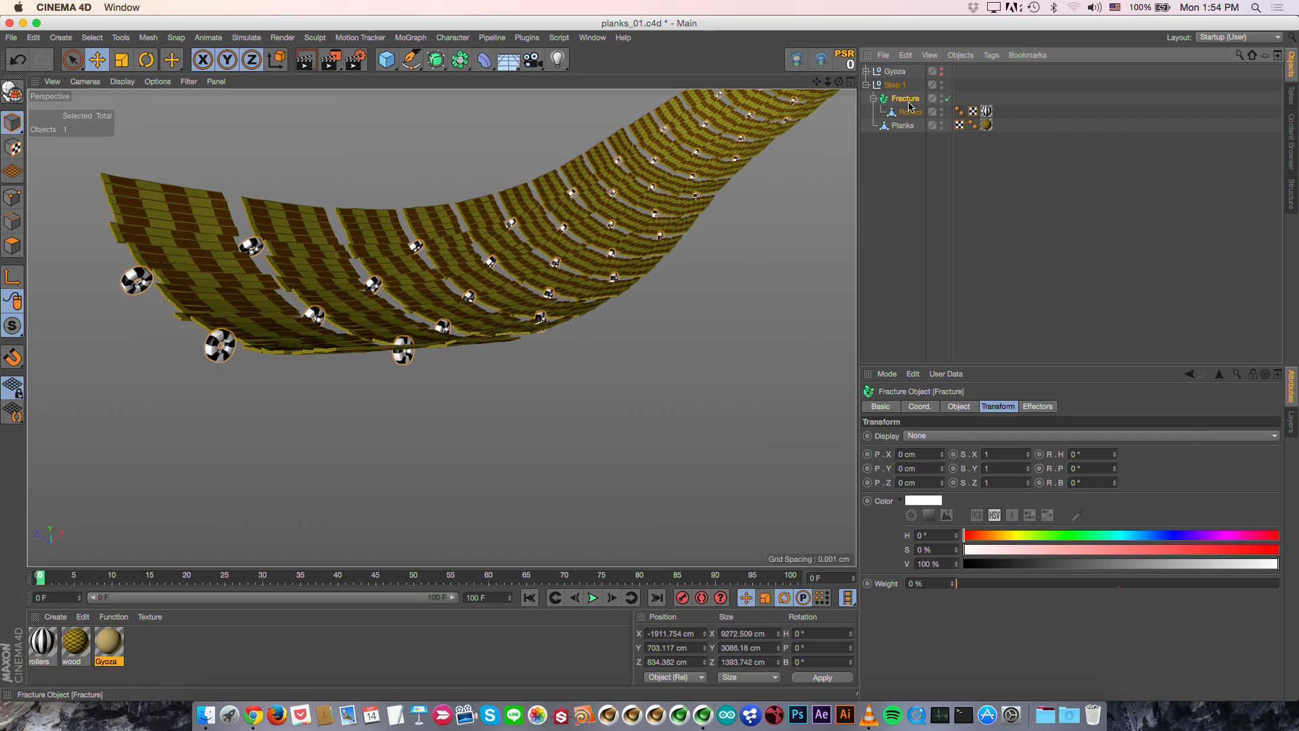
key("c")
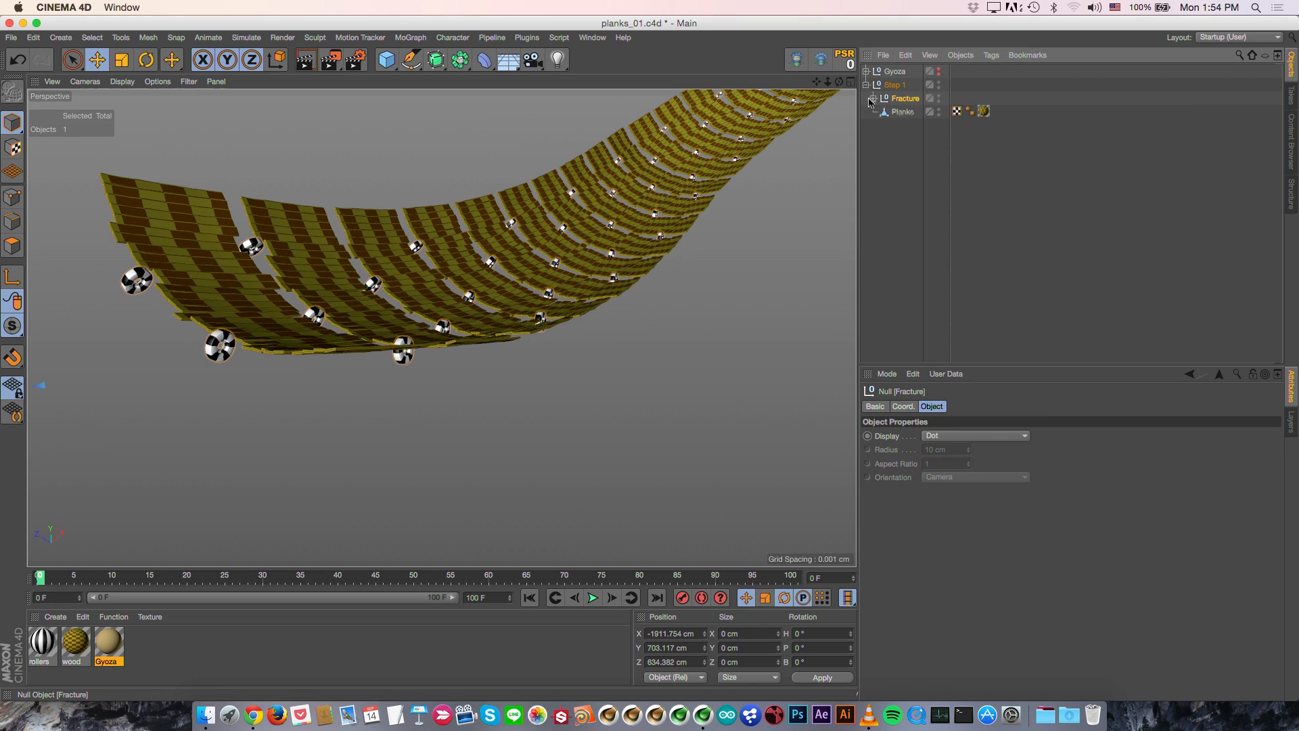
left_click(872, 99)
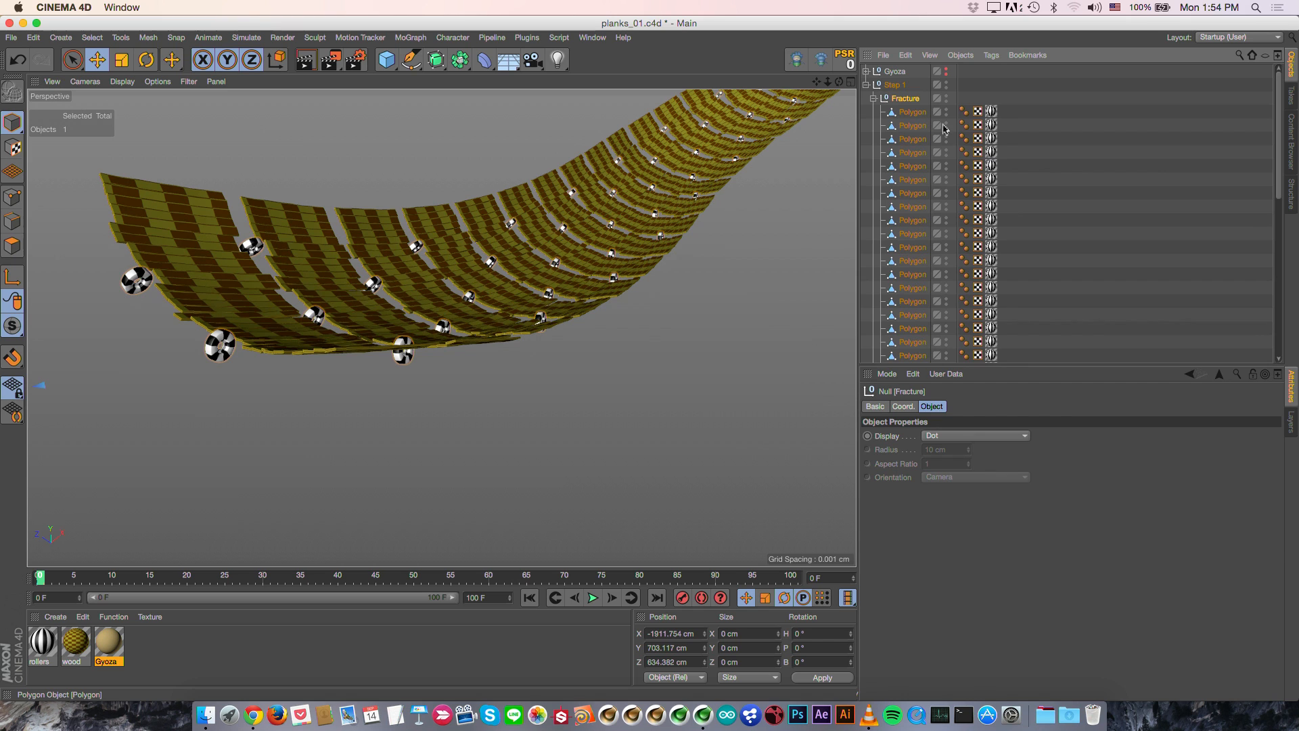
left_click_drag(957, 126, 1130, 134)
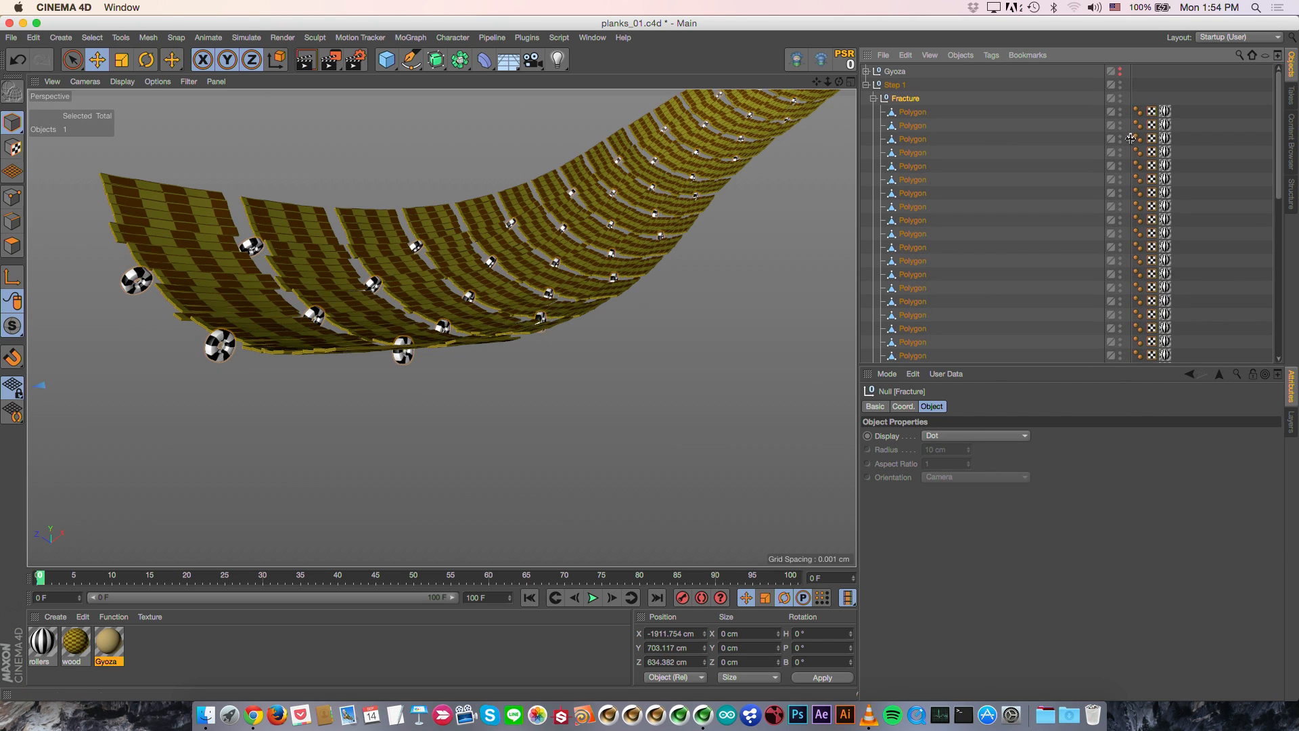
Step: Select all the polygon objects under Fracture without their parent and rename them Roller
middle_click(910, 100)
left_click(917, 101, "super")
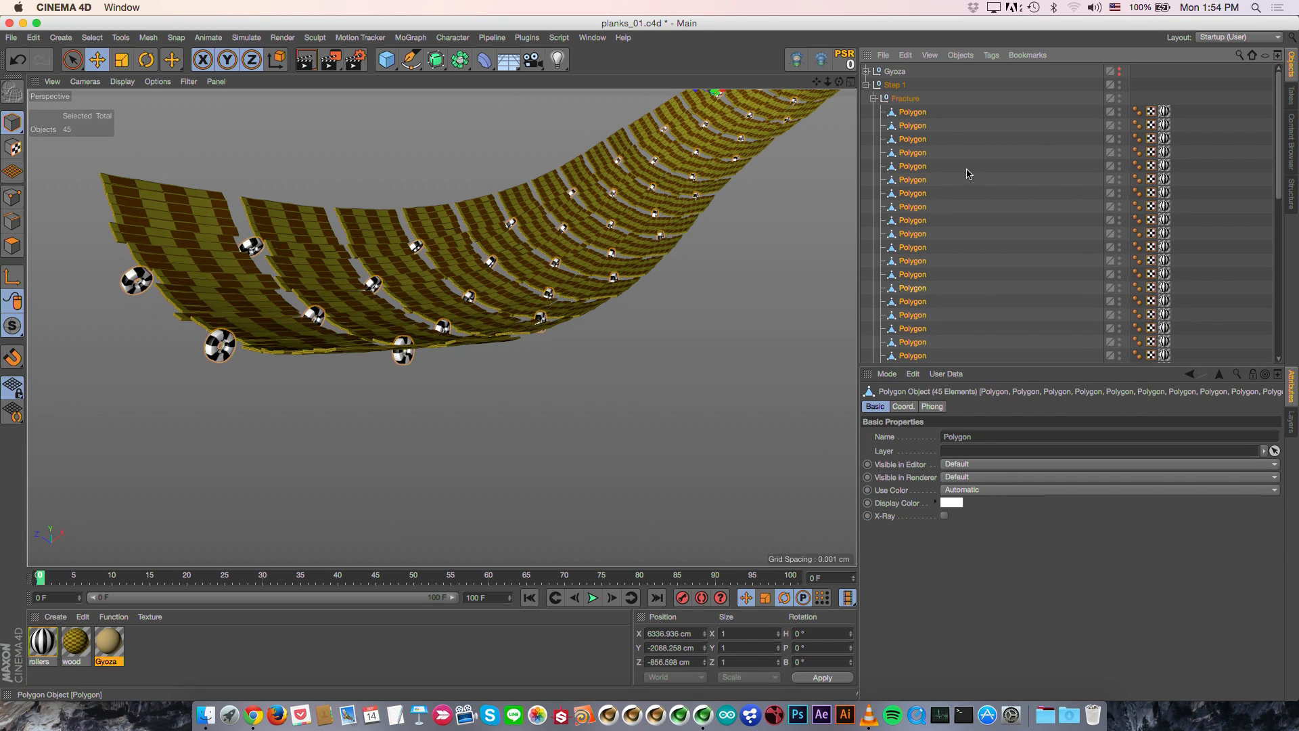
left_click(938, 436)
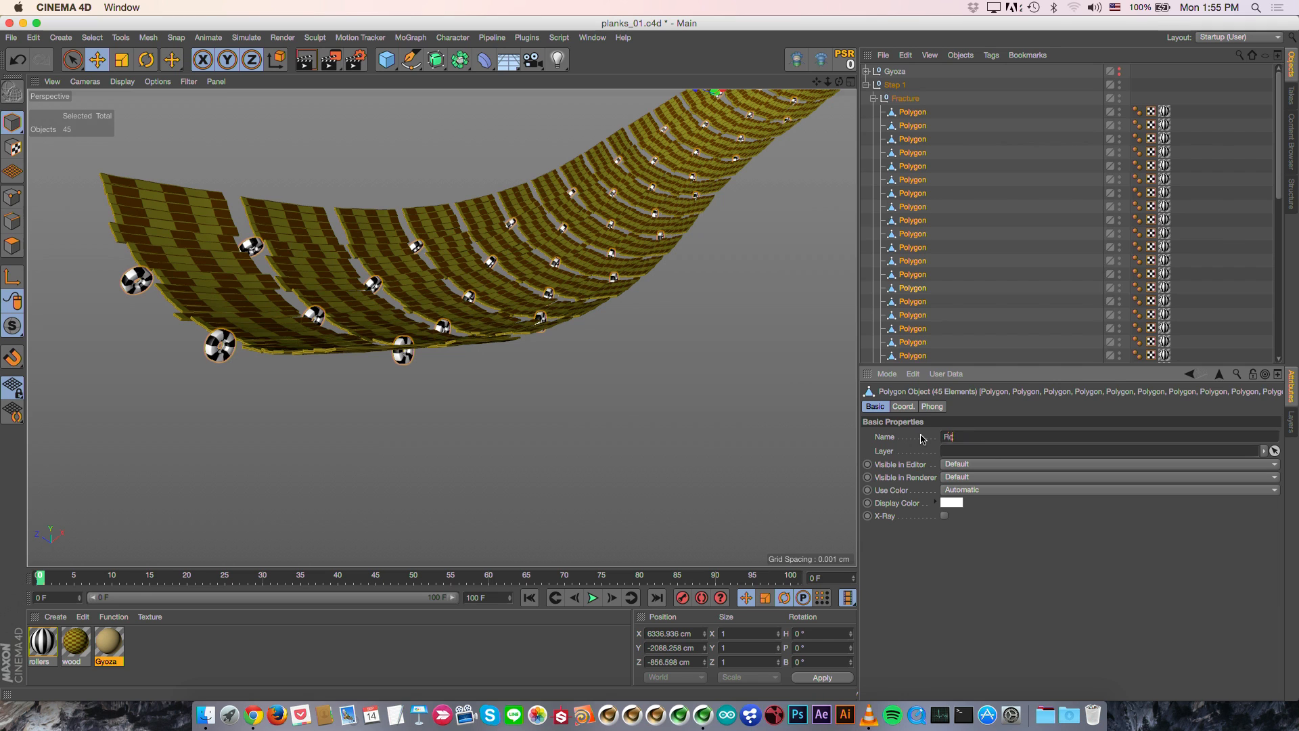
key("Return")
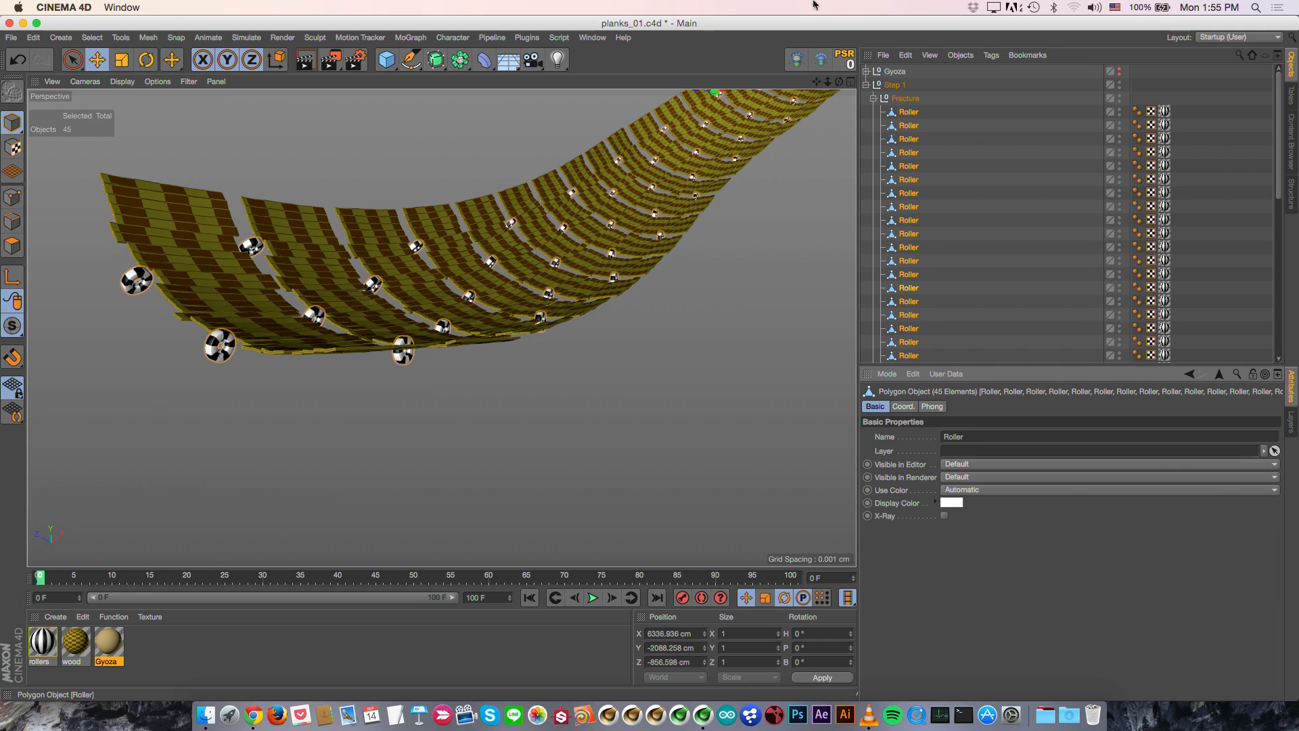
Step: Number the selected rollers with the Naming Tool by adding the replace suffix _$N to their names
left_click(118, 38)
left_click(132, 98)
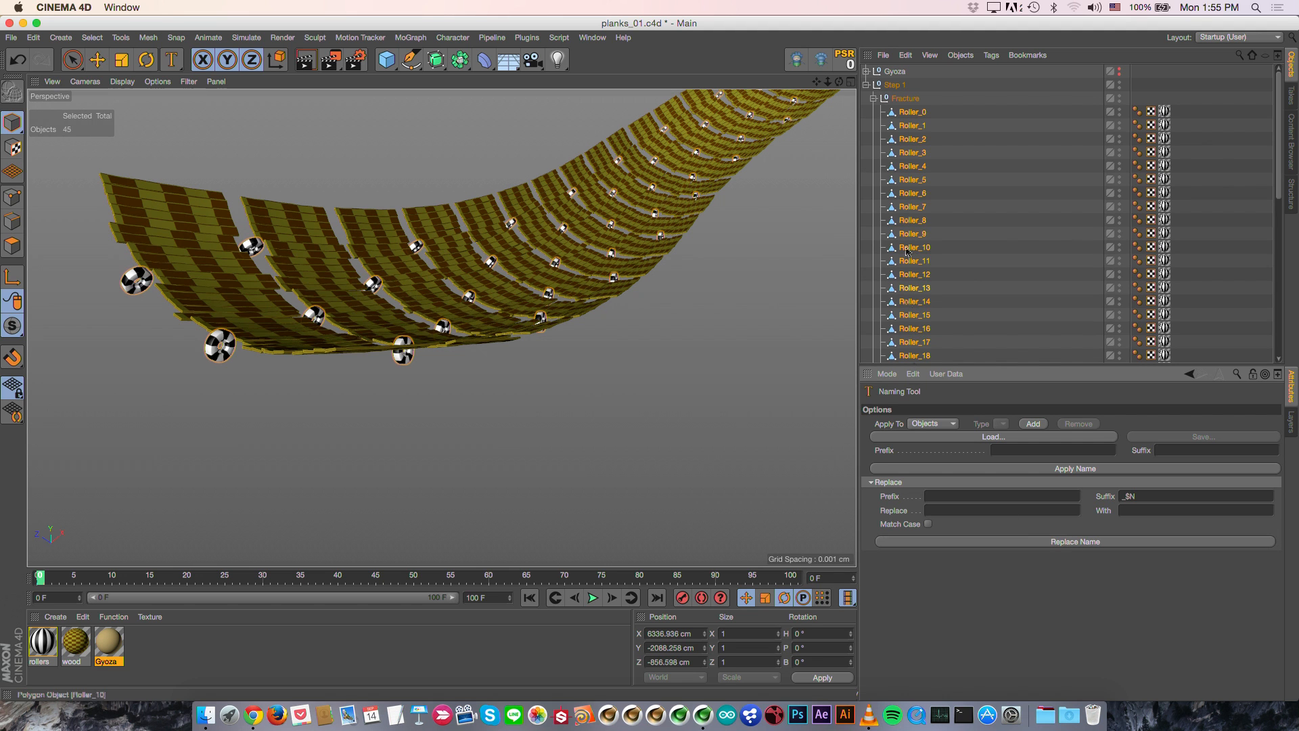
scroll(987, 203, "down", 10)
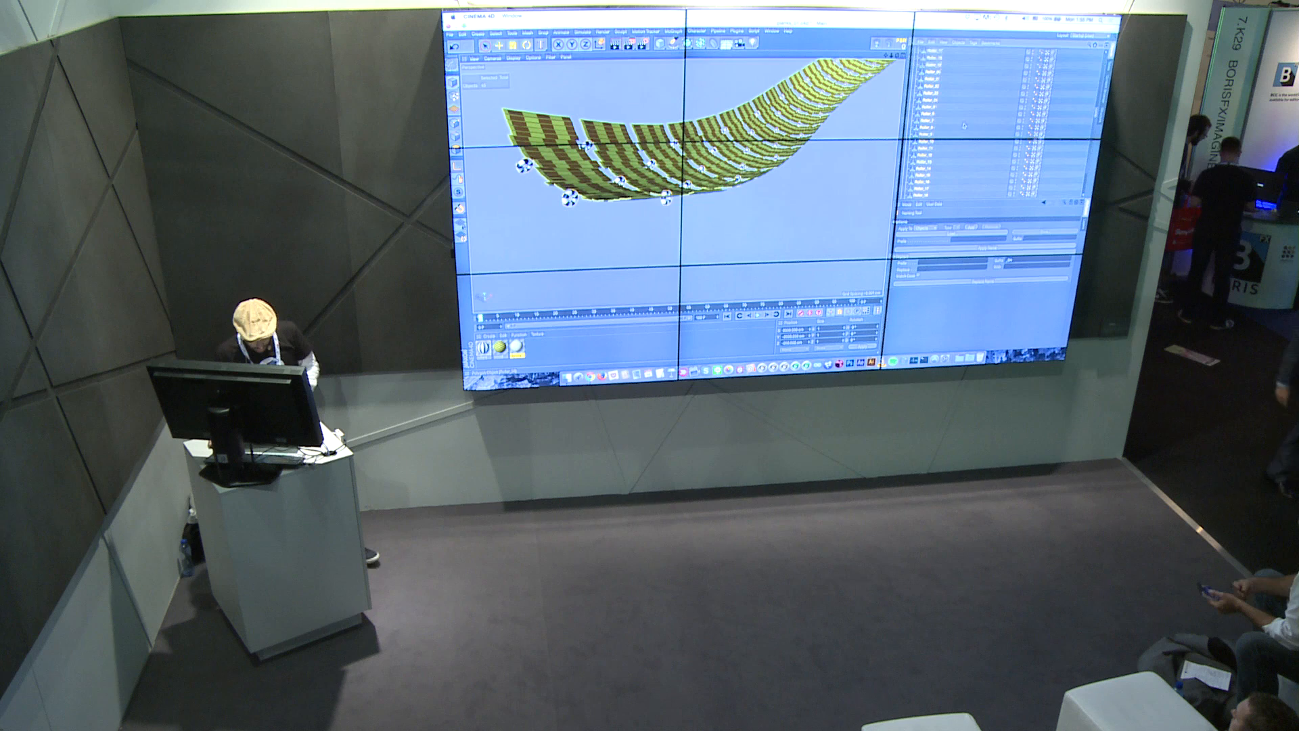
Step: Select one polygon on the flat side of Roller_44, the roller at the slide's near end
left_click(946, 97)
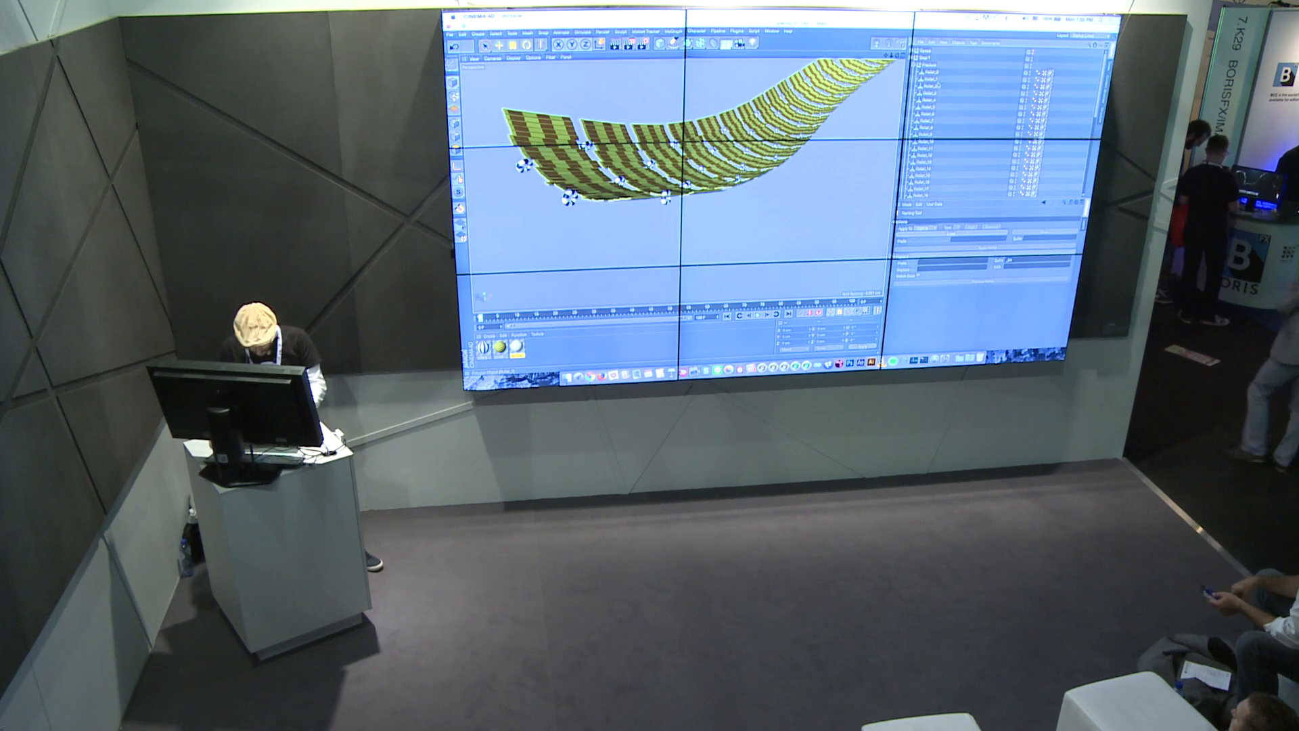
key("e")
left_click(569, 198)
scroll(531, 202, "up", 10)
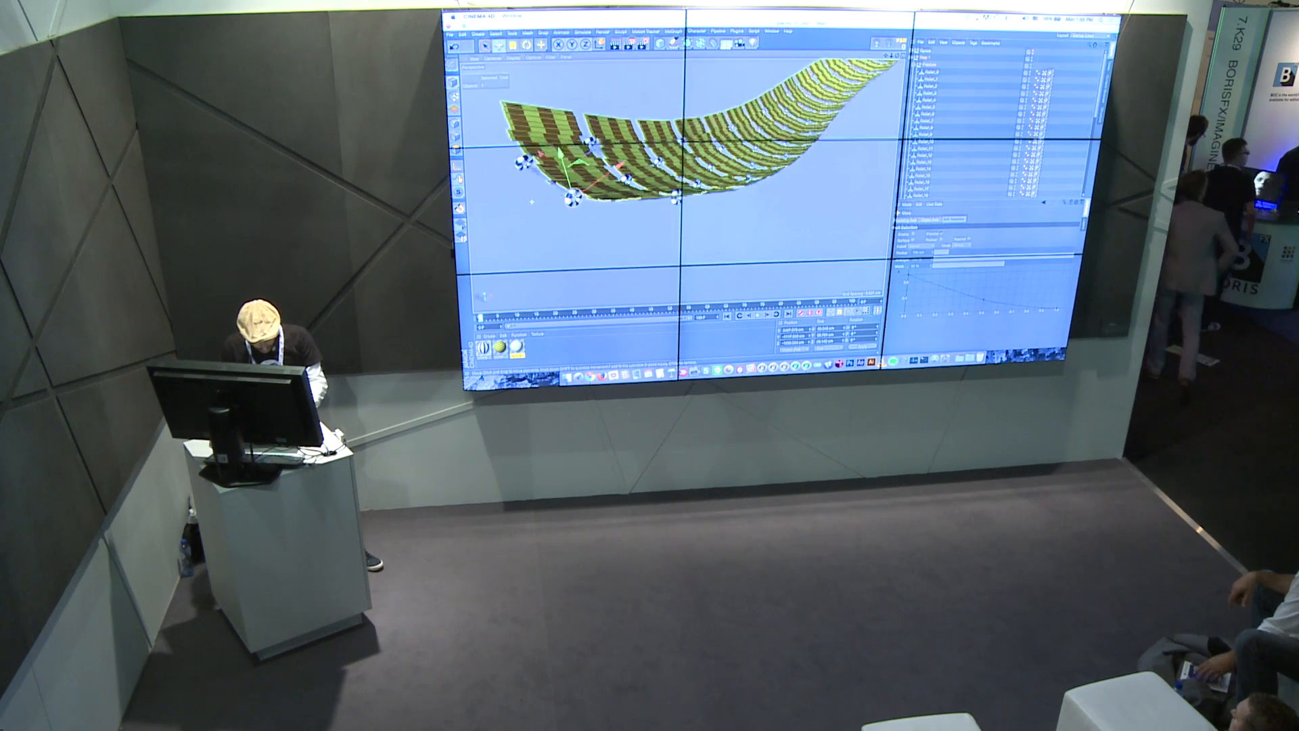
scroll(531, 202, "down", 4)
left_click_drag(532, 201, 572, 180, "alt")
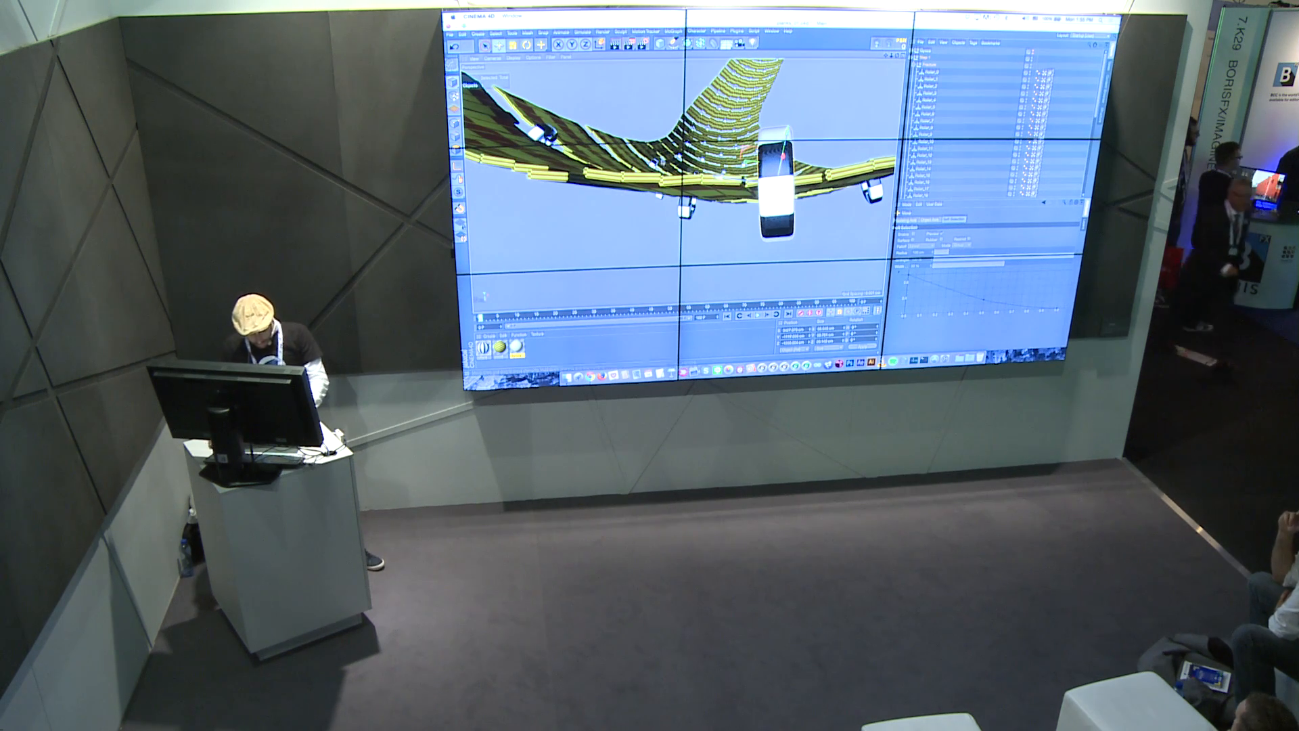
left_click_drag(676, 169, 730, 156, "alt")
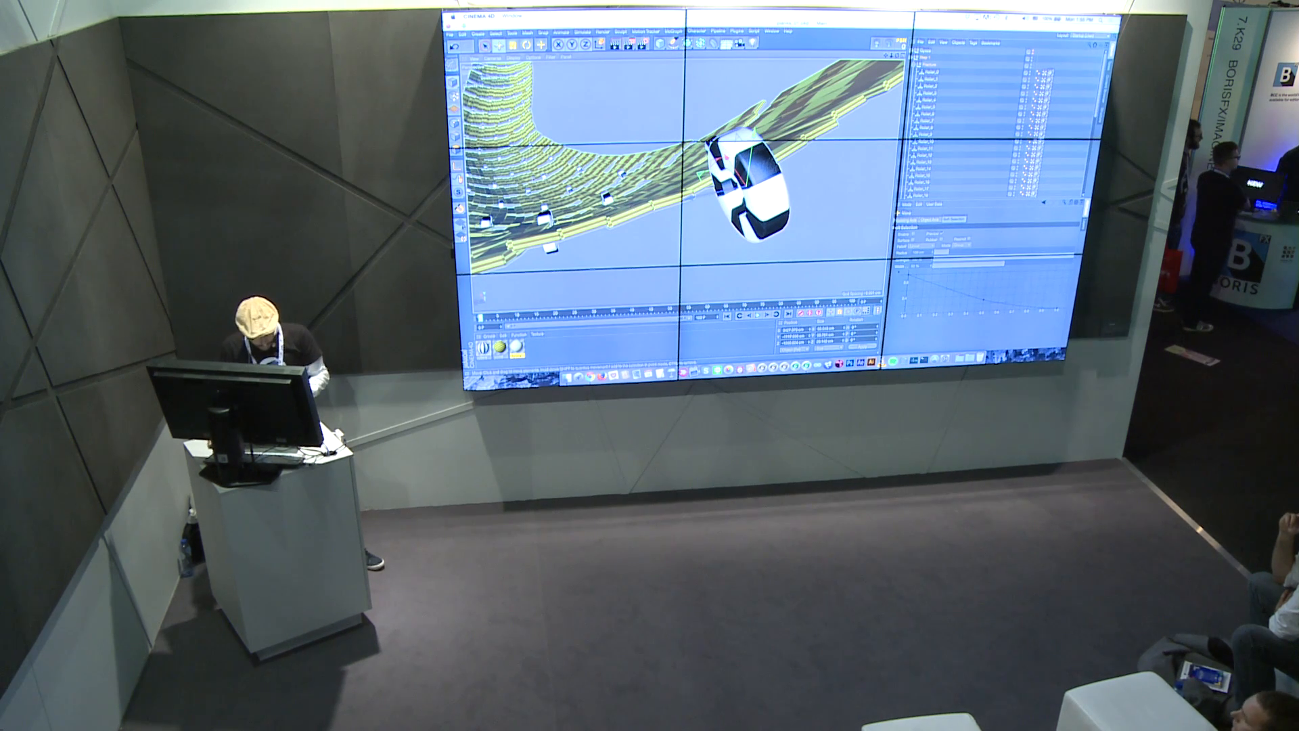
left_click(456, 149)
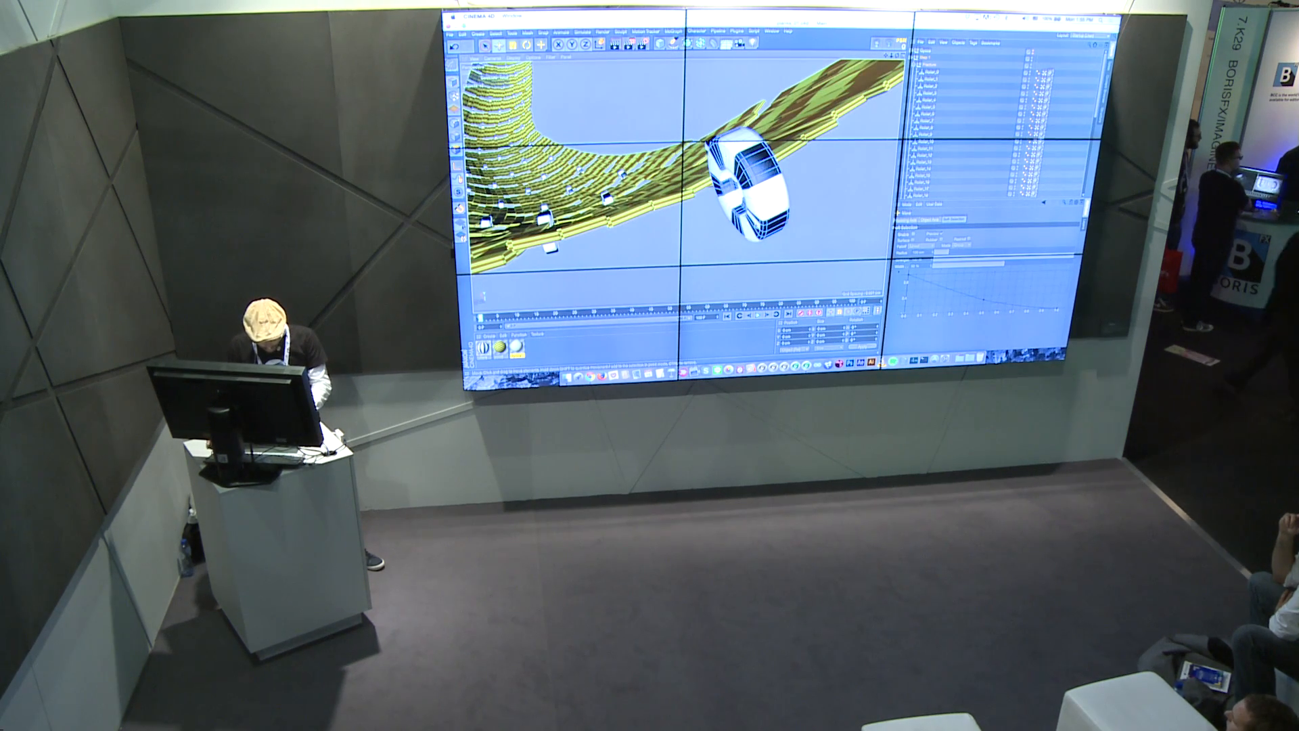
left_click_drag(649, 193, 747, 207, "alt")
left_click_drag(677, 176, 751, 159, "alt")
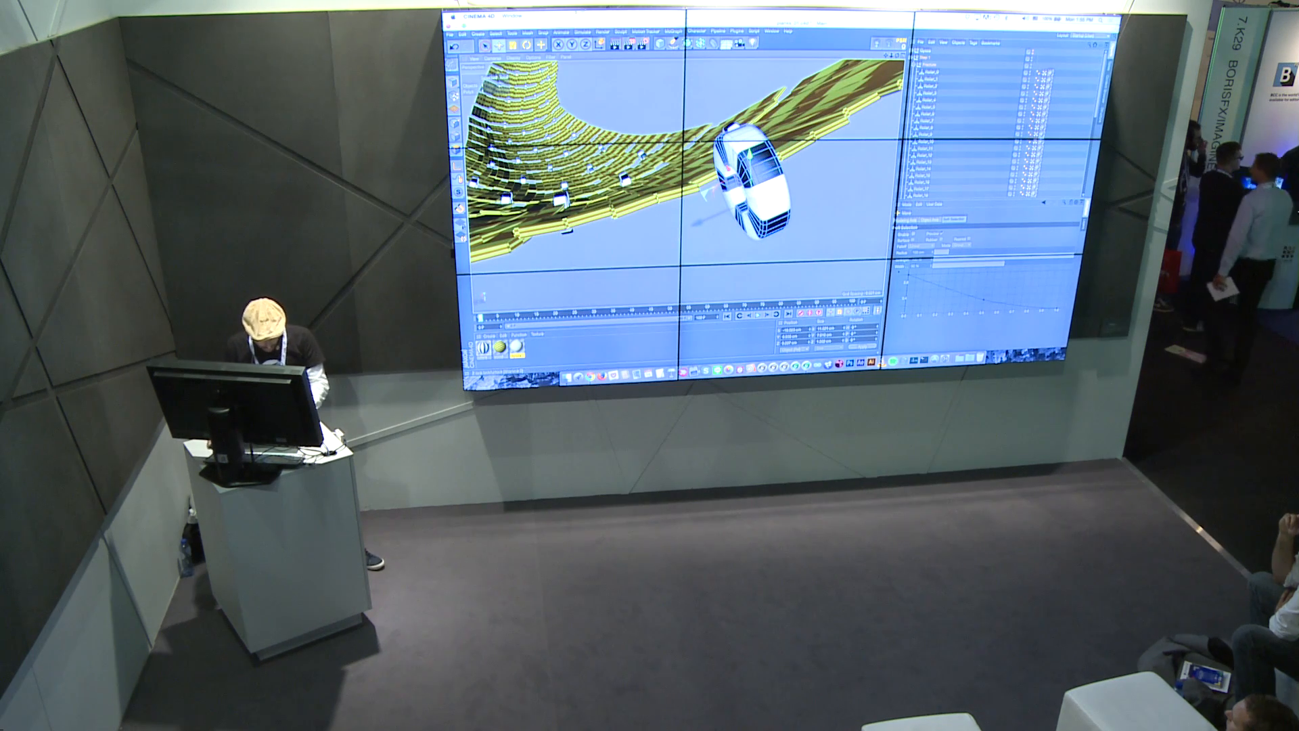
Step: Align Roller_44's axis to the selected polygon with Axis Center, using Alignment only, Axis All and Alignment Normals
left_click(527, 32)
mouse_move(544, 103)
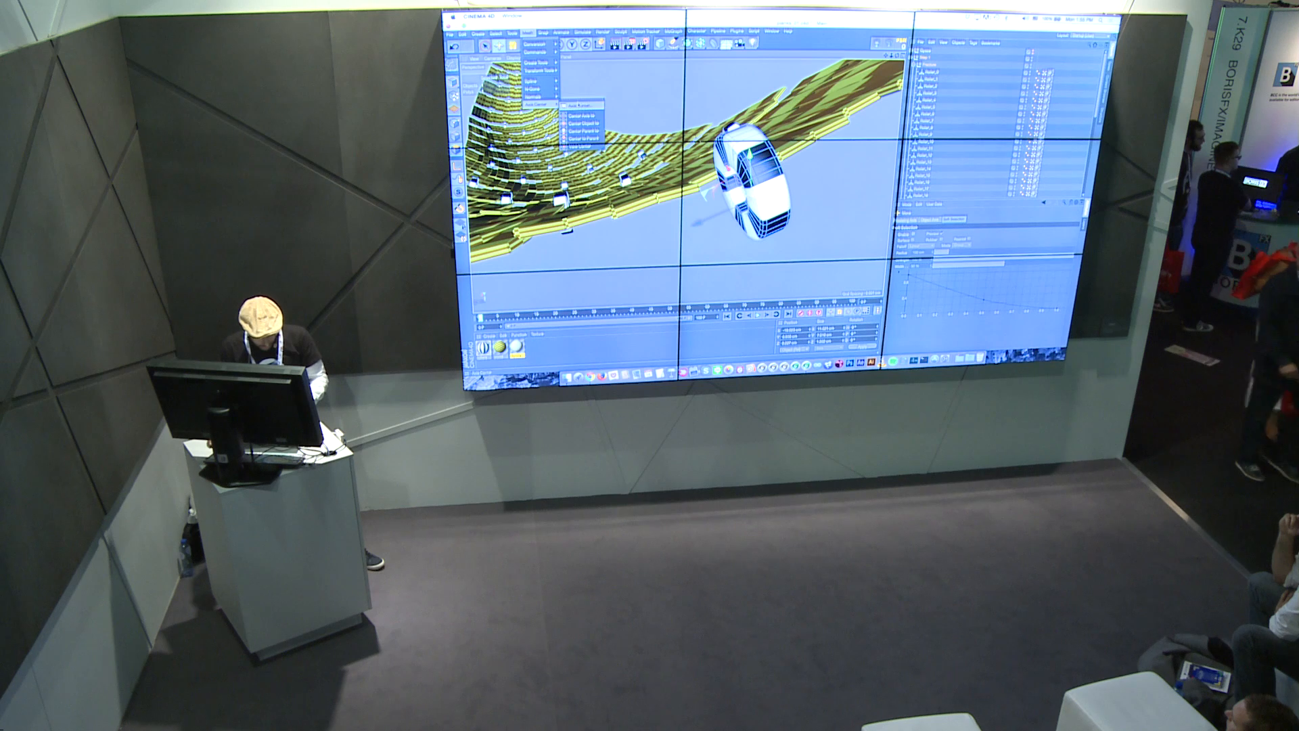
left_click(579, 106)
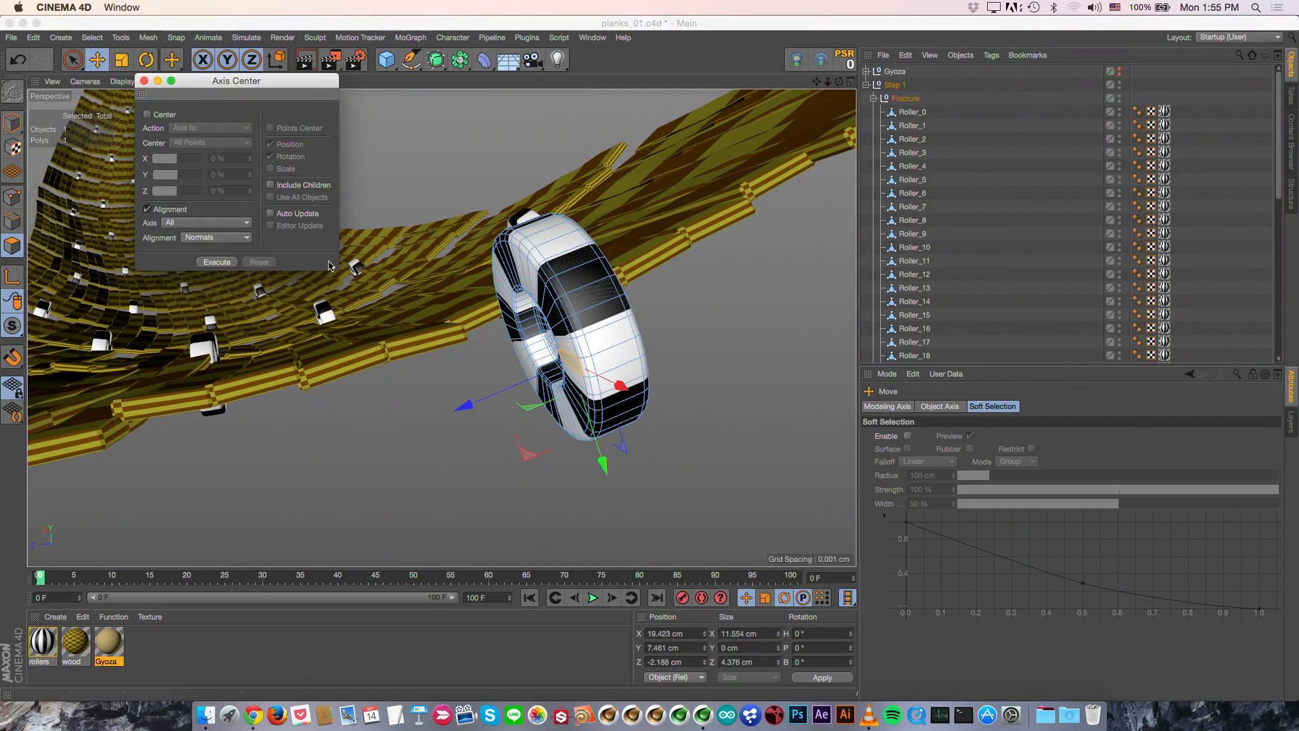
scroll(980, 253, "down", 8)
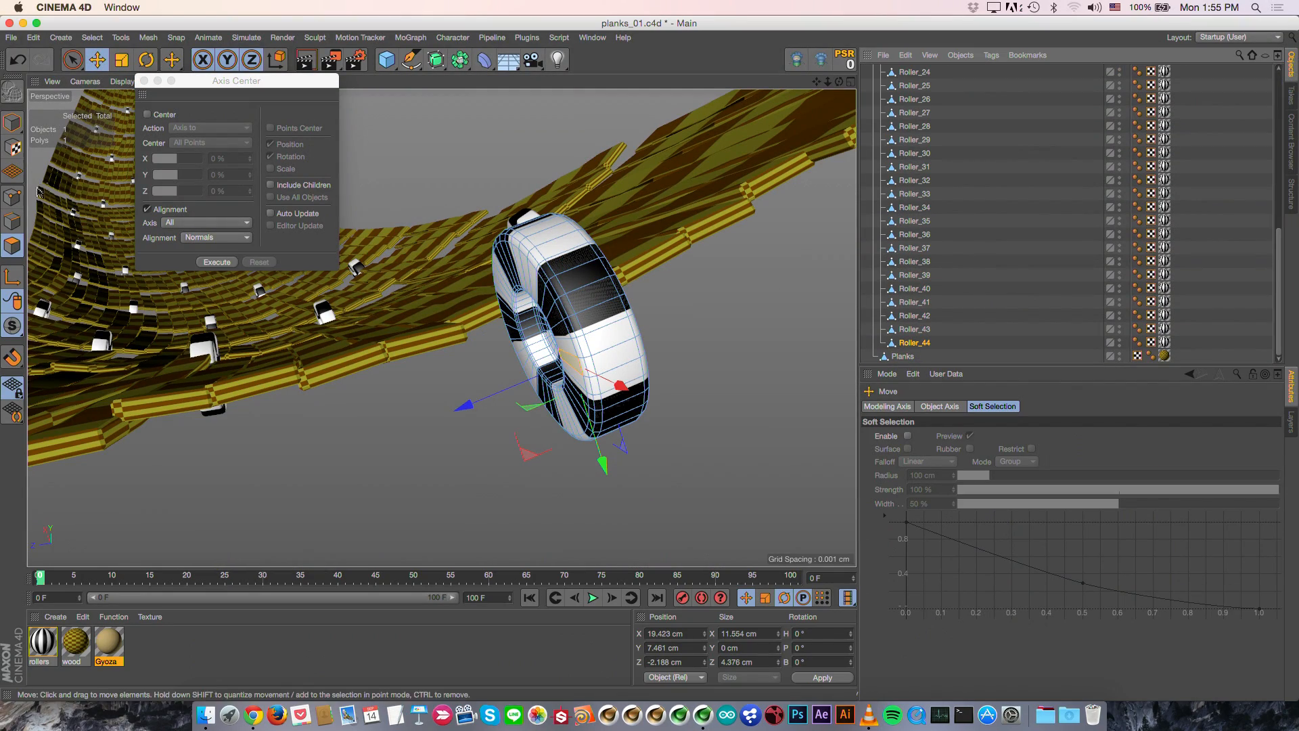
left_click(12, 122)
left_click_drag(546, 252, 491, 299, "alt")
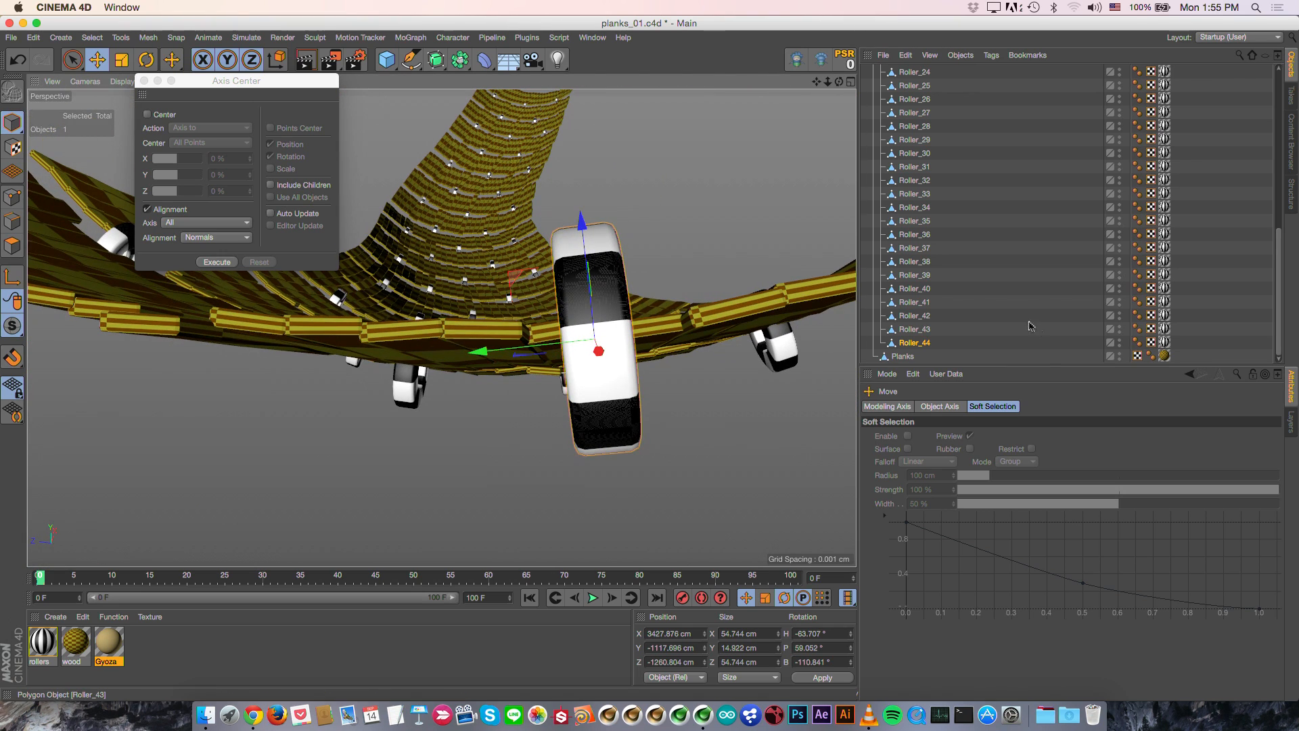
Step: Freeze all of Roller_44's coordinates so its position and rotation are zeroed
left_click(914, 344)
left_click(903, 406)
left_click(940, 494)
left_click(910, 505)
Step: Test spinning Roller_44 around its aligned axis with R.H, including 167°, and reset it to 0°
mouse_move(1116, 439)
left_mouse_down()
mouse_move(1116, 416)
mouse_move(1117, 438)
left_mouse_up()
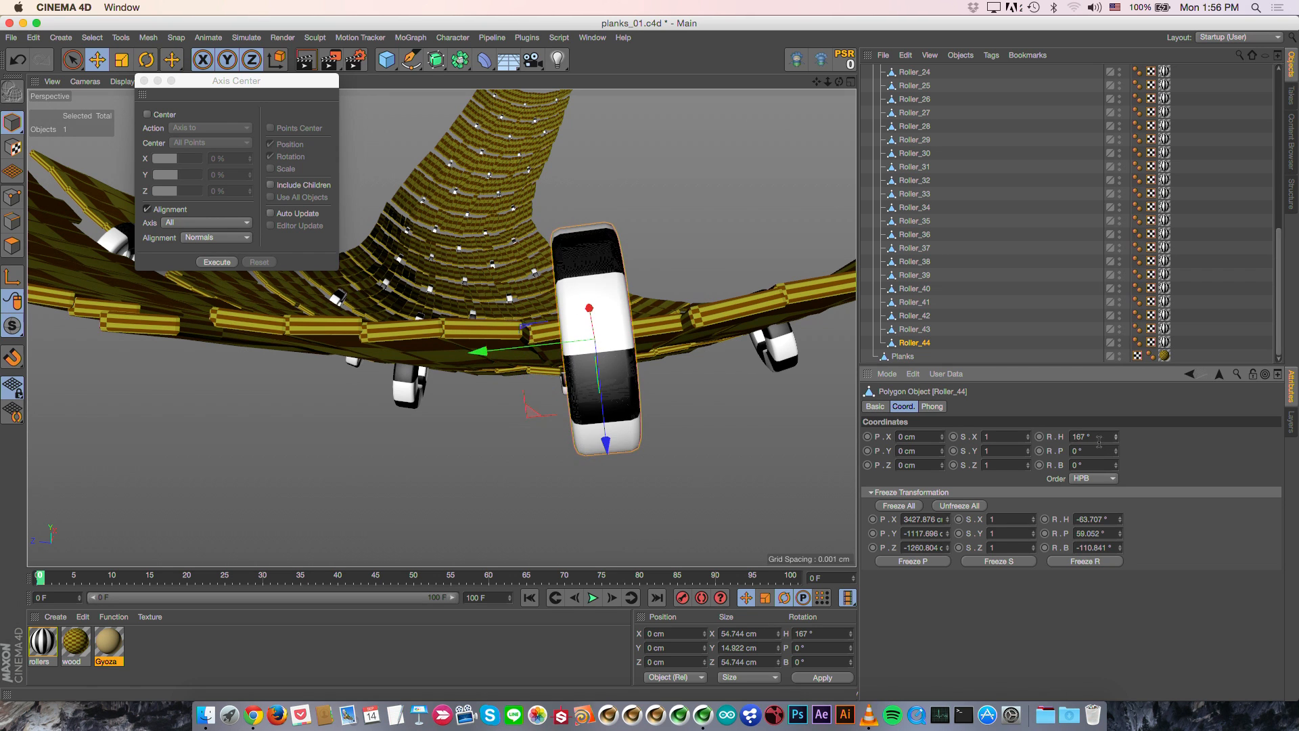
type("0")
key("Return")
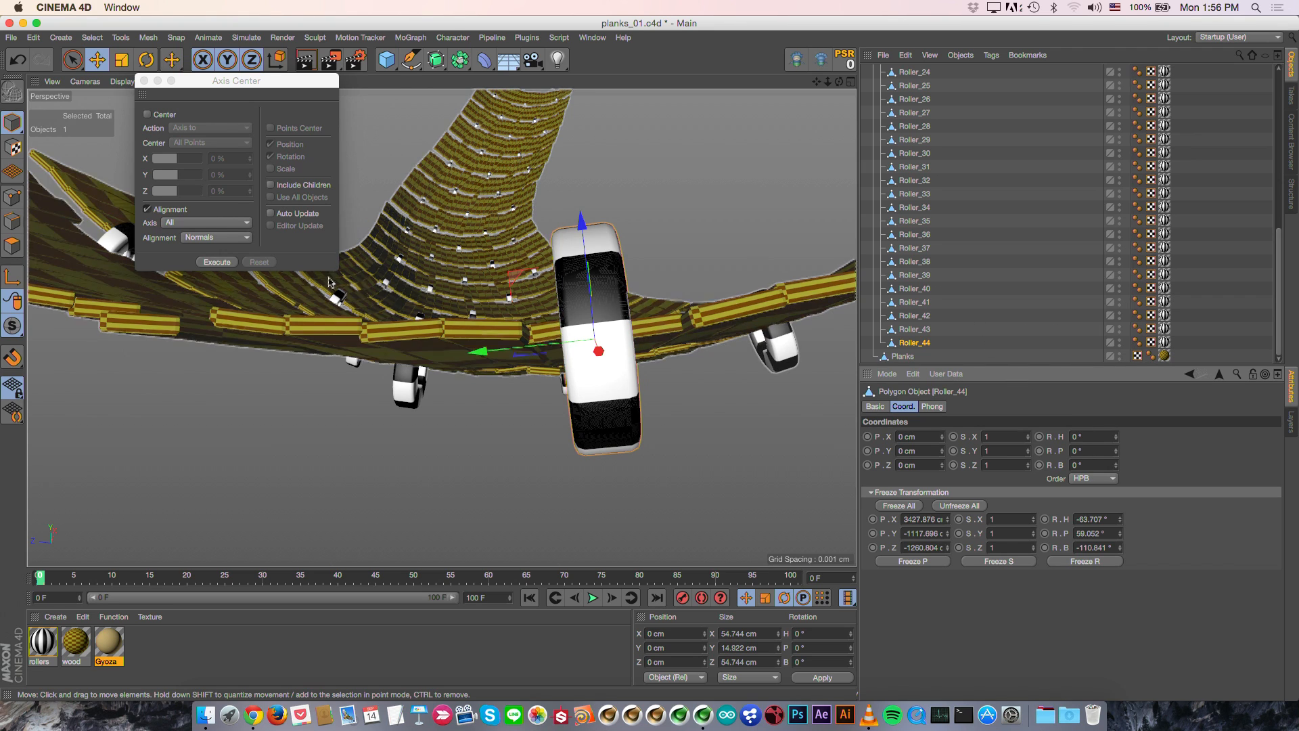
Step: Move the Axis Center window aside to clear the view of the whole plank slide and its rollers
left_click_drag(596, 354, 670, 353, "alt")
right_click_drag(604, 322, 571, 291, "alt")
left_click_drag(538, 252, 485, 289, "alt")
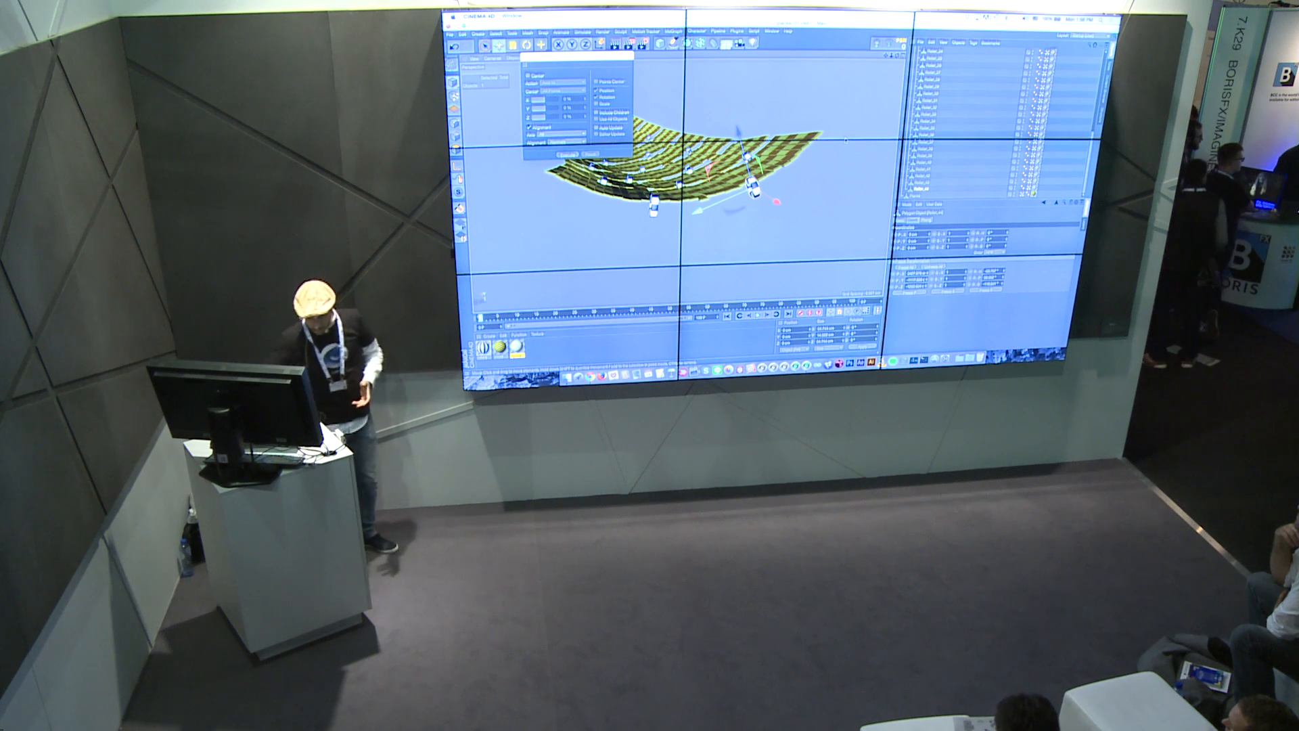
left_click_drag(597, 60, 498, 192)
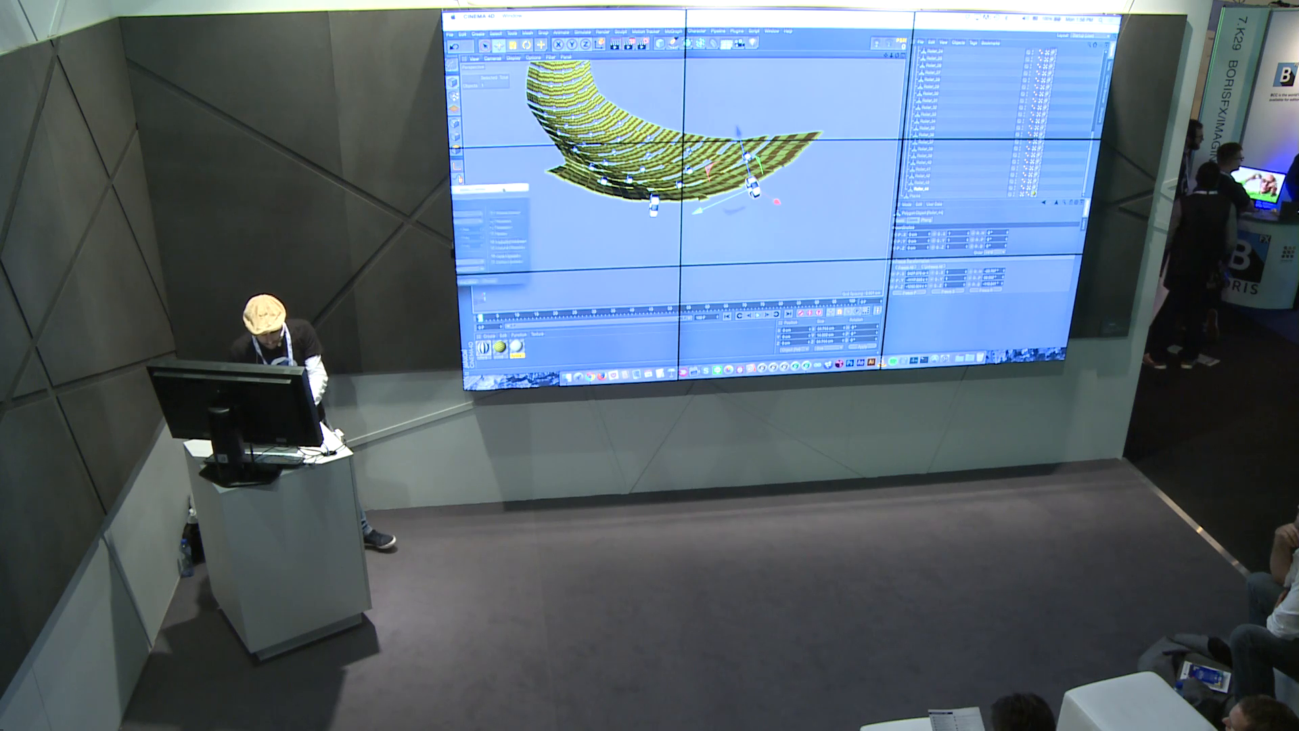
left_click_drag(630, 135, 569, 196, "alt")
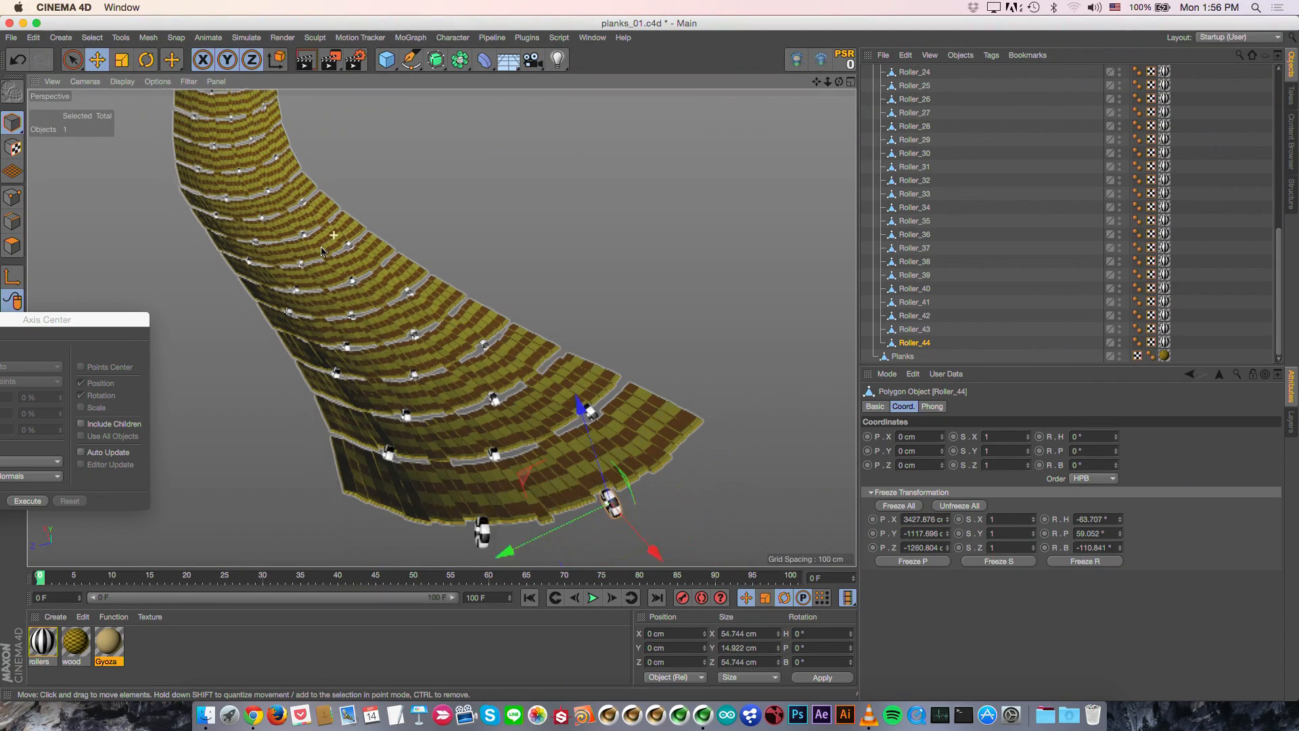
left_click_drag(470, 379, 458, 300, "alt")
Step: Store Roller_44's selected polygon as a polygon selection tag and name it align
scroll(459, 299, "up", 5)
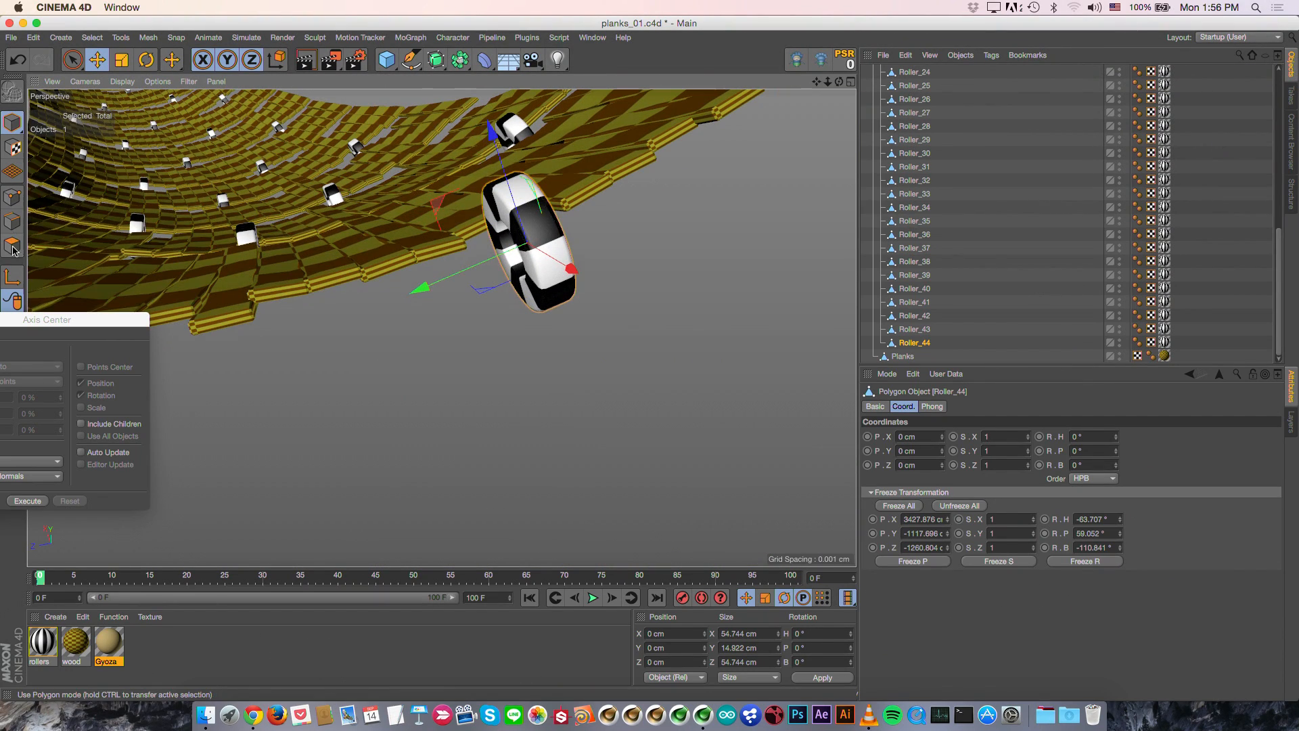
key("Return")
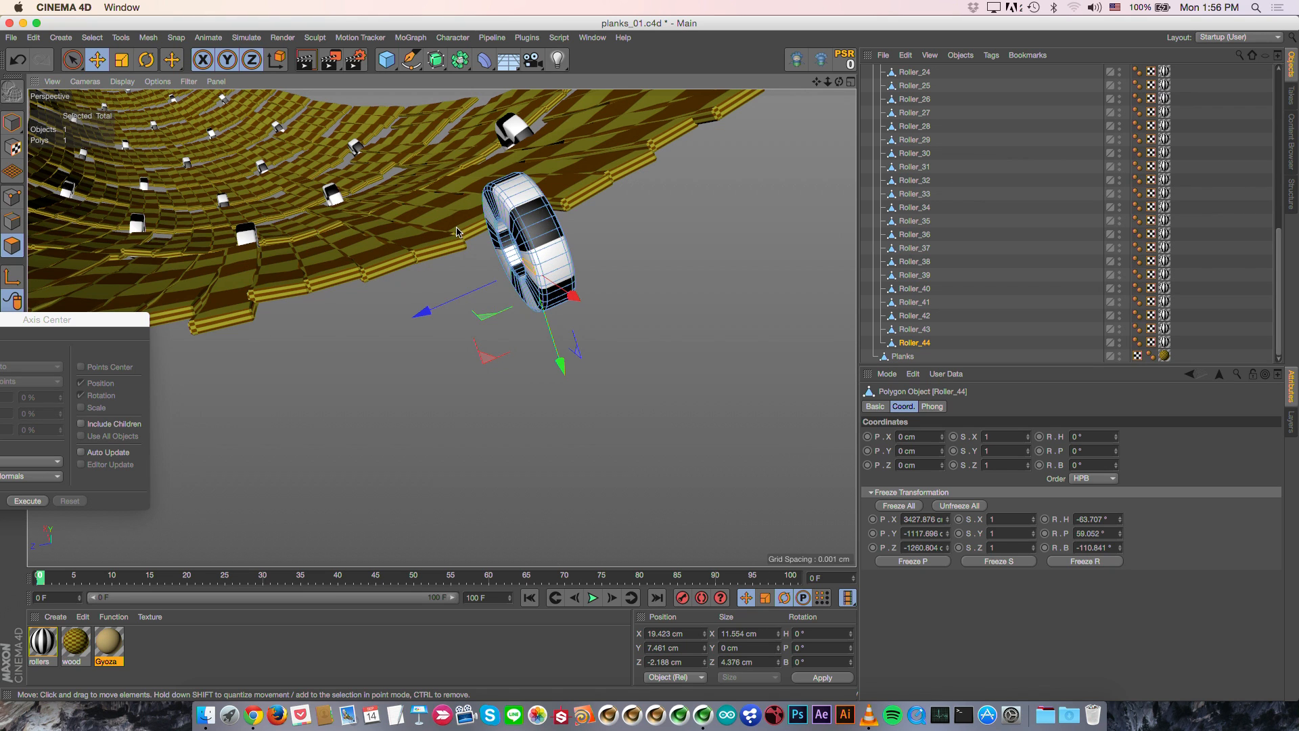
left_click(92, 38)
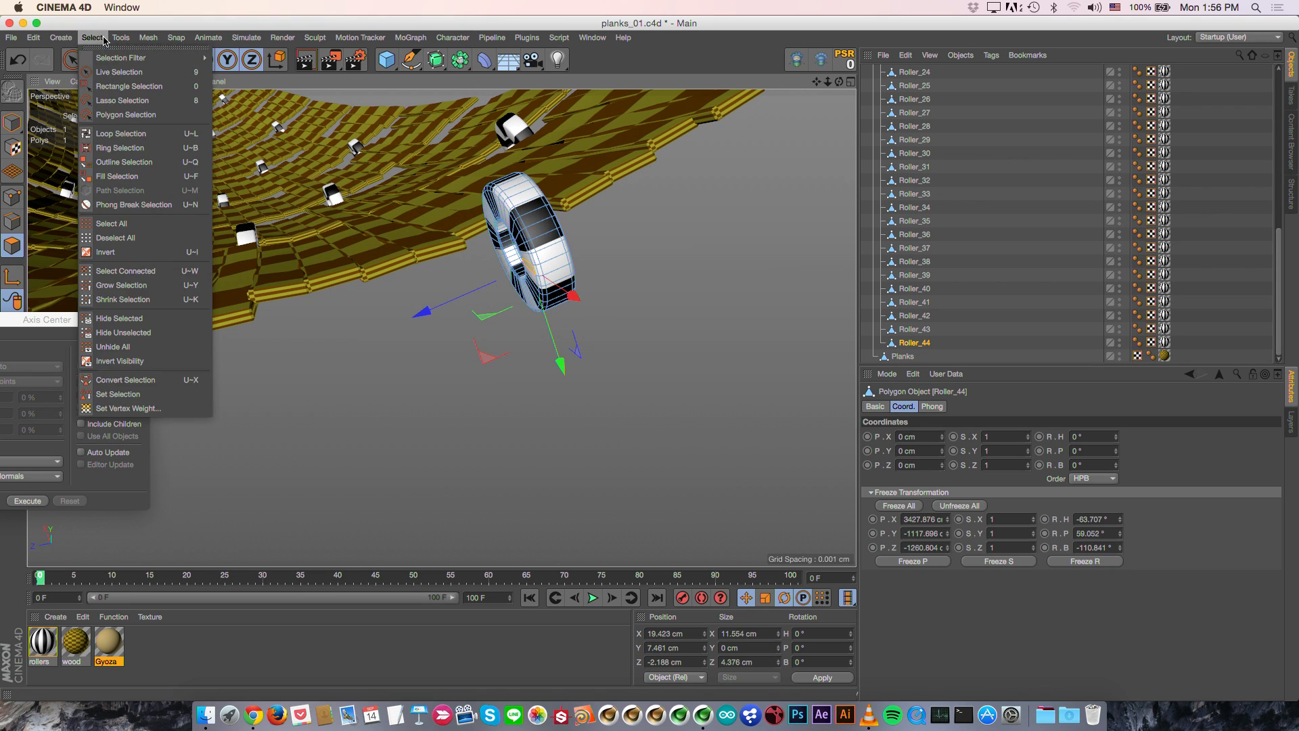
left_click(156, 395)
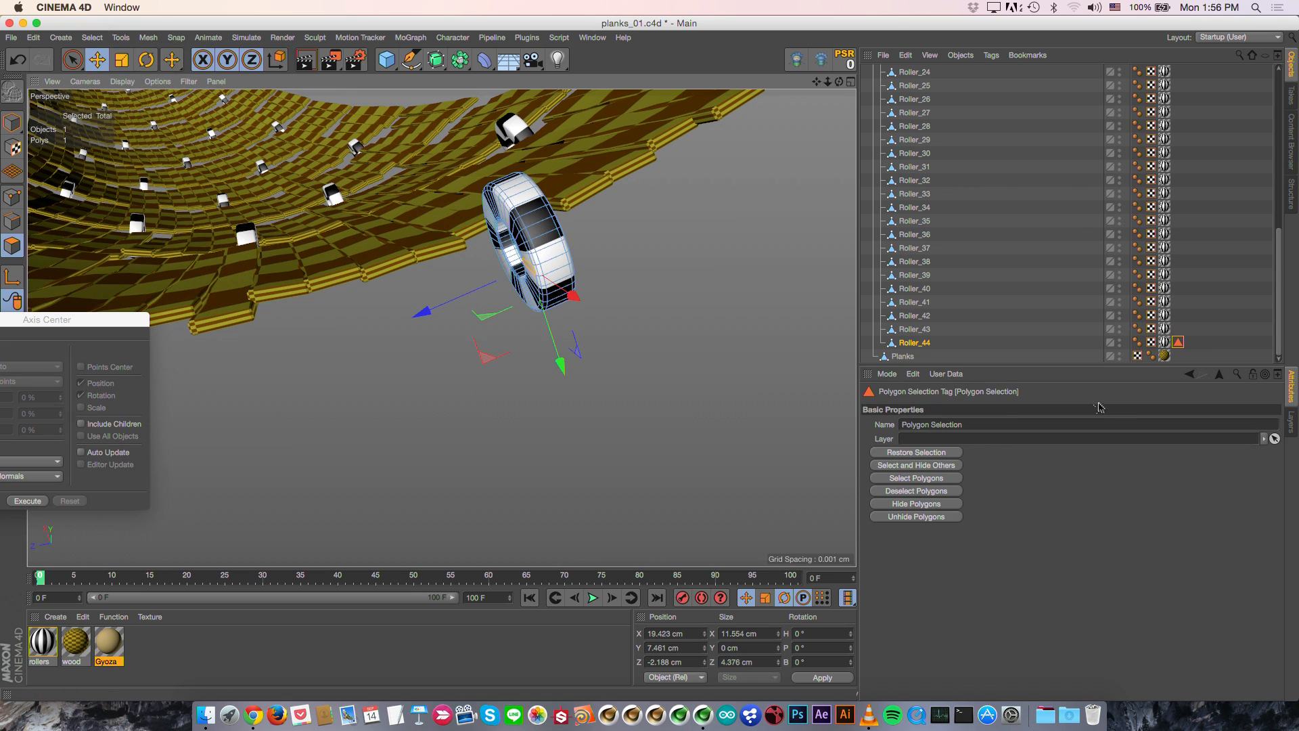
left_click(1004, 421)
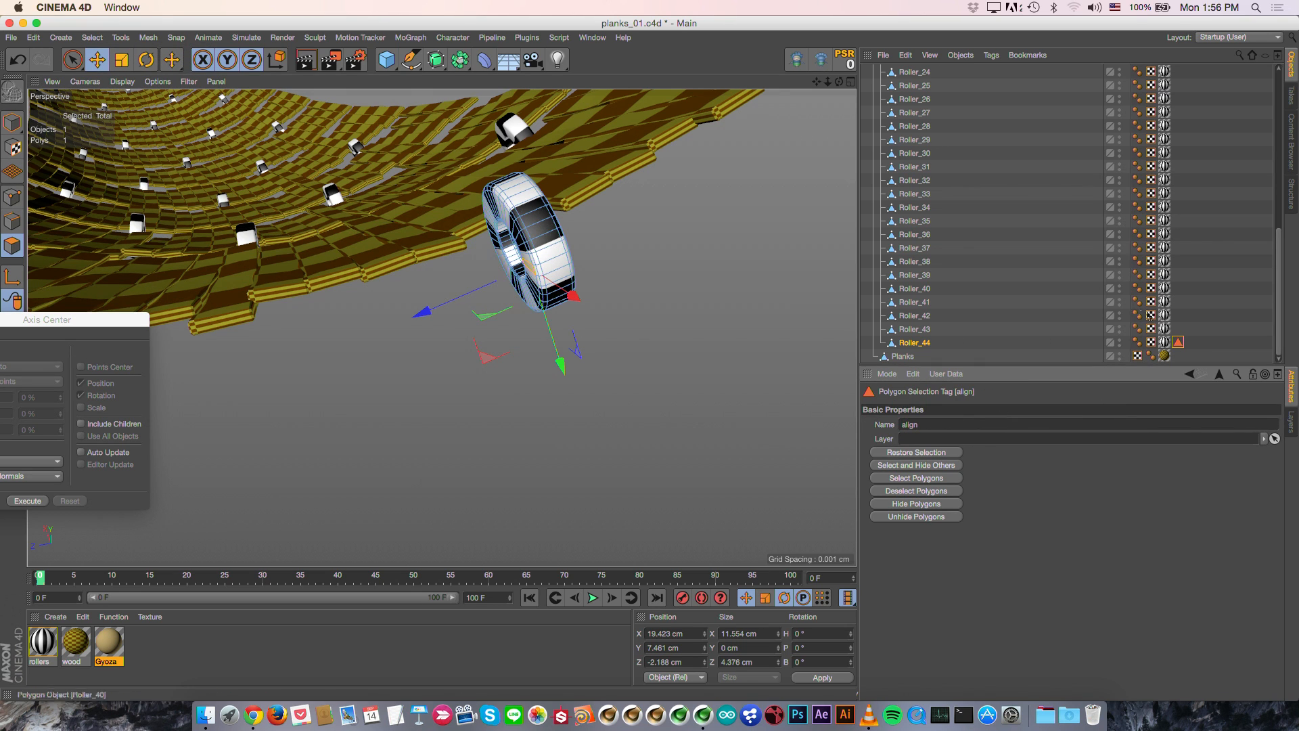
Step: Open a second Object Manager window, expand Step 1 in it, and bring Roller_44's tags into view in the main one
scroll(1226, 99, "up", 10)
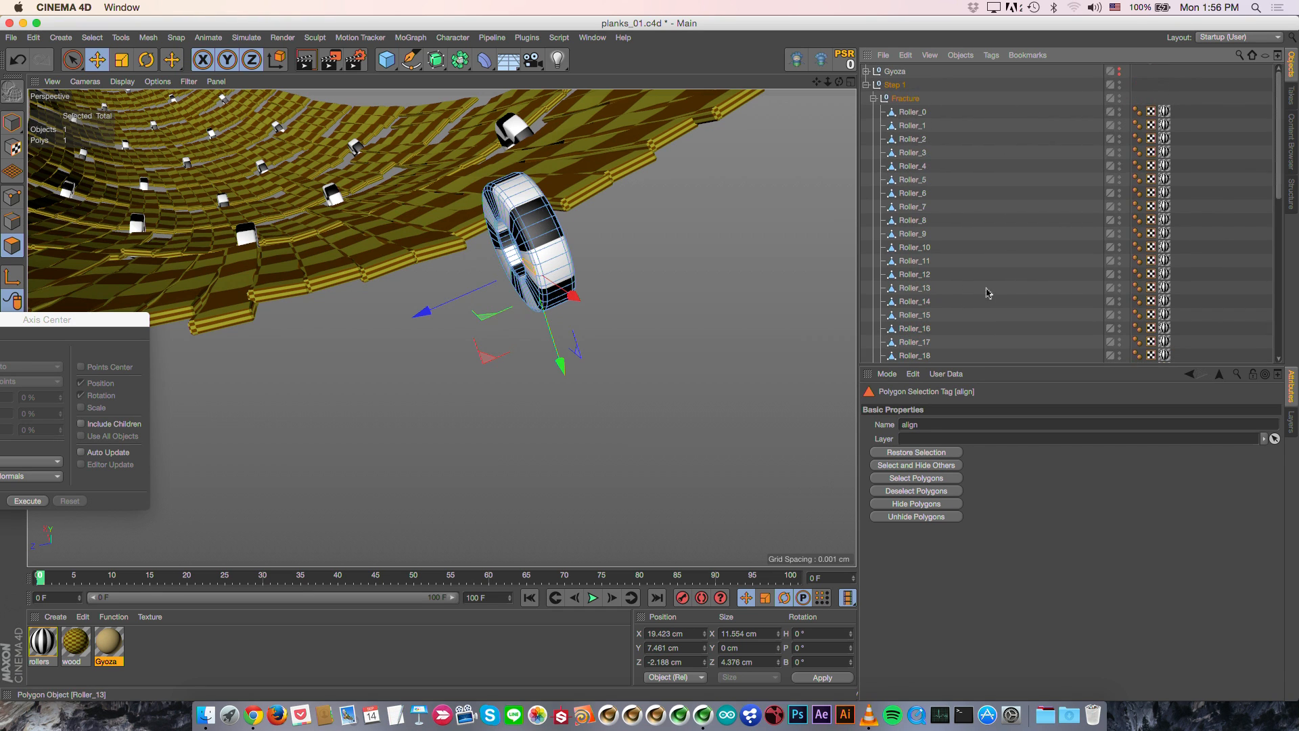
left_click(1276, 56)
left_click_drag(1094, 18, 735, 125)
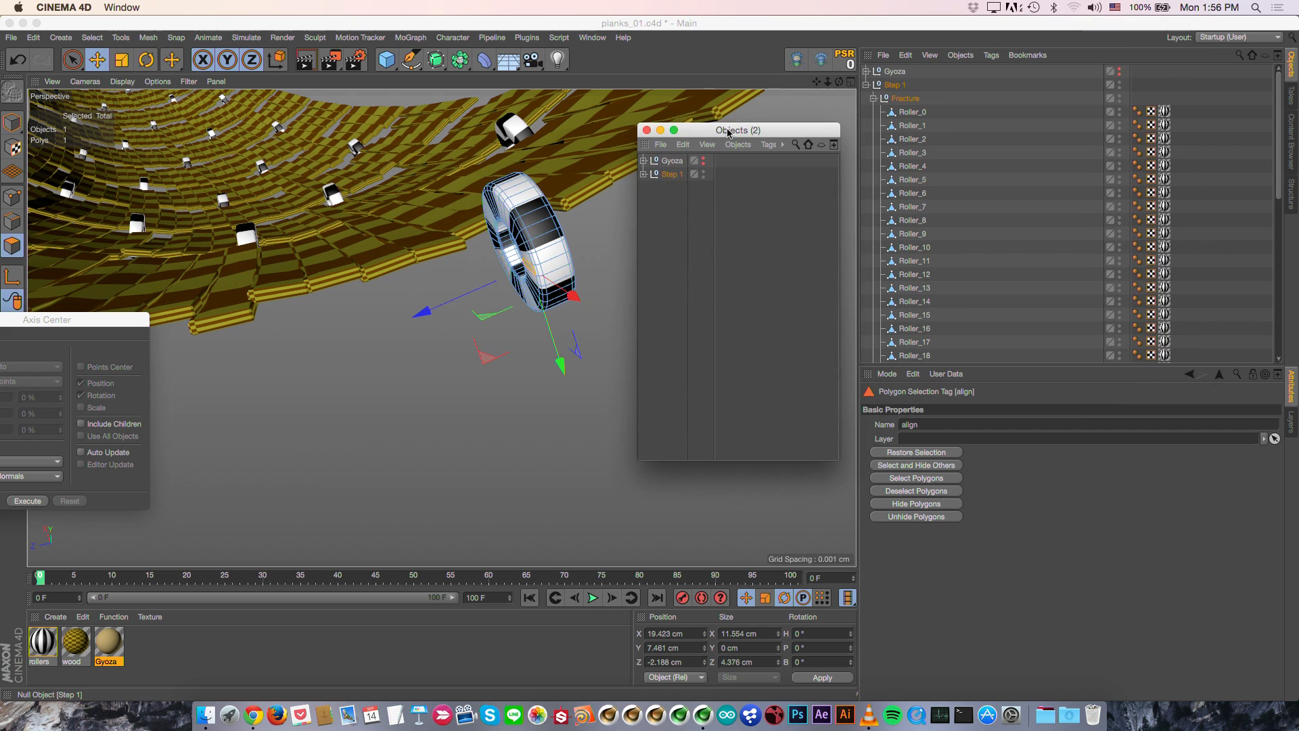
left_click(643, 174)
scroll(968, 236, "down", 10)
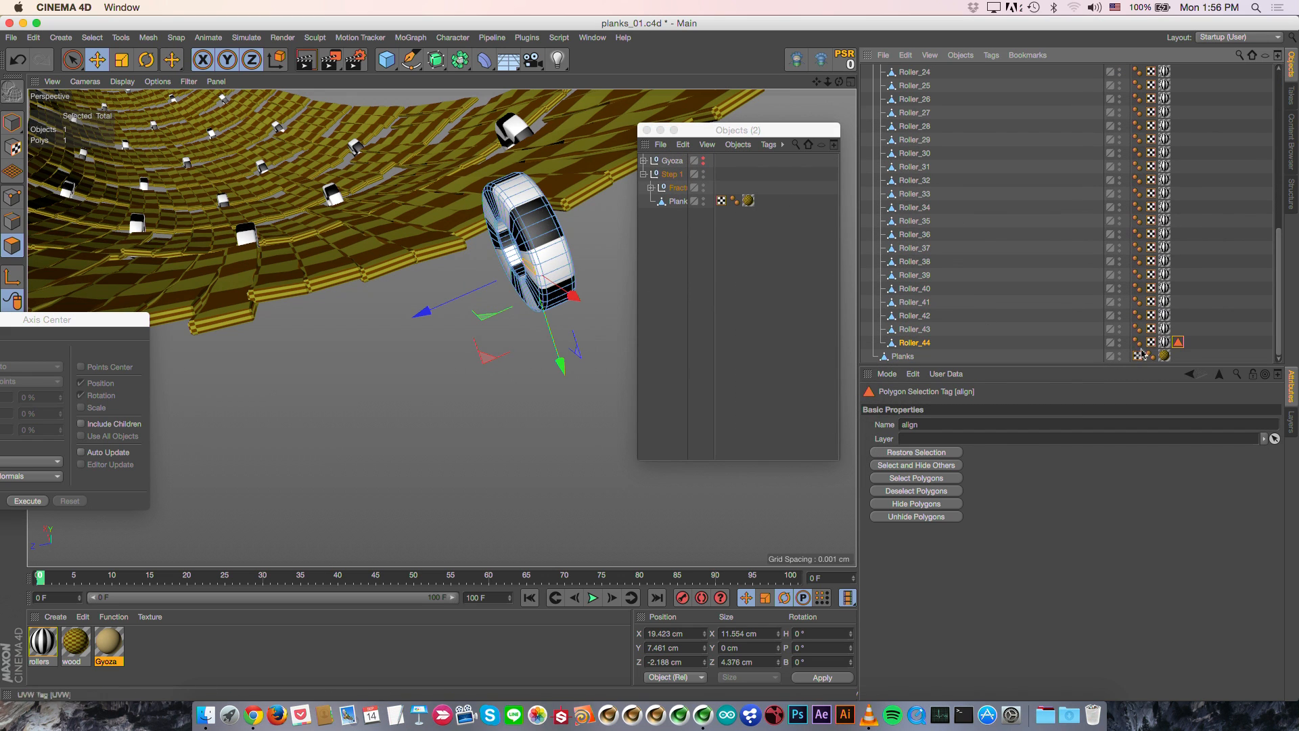
Step: Move the align selection tag from Roller_44 to the Fracture null and copy the tag to all its children
key("Delete")
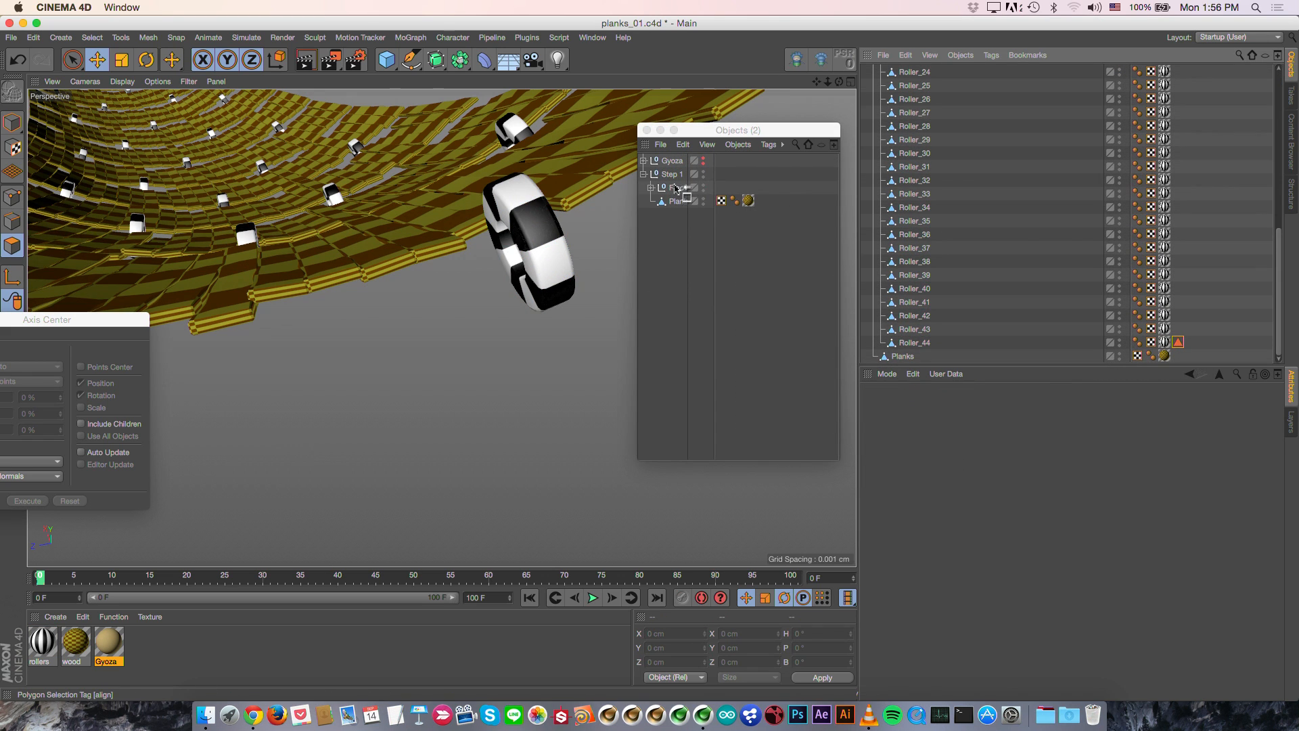
left_click_drag(678, 191, 704, 192)
right_click(720, 189)
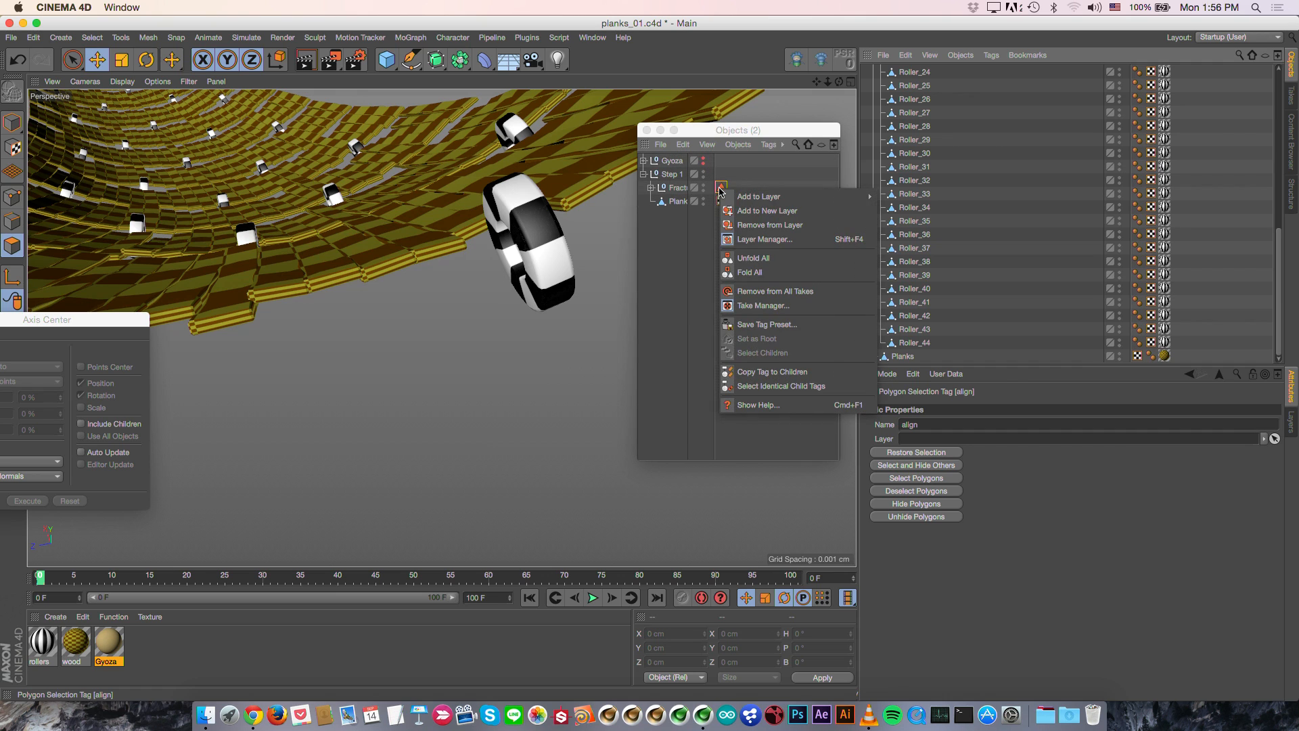
left_click(793, 376)
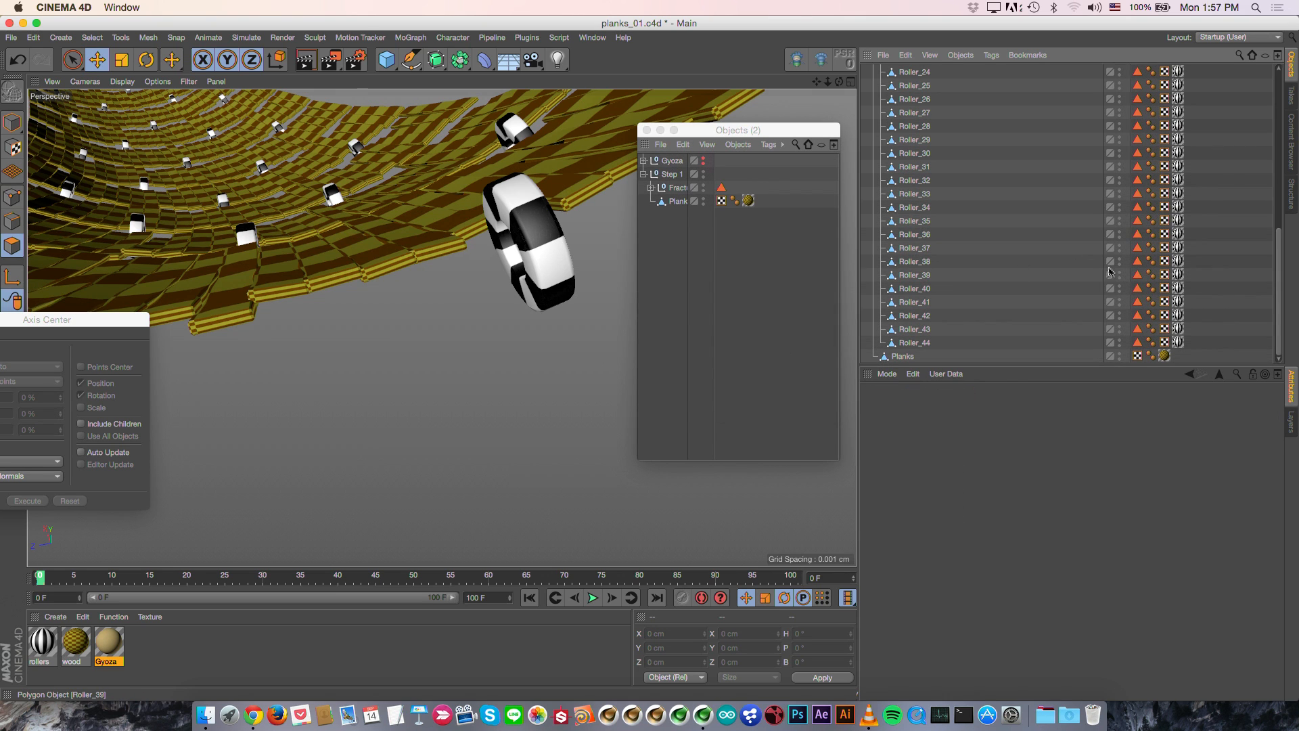
Step: Select the align selection tags of Roller_0 through Roller_44 and restore their stored polygon selections together
scroll(1065, 311, "up", 10)
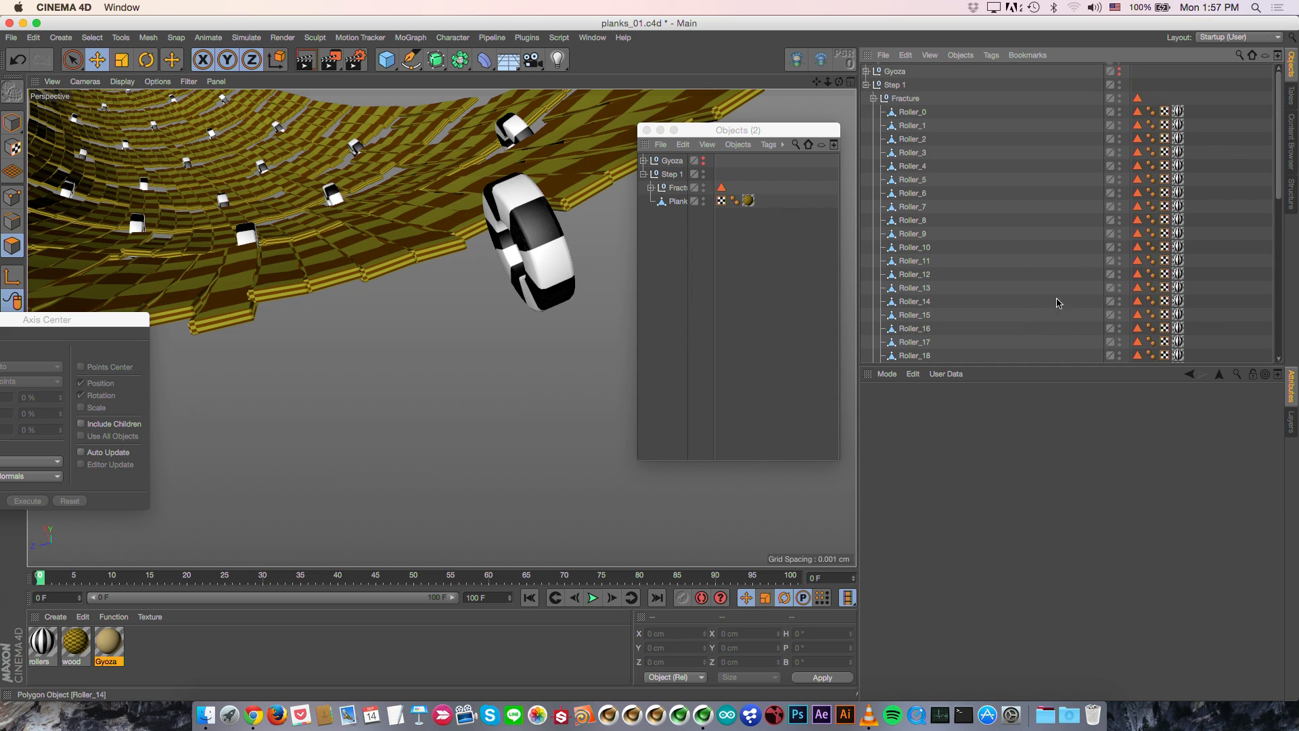
middle_click(909, 102)
left_click(899, 100, "ctrl")
left_click(1138, 113)
scroll(1198, 165, "down", 8)
left_click(1137, 343, "shift")
scroll(280, 196, "up", 5)
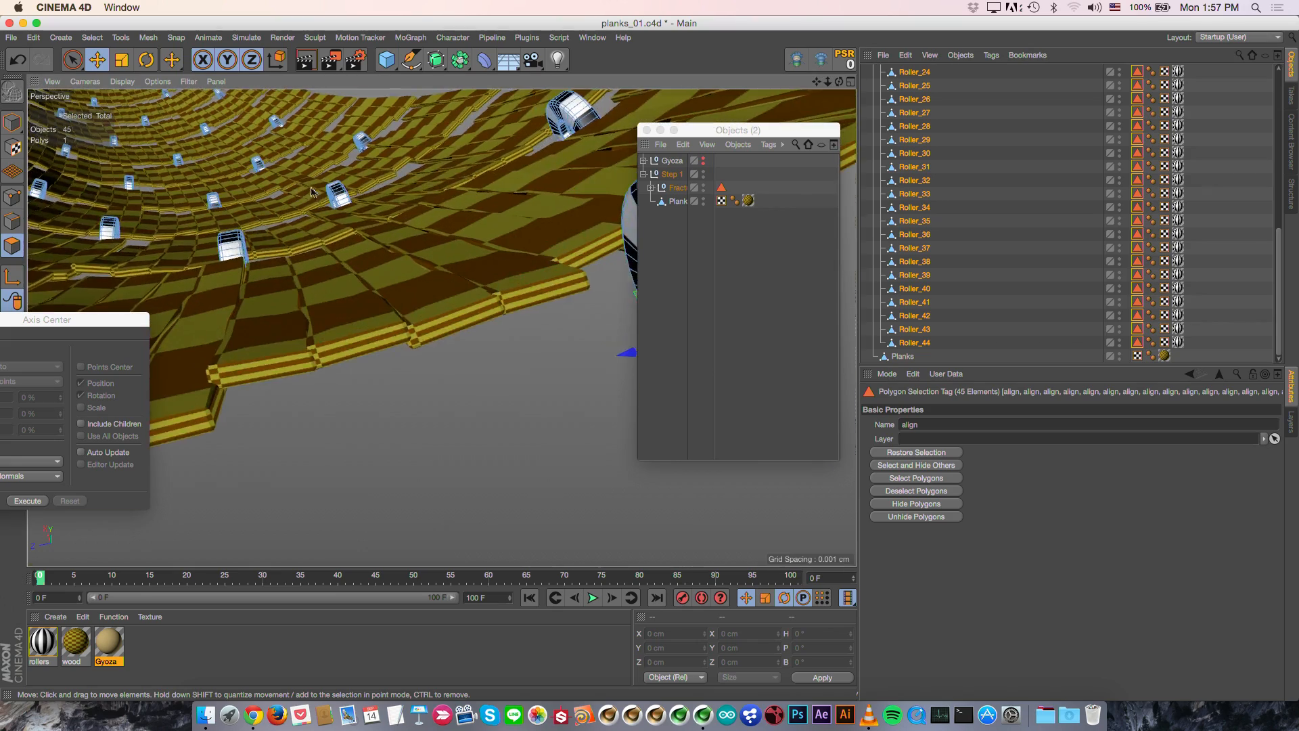
left_click_drag(318, 194, 406, 271, "alt")
left_click(918, 453)
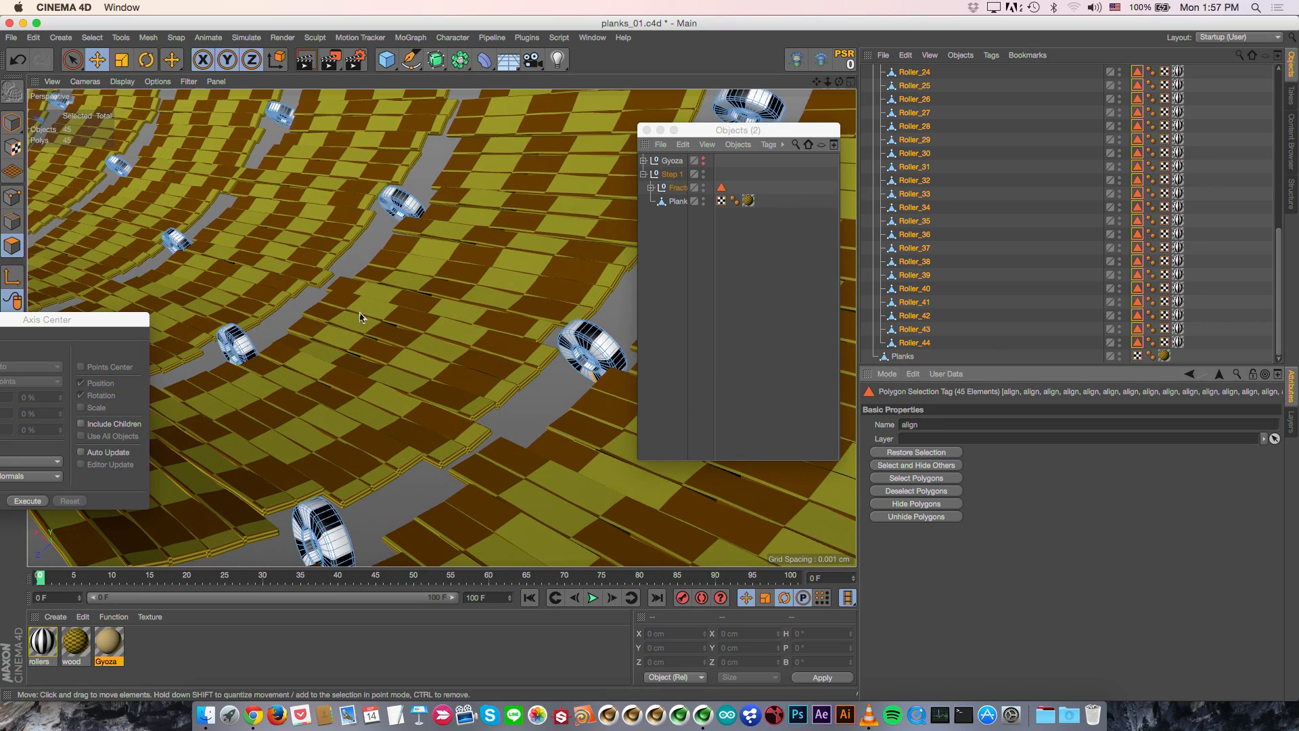
Step: Reposition the Axis Center window beside the slide and examine the restored polygon selections on the rollers
left_click_drag(338, 273, 479, 323, "alt")
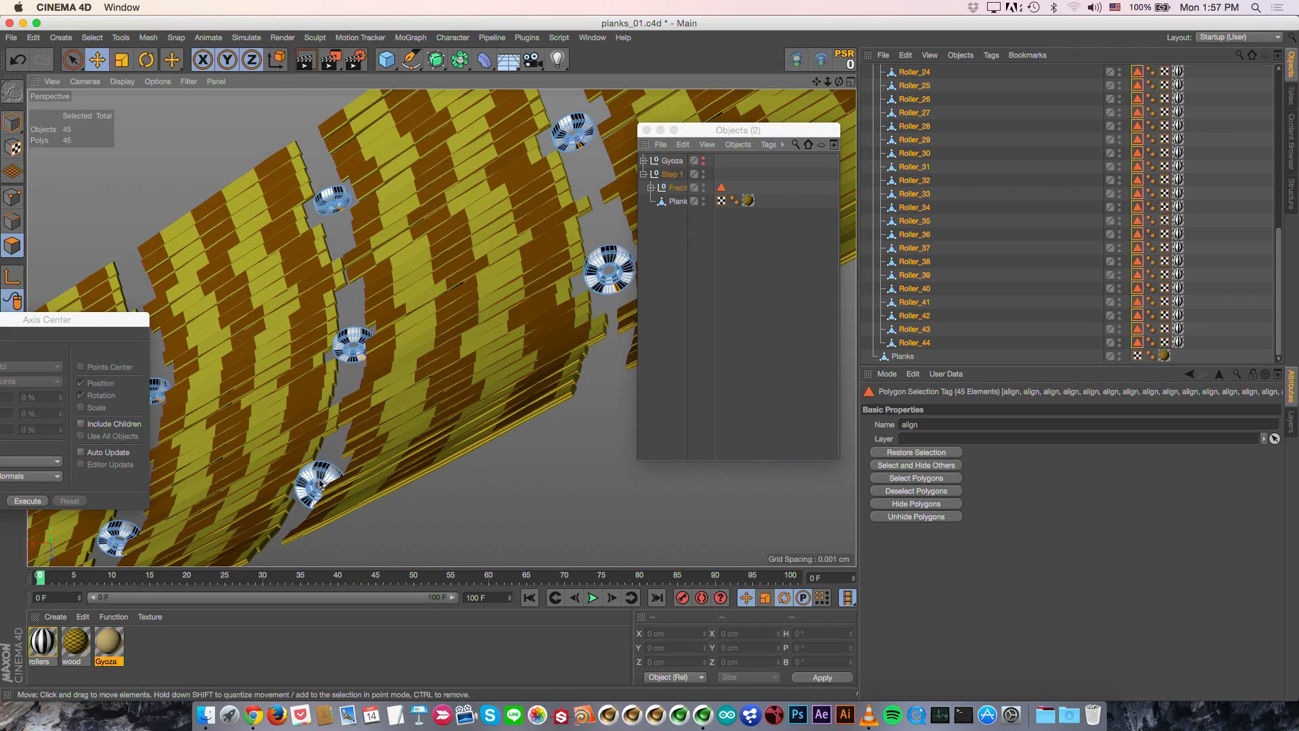
scroll(361, 357, "up", 5)
left_click_drag(74, 330, 191, 86)
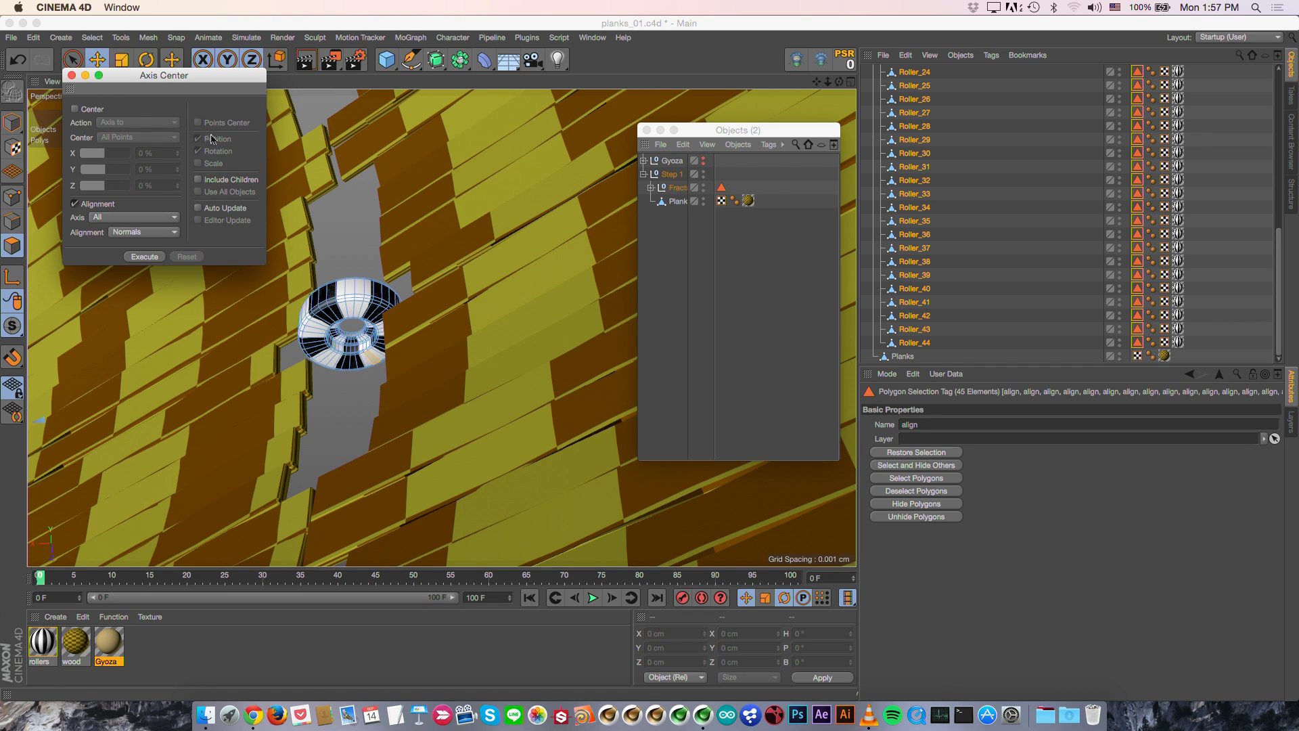
left_click_drag(376, 295, 3, 59, "alt")
scroll(184, 372, "down", 5)
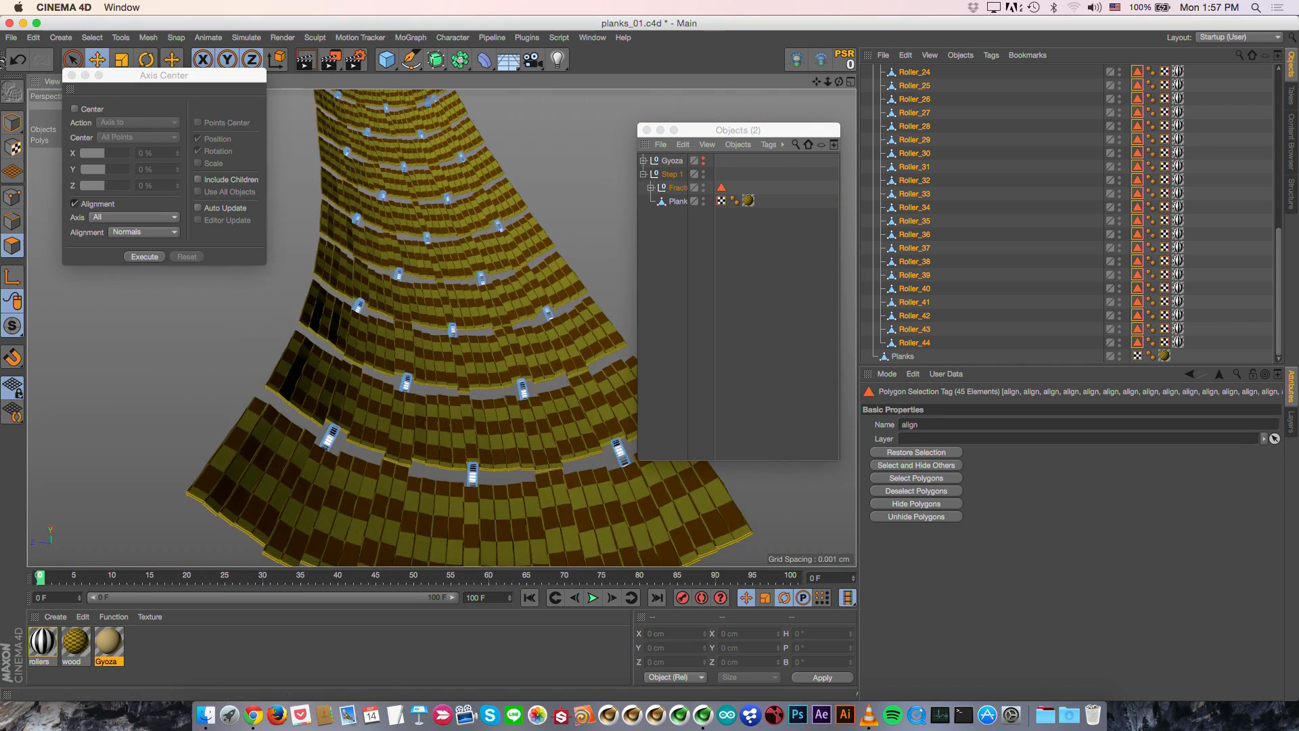
Step: Switch to Model mode and select individual rollers along the slide to check their axis alignment
left_click(14, 122)
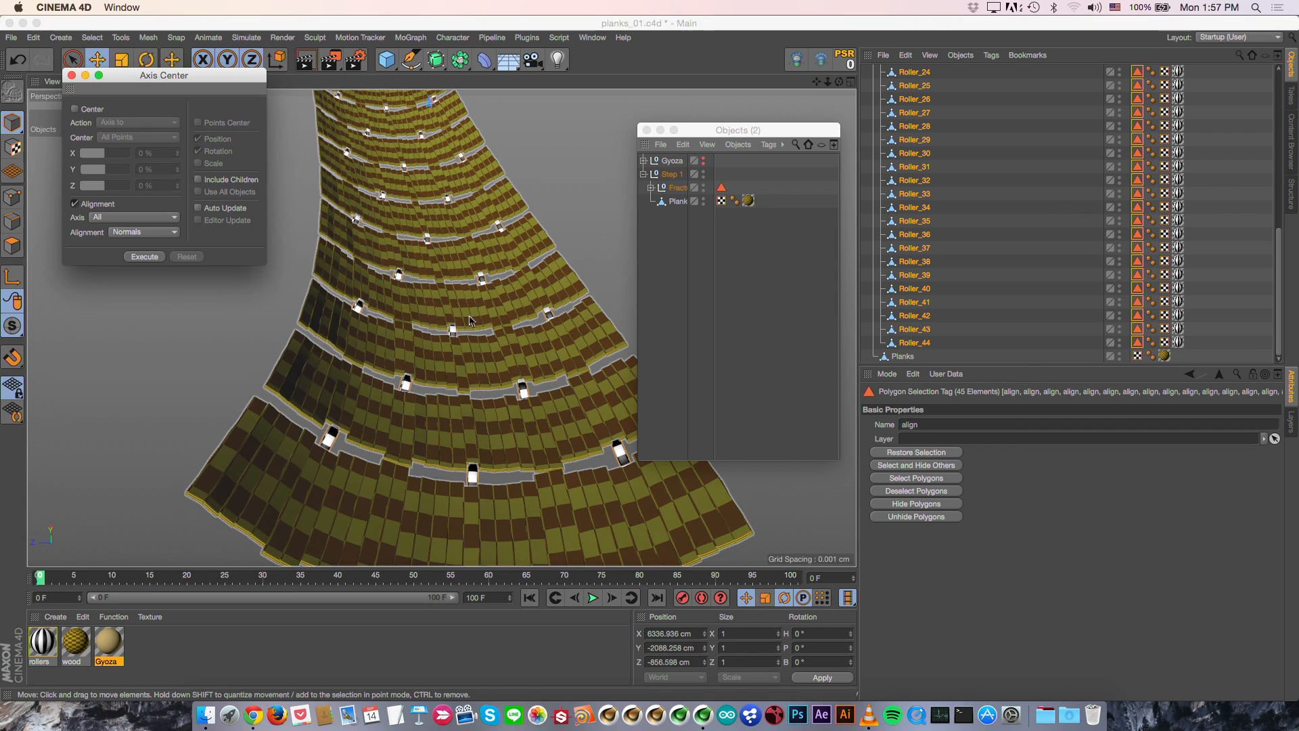
scroll(989, 170, "up", 10)
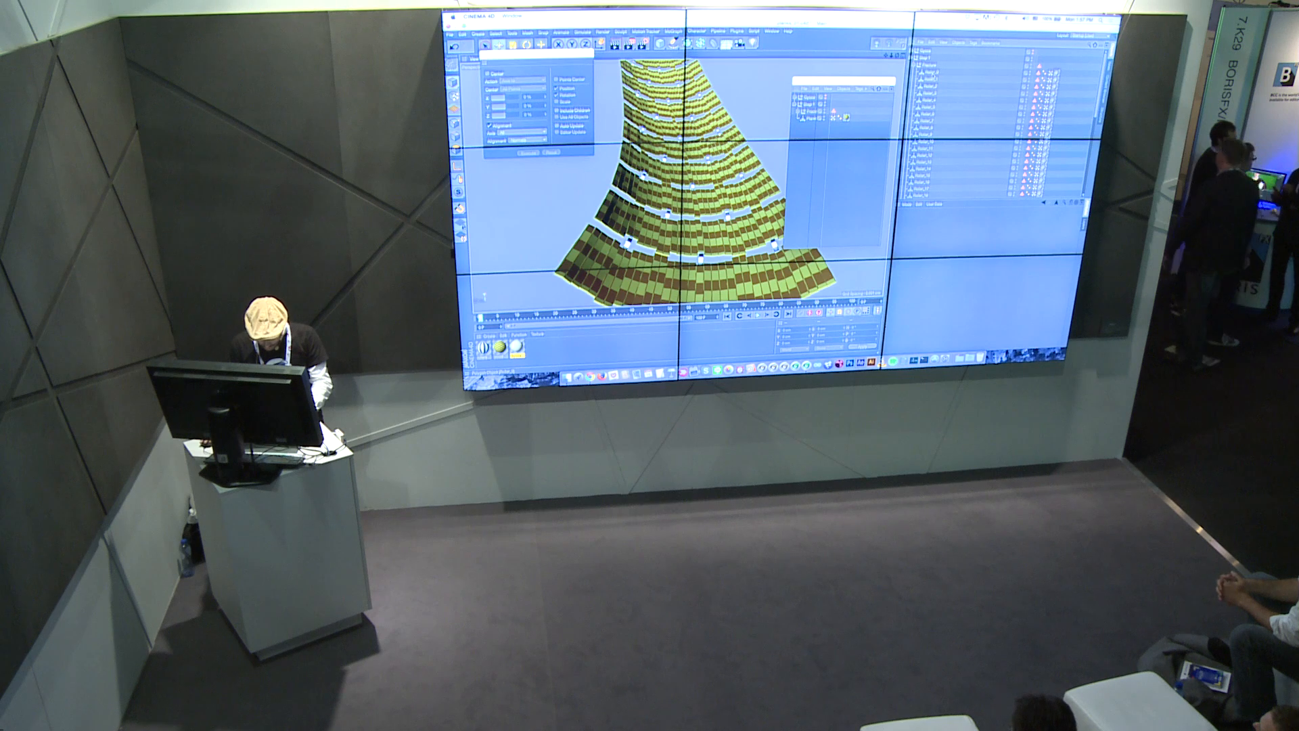
left_click(932, 86)
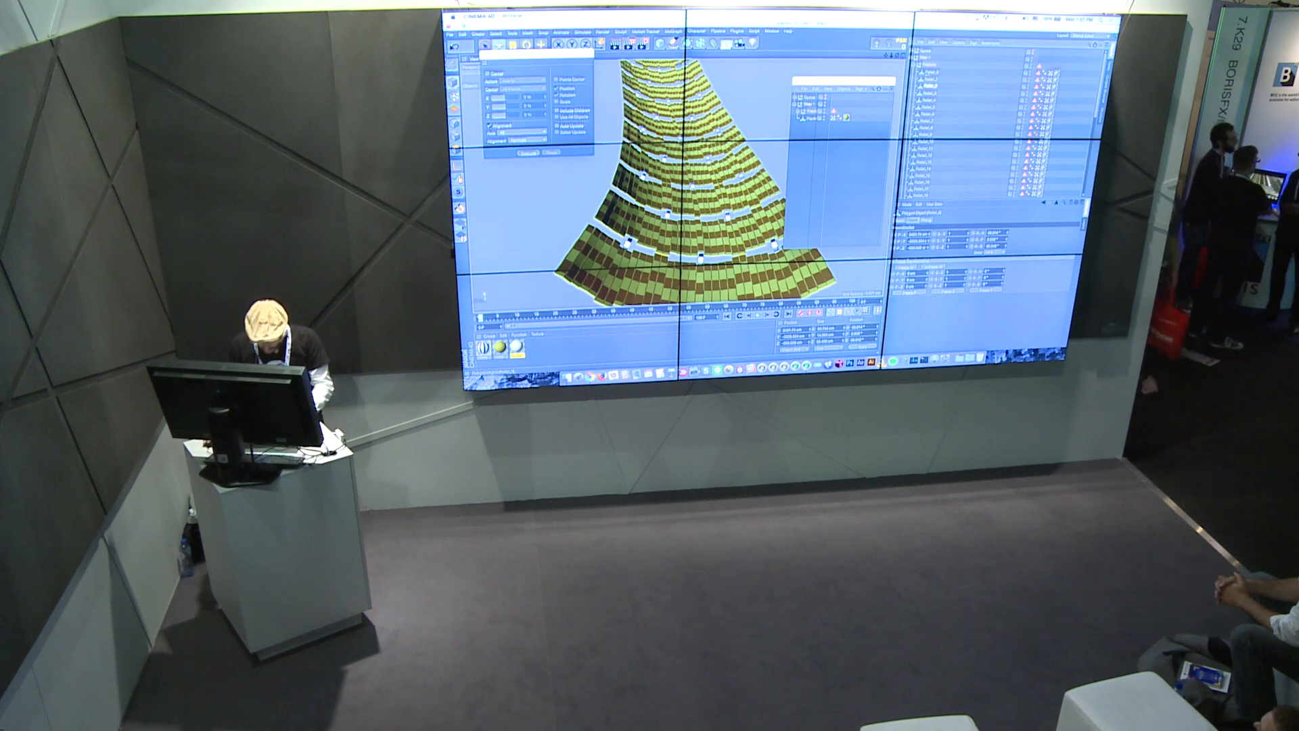
left_click(728, 217)
left_click(776, 245)
mouse_move(654, 275)
middle_mouse_down("alt")
mouse_move(623, 231)
mouse_move(639, 260)
middle_mouse_up("alt")
left_click(600, 201)
left_click(635, 219)
Step: Add a MoGraph Fracture object and place it inside the Step 1 group
left_click(929, 65)
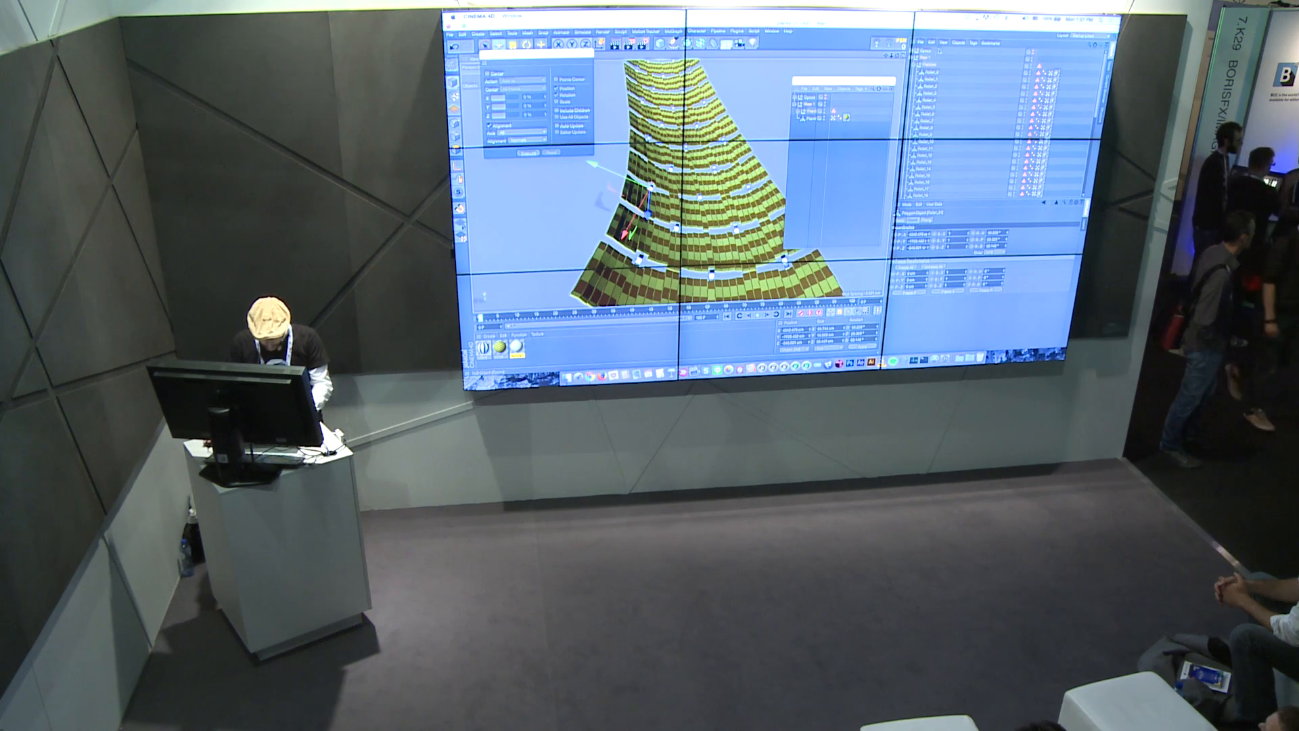
left_click(673, 32)
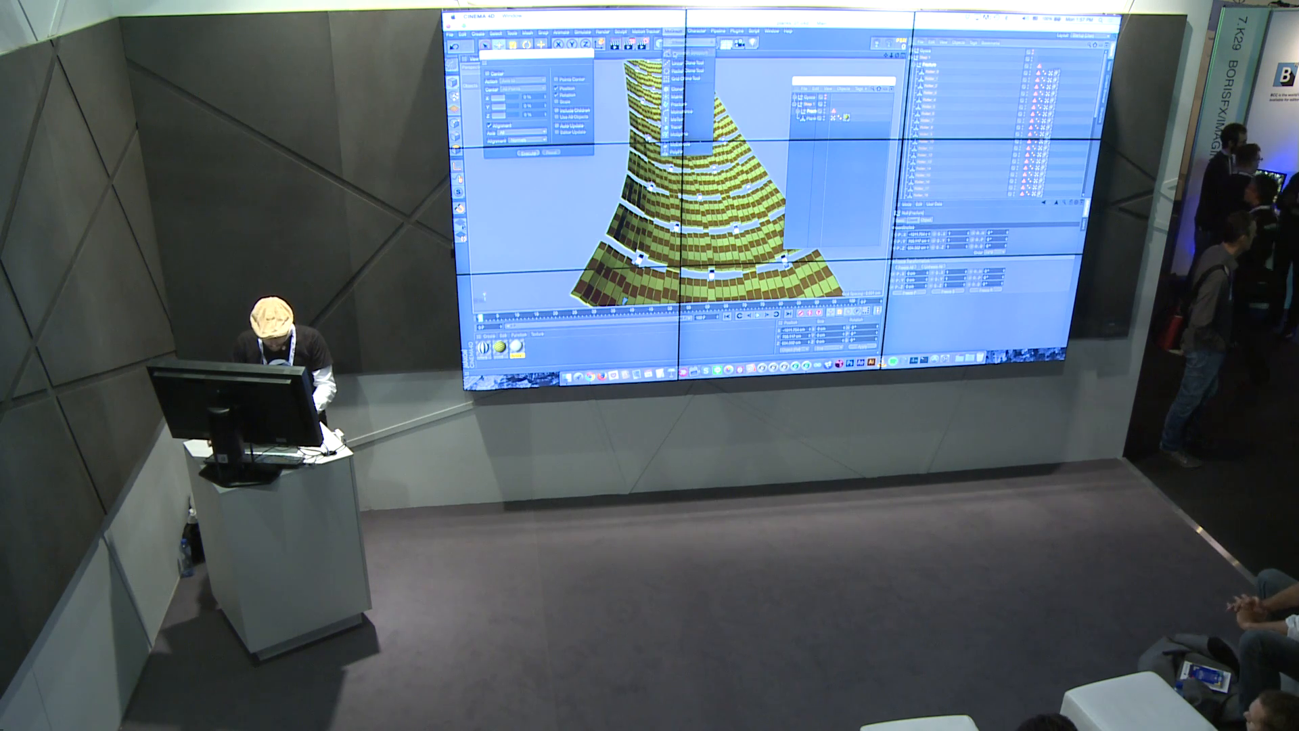
left_click(683, 70)
left_click_drag(932, 80, 931, 69)
Step: Move all the rollers into the MoGraph Fracture object and delete the emptied Fracture null
middle_click(932, 73)
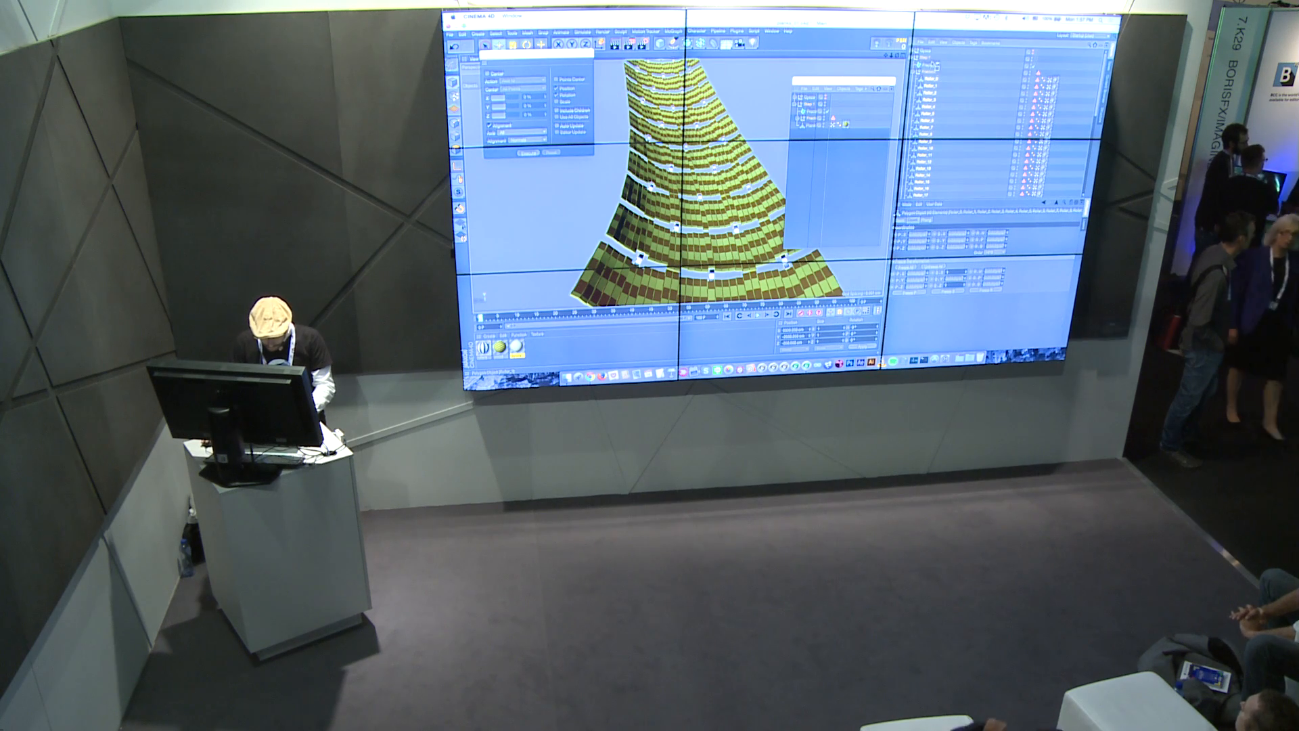
left_click_drag(934, 85, 931, 66)
left_click(931, 73)
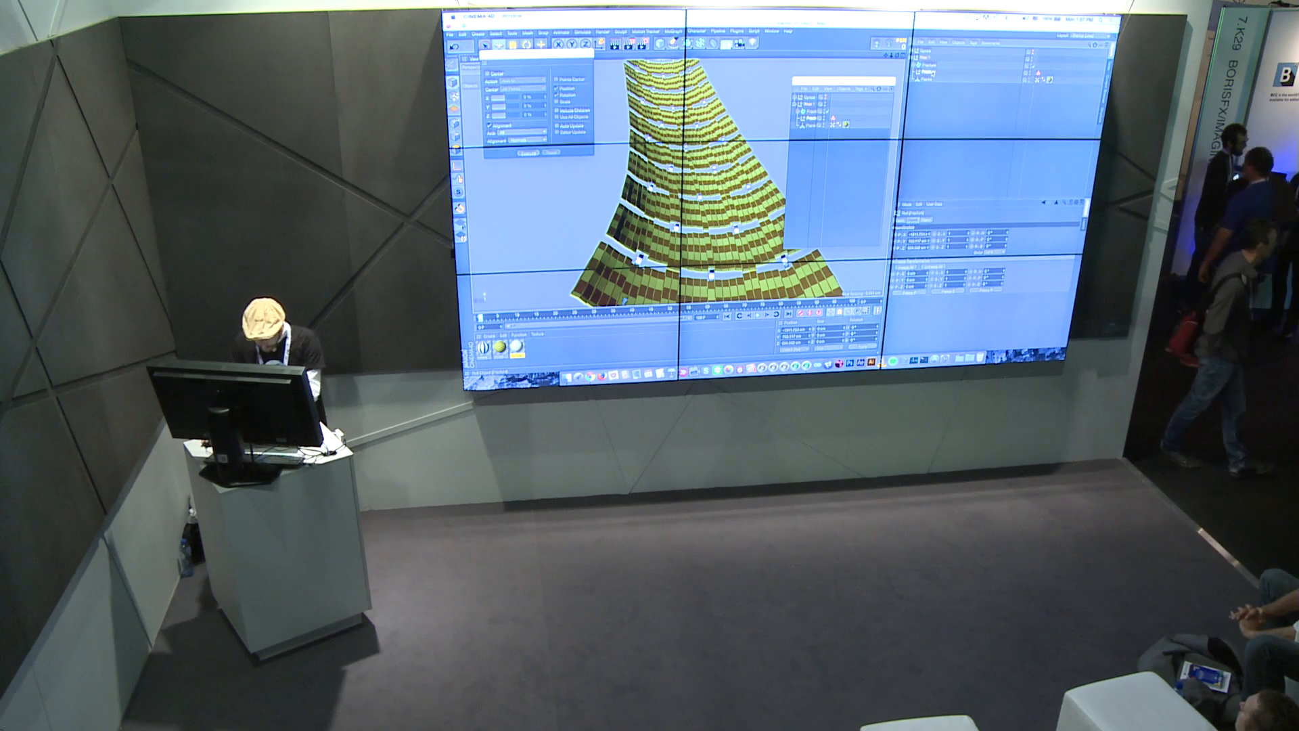
key("Delete")
Step: Enter a rotation of 5 in the Fracture object's Transform settings to test how the rollers turn
left_click(930, 65)
left_click(959, 220)
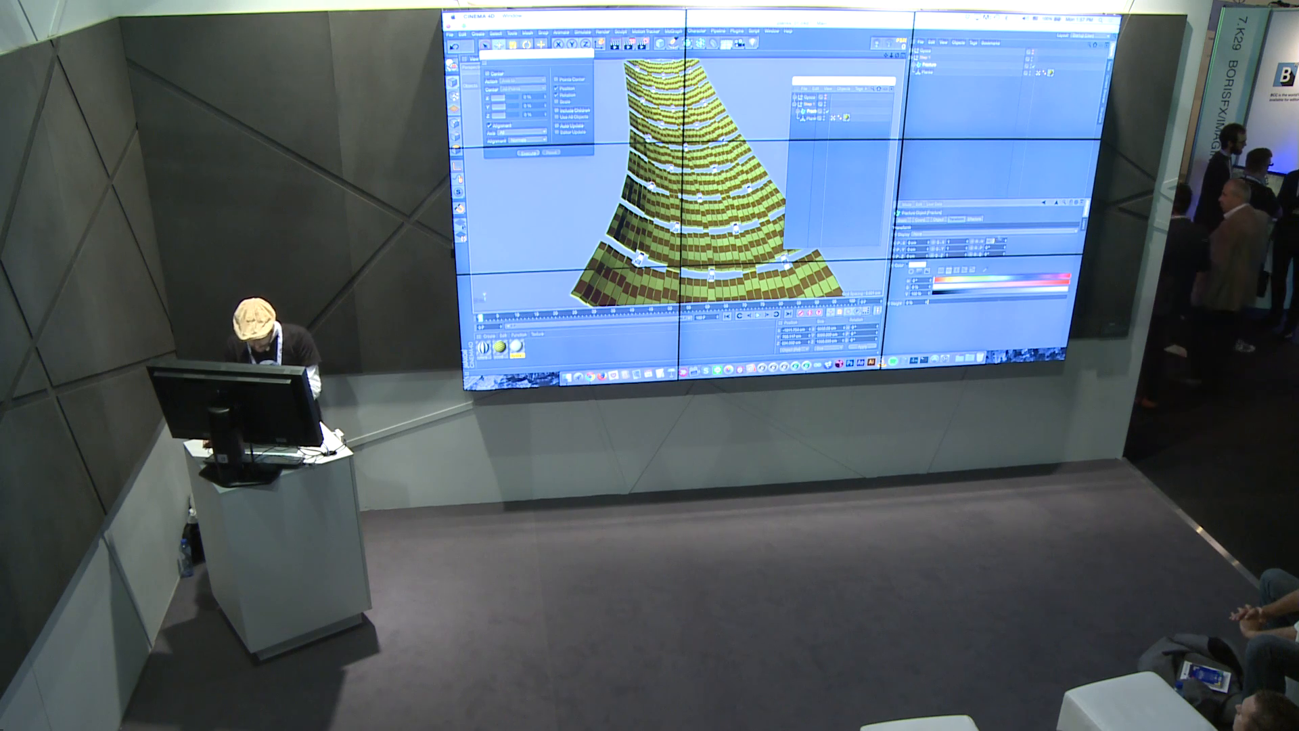
type("5")
key("Return")
left_click_drag(711, 211, 491, 61, "alt")
Step: Close the Axis Center and second Object Manager windows and make the Gyoza visible beside the slide
left_click(485, 54)
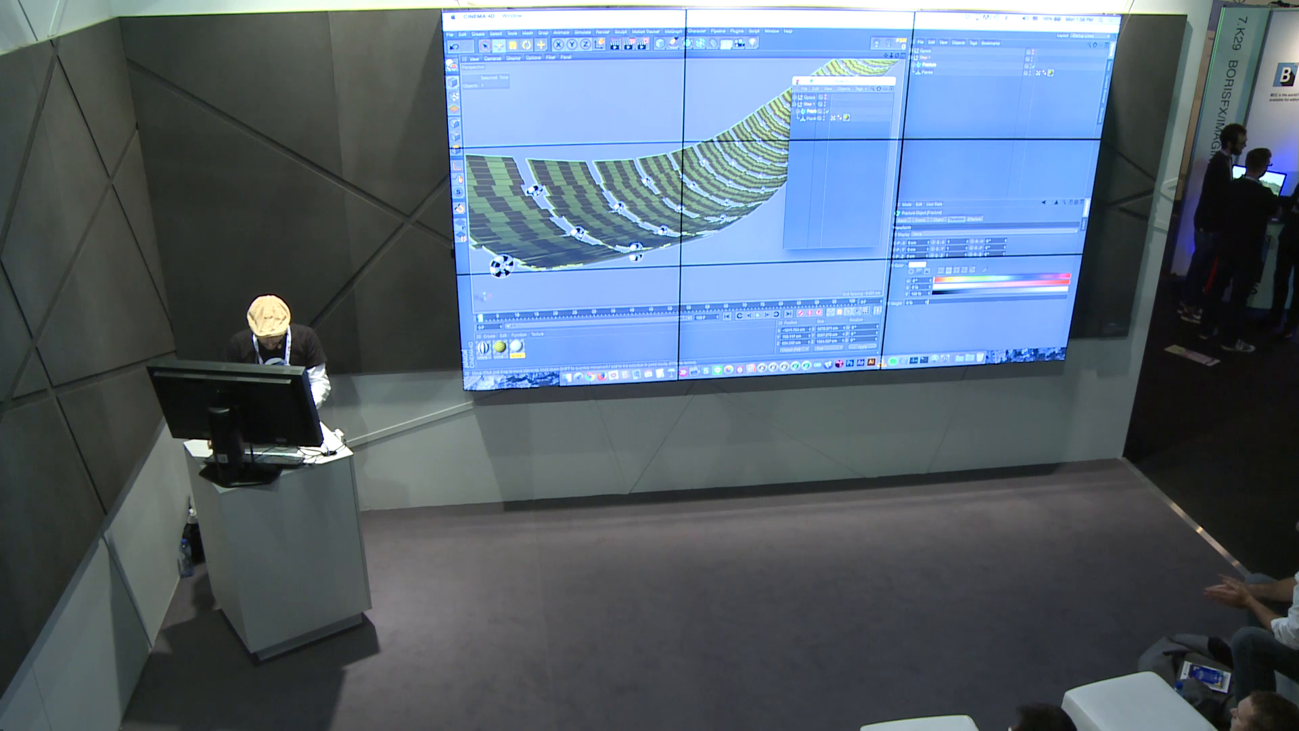
left_click(798, 82)
left_click(1033, 52)
left_click_drag(784, 176, 619, 163, "alt")
key("F8")
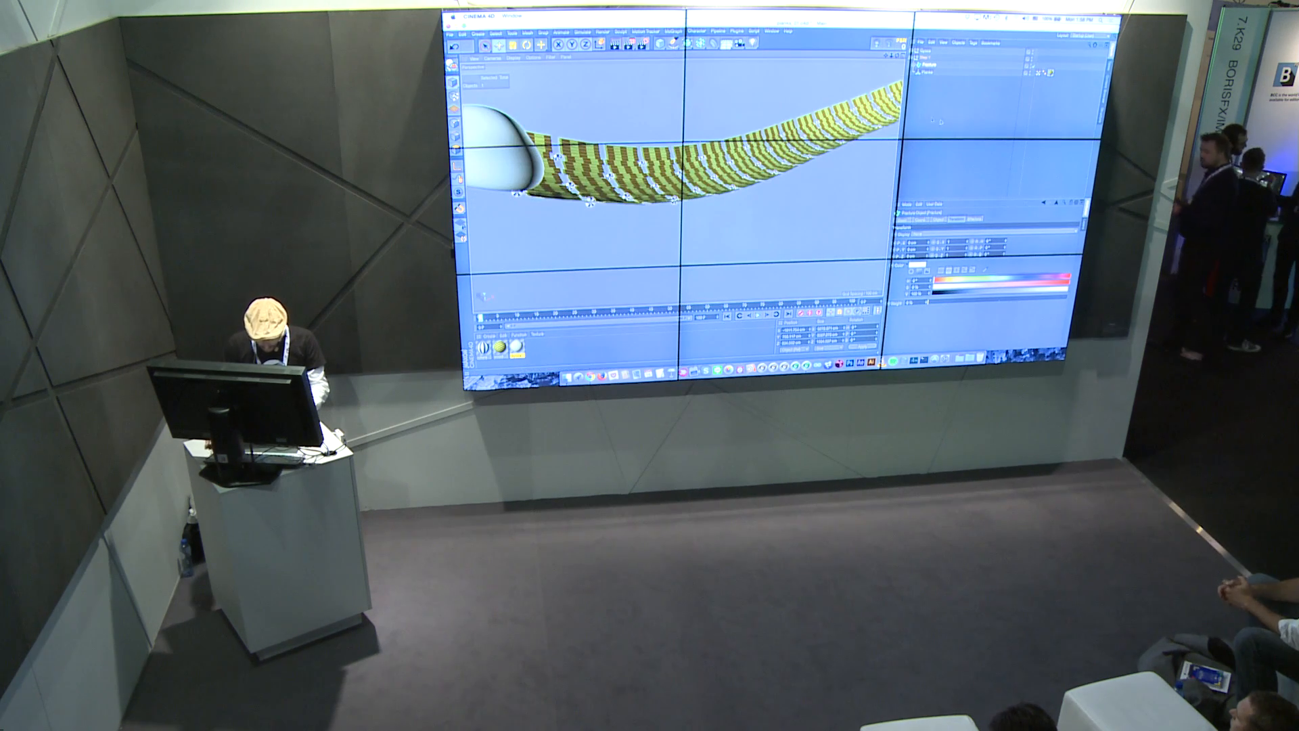
Step: Add a Rigid Body tag to the Fracture object and set its collision Individual Elements to All
right_click(896, 99)
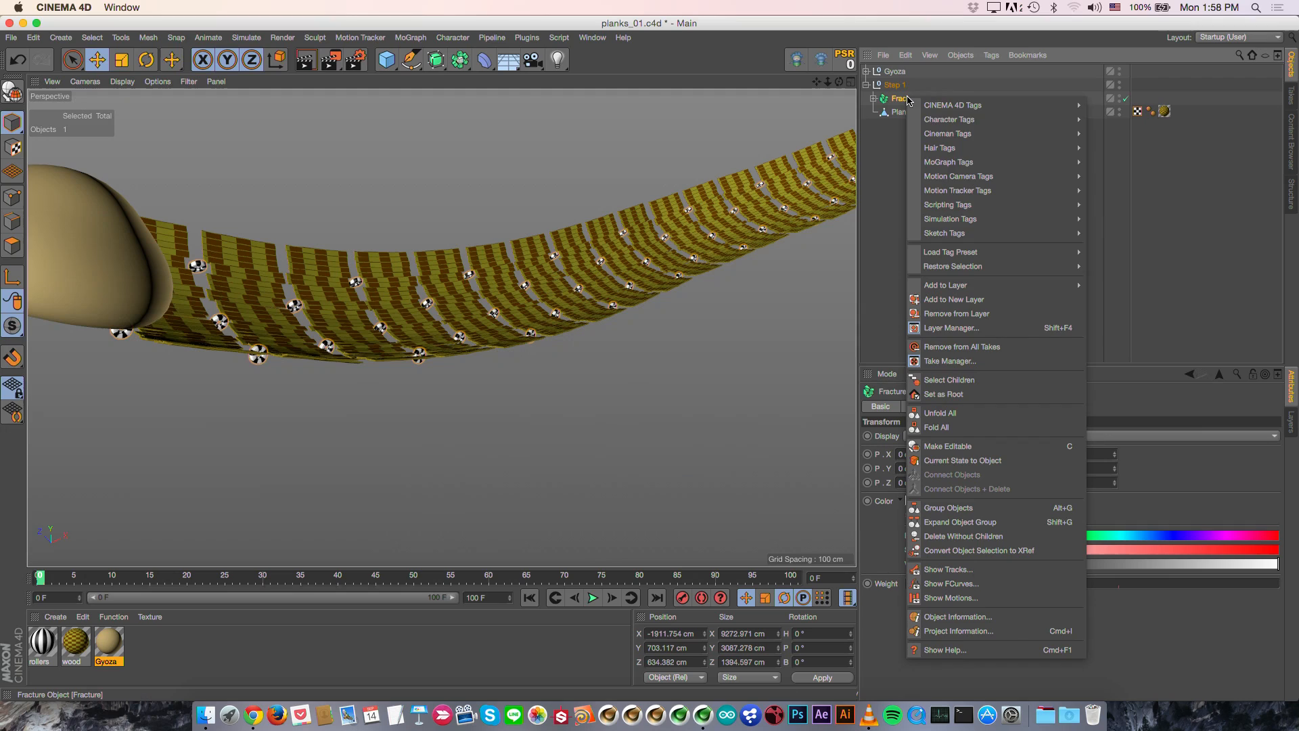
mouse_move(981, 218)
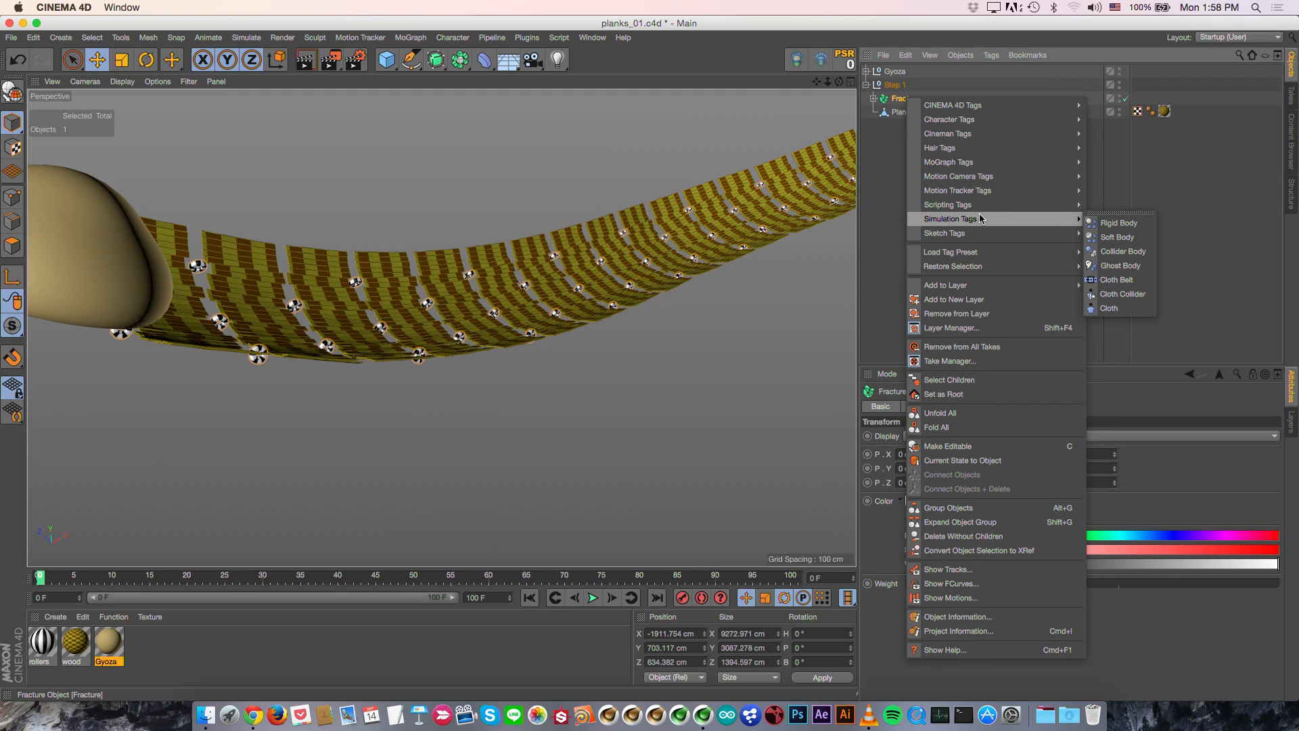
left_click(1119, 224)
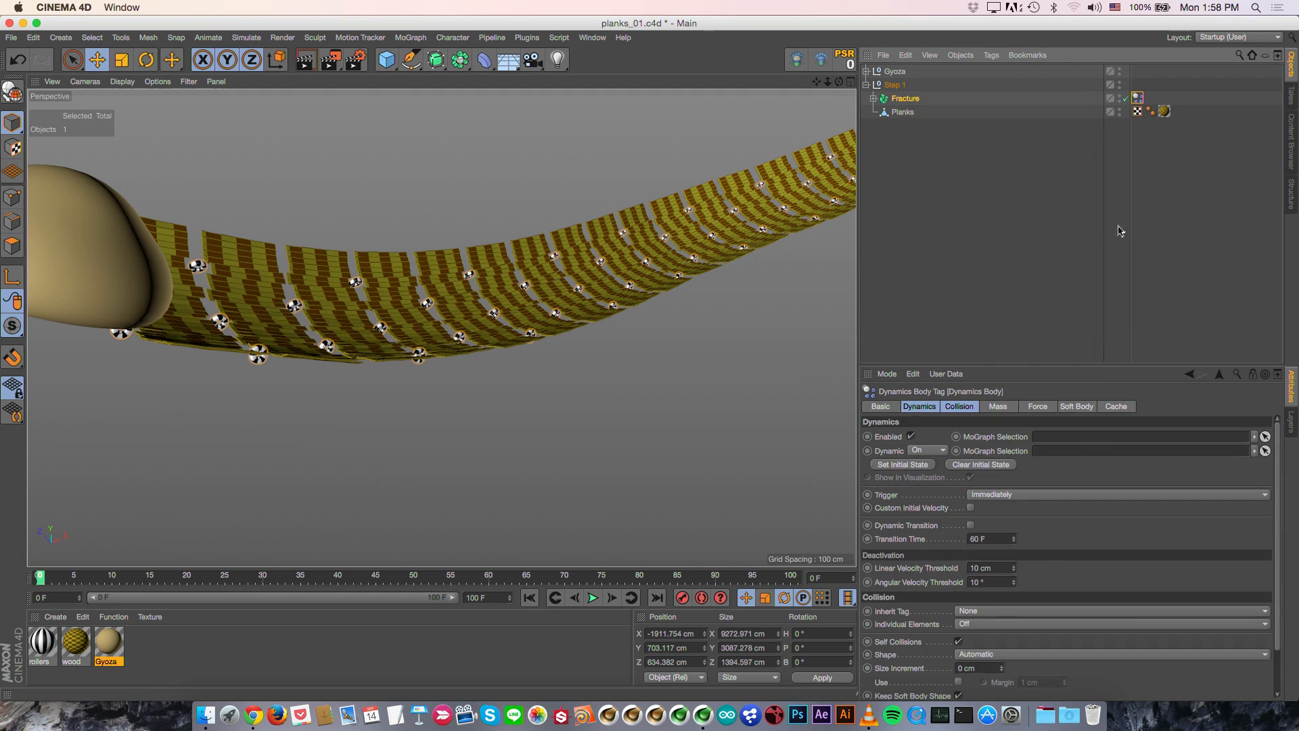
left_click(970, 407)
left_click(988, 449)
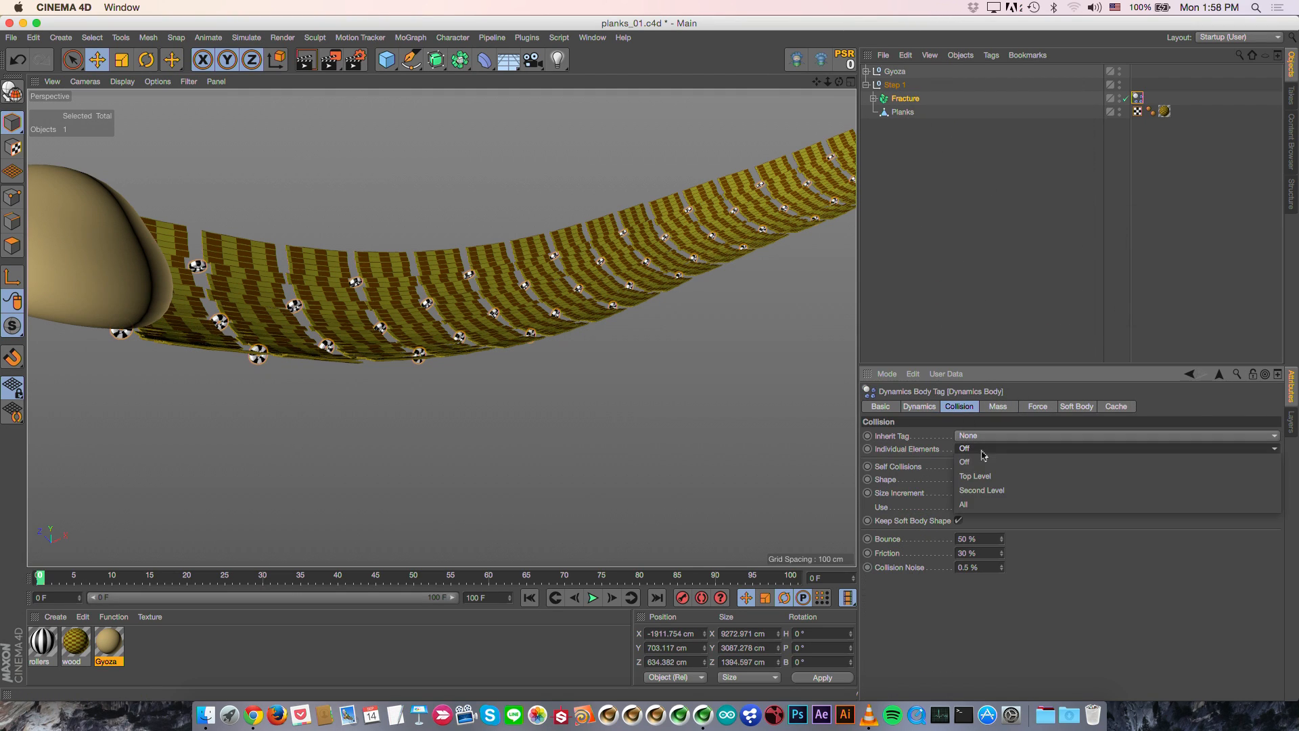
left_click(988, 510)
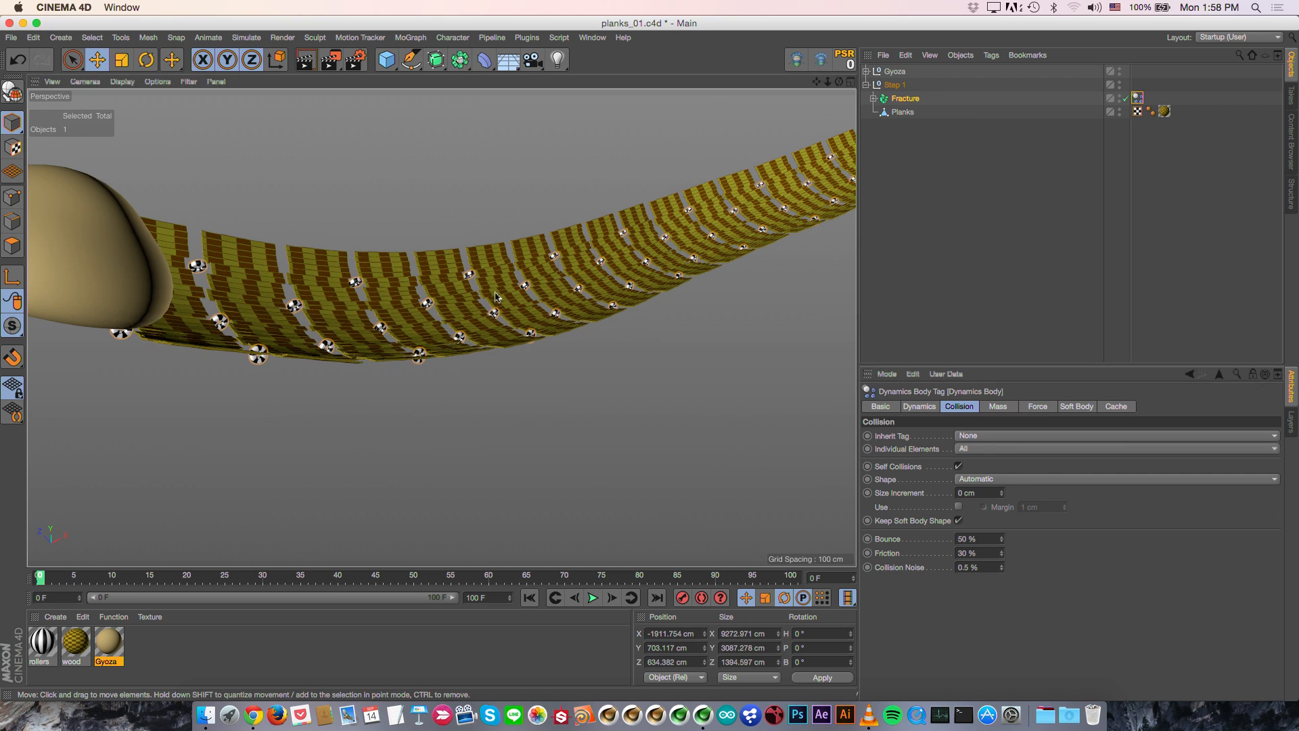
Step: Enable a custom initial velocity on the Fracture's dynamics tag with the first initial angular velocity component at 900°
scroll(548, 320, "up", 2)
left_click(933, 408)
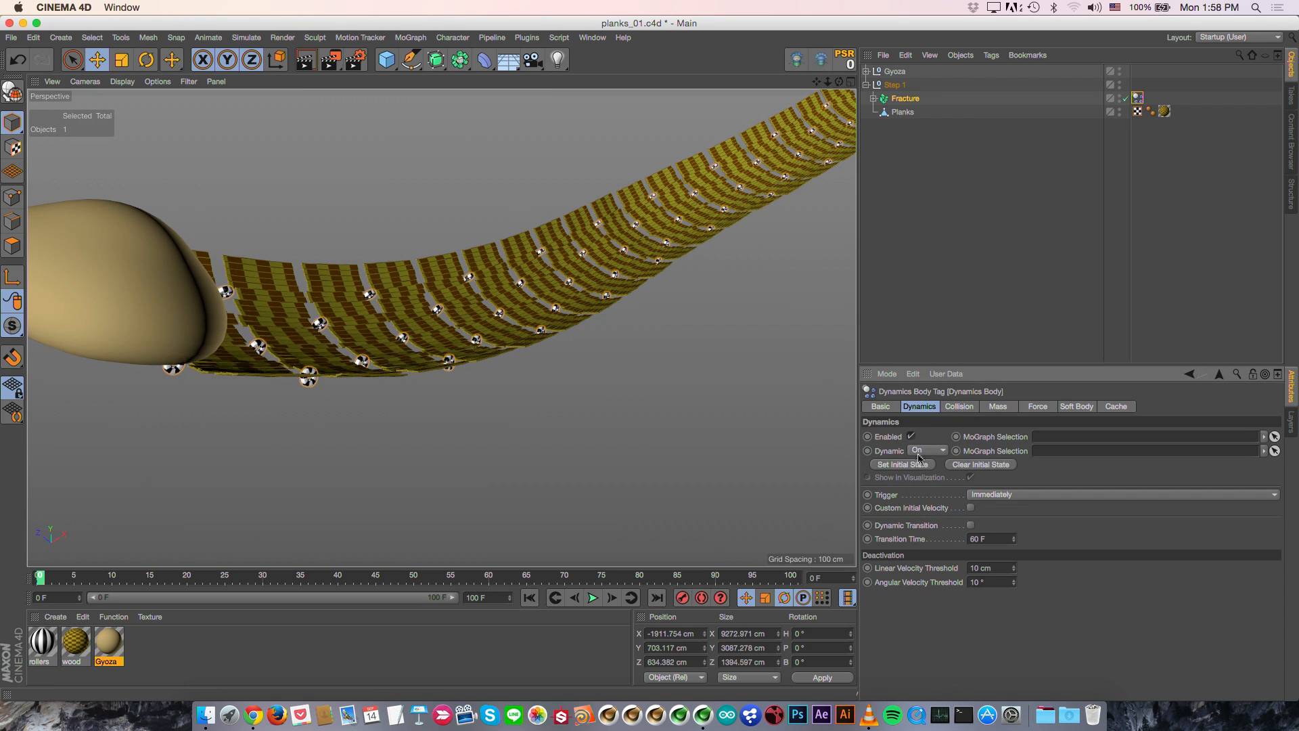
left_click(1019, 493)
left_click(977, 503)
left_click(971, 508)
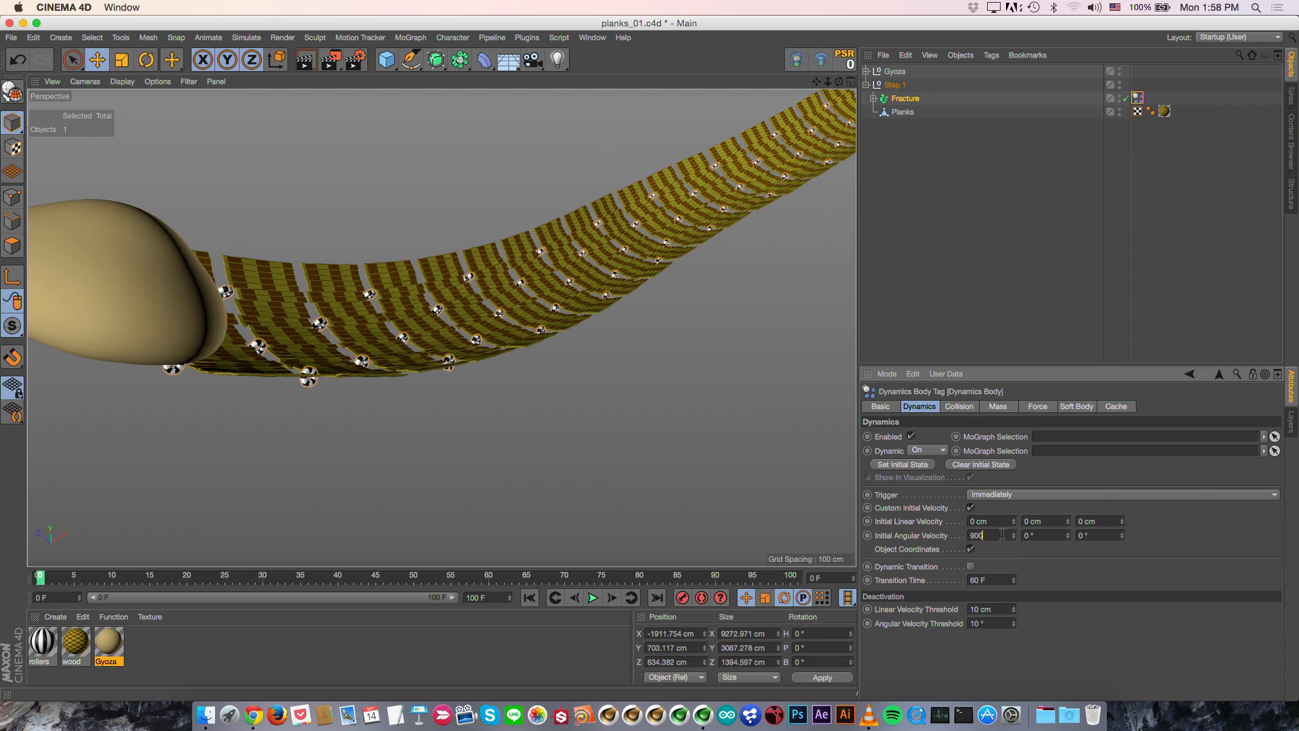
scroll(499, 305, "up", 3)
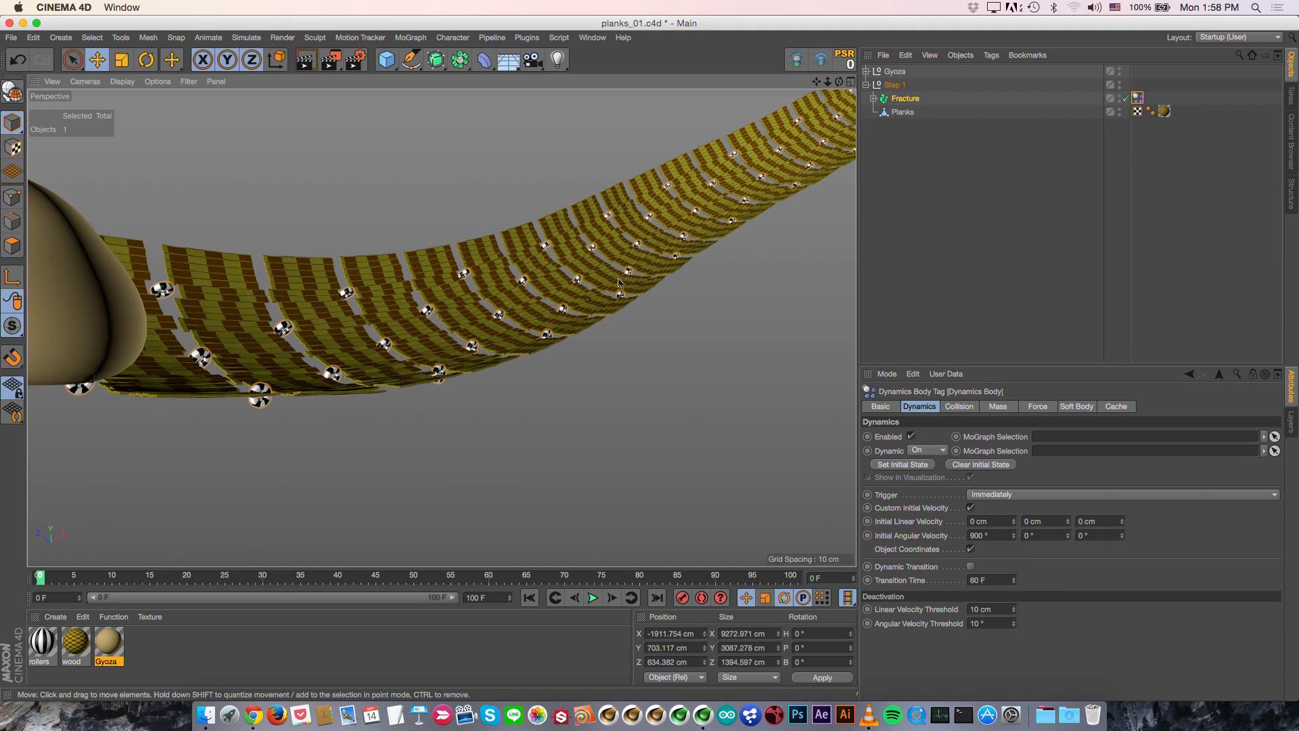
Step: Hide the Gyoza and set the project's dynamics gravity to 0 cm
double_click(1119, 71)
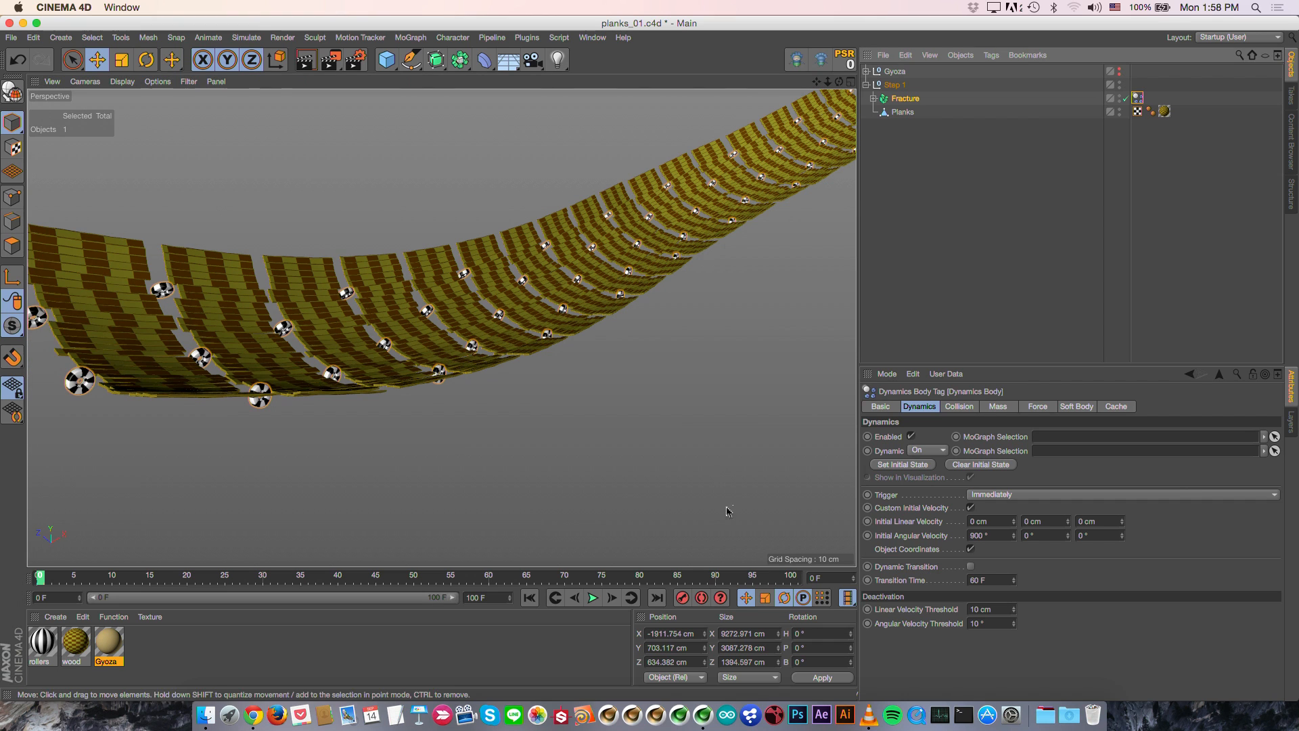
key("super+d")
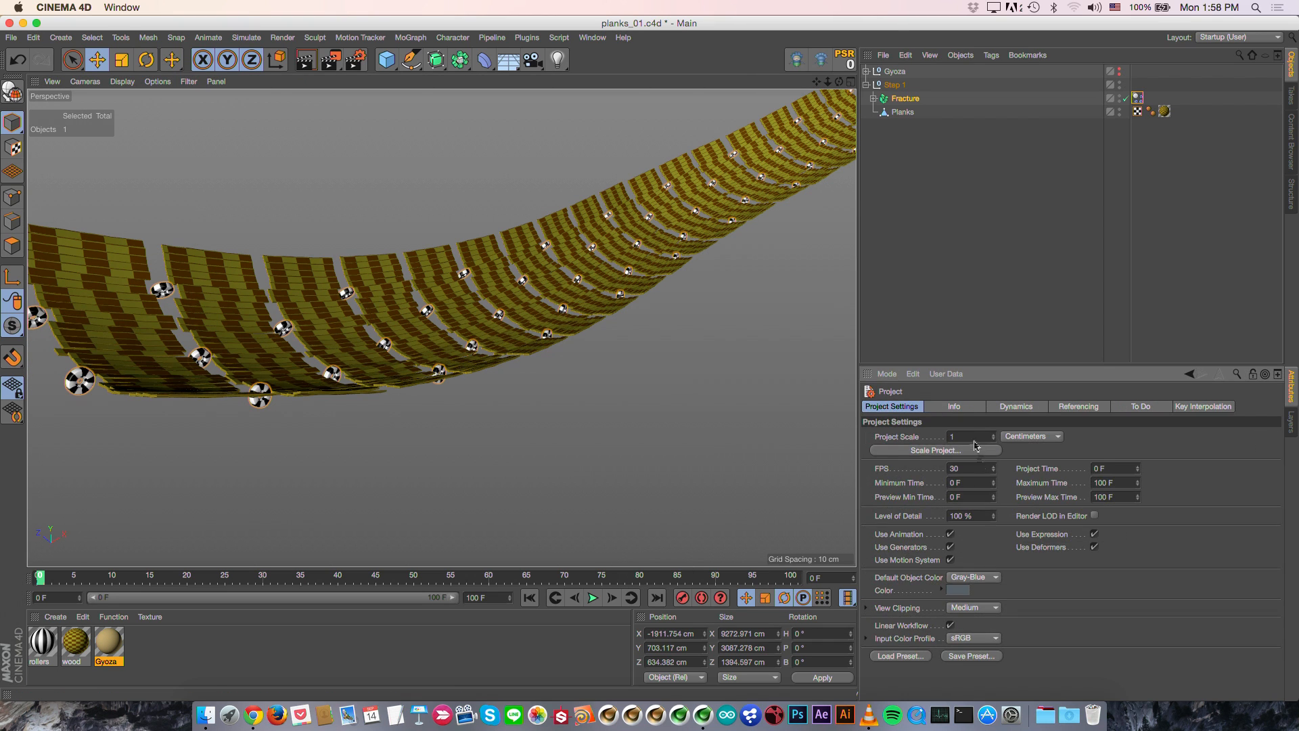
left_click(973, 407)
left_click(1010, 407)
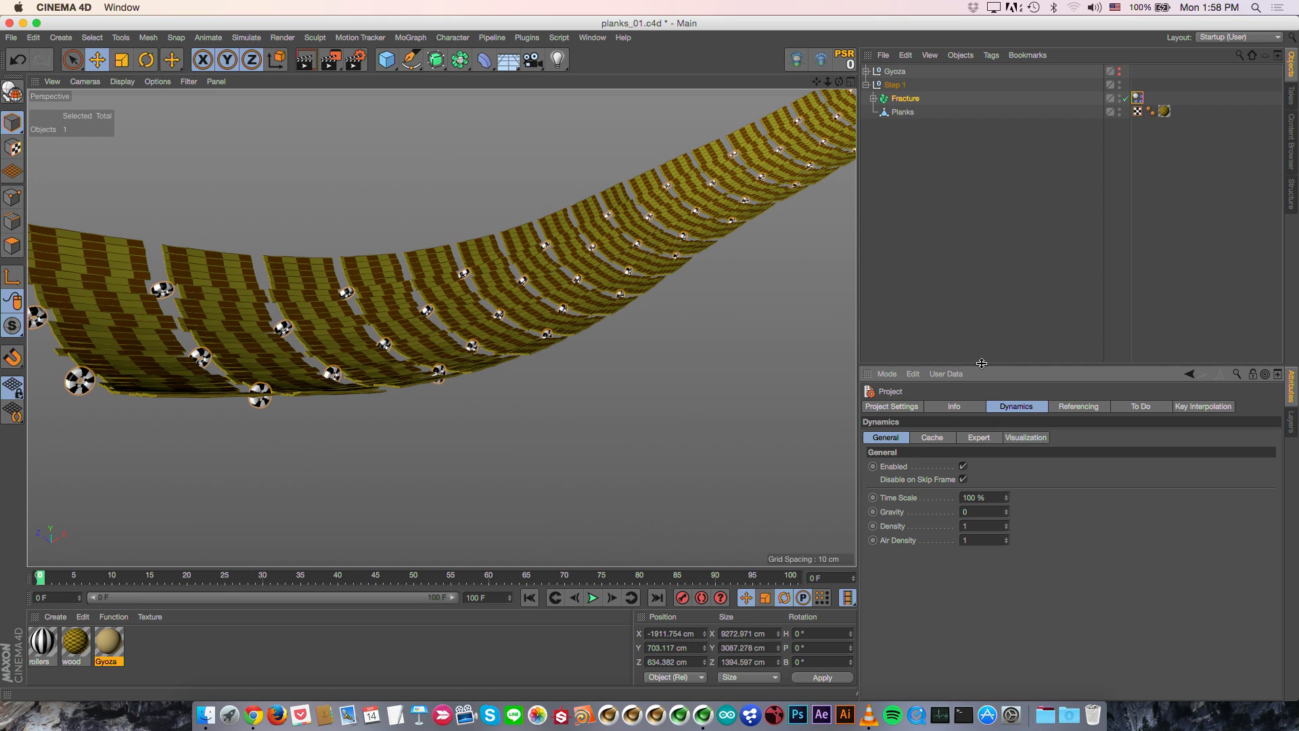
Step: Play the simulation to check the rollers' spin, and return to the first frame
left_click_drag(556, 260, 545, 341, "alt")
left_click(593, 597)
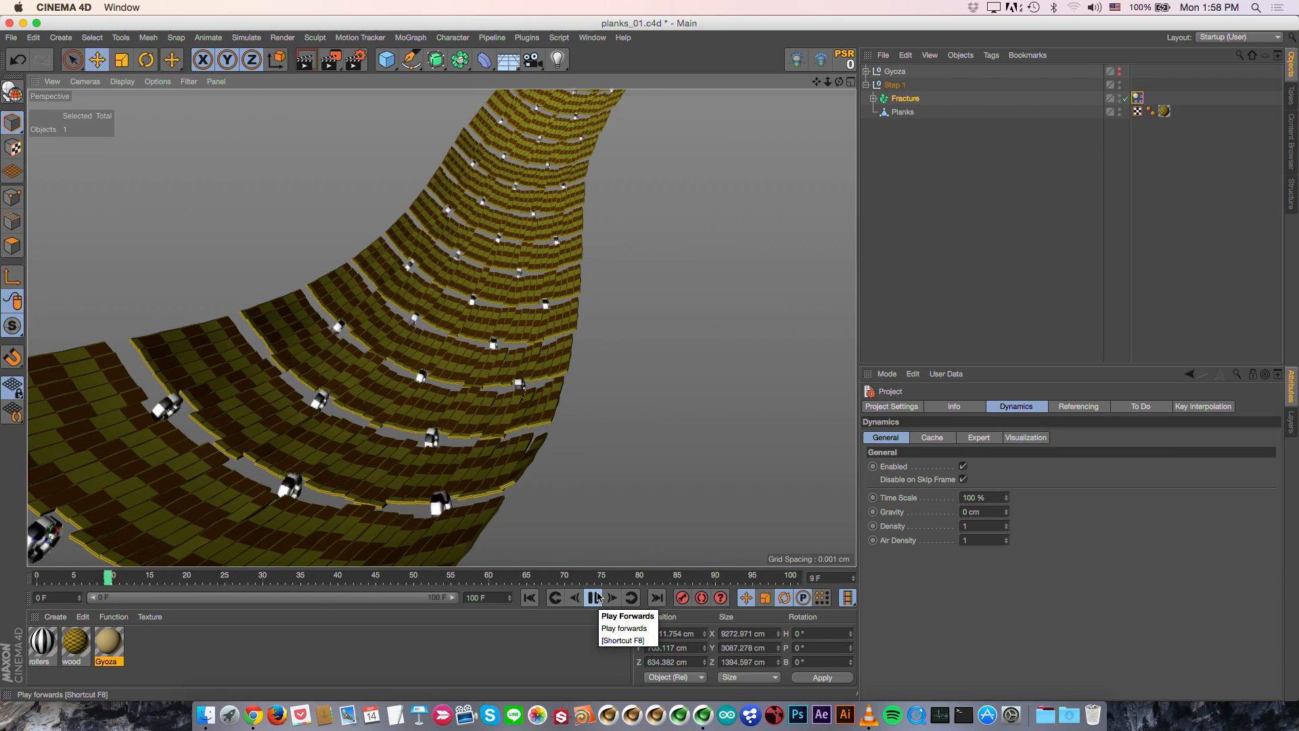
left_click(595, 598)
left_click(535, 598)
Step: Set the trigger of the Fracture's dynamics body tag to At Velocity Peak
left_click_drag(467, 379, 479, 406, "alt")
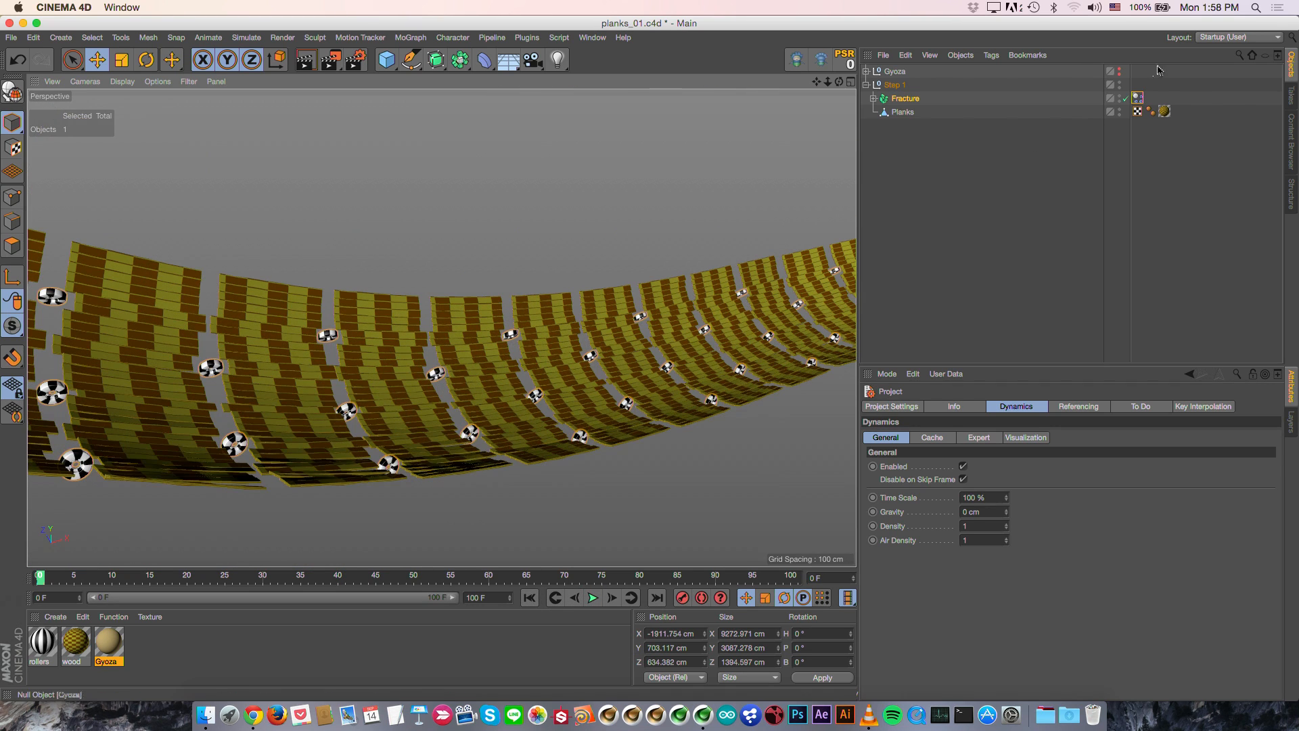
left_click(1138, 98)
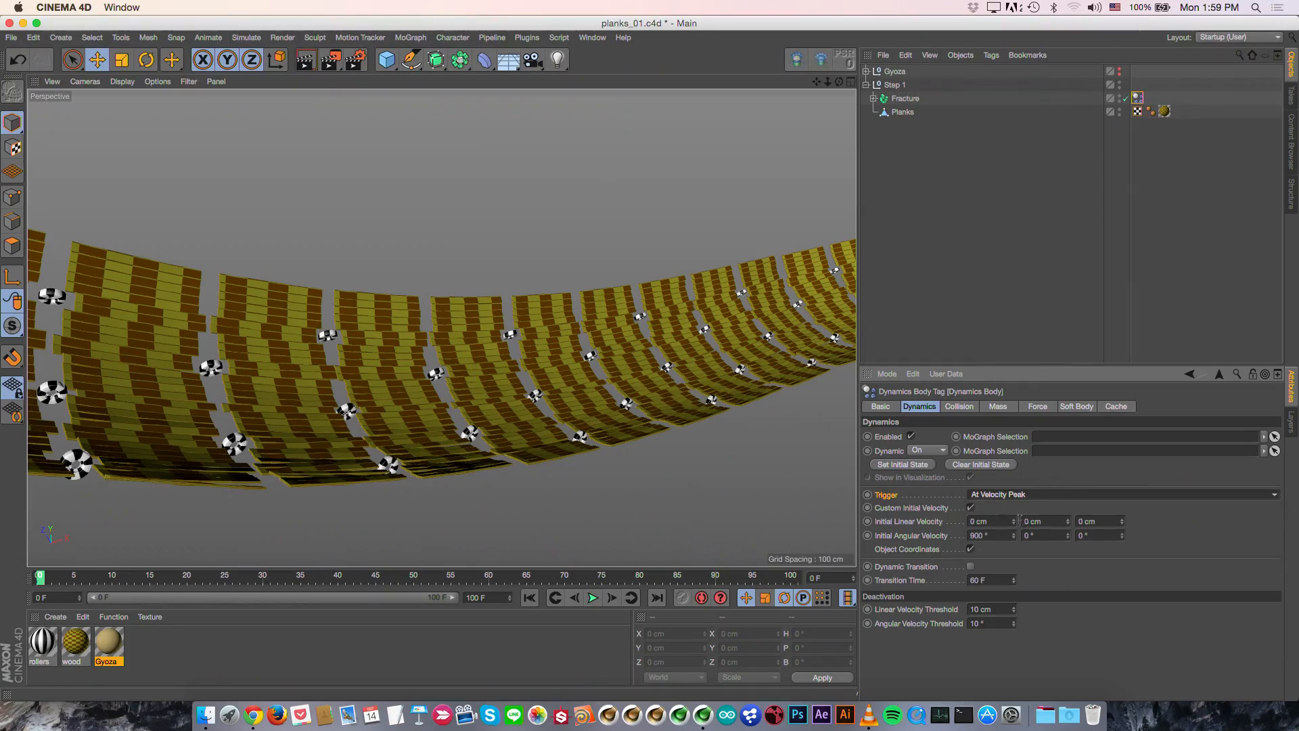
mouse_move(568, 440)
left_mouse_down("alt")
mouse_move(560, 426)
mouse_move(557, 440)
left_mouse_up("alt")
Step: Expand the Gyoza hierarchy, show the Gyoza, and enable and select its Rollers_Initiator effector
left_click(866, 72)
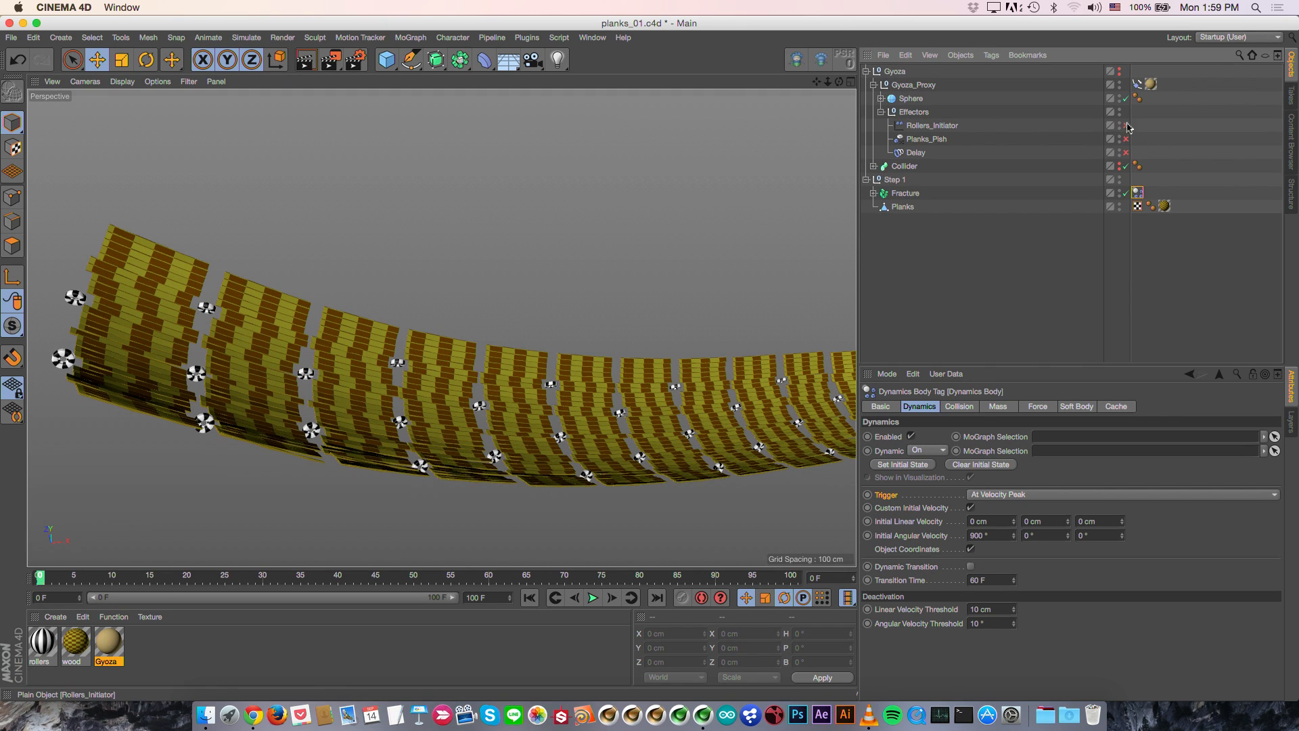
left_click(1118, 70)
middle_click_drag(352, 311, 575, 301, "alt")
left_click_drag(361, 311, 609, 306, "alt")
left_click(932, 125)
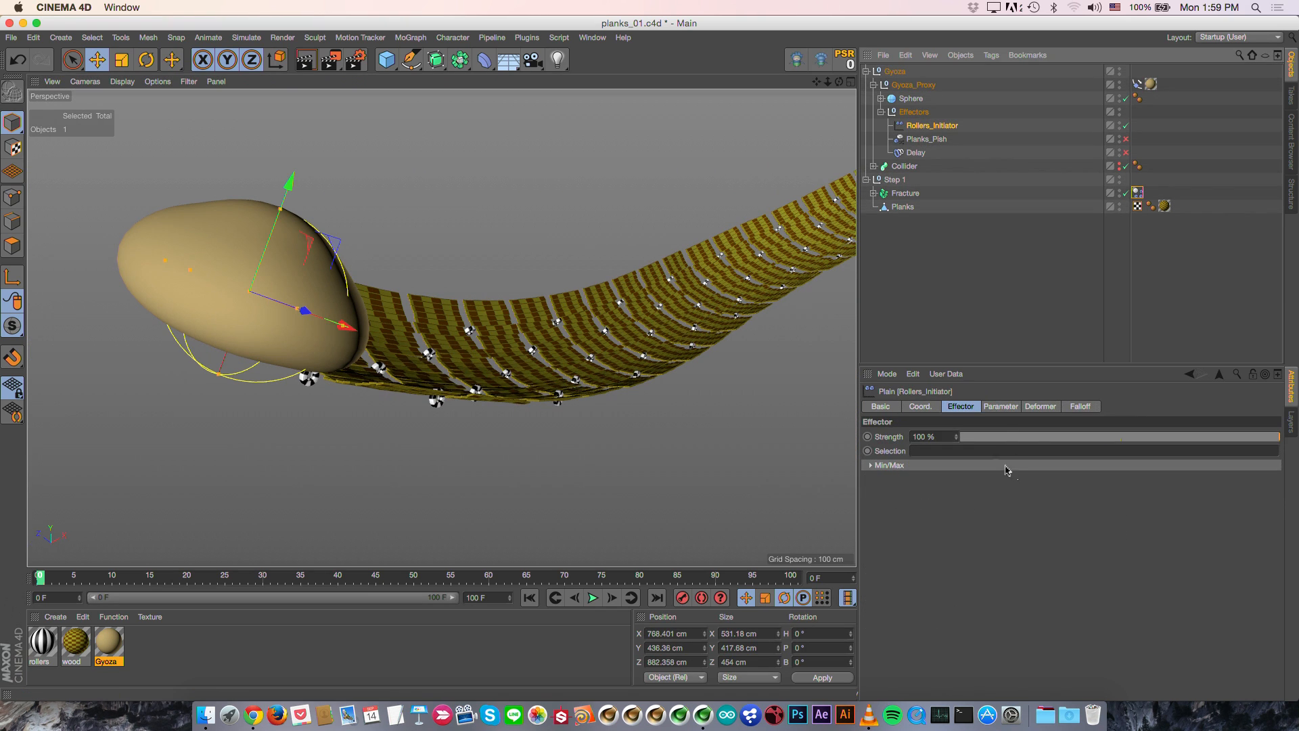
Step: Make the Rollers_Initiator effector affect only rotation, with R.H at 90°, and inspect the rollers beneath the Gyoza
left_click(1000, 406)
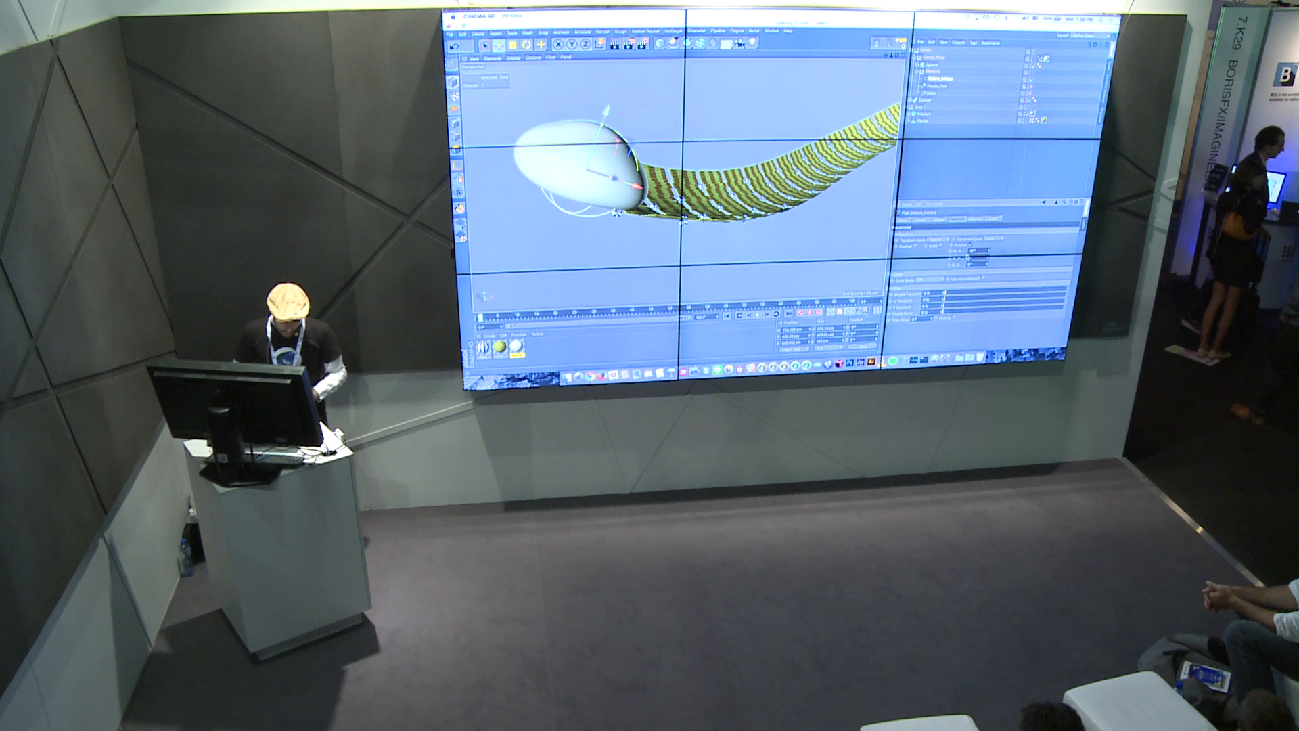
key("Return")
left_click_drag(626, 196, 736, 197, "alt")
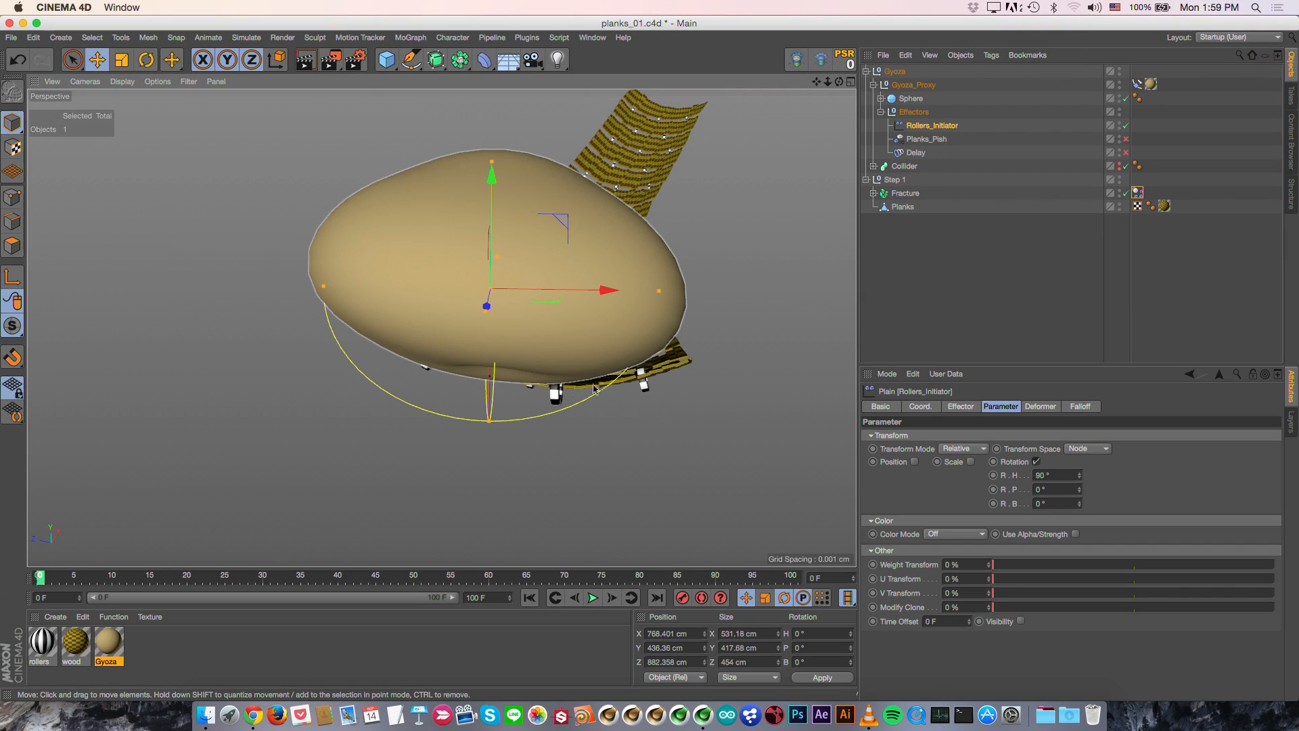
left_click_drag(595, 389, 566, 372, "alt")
middle_click_drag(565, 372, 439, 326, "alt")
left_click_drag(475, 364, 461, 372, "alt")
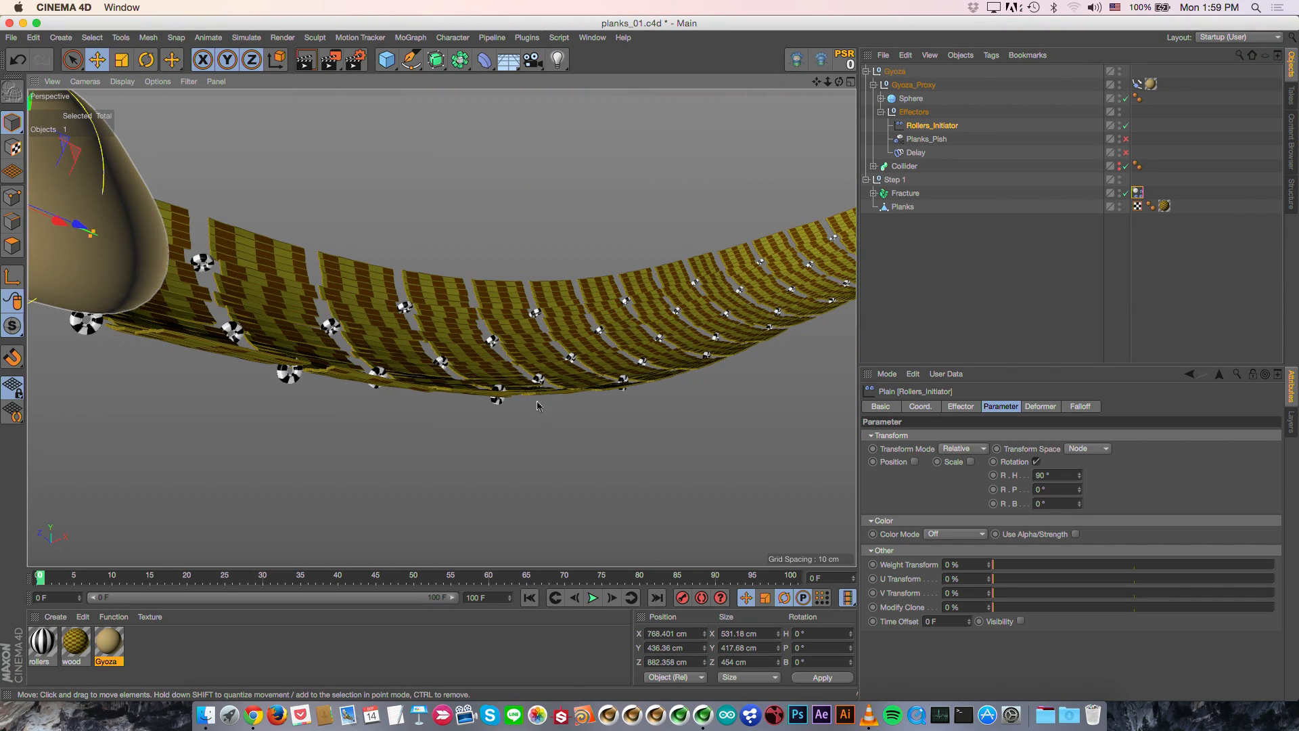
Step: Check the rollers in a brief playback and add the Rollers_Initiator effector to the Fracture's effectors
left_click(592, 598)
left_click(528, 597)
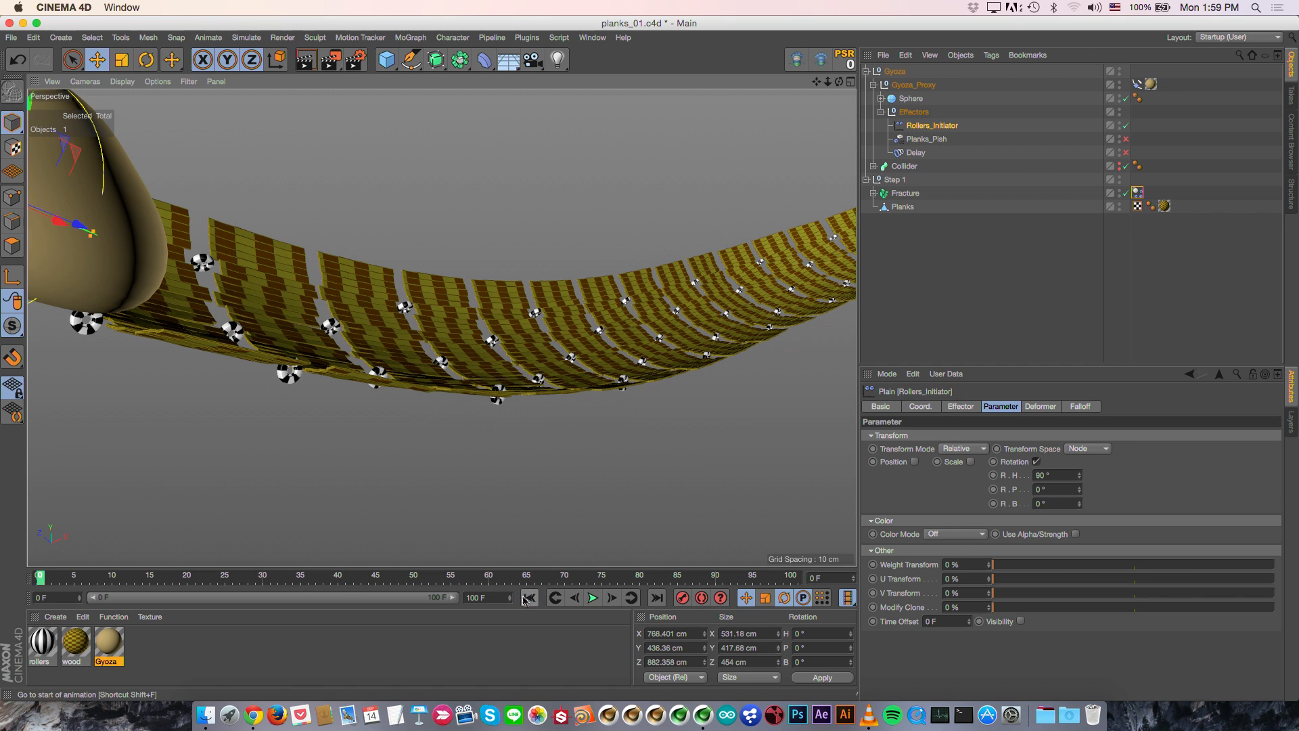
left_click(901, 195)
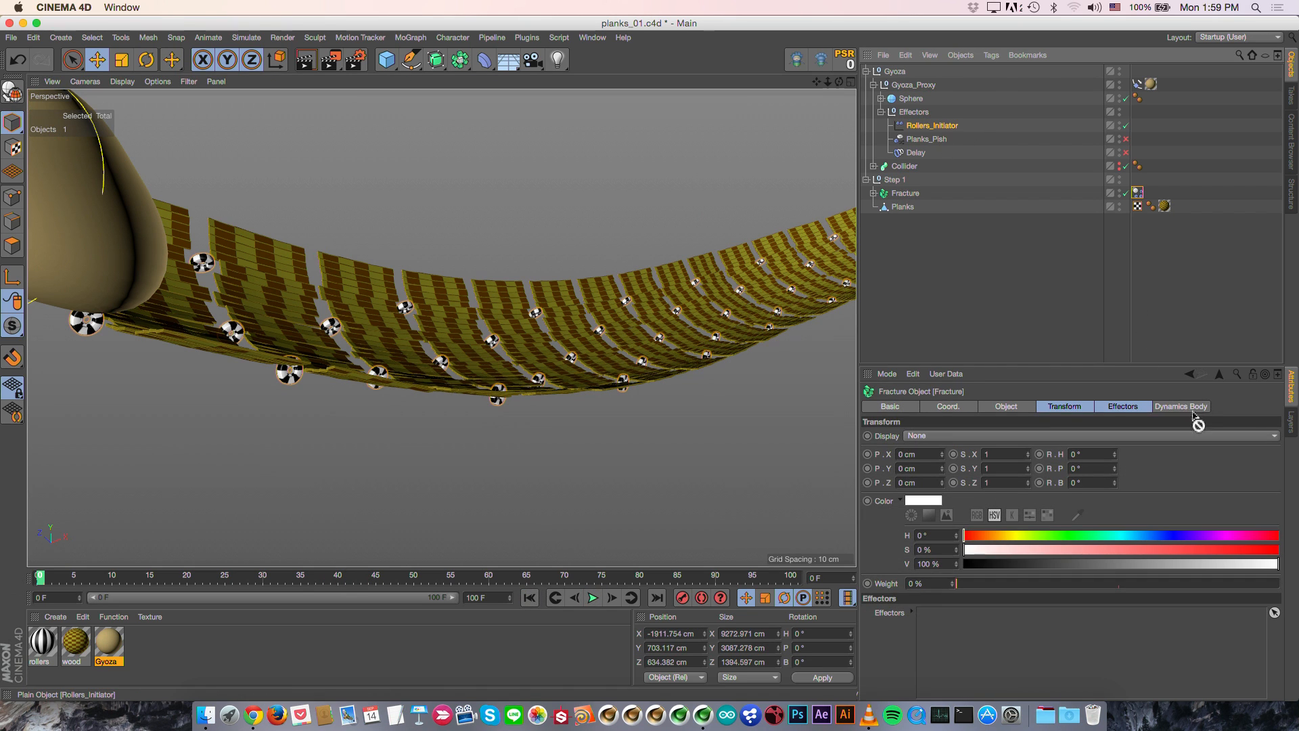
left_click_drag(1123, 407, 961, 473)
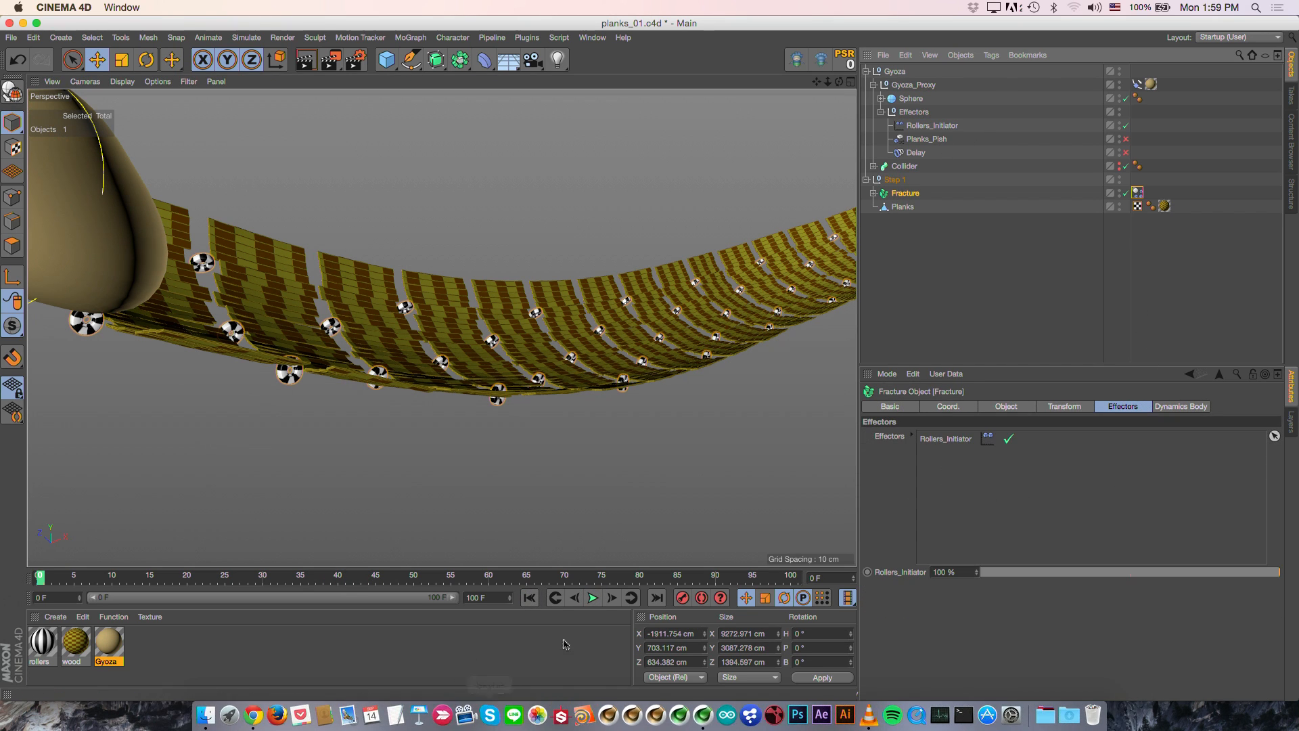
Step: Play the simulation, examine the Force settings of the Fracture's dynamics body tag, and return to the first frame
left_click(593, 597)
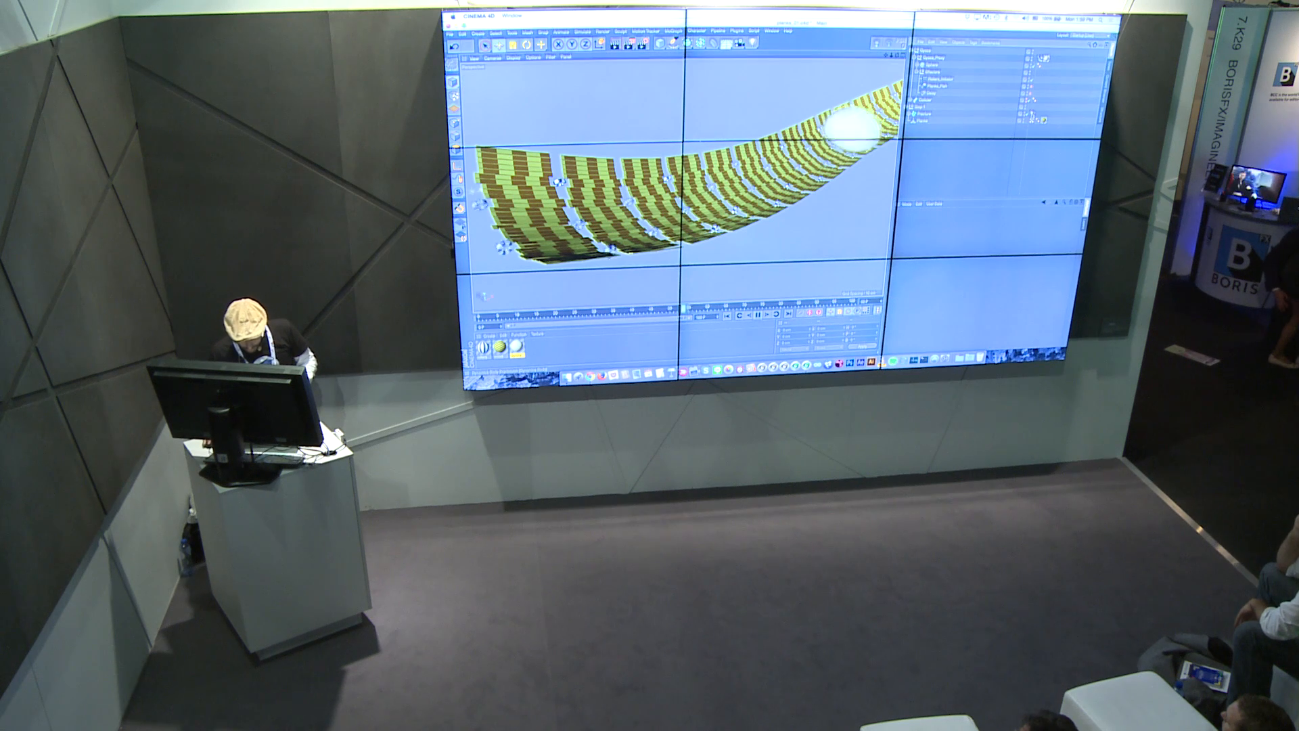
left_click(1033, 113)
left_click(981, 219)
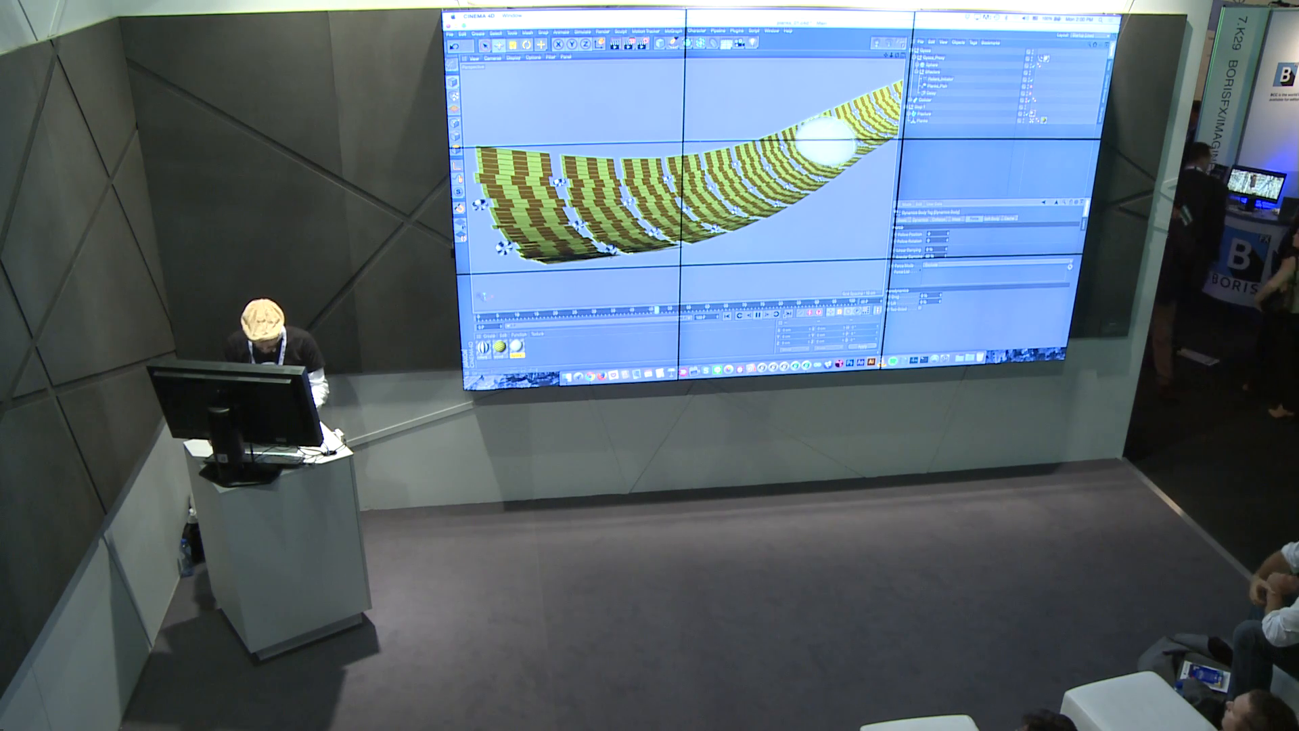
left_click(728, 316)
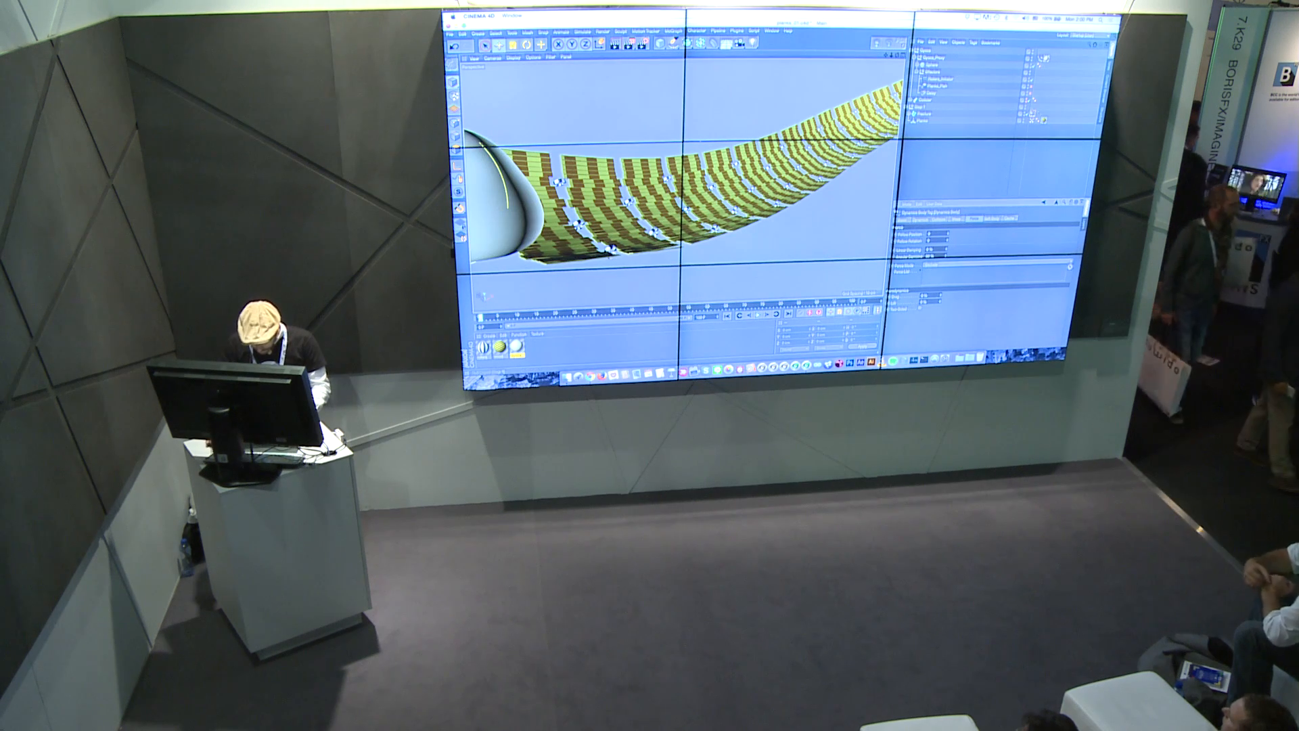
Step: Reveal the Step 2 layer's objects in the scene, and hide and collapse the Step 1 group
left_click(1084, 224)
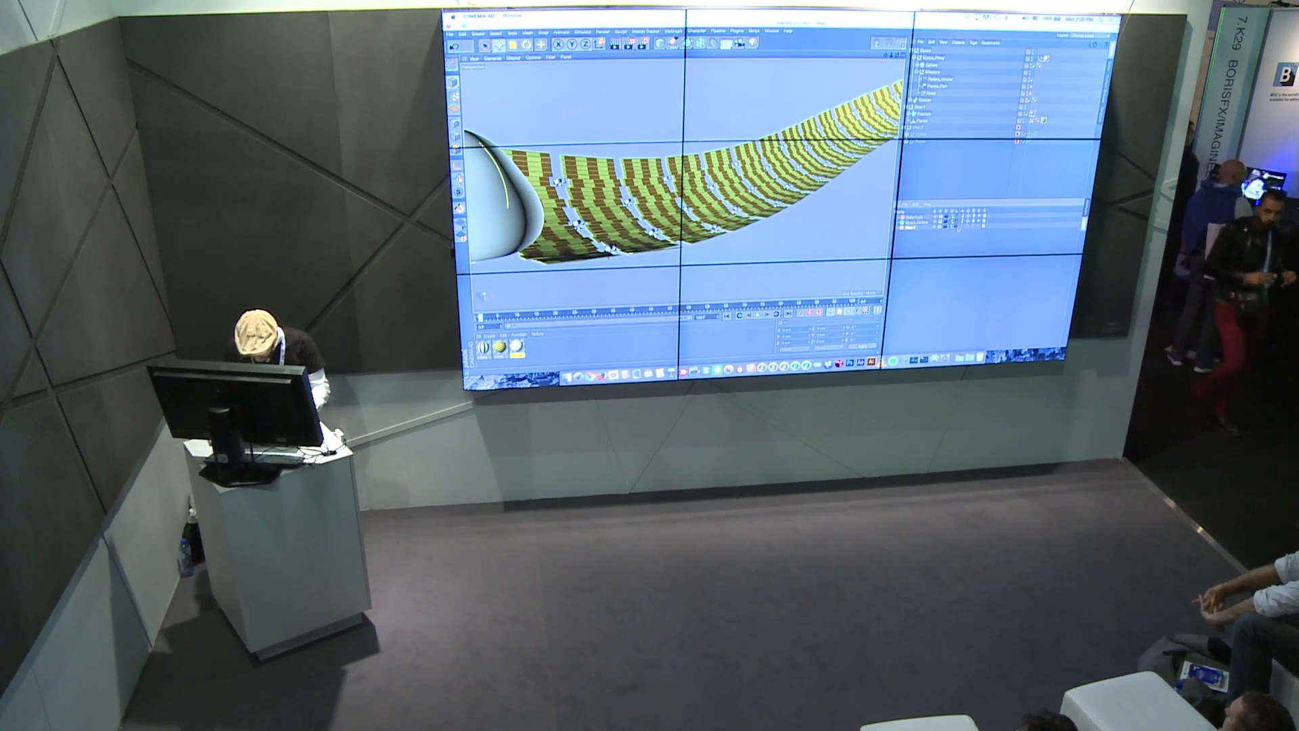
left_click(957, 227)
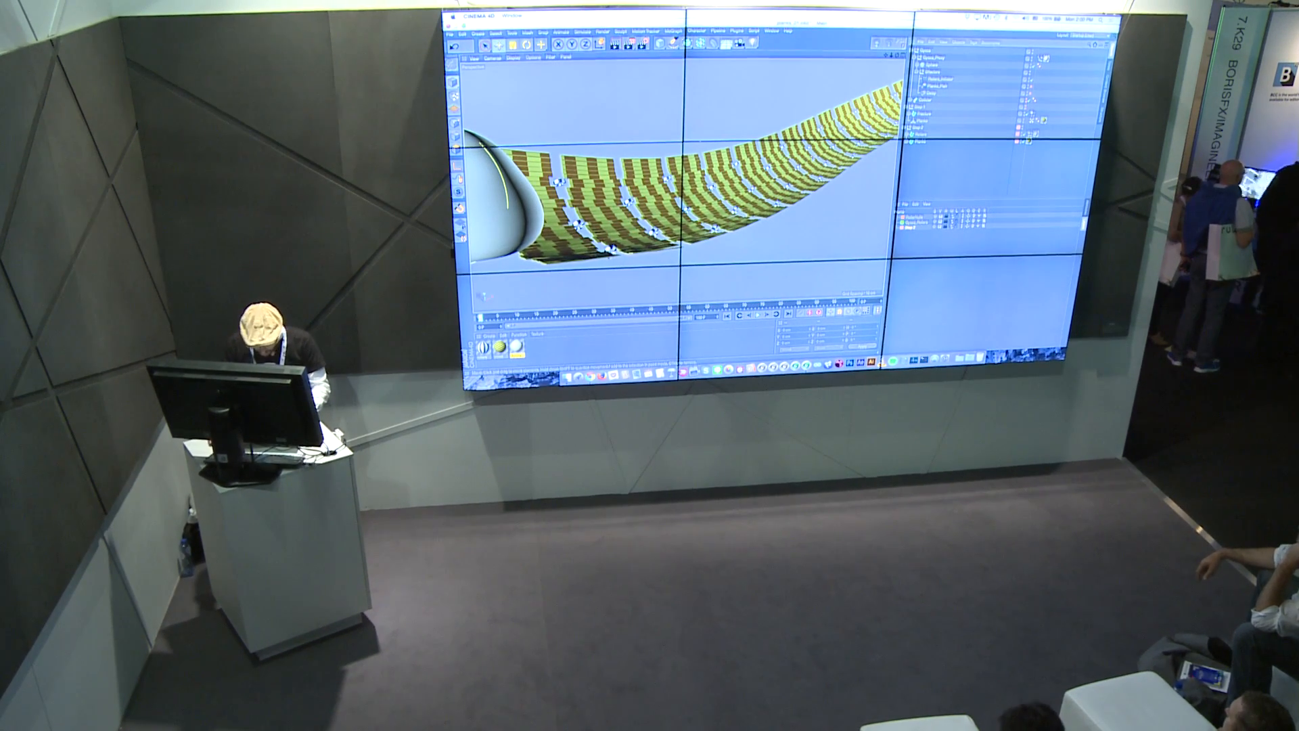
scroll(820, 137, "down", 3)
left_click_drag(859, 145, 724, 157, "alt")
left_click(908, 107)
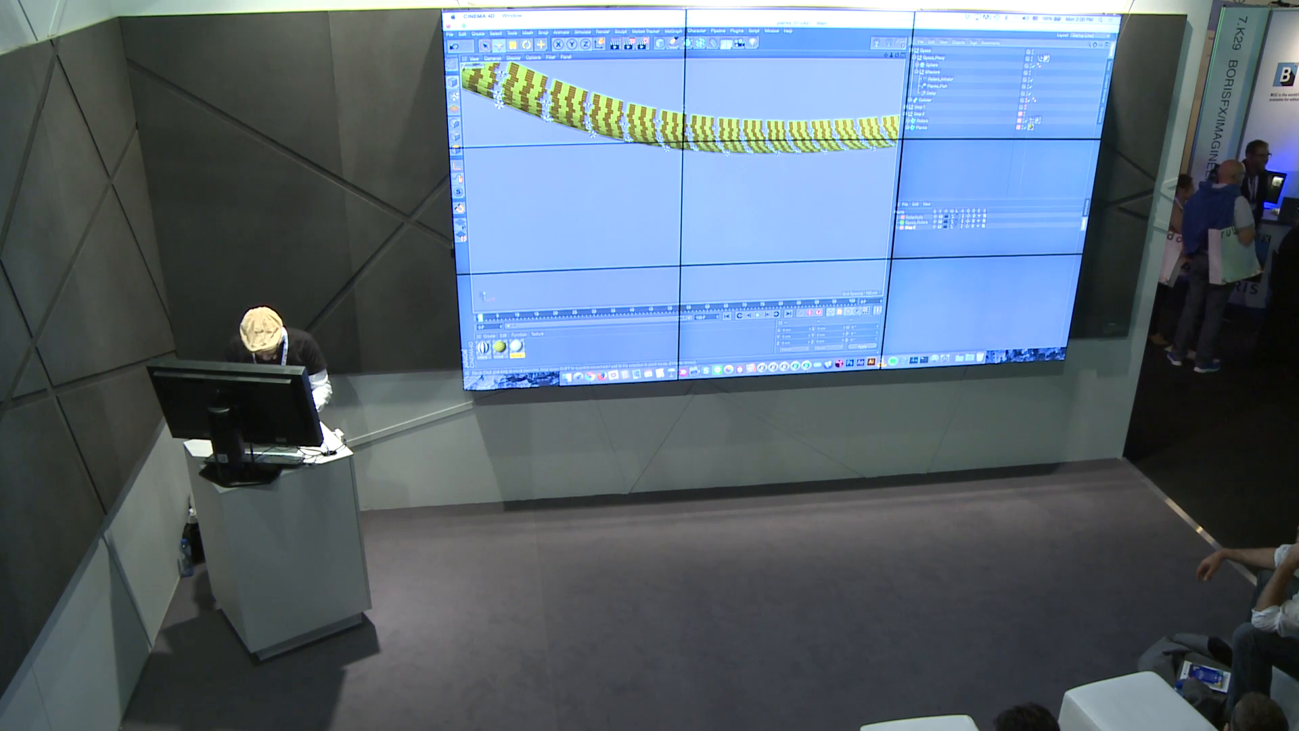
Step: Frame the Gyoza and the Step 2 slide from the side, play the simulation, and return to the first frame
scroll(832, 136, "down", 5)
left_click_drag(832, 136, 711, 124, "alt")
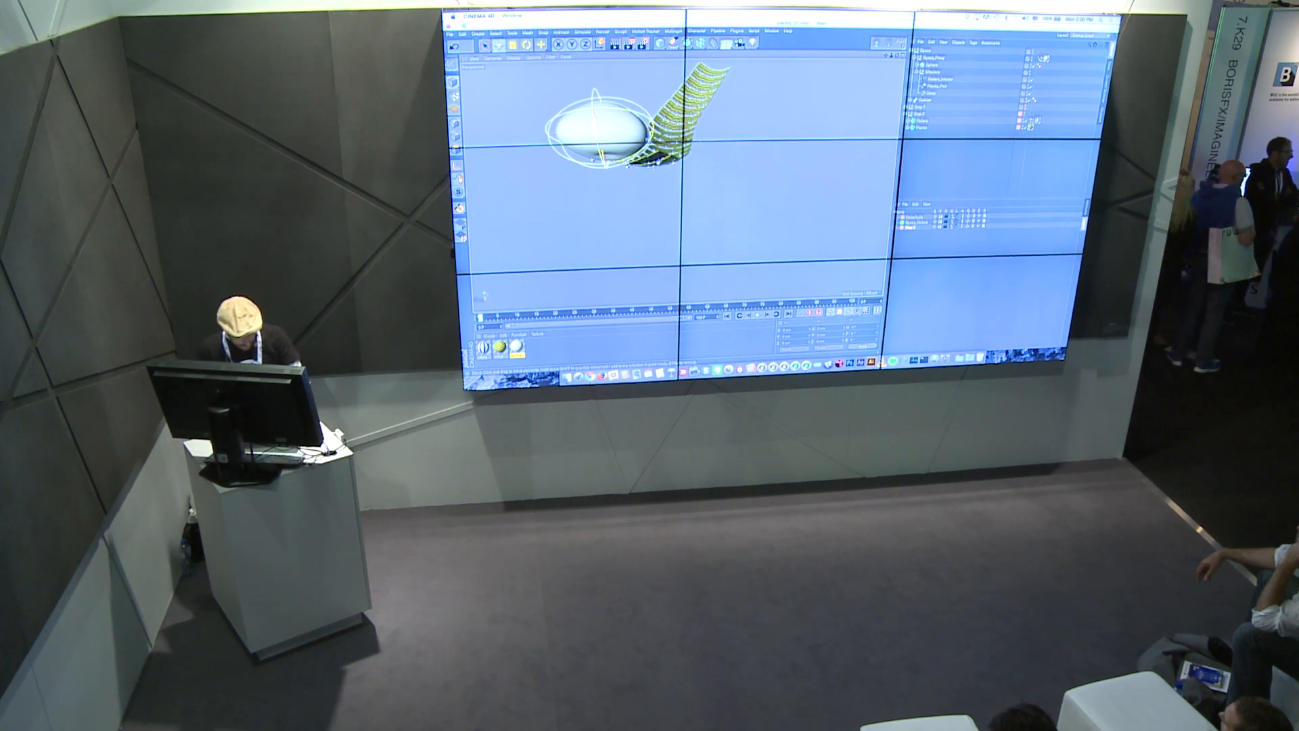
scroll(712, 124, "up", 5)
left_click_drag(631, 164, 673, 153, "alt")
middle_click_drag(673, 152, 705, 181, "alt")
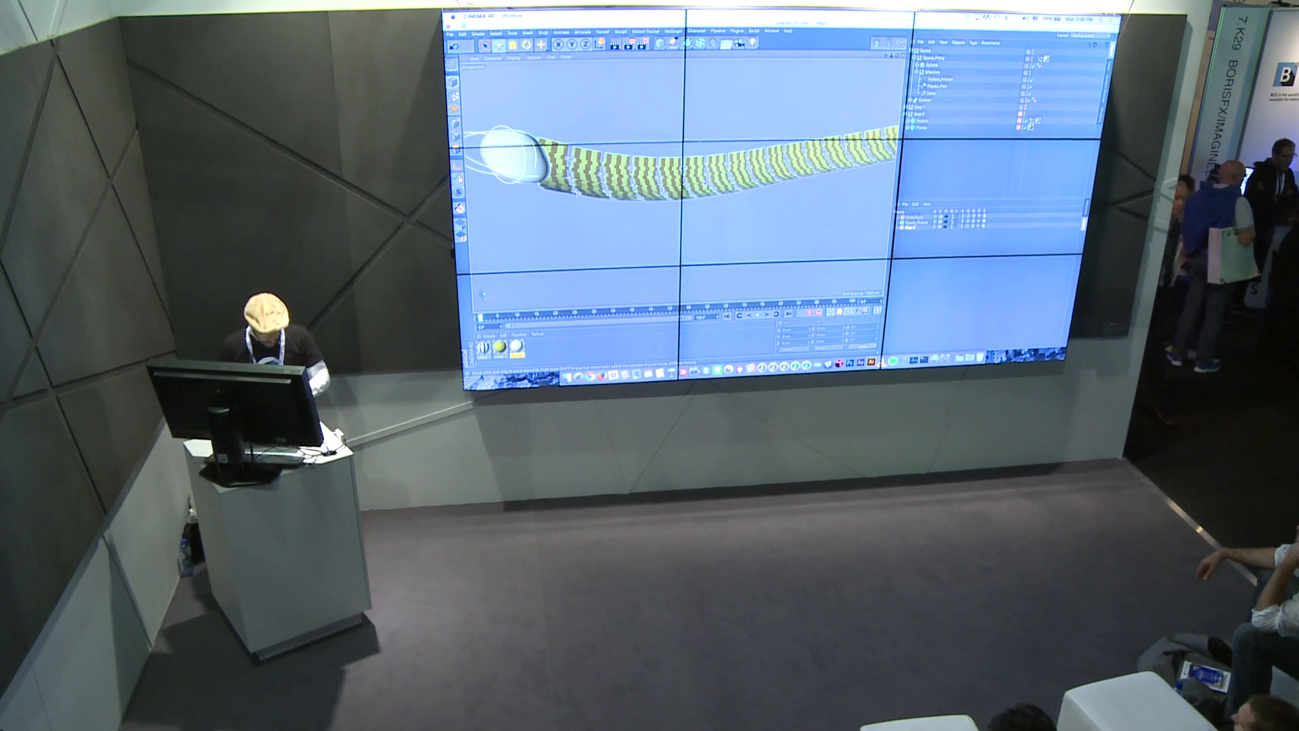
left_click(758, 315)
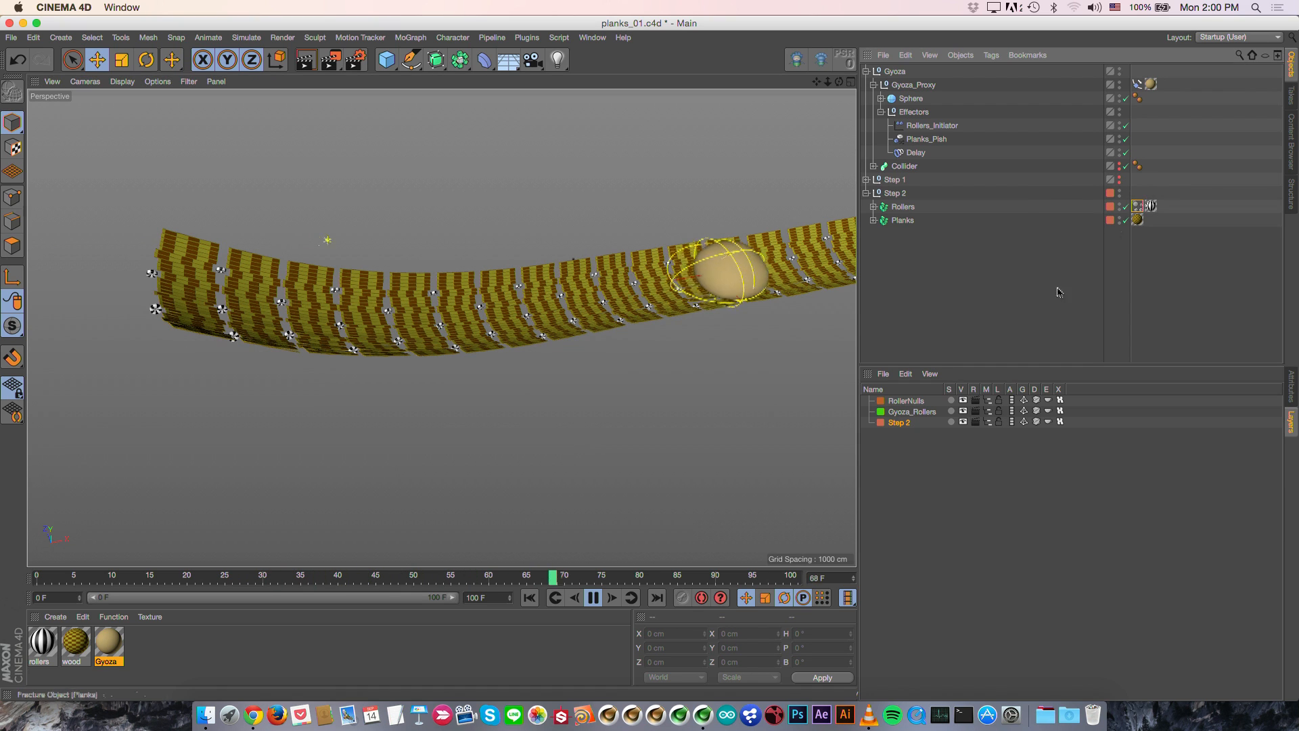
left_click(530, 598)
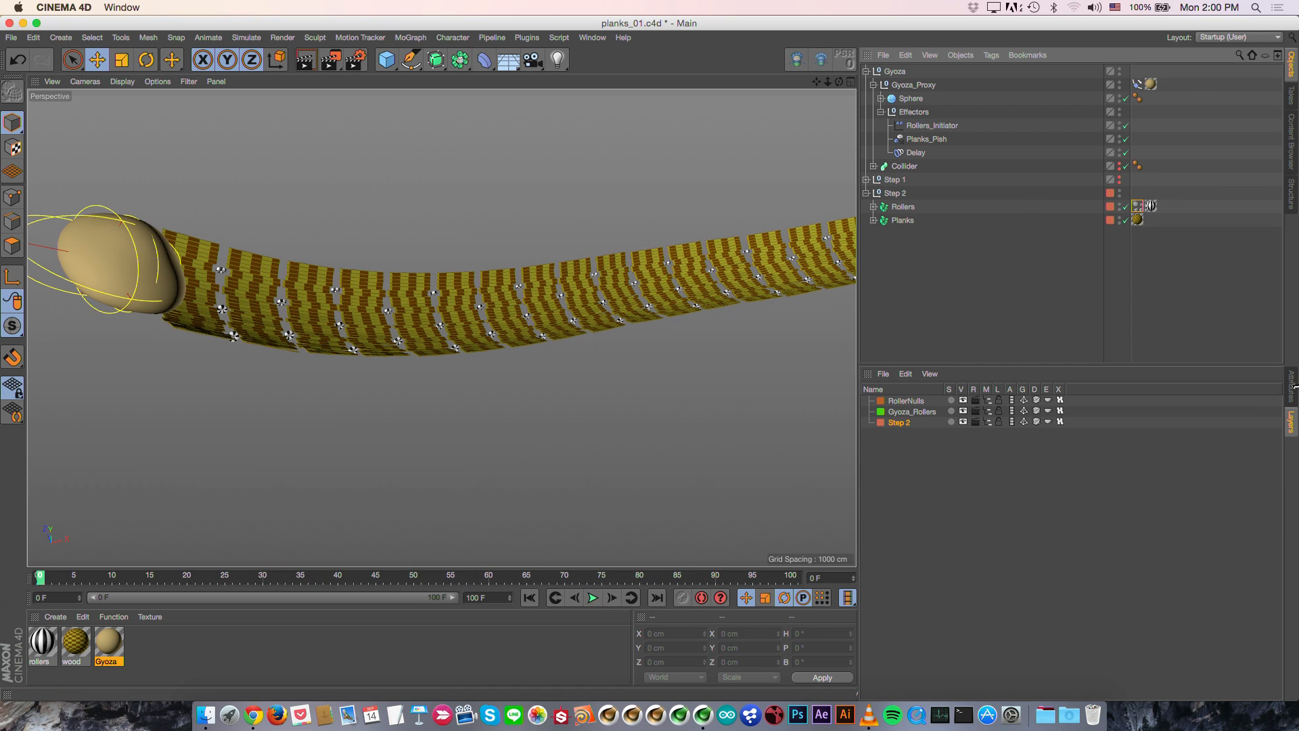
Step: Enable dynamics in the Step 2 Rollers' dynamics body tag and play the simulation
left_click(1290, 387)
left_click(879, 406)
left_click(921, 408)
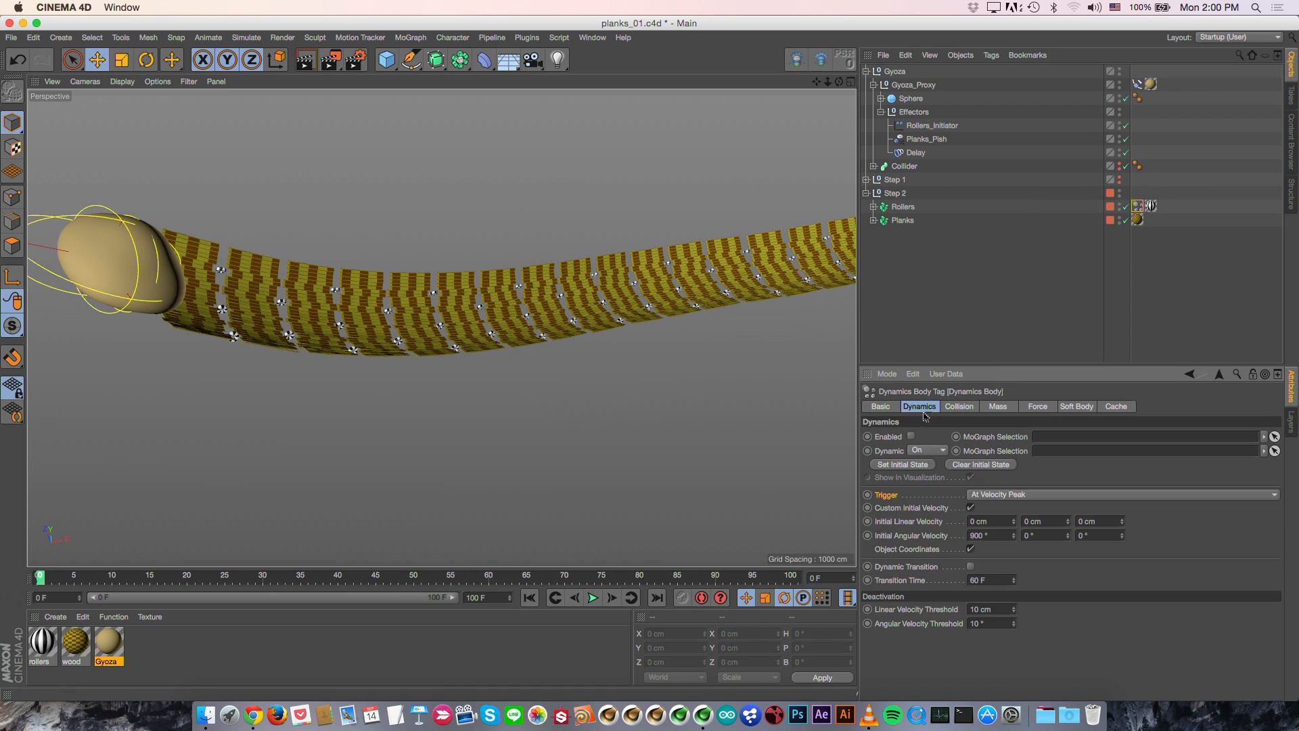
left_click(599, 597)
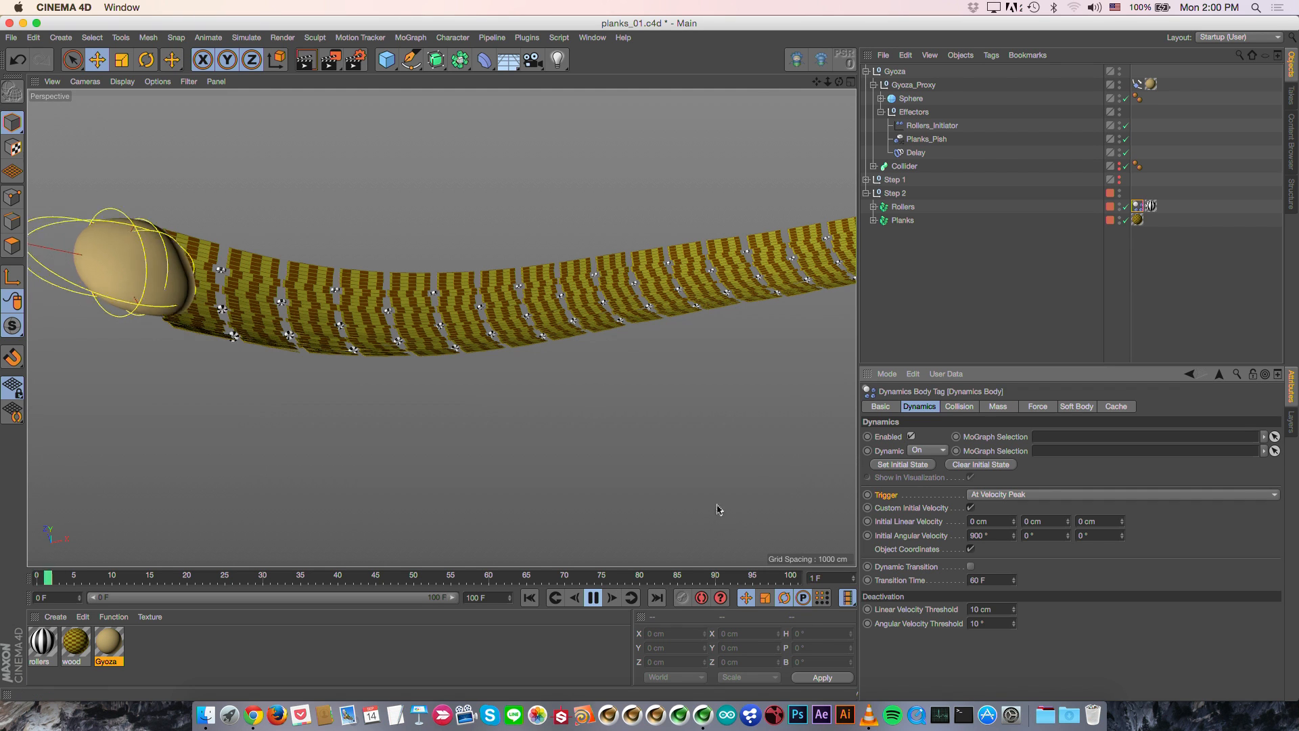